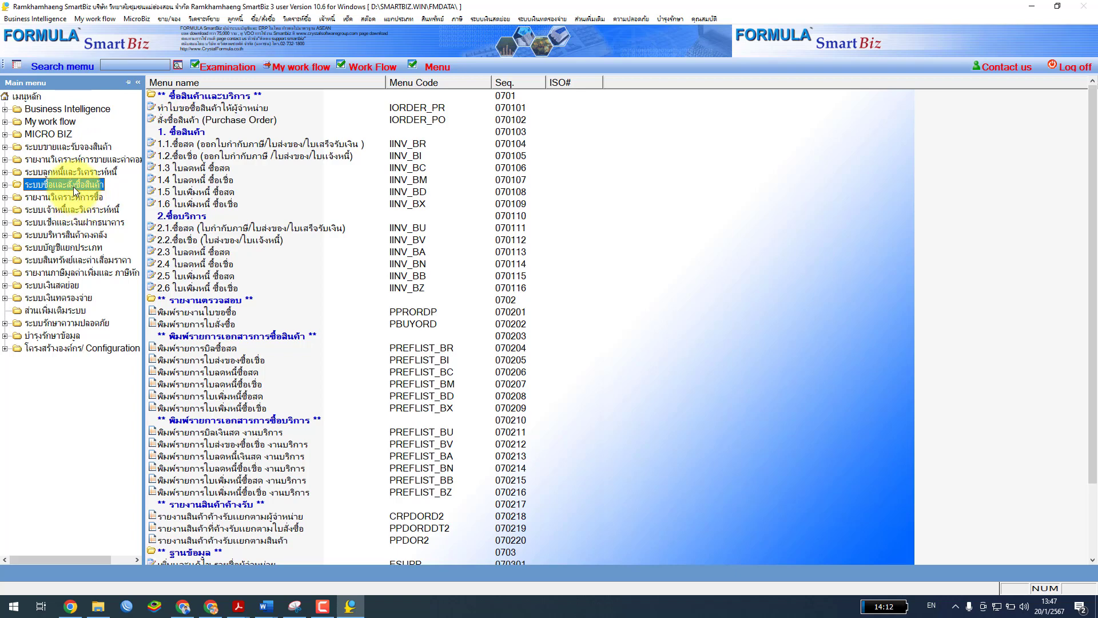
Show the SmartBiz Flow: Purchase Order System workflow diagram from the toolbar's Work Flow button
click(372, 68)
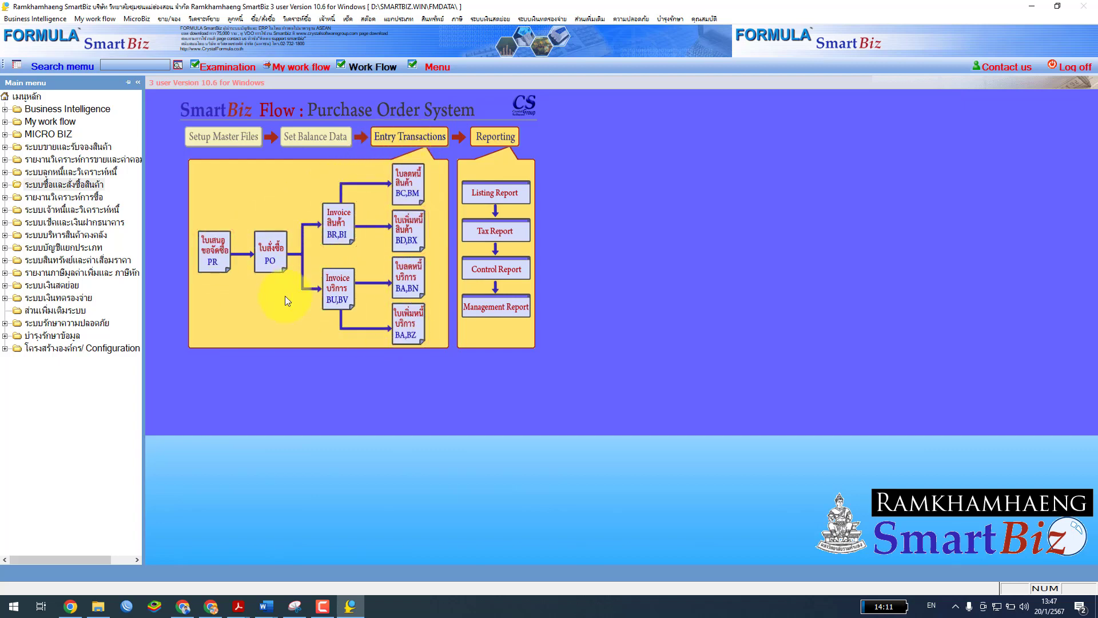
mouse_move(238, 605)
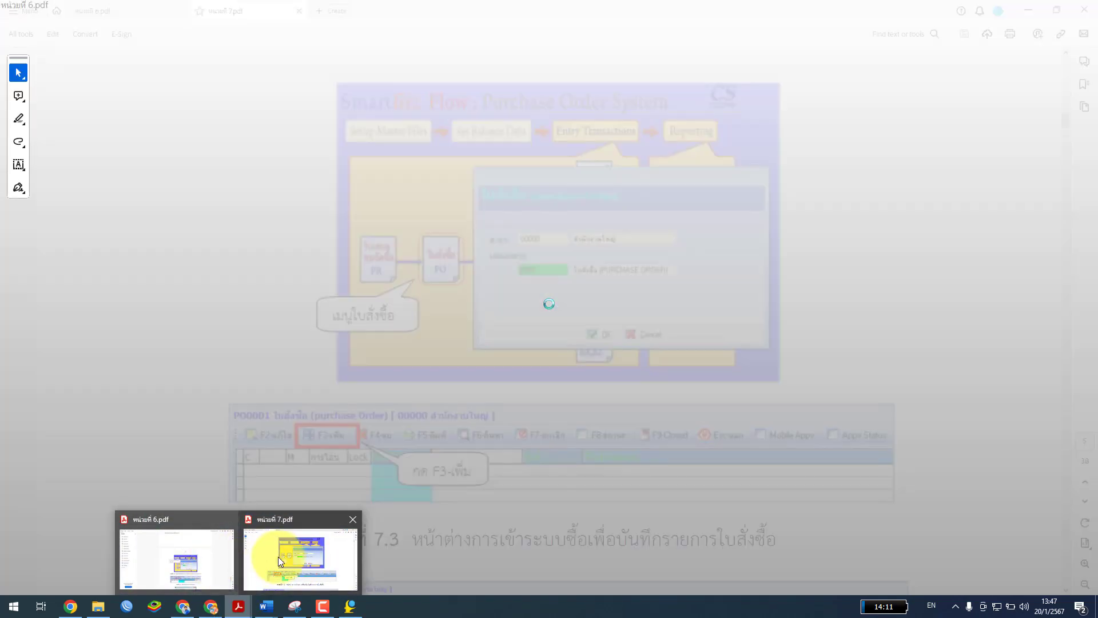
click(278, 557)
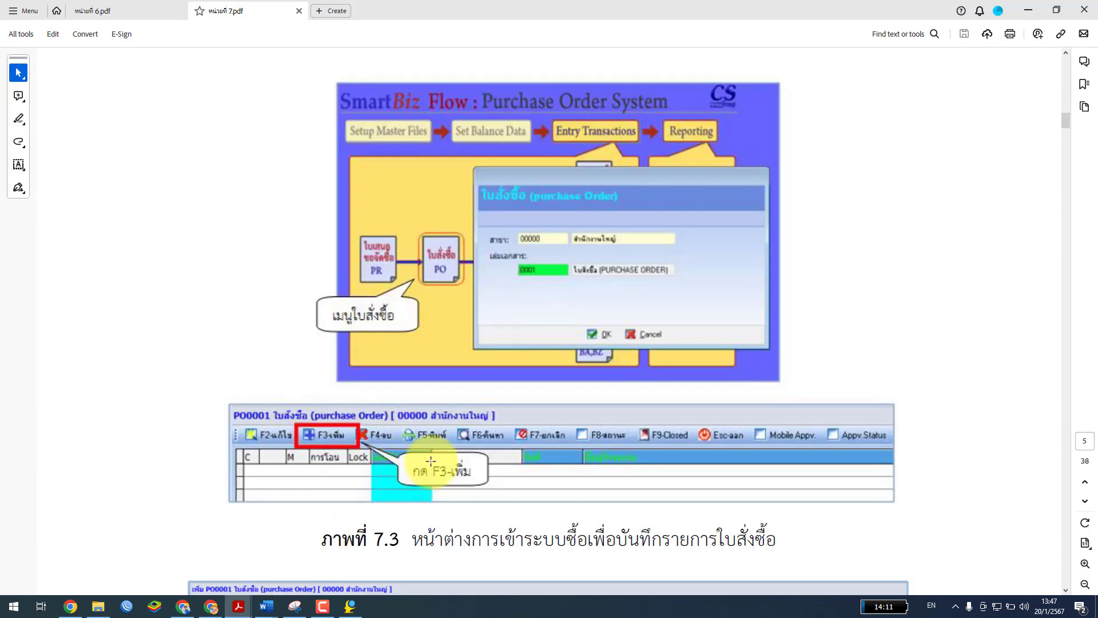
scroll(468, 325, down, 3)
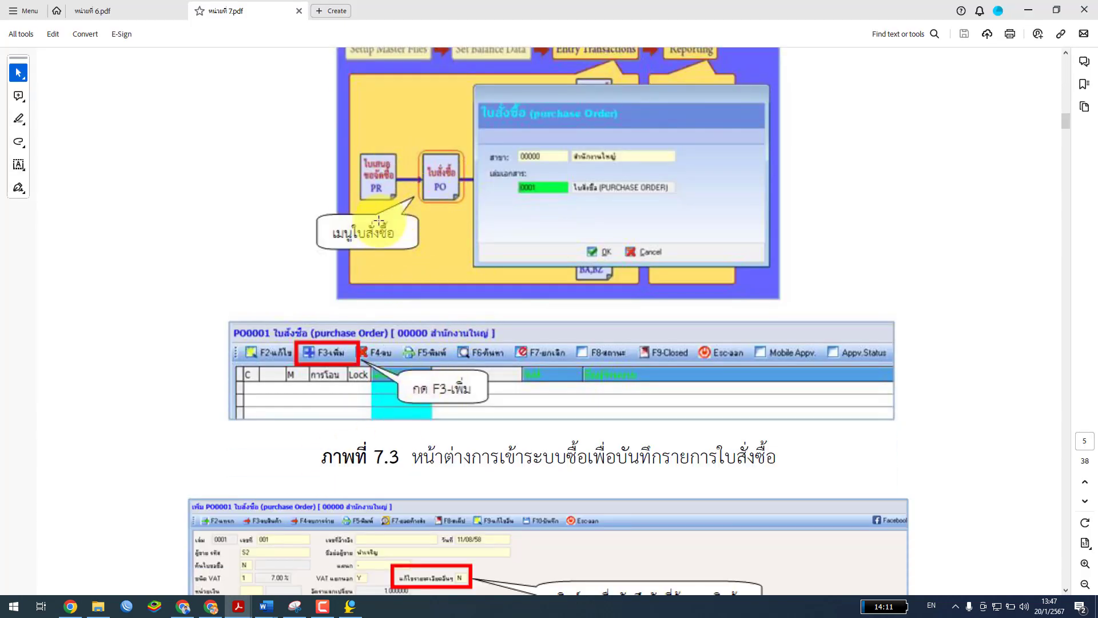
scroll(435, 220, up, 2)
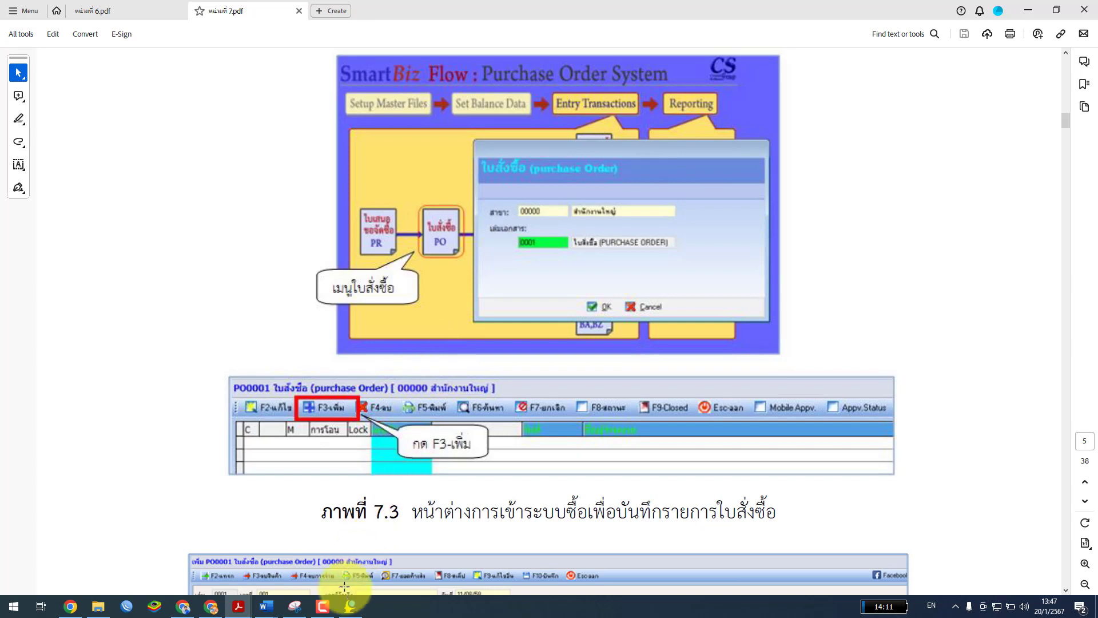
click(351, 606)
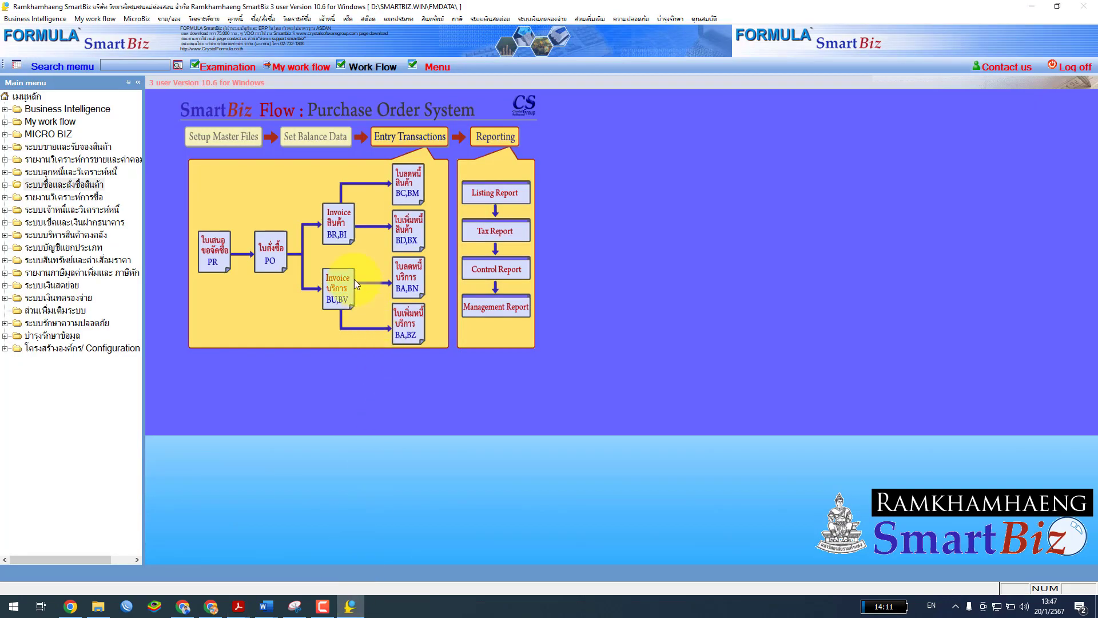
Open the PO0001 purchase order list for branch 00000 and book 0001 from the flow diagram
click(271, 256)
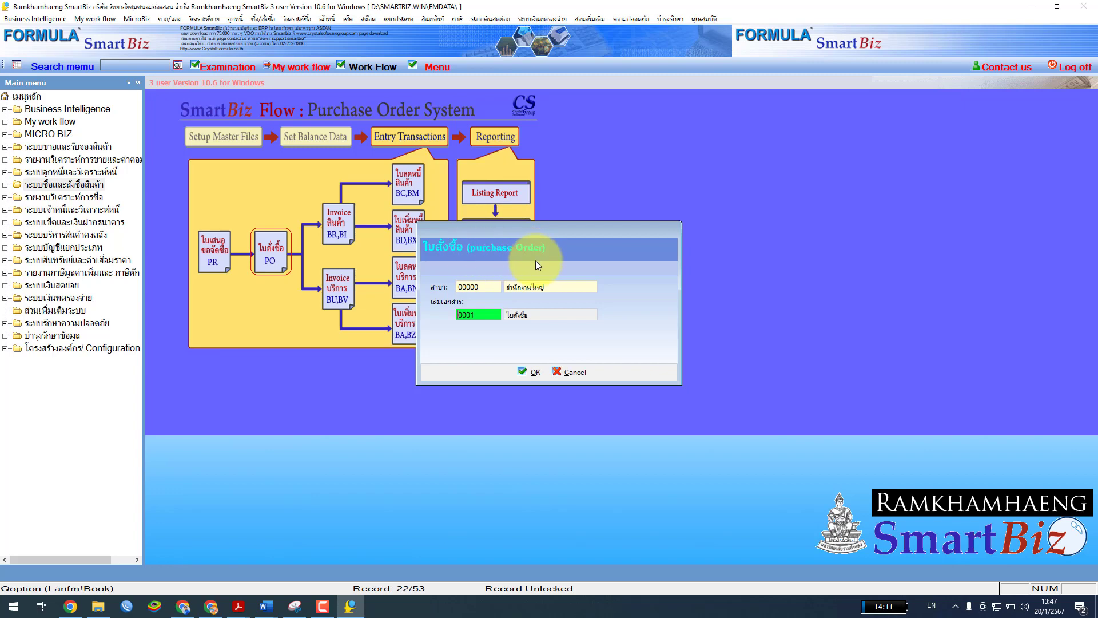
click(529, 372)
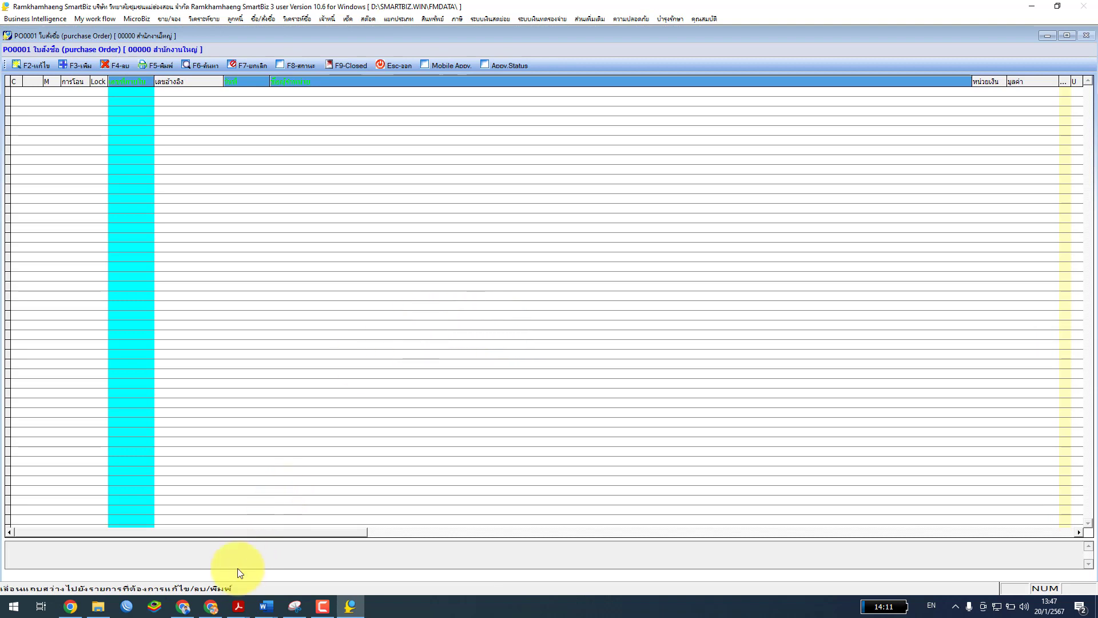
click(248, 608)
Scroll the หน่วยที่ 7.pdf guide to Figure 7.4, then return to the SmartBiz PO0001 list
click(317, 573)
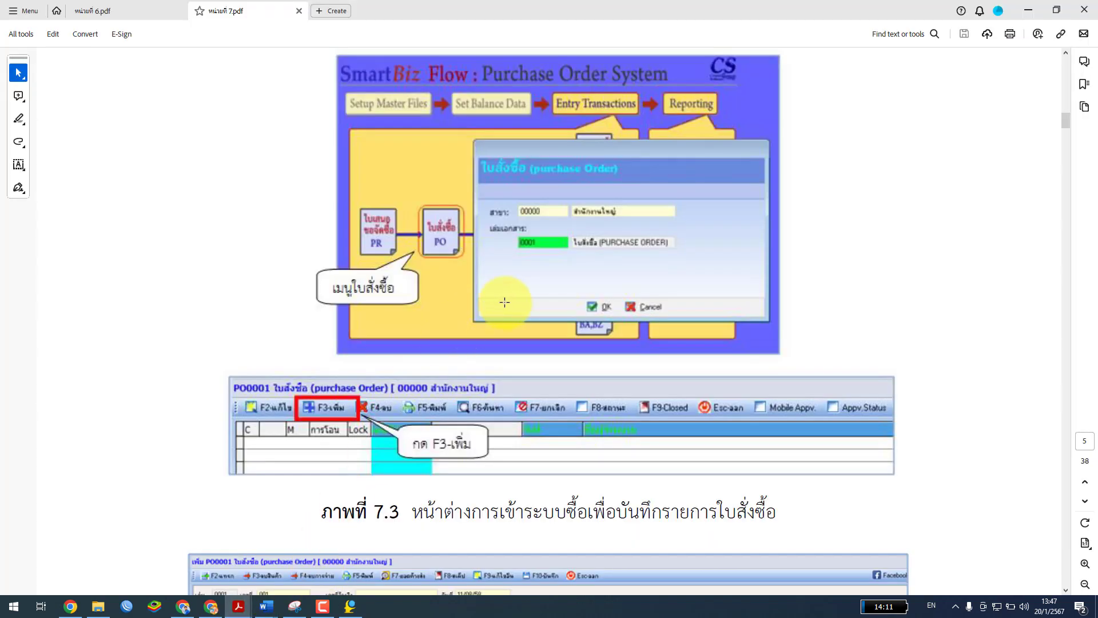
scroll(513, 308, down, 4)
scroll(513, 307, down, 3)
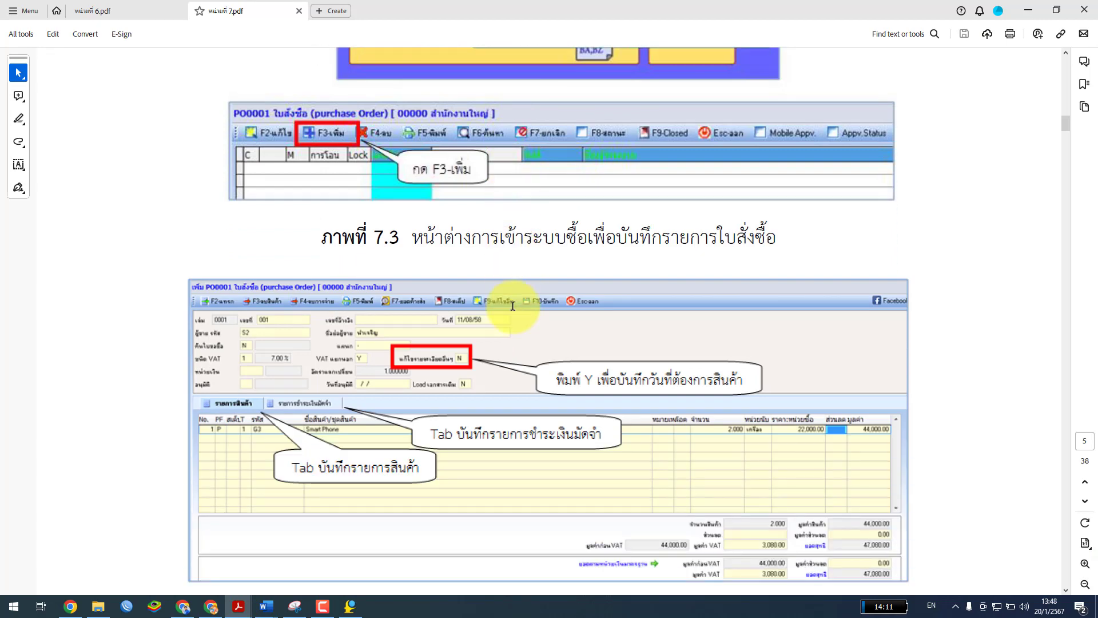
scroll(380, 352, down, 3)
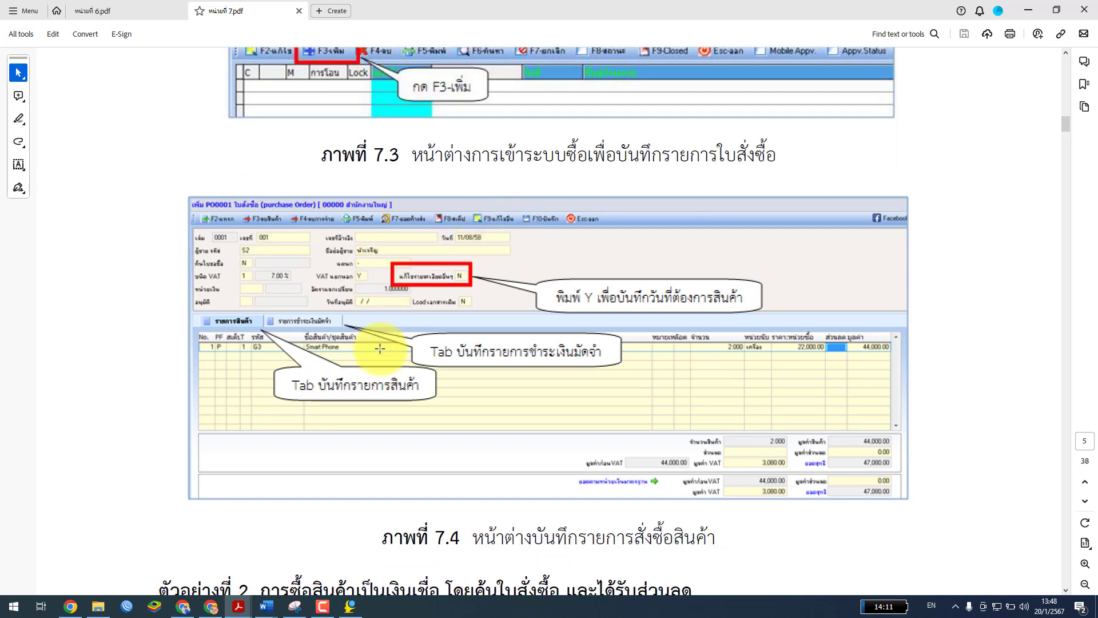
scroll(380, 348, up, 1)
click(350, 606)
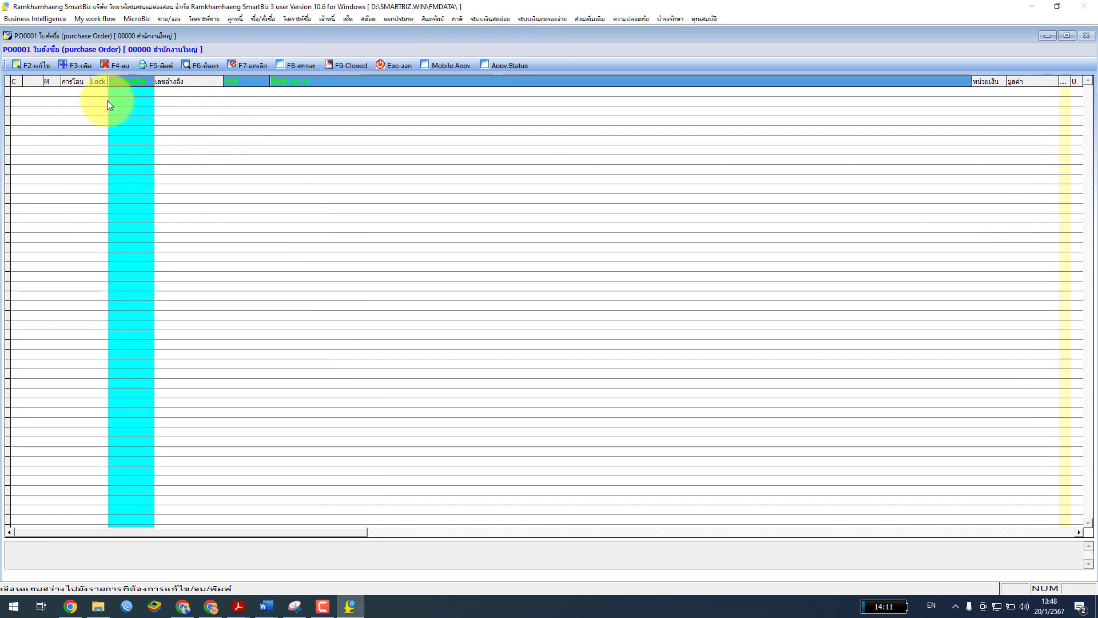
Launch ZoomIt to magnify the screen and add a new purchase order with F3-เพิ่ม
click(15, 609)
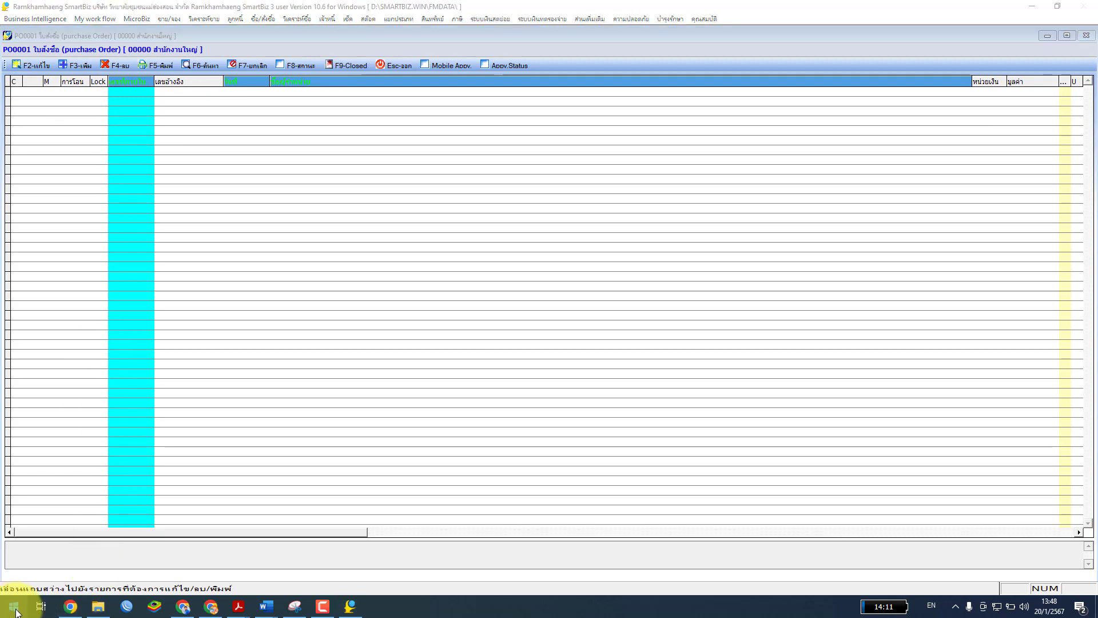
text(zoomit)
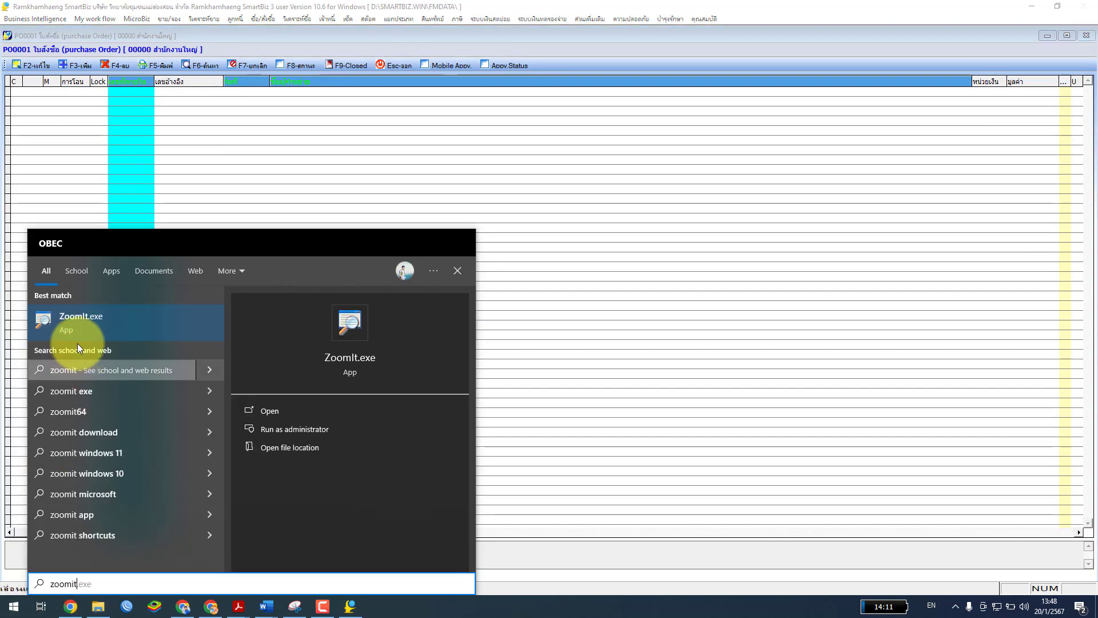
click(95, 317)
key(ctrl+1)
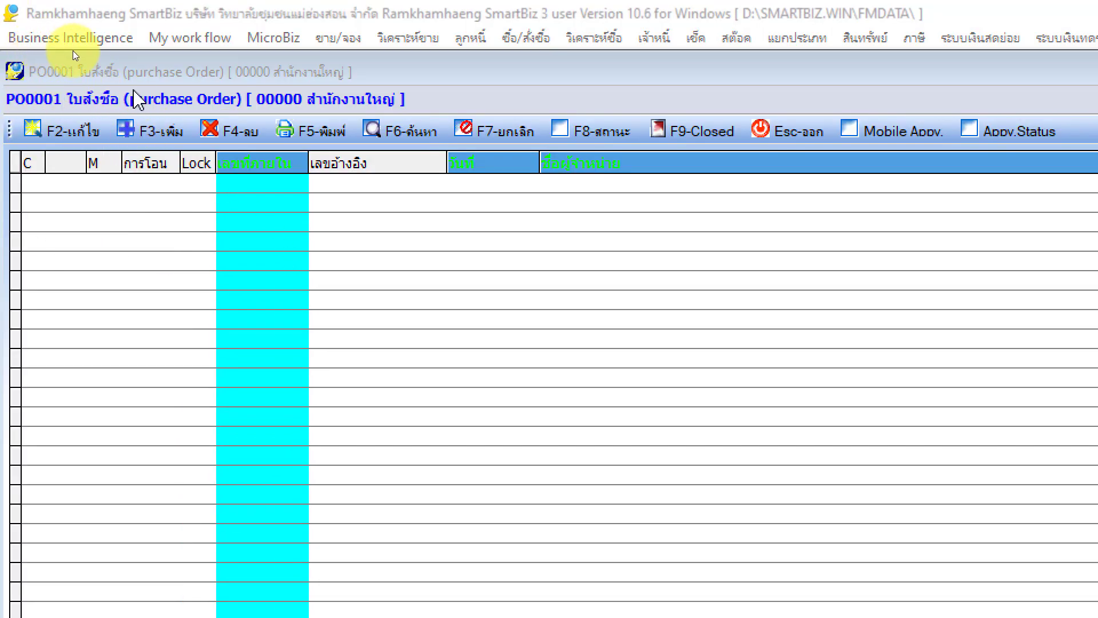
click(163, 133)
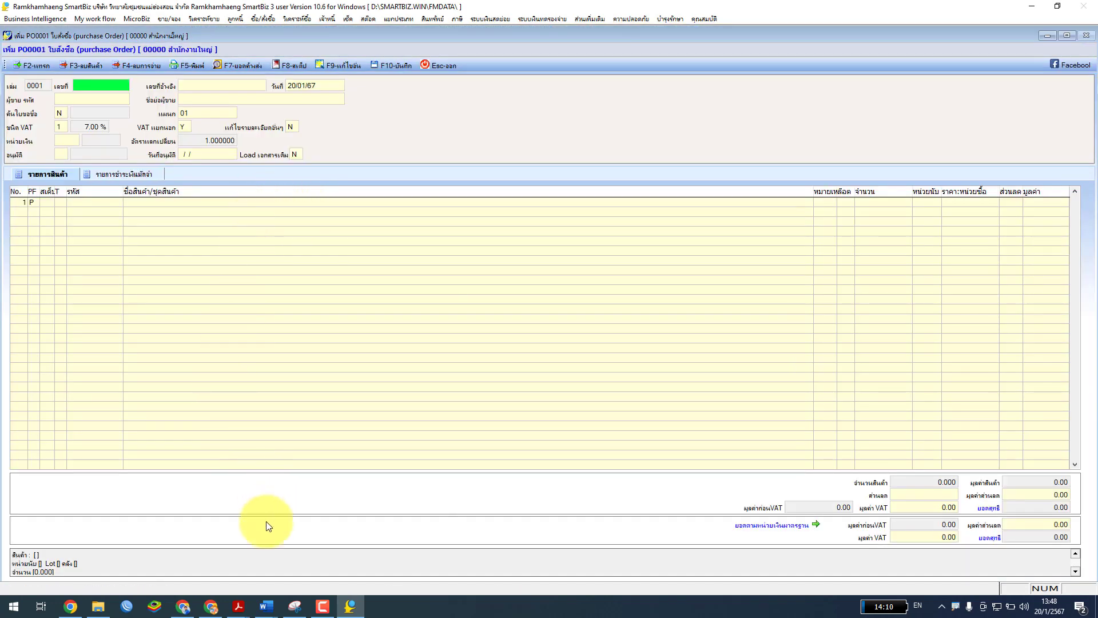
Minimize the PDF guide and enter 001 as the purchase order's เลขที่
mouse_move(239, 607)
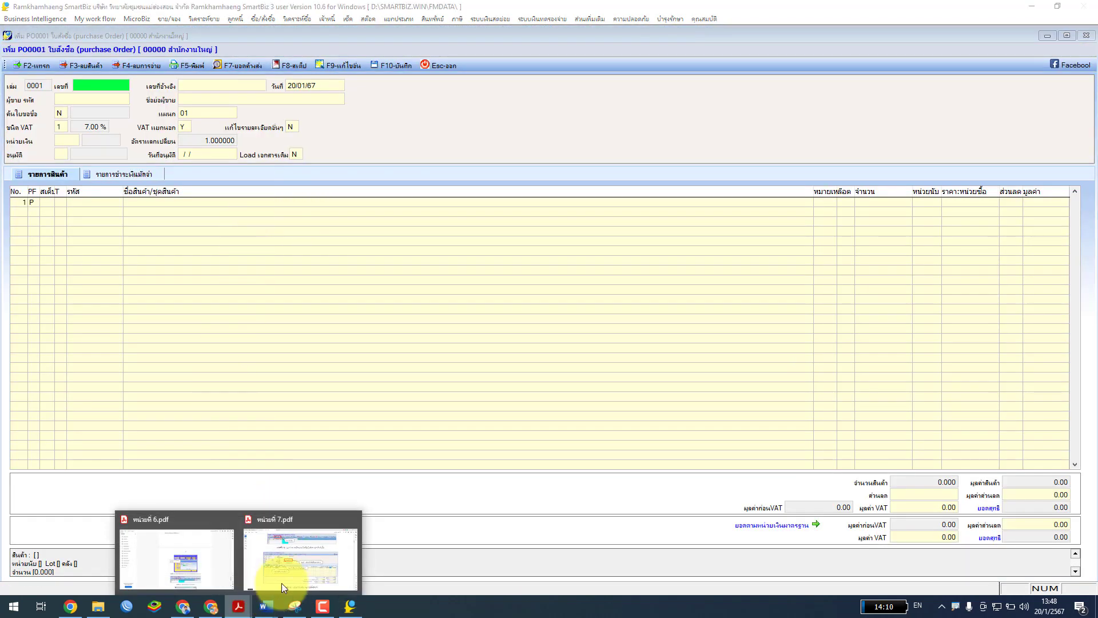
click(282, 579)
key(super+Down)
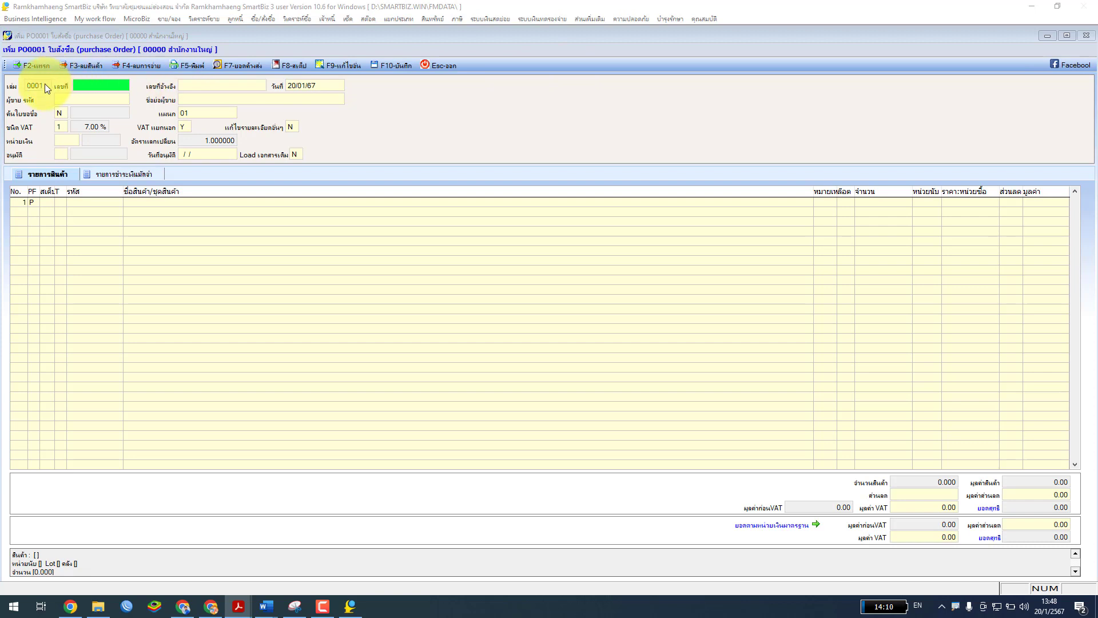
click(98, 88)
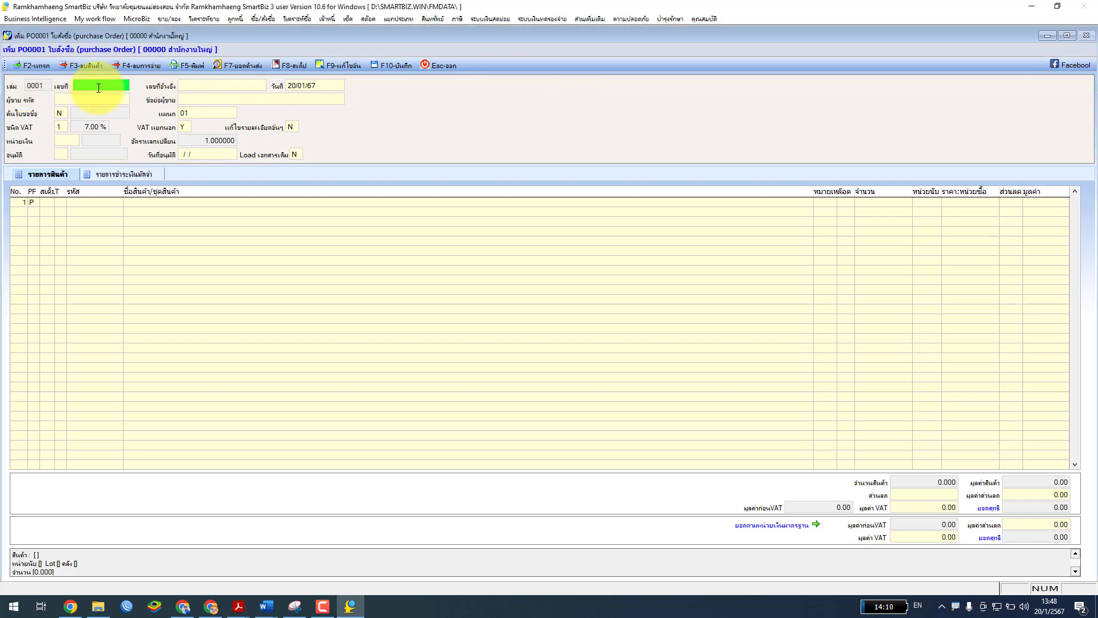
text(001)
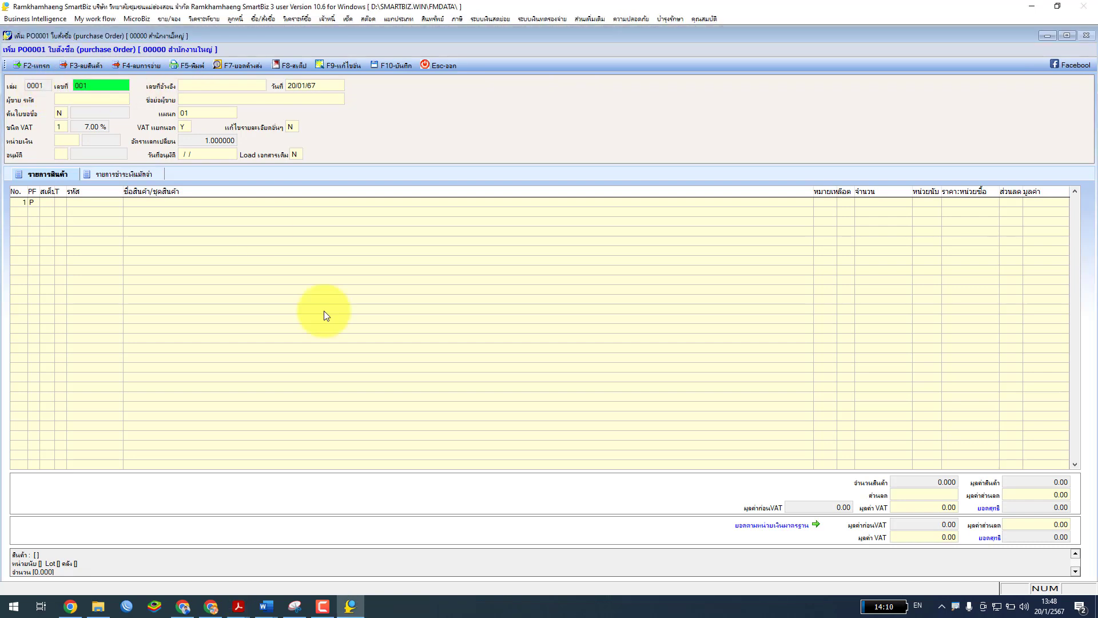
Return focus to the order form and open the vendor list from the ผู้ขาย รหัส field
click(238, 605)
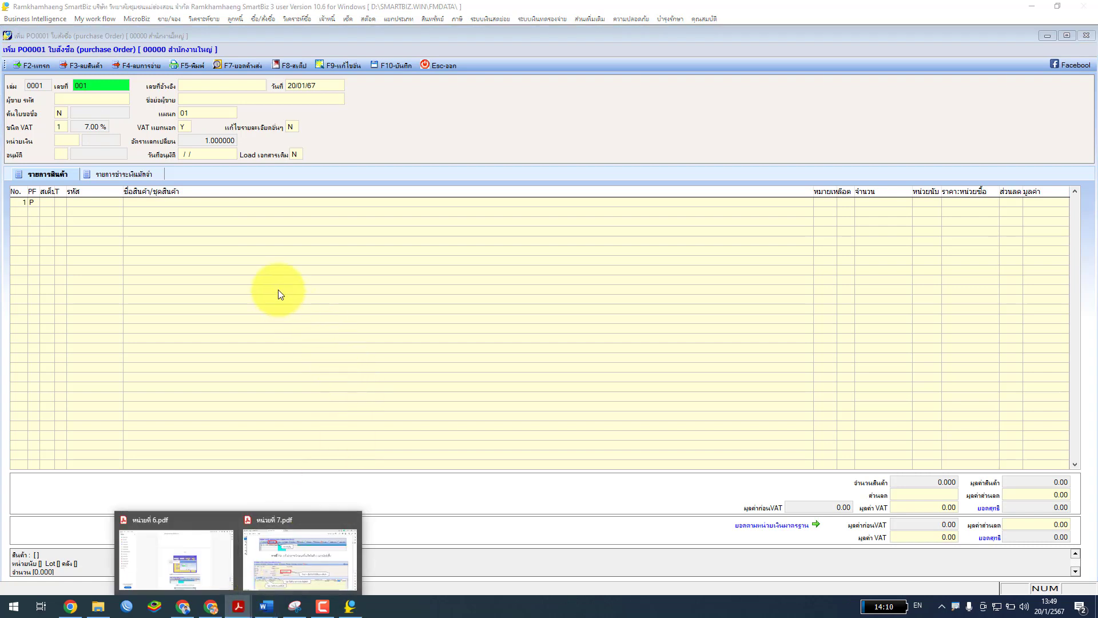
click(358, 154)
click(279, 341)
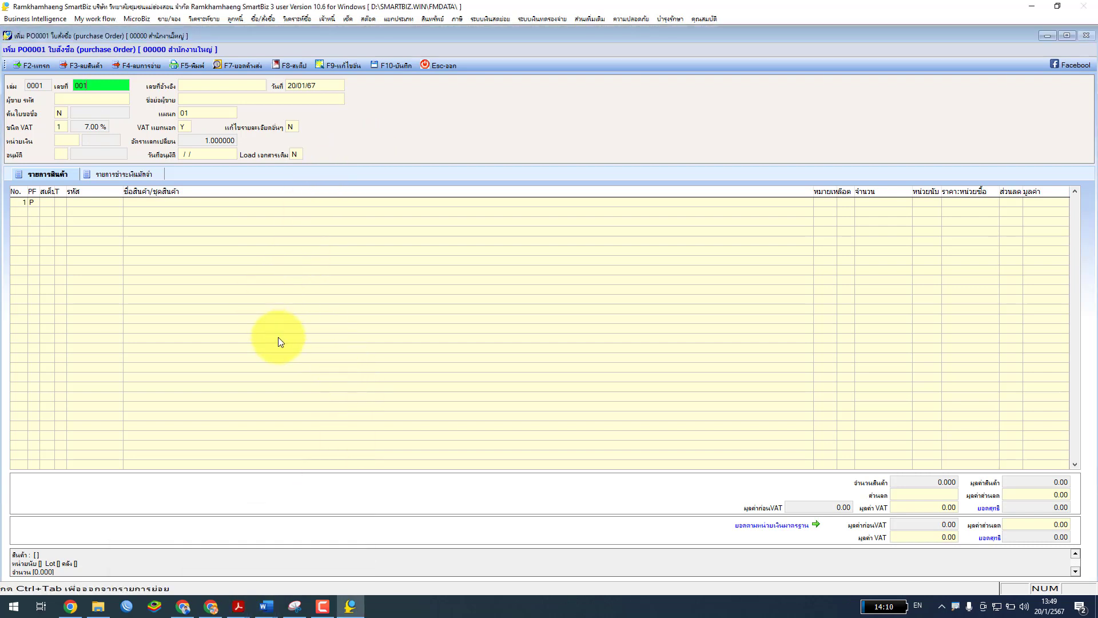
click(209, 91)
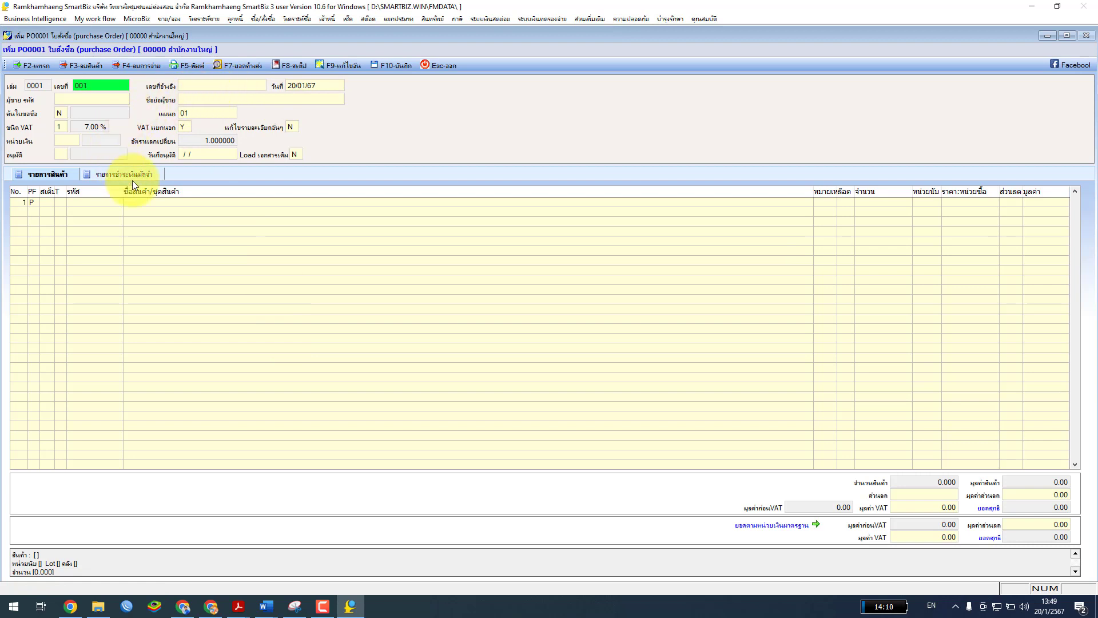
click(54, 98)
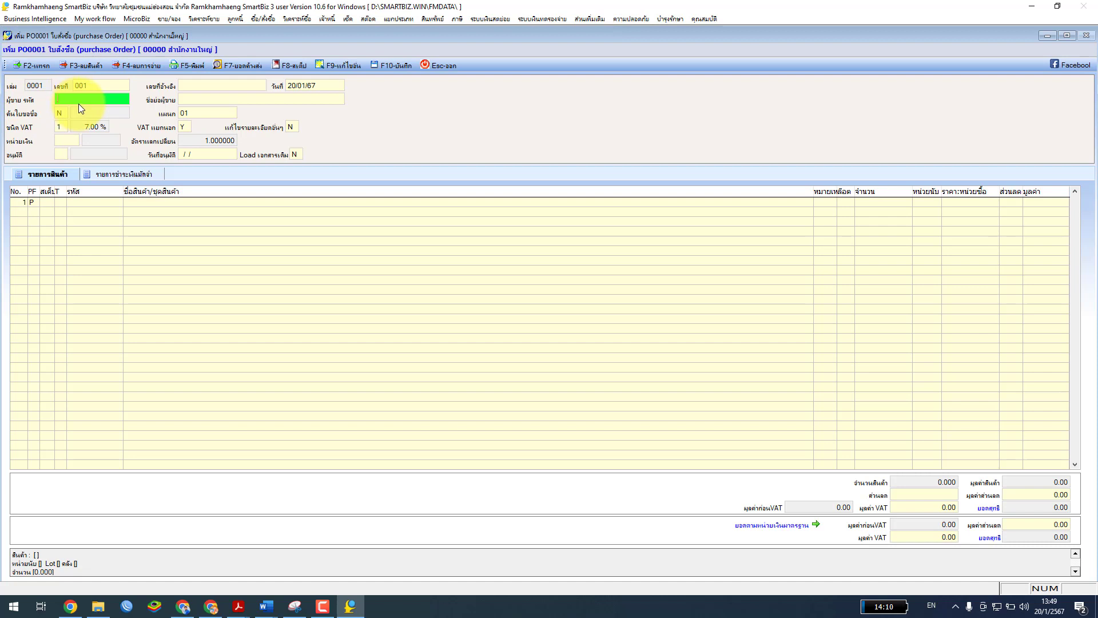
key(Return)
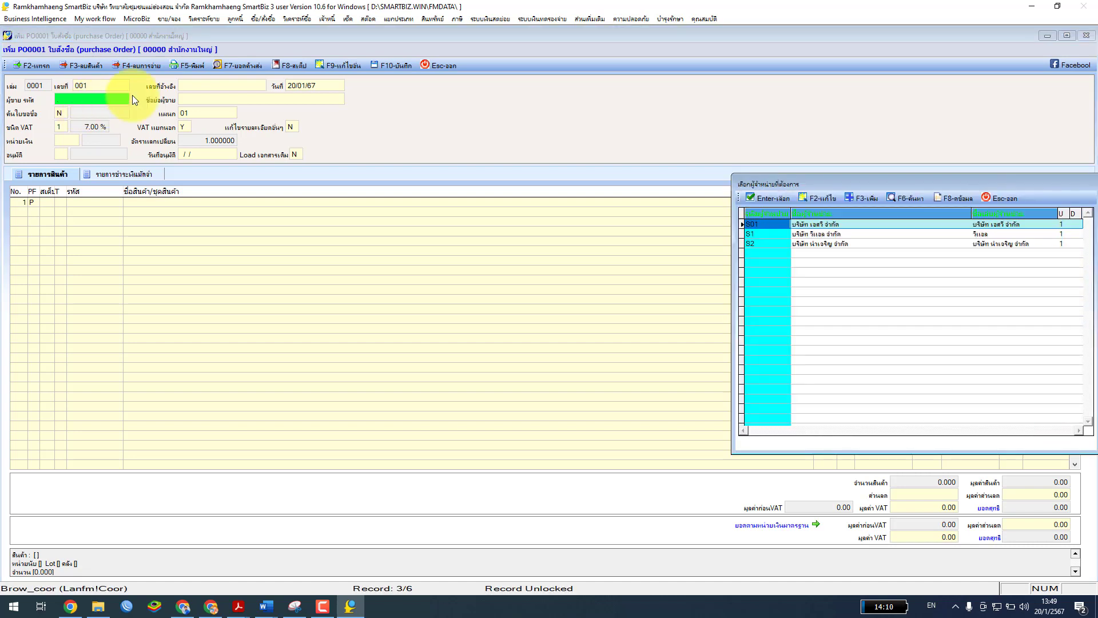
Pick S2 (บริษัท นำเจริญ จำกัด) from the vendor list, filling in supplier S2 and department 01
drag(772, 182, 383, 104)
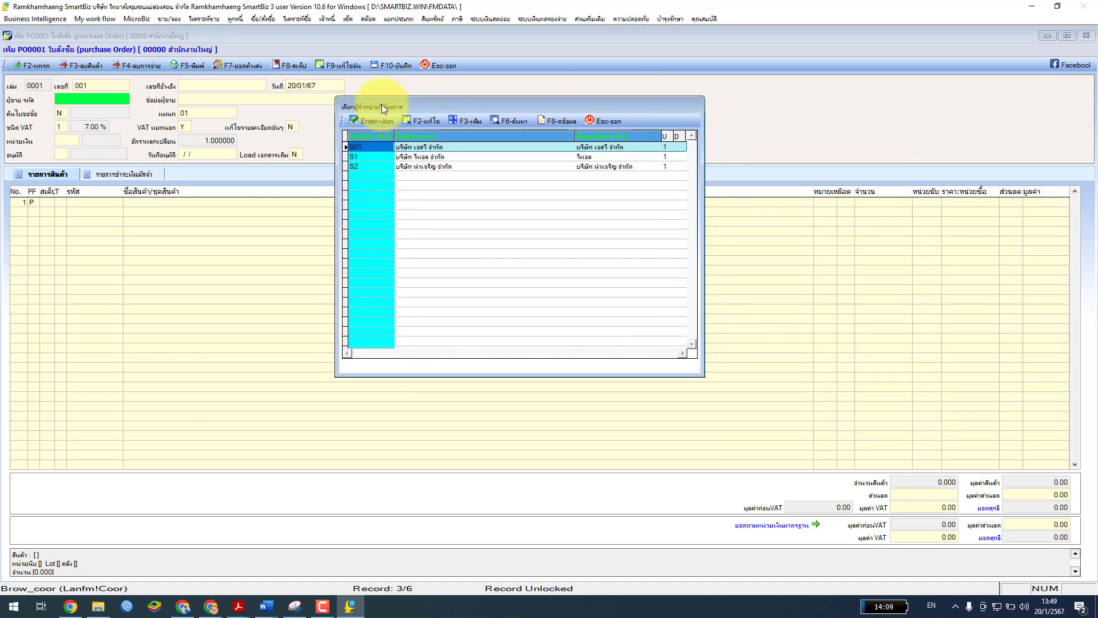
drag(382, 104, 379, 107)
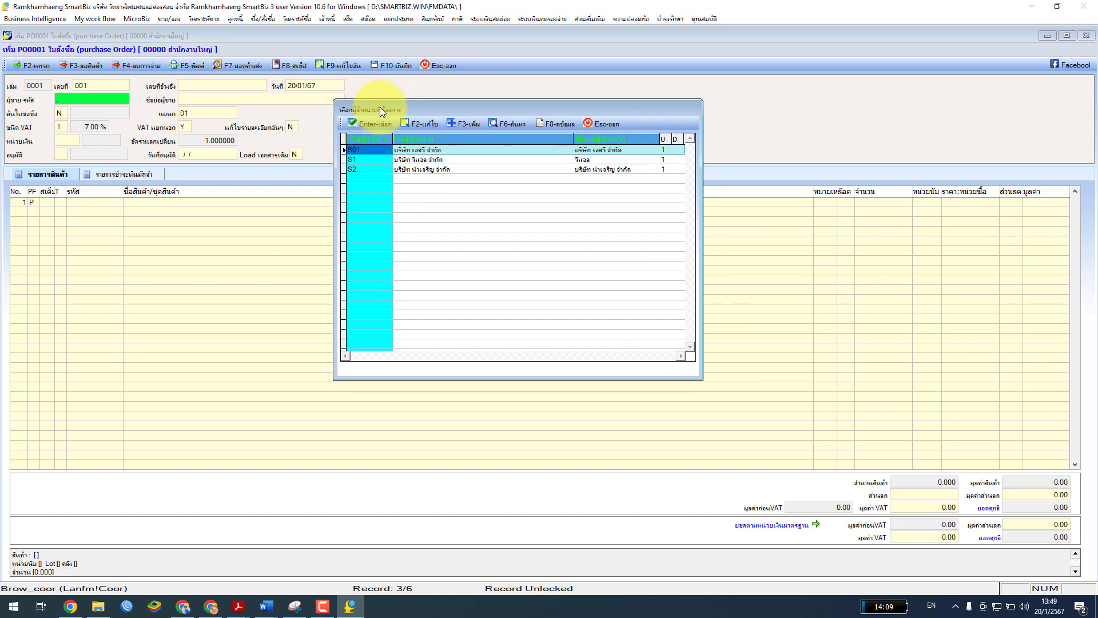
click(369, 169)
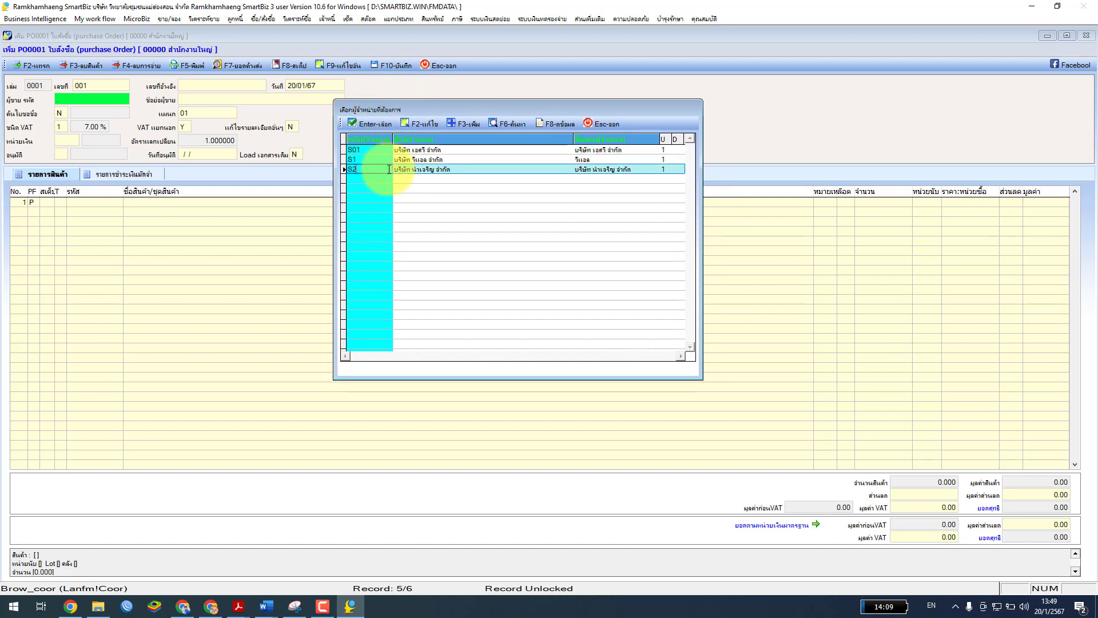
click(441, 150)
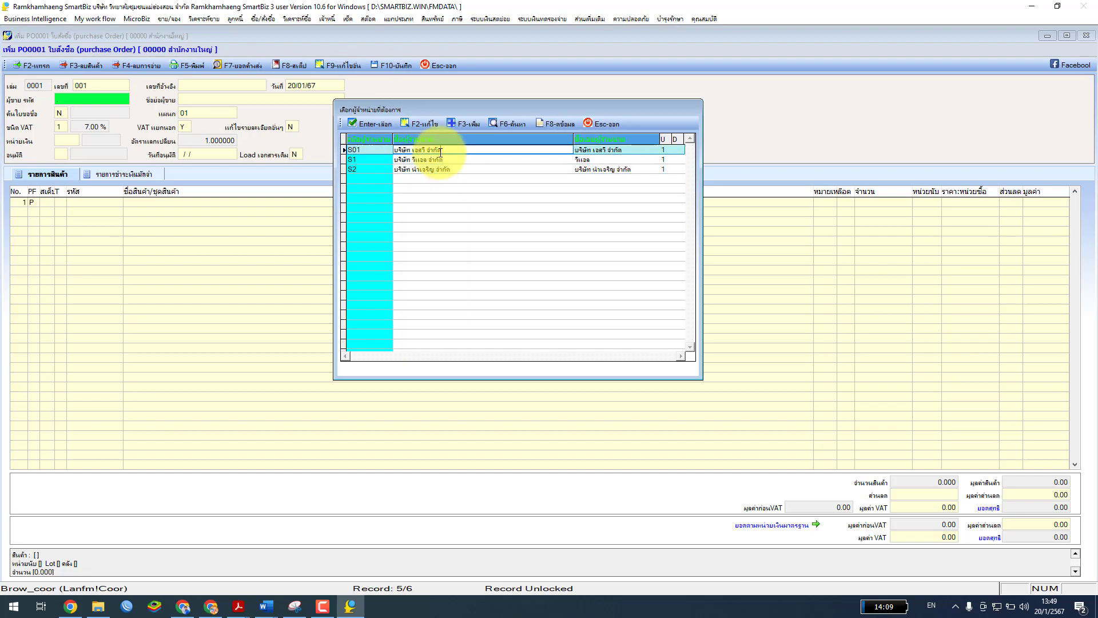
click(437, 159)
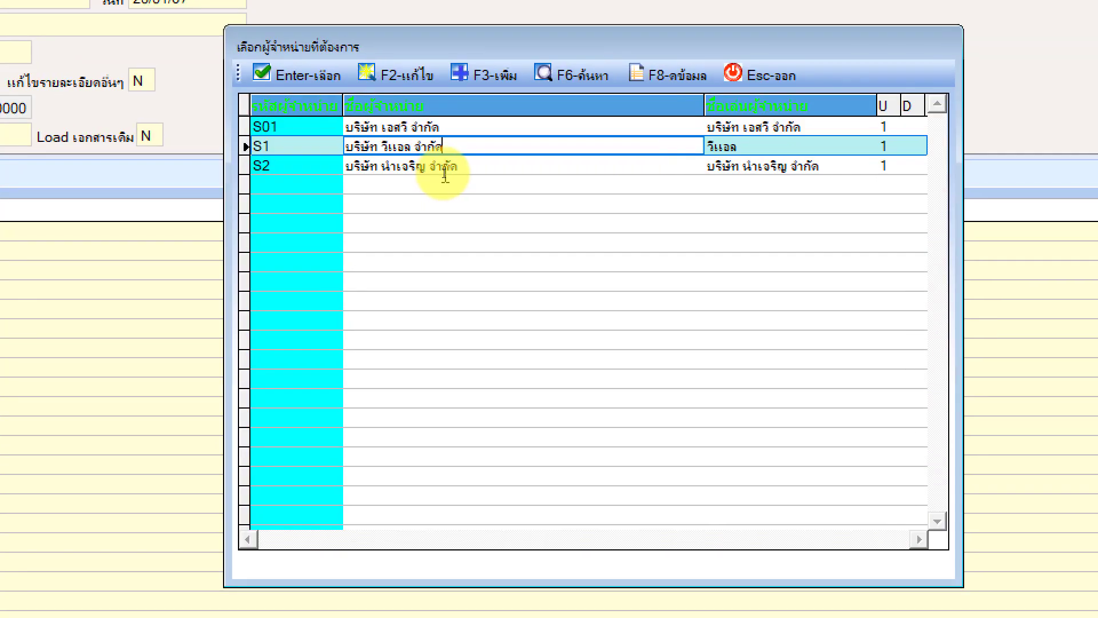
click(435, 172)
click(407, 129)
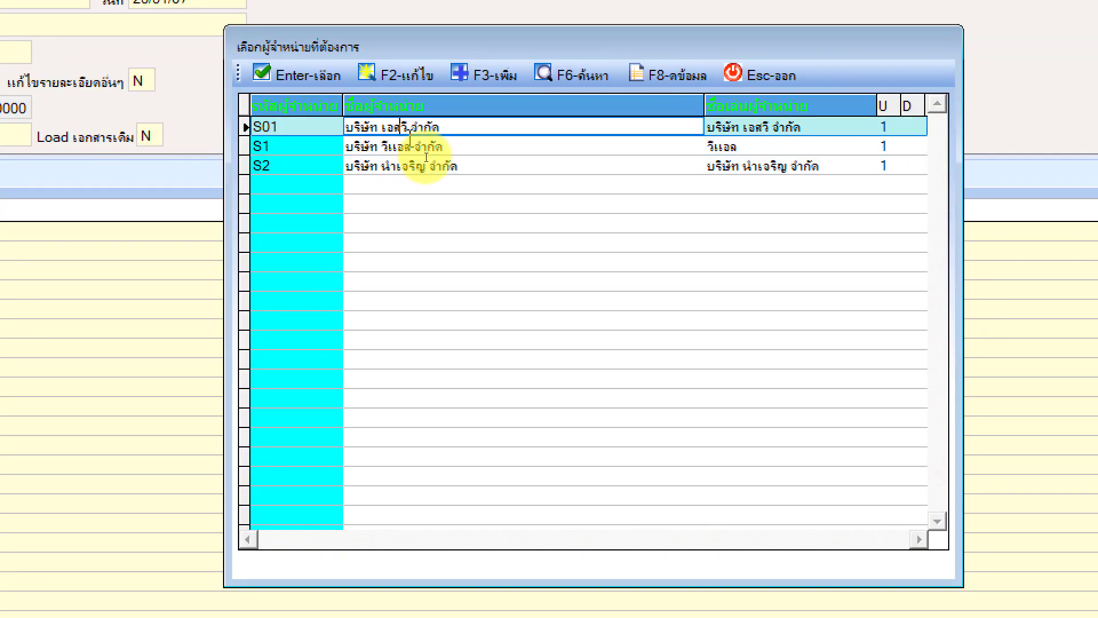
click(410, 148)
click(401, 170)
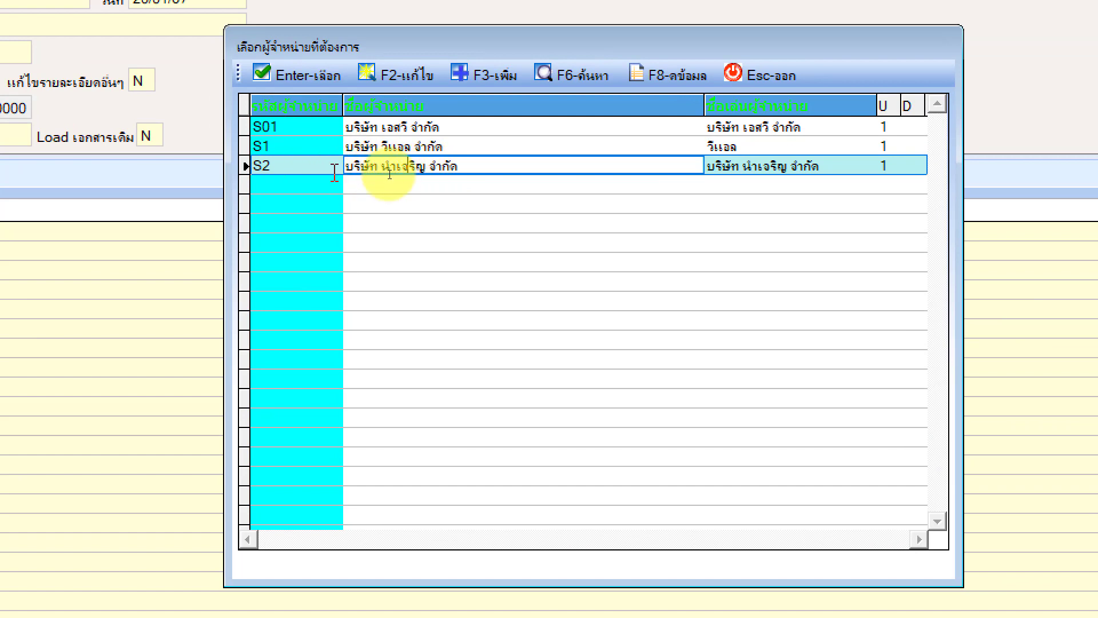
click(283, 86)
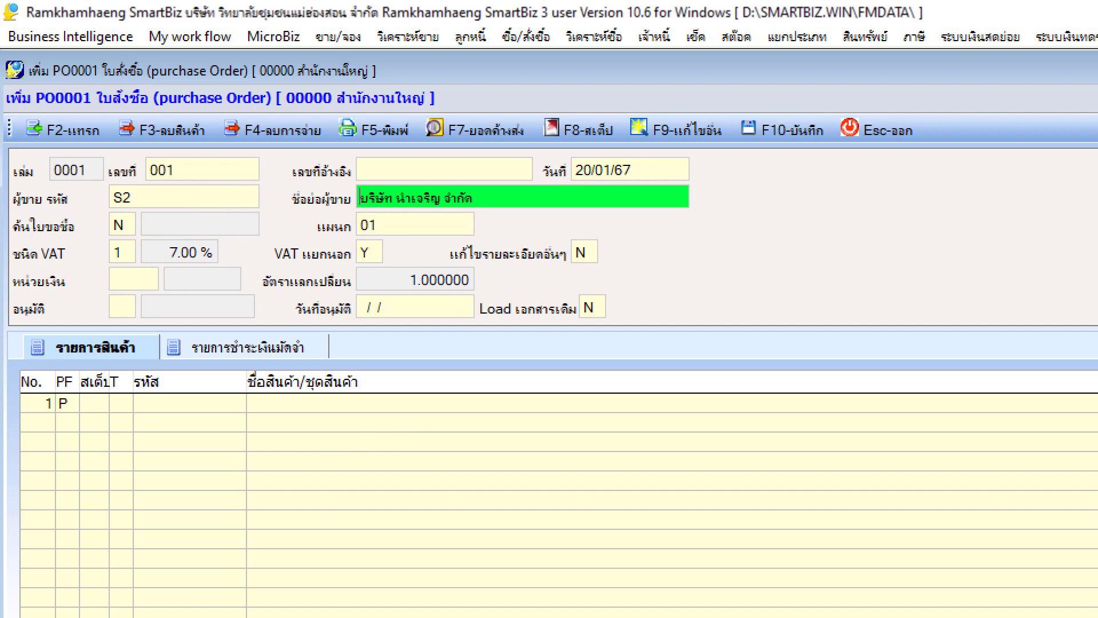
click(340, 198)
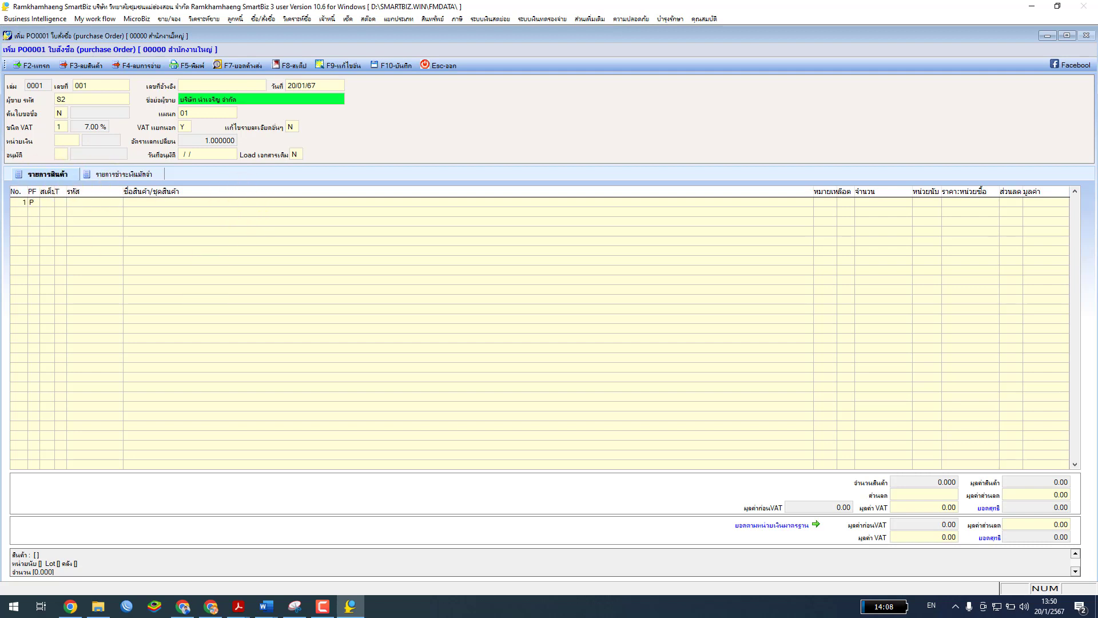
click(239, 606)
Maximize the หน่วยที่ 7.pdf manual, scroll up to the purchasing example, then restore it and return to SmartBiz
drag(263, 183, 574, 121)
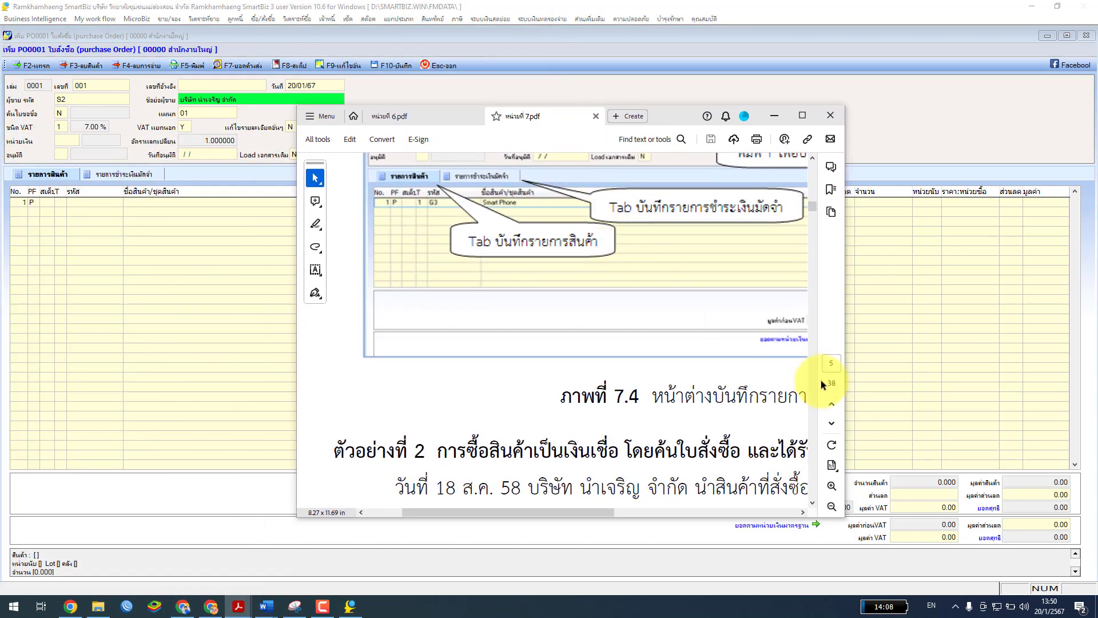
click(802, 116)
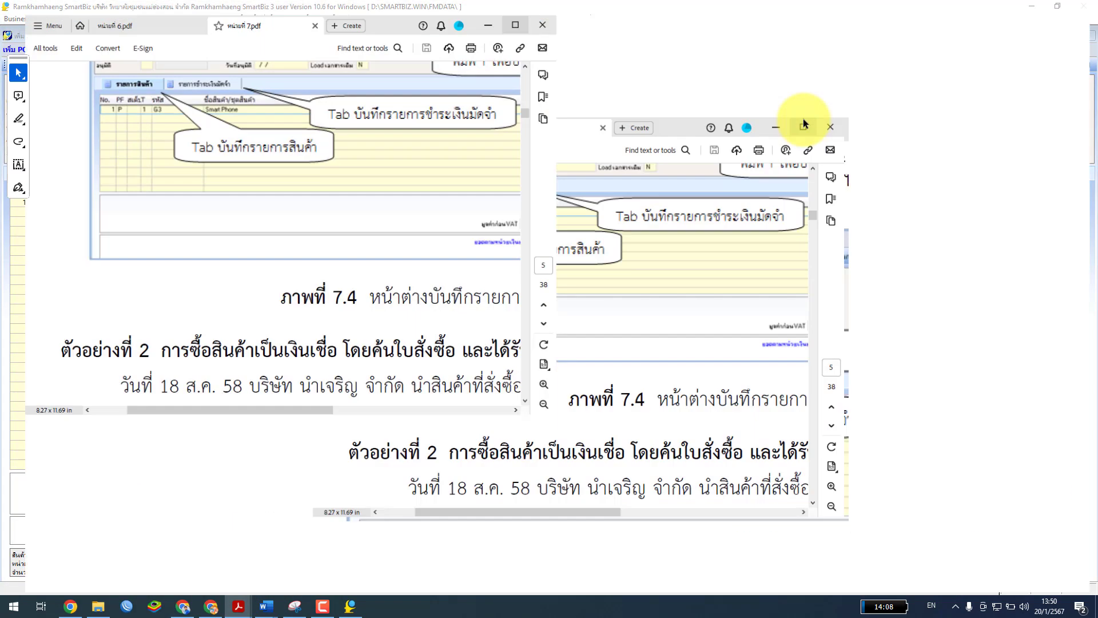
scroll(609, 361, up, 15)
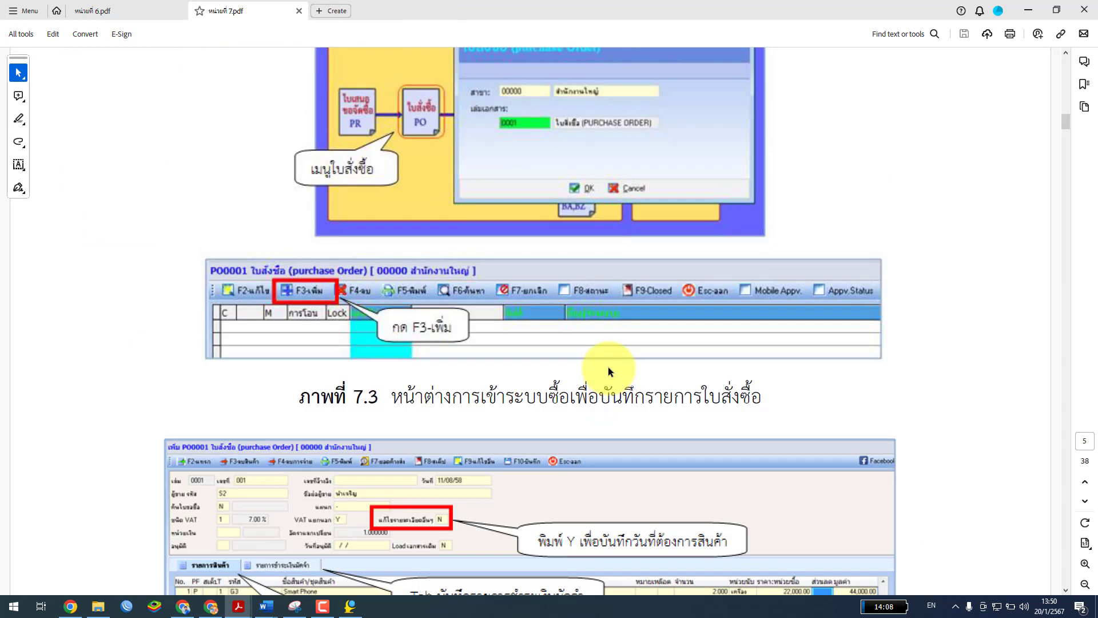
scroll(606, 359, up, 12)
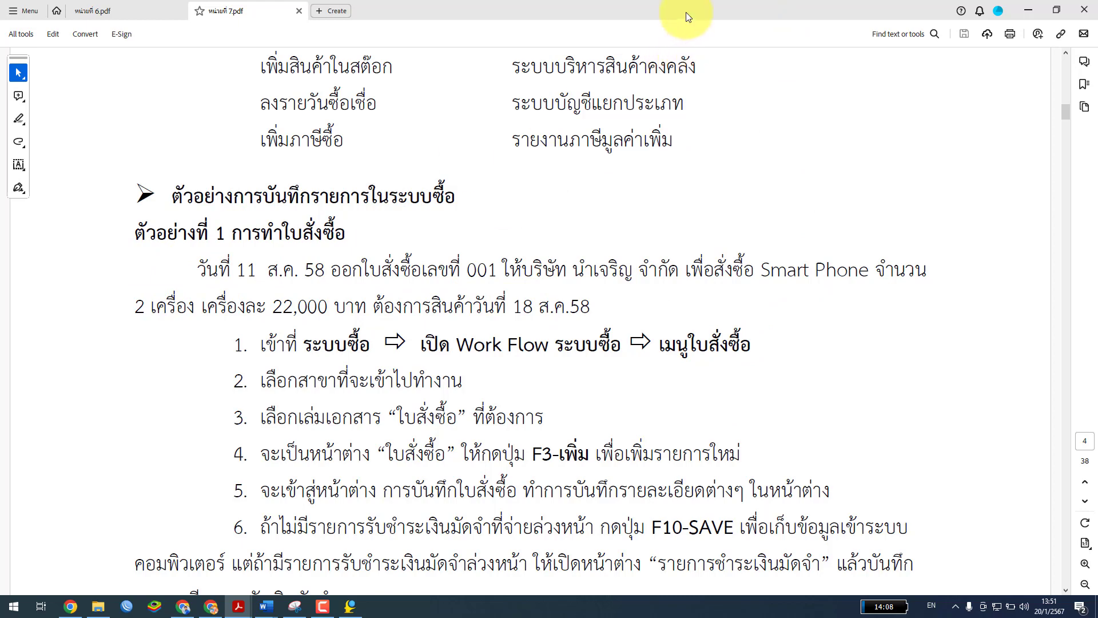
drag(685, 12, 442, 100)
click(122, 136)
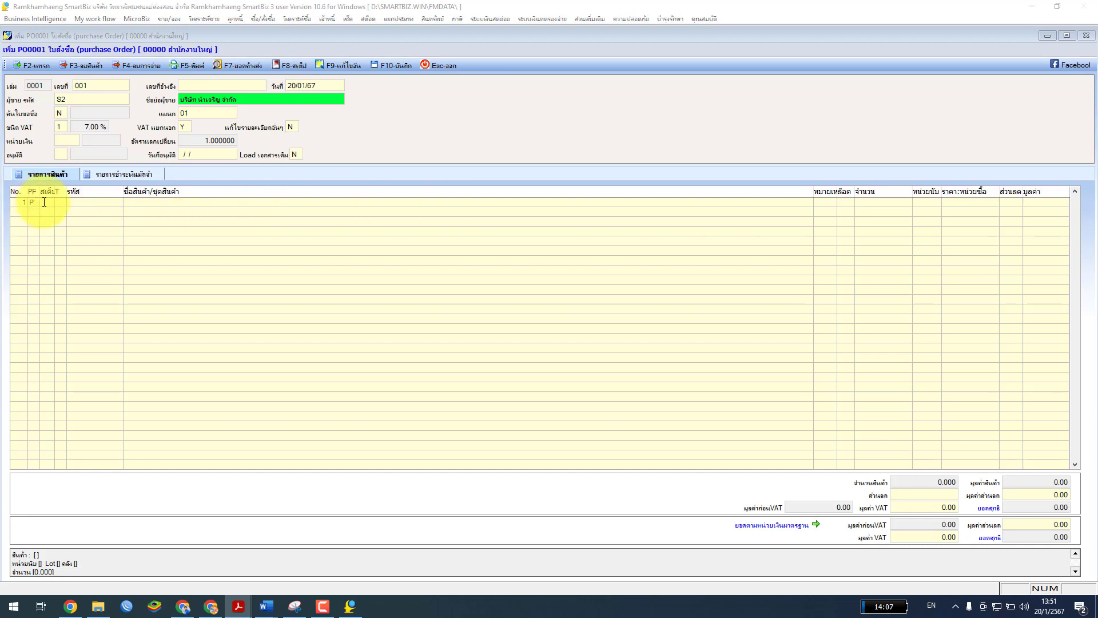
Set stock location 1 on the first item line
click(24, 205)
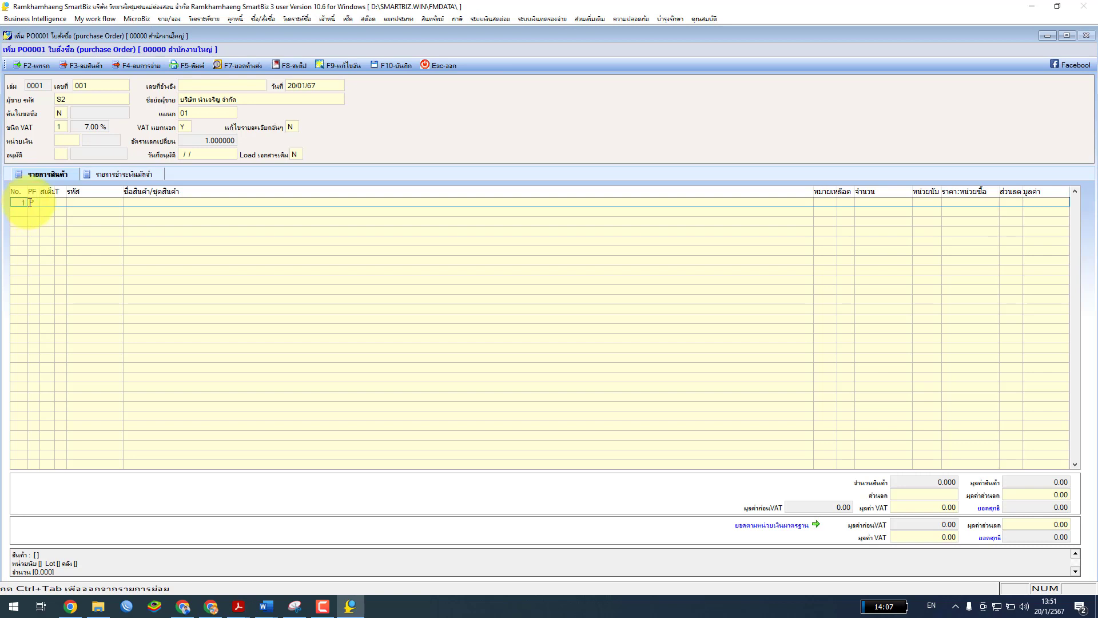
click(47, 203)
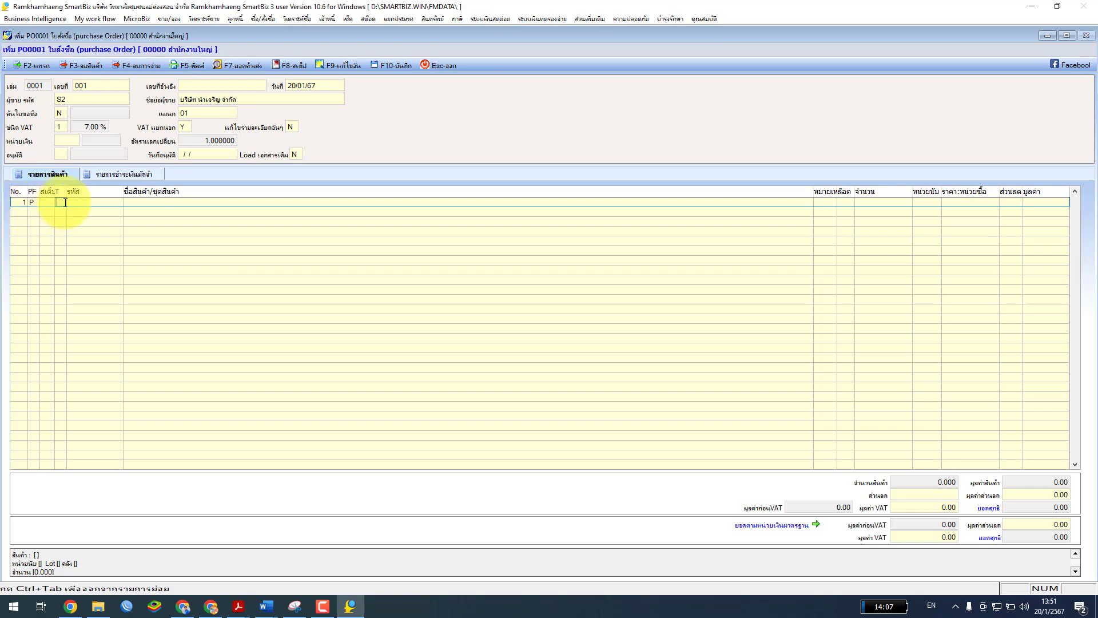
key(ctrl+Tab)
click(50, 202)
key(Return)
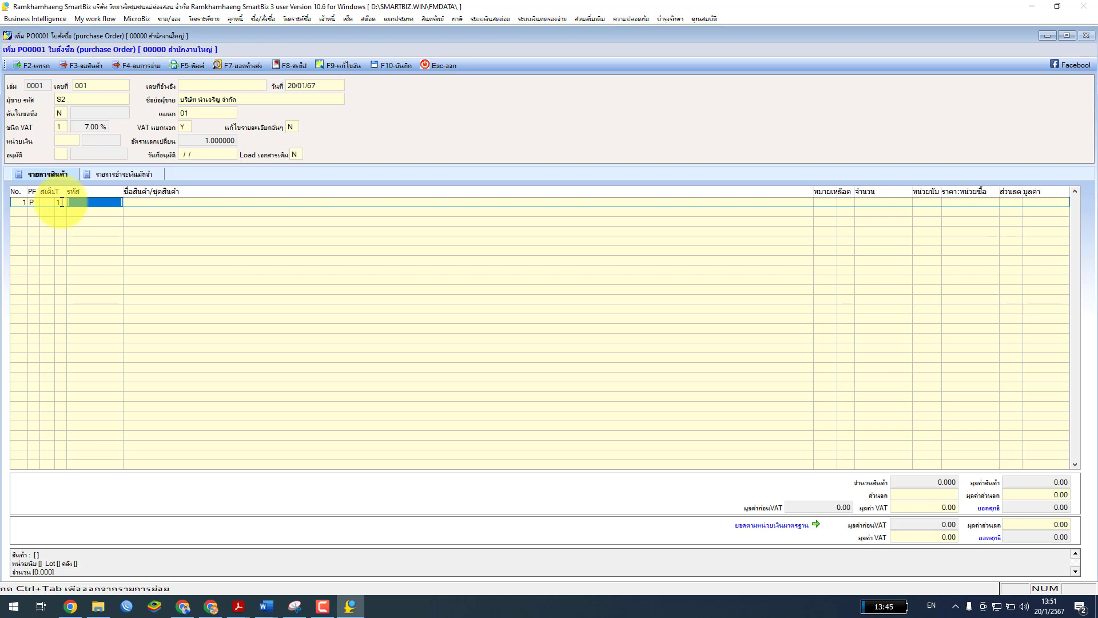
Choose G3 Smart phone from the product list as line 1, priced 23,000.00
key(F2)
key(Return)
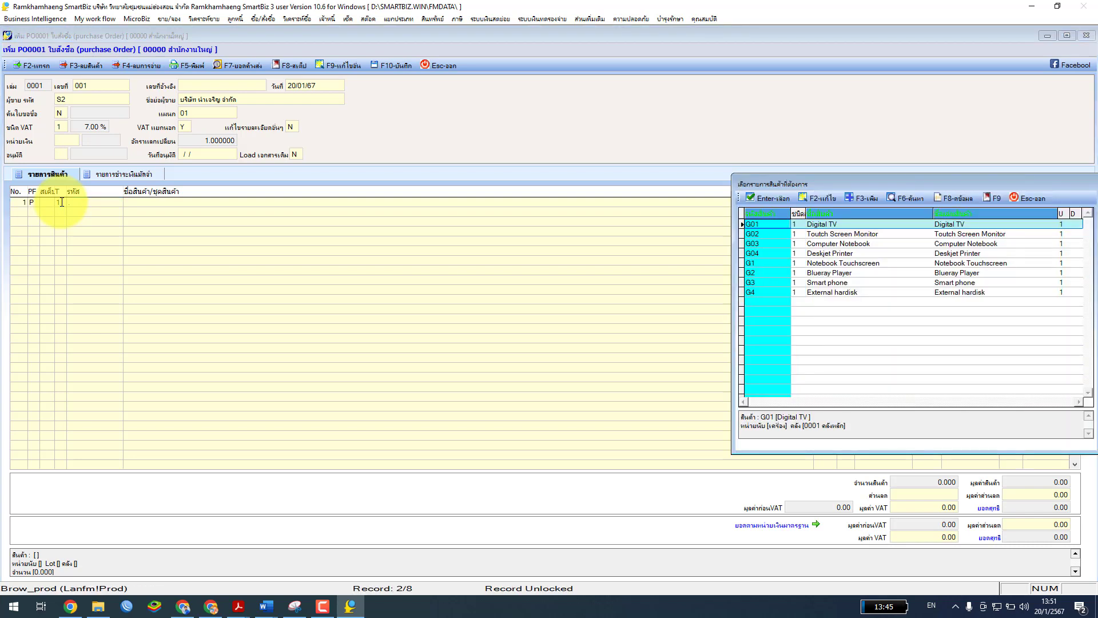
drag(825, 183, 272, 146)
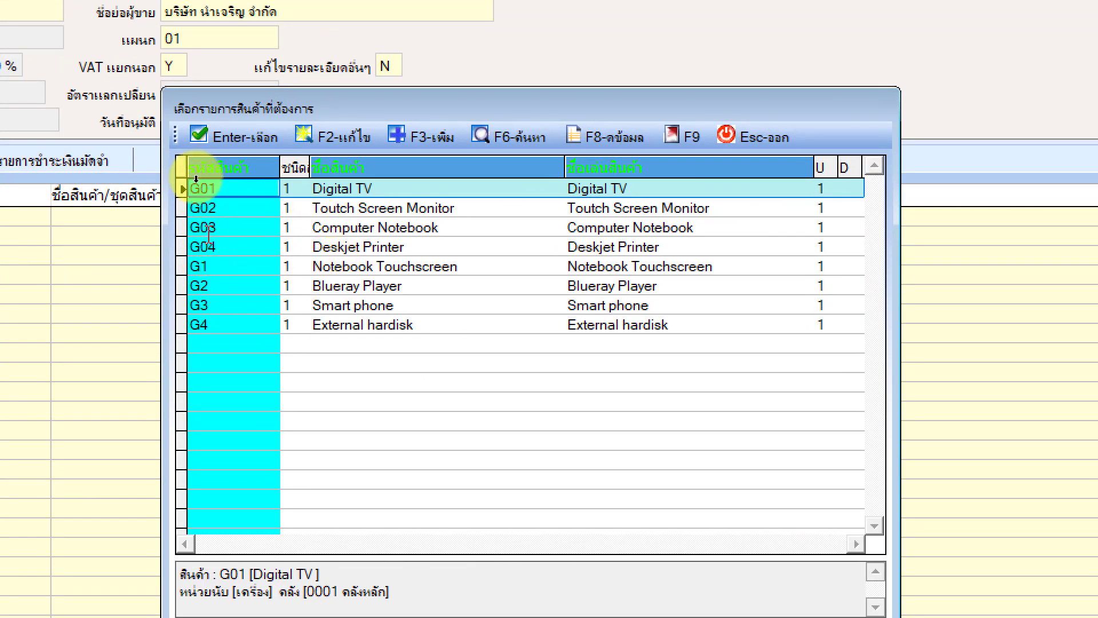
click(277, 306)
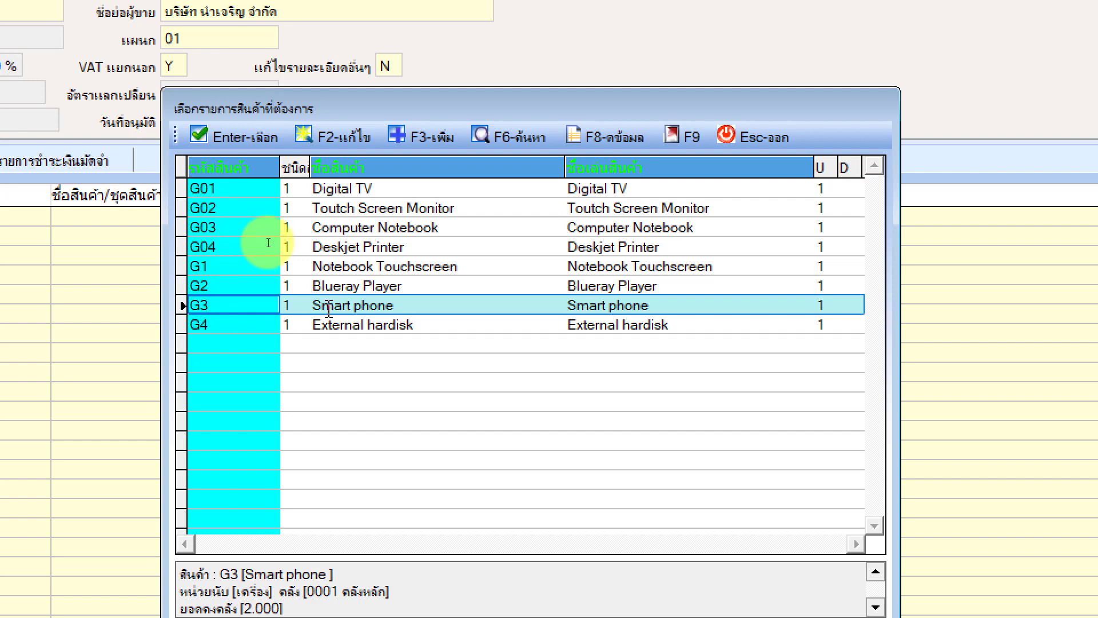
click(218, 137)
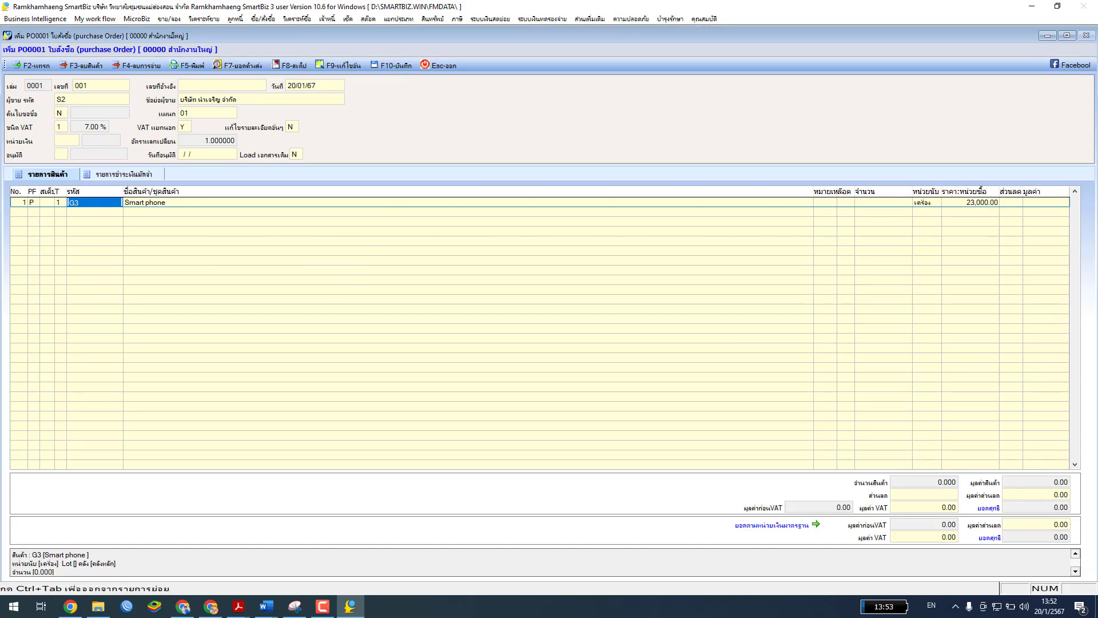
key(F10)
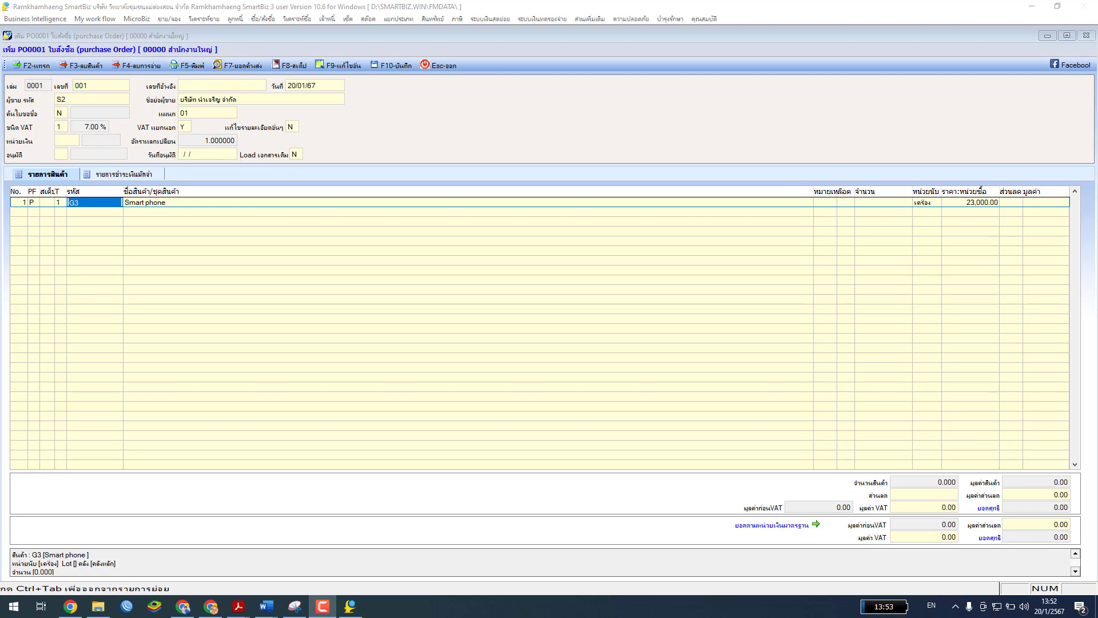
Change the Smart phone line's quantity to 2 and accept the unit
click(874, 201)
double_click(873, 201)
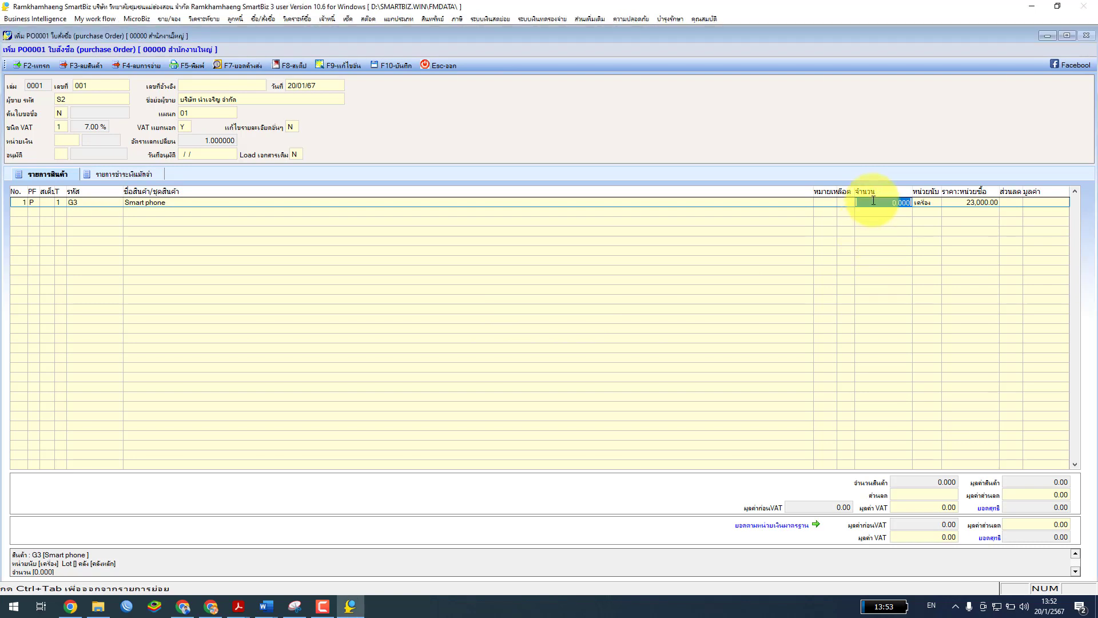
text(2)
key(Return)
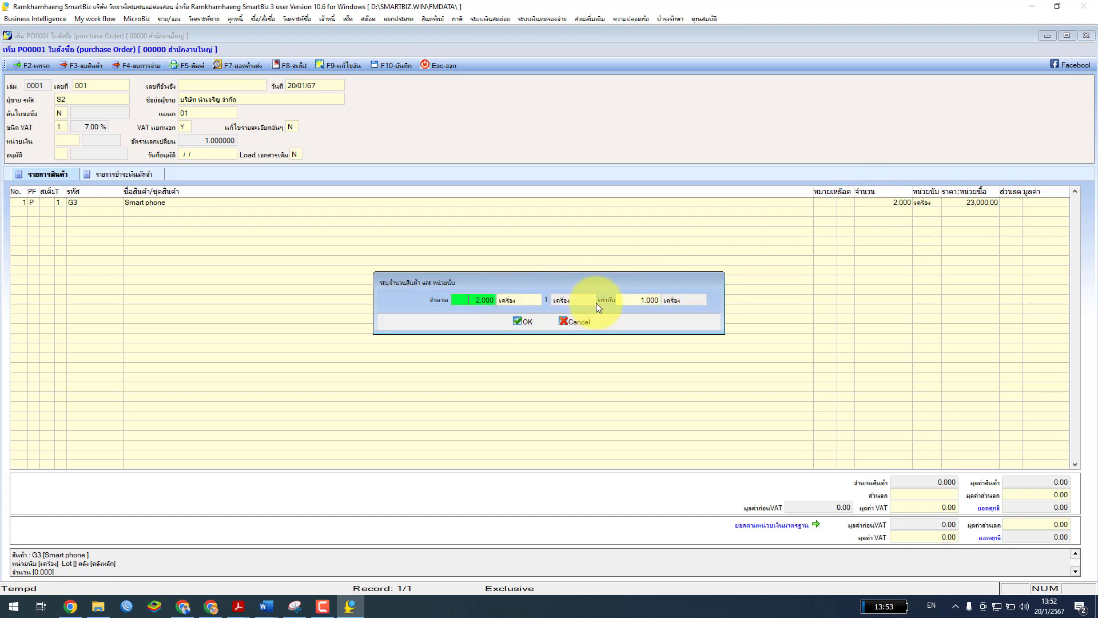
click(521, 322)
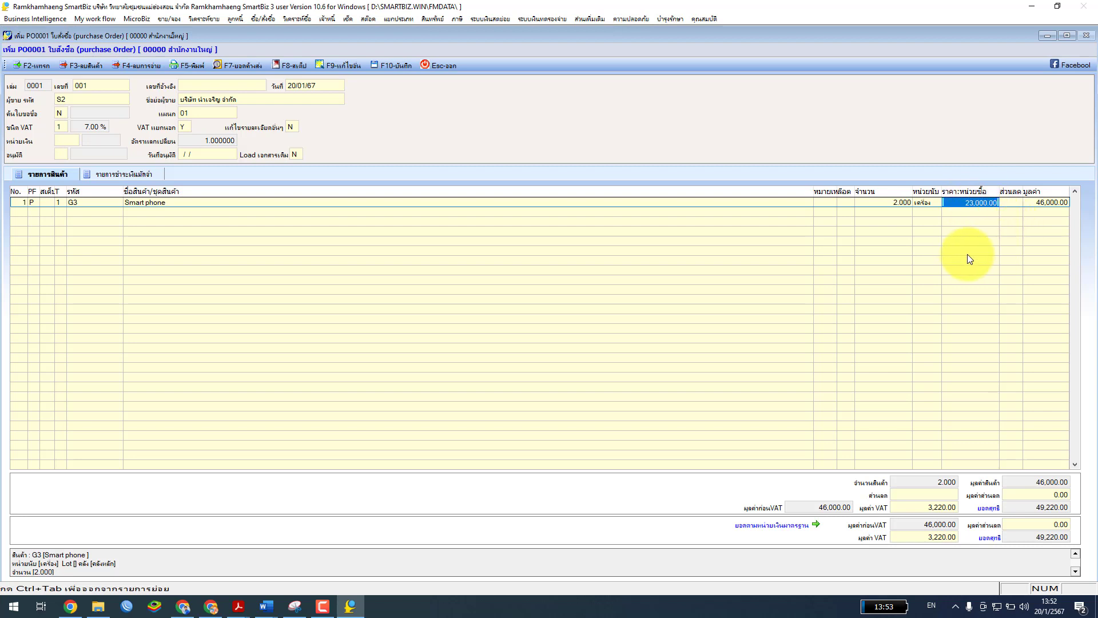
Change the unit price to 22,000.00, bringing the line total to 44,000.00
text(2)
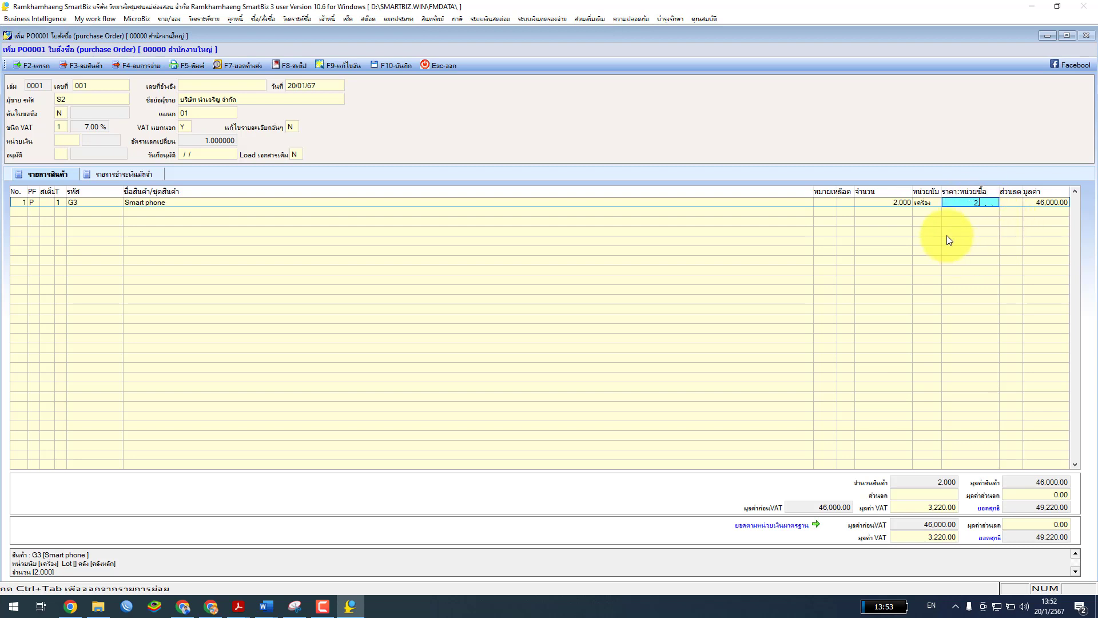
text(,200.0)
key(Return)
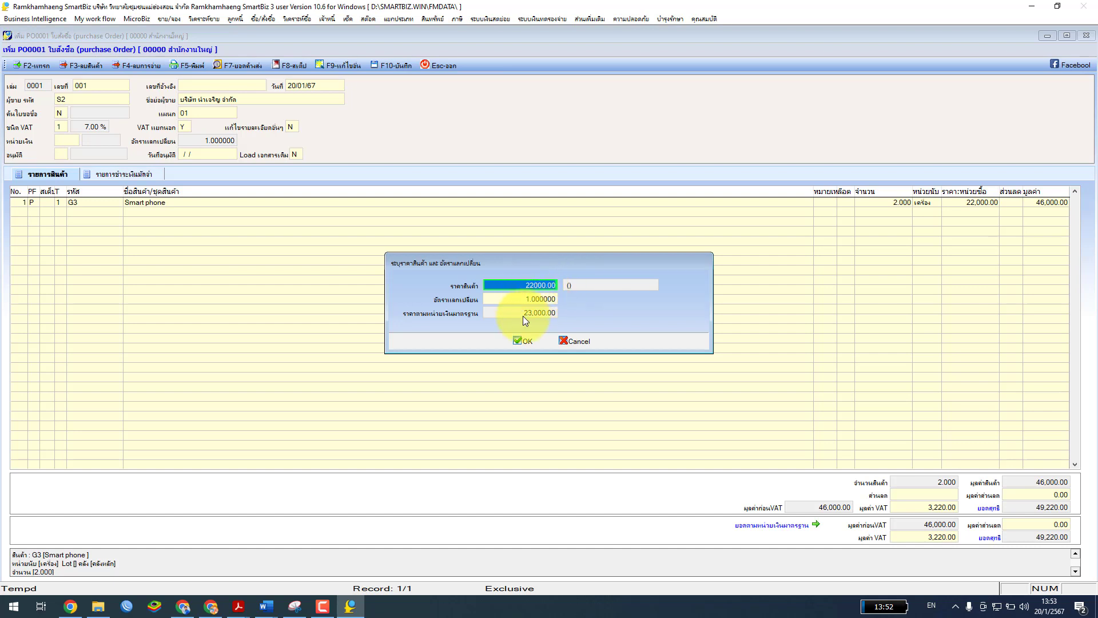
click(524, 342)
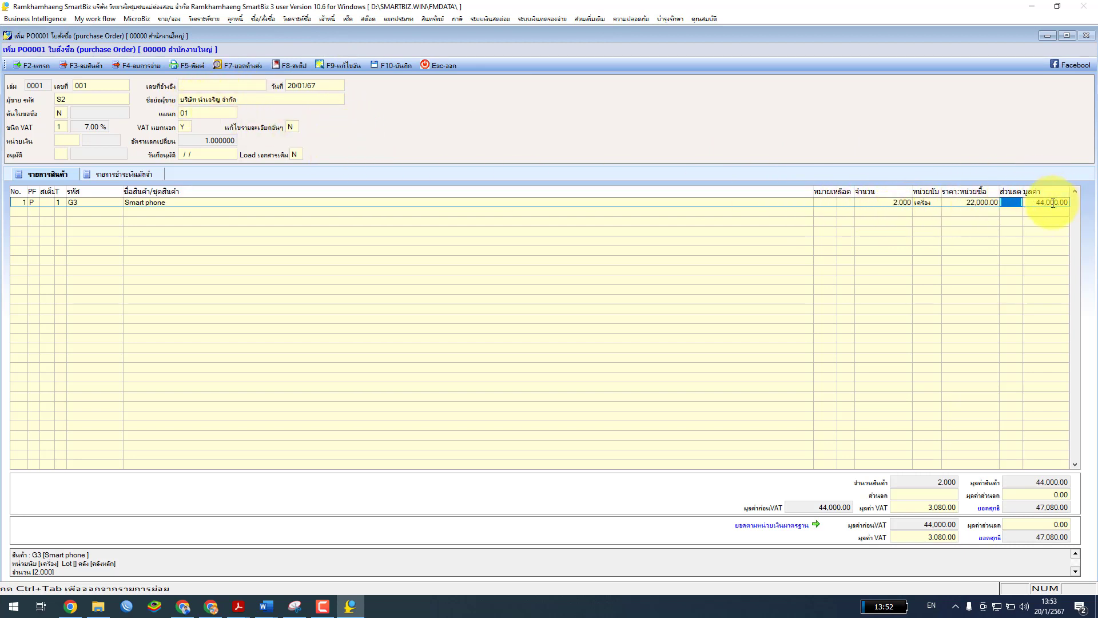
key(alt+Tab)
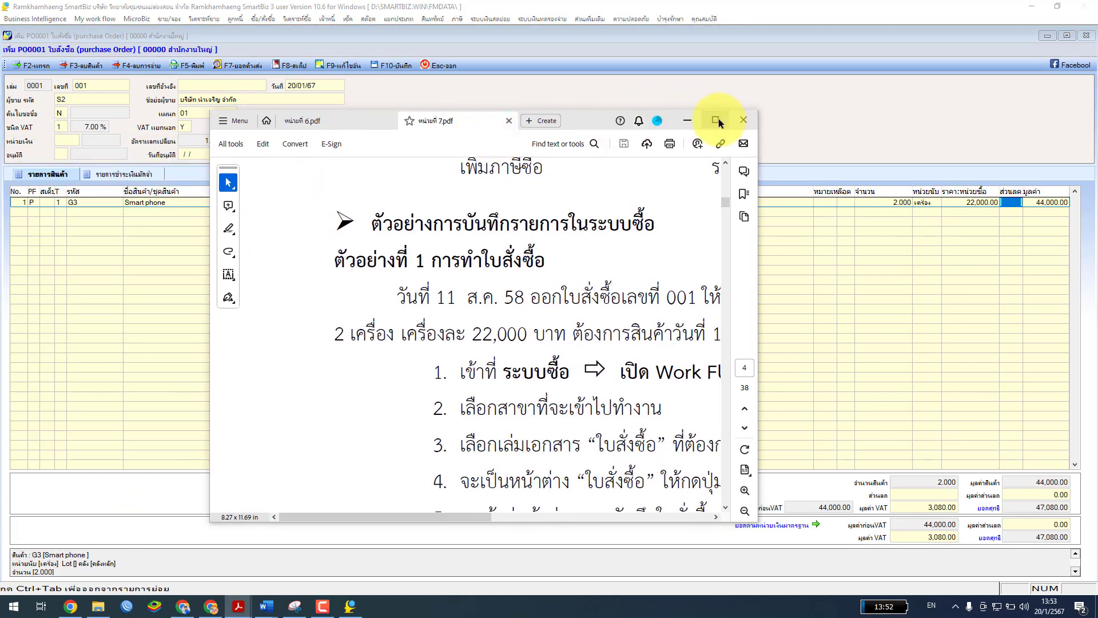
Maximize the manual, highlight 'เครื่องละ 22,000 บาท', then restore the manual and move it aside
click(716, 120)
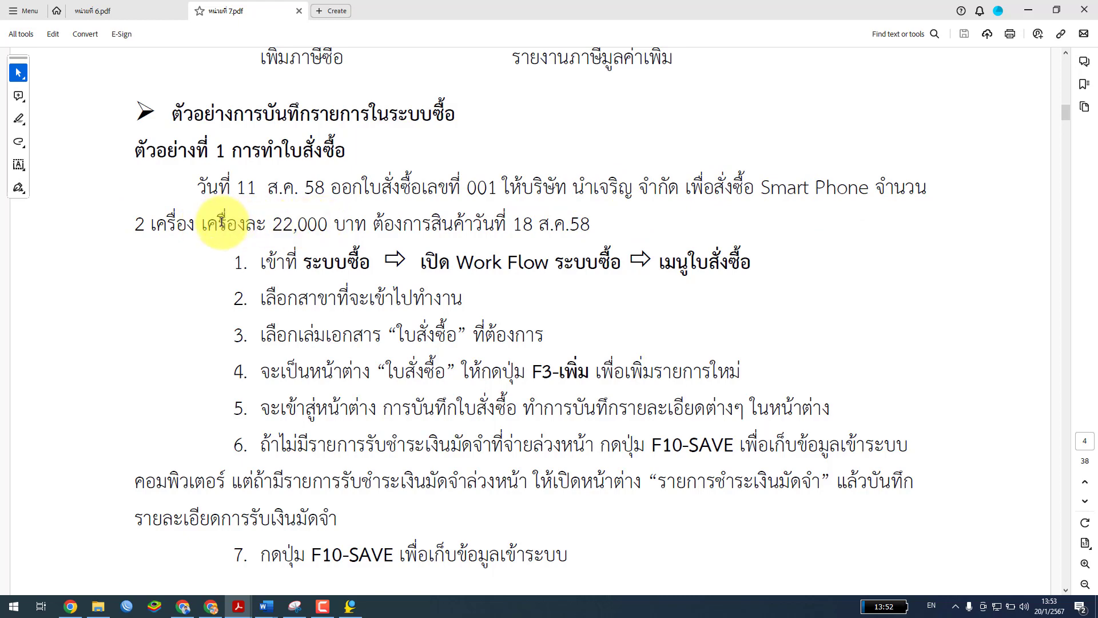
click(237, 224)
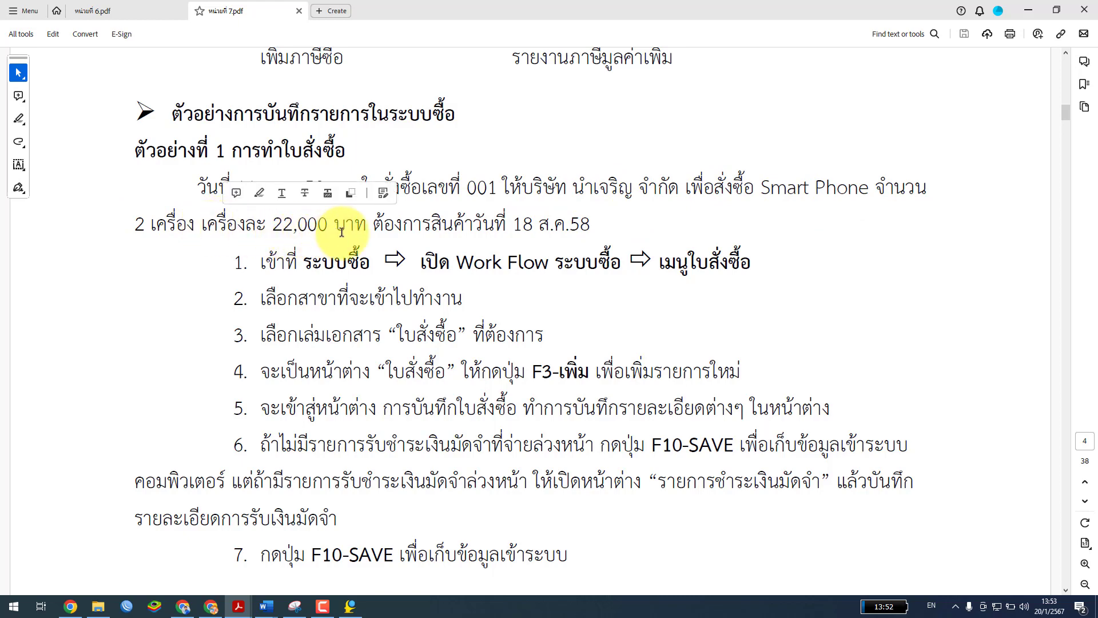
drag(368, 224, 215, 226)
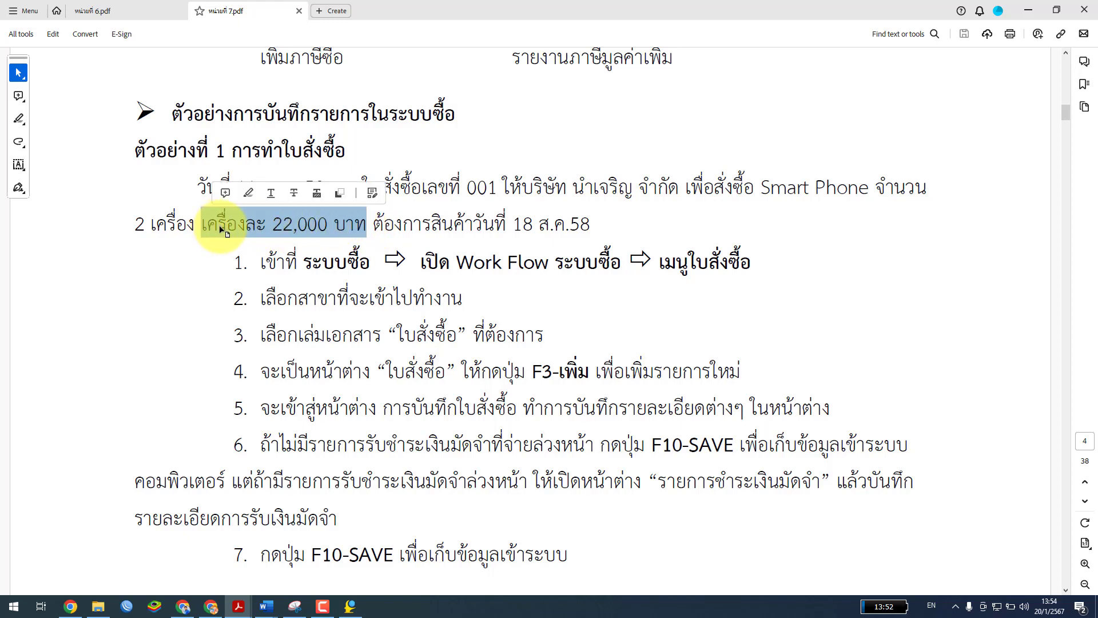
click(373, 226)
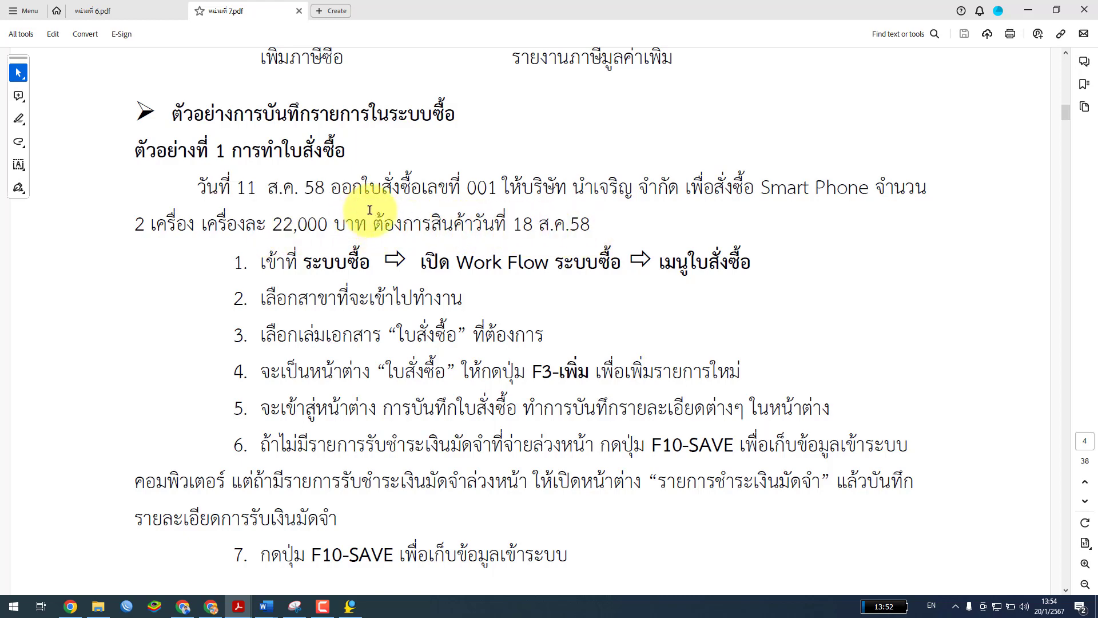
double_click(622, 4)
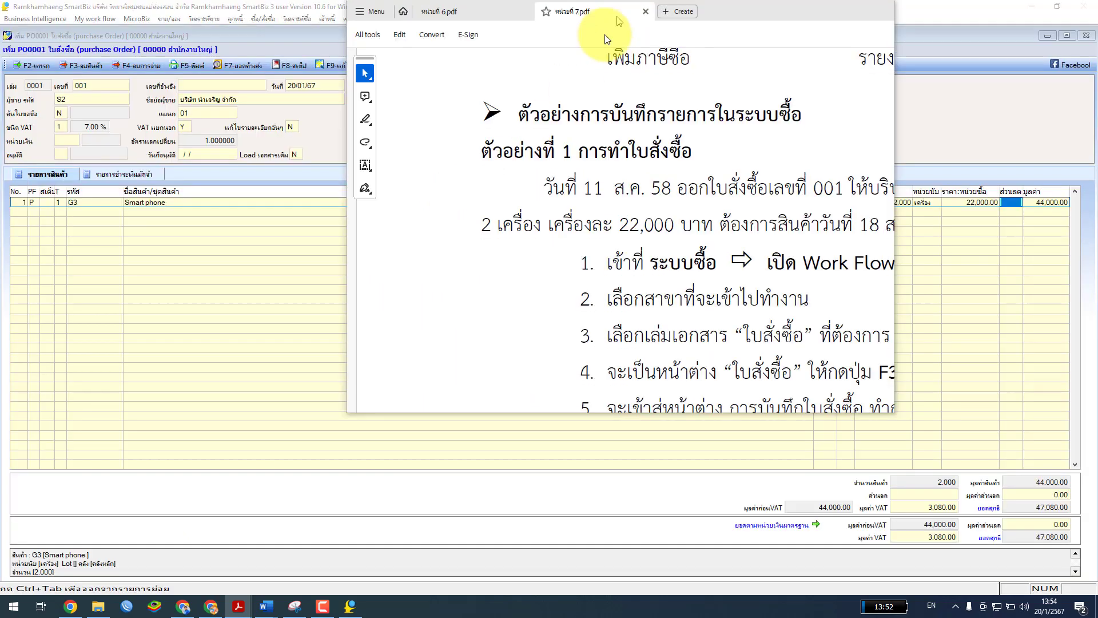
drag(738, 11, 0, 143)
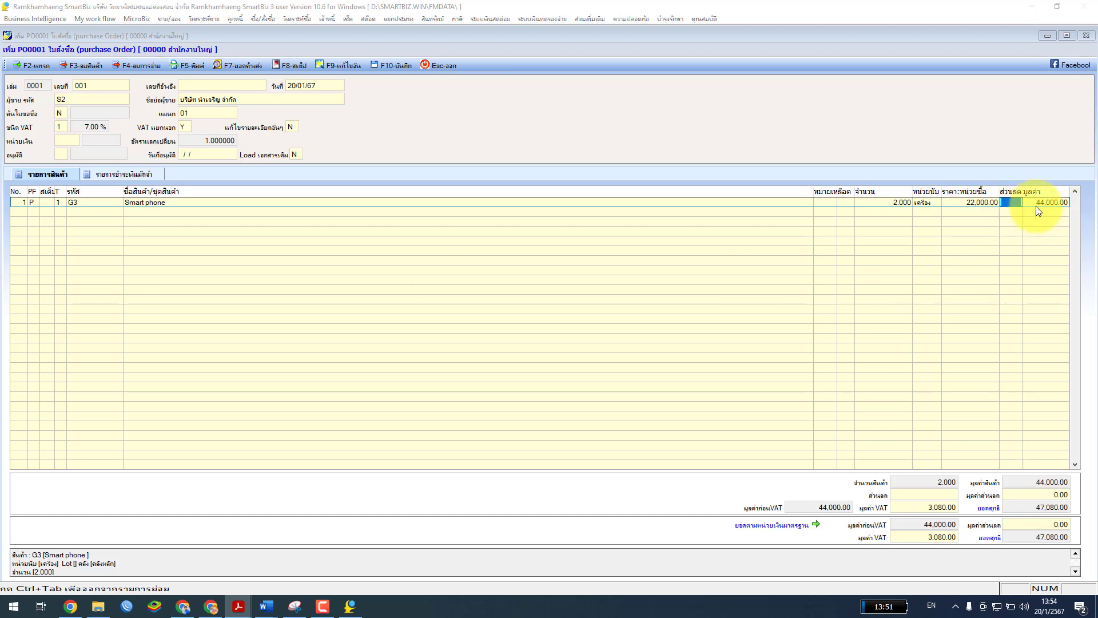
Check the deposit payments tab, then enter Y in the other-details field to open extra order details
click(118, 174)
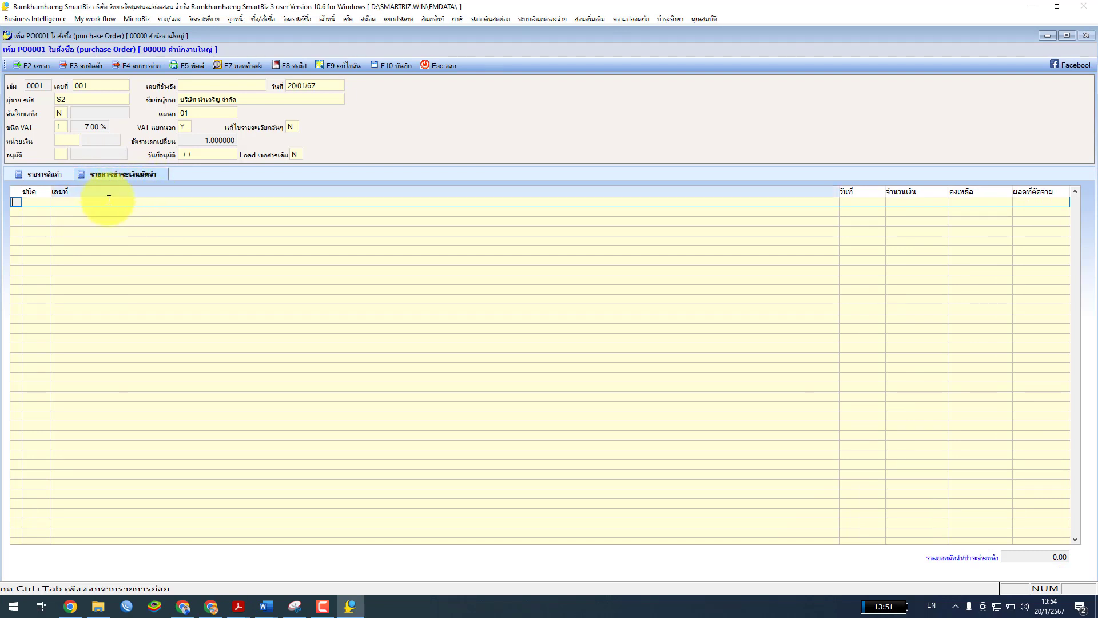
click(49, 175)
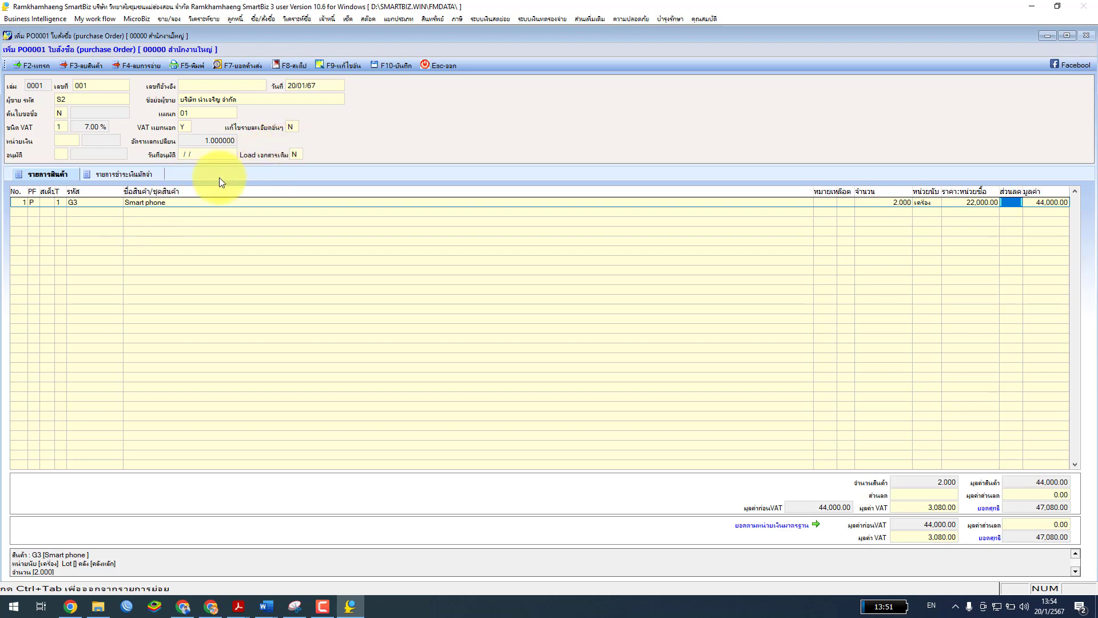
click(294, 127)
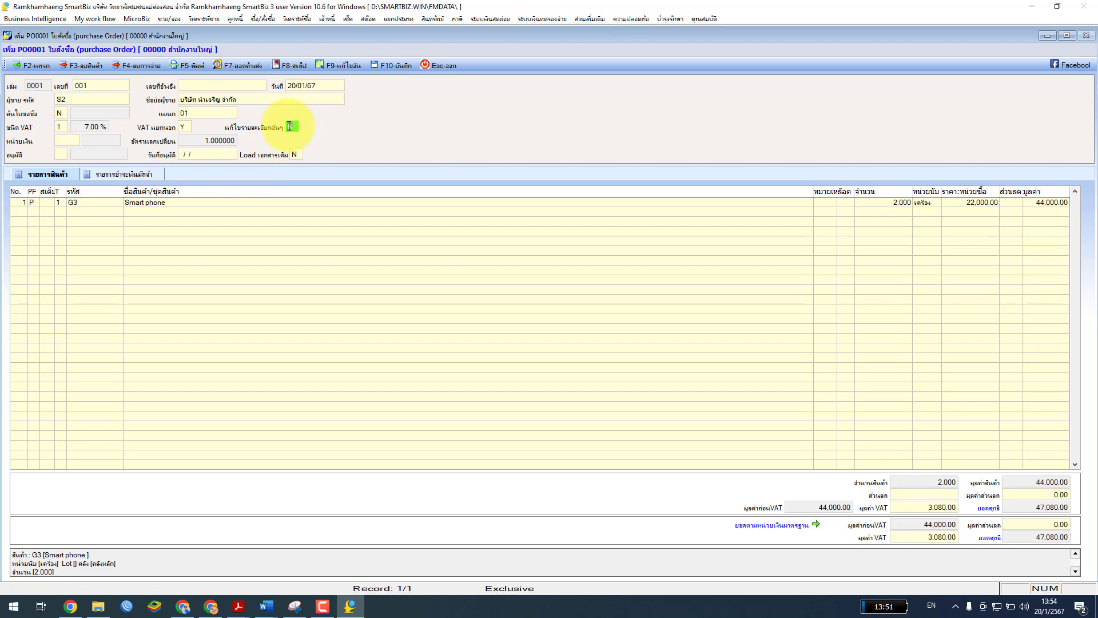
text(Y)
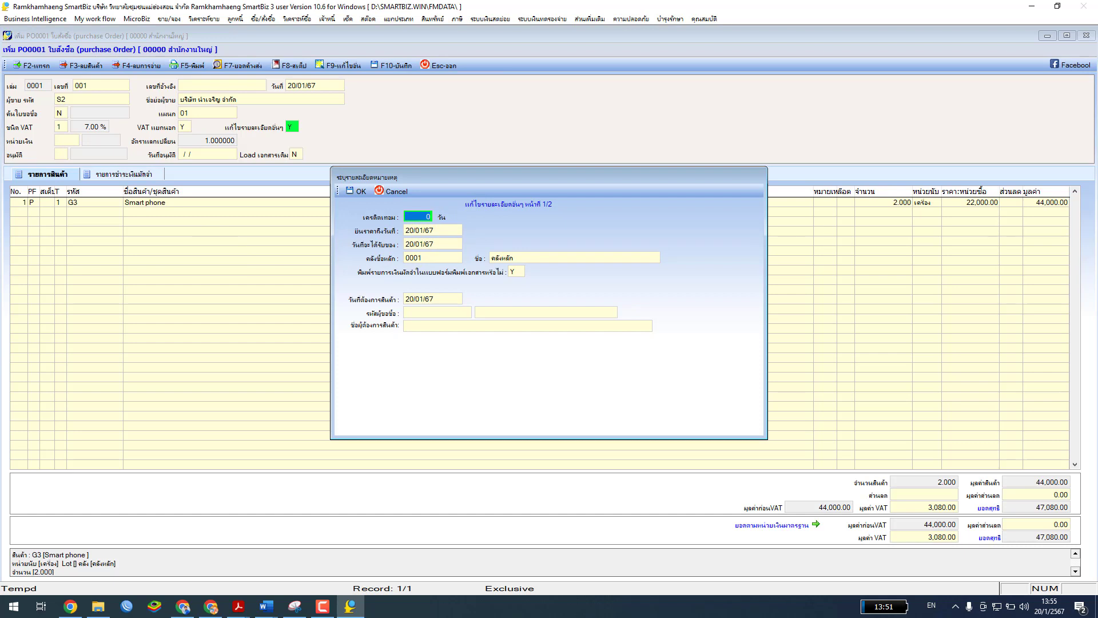
Change the goods-receiving and goods-required dates to 27/01/67, then bring the PDF guide forward
click(414, 244)
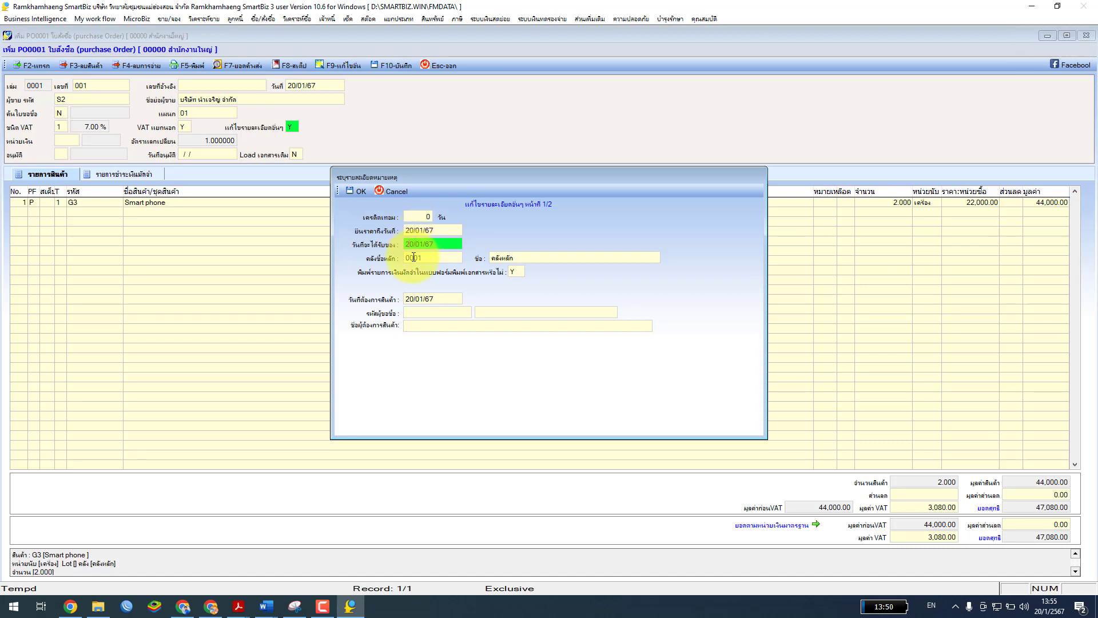
key(Delete)
key(Delete)
text(27)
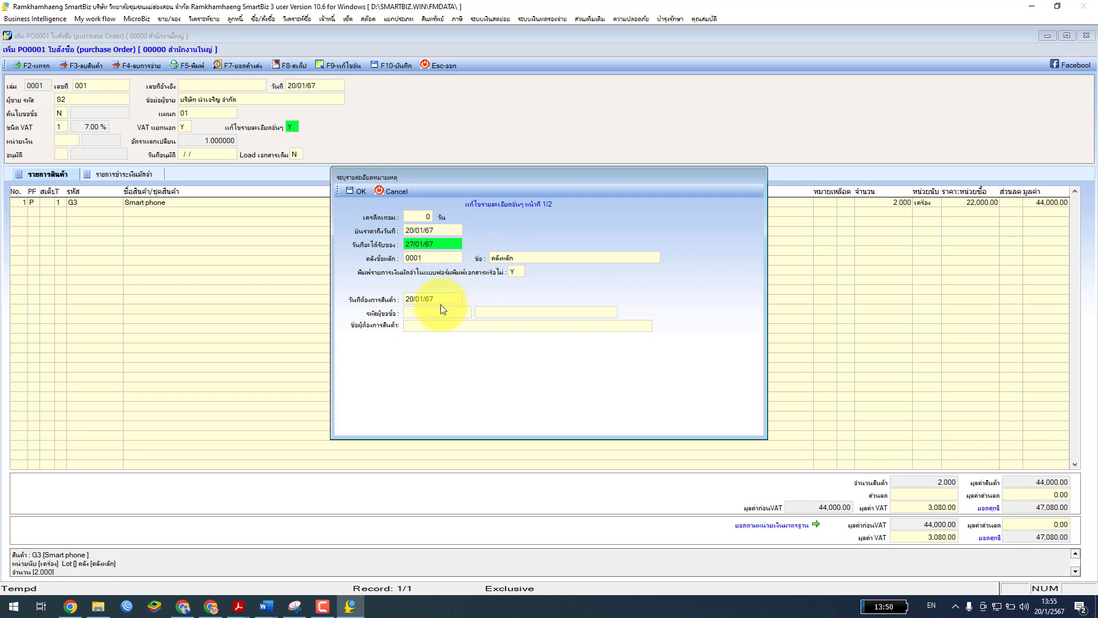
click(412, 297)
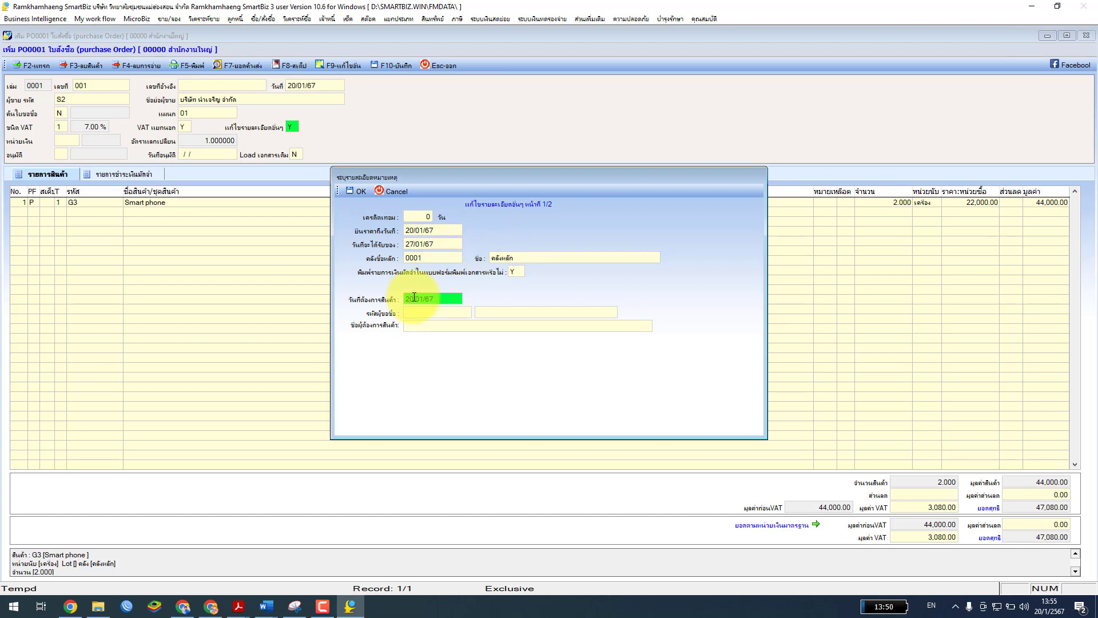
text(27)
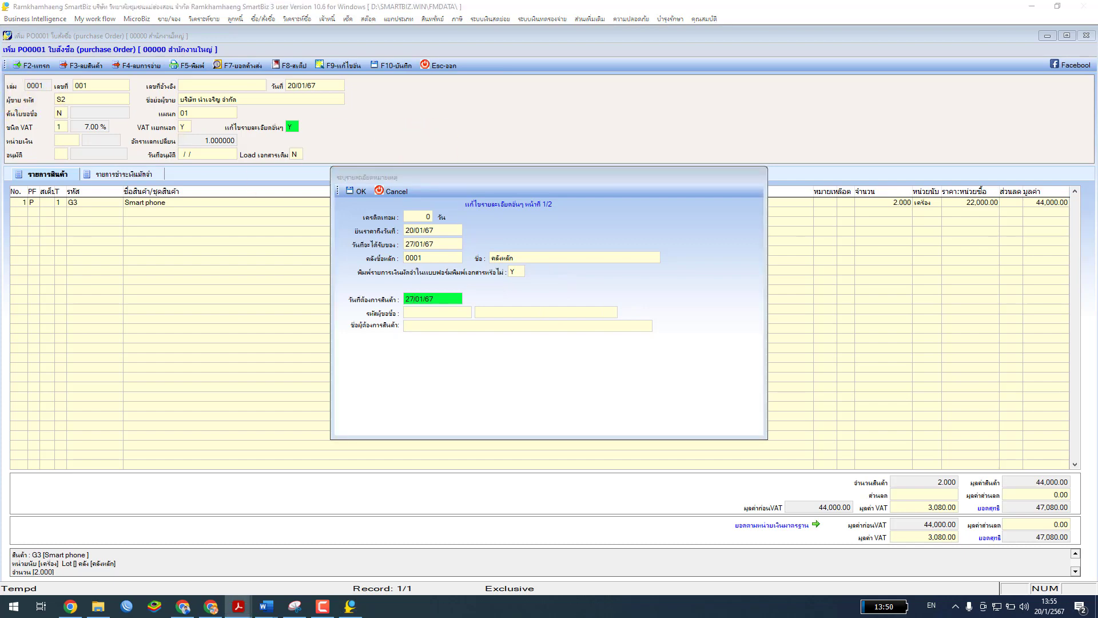
key(alt+Tab)
drag(617, 108, 475, 137)
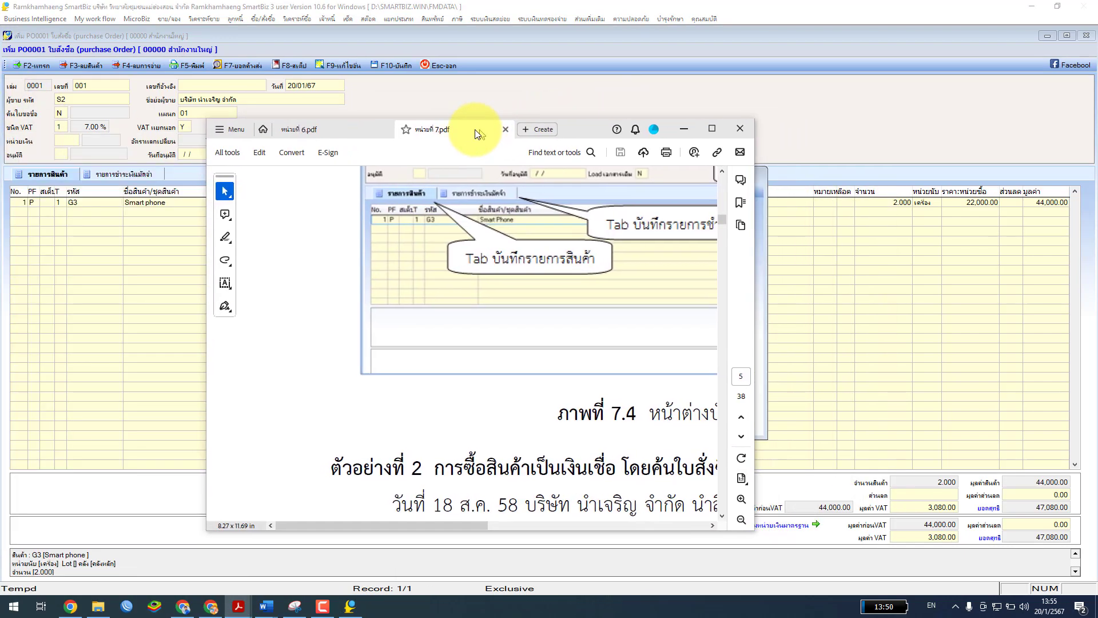
Maximise the PDF guide, highlight Example 1's order date and required date 18 ส.ค.58, then minimise it
click(706, 132)
scroll(614, 316, up, 15)
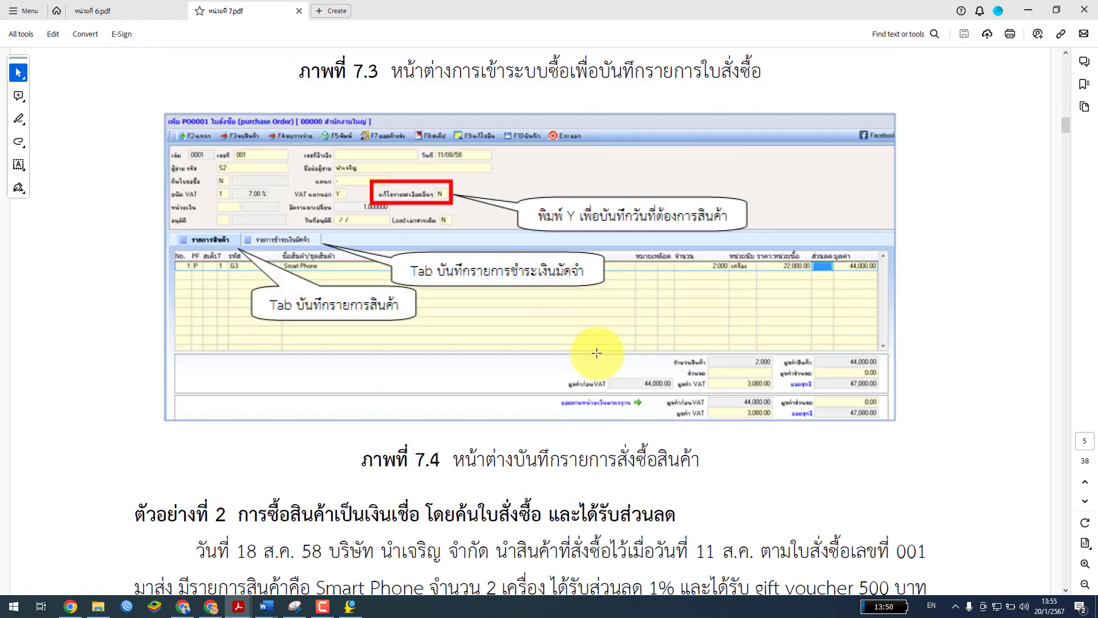
scroll(593, 342, up, 8)
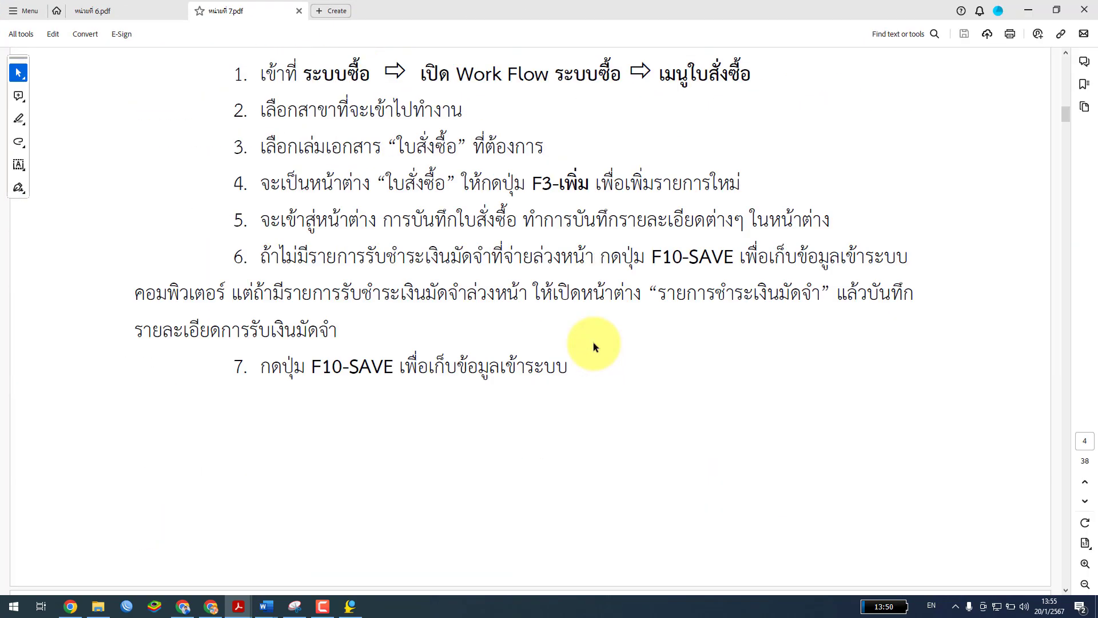
click(373, 283)
drag(237, 246, 352, 247)
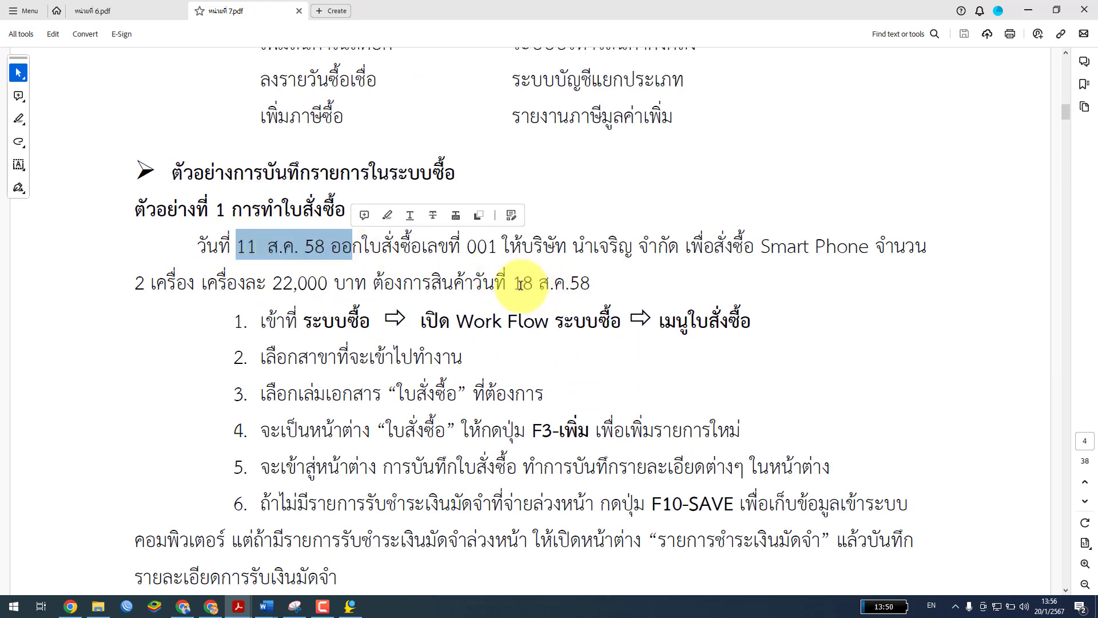
drag(514, 283, 591, 283)
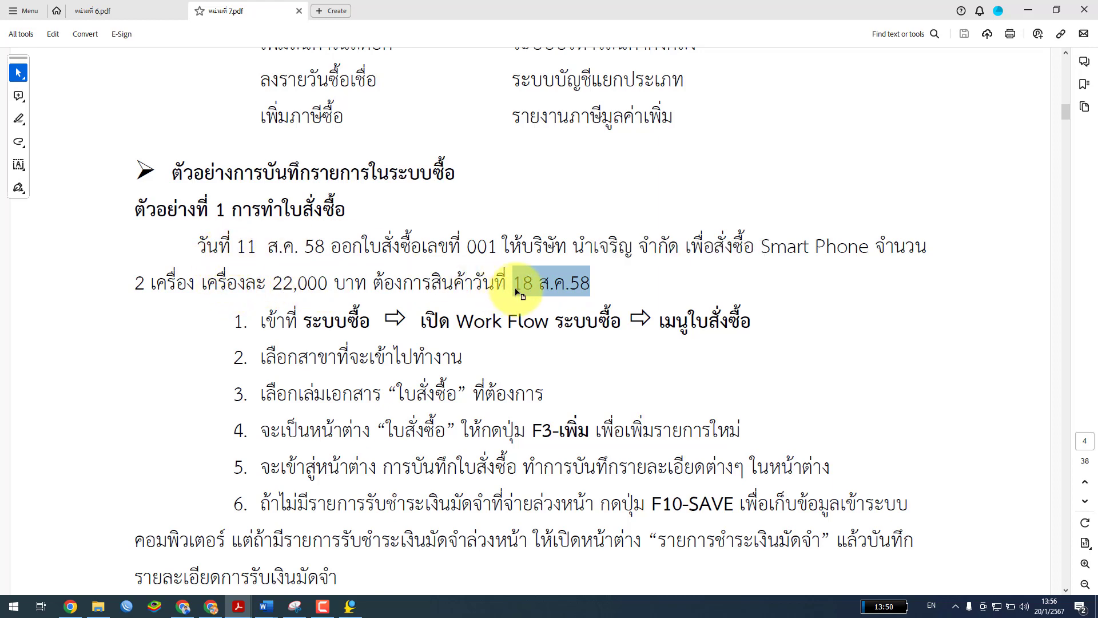
drag(383, 283, 604, 283)
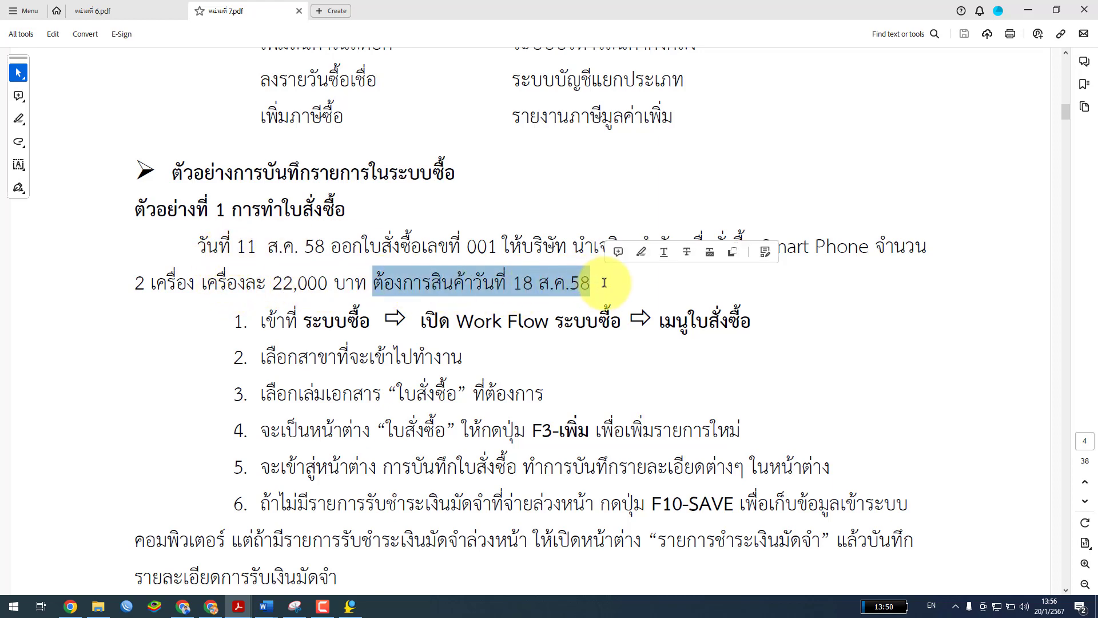
drag(660, 10, 17, 223)
key(super+Down)
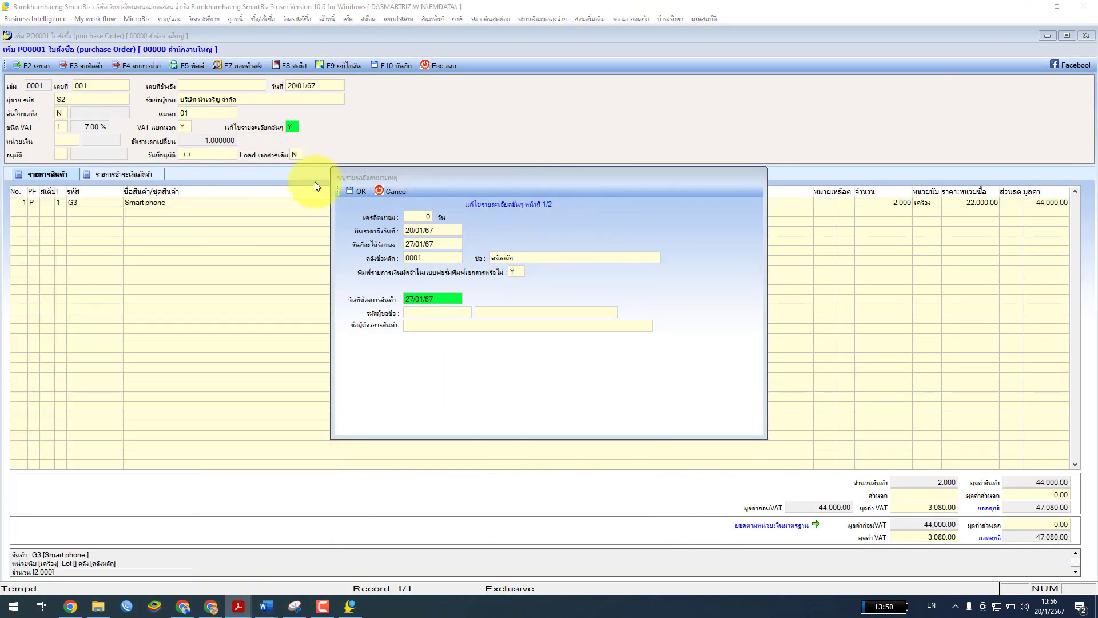
Confirm the 27/01/67 order-detail dates, return to the item grid, and bring up Word's windows
click(358, 191)
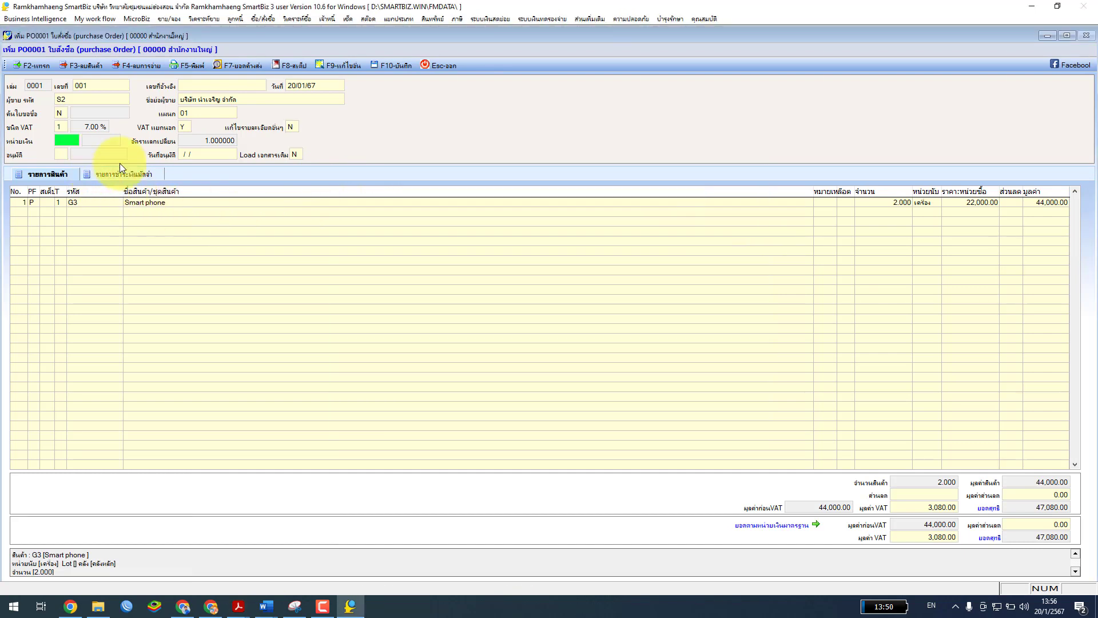
click(166, 201)
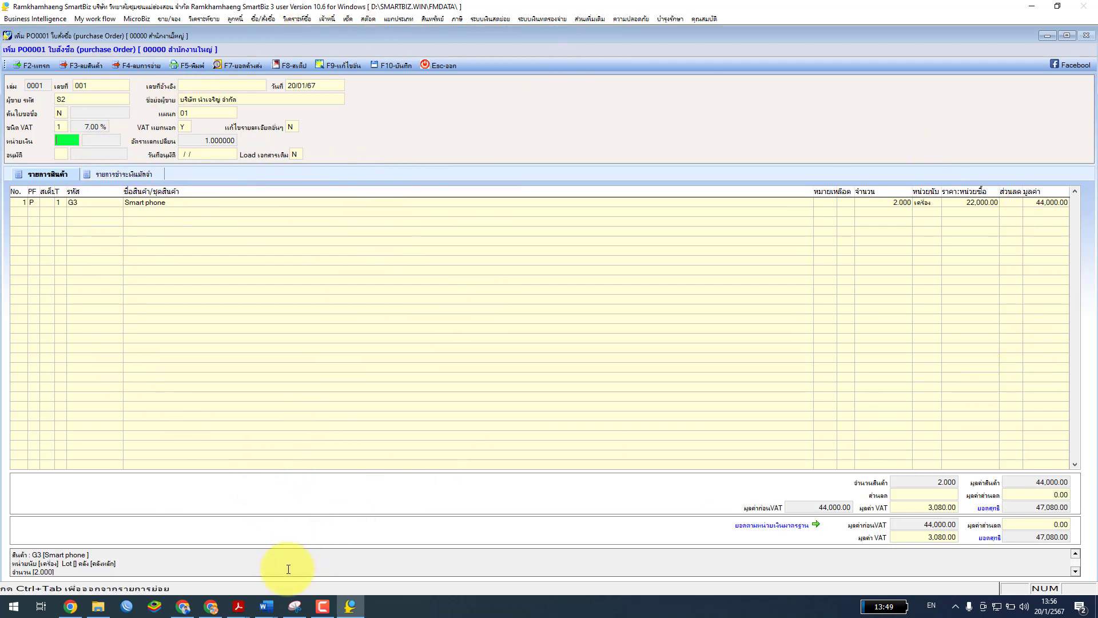
click(279, 595)
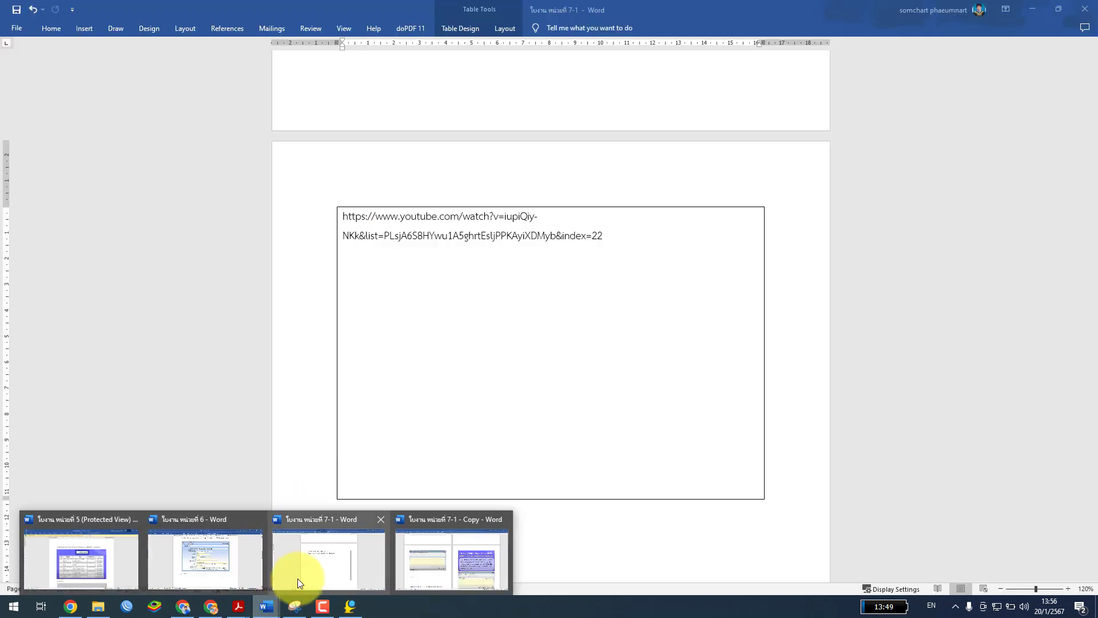
Bring the ใบงาน หน่วยที่ 7-1 worksheet forward and scroll to the รูปภาพหน้าจอ table
click(320, 569)
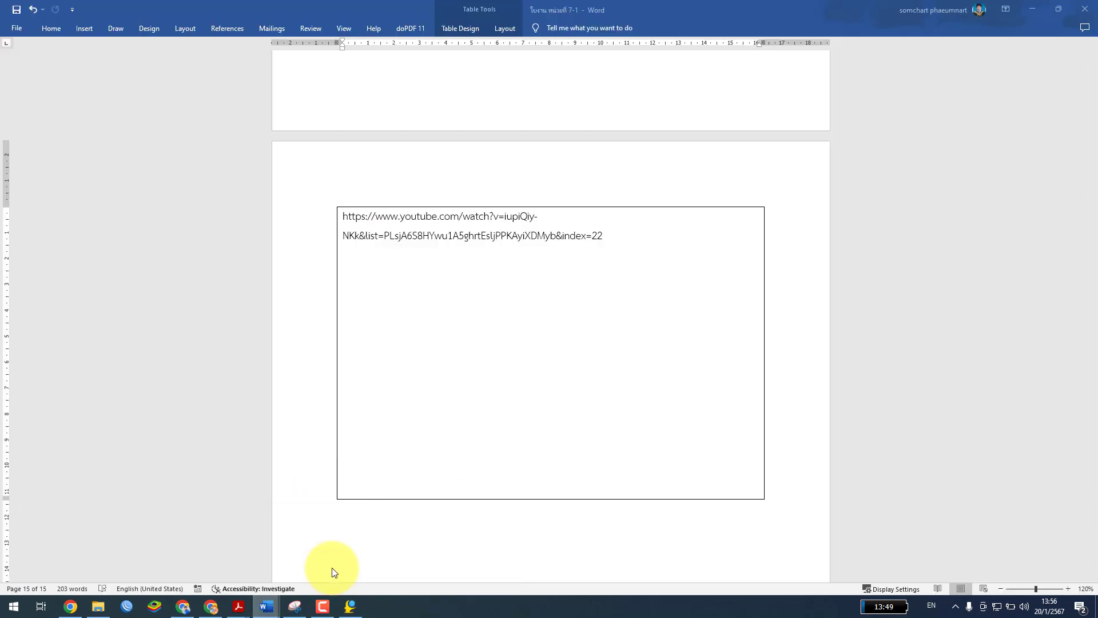
scroll(1057, 388, up, 2)
scroll(1058, 388, up, 20)
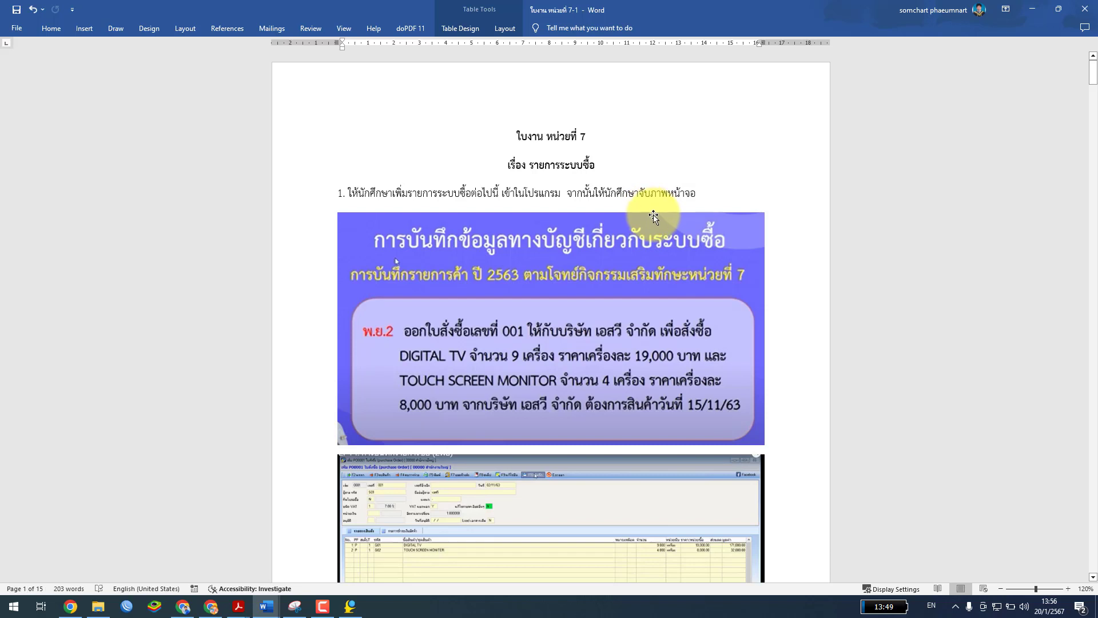
scroll(658, 222, down, 2)
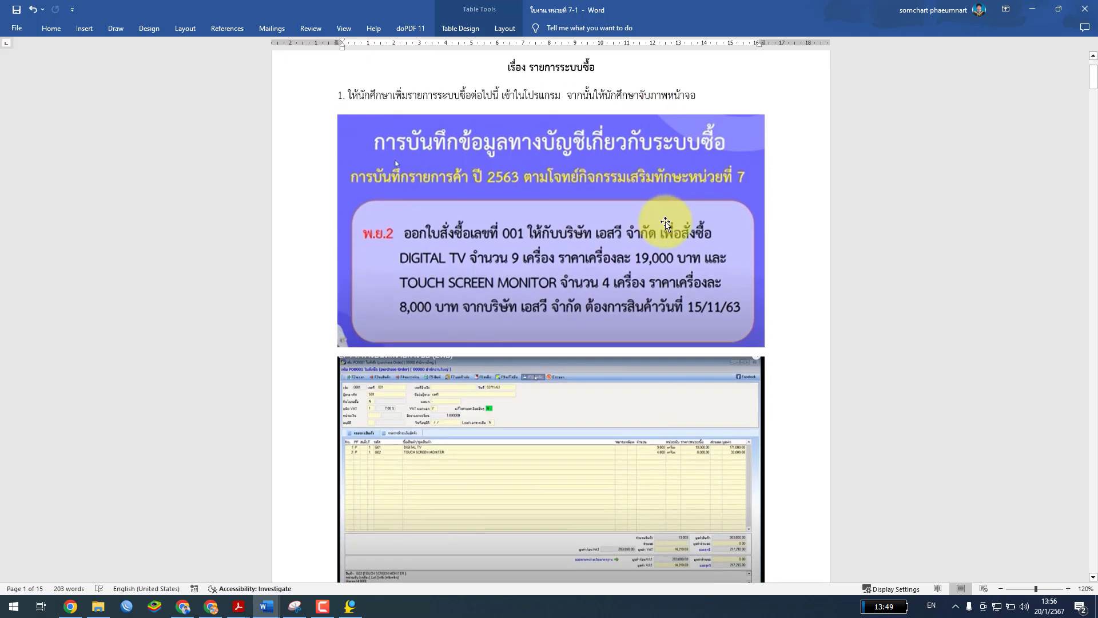
scroll(665, 223, up, 1)
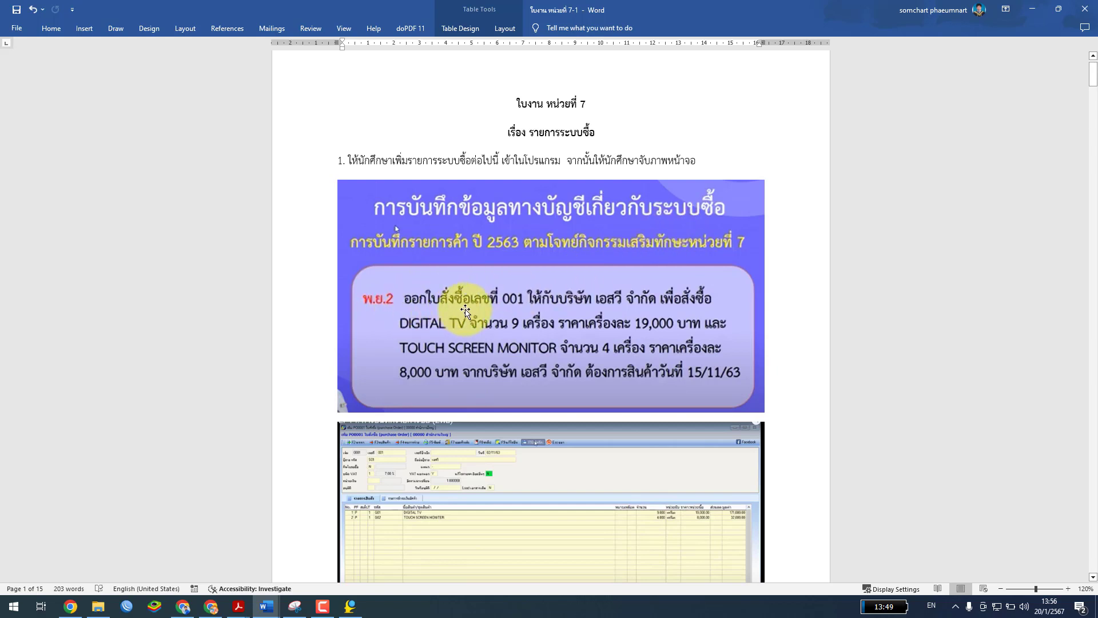
scroll(458, 300, down, 1)
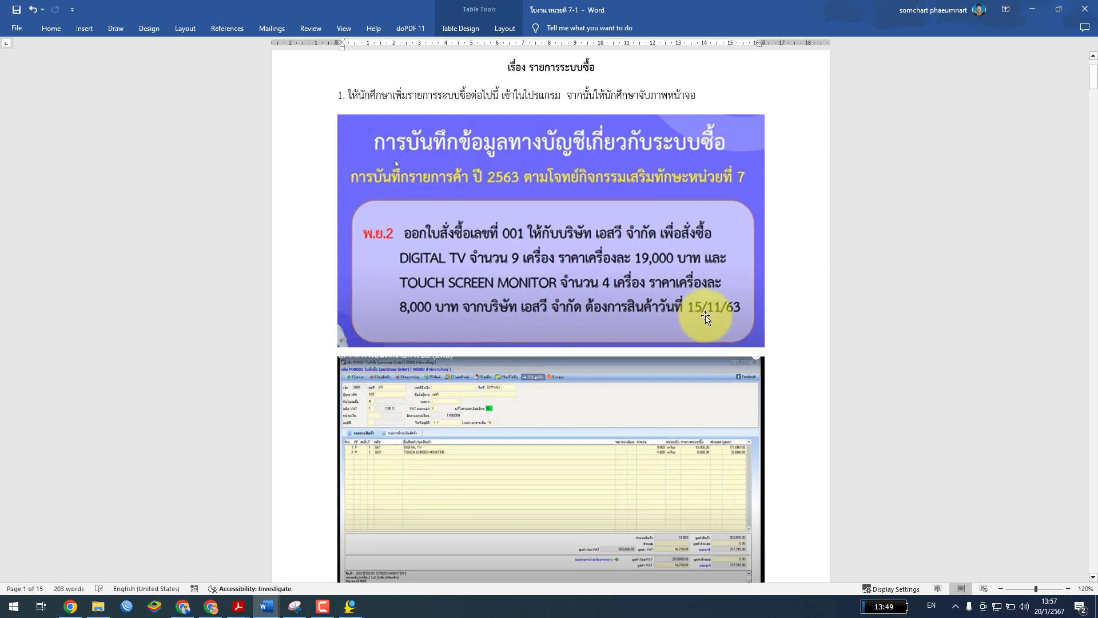
scroll(718, 315, down, 3)
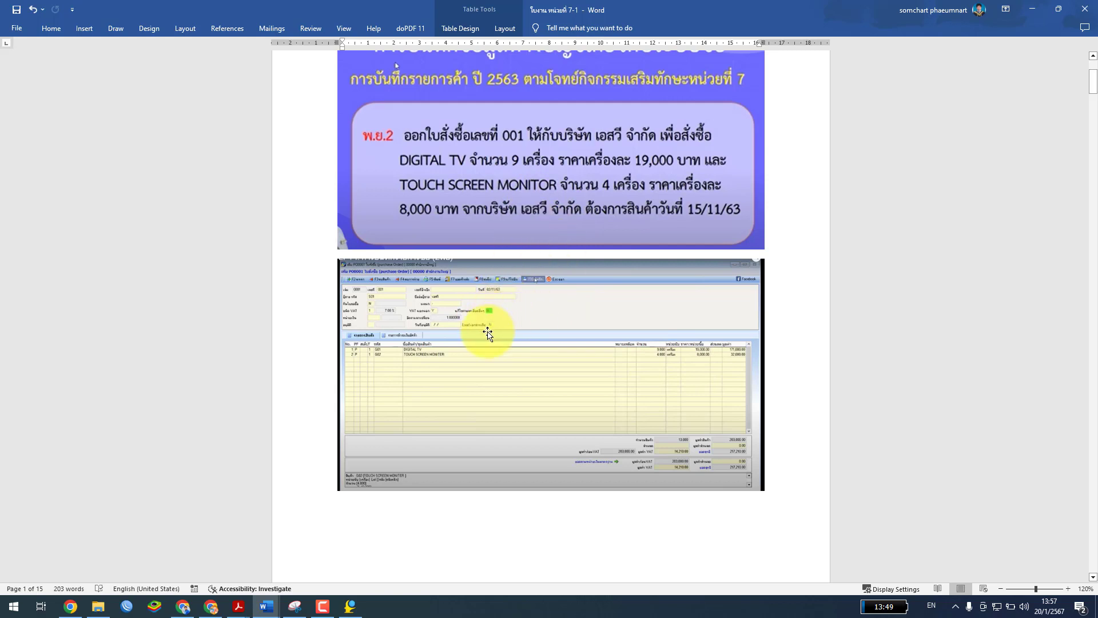
scroll(488, 332, down, 3)
scroll(457, 299, up, 2)
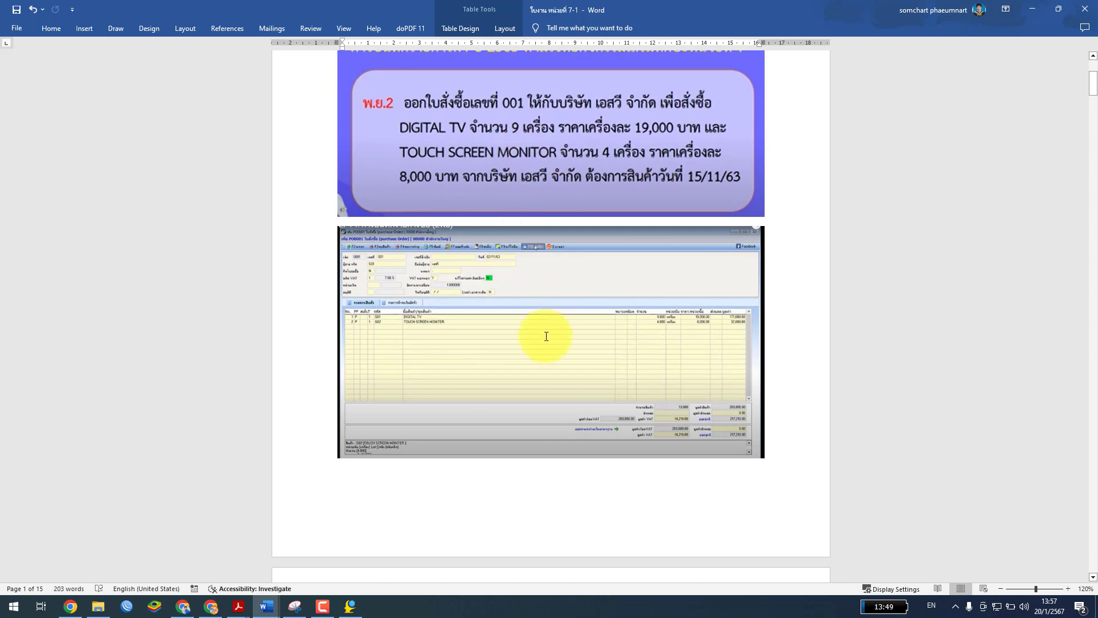
scroll(546, 336, down, 10)
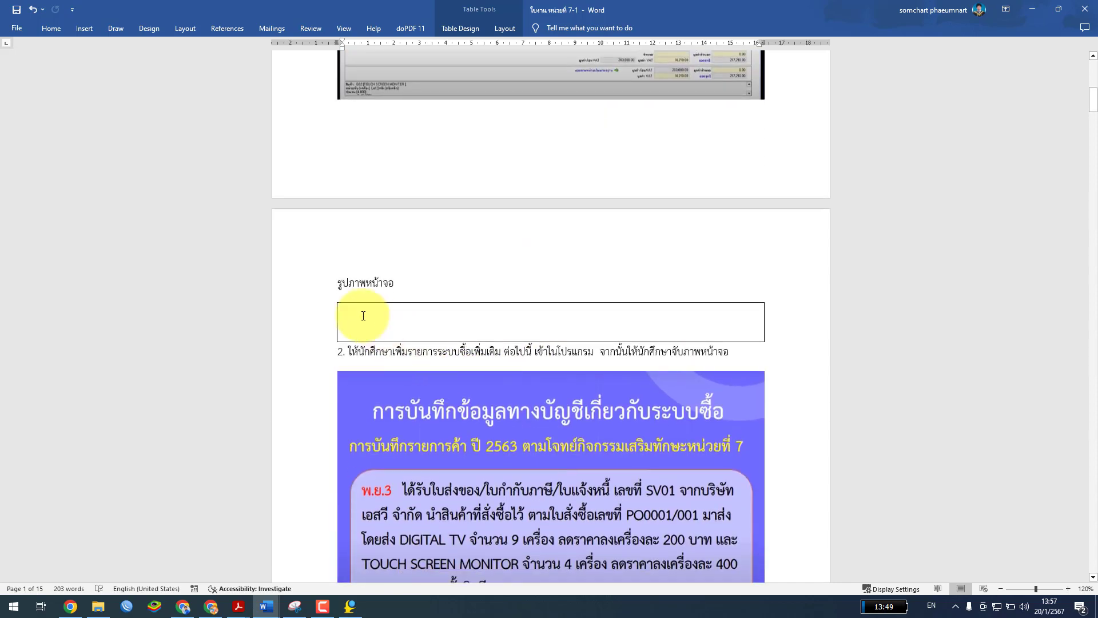
Add blank lines inside the empty screenshot box to make it taller
click(363, 316)
key(Return)
key(Return)
key(Return)
key(Return)
key(Return)
key(Return)
key(Return)
key(Return)
key(Return)
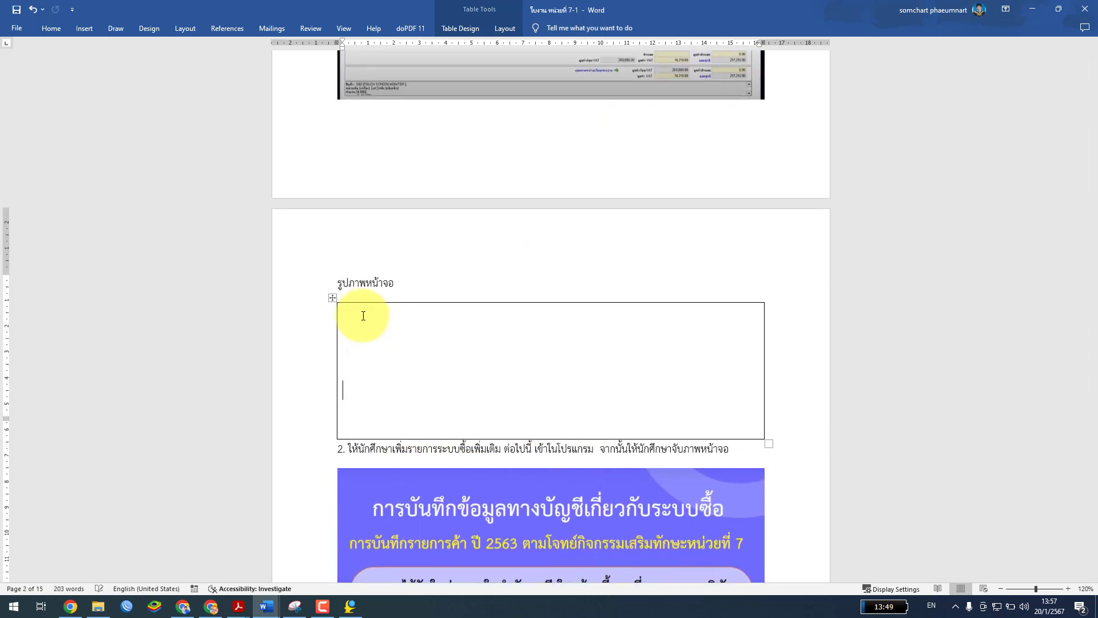
key(Return)
key(Return)
scroll(378, 298, down, 9)
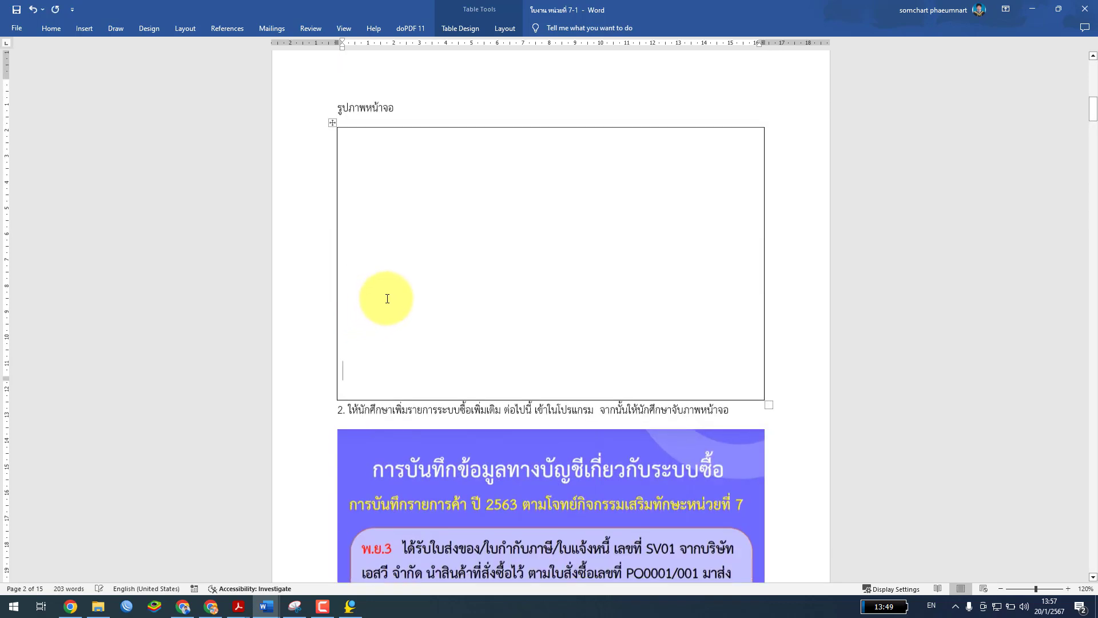
scroll(378, 287, up, 3)
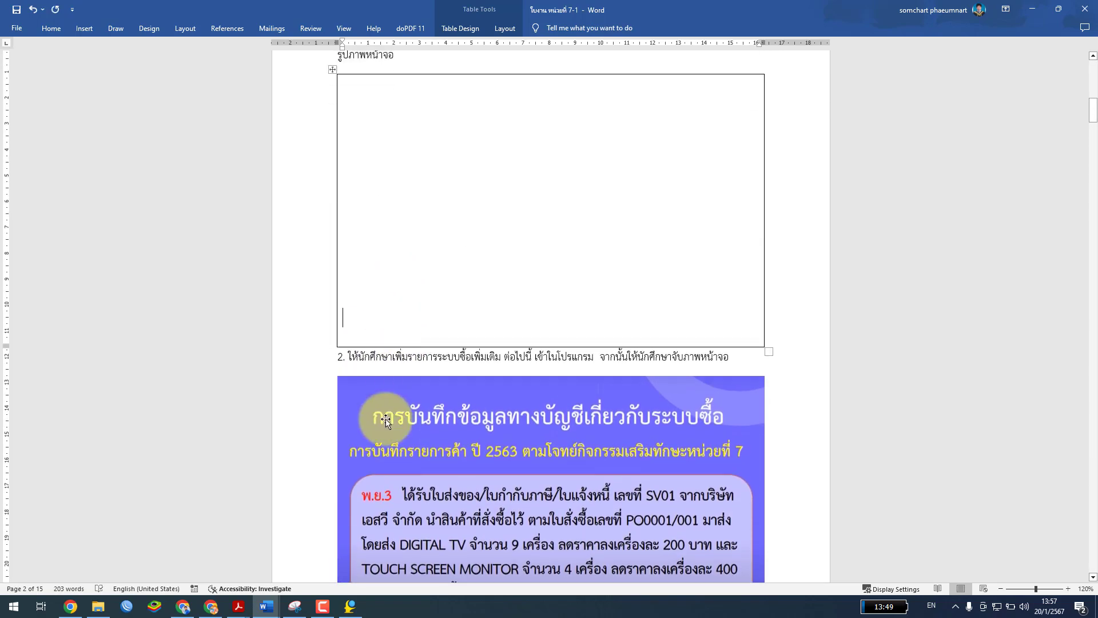
scroll(437, 424, down, 3)
scroll(437, 424, down, 2)
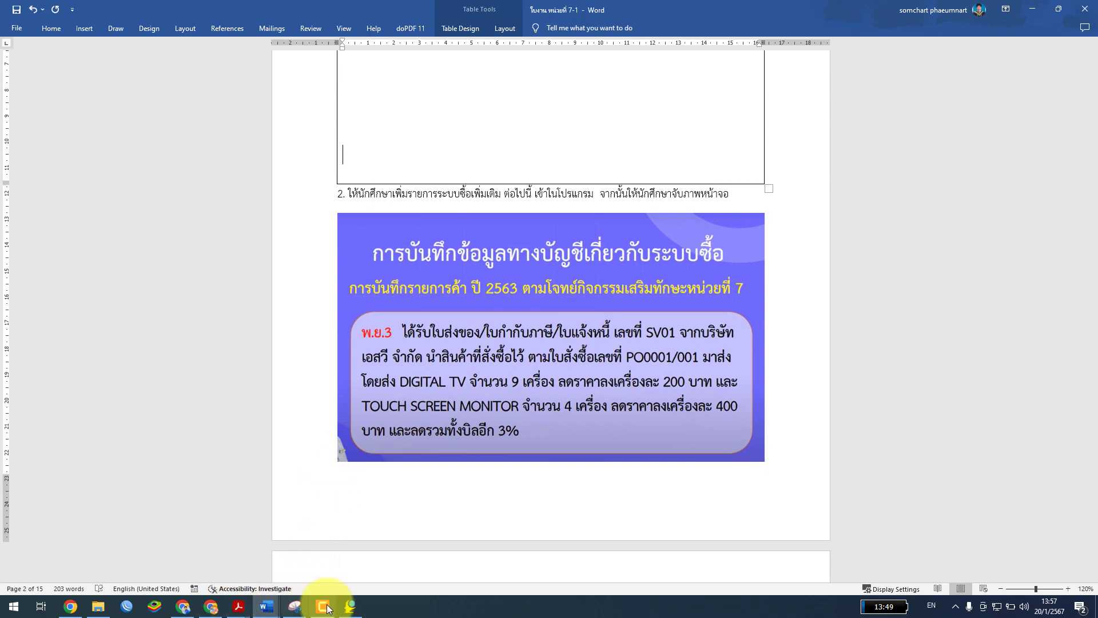
Minimise Word to get back to the SmartBiz purchase order
mouse_move(240, 610)
click(295, 552)
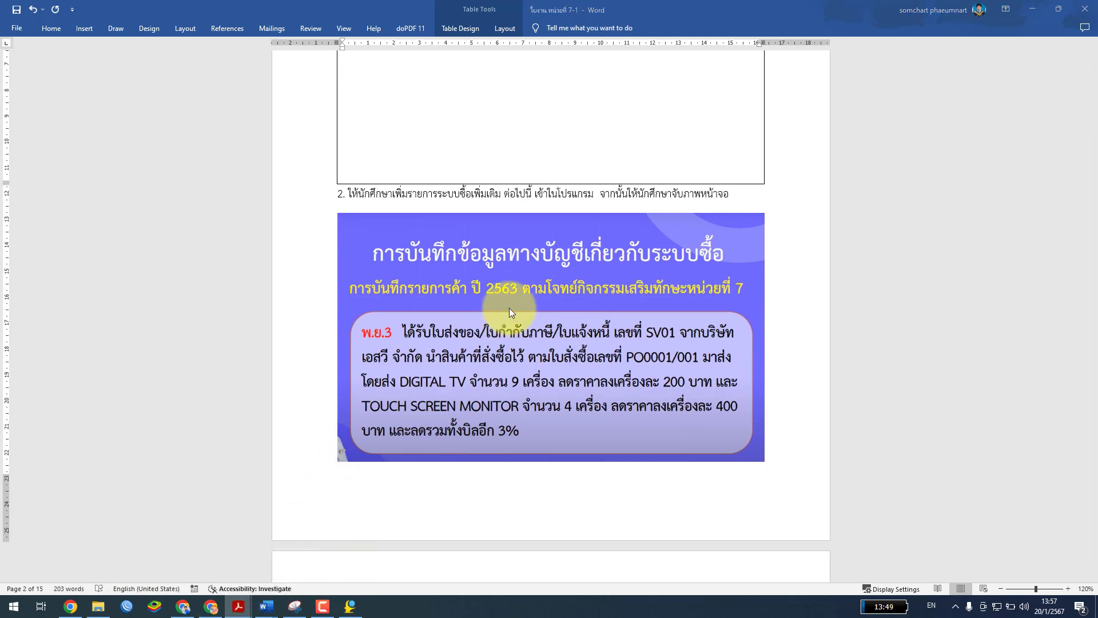
click(1028, 10)
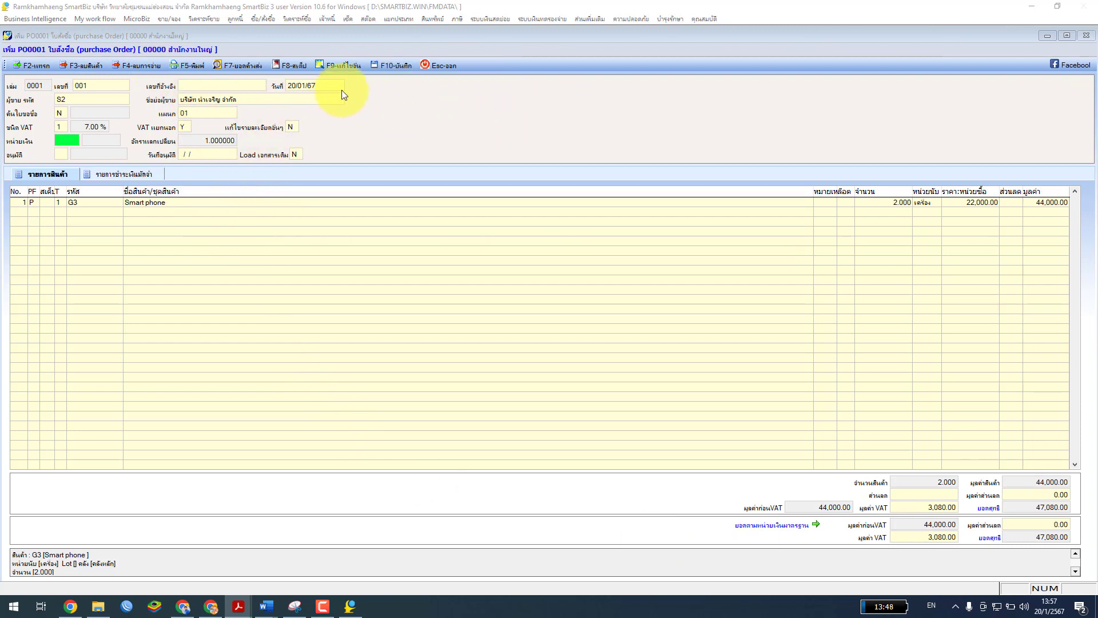
Save purchase order 001 without printing, then exit the form, discarding the new blank entry
click(392, 65)
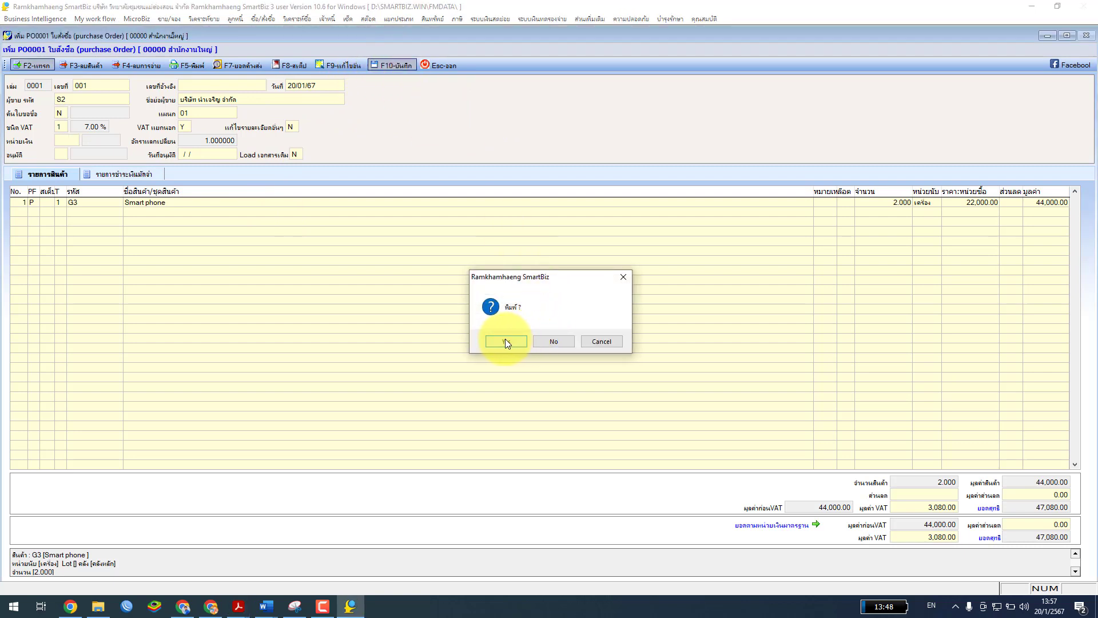
click(557, 341)
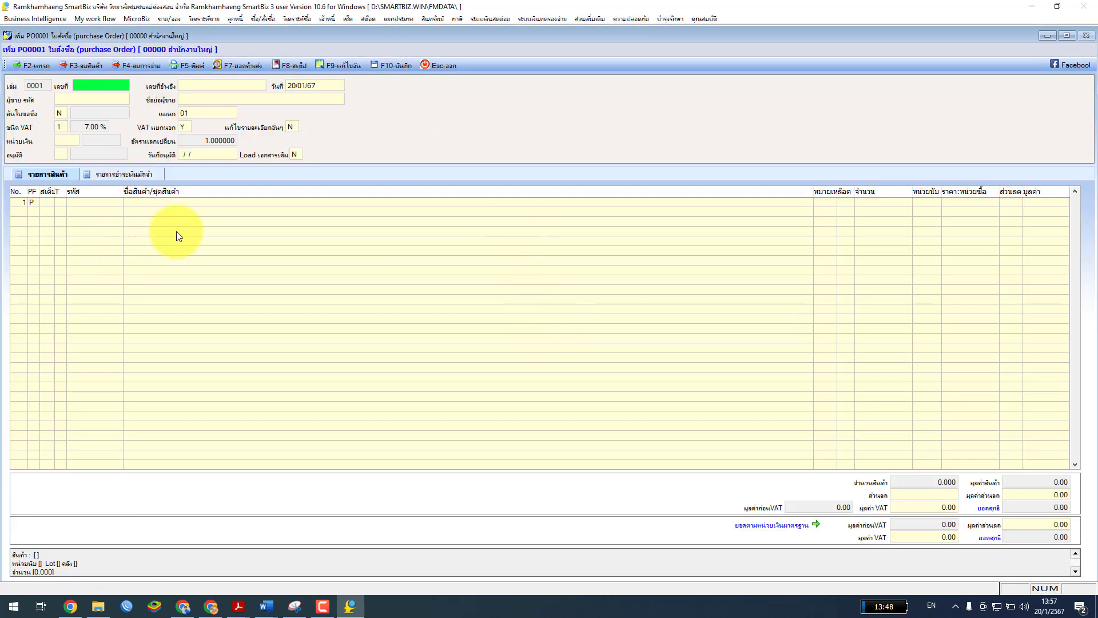
click(442, 66)
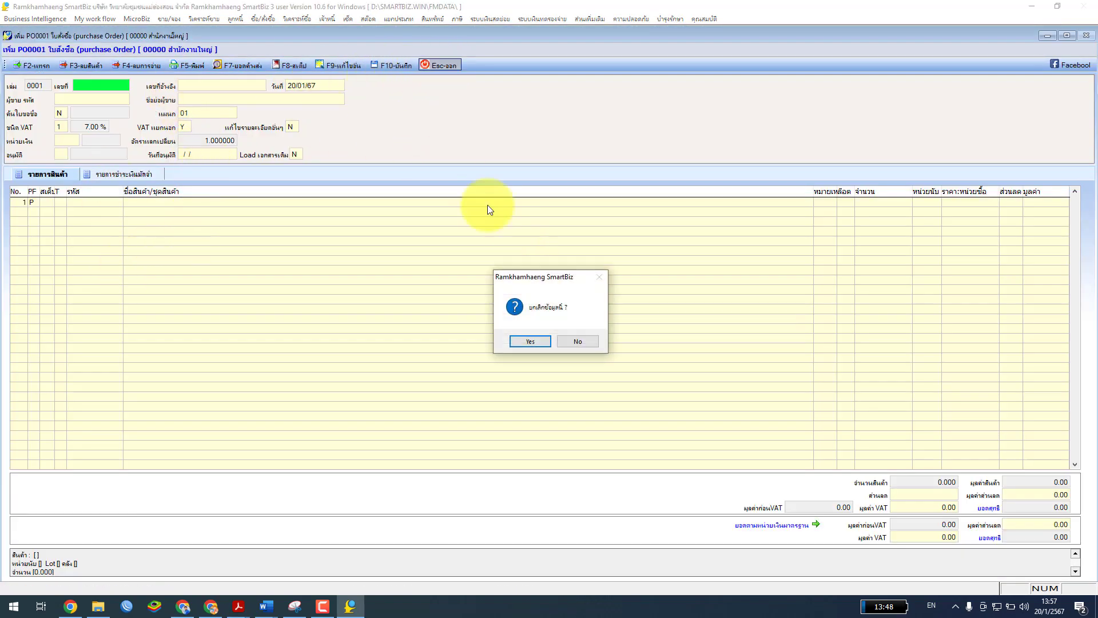
click(530, 342)
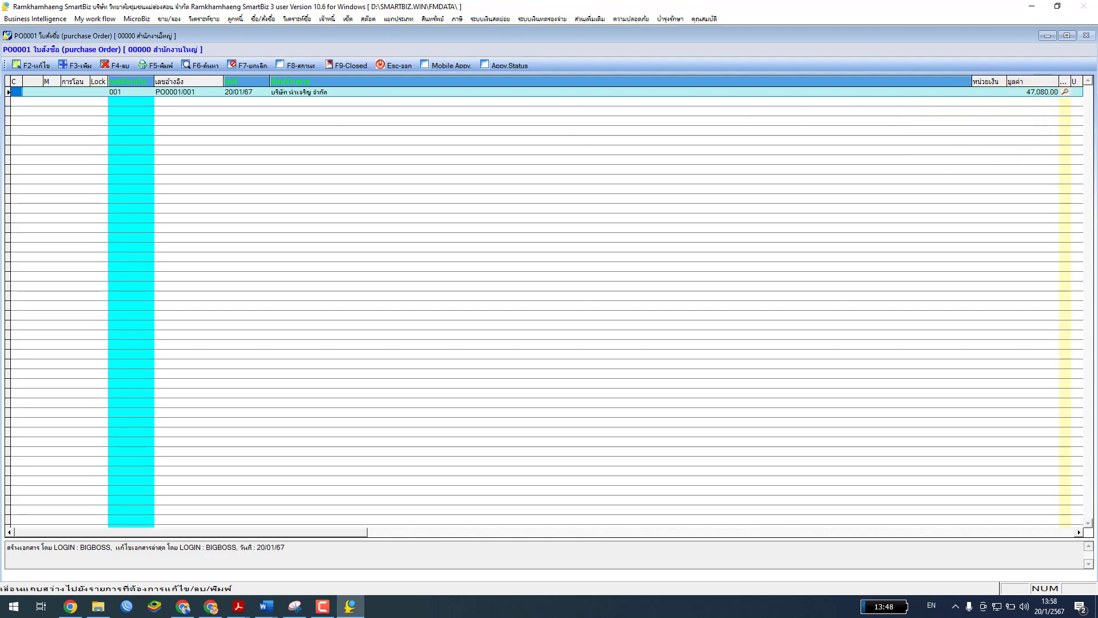
Maximise the หน่วยที่ 7.pdf window and scroll down to Example 2 on credit purchases
drag(632, 201, 625, 147)
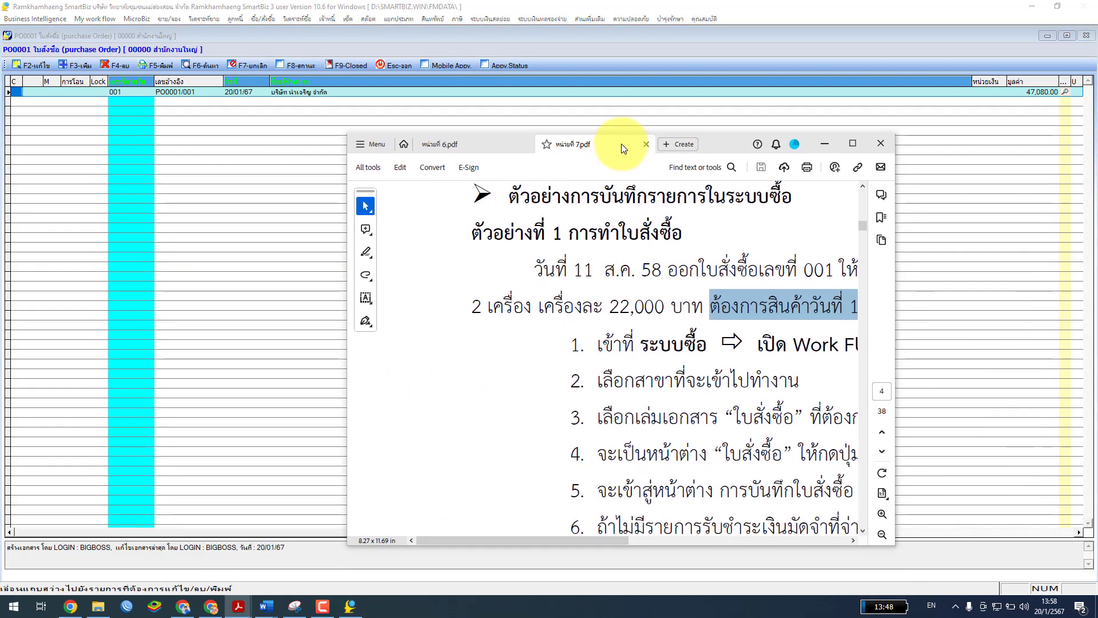
click(851, 144)
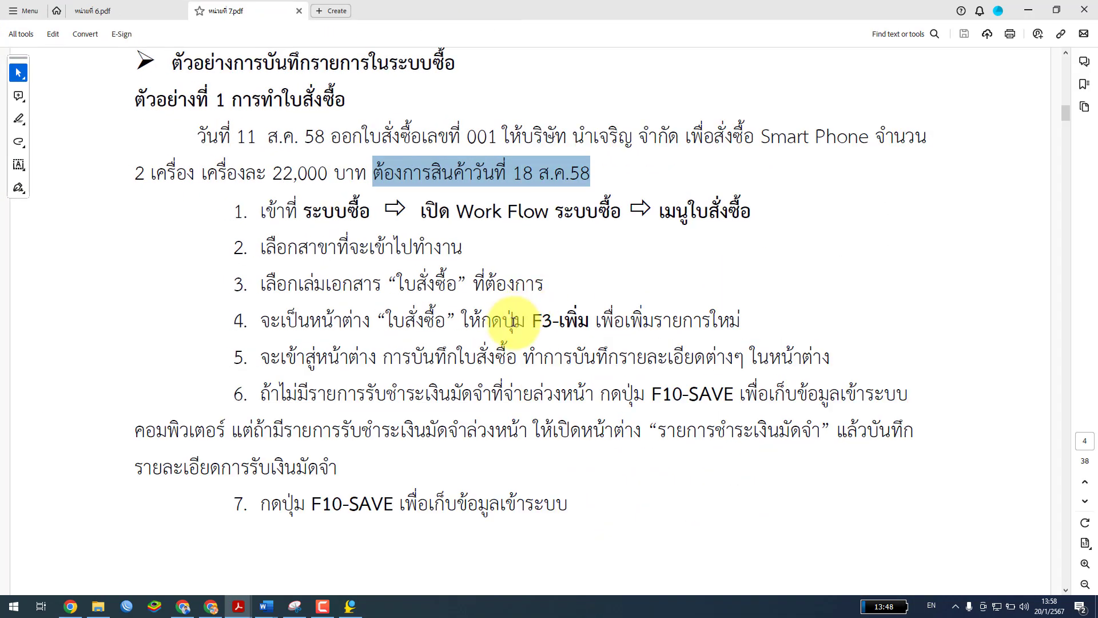
scroll(514, 321, down, 3)
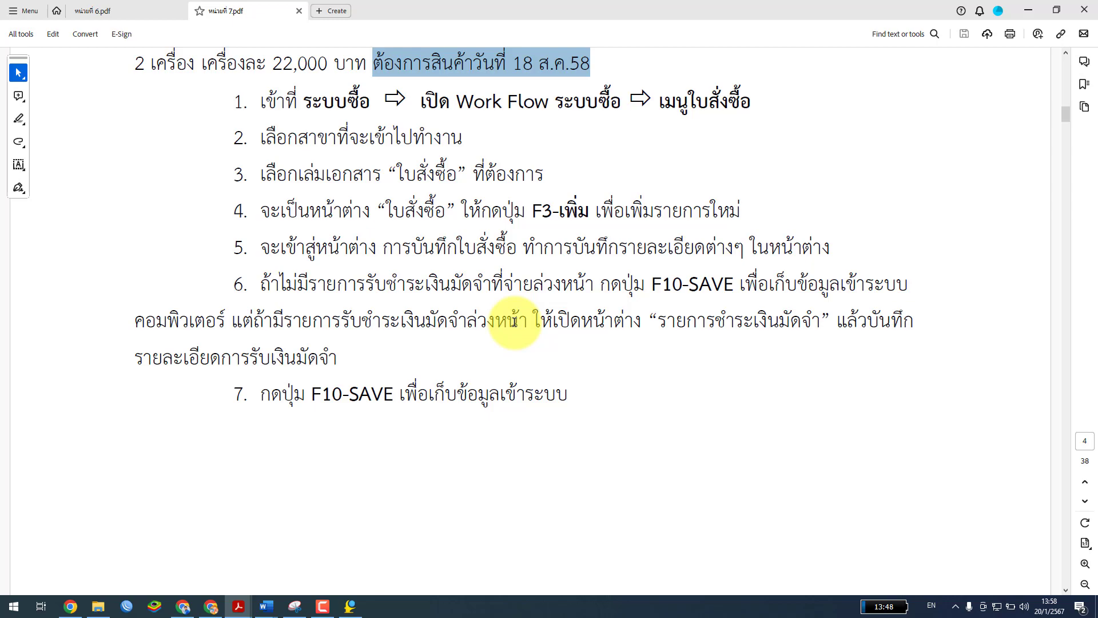
scroll(514, 320, down, 15)
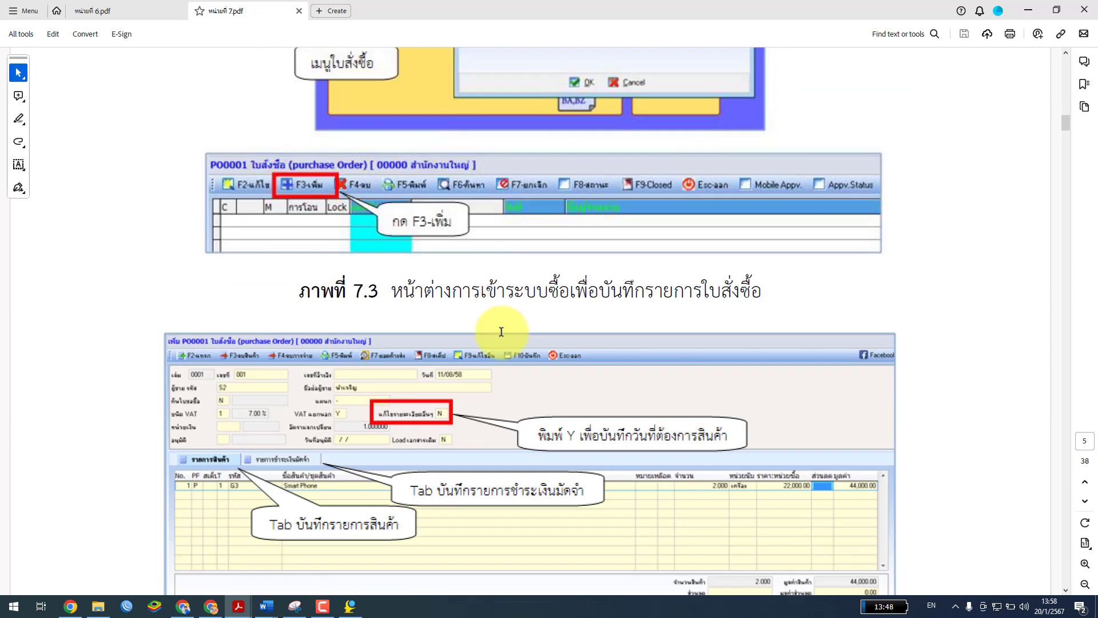
scroll(501, 332, down, 10)
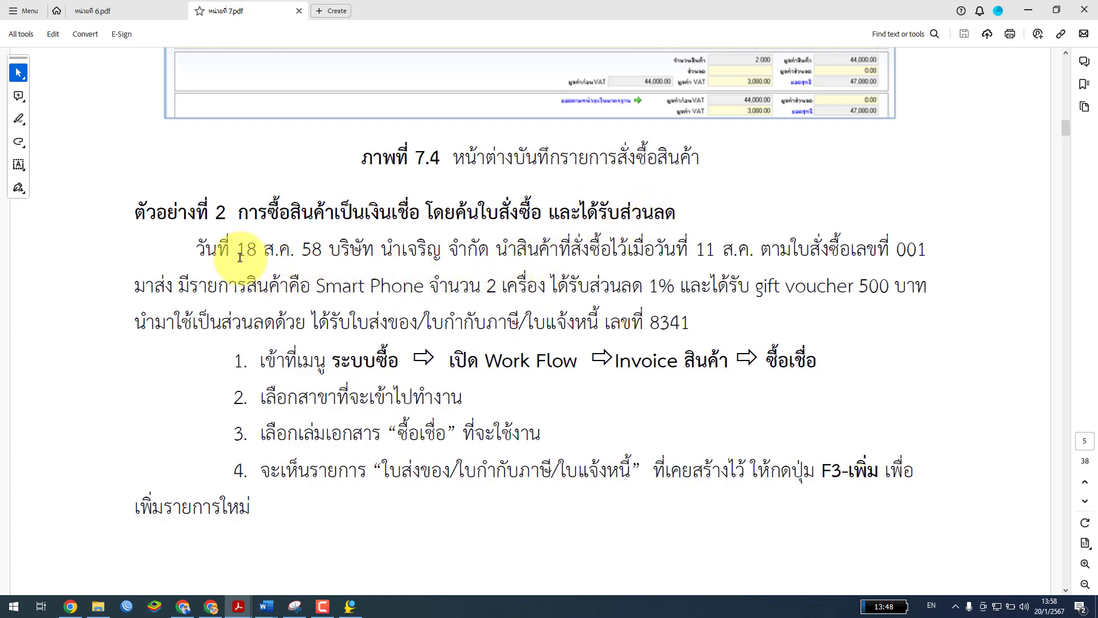
Highlight Example 2's scenario, invoice number 8341, and the heading phrases about credit purchase and discount
drag(198, 249, 589, 295)
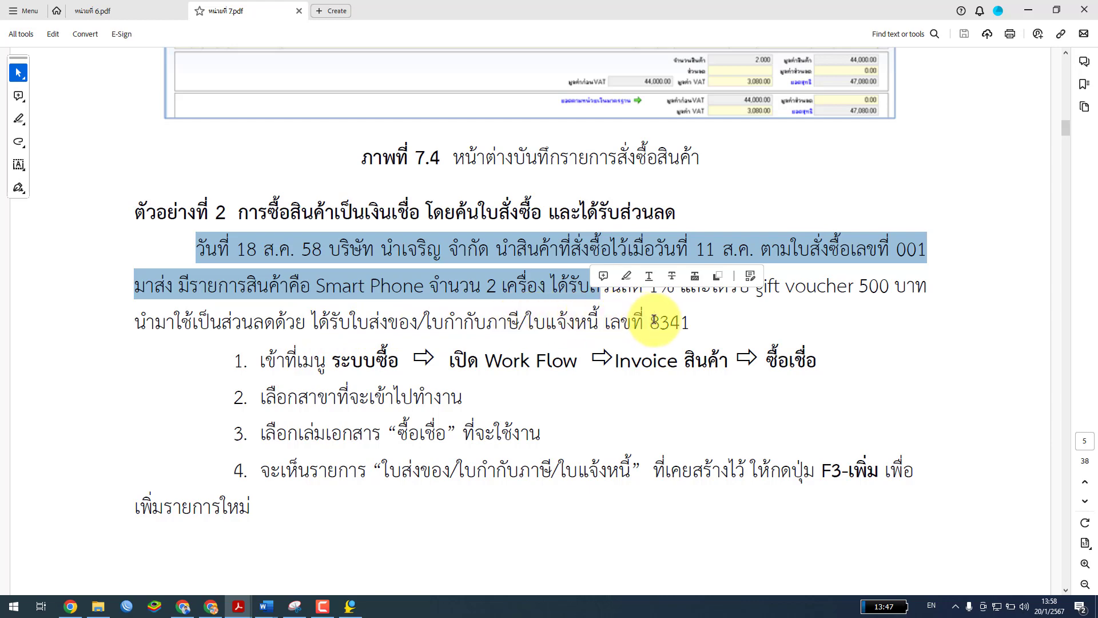
drag(650, 323, 705, 320)
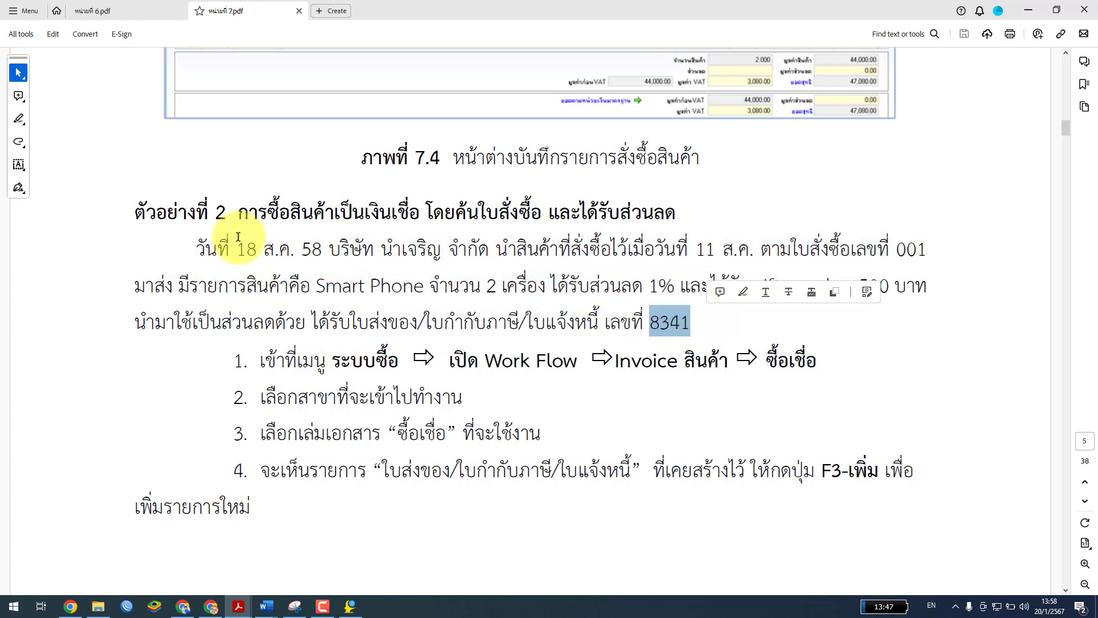
drag(238, 212, 416, 208)
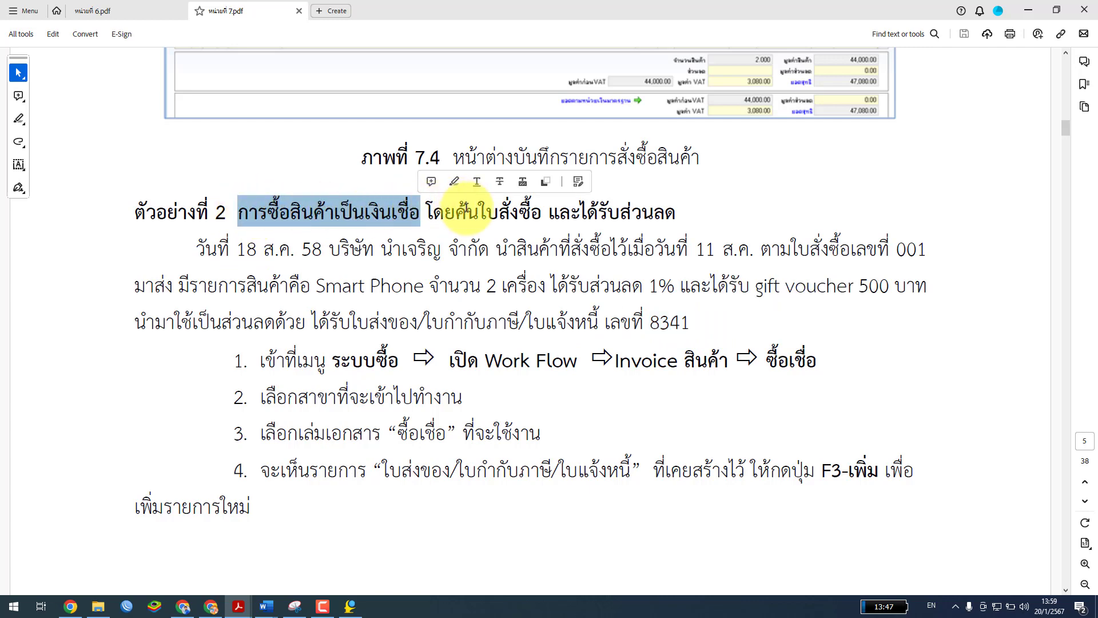
drag(424, 212, 677, 213)
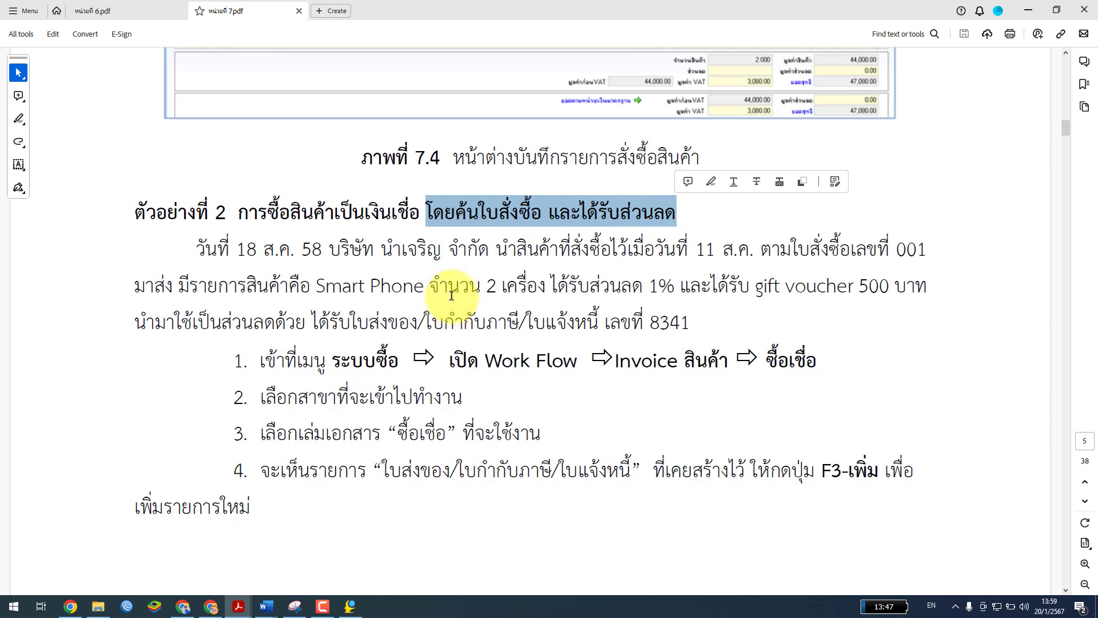
Scroll down to bring Example 2's steps 1–4 into view
scroll(449, 304, down, 3)
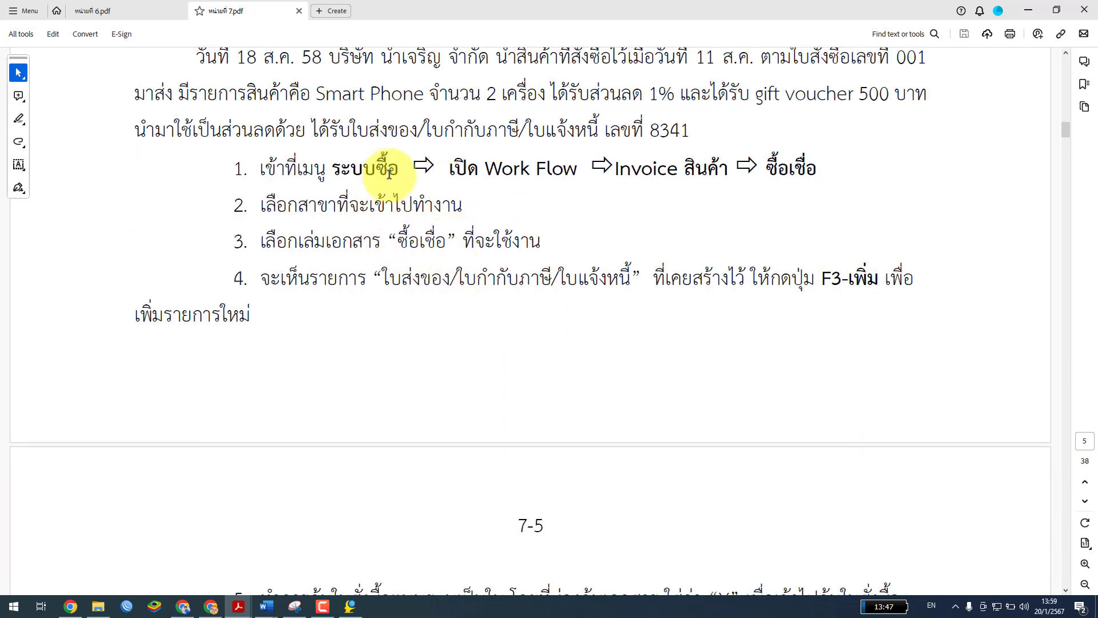
scroll(657, 191, down, 2)
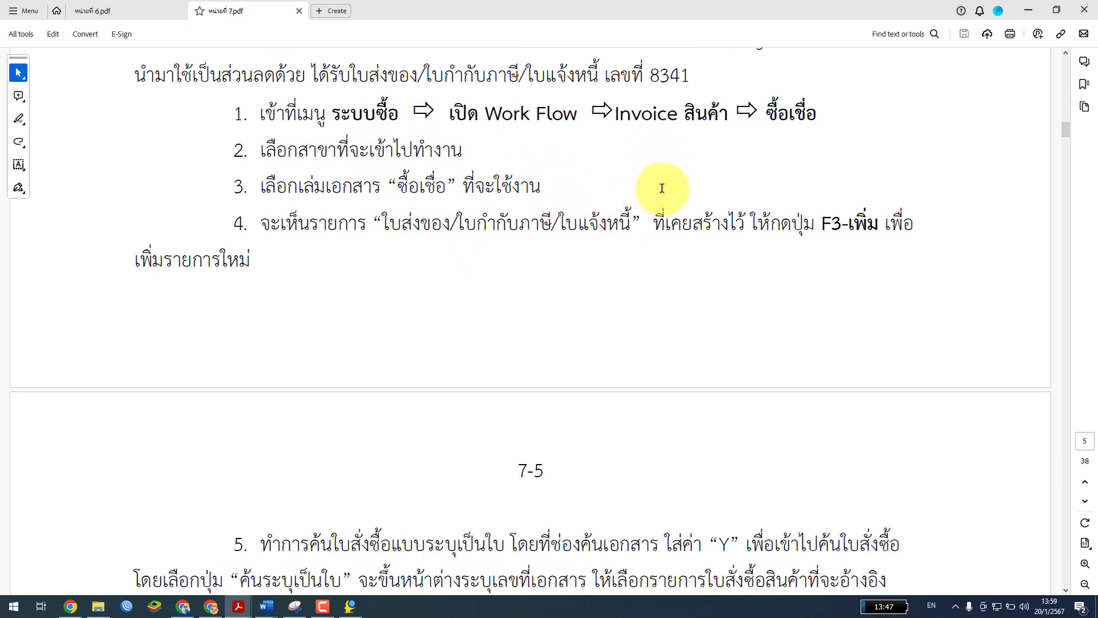
scroll(662, 192, up, 1)
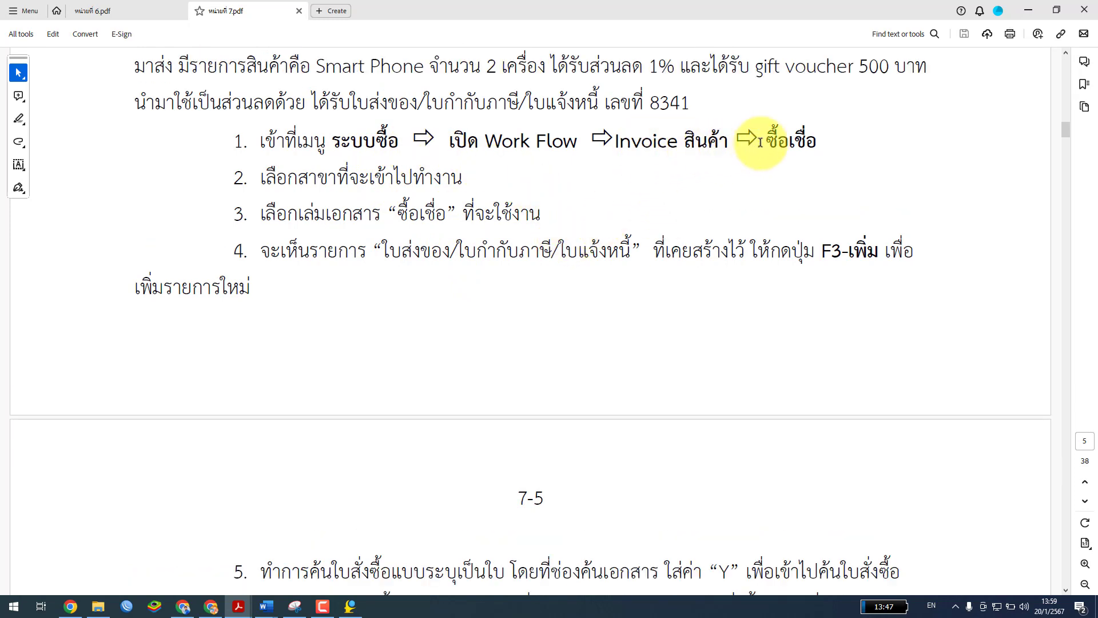
scroll(483, 335, down, 8)
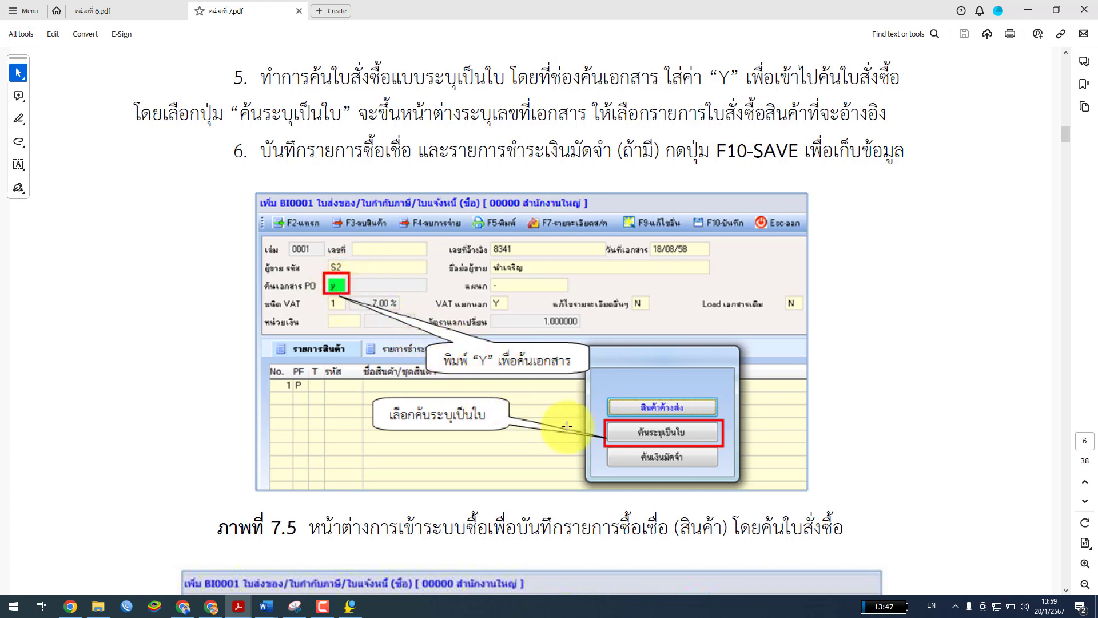
scroll(650, 432, down, 2)
scroll(651, 428, down, 4)
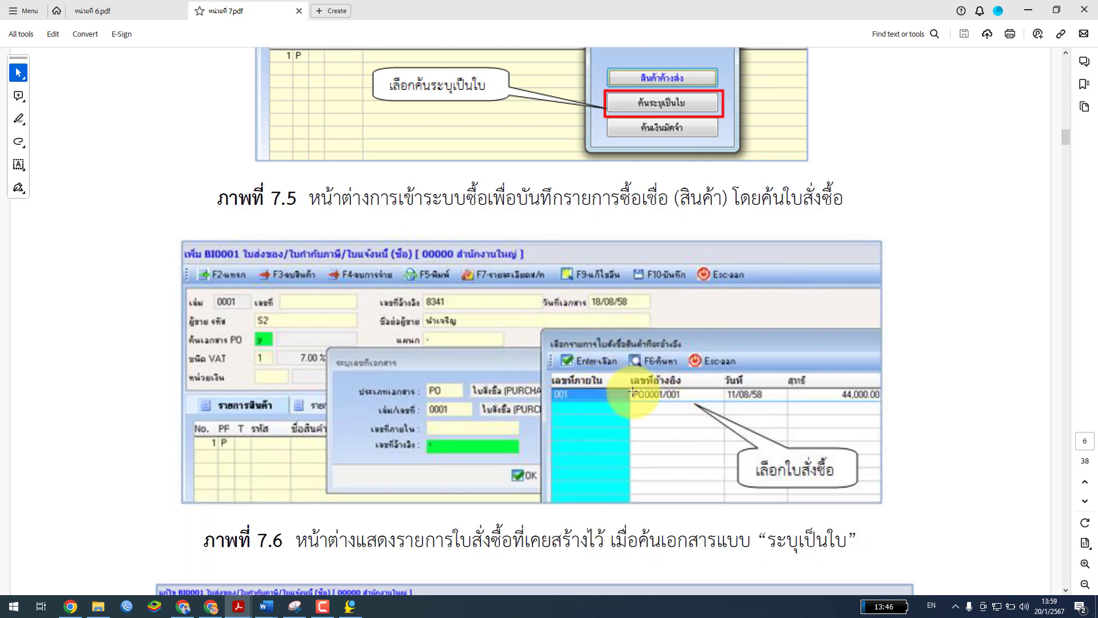
scroll(390, 393, down, 4)
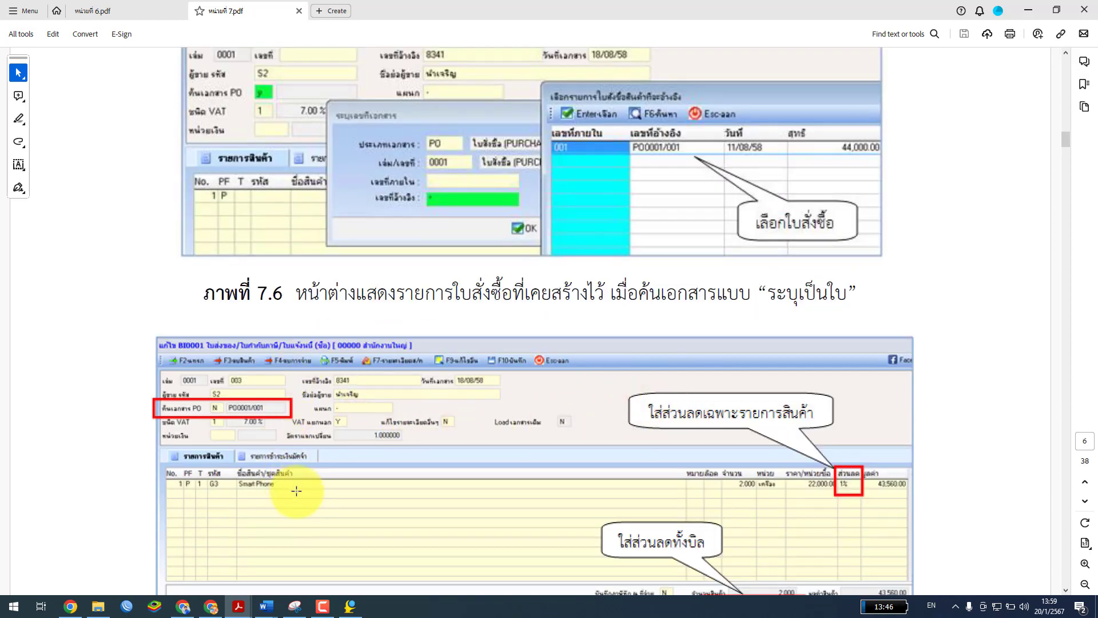
scroll(296, 491, down, 1)
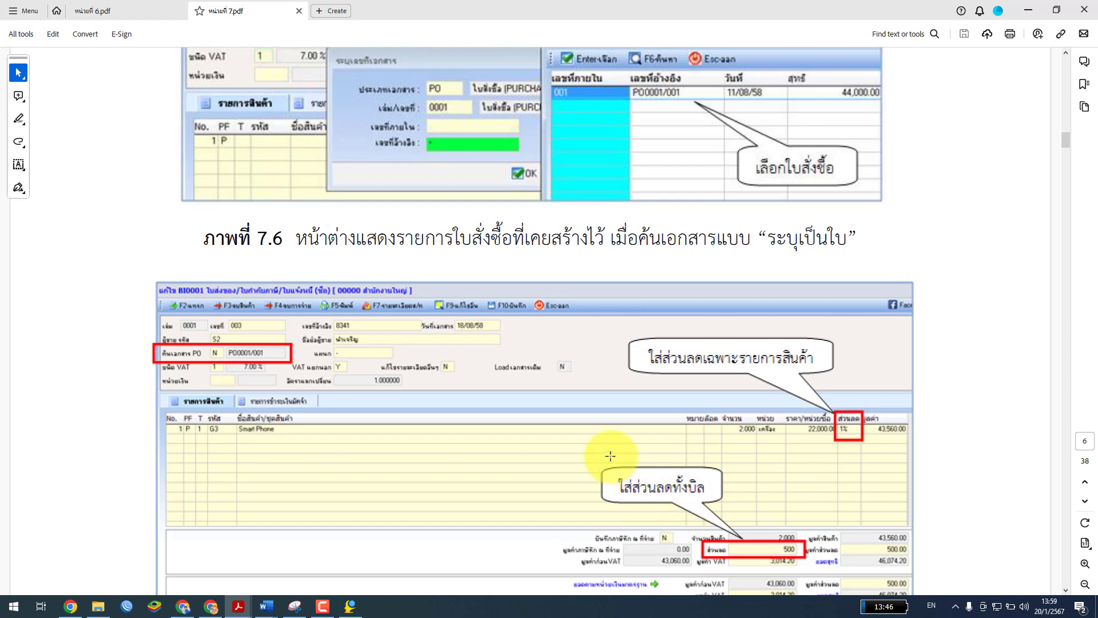
scroll(699, 512, down, 4)
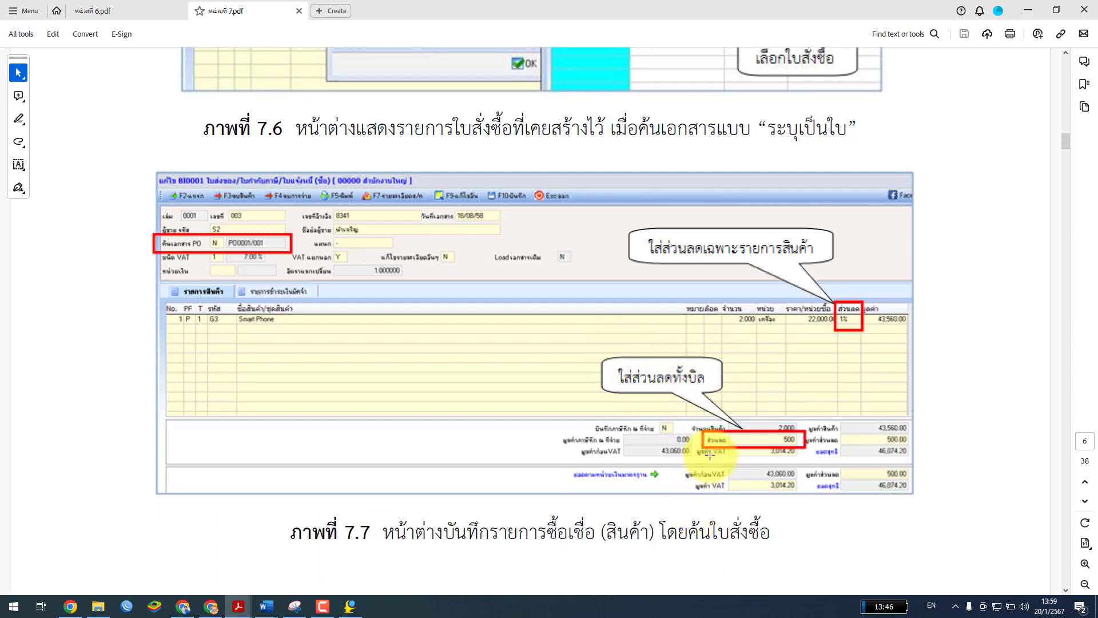
scroll(710, 452, down, 12)
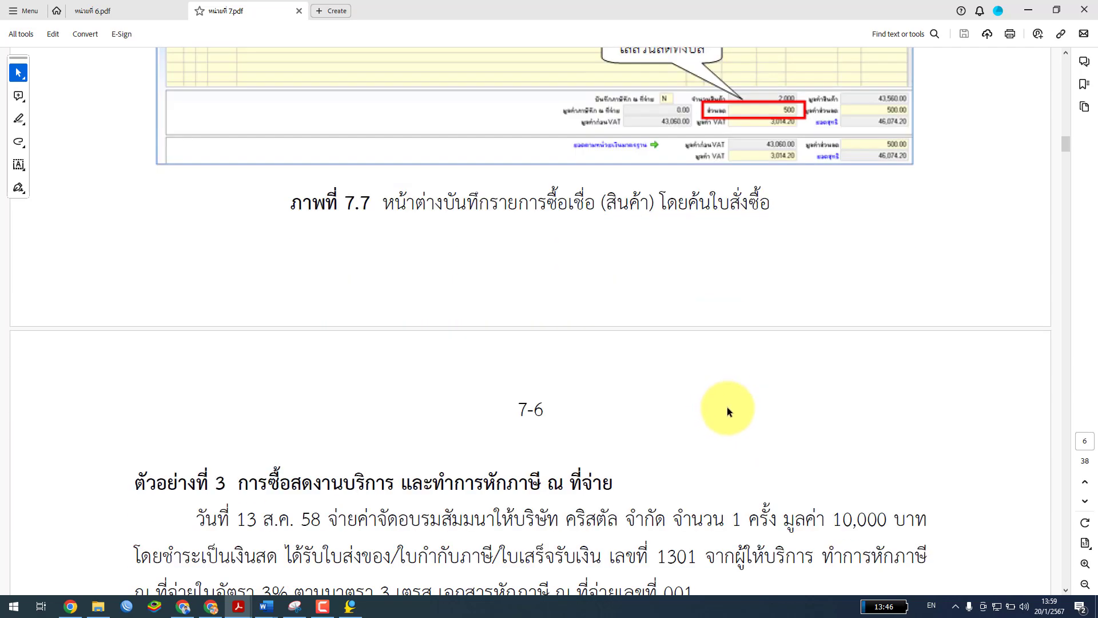
scroll(727, 406, up, 11)
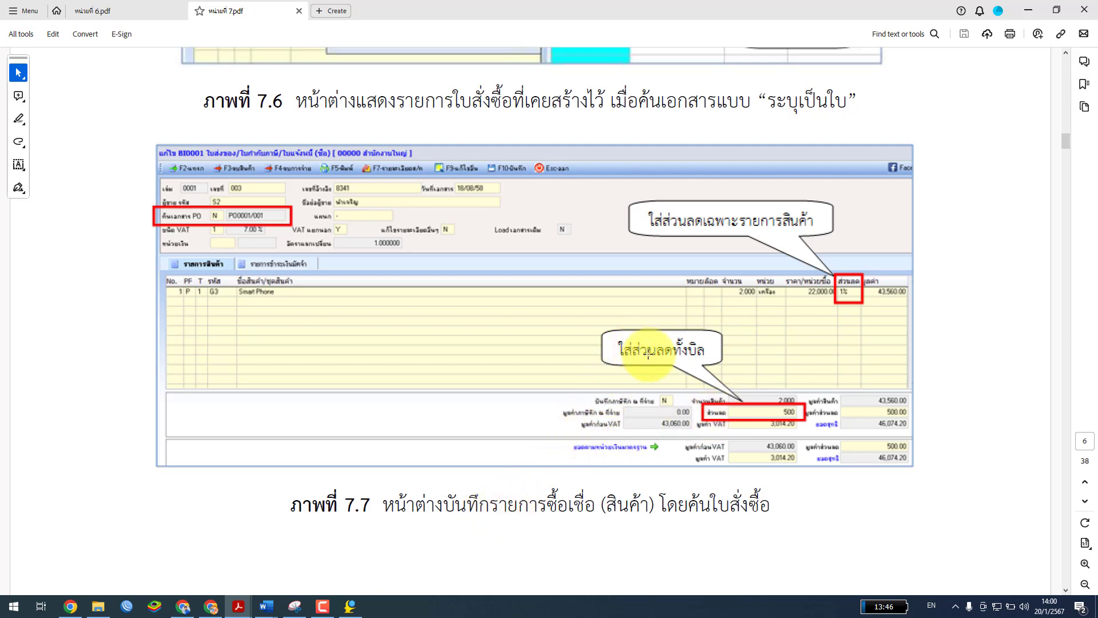
scroll(686, 331, up, 15)
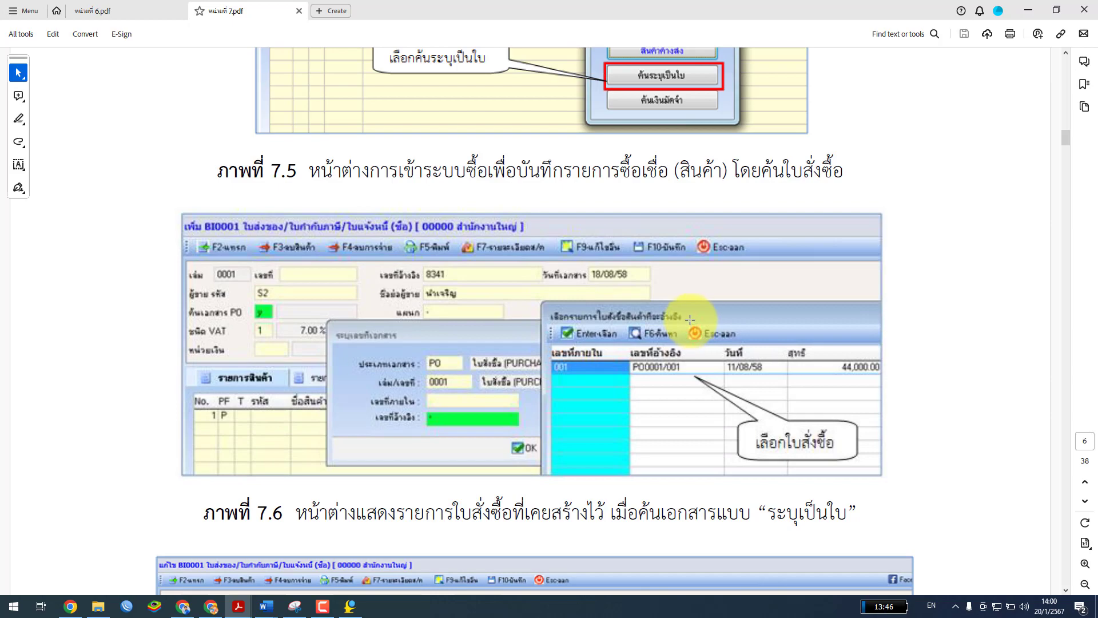
scroll(690, 319, up, 7)
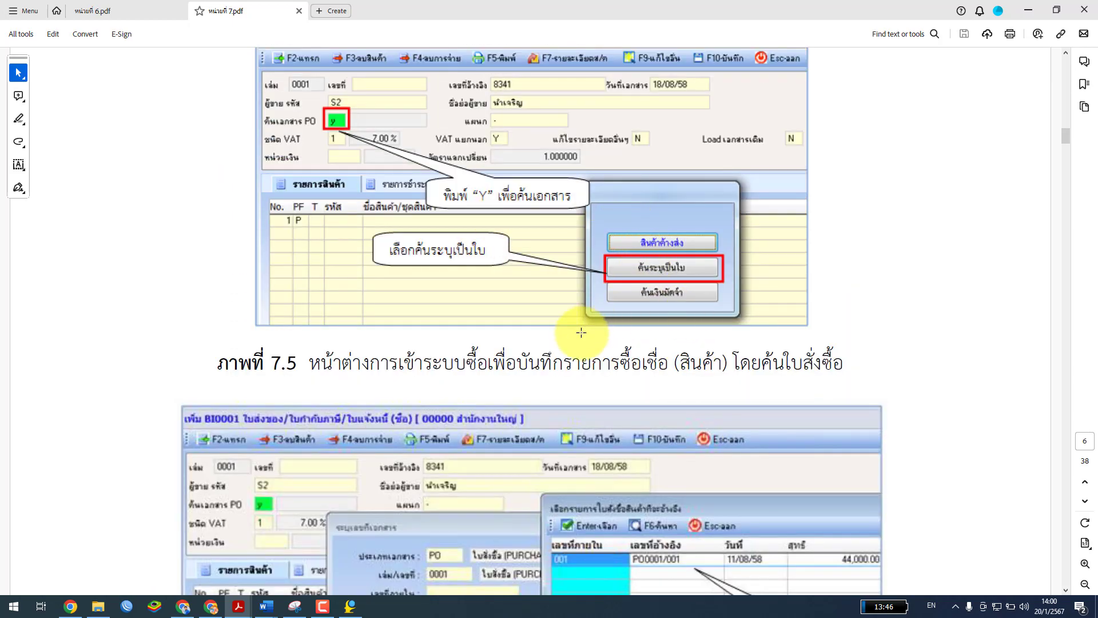
scroll(515, 376, down, 5)
scroll(516, 372, up, 20)
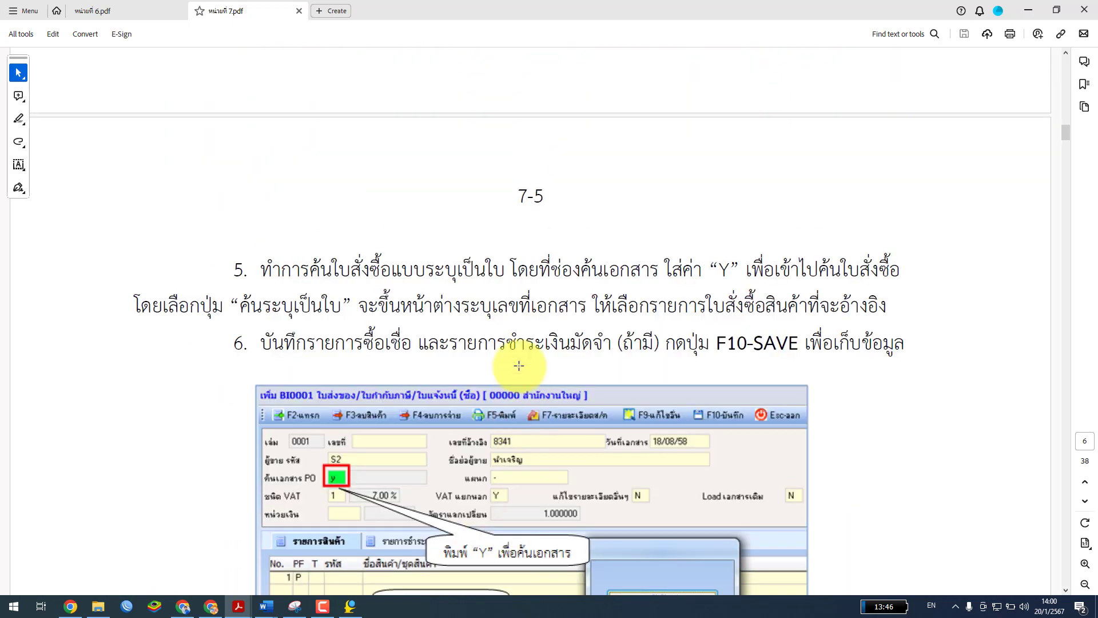
scroll(520, 365, down, 2)
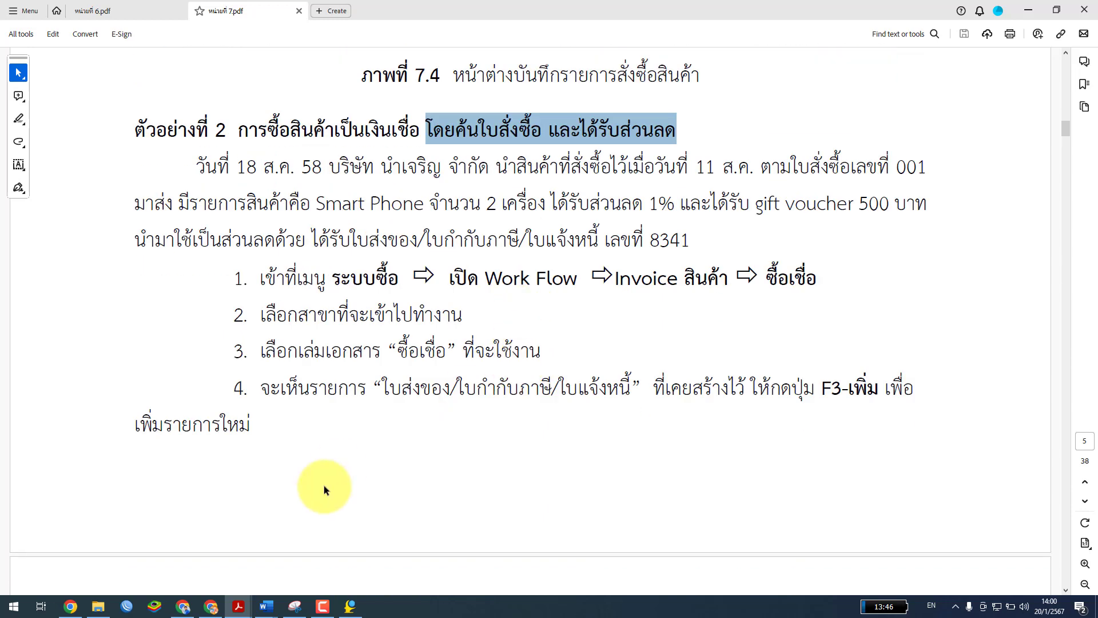
click(350, 606)
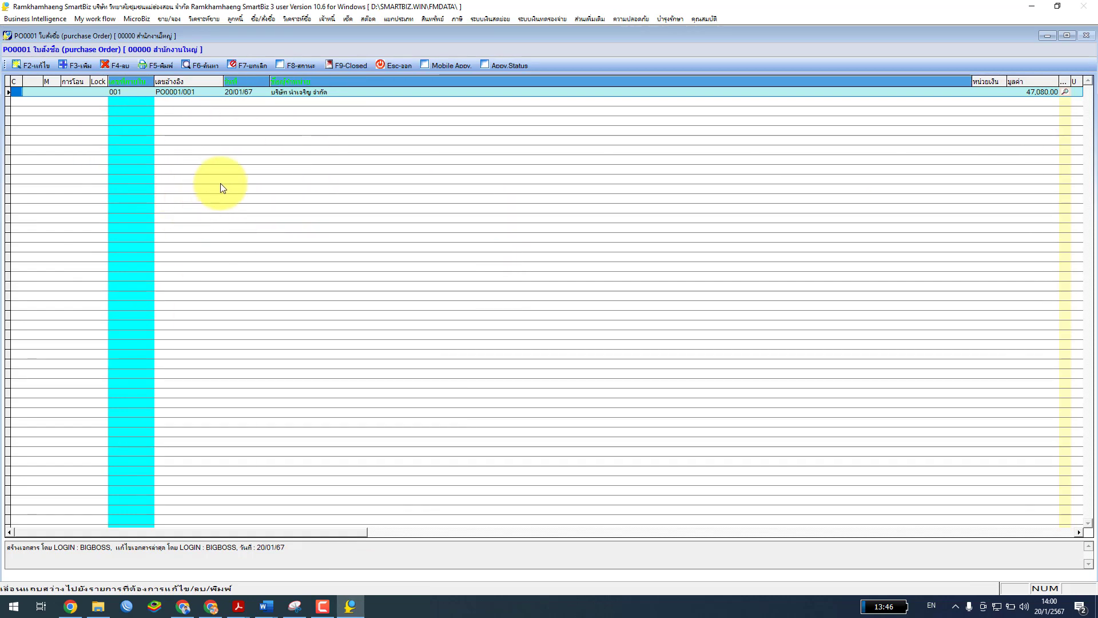
Close the PO0001 list, cancel the branch prompt, glance at the PDF manual, then return to SmartBiz
click(395, 65)
click(575, 372)
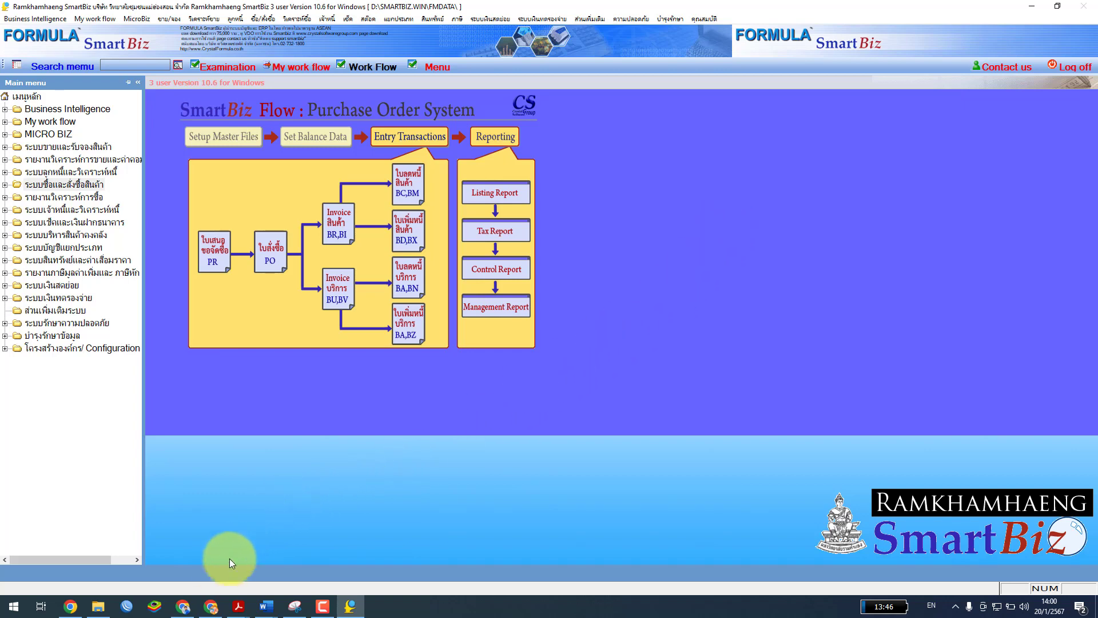
mouse_move(239, 605)
click(287, 573)
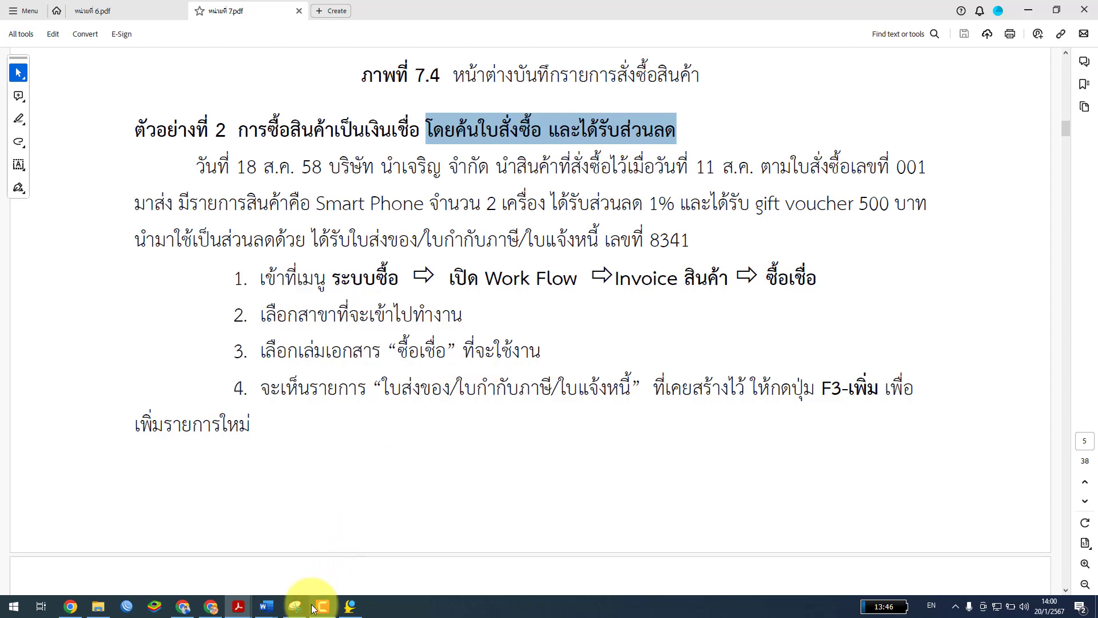
click(354, 611)
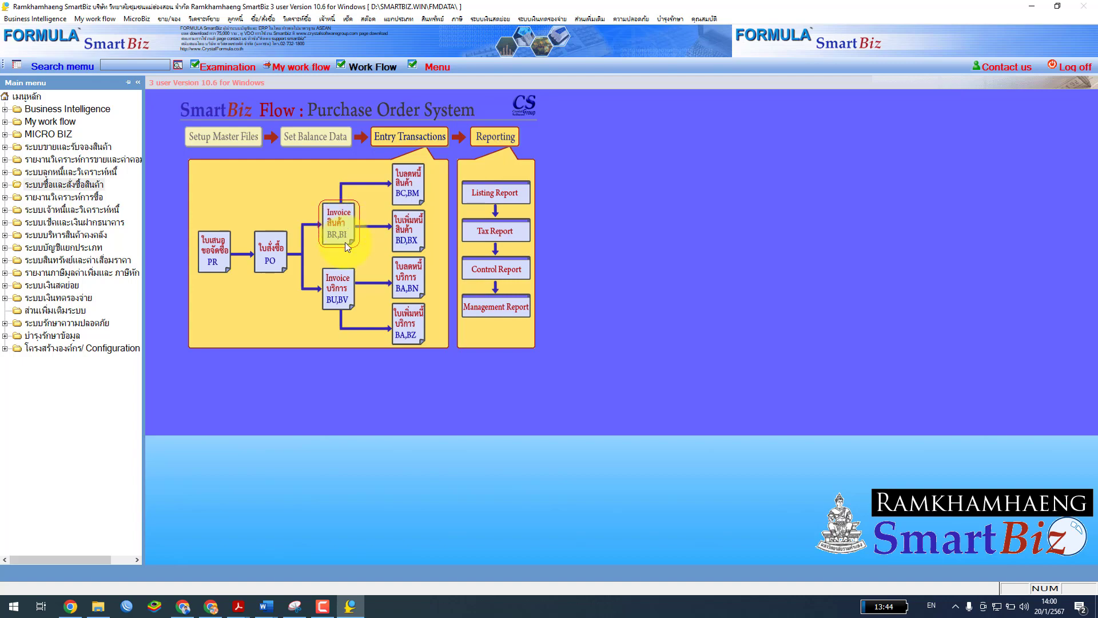
Skim through the หน่วยที่ 7.pdf manual again, then switch back to the SmartBiz workflow screen
mouse_move(238, 606)
click(305, 568)
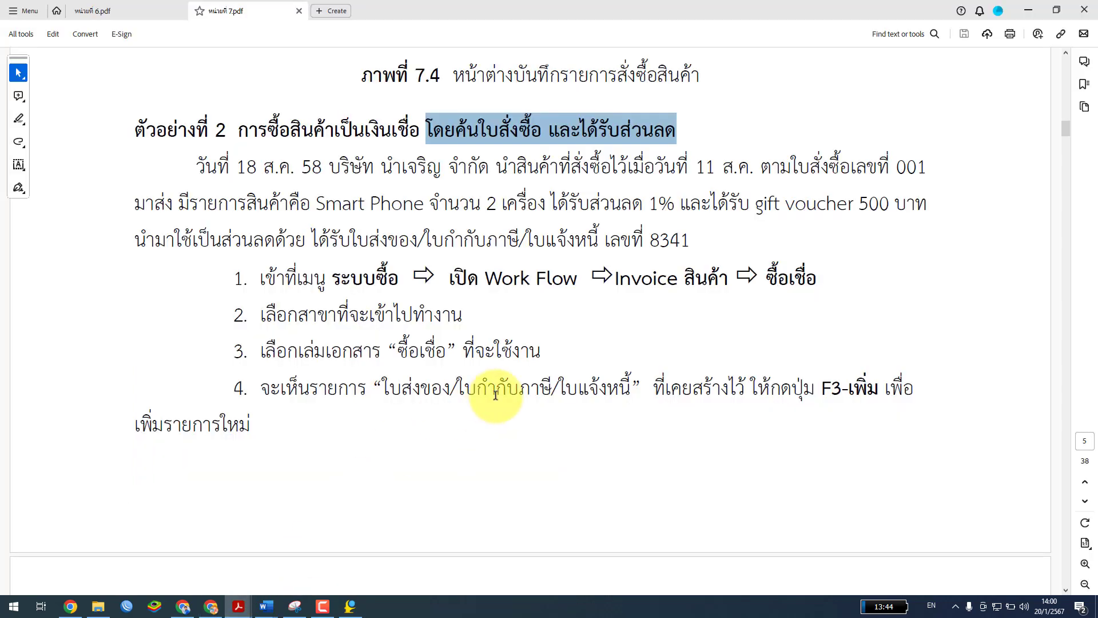
scroll(502, 385, down, 8)
scroll(503, 383, up, 3)
scroll(504, 380, up, 4)
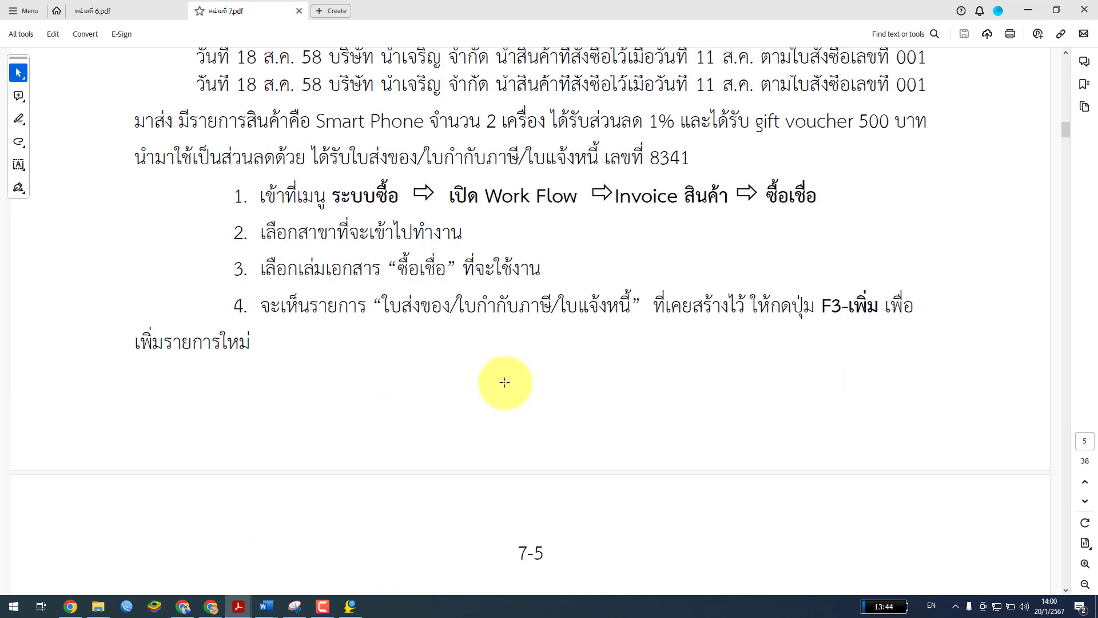
scroll(504, 382, down, 1)
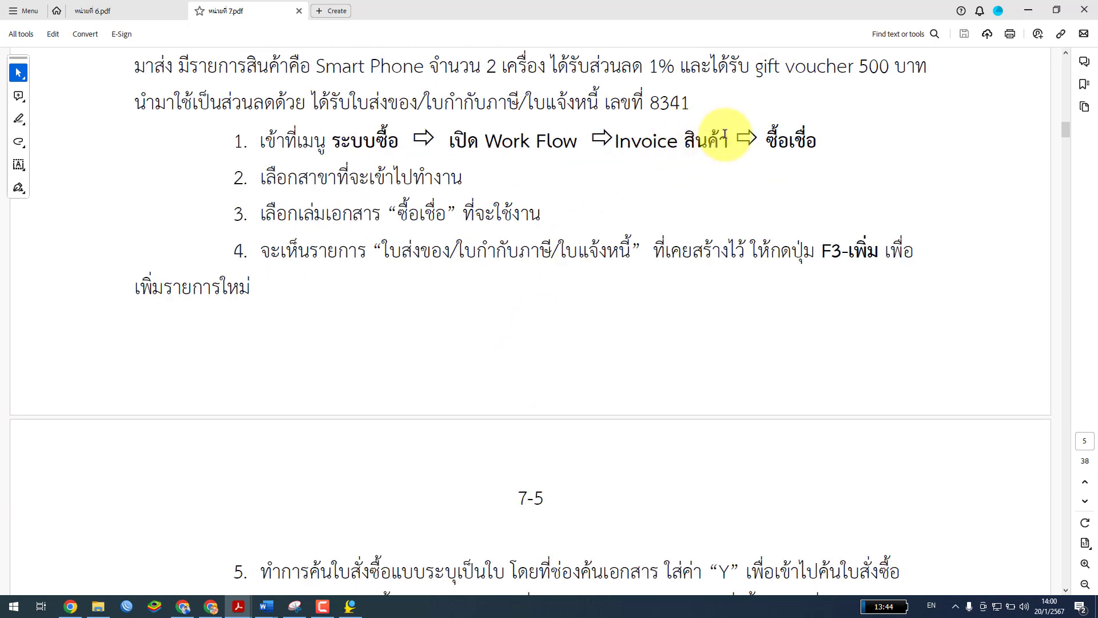
scroll(613, 342, down, 2)
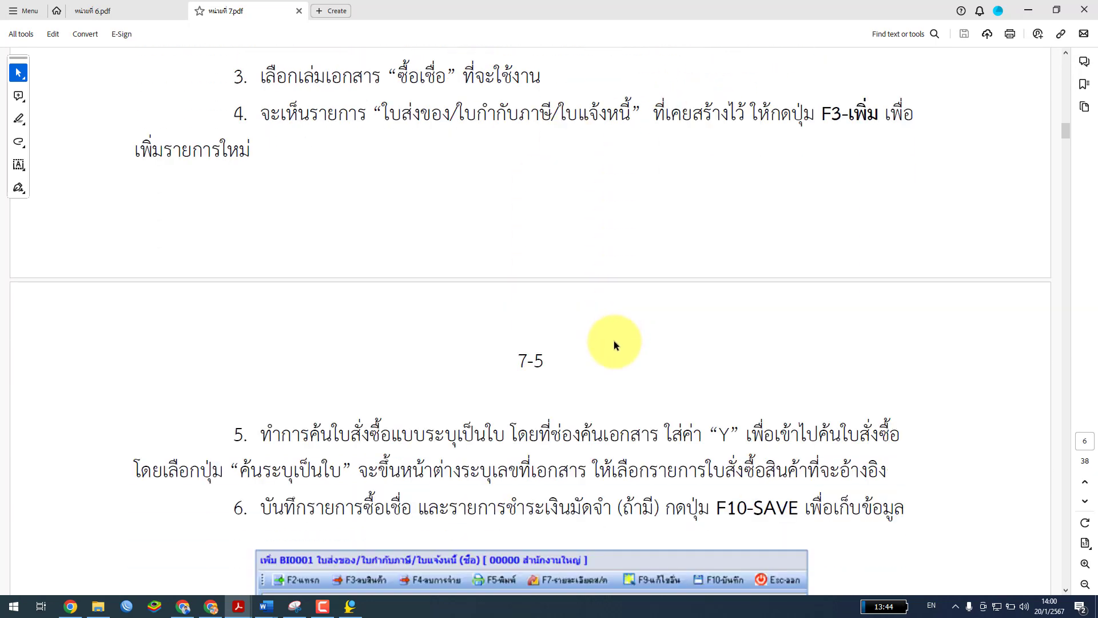
scroll(609, 349, down, 4)
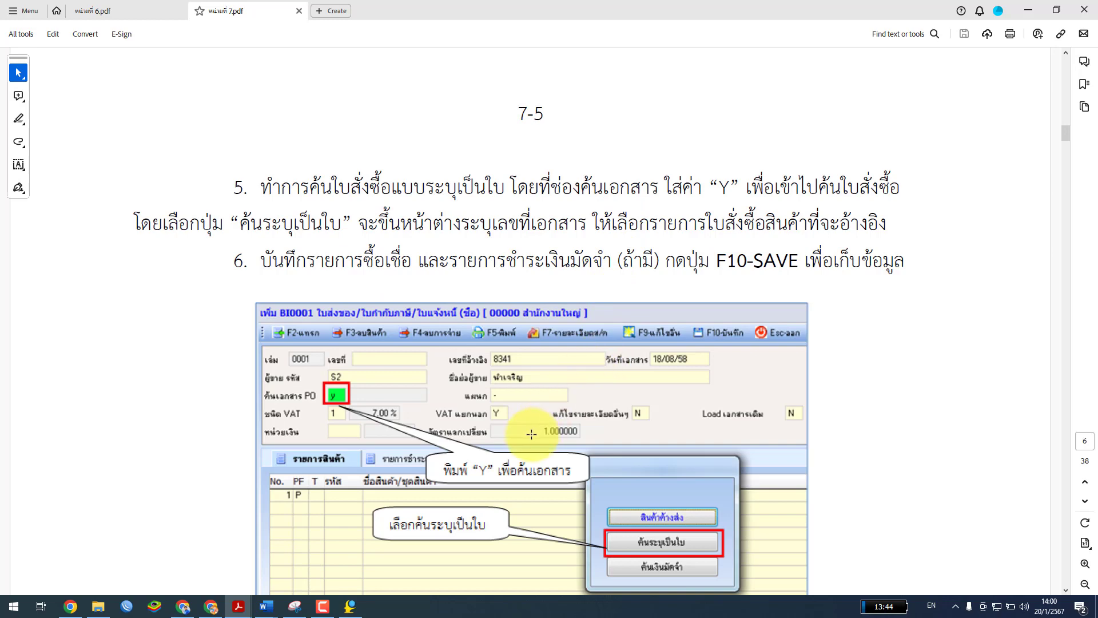
scroll(552, 401, down, 3)
click(351, 605)
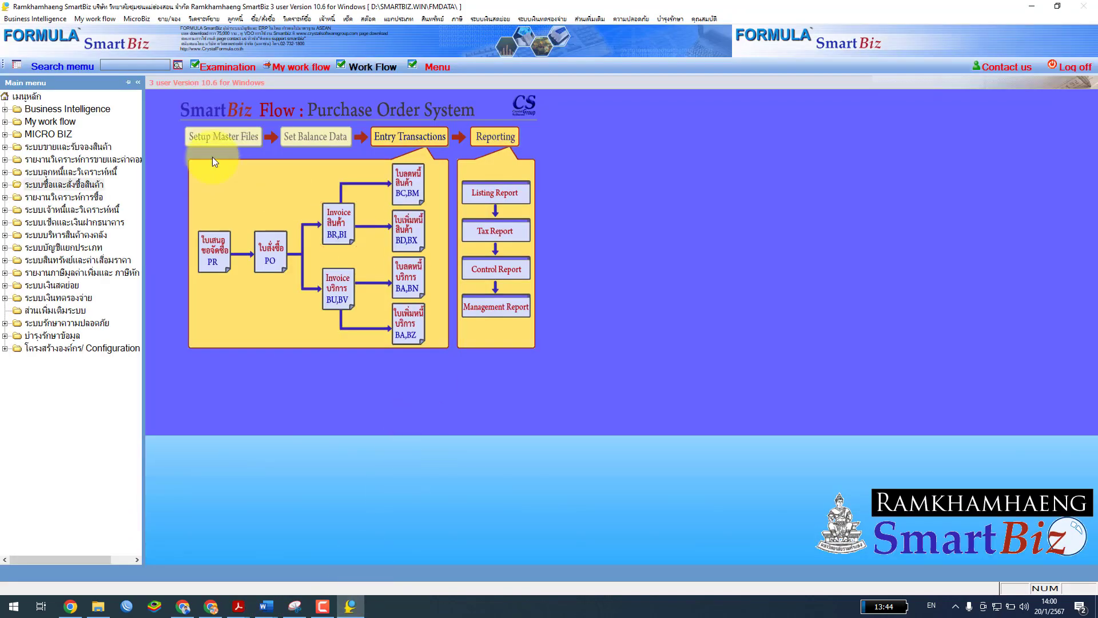
Choose Invoice สินค้า > 1.2 ซื้อเชื่อ and check branch 00000 with document book 0001
click(334, 228)
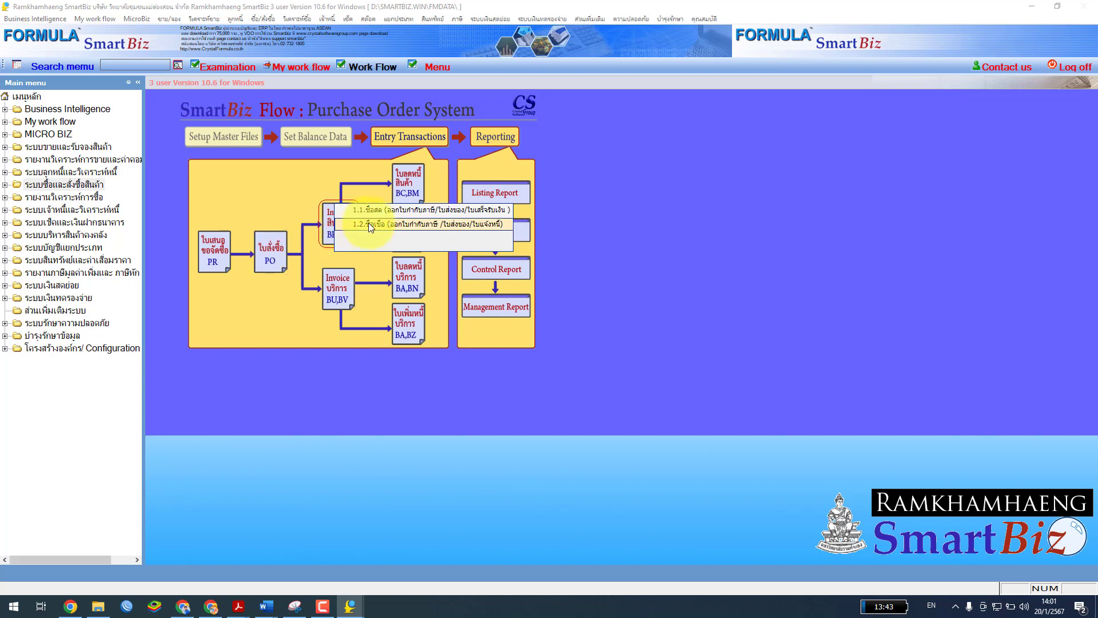
click(389, 224)
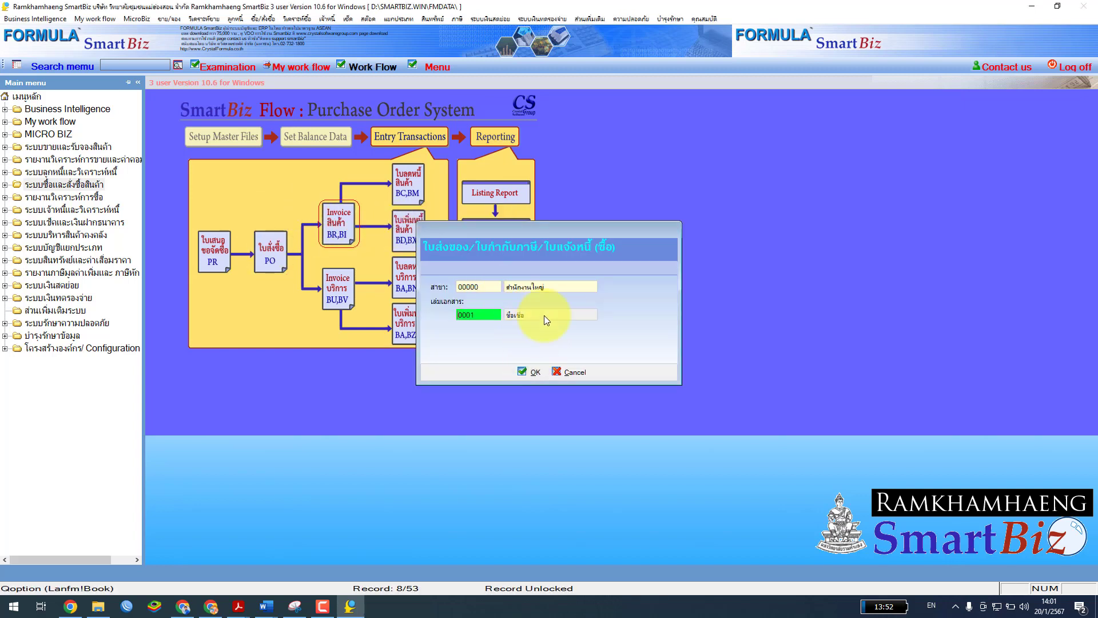
click(488, 313)
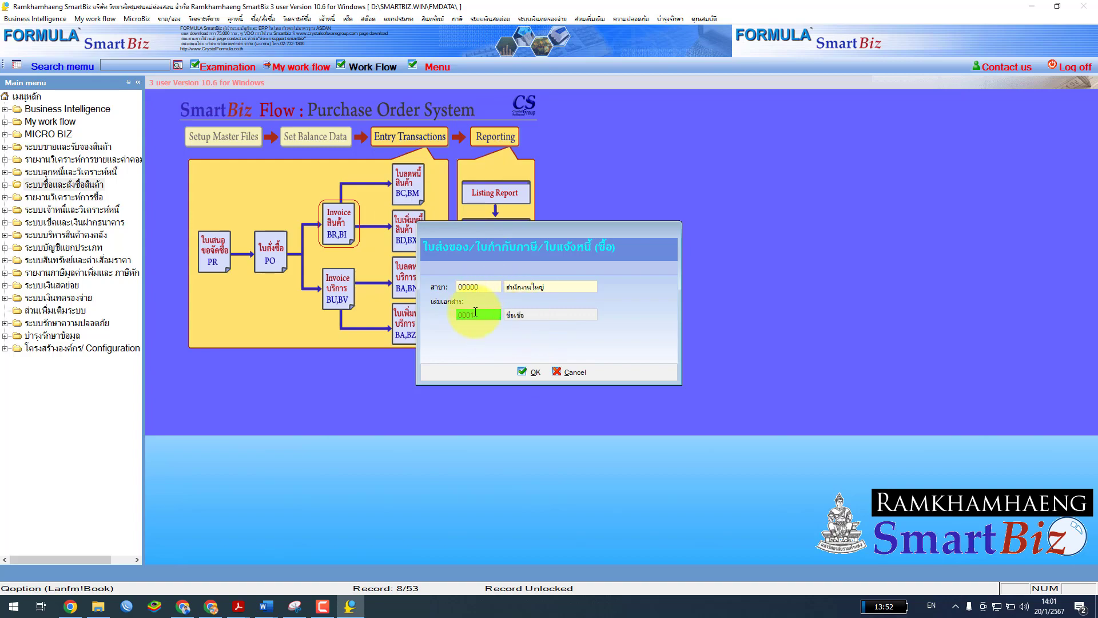
Review the credit-purchase steps in หน่วยที่ 7.pdf, then open the BI0001 invoice list for branch 00000
mouse_move(239, 607)
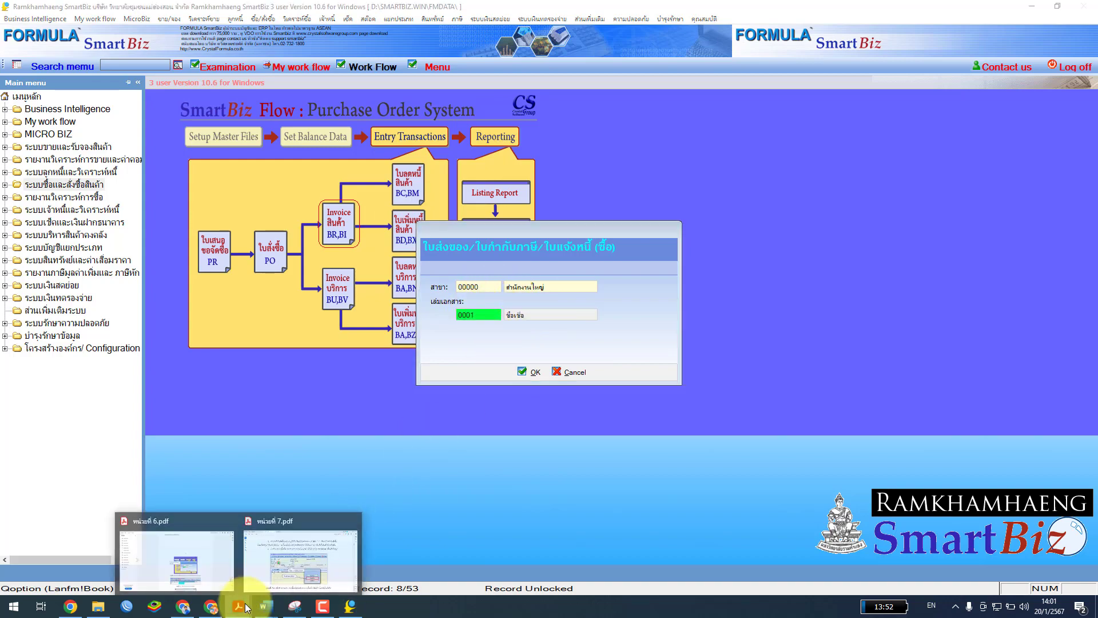
click(297, 551)
scroll(574, 401, up, 10)
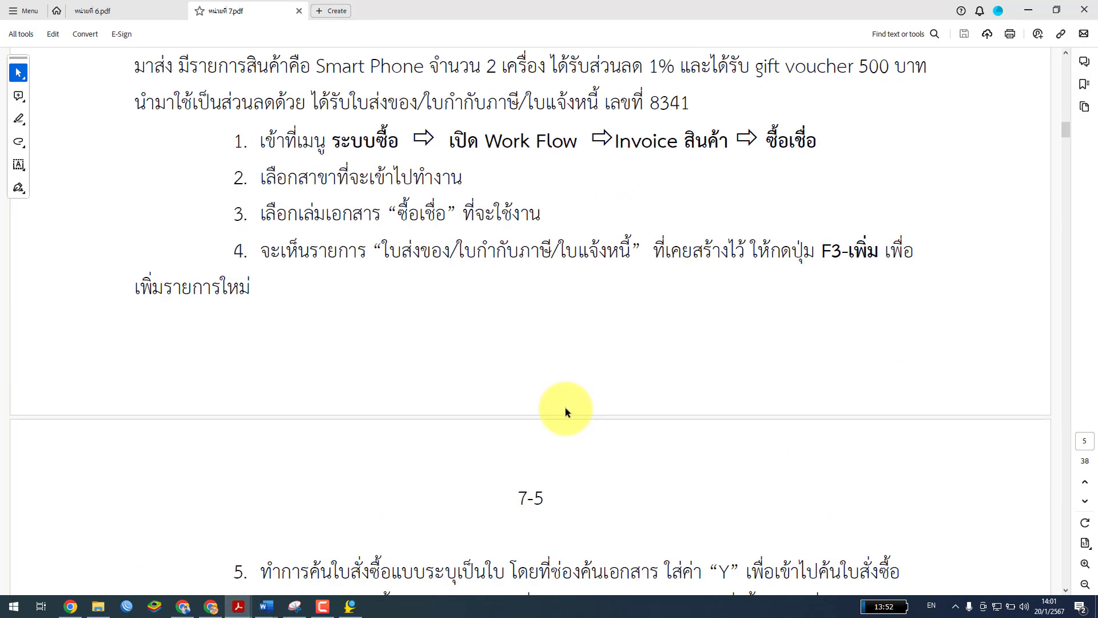
scroll(562, 410, down, 3)
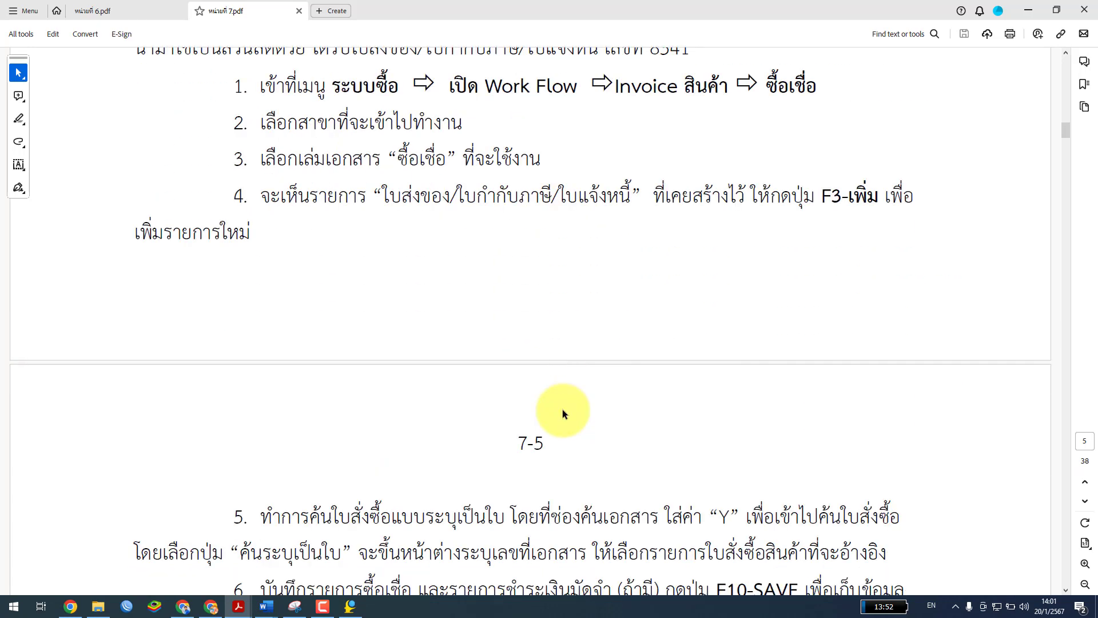
click(350, 606)
click(538, 372)
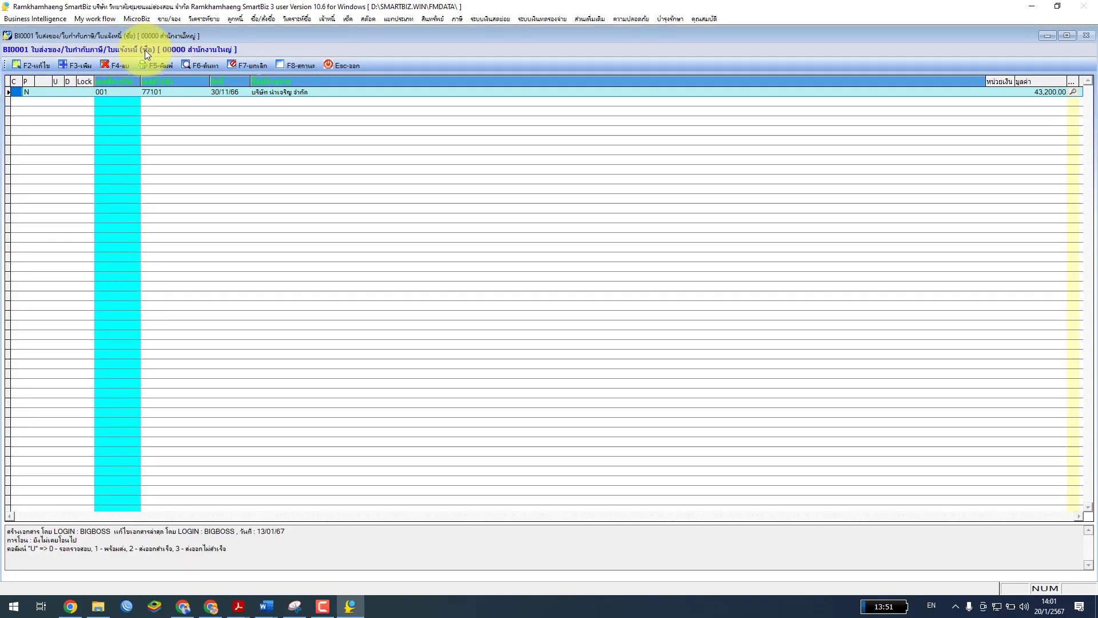
Read section 7-5 on searching purchase orders in หน่วยที่ 7.pdf, then start a blank BI0001 entry
click(238, 606)
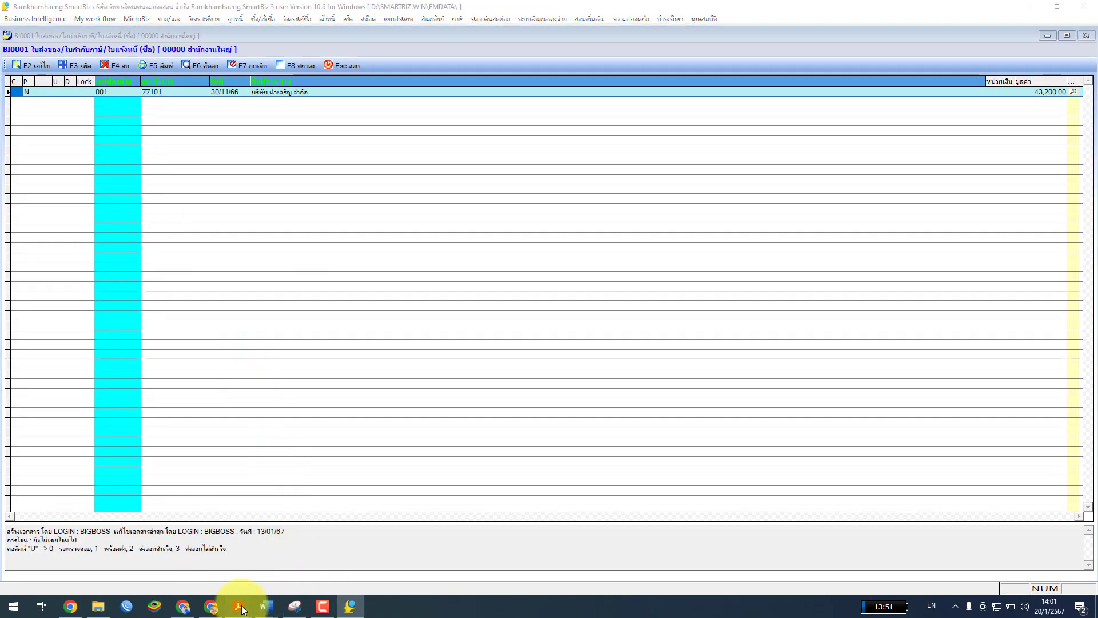
click(310, 558)
scroll(593, 332, down, 6)
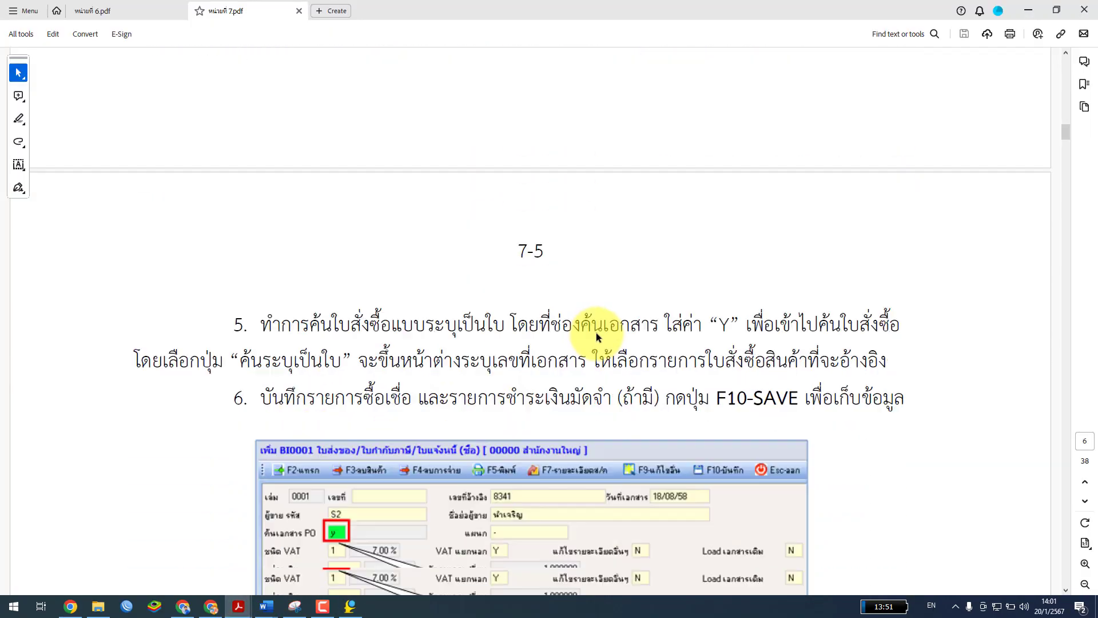
scroll(595, 374, down, 2)
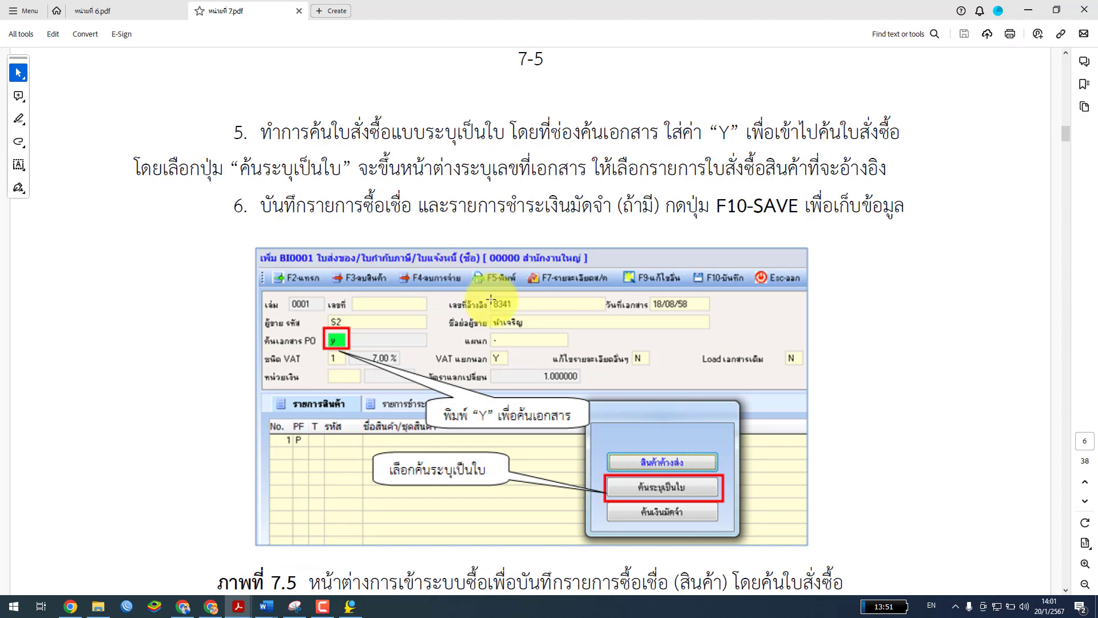
scroll(469, 280, down, 2)
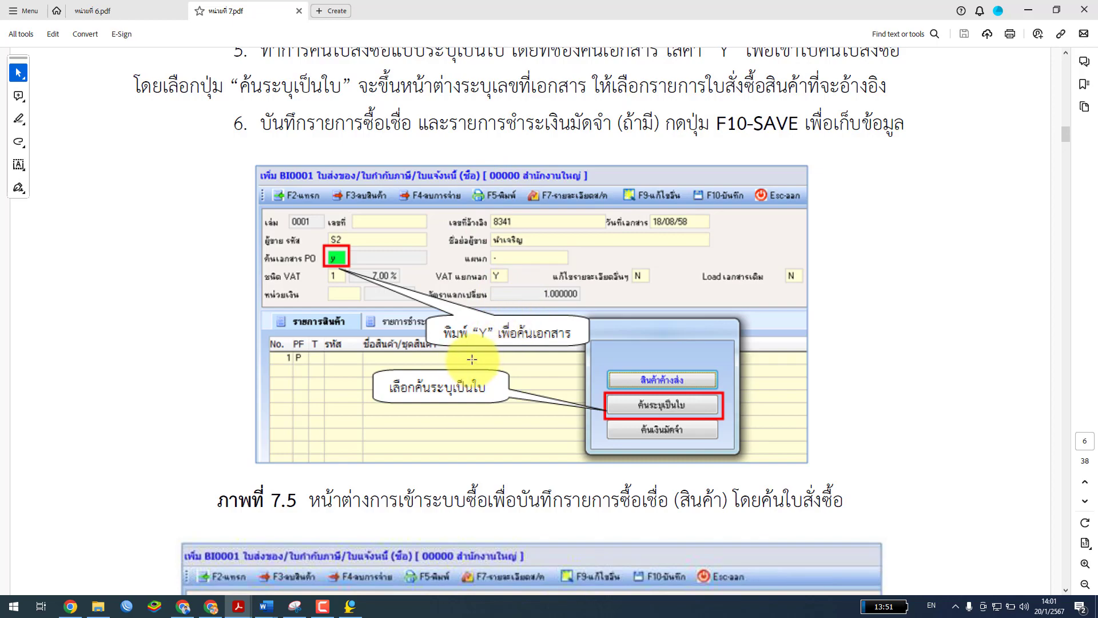
scroll(472, 351, up, 10)
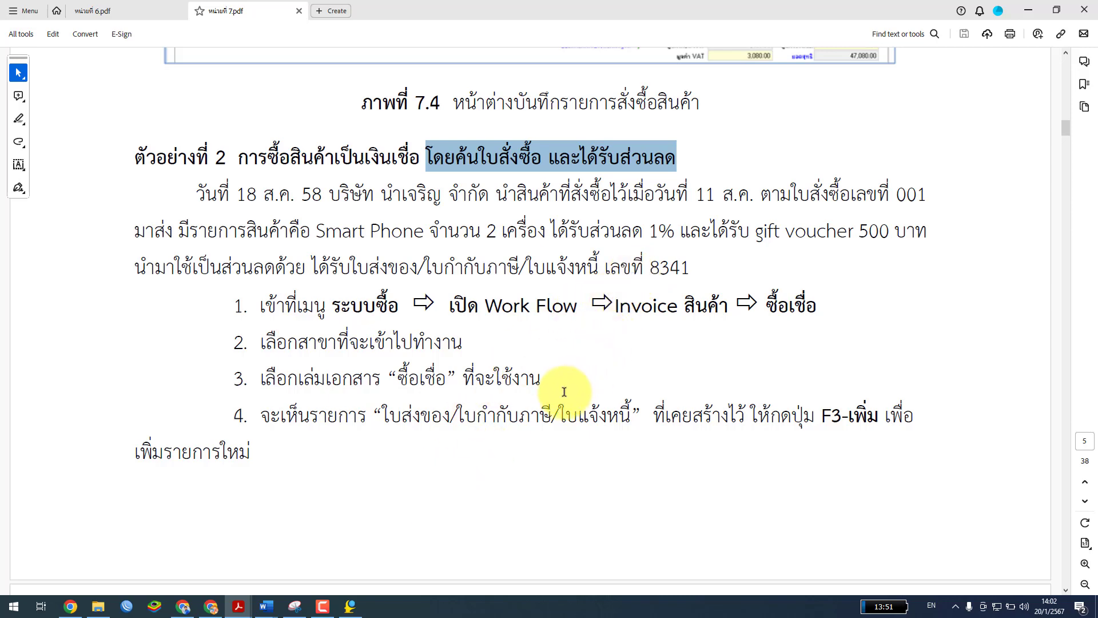
drag(630, 8, 347, 294)
click(547, 287)
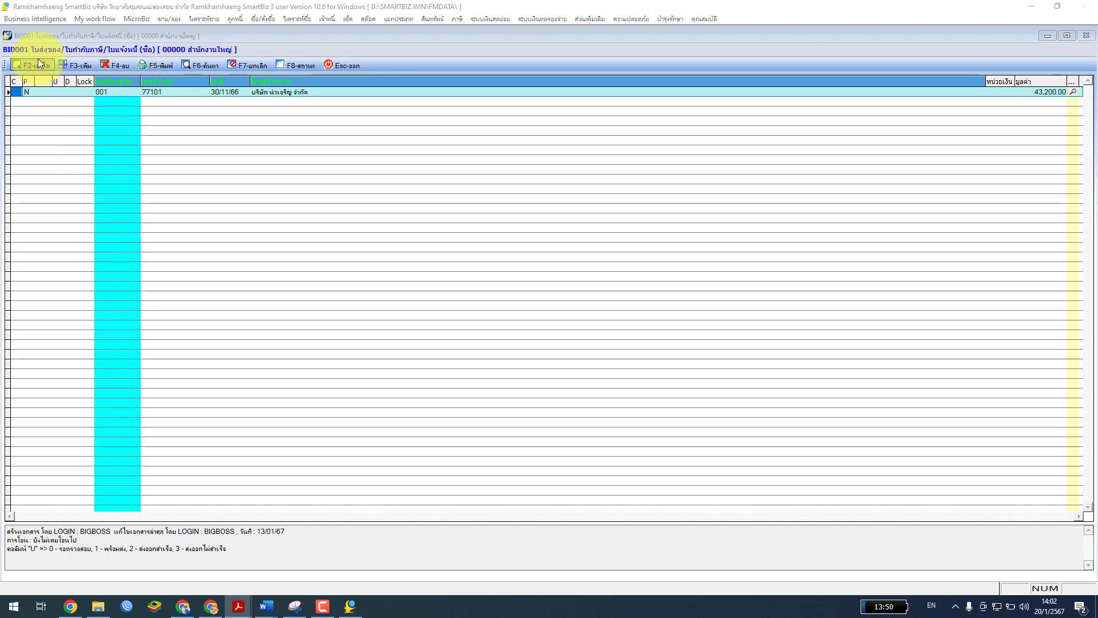
click(78, 66)
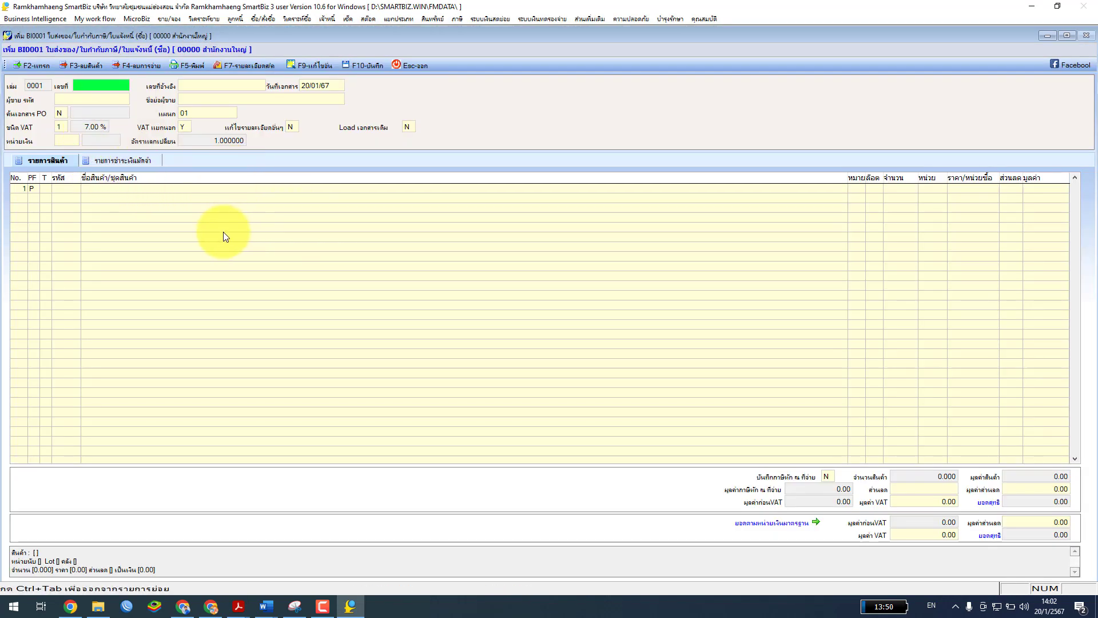
Enter supplier reference 8341 and date 27/01/67, then bring up the supplier lookup list
click(200, 84)
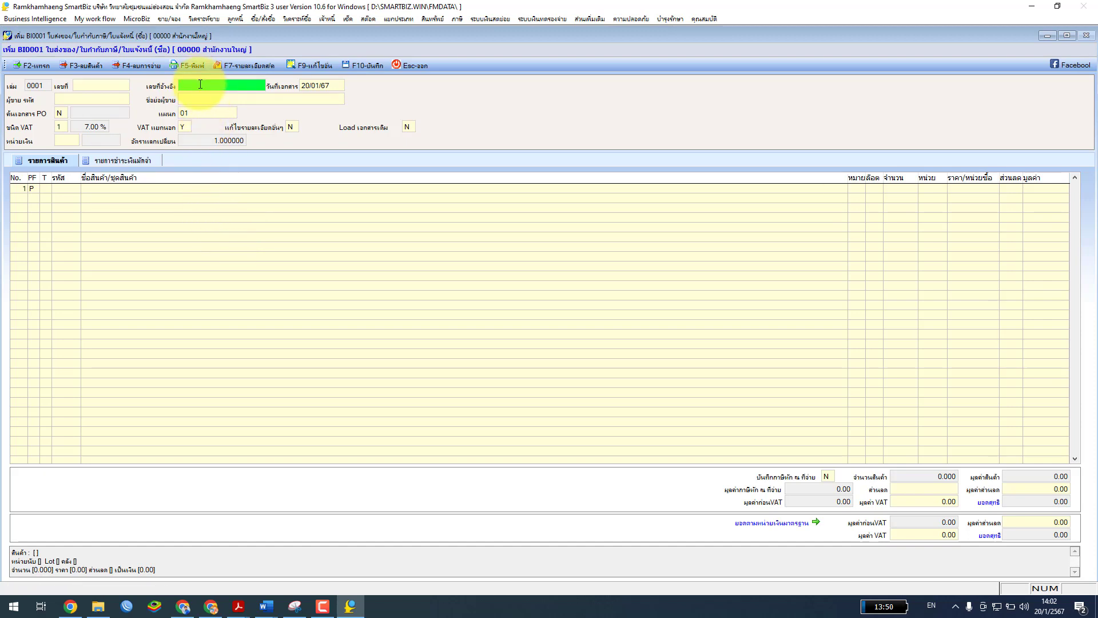
text(8241)
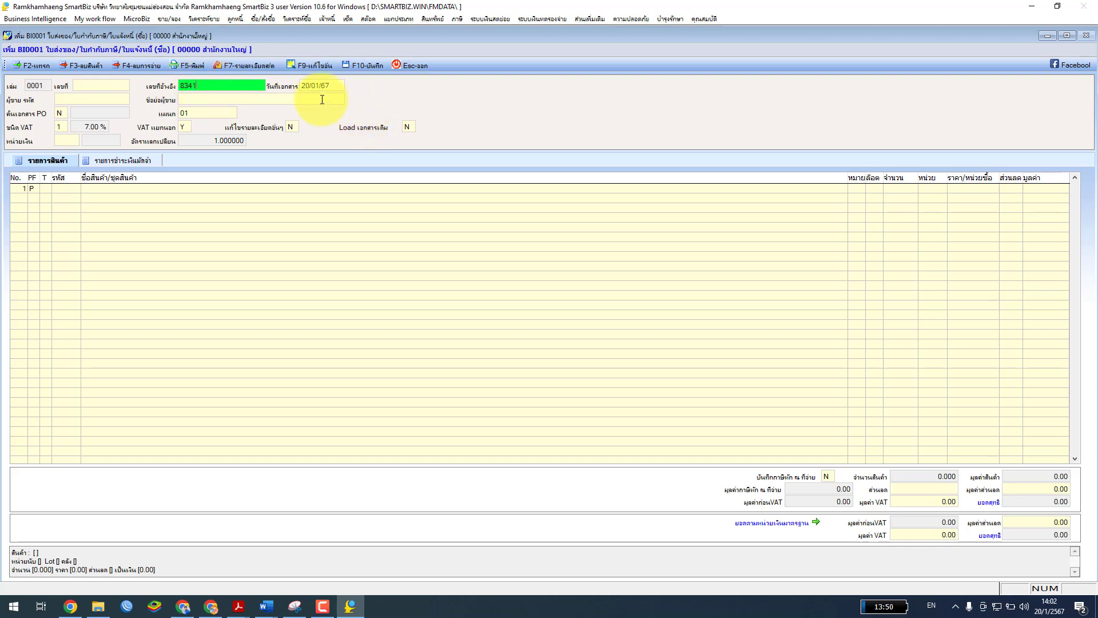
click(311, 86)
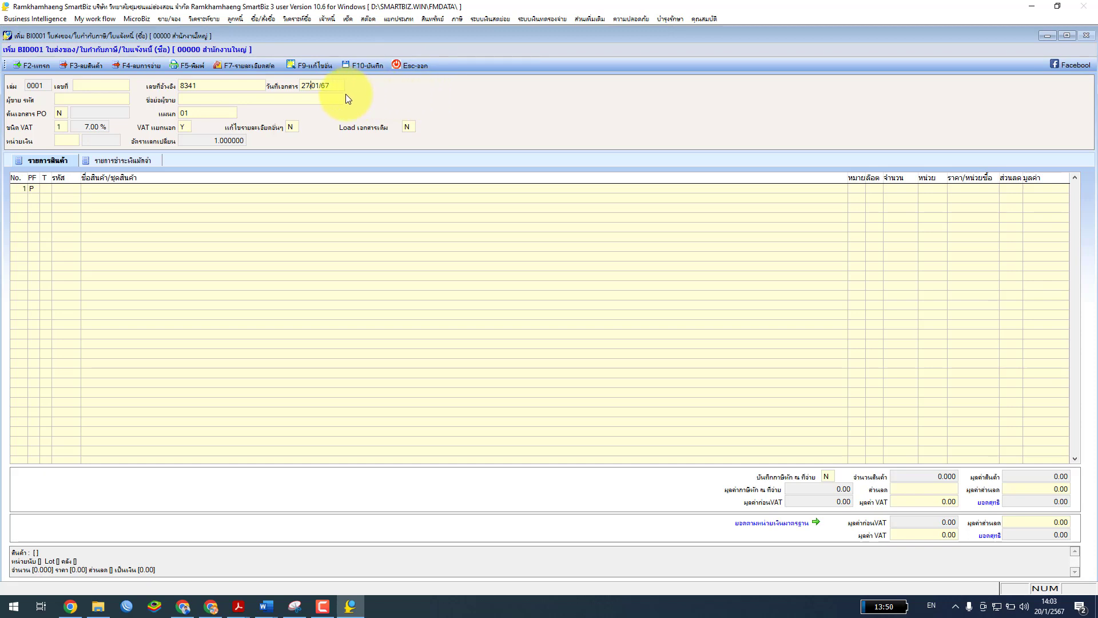
click(80, 98)
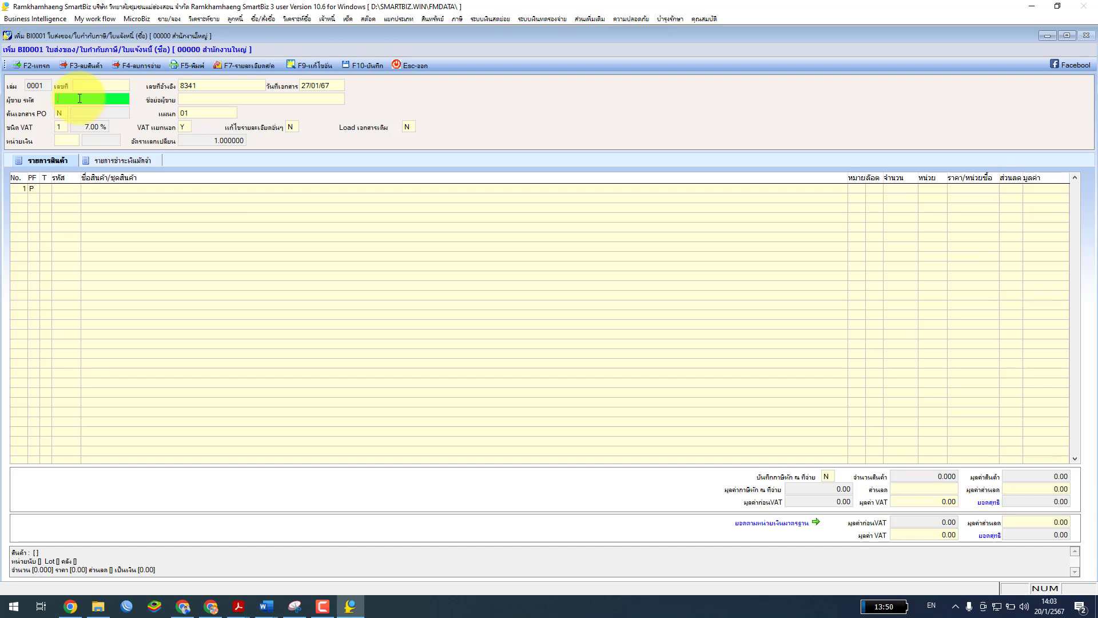
key(Return)
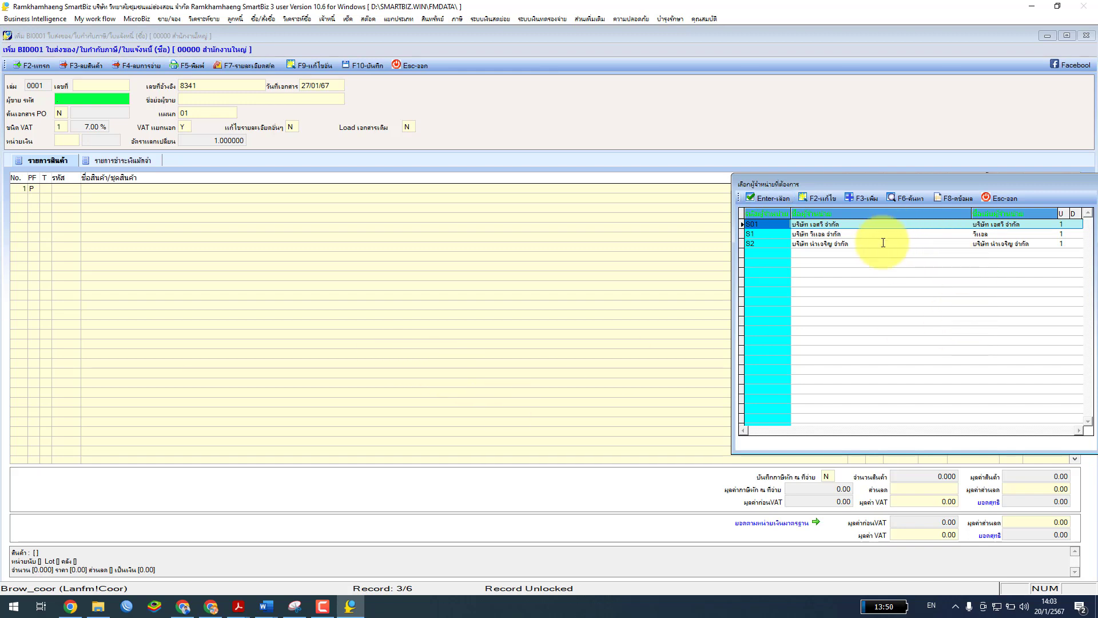
Choose supplier S2, บริษัท นำเจริญ จำกัด, and acknowledge its 43,200.00 outstanding balance notice
drag(880, 183, 300, 125)
click(274, 187)
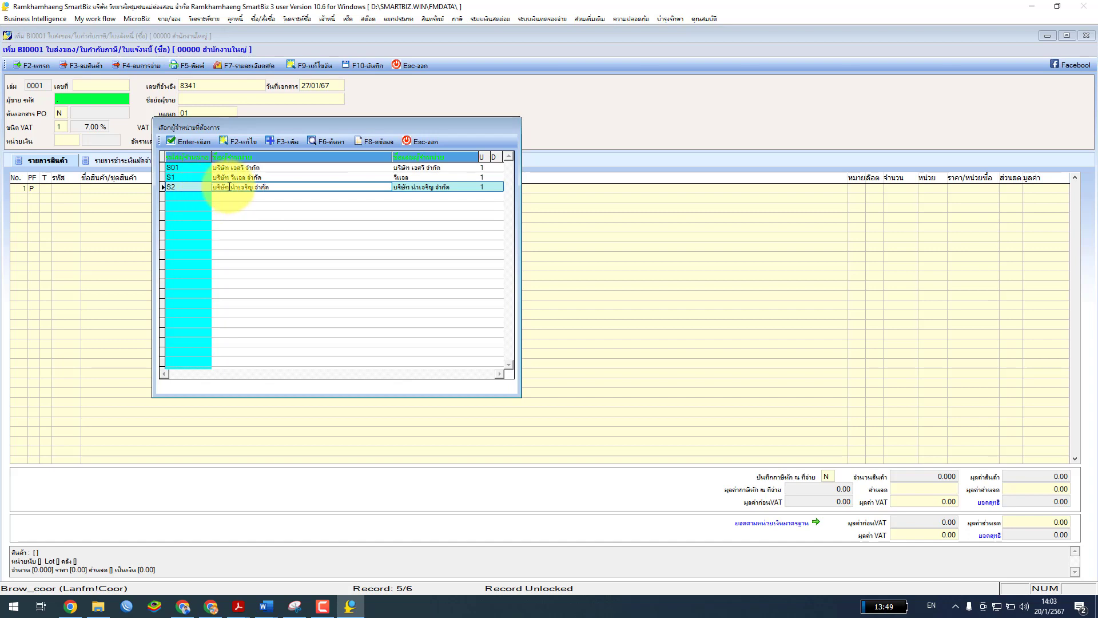
click(188, 143)
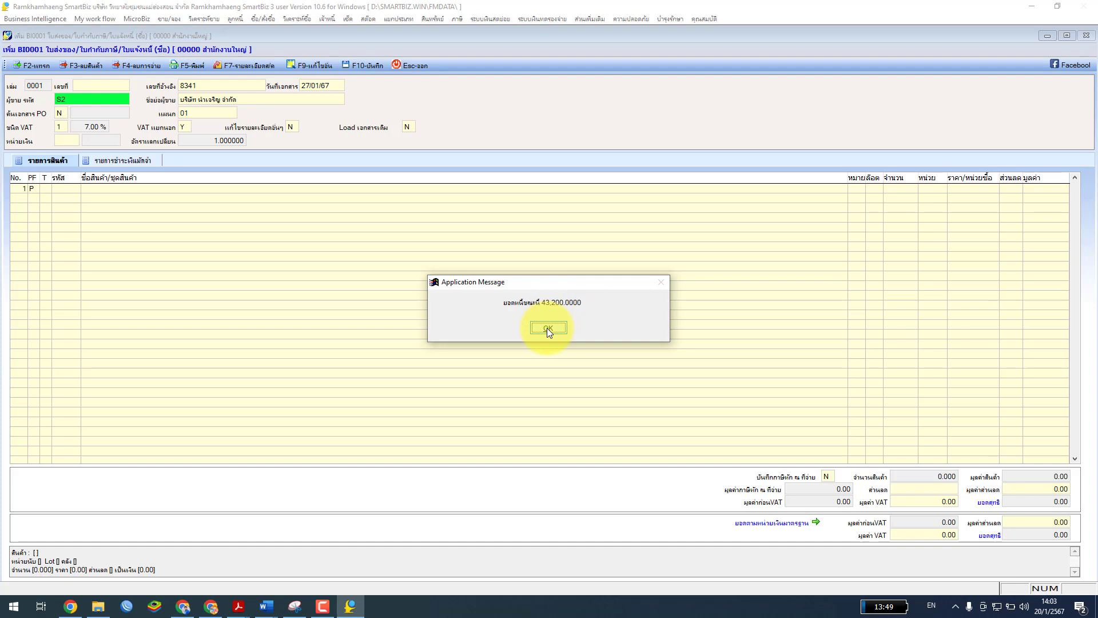
click(547, 328)
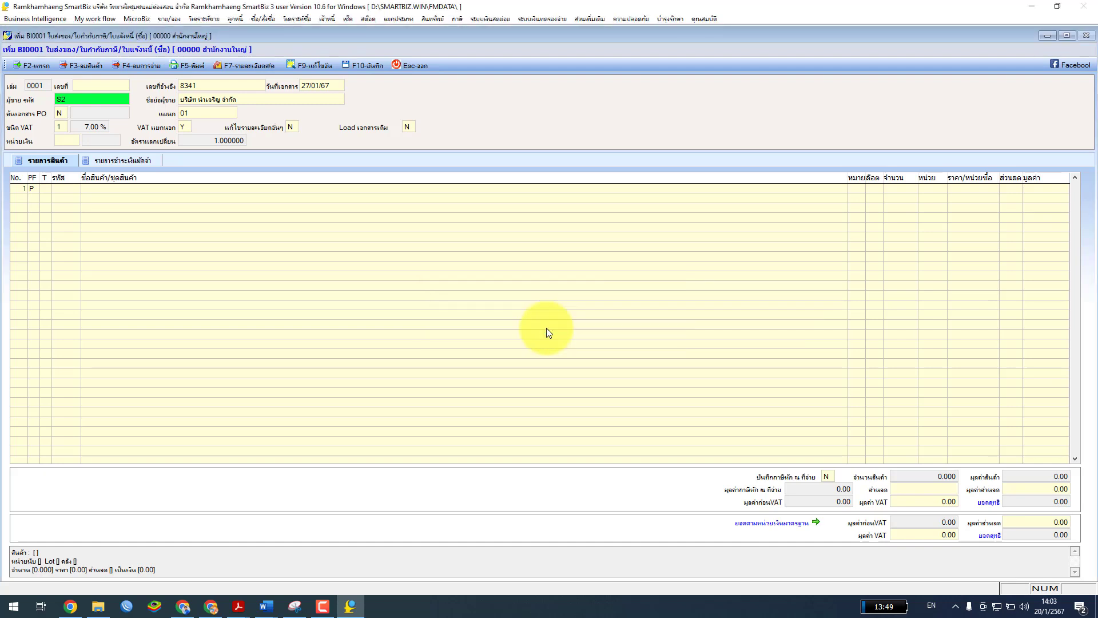
key(Return)
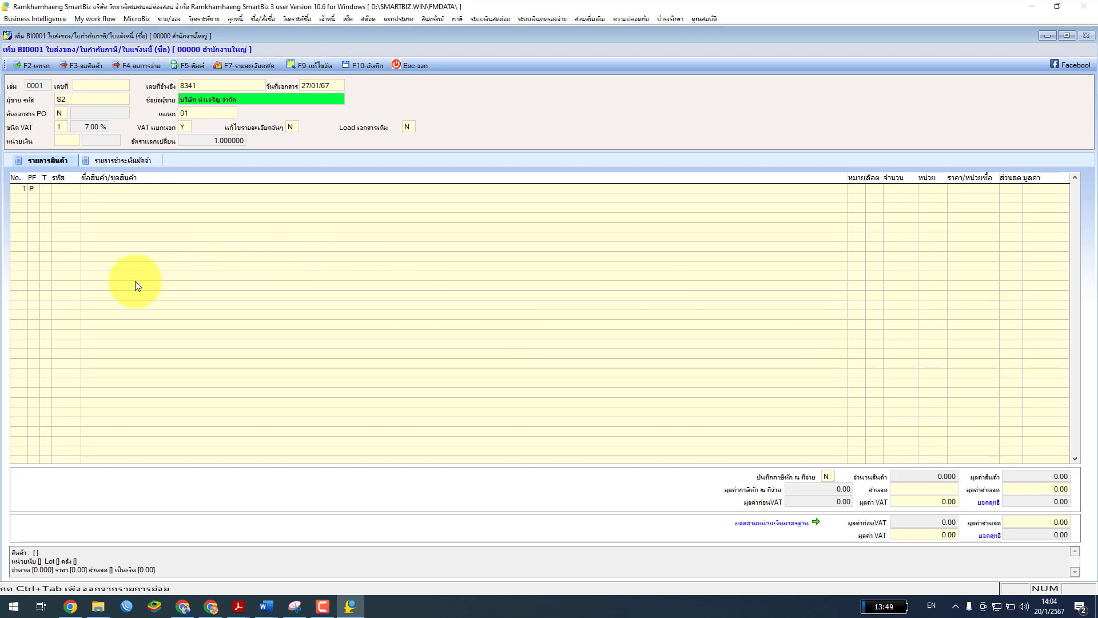
click(65, 112)
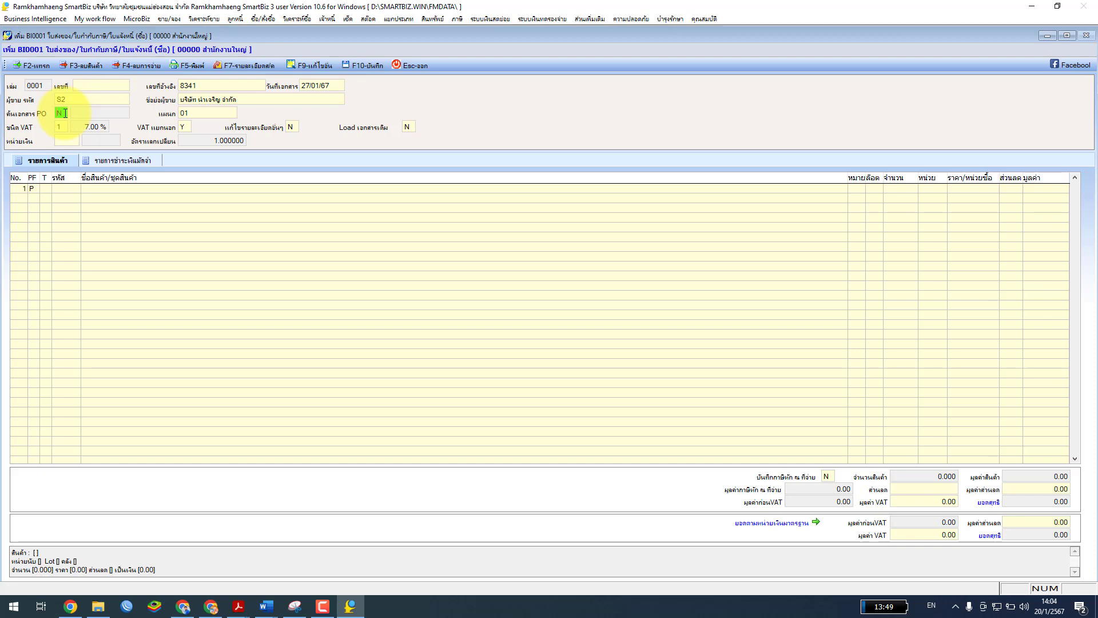
Search for purchase order PO0001/001 and load its line of 2 Smart phones at 22,000.00
key(shift+Tab)
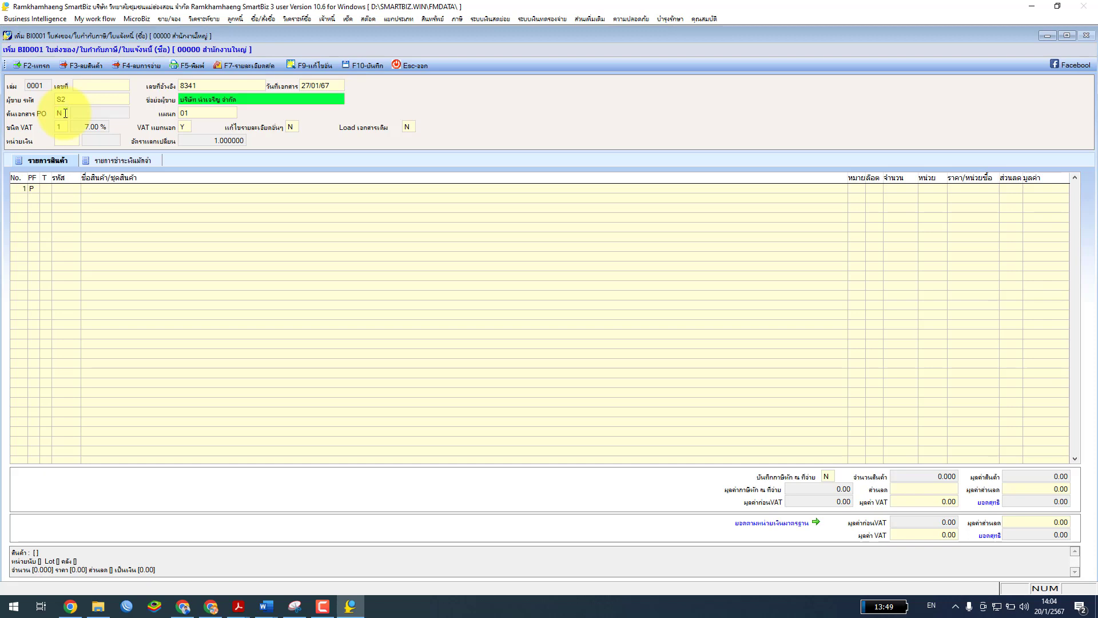
click(64, 112)
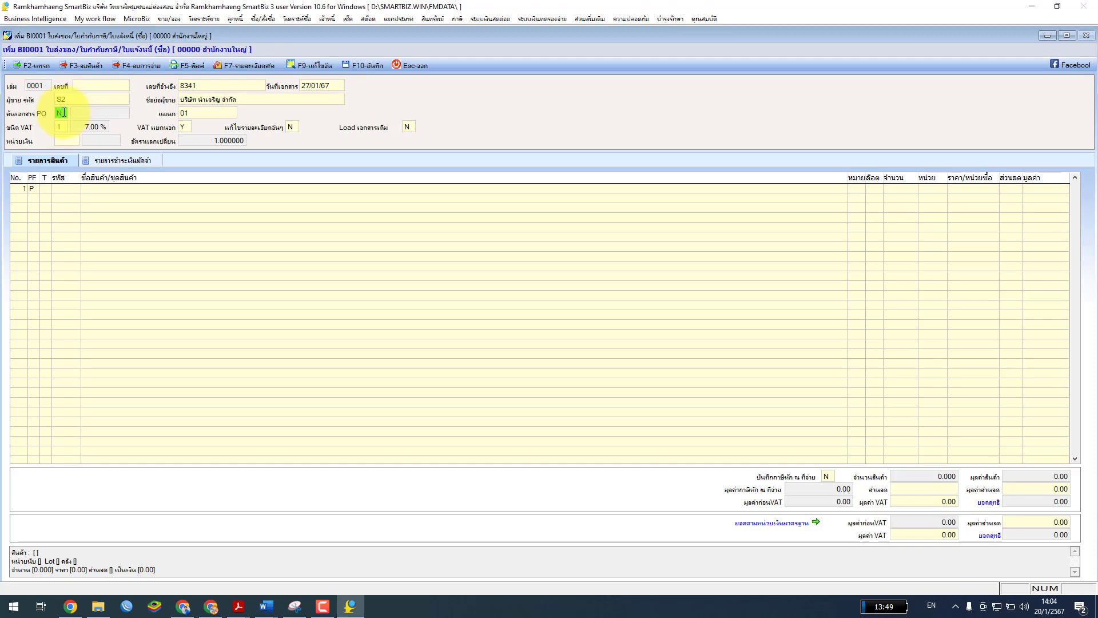
text(Y)
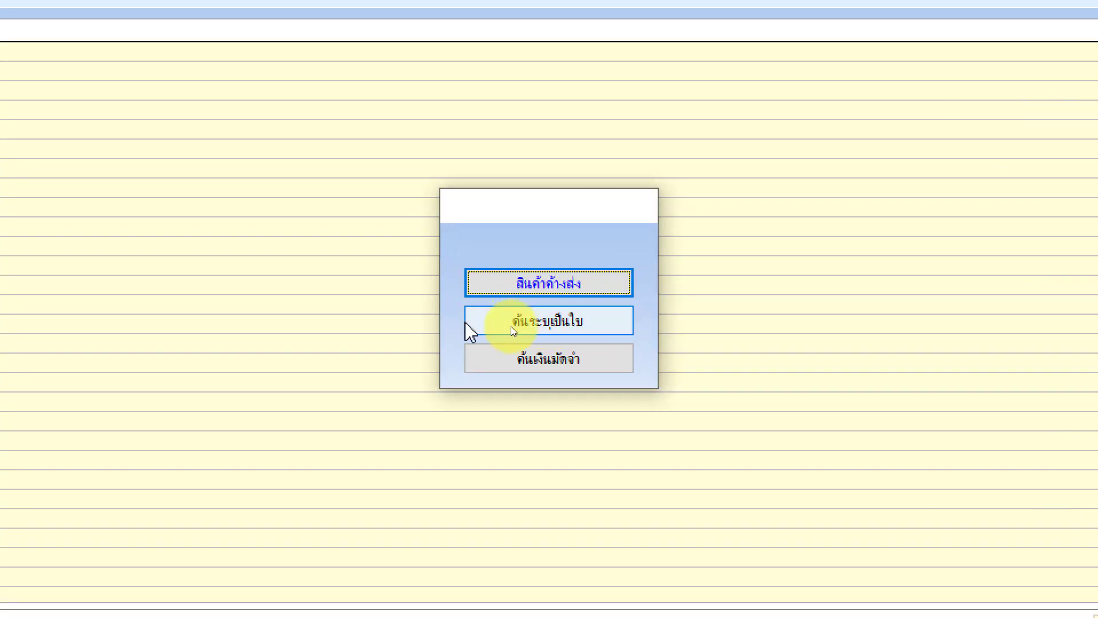
click(549, 322)
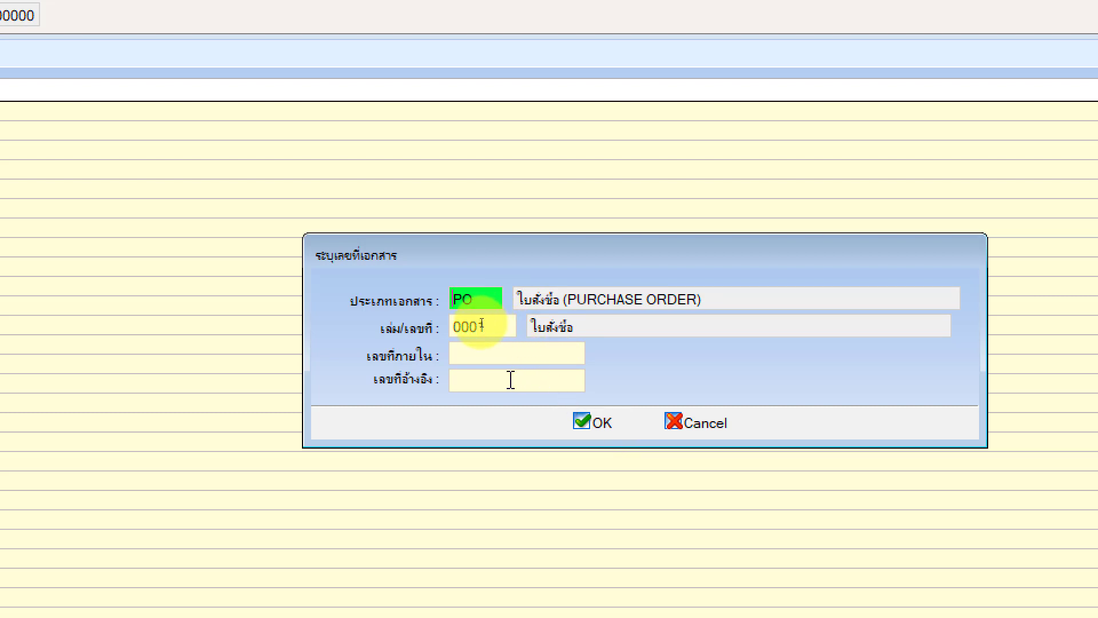
click(468, 378)
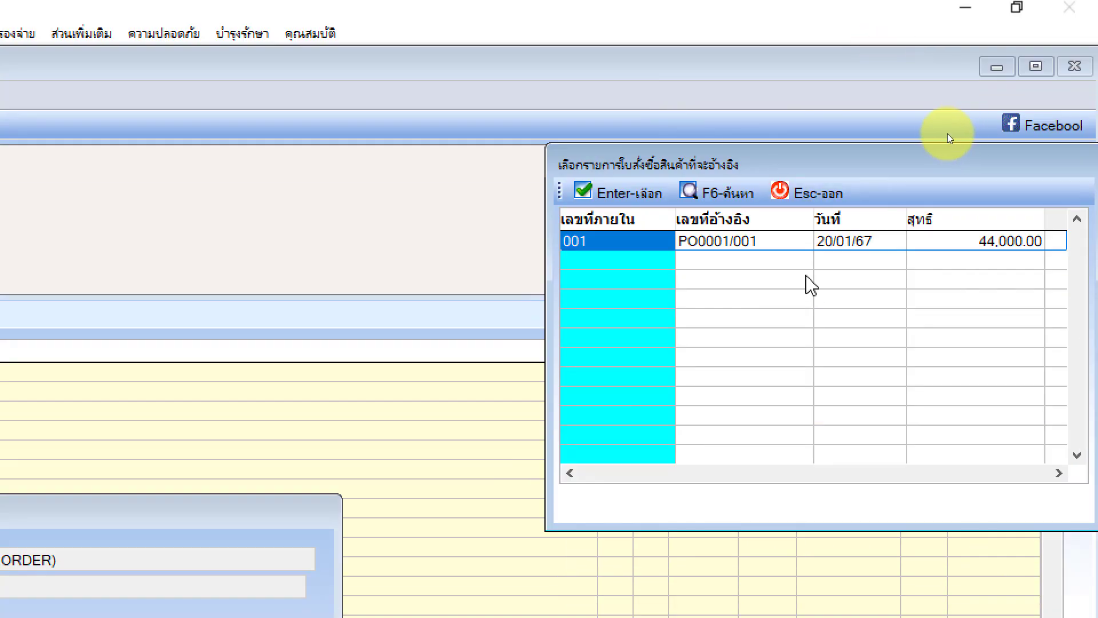
click(761, 241)
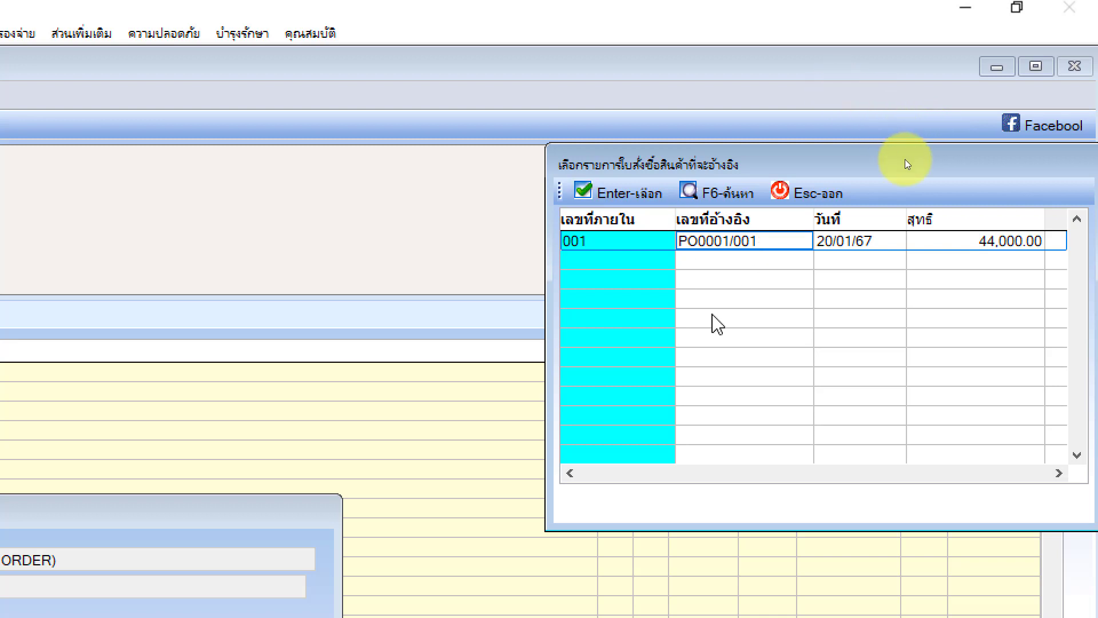
click(639, 189)
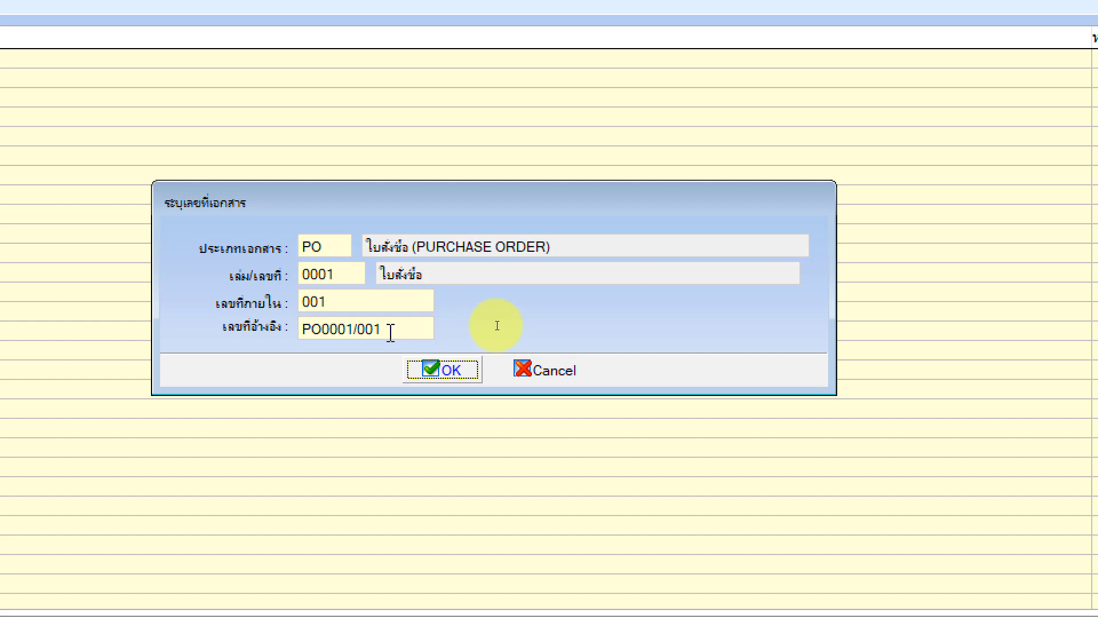
click(445, 371)
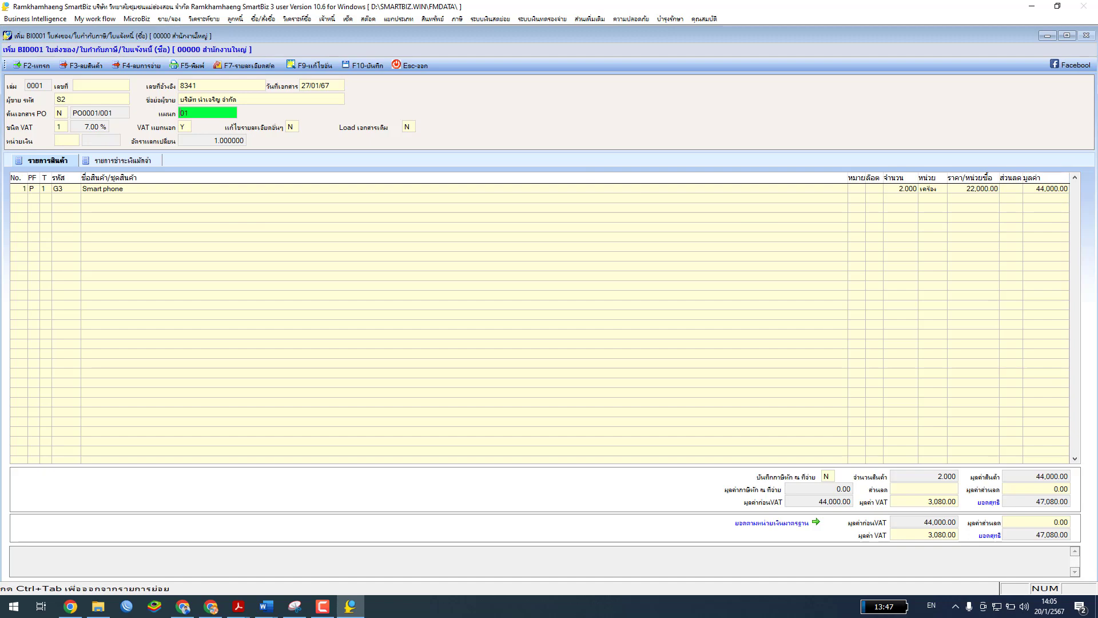
Read Example 2's discount and gift voucher details in the chapter 7 PDF, then minimize it
click(238, 606)
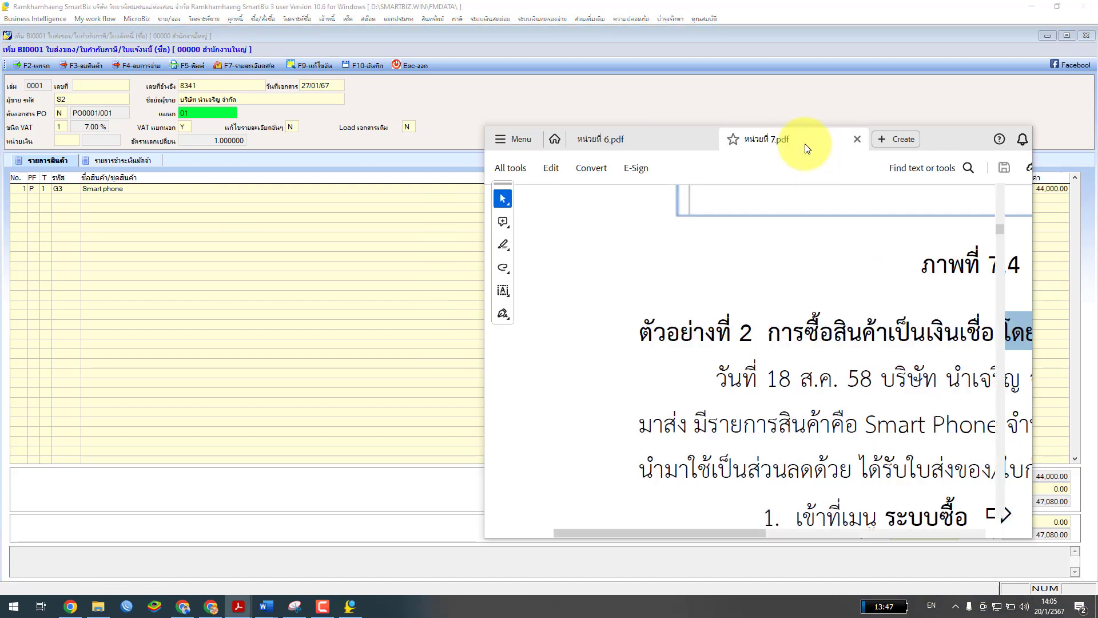
drag(801, 148, 559, 123)
click(769, 119)
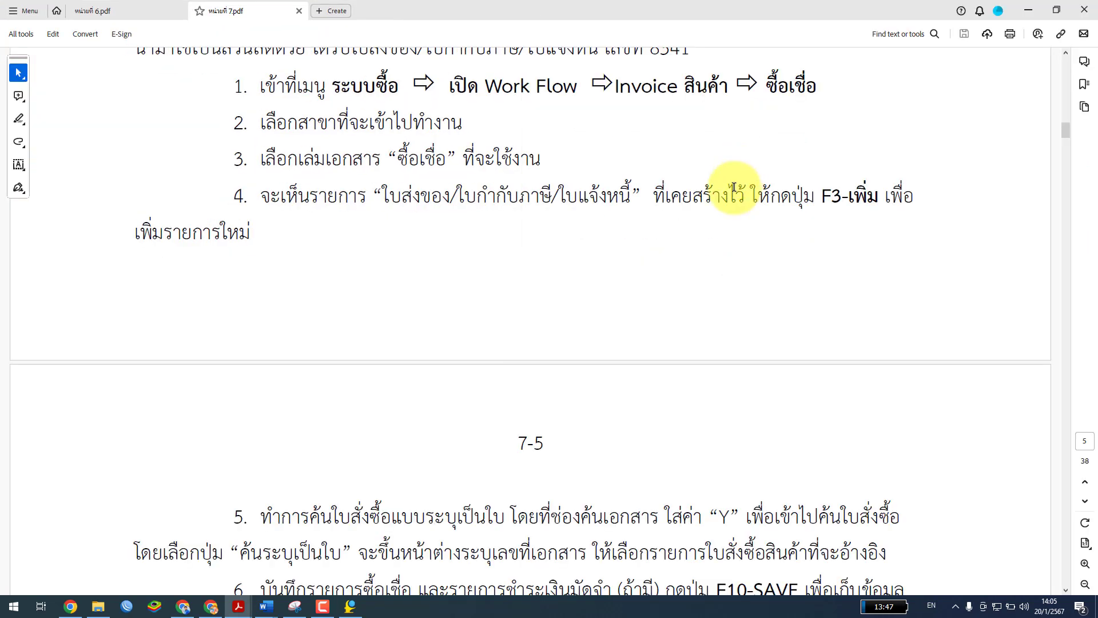
scroll(639, 385, up, 2)
scroll(637, 384, up, 7)
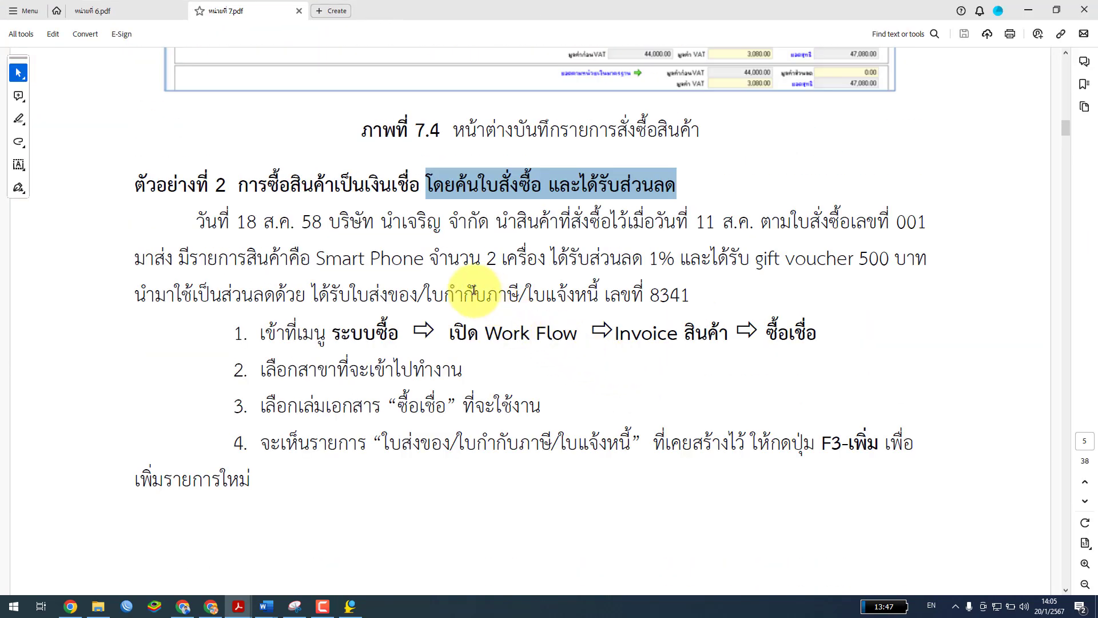
drag(551, 257, 918, 262)
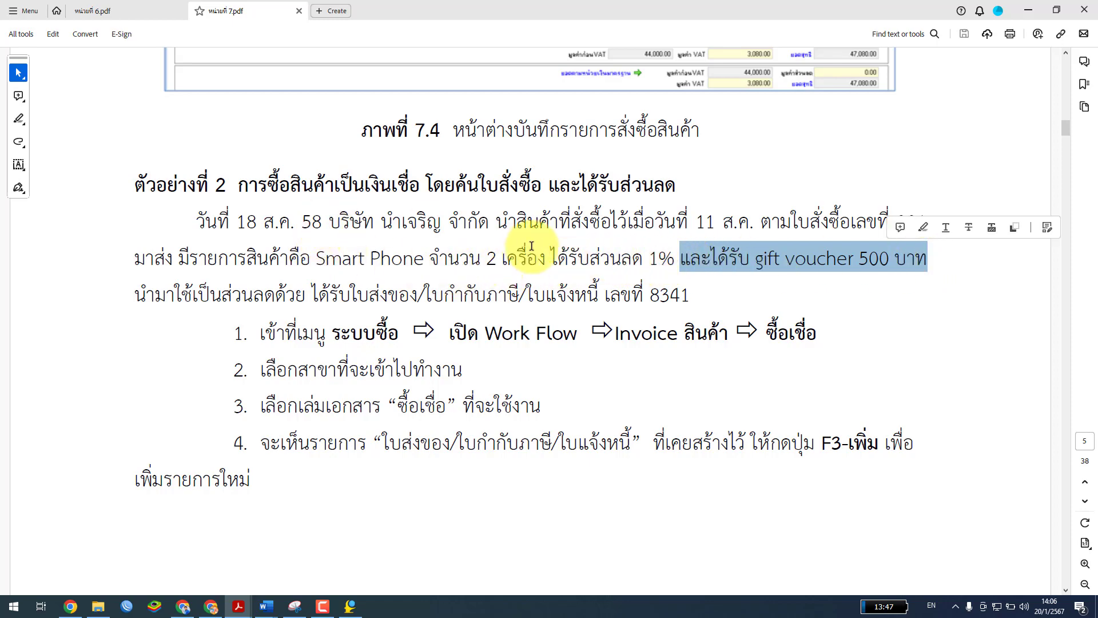
double_click(821, 8)
click(1028, 34)
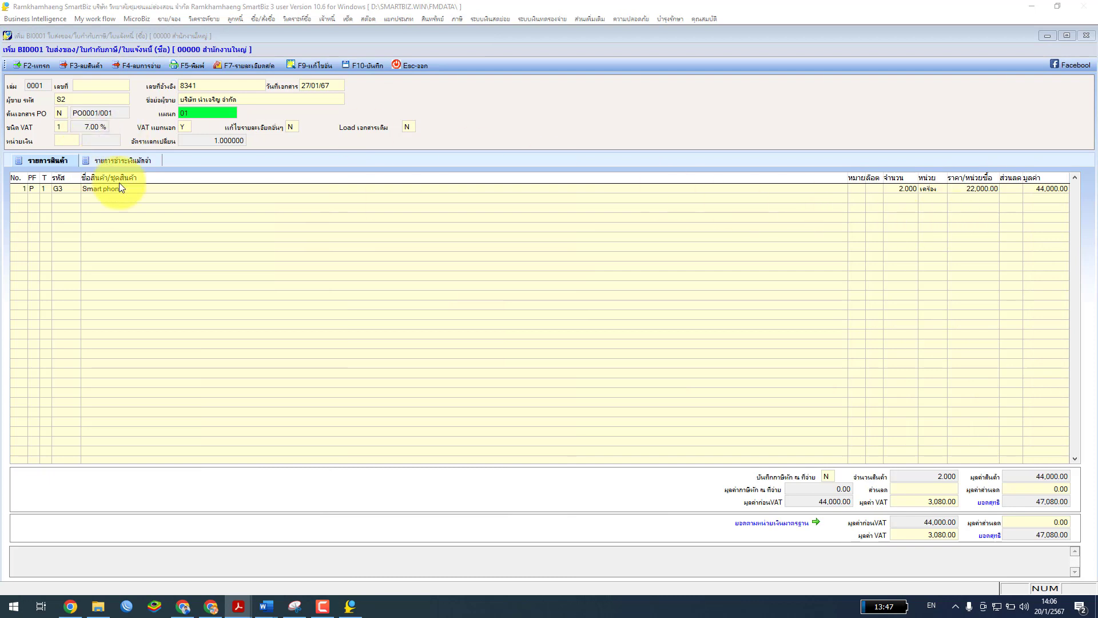
Give the Smart phone line a 1% discount, reducing its amount to 43,560.00
click(1012, 190)
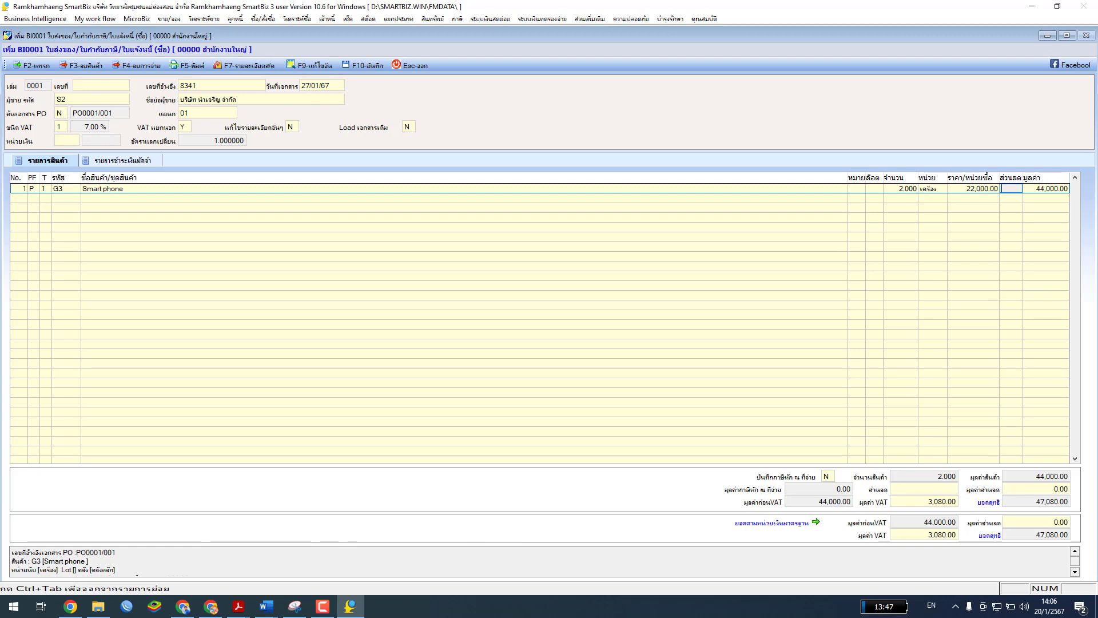
text(1%)
key(Return)
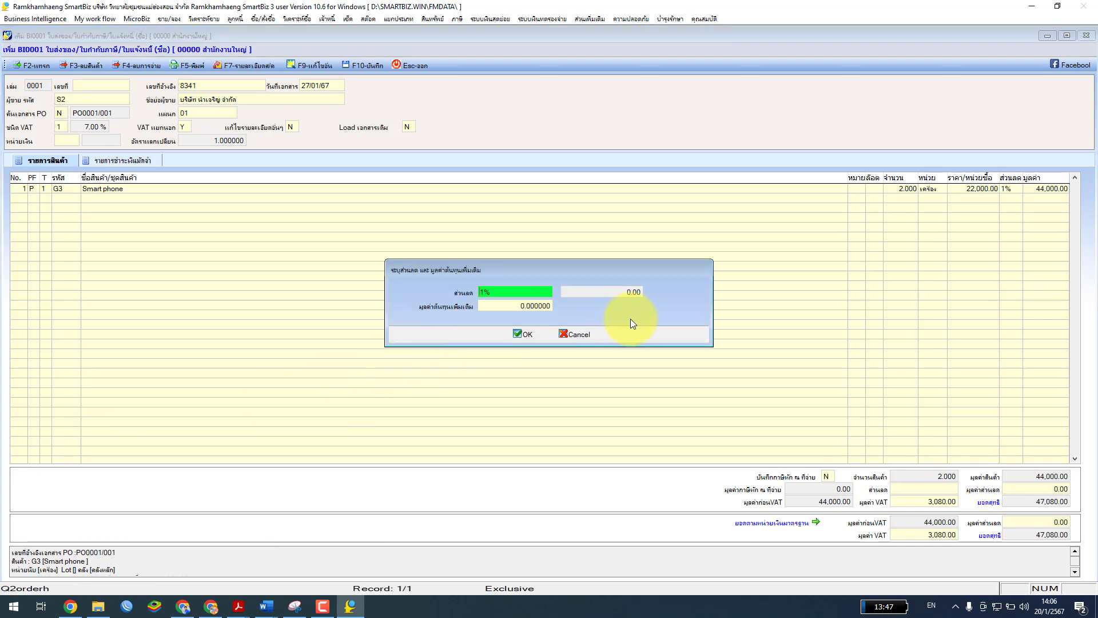
click(520, 335)
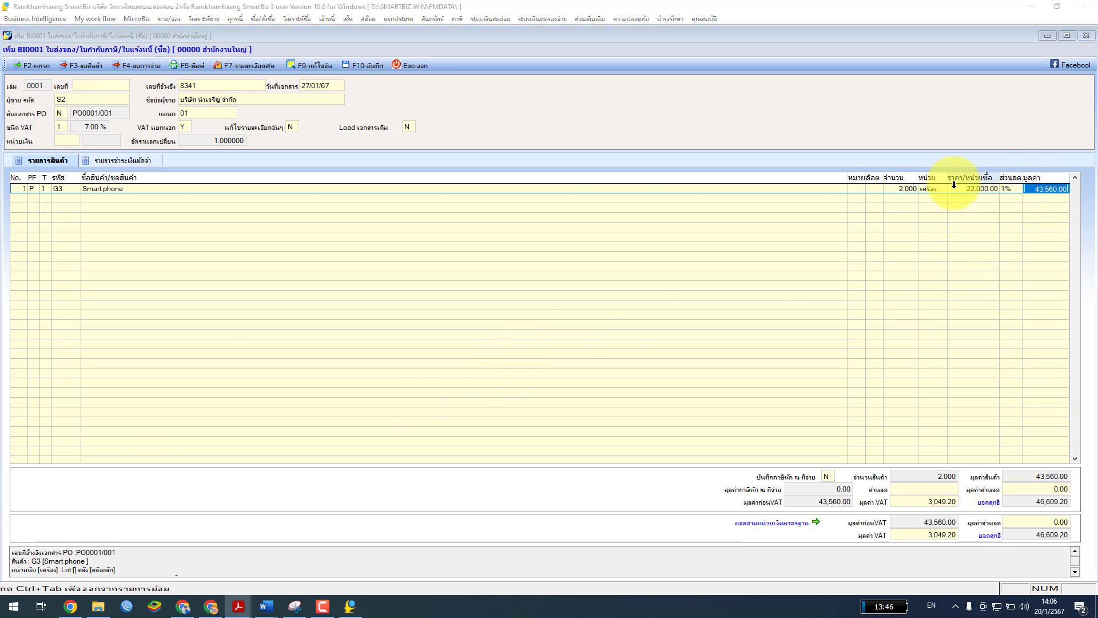
click(1066, 188)
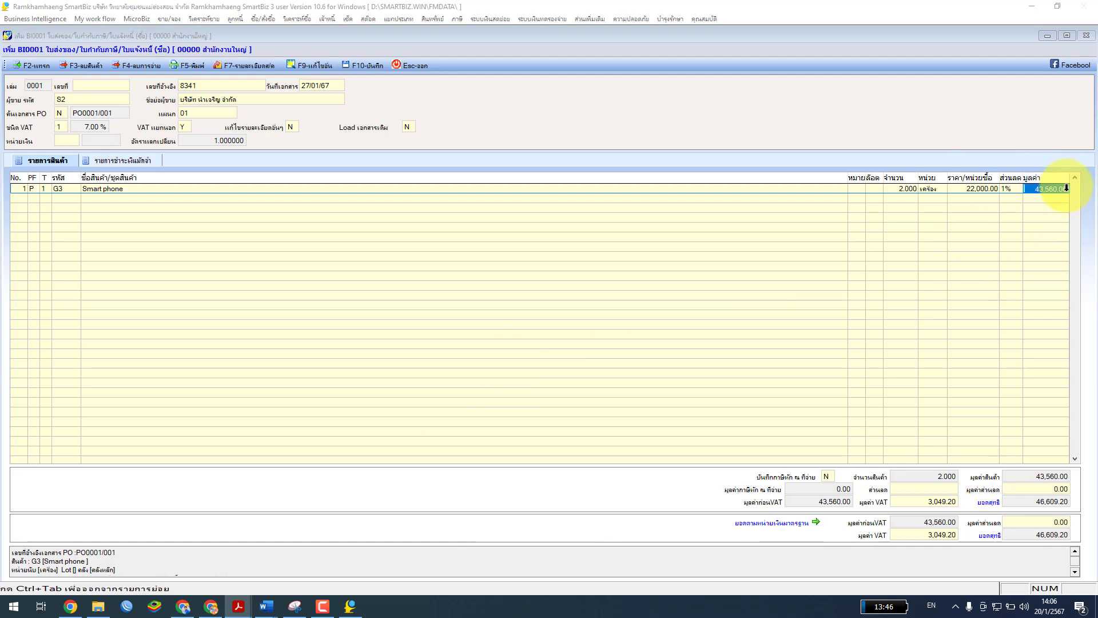
Apply a 500 bill discount, bringing the net total to 46,074.20
click(937, 489)
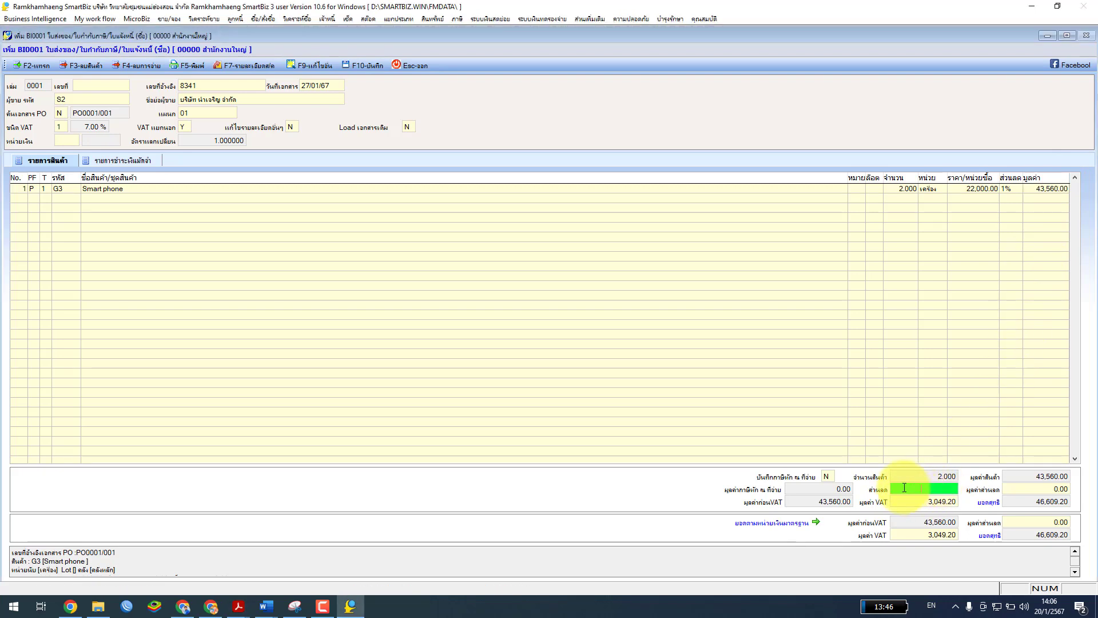
text(500)
key(Return)
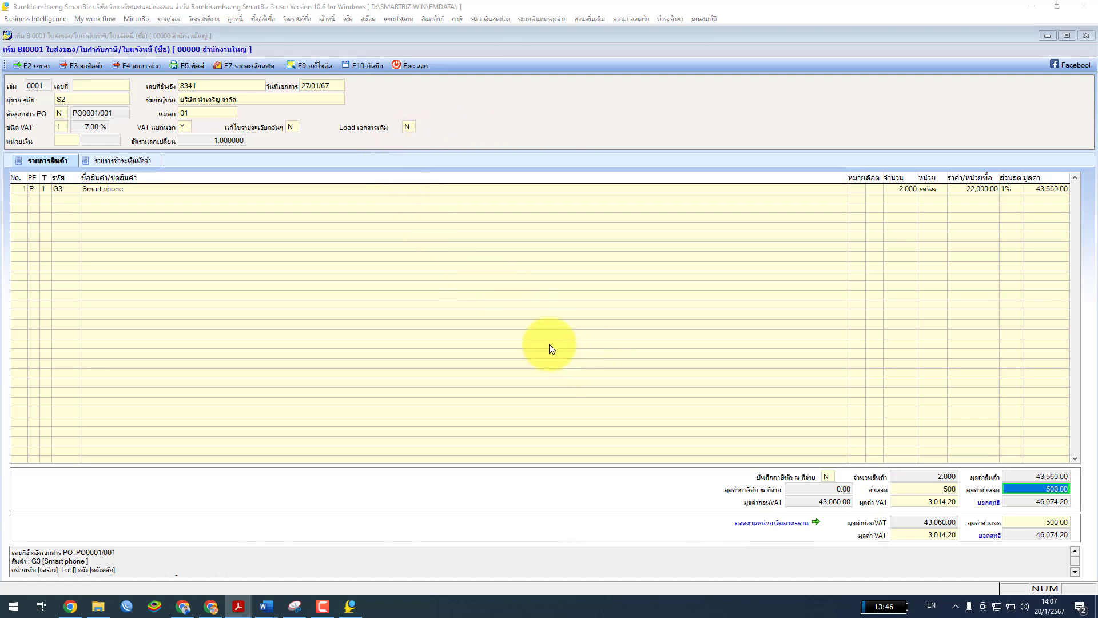
Save invoice 8341 as document 002 with its journal voucher, skip printing, and discard the blank entry
click(359, 66)
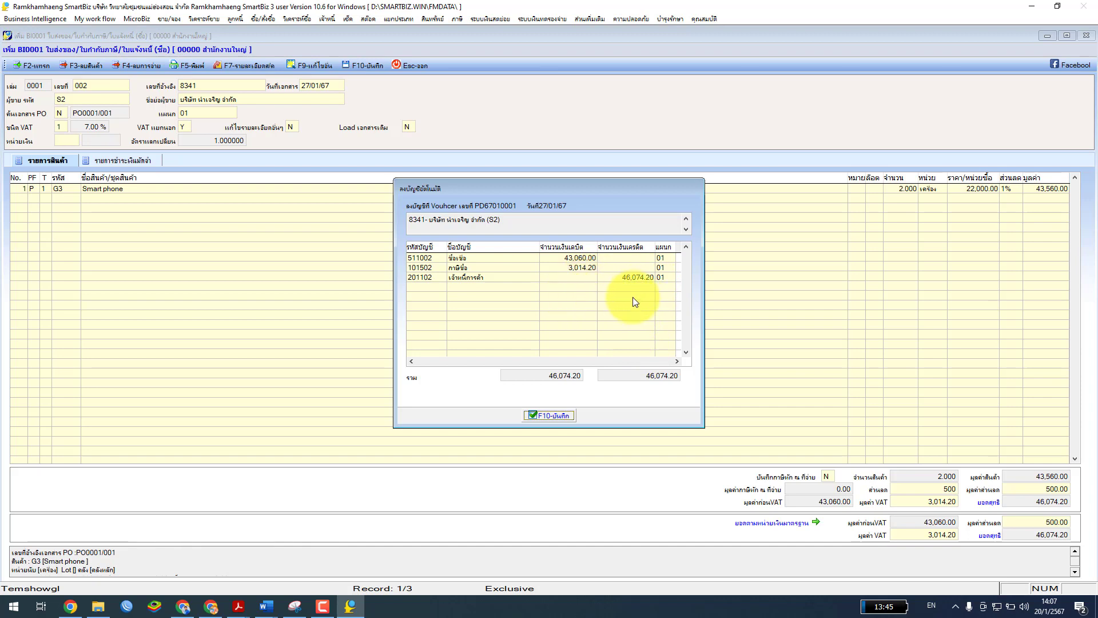
click(544, 417)
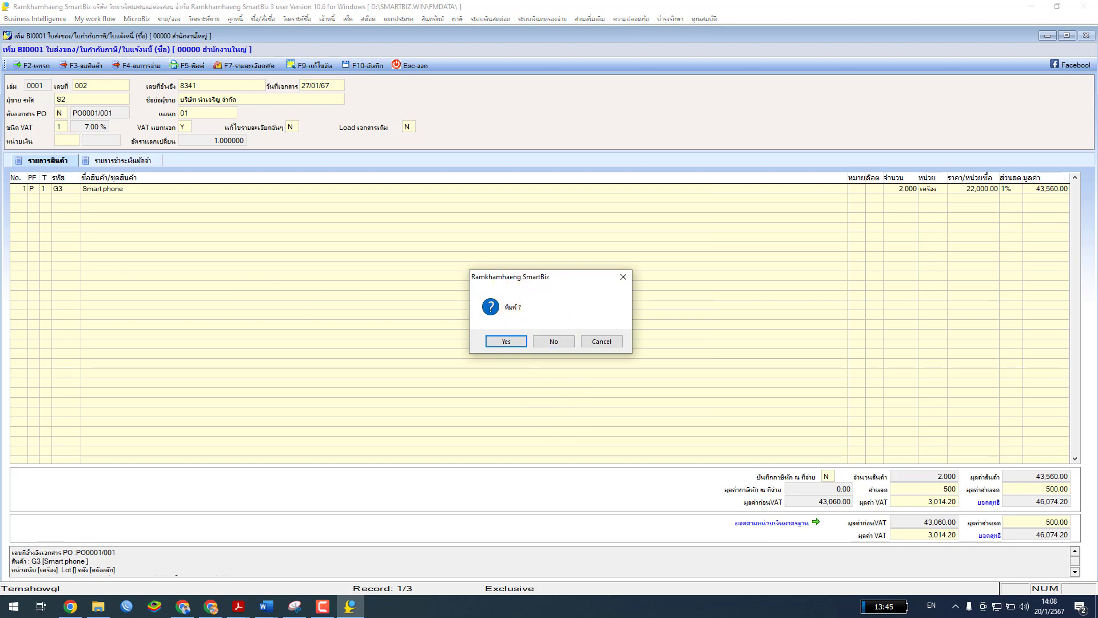
click(558, 342)
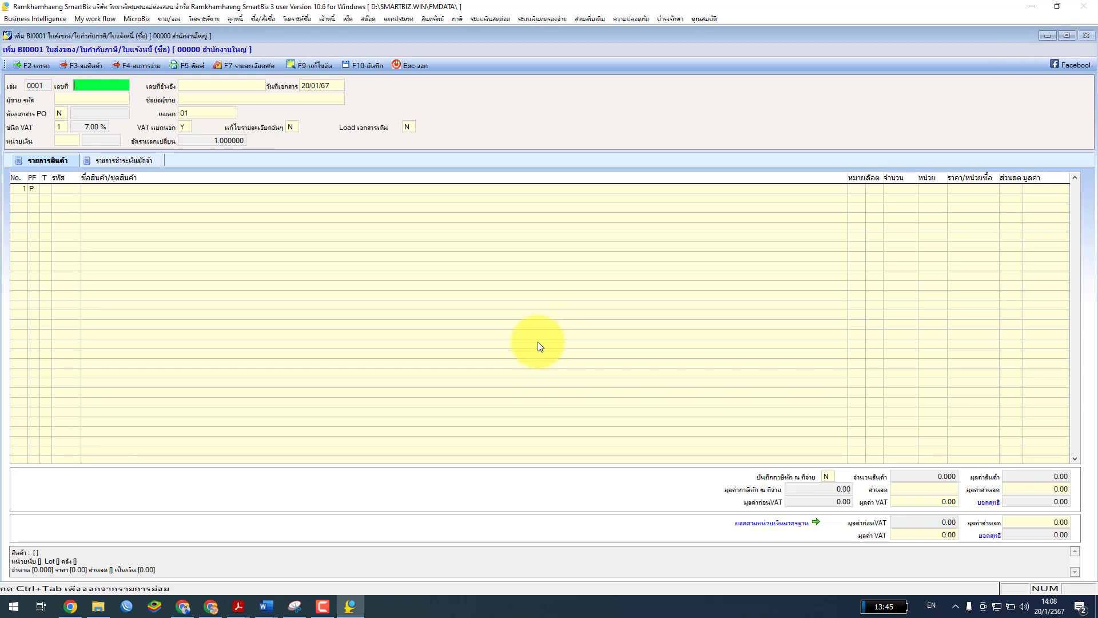
click(412, 65)
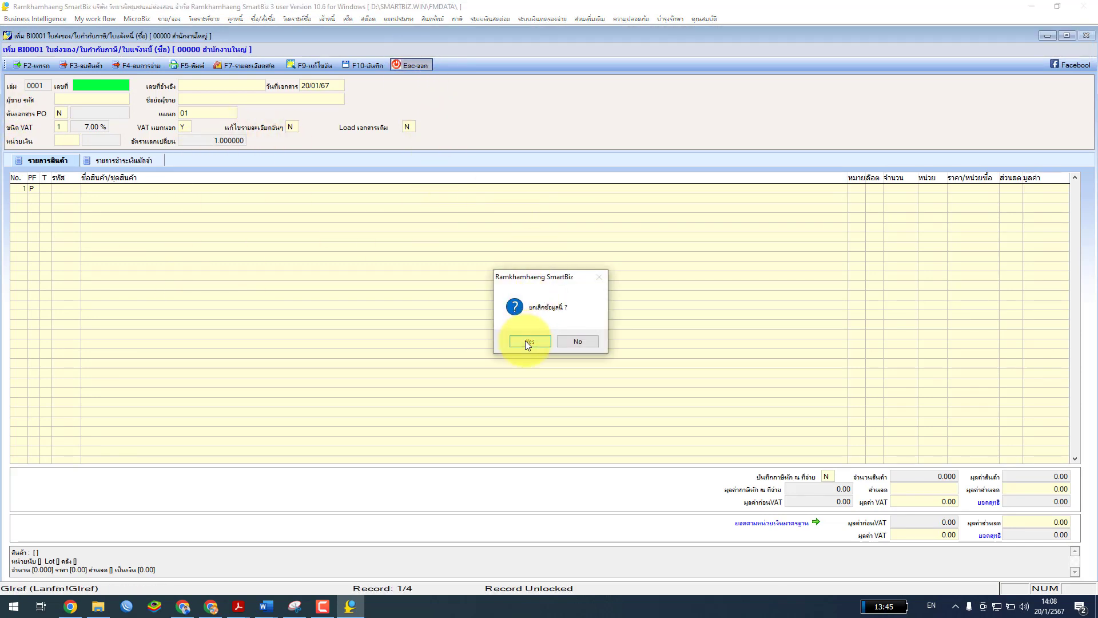
click(527, 341)
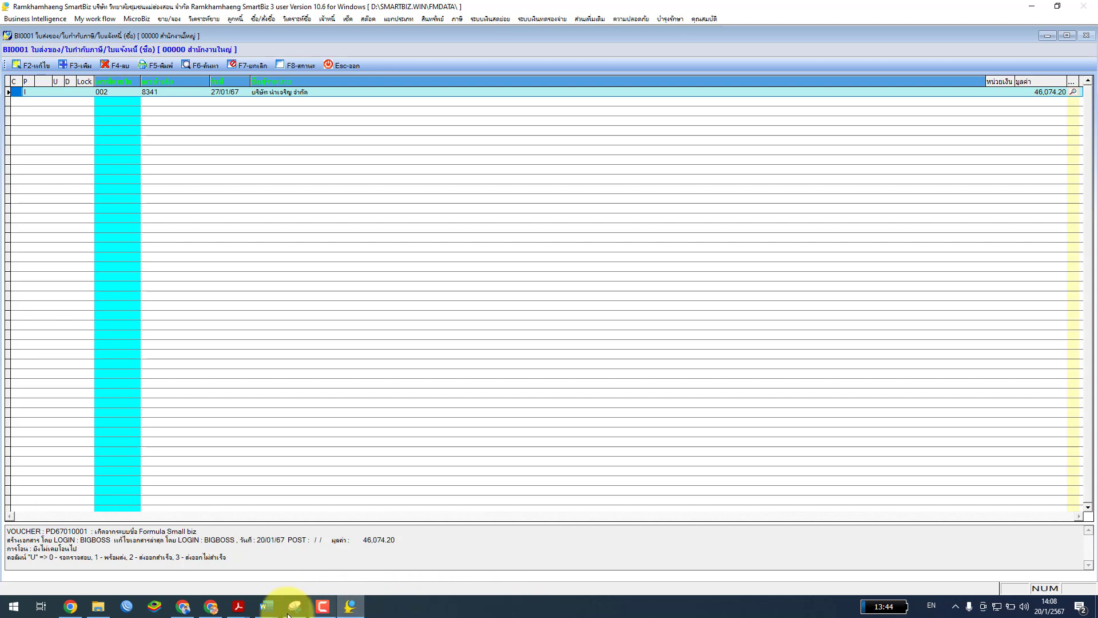
Switch to the ใบงาน หน่วยที่ 7-1 worksheet and scroll to task พ.ย.12, purchase order 002
mouse_move(267, 606)
click(406, 570)
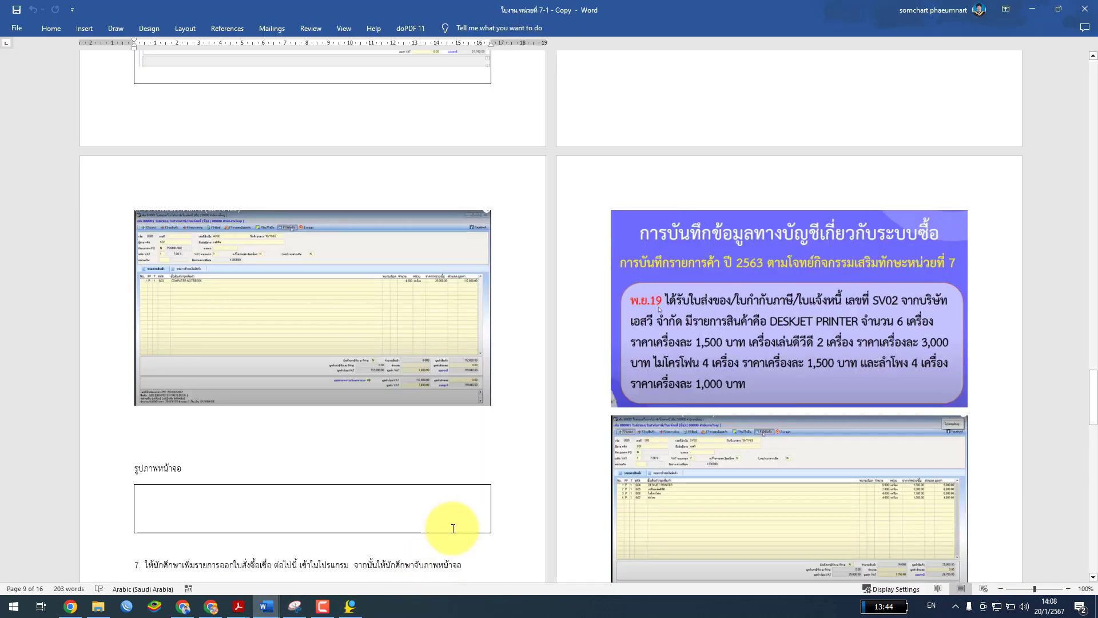
mouse_move(278, 612)
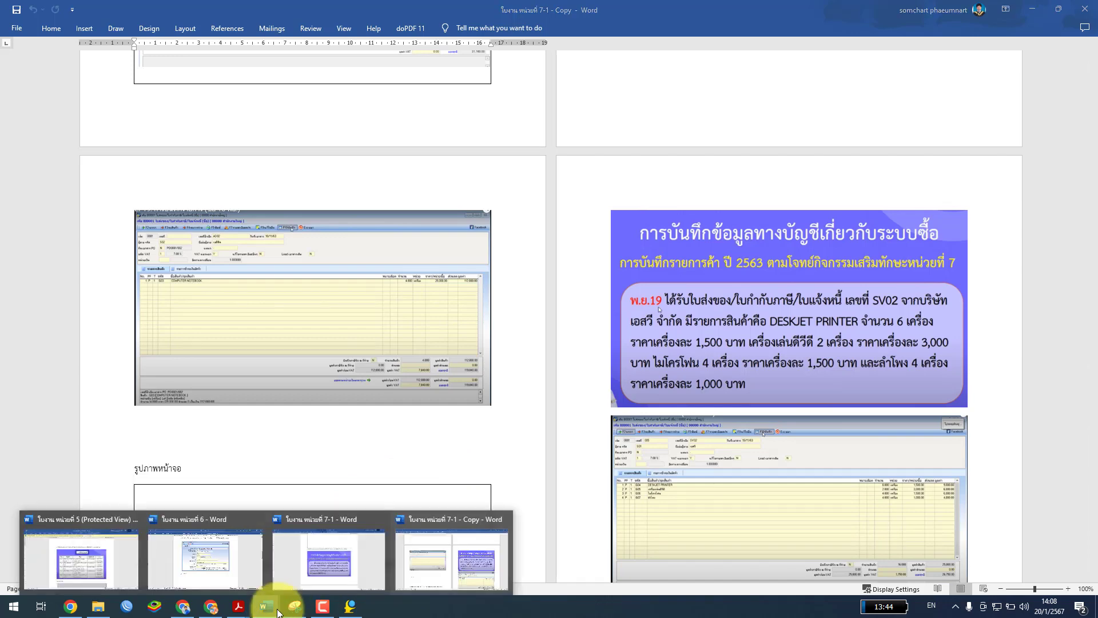
click(329, 558)
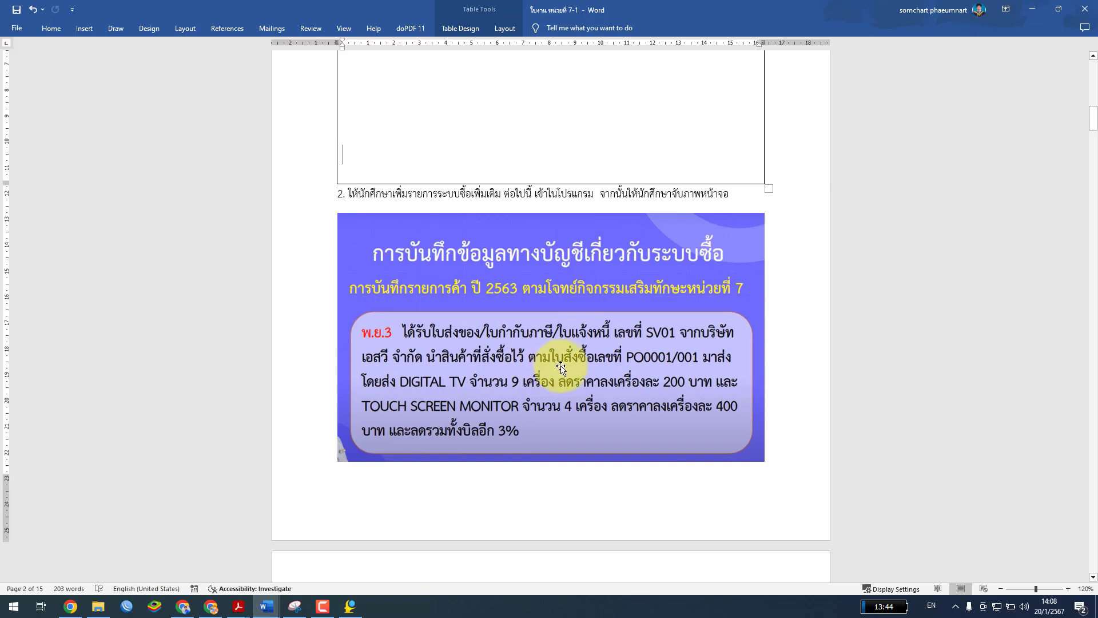
key(Return)
scroll(601, 238, up, 2)
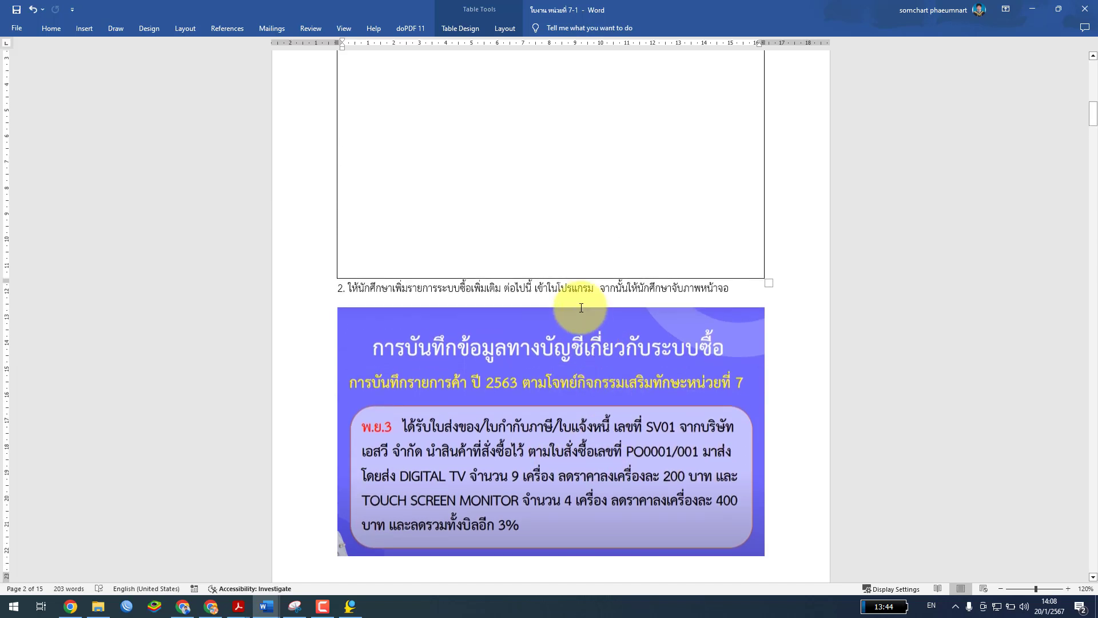
scroll(659, 400, down, 2)
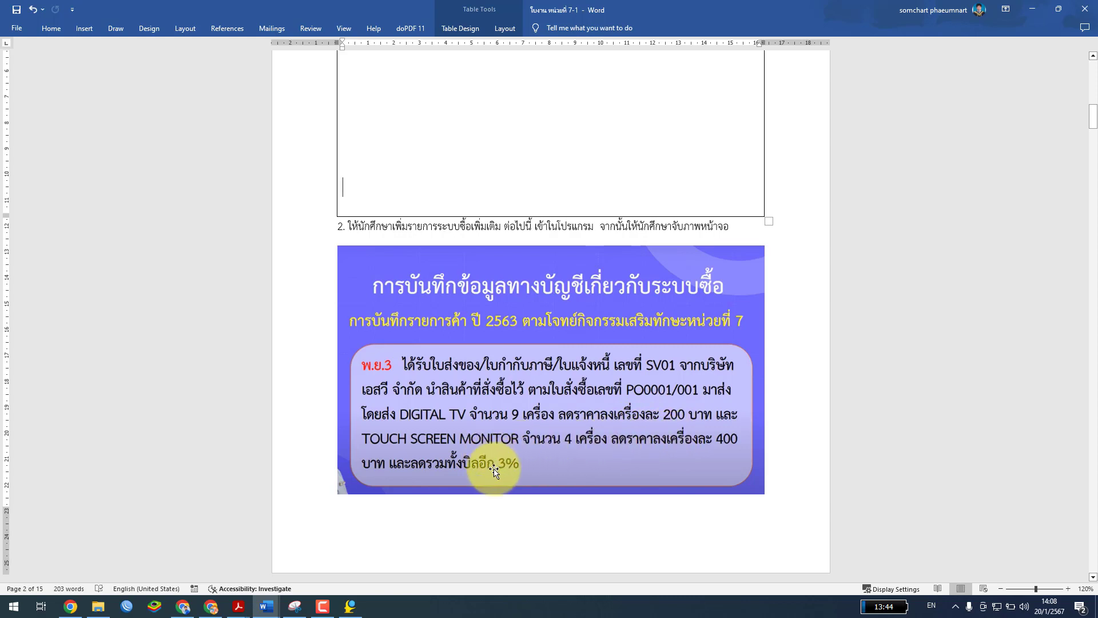
scroll(517, 463, down, 10)
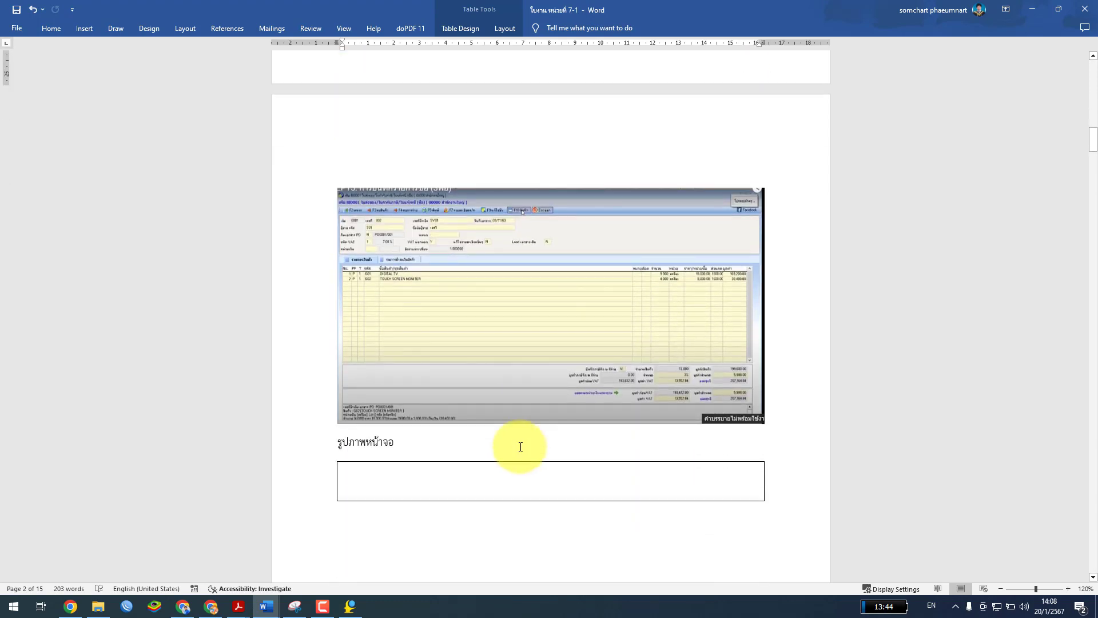
scroll(521, 446, down, 10)
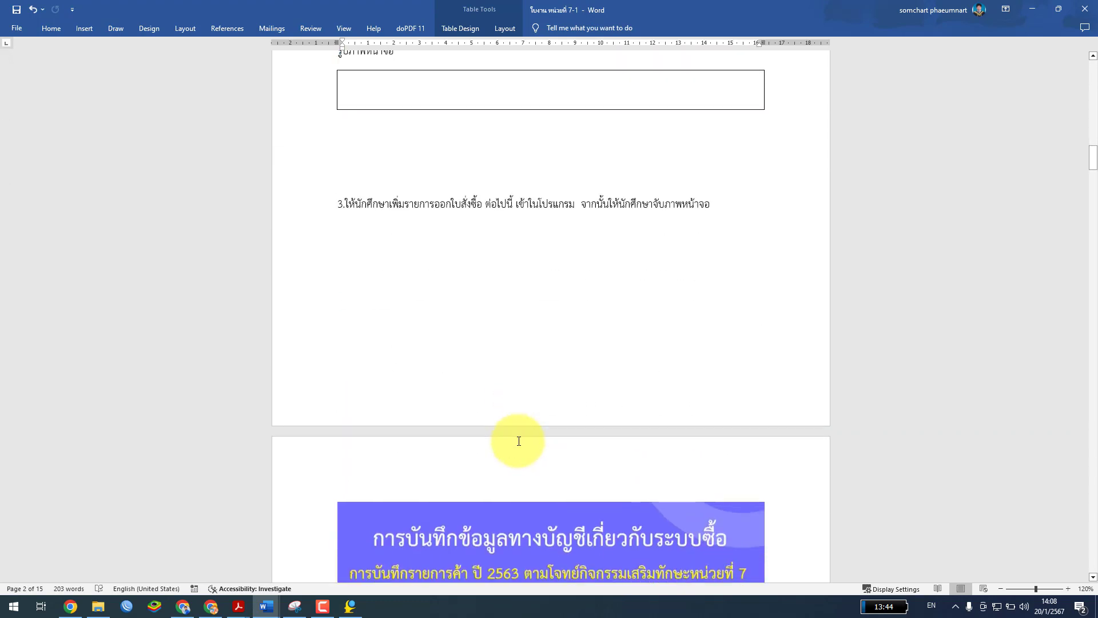
scroll(519, 439, down, 4)
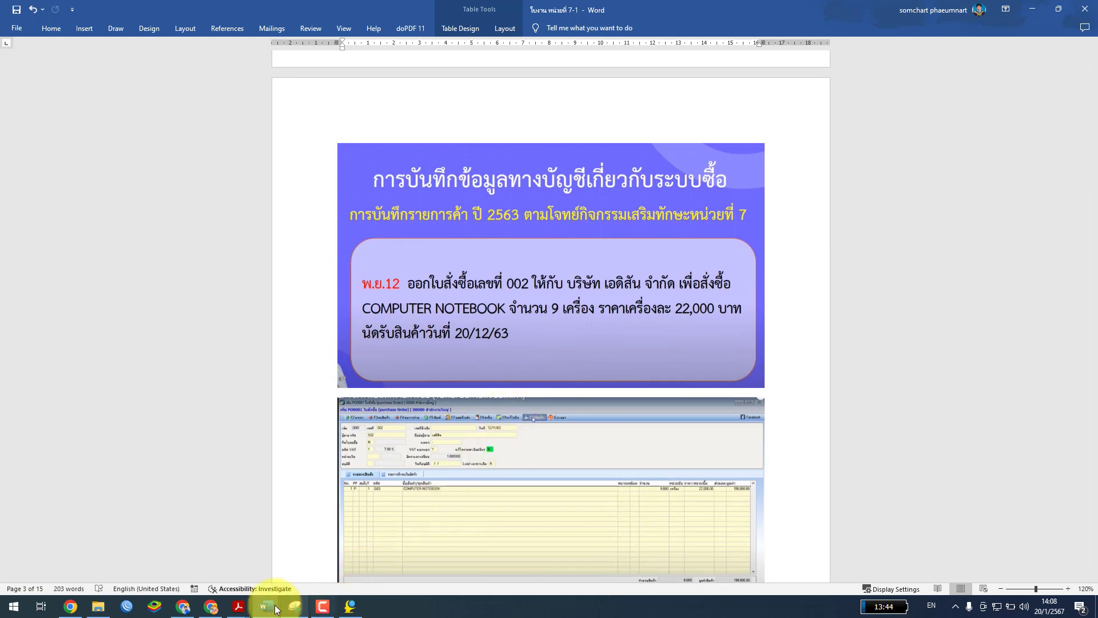
Bring the chapter 7 PDF up full-screen and scroll to page 7-6, Example 3
click(277, 573)
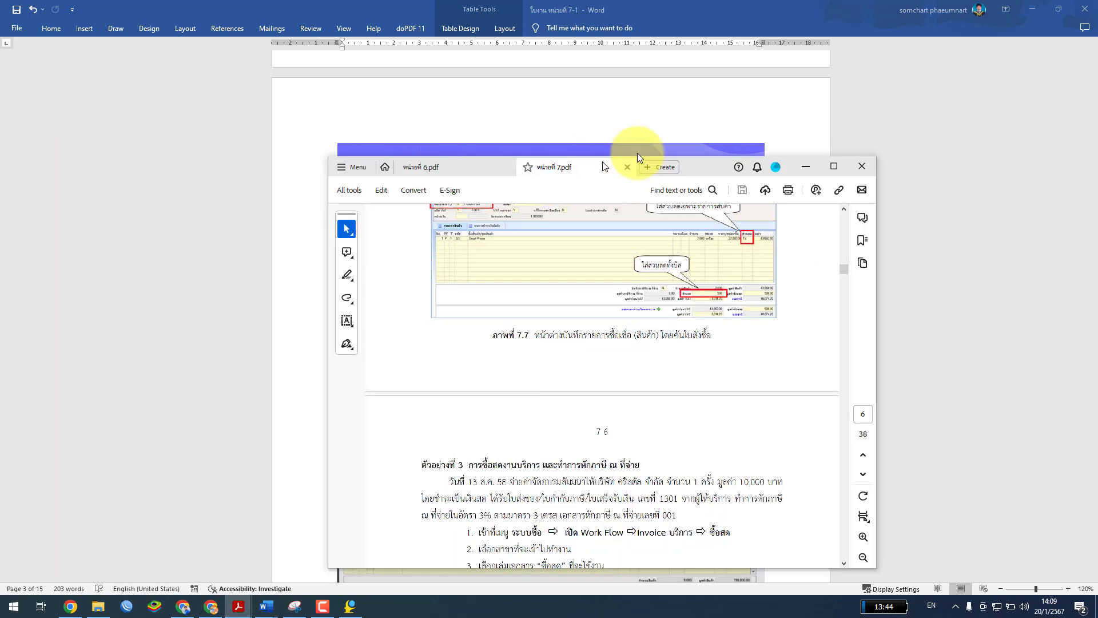
click(734, 101)
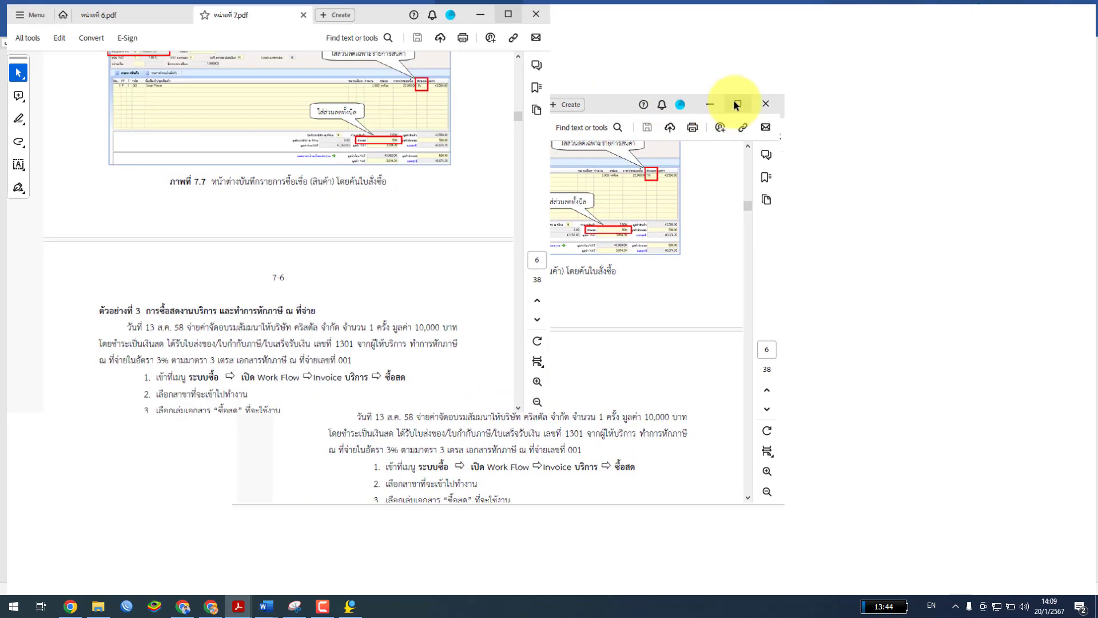
scroll(599, 386, down, 5)
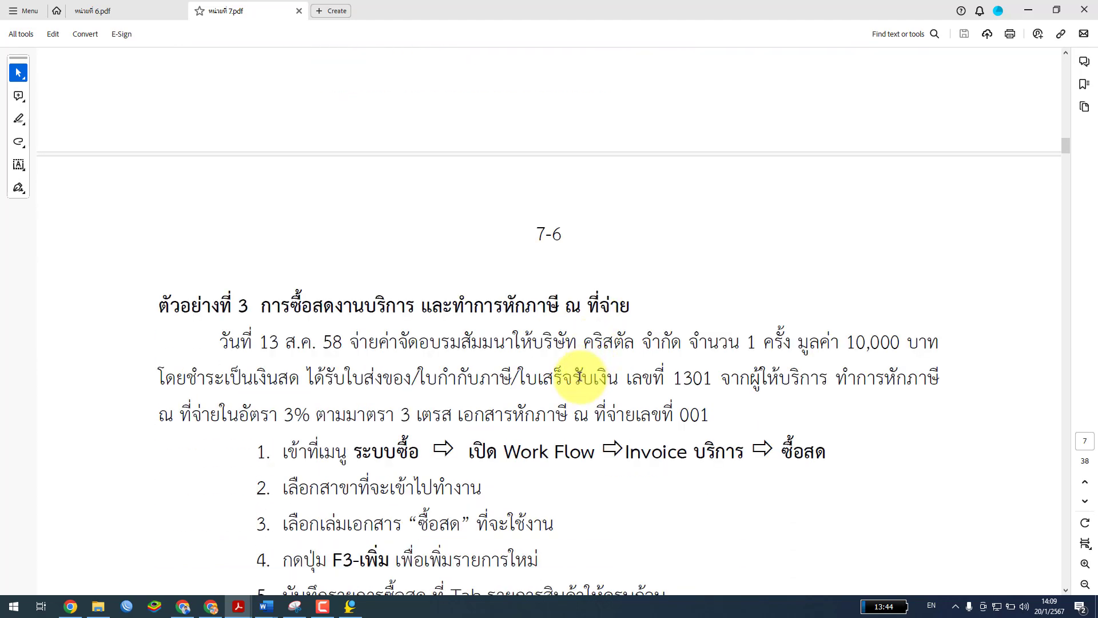
scroll(579, 377, down, 3)
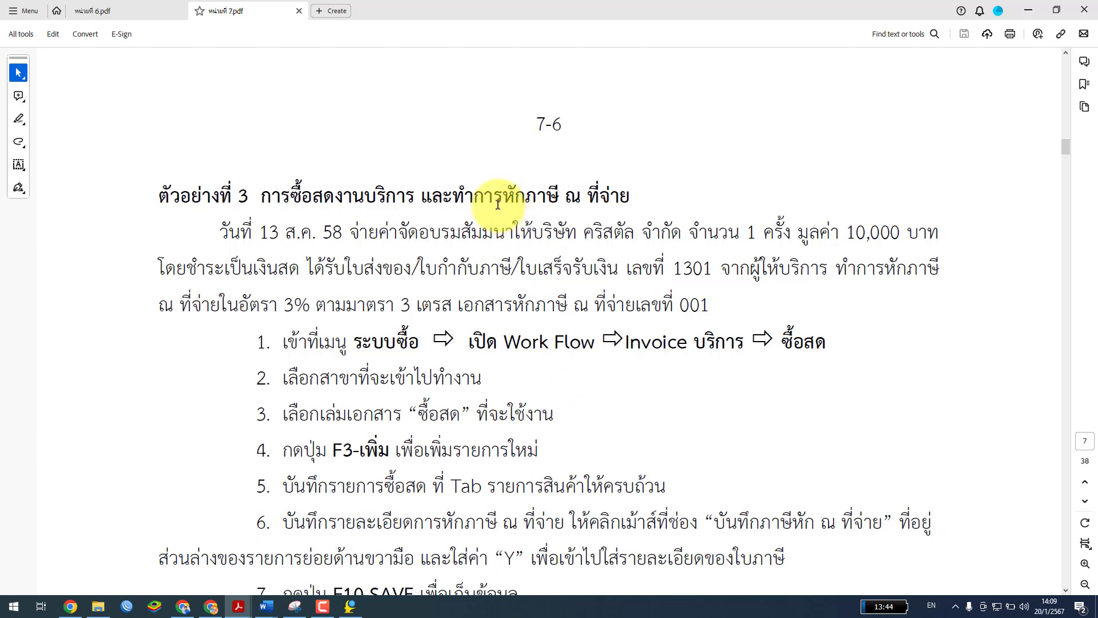
scroll(476, 211, down, 1)
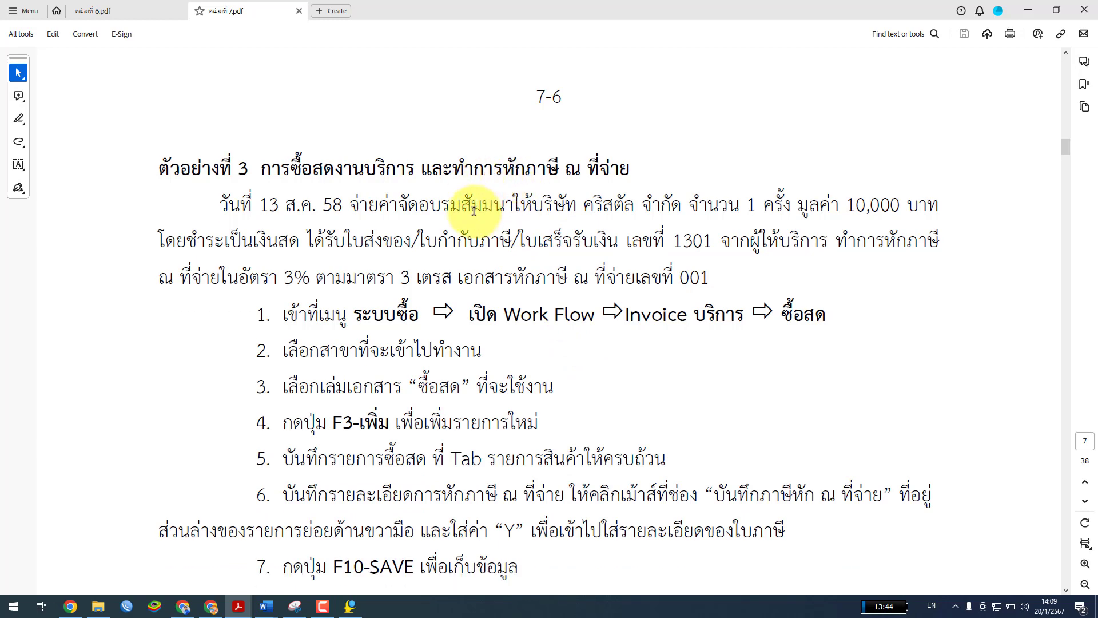
scroll(471, 210, down, 1)
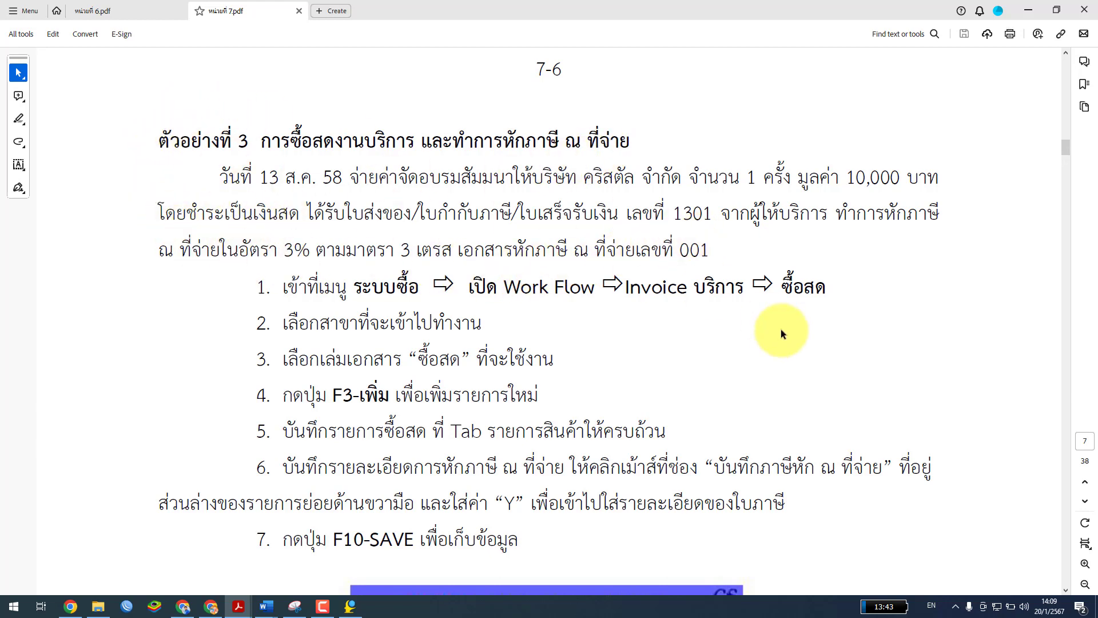
Zoom Example 3's cash service purchase with 3% withholding tax to about 197%
click(1083, 565)
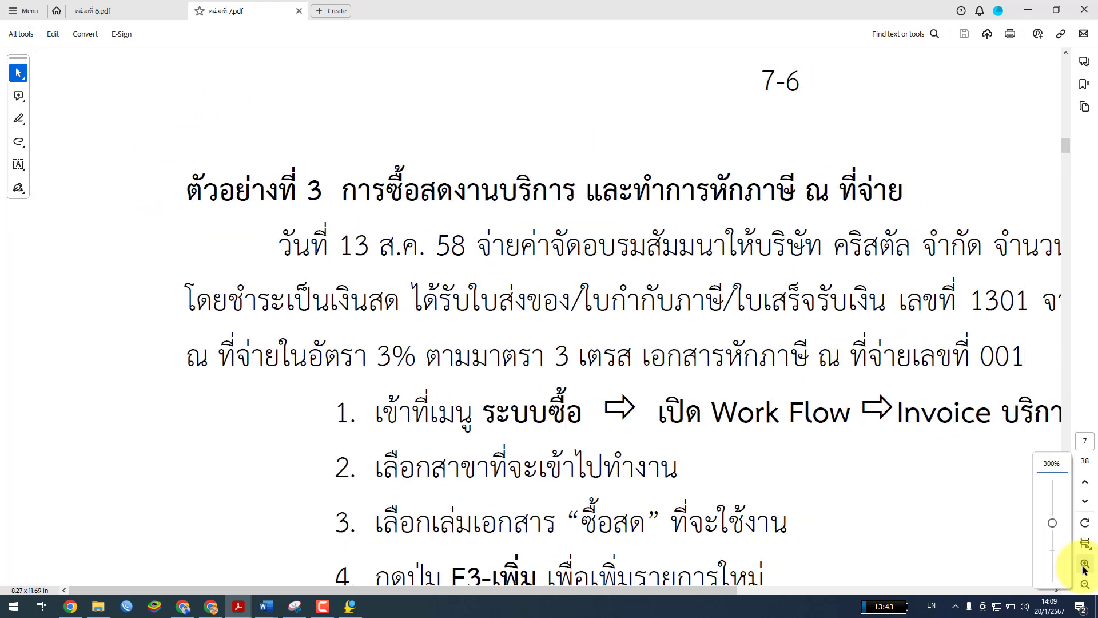
drag(698, 592, 789, 610)
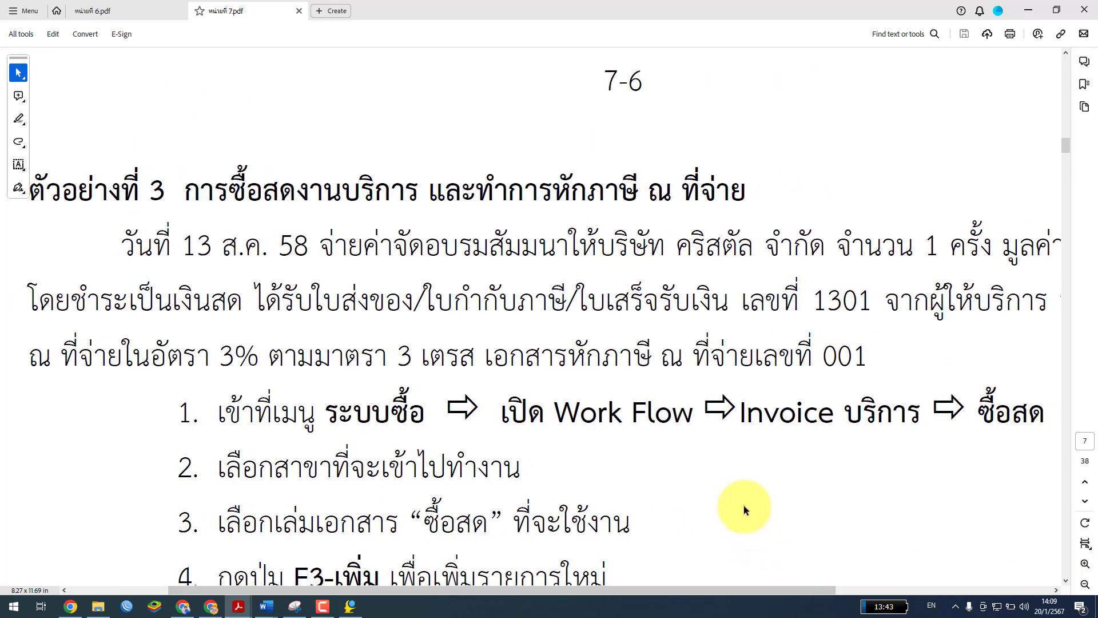
scroll(744, 506, down, 2)
scroll(744, 505, up, 2)
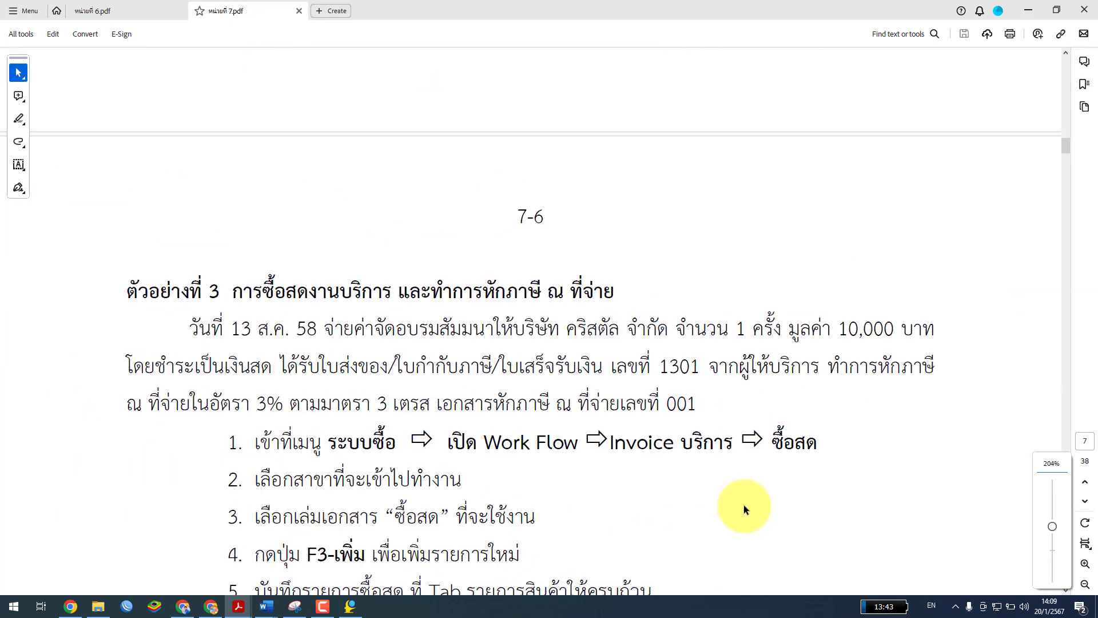
click(1086, 584)
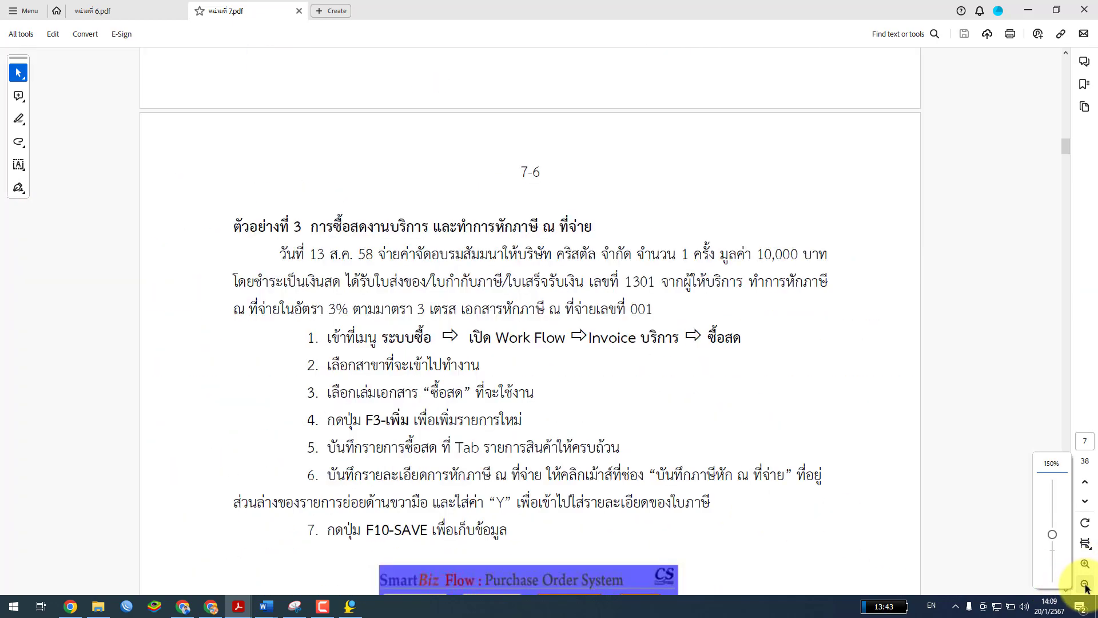
click(1085, 565)
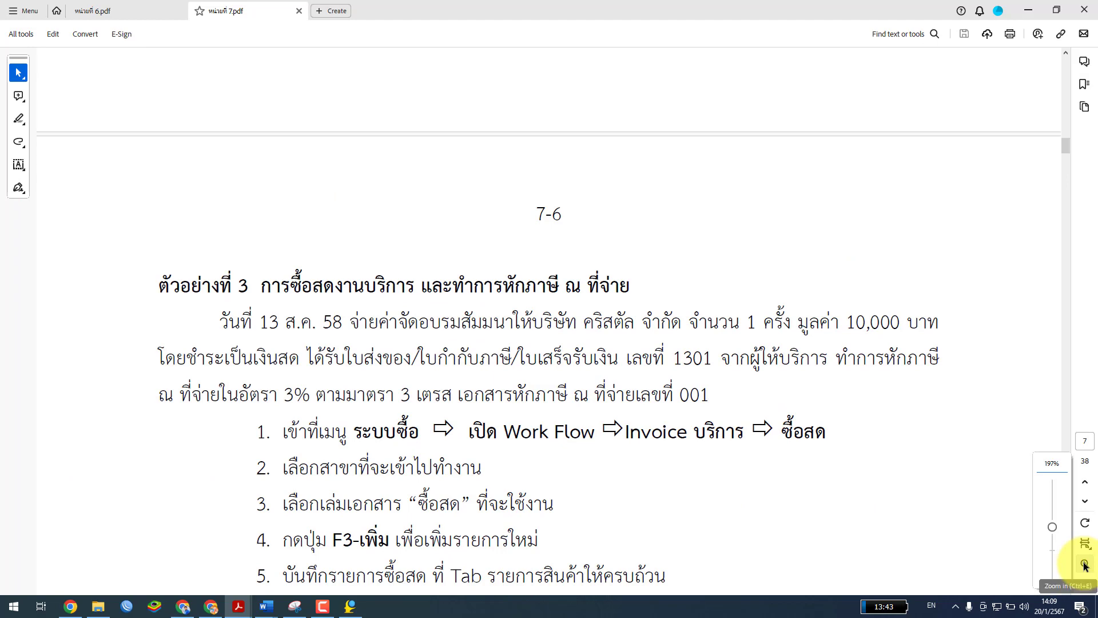
click(1085, 565)
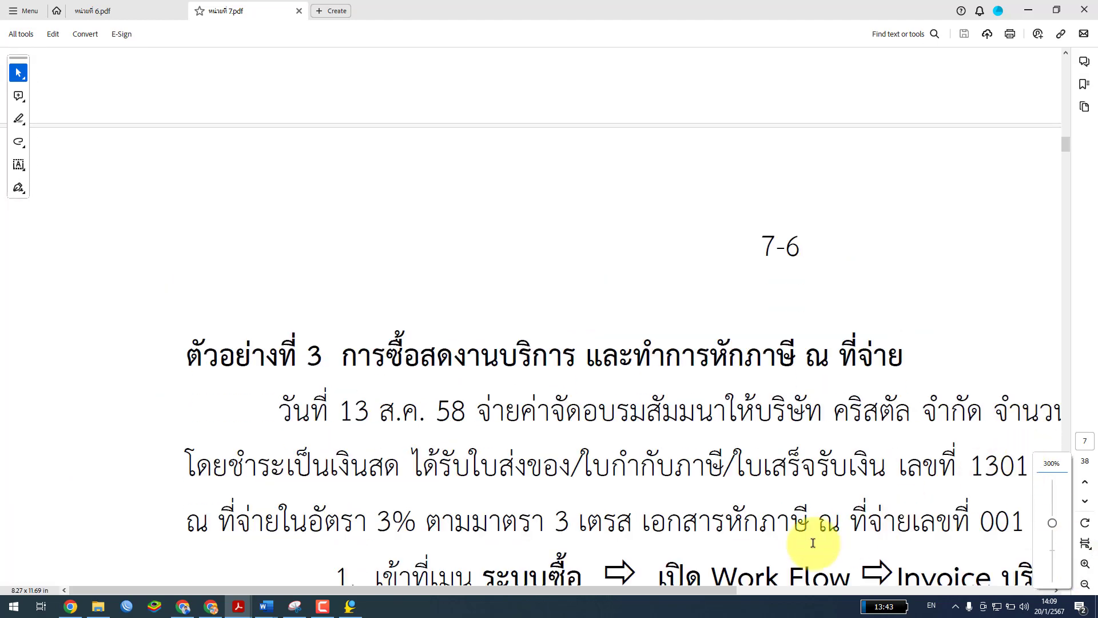
drag(702, 590, 793, 603)
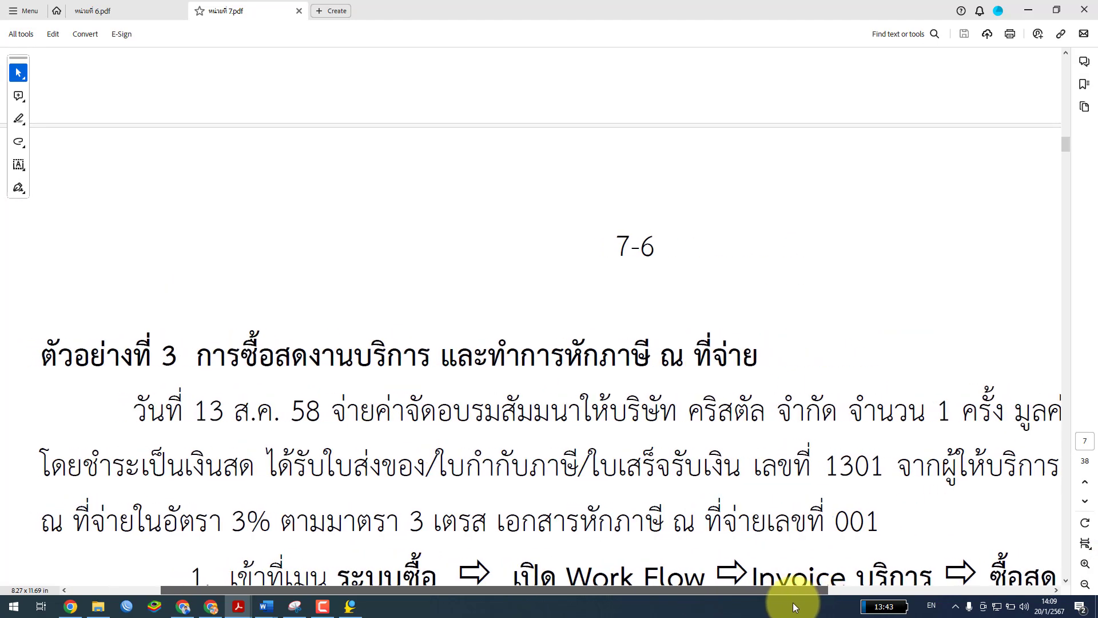
click(1086, 584)
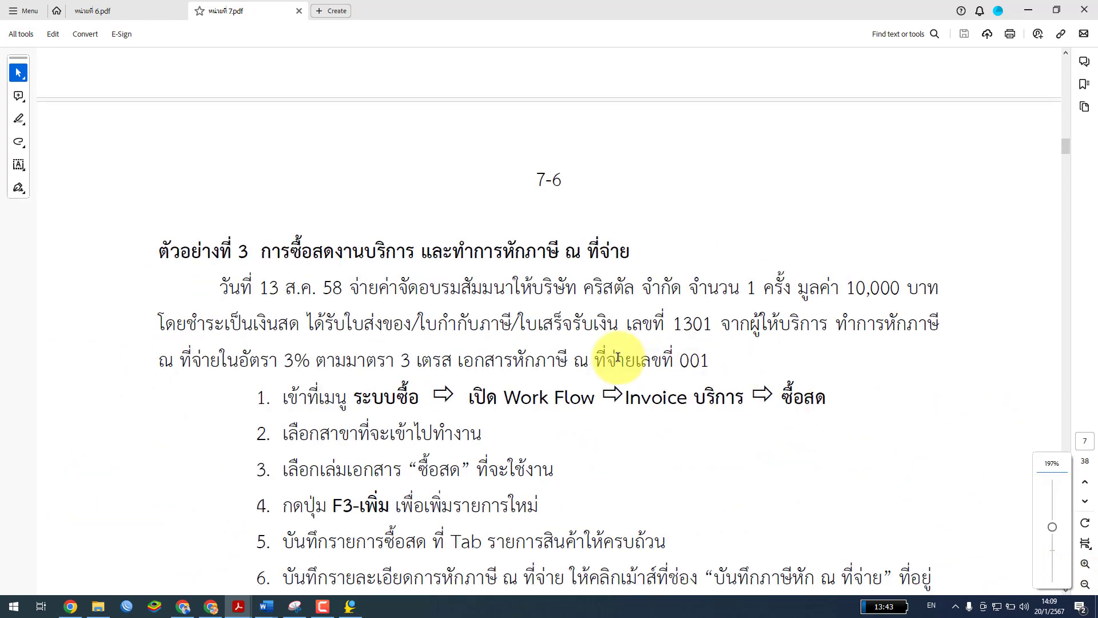
scroll(408, 294, down, 2)
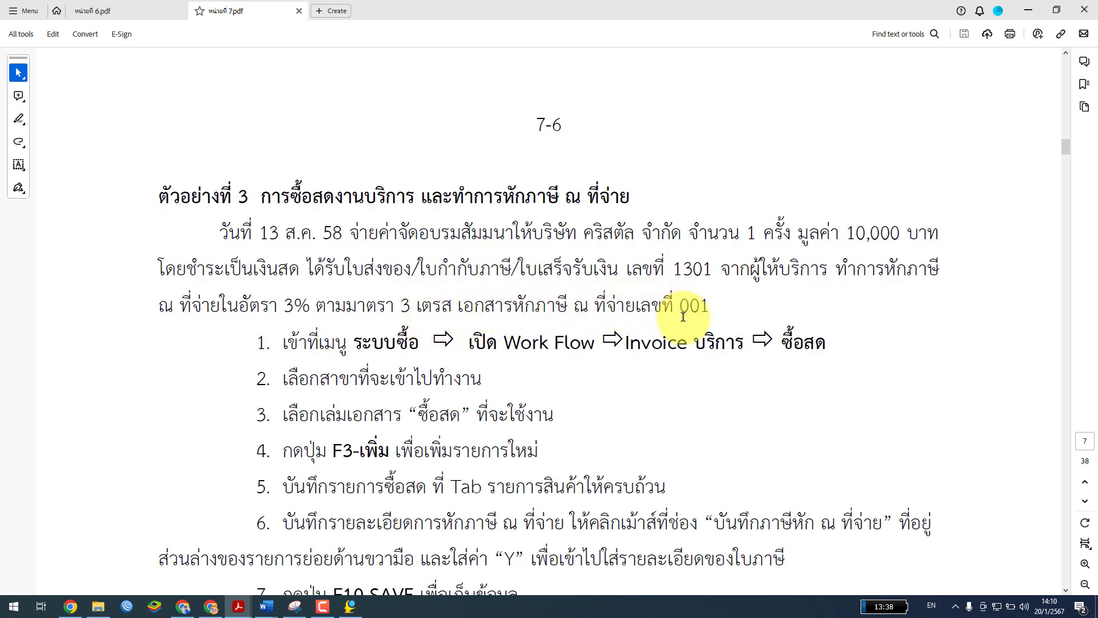
Scroll the PDF guide past Example 3's steps 1–7 down to Figure 7.8
scroll(683, 271, down, 3)
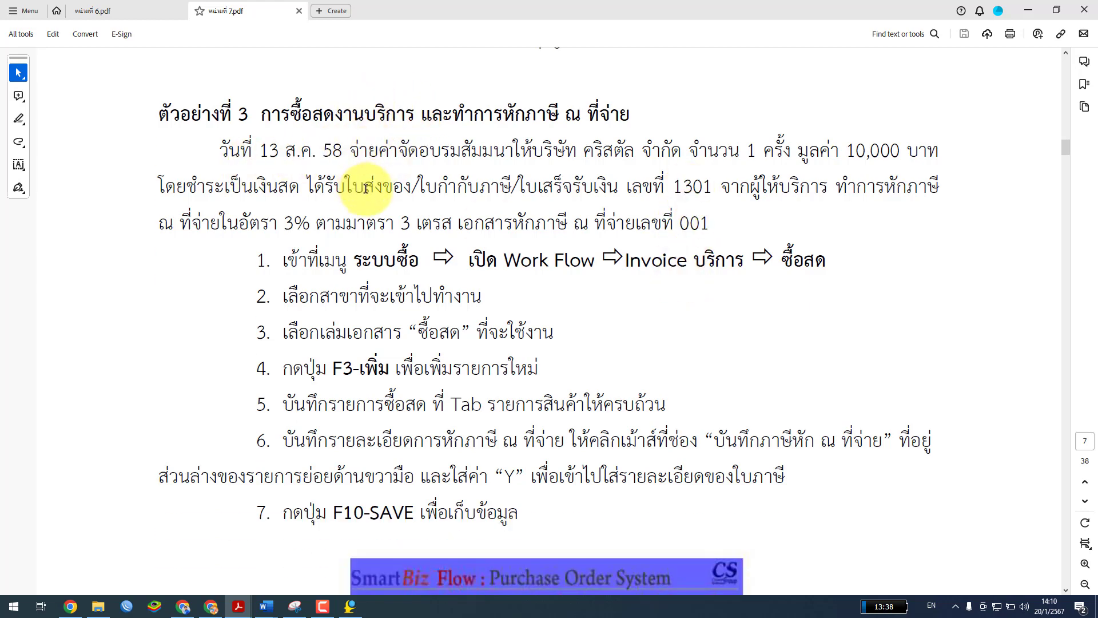
scroll(343, 180, down, 3)
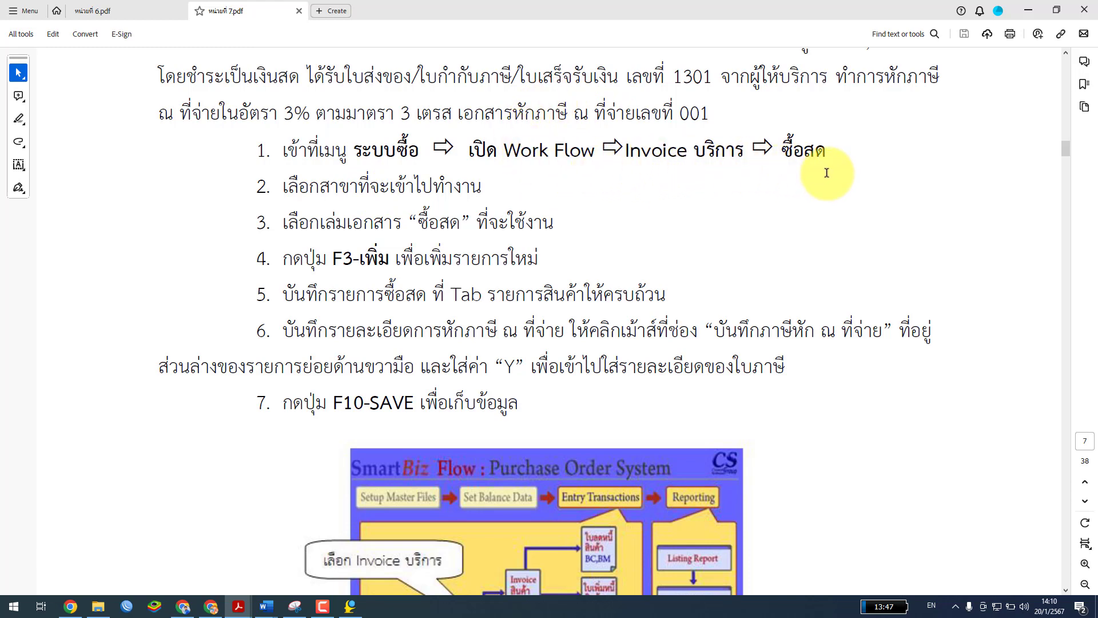
scroll(786, 207, down, 2)
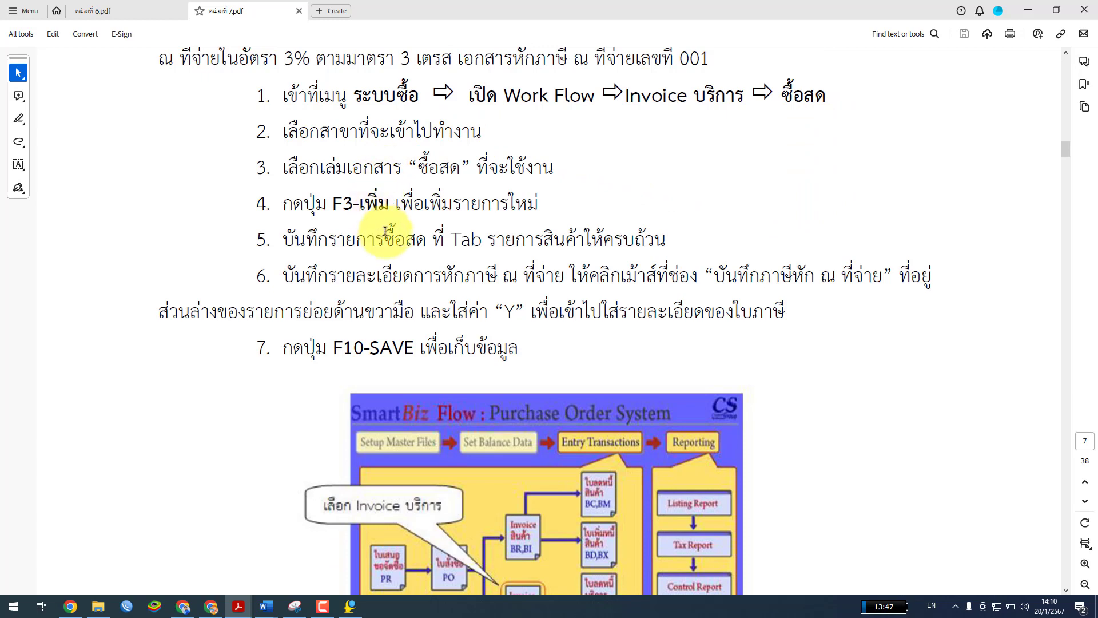
scroll(409, 240, down, 4)
scroll(413, 244, down, 1)
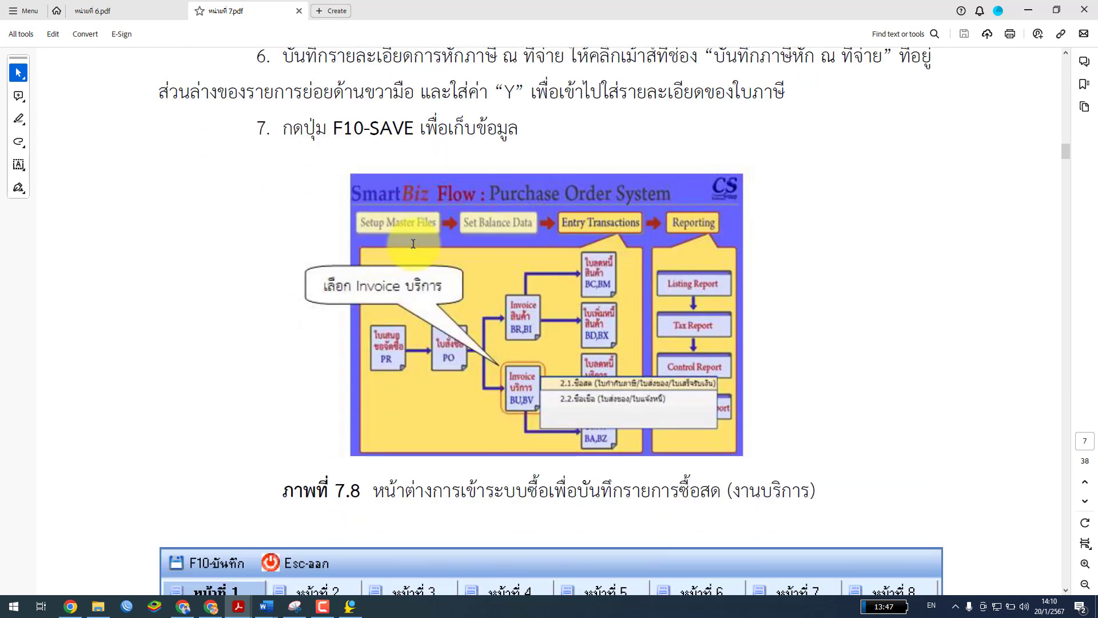
scroll(413, 243, down, 1)
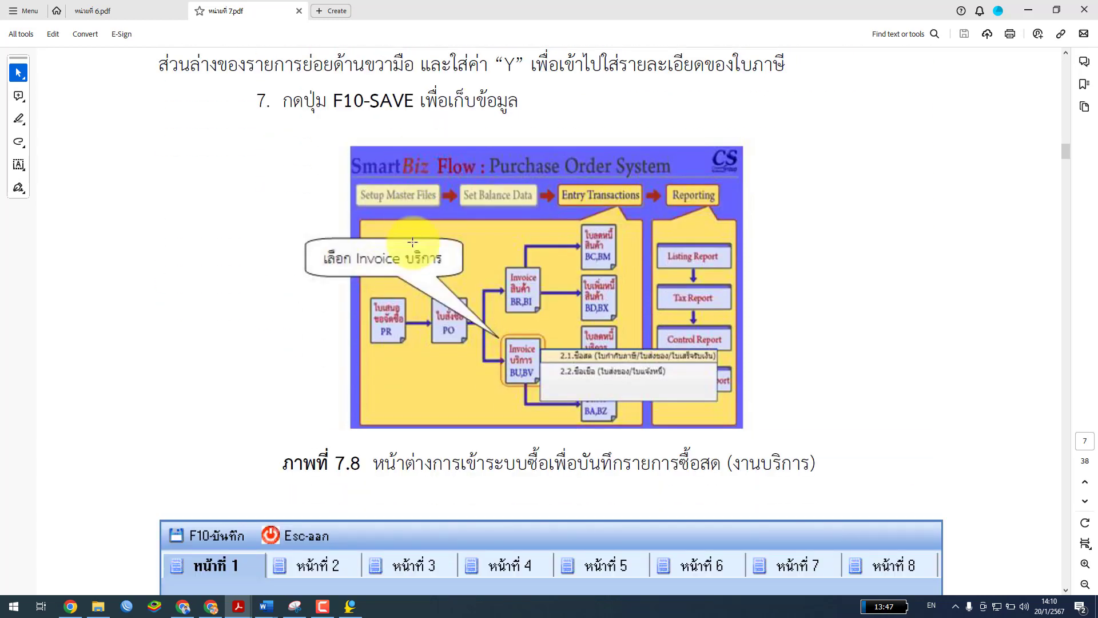
Switch to SmartBiz, close the BI0001 document list and return to the purchase flow diagram
click(351, 607)
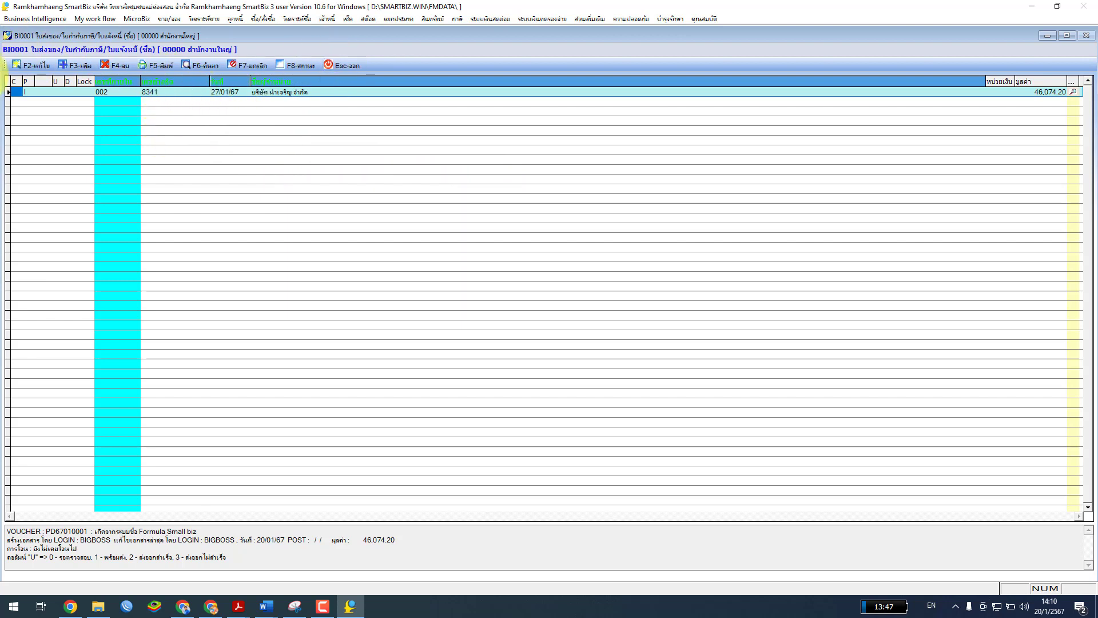
click(342, 64)
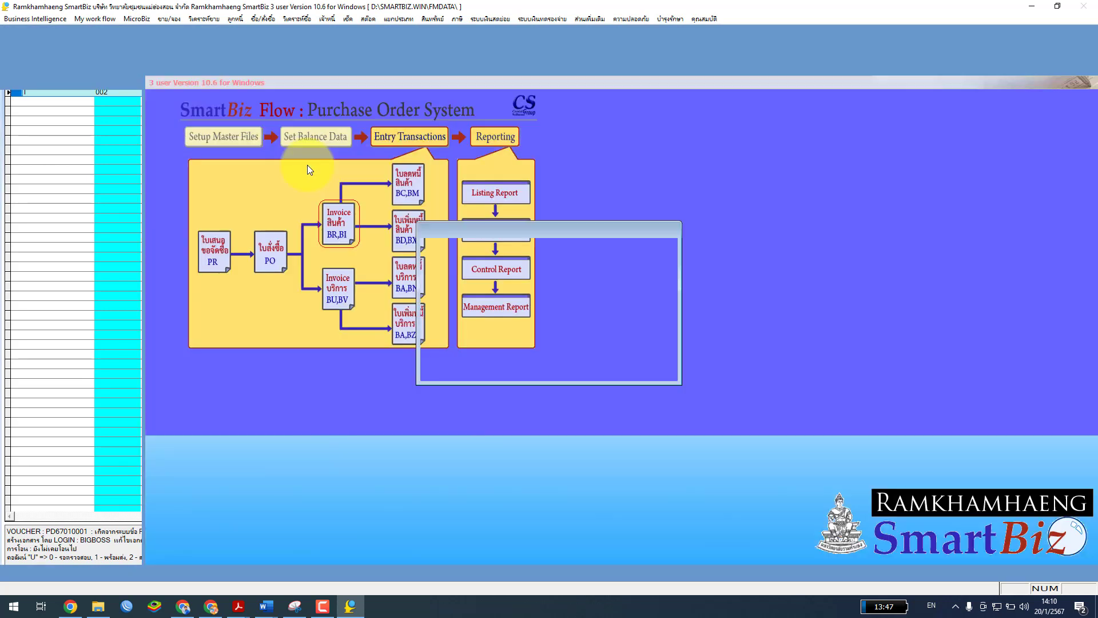
click(568, 372)
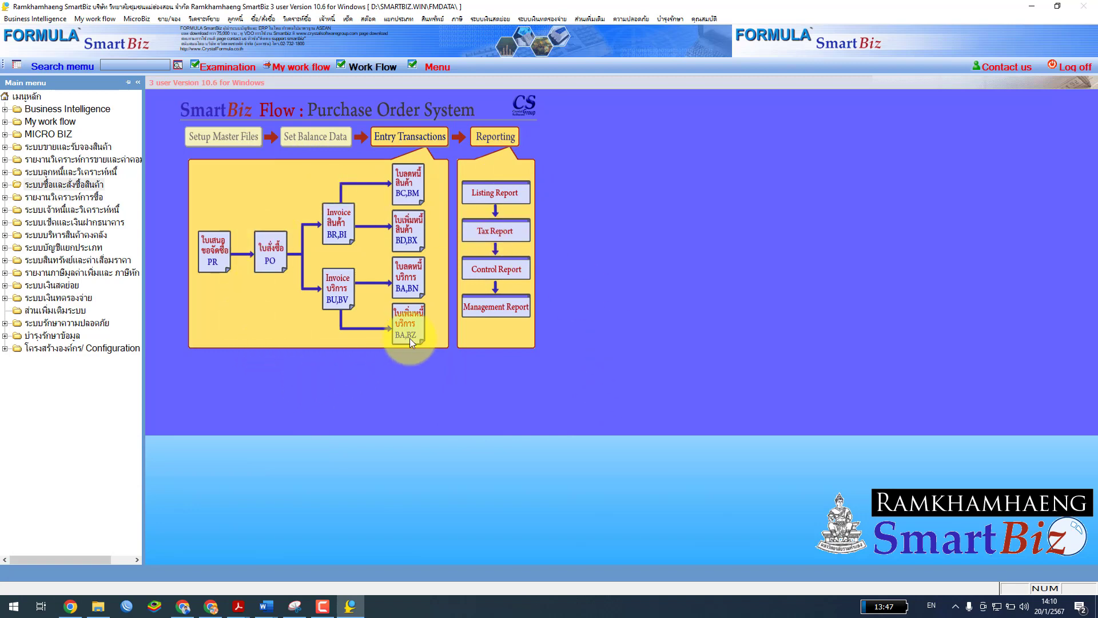
click(83, 184)
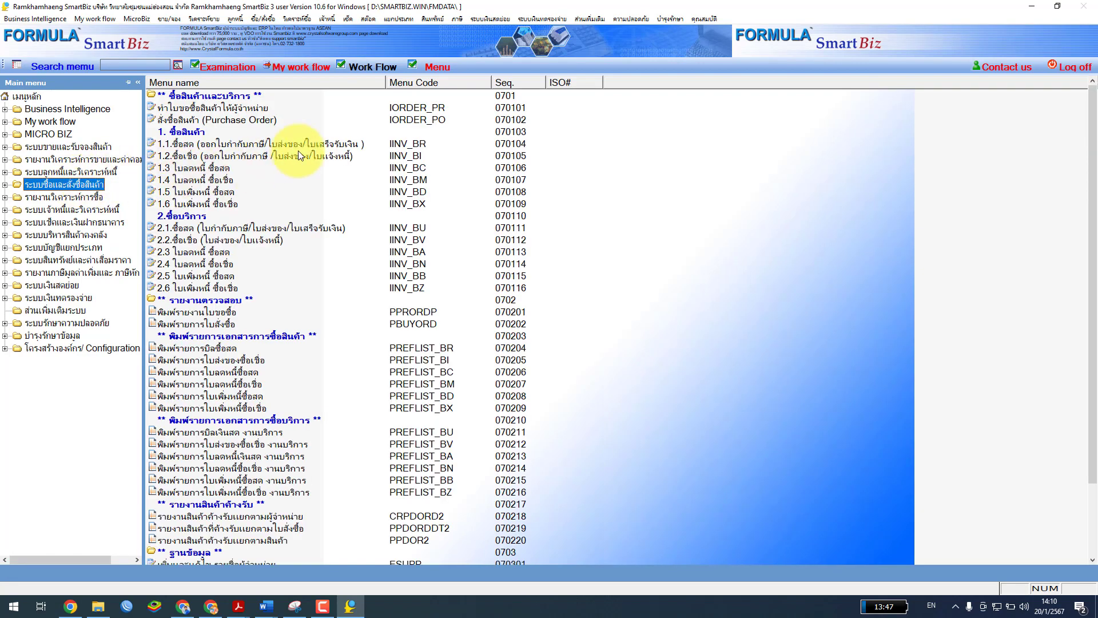
click(372, 68)
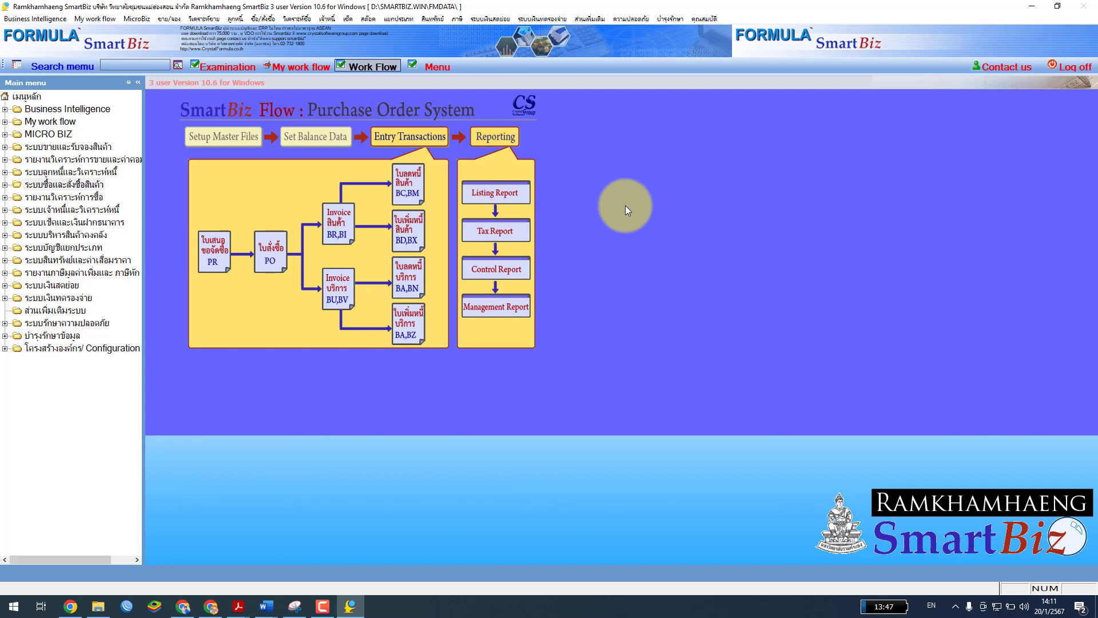
Open the 2.1 cash service purchase invoice list for branch 00000, book 0001
click(343, 288)
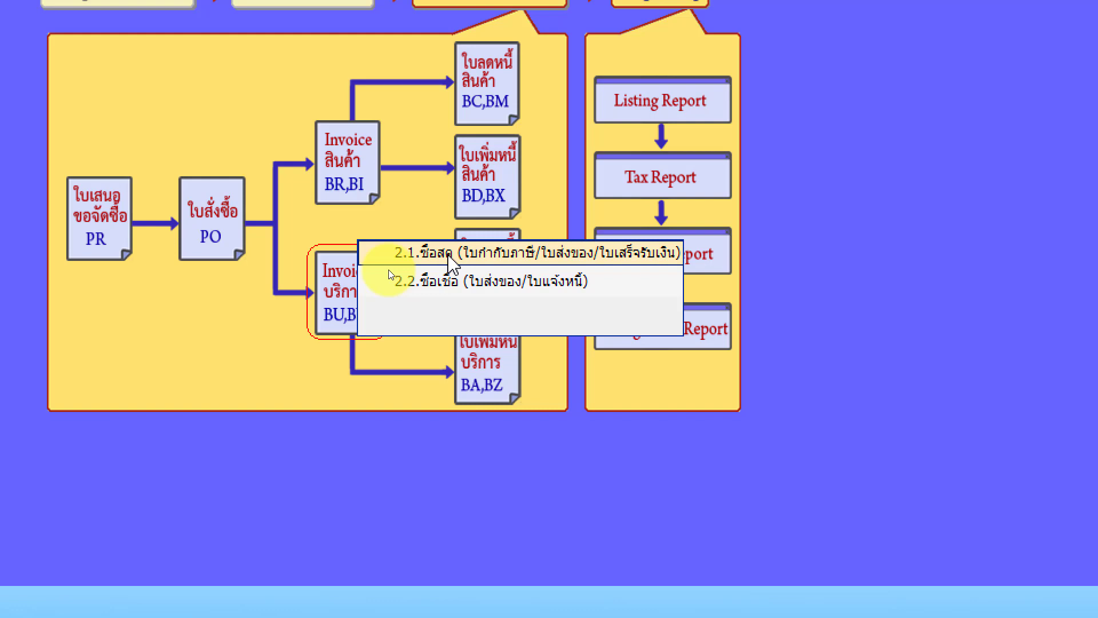
click(449, 260)
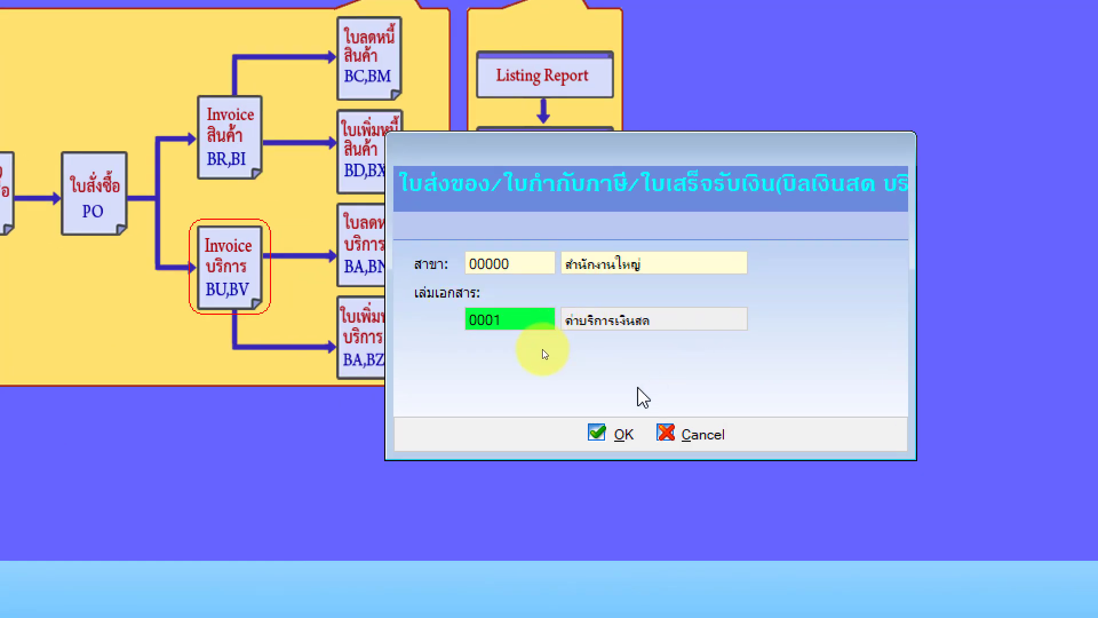
click(614, 436)
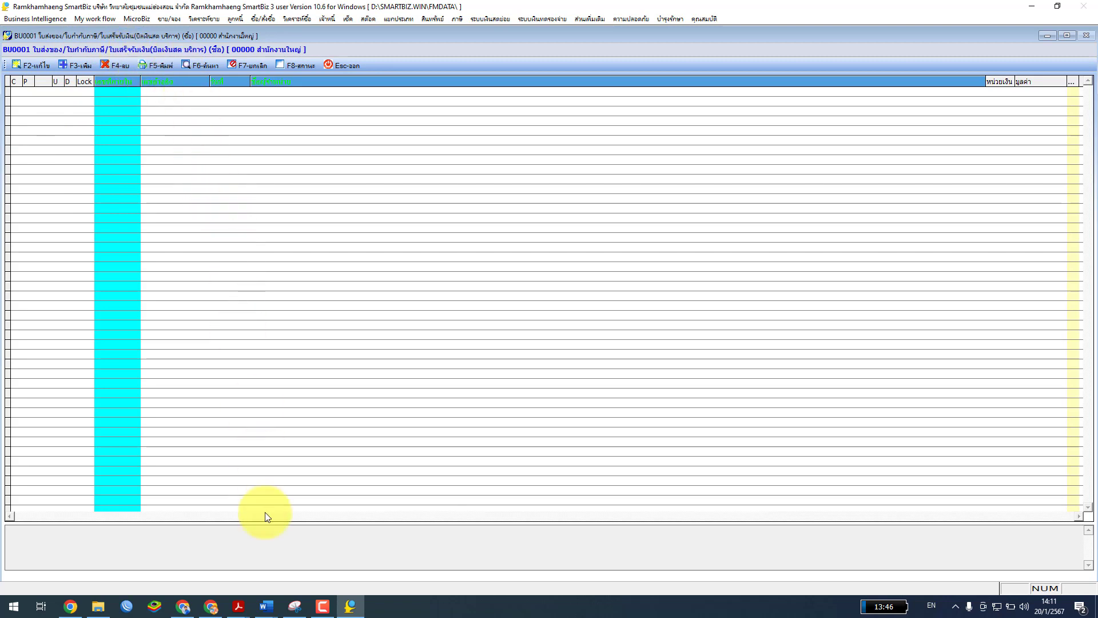
mouse_move(238, 600)
click(300, 557)
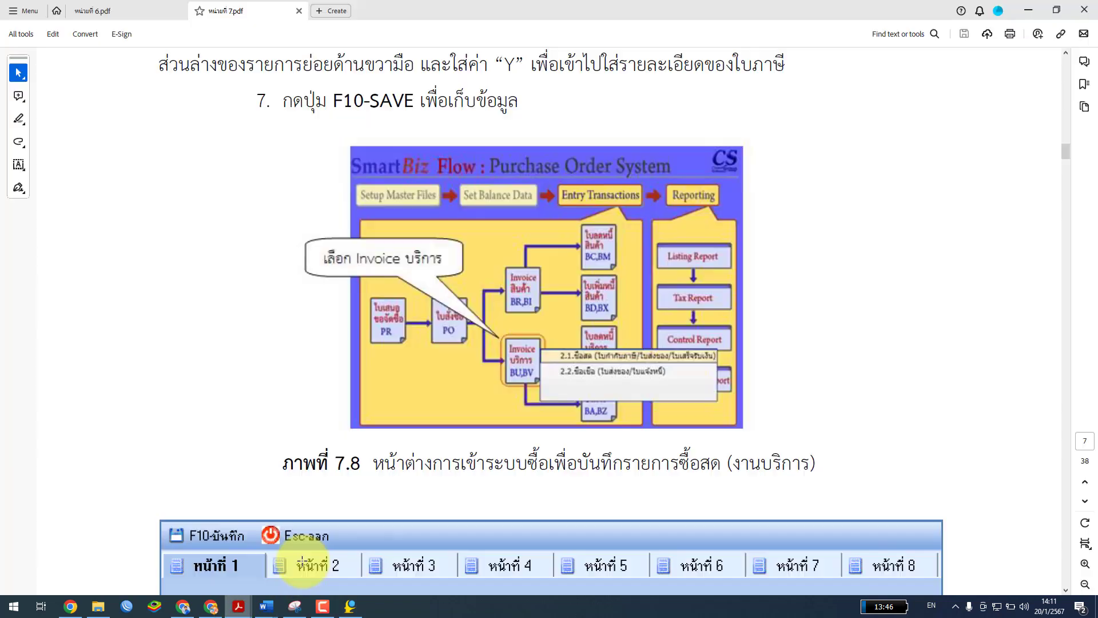
scroll(635, 448, down, 2)
scroll(635, 449, down, 4)
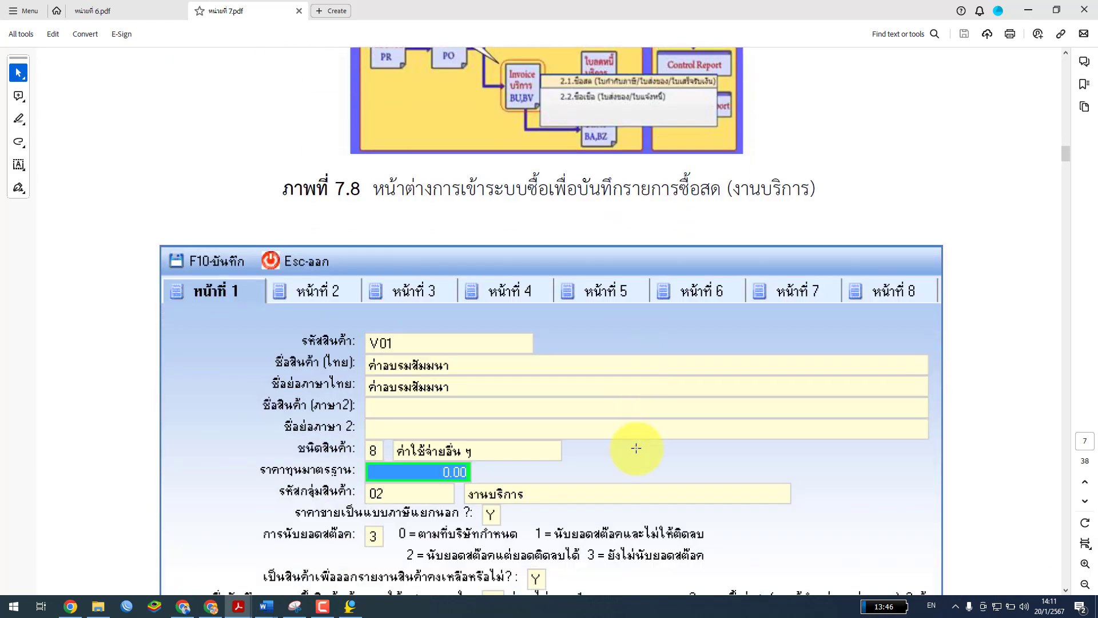
scroll(637, 448, down, 10)
scroll(641, 447, up, 10)
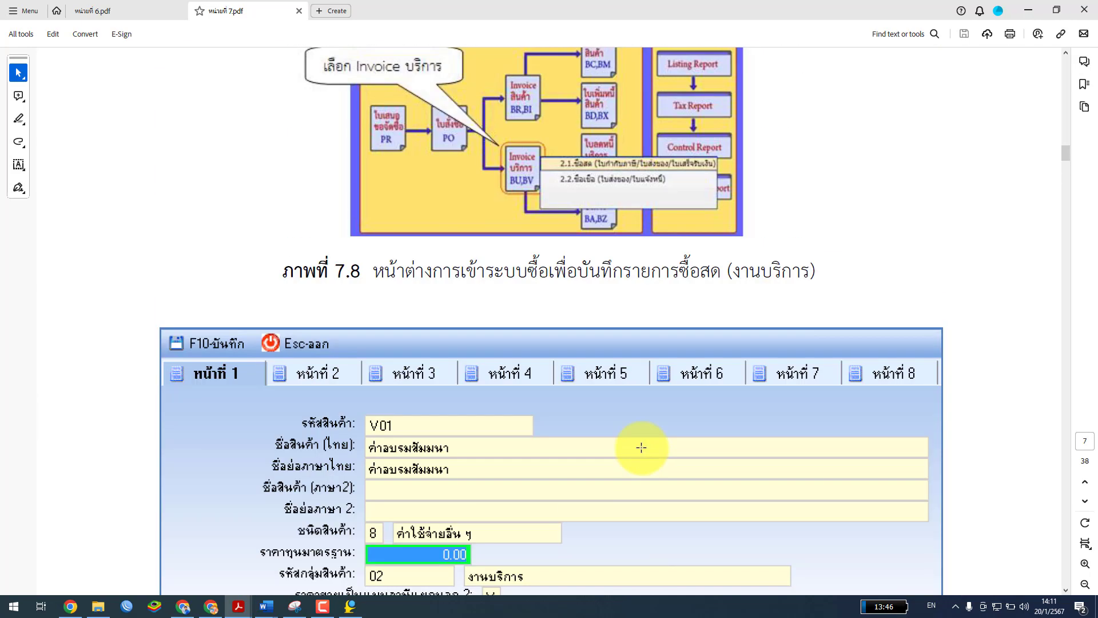
scroll(641, 448, up, 9)
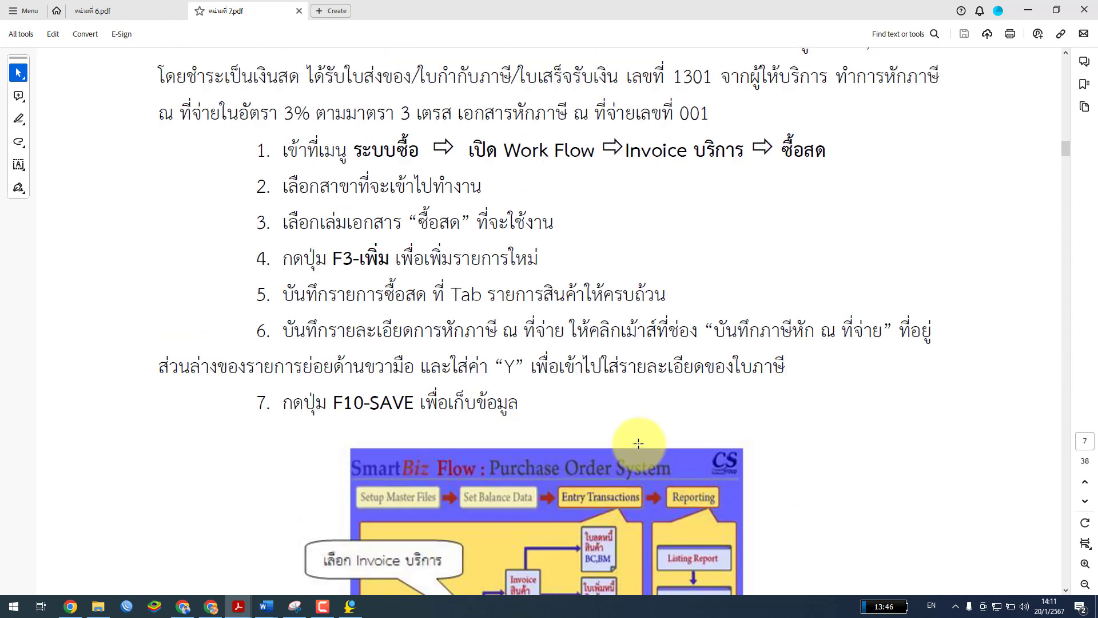
scroll(610, 424, down, 2)
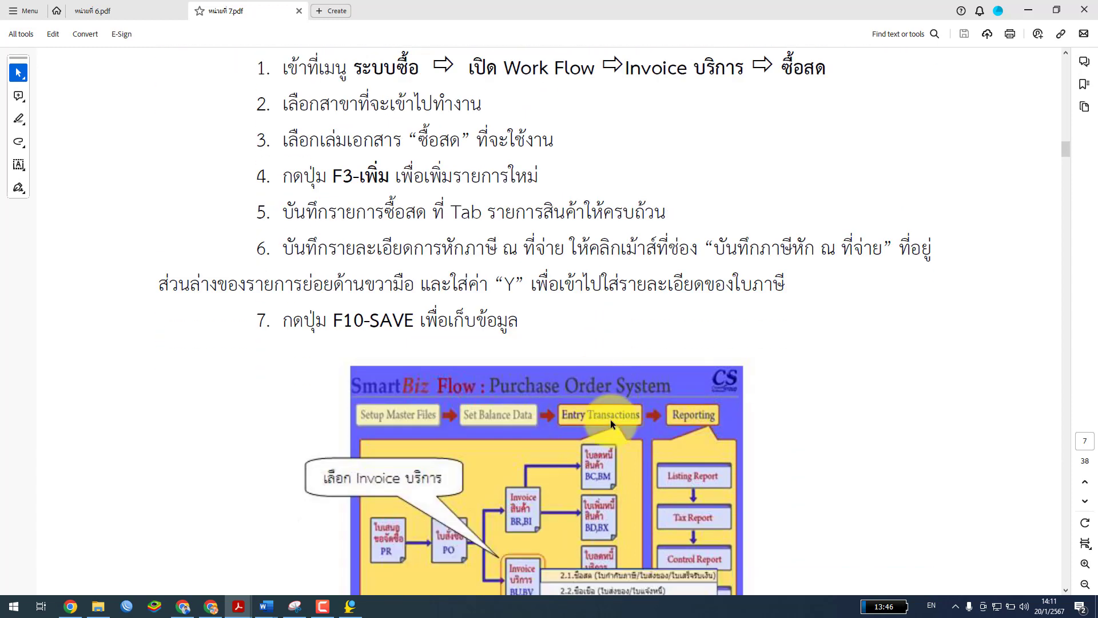
scroll(566, 492, down, 1)
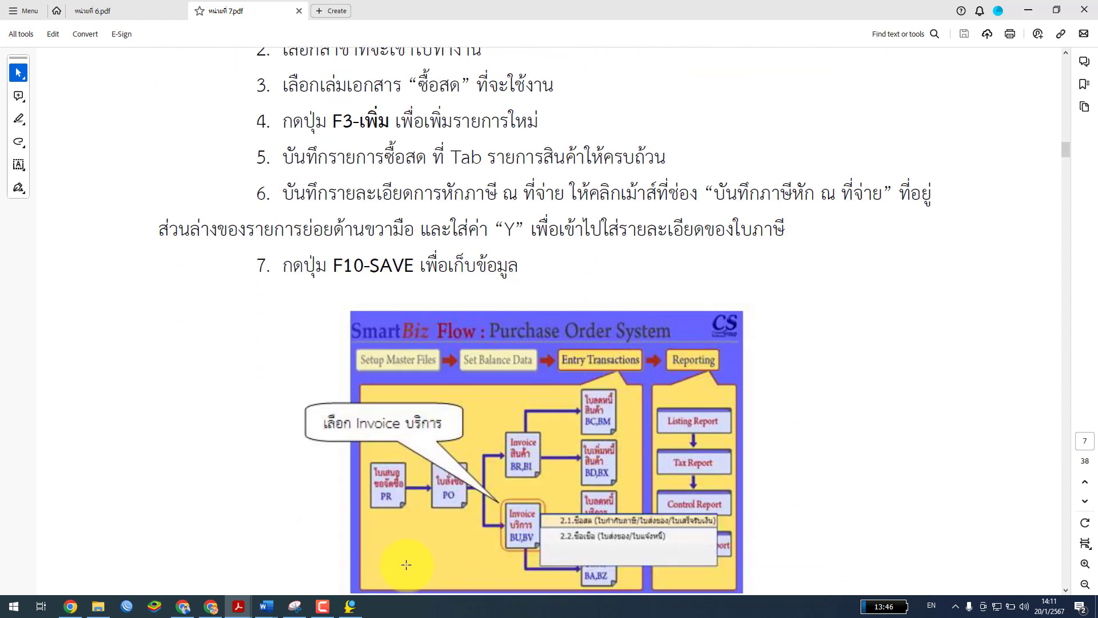
click(350, 605)
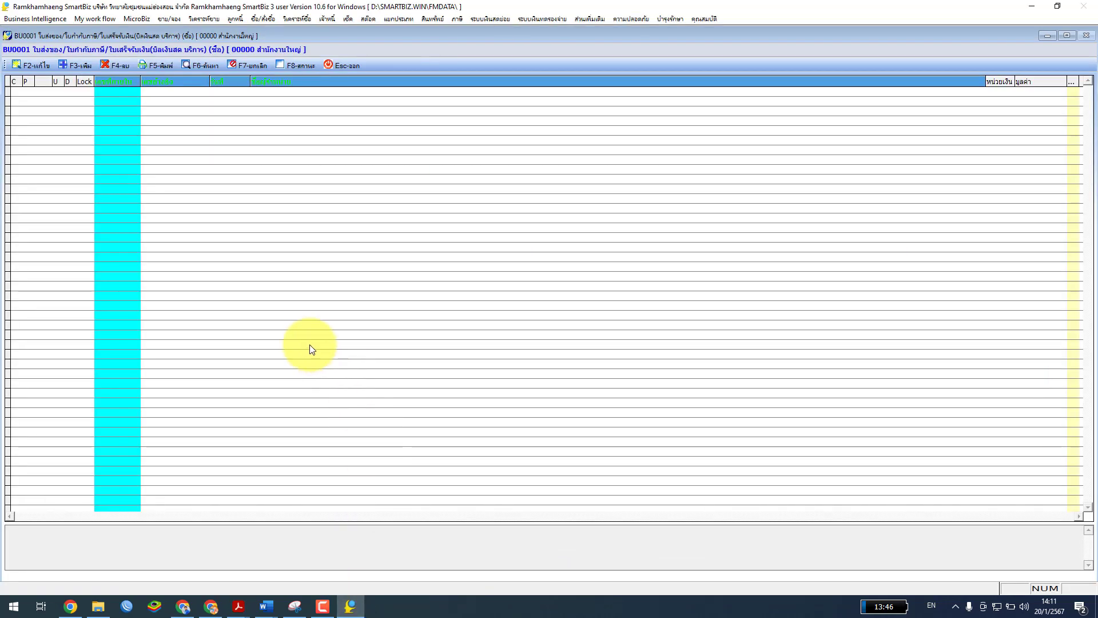
Start a new BU0001 cash service purchase entry and bring back the unit 7 manual
click(72, 63)
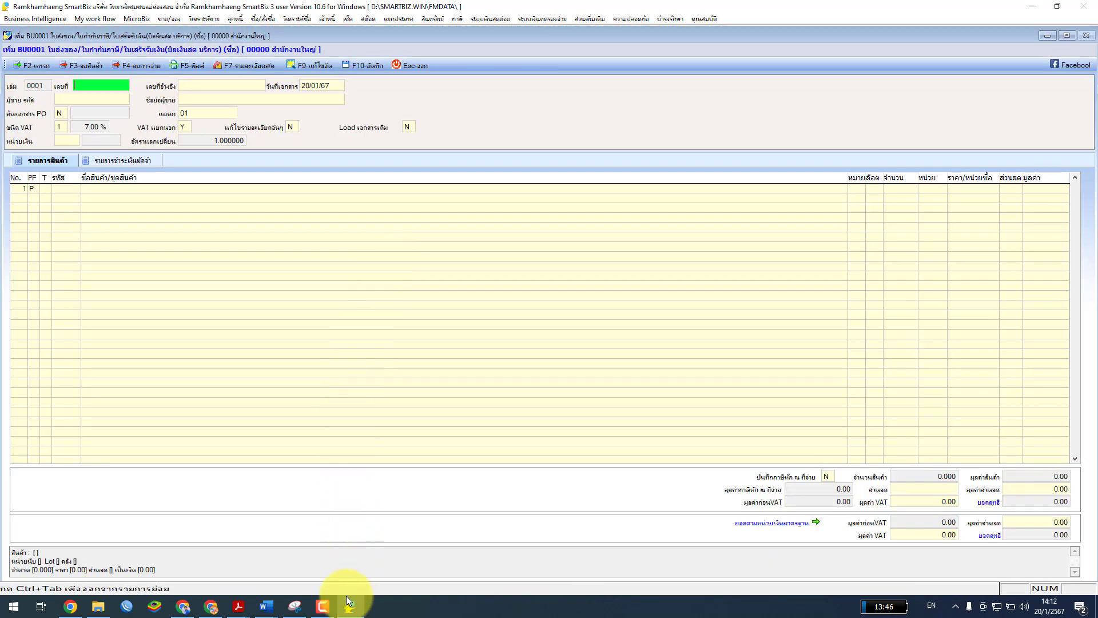
mouse_move(238, 611)
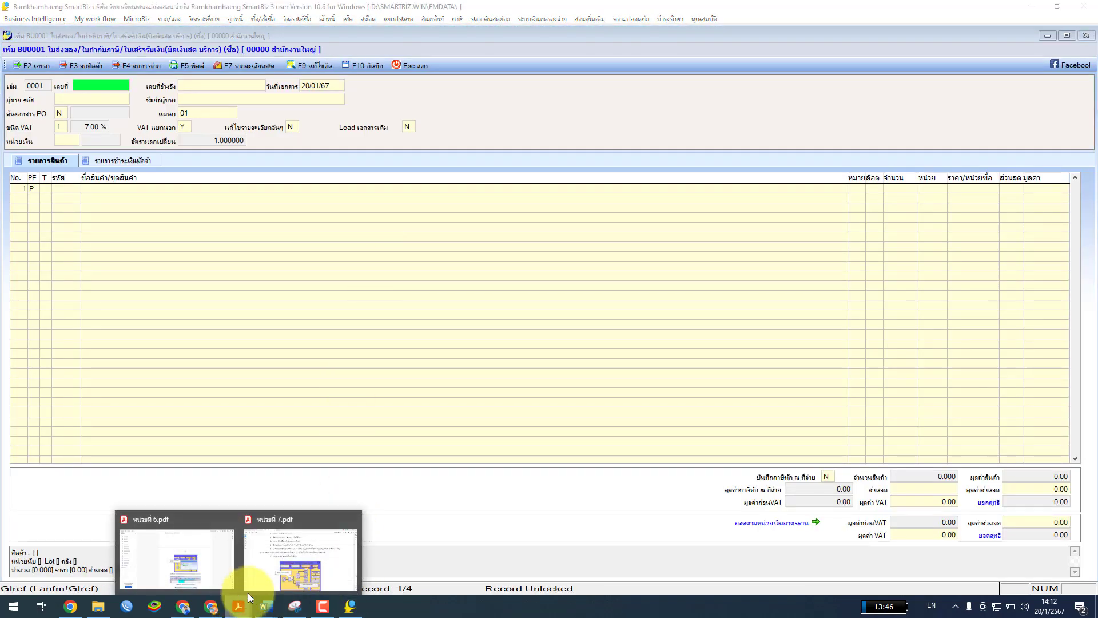
click(289, 558)
Scroll the manual, then shrink its window and move it off the SmartBiz form
scroll(555, 392, down, 3)
scroll(555, 392, down, 3)
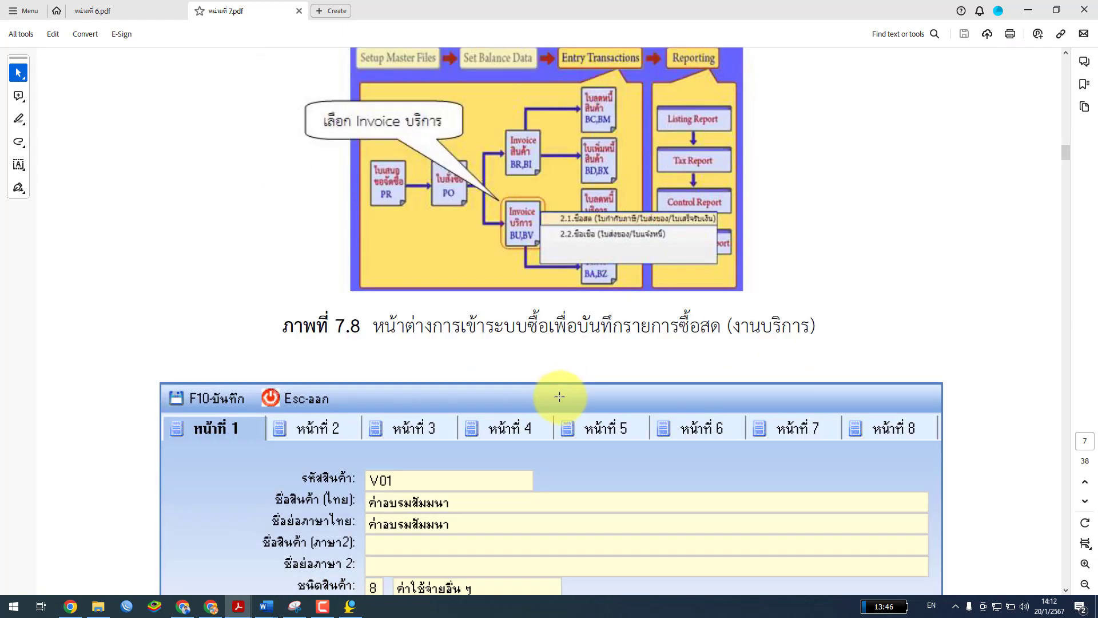
scroll(559, 399, down, 5)
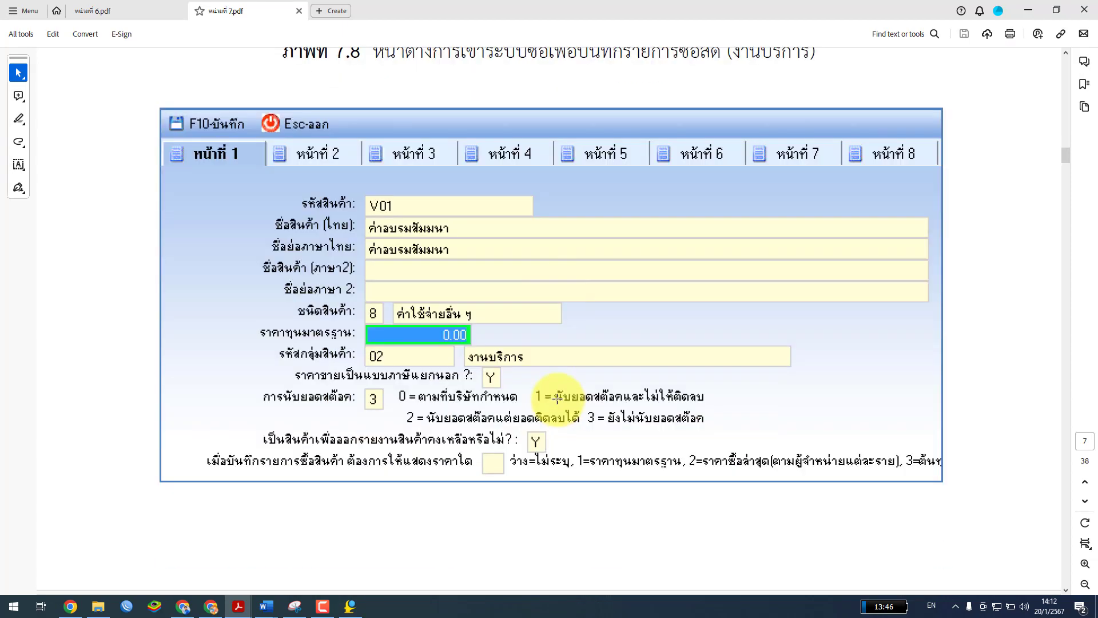
scroll(559, 399, up, 5)
scroll(555, 397, up, 1)
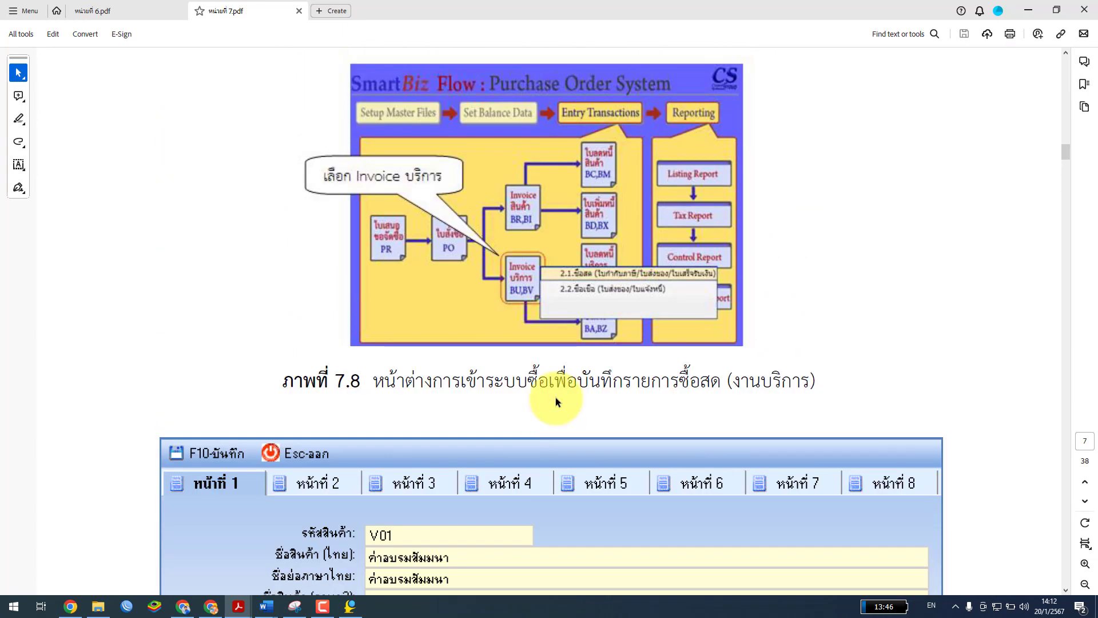
double_click(781, 9)
drag(701, 253, 0, 229)
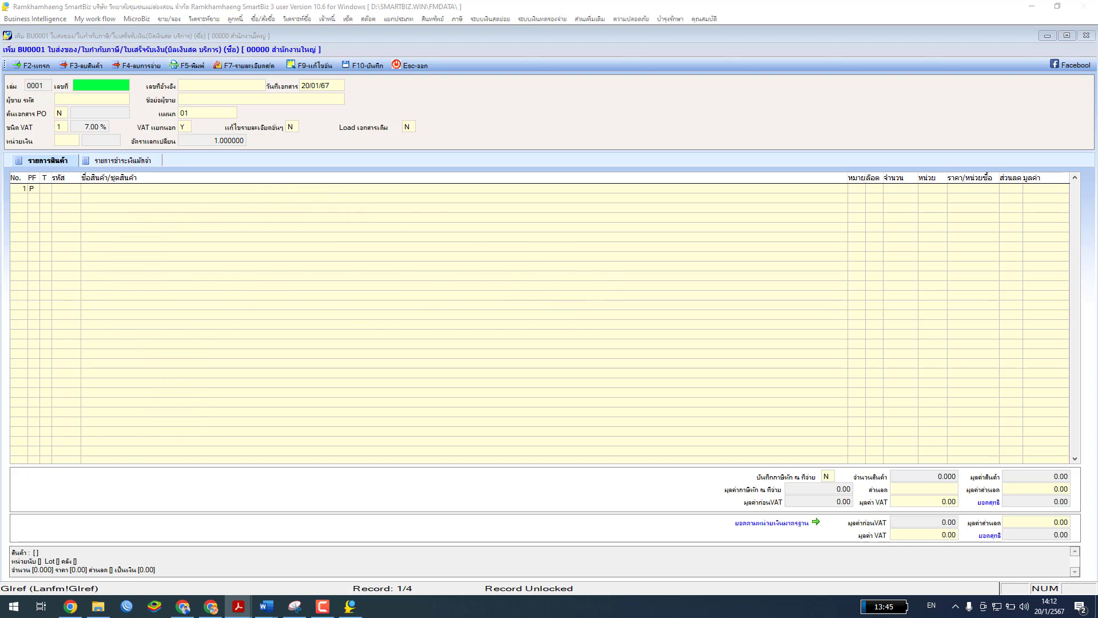
Discard the blank BU0001 entry and close the BU0001 document list
click(417, 64)
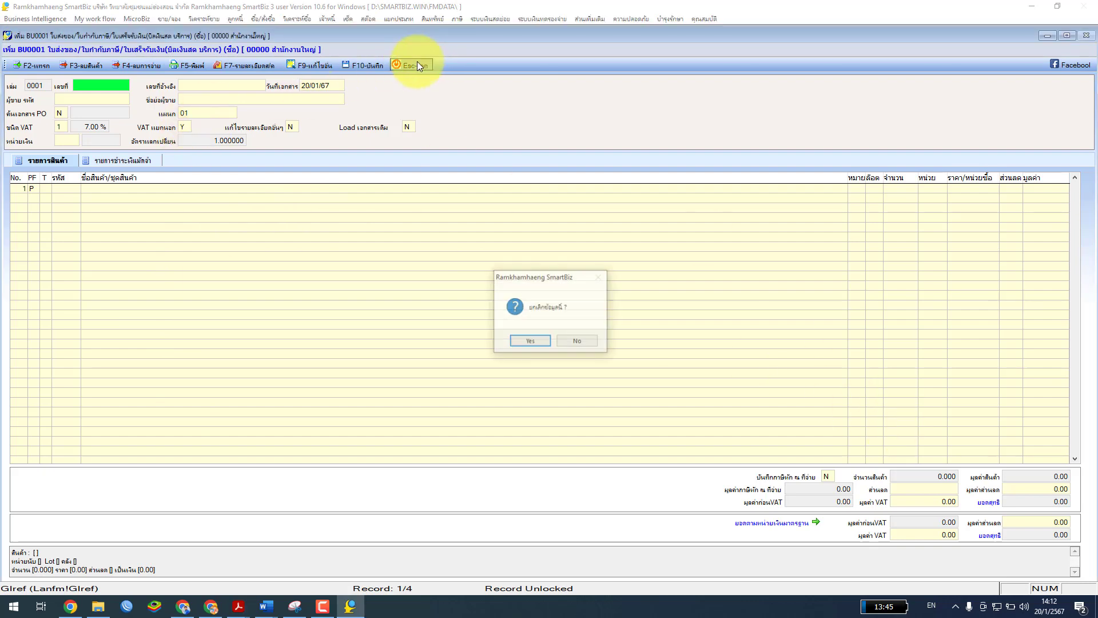
click(544, 342)
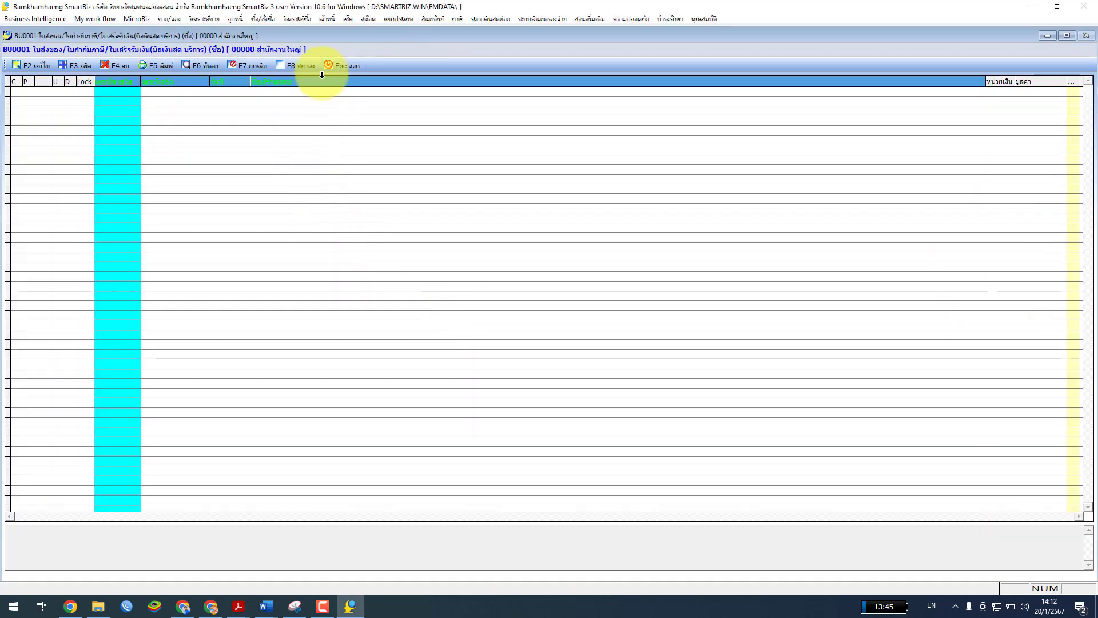
click(338, 62)
Reopen 2.1 cash service purchase for branch 00000, book 0001 and start a new BU0001 document
click(559, 370)
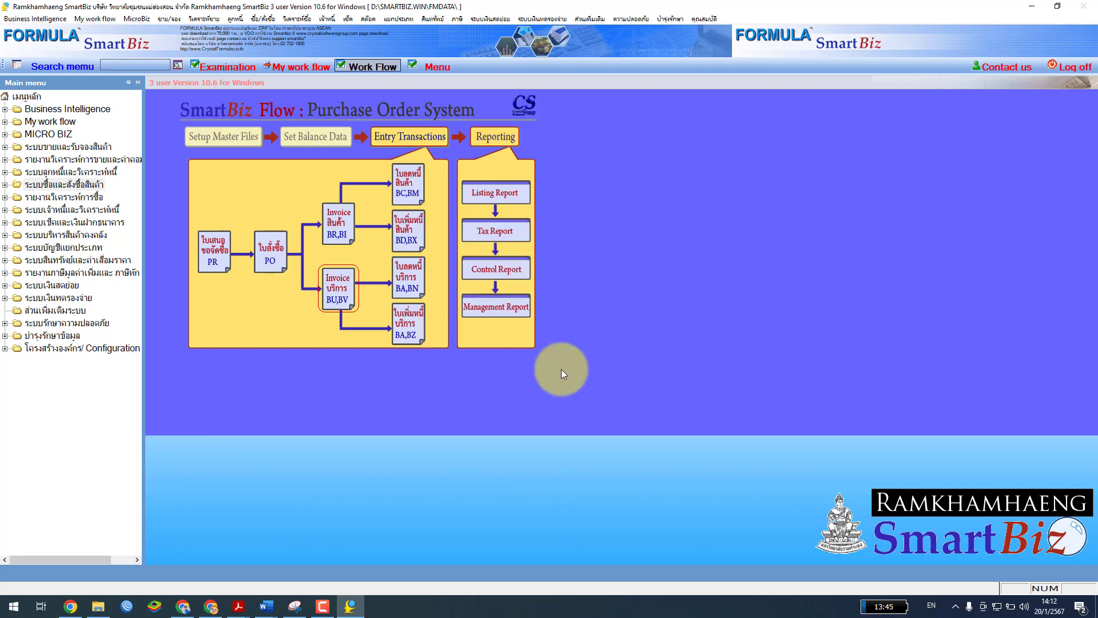
click(340, 288)
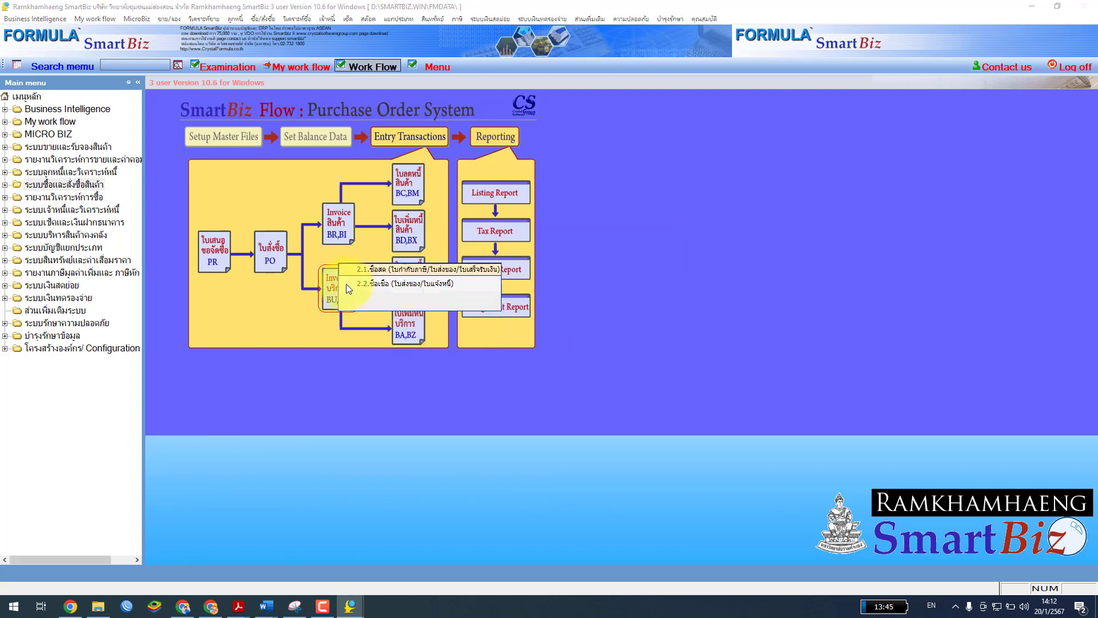
click(381, 270)
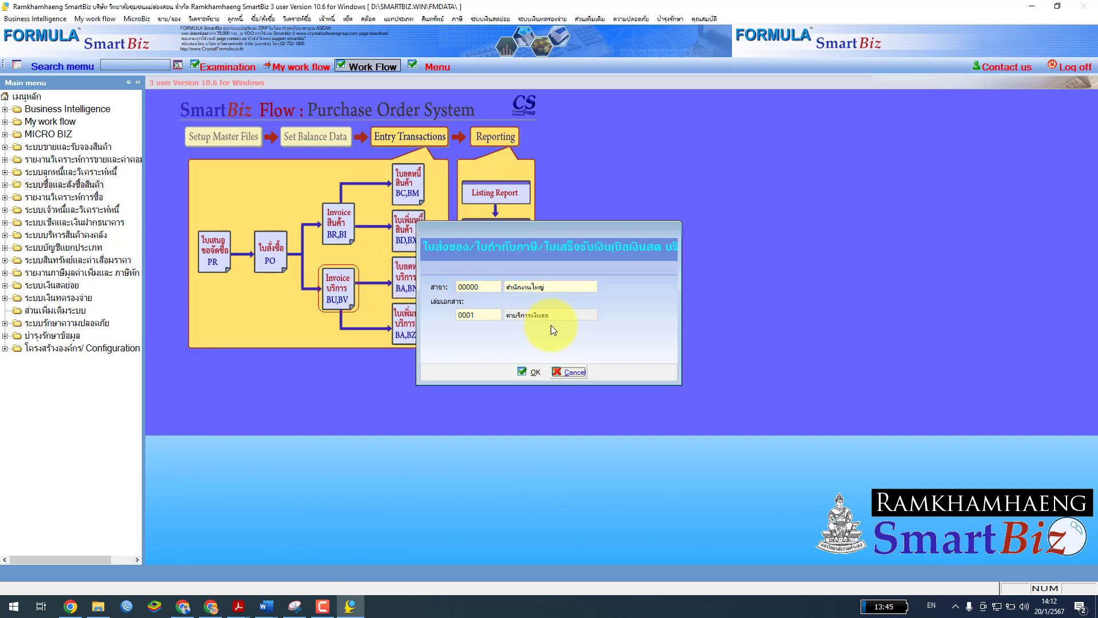
click(534, 371)
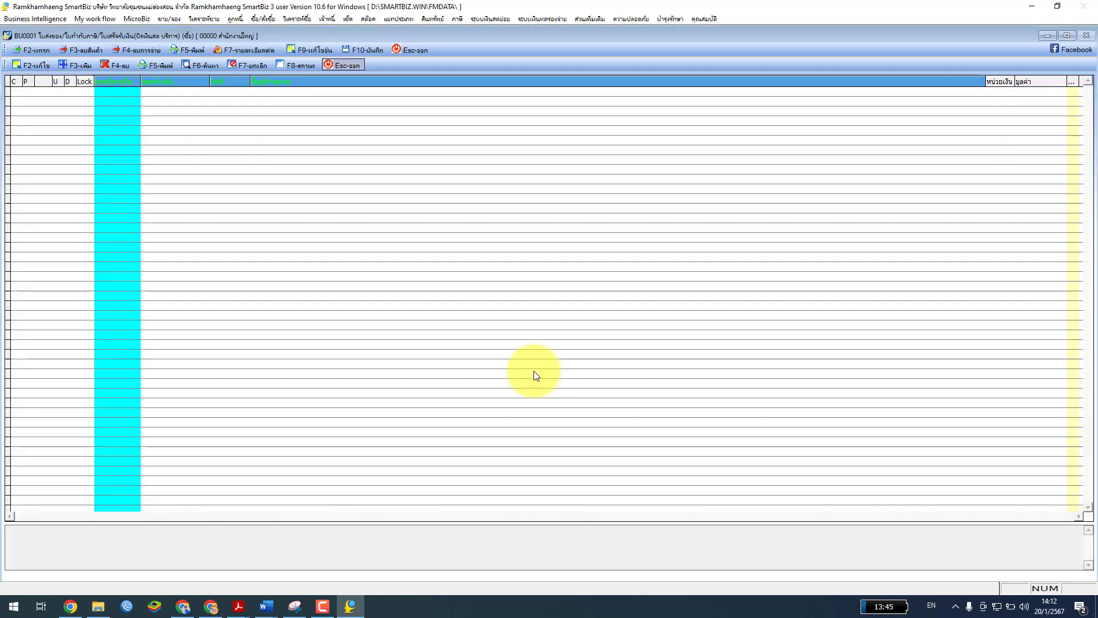
click(80, 66)
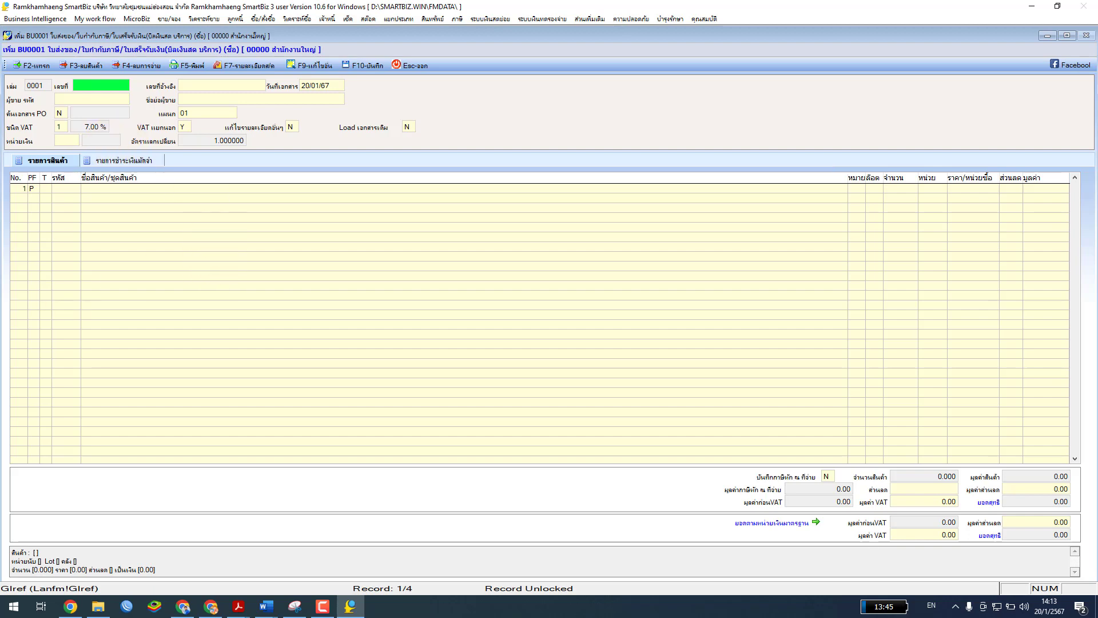
Bring the unit 7 manual PDF to the front at full screen
key(alt+Tab)
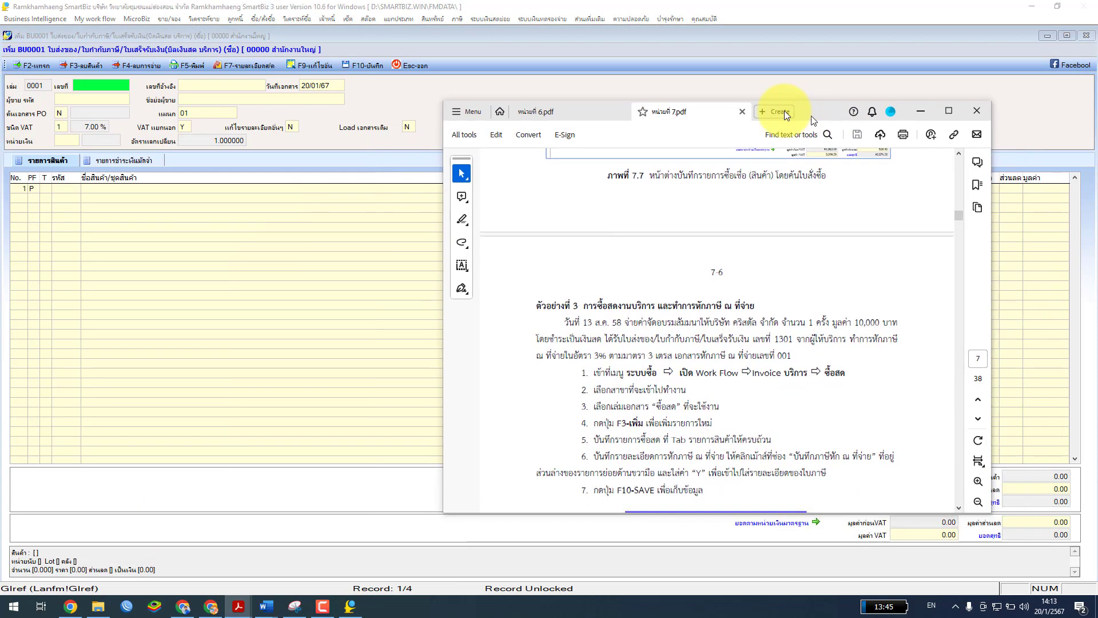
click(898, 103)
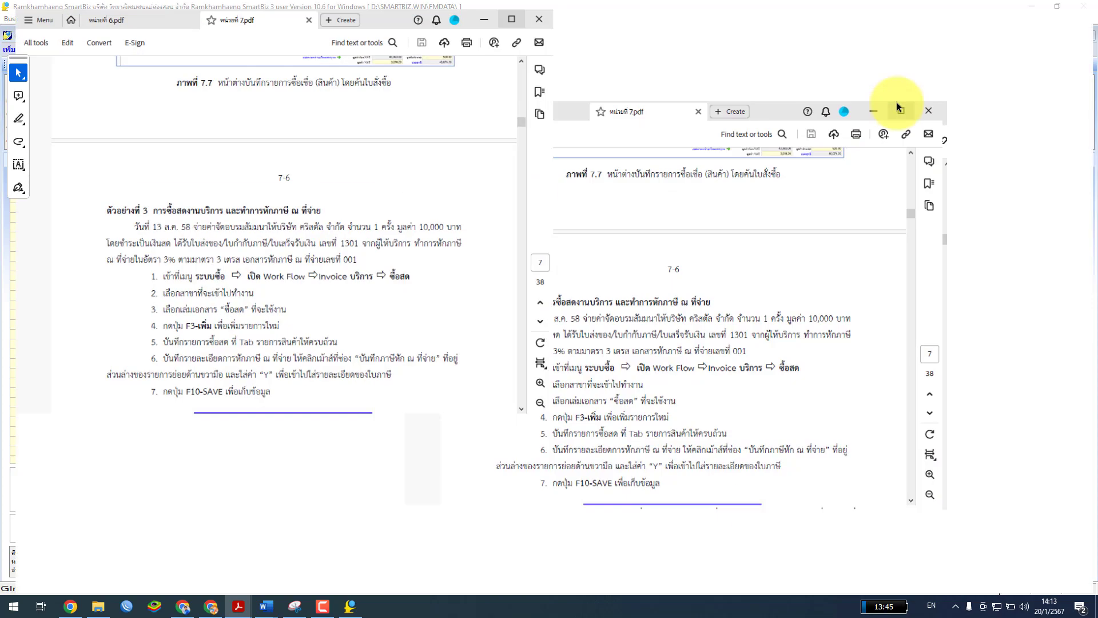
scroll(525, 340, down, 2)
Scroll through Example 3 to the Figure 7.8 form showing service item V01 and group 02
ctrl+scroll(526, 340, up, 1)
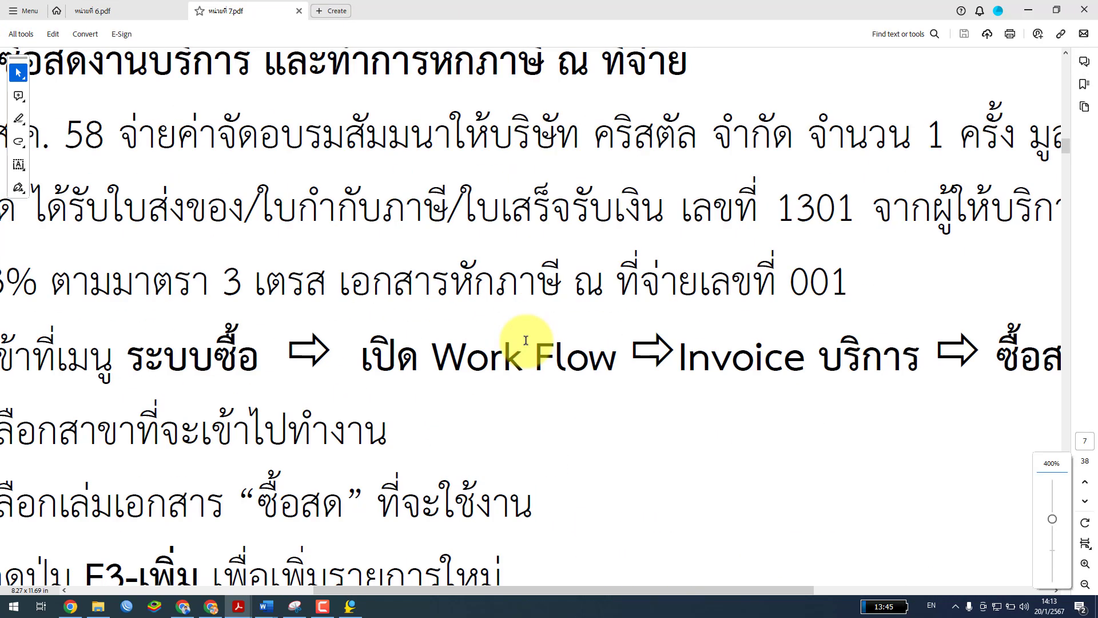
ctrl+scroll(525, 340, up, 2)
ctrl+scroll(525, 340, down, 2)
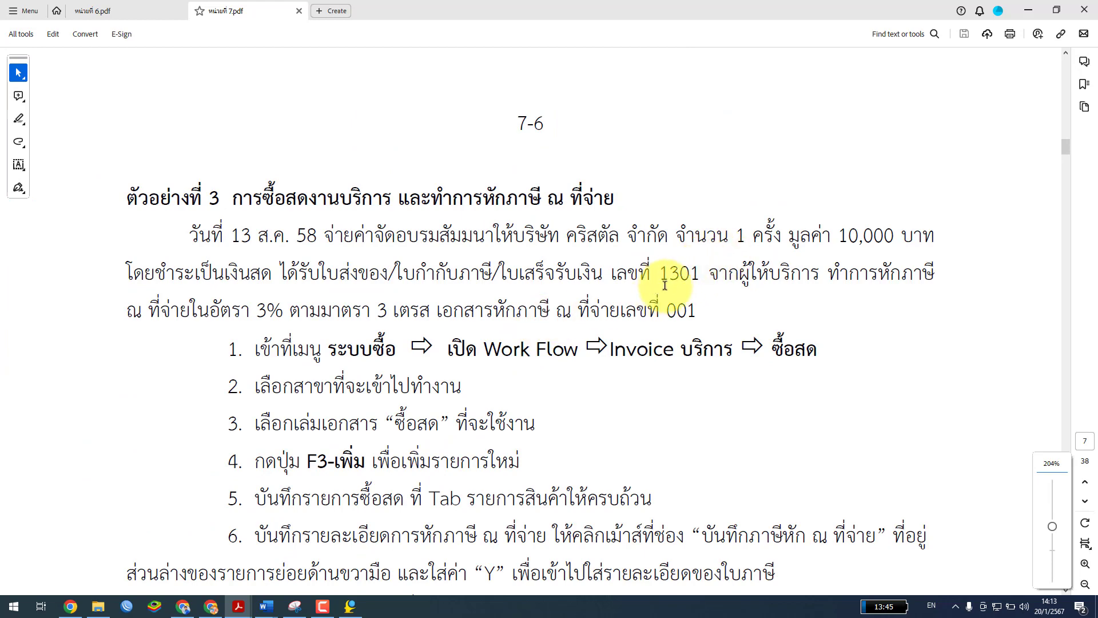
scroll(644, 314, down, 3)
scroll(647, 312, down, 6)
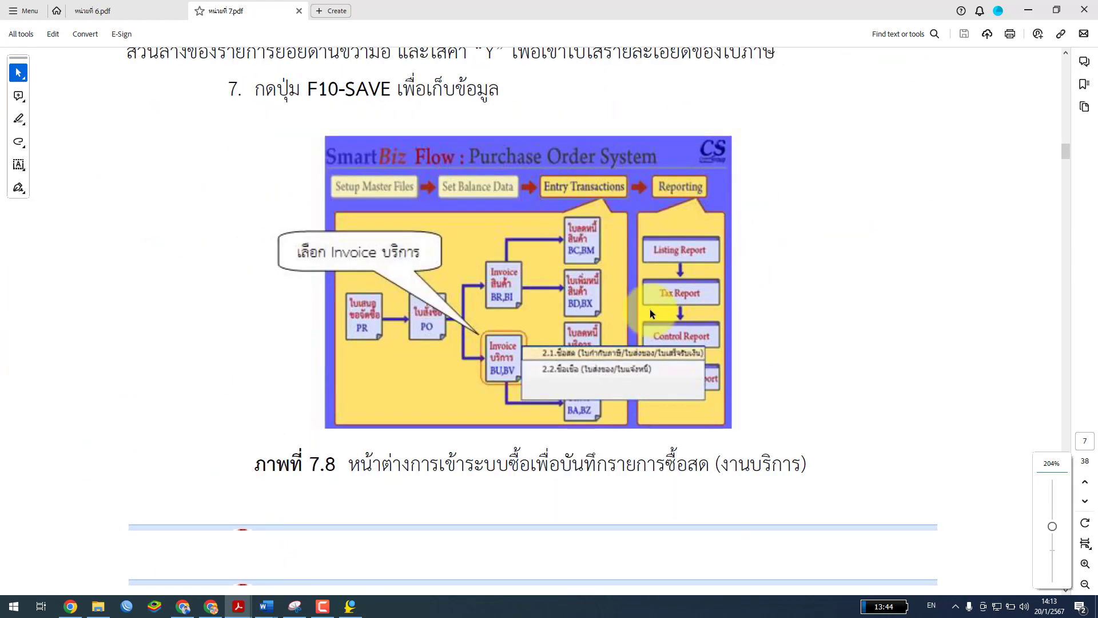
scroll(654, 310, down, 8)
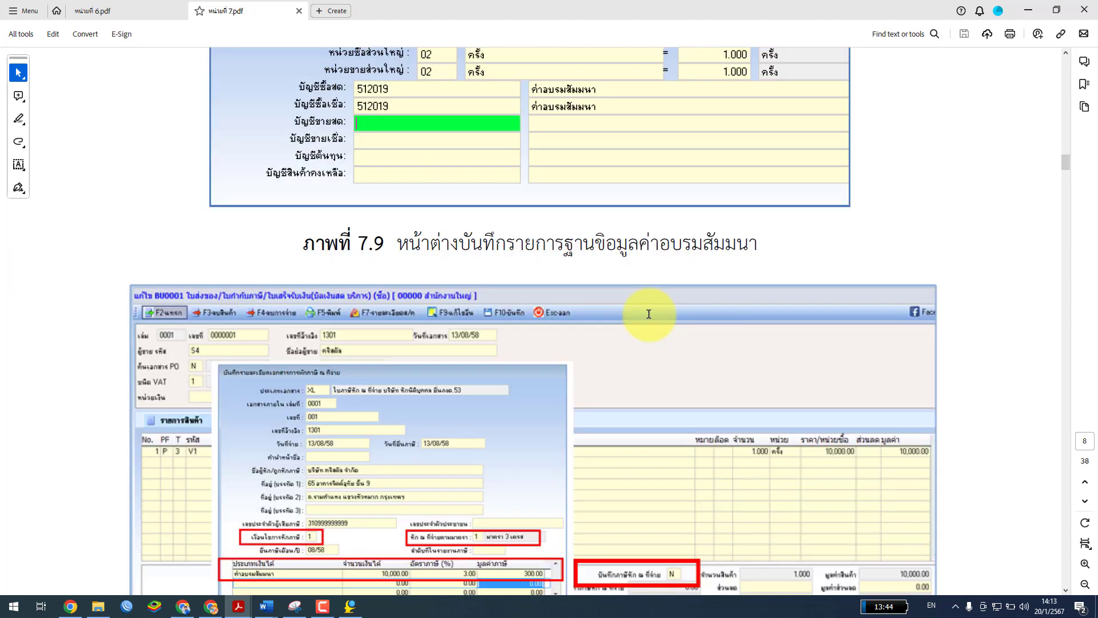
scroll(649, 315, up, 8)
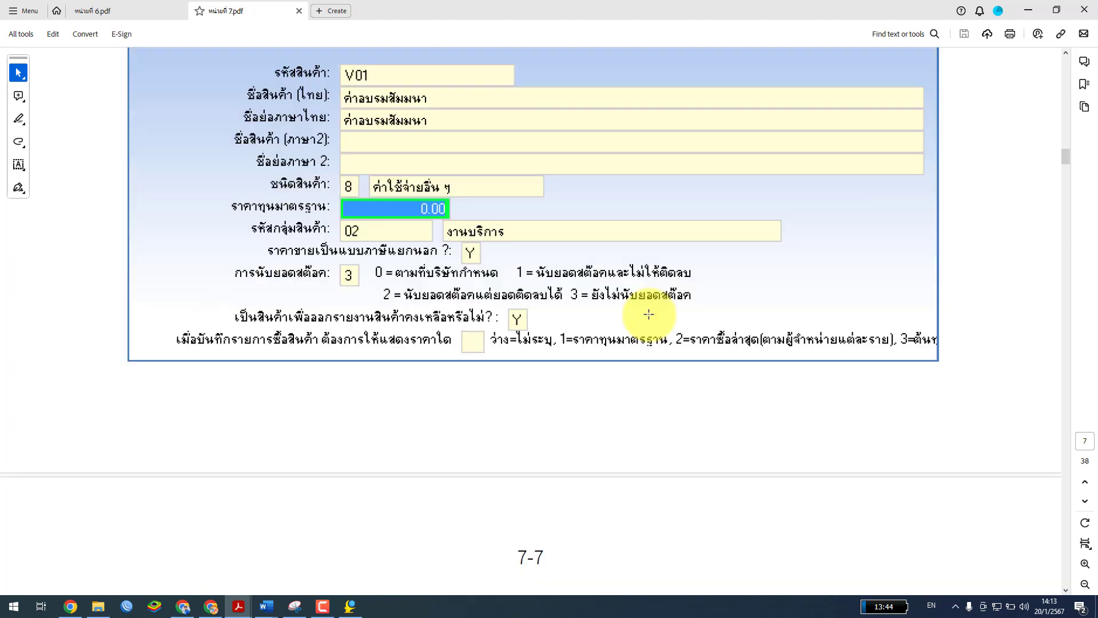
scroll(385, 275, up, 1)
scroll(385, 276, down, 1)
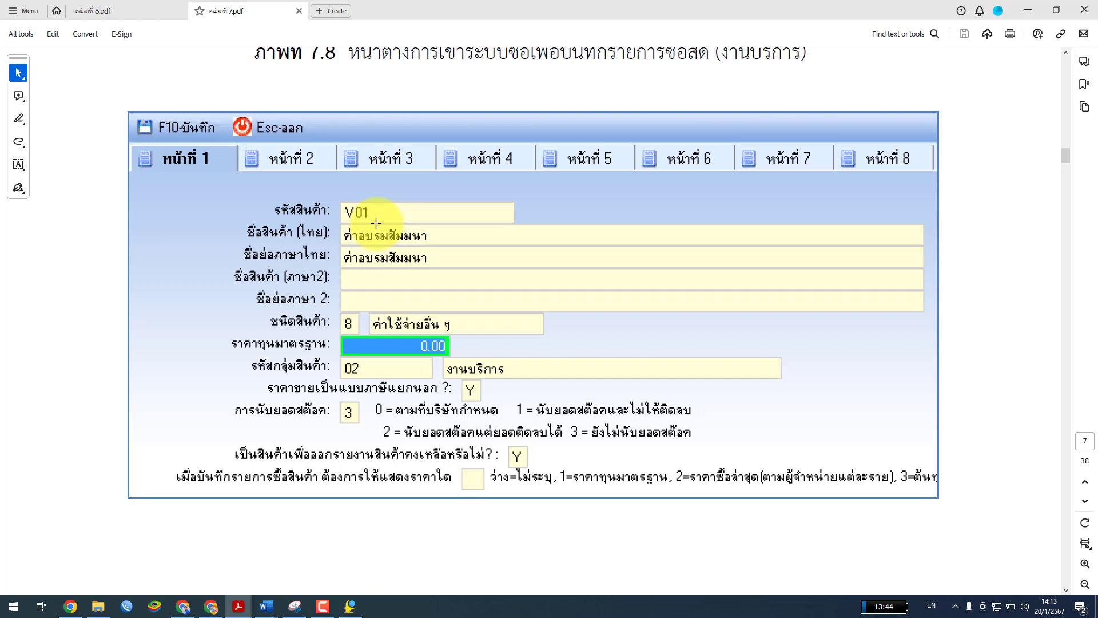
scroll(376, 223, up, 1)
scroll(376, 222, down, 1)
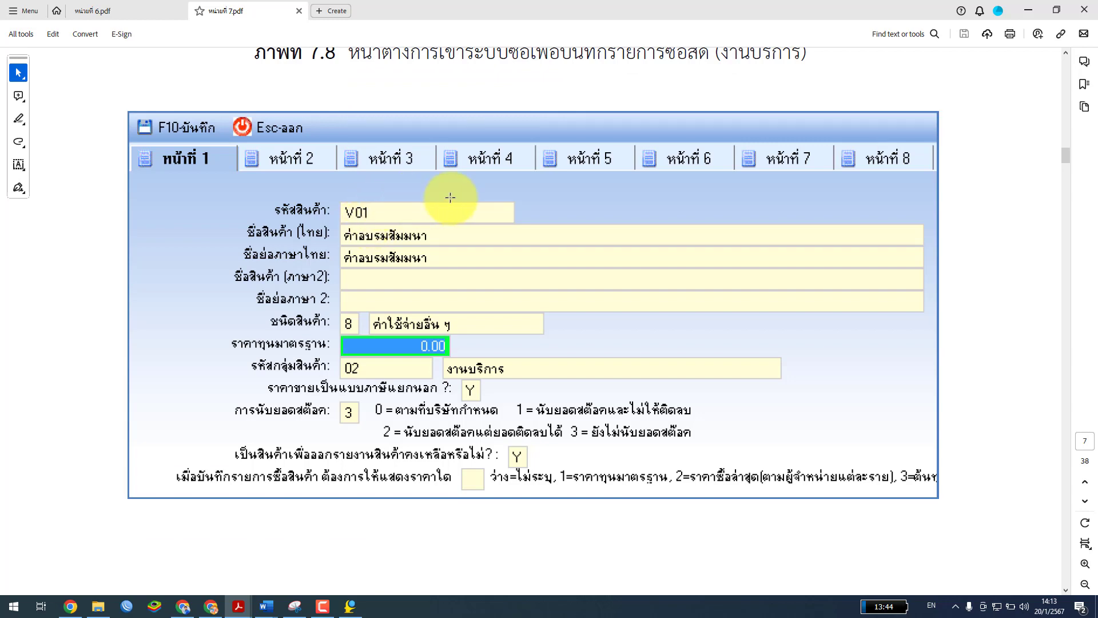
scroll(450, 197, down, 2)
scroll(450, 197, up, 1)
scroll(446, 203, down, 5)
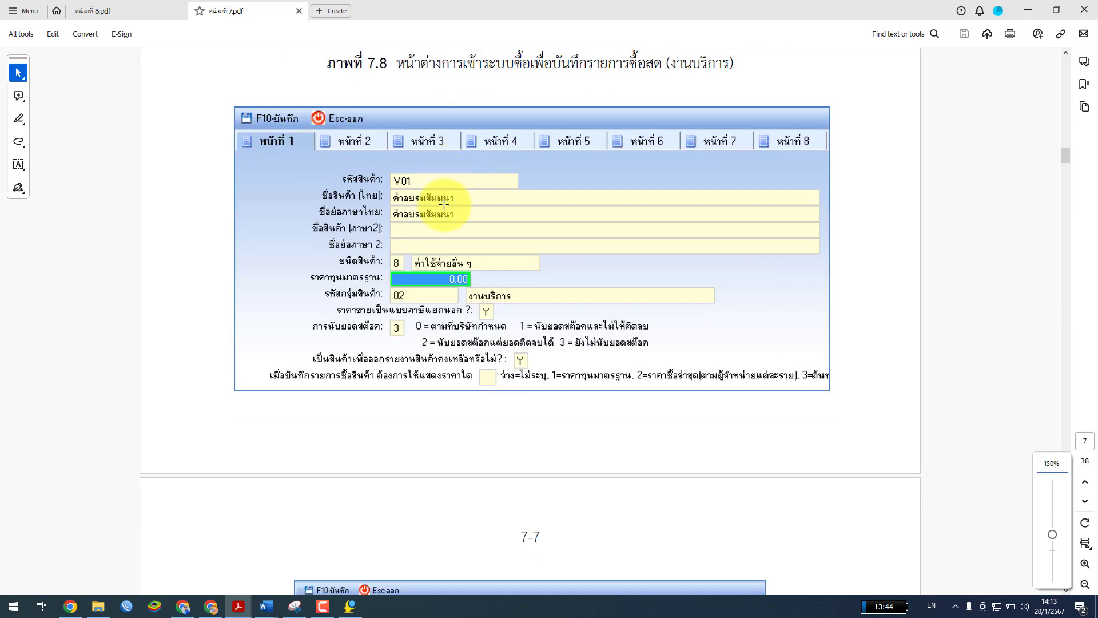
scroll(444, 207, down, 5)
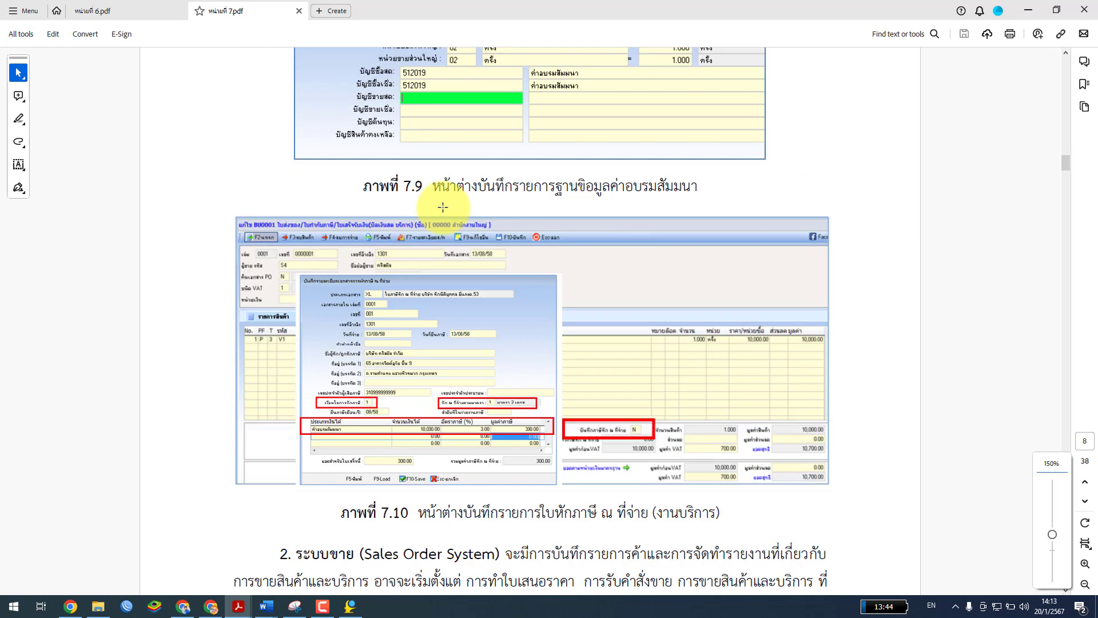
scroll(442, 208, up, 5)
scroll(443, 208, up, 5)
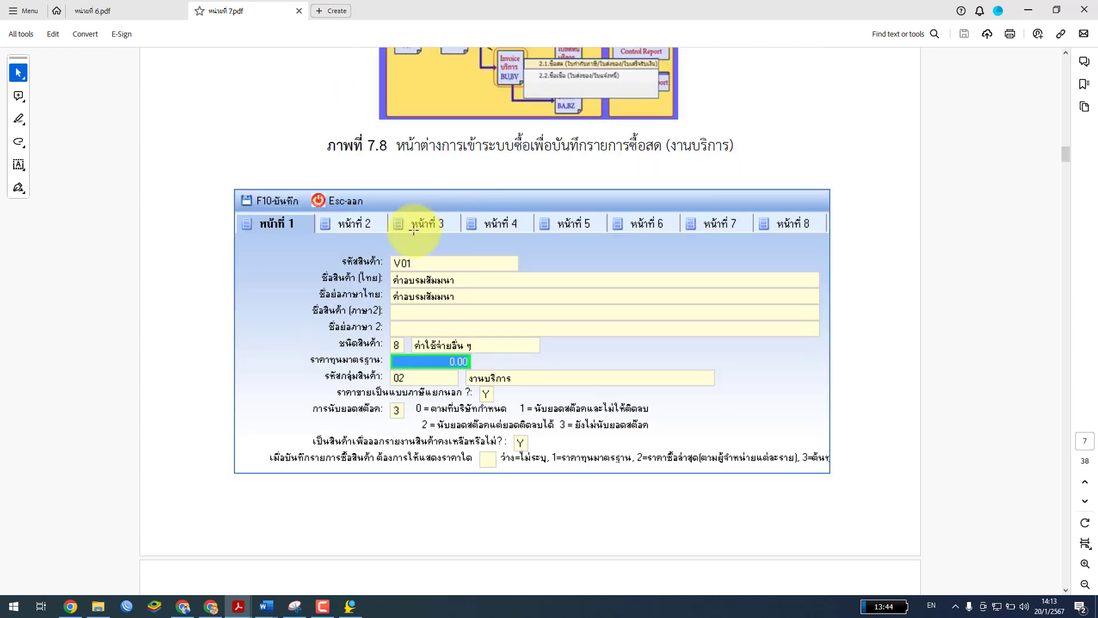
Switch between SmartBiz and the manual, ending on the blank BU0001 entry form
click(350, 606)
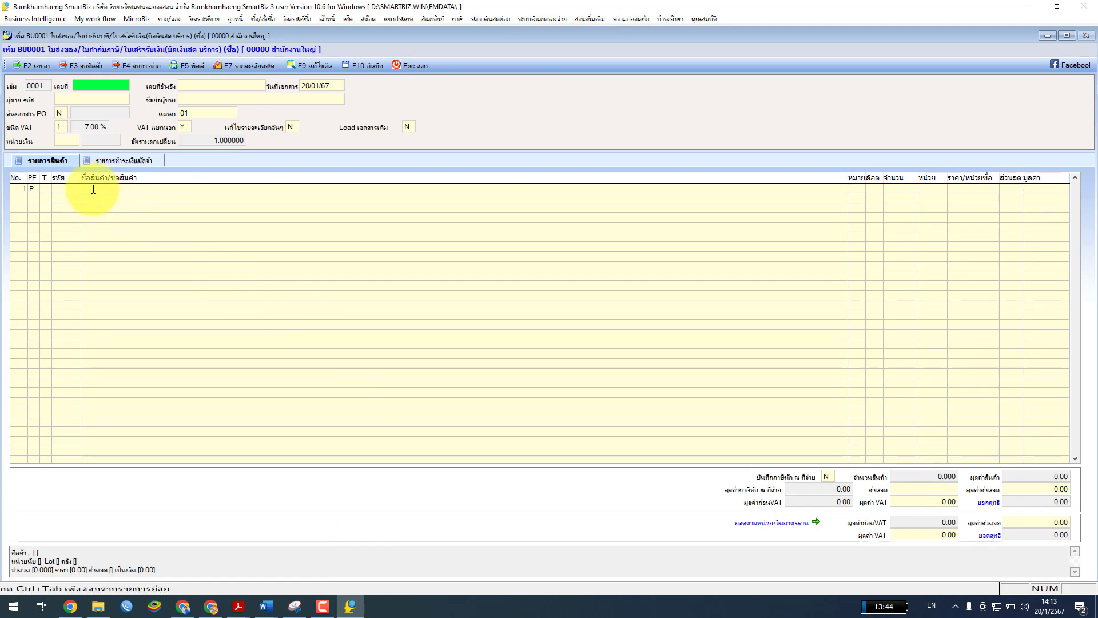
key(ctrl+Tab)
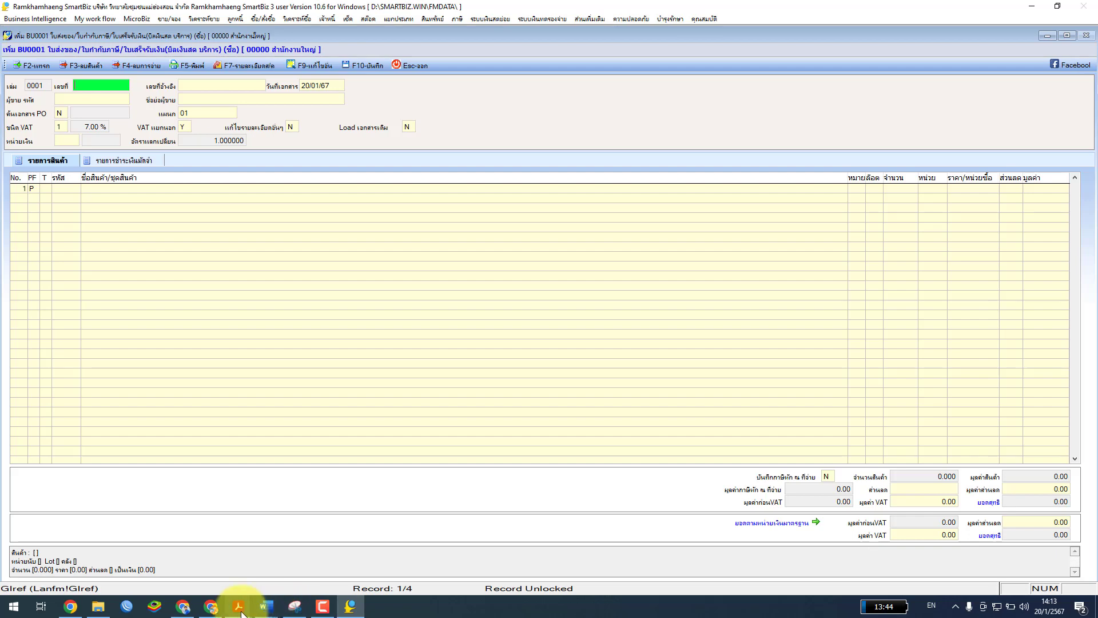
mouse_move(239, 605)
click(297, 572)
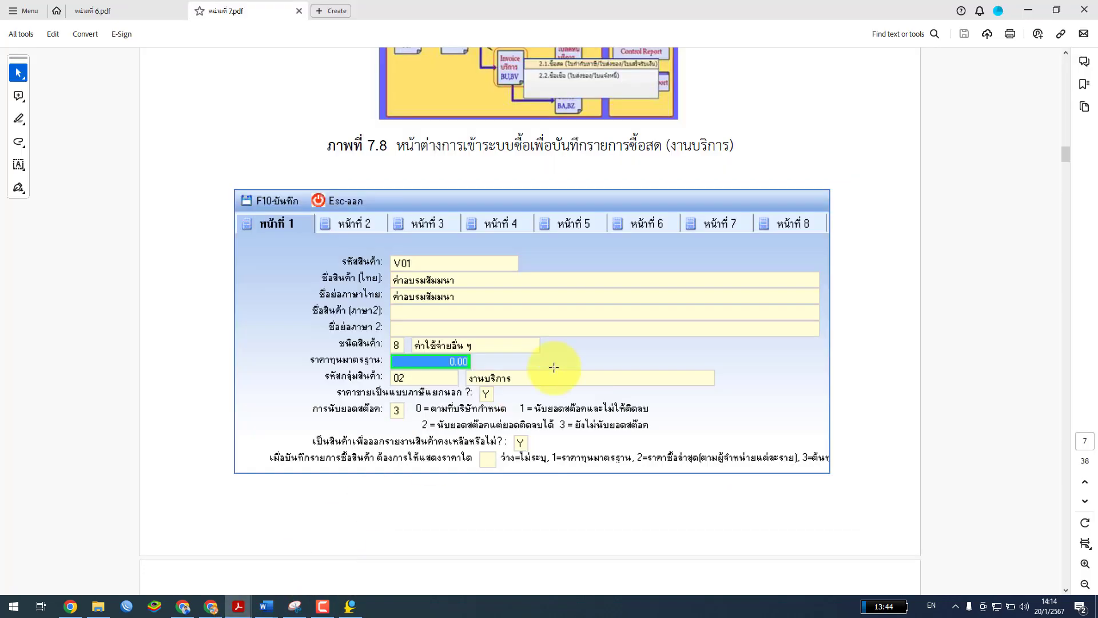
double_click(514, 28)
drag(526, 22, 638, 132)
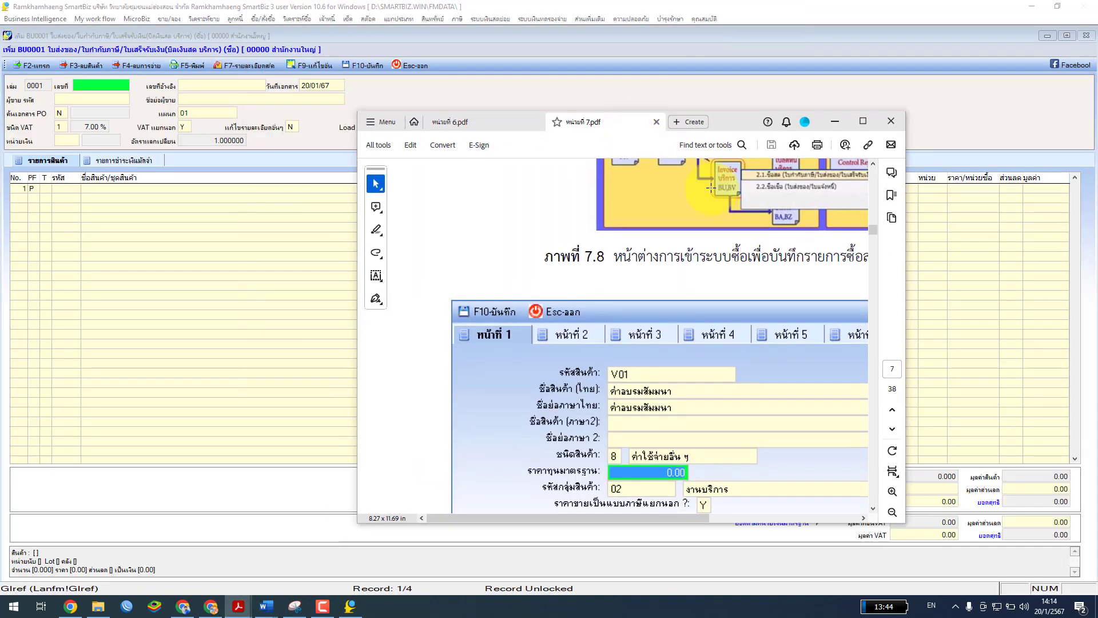
click(865, 123)
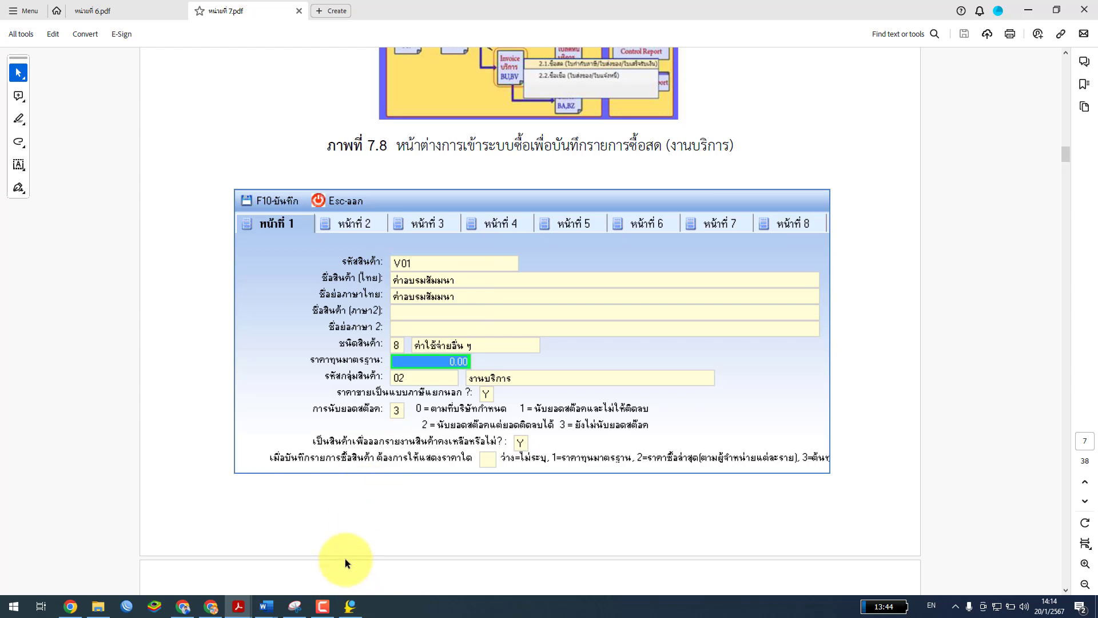
click(350, 606)
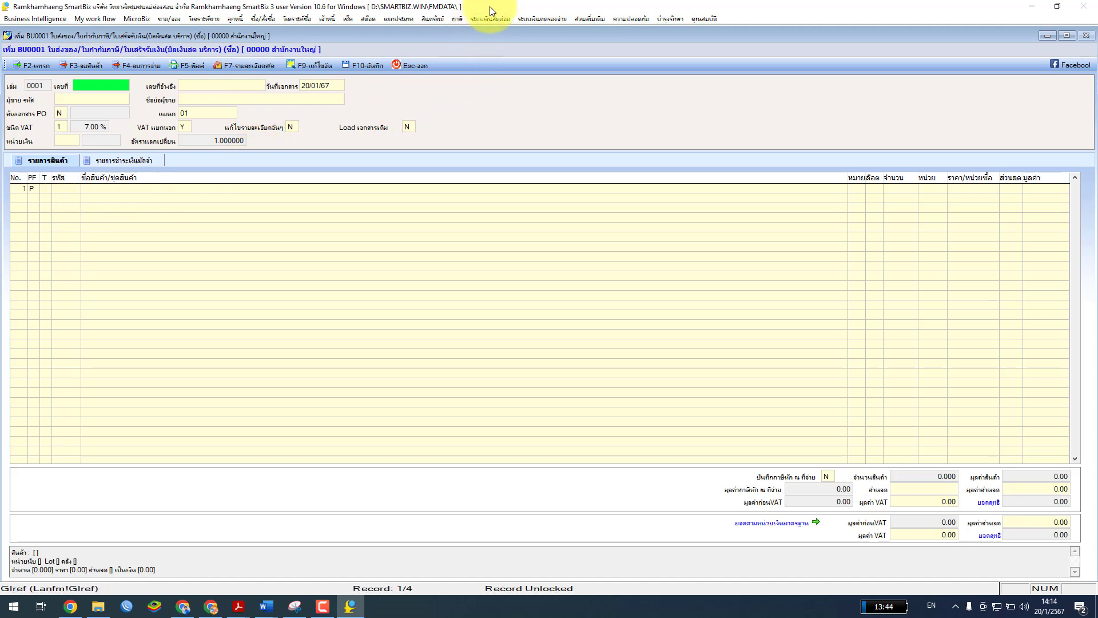
Open the product selection list from line 1's item code and centre it on screen
click(69, 191)
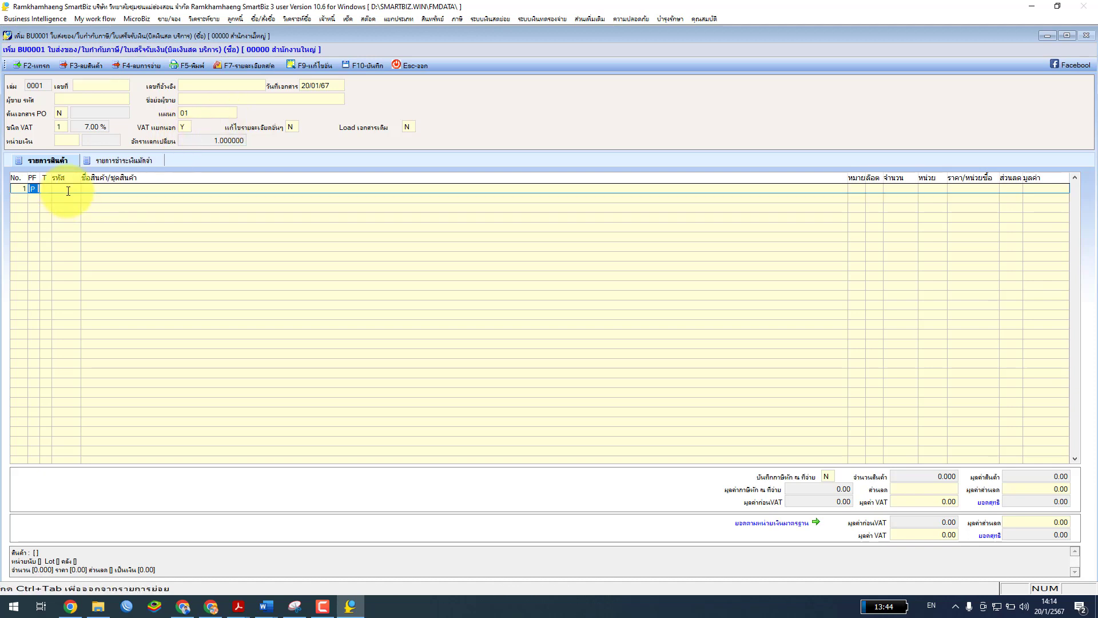
click(68, 191)
key(Return)
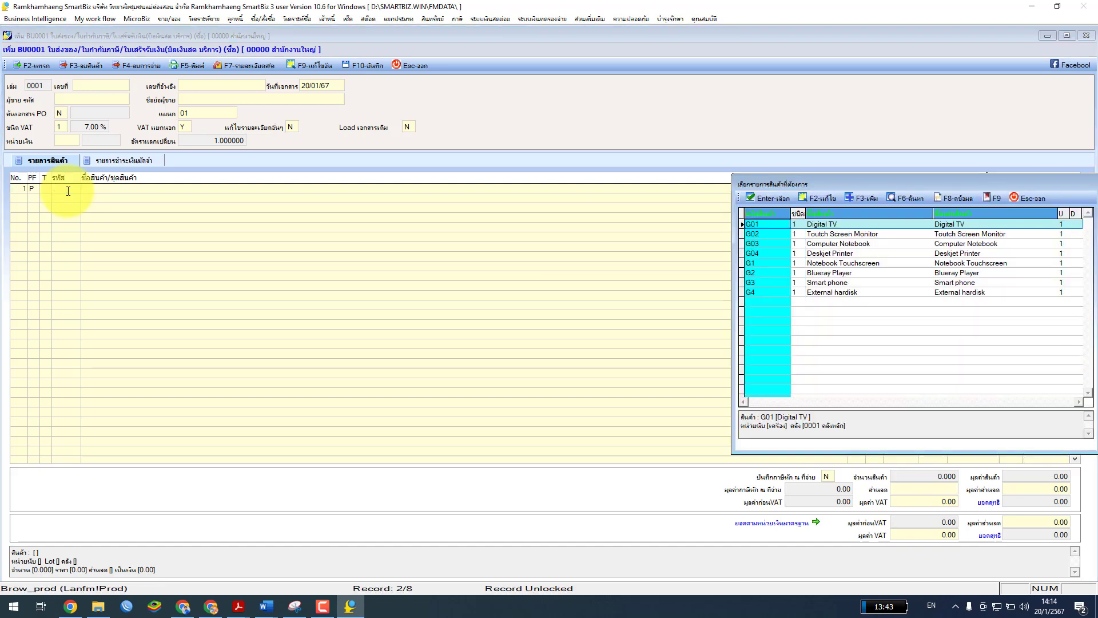
drag(849, 184, 391, 116)
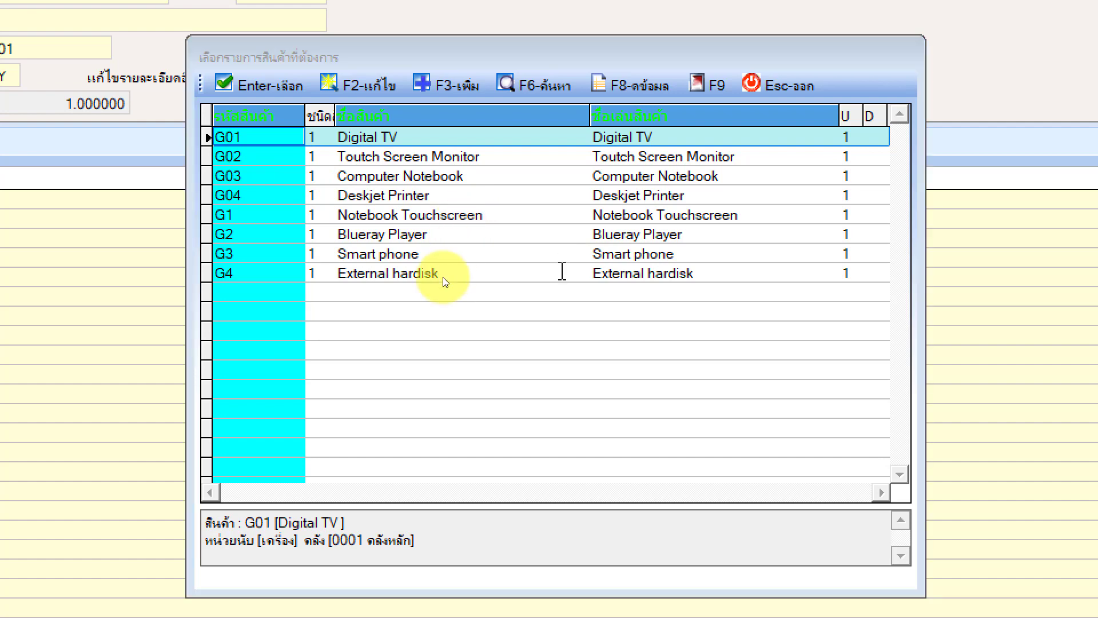
Briefly bring up the unit 7 PDF, then restore and minimize it to return to SmartBiz
key(super)
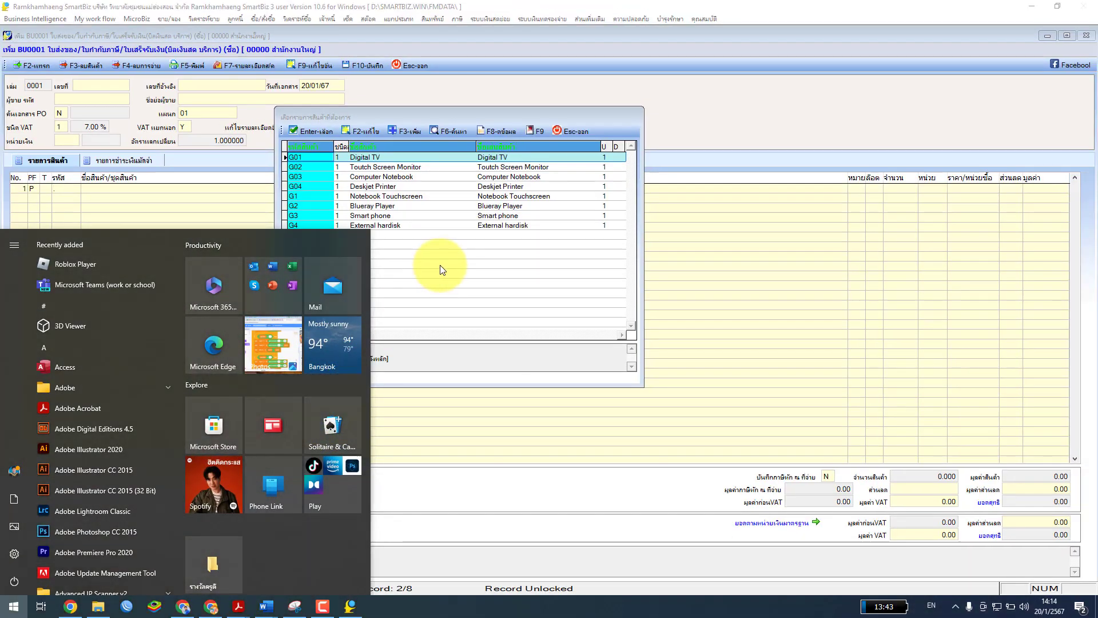
click(513, 216)
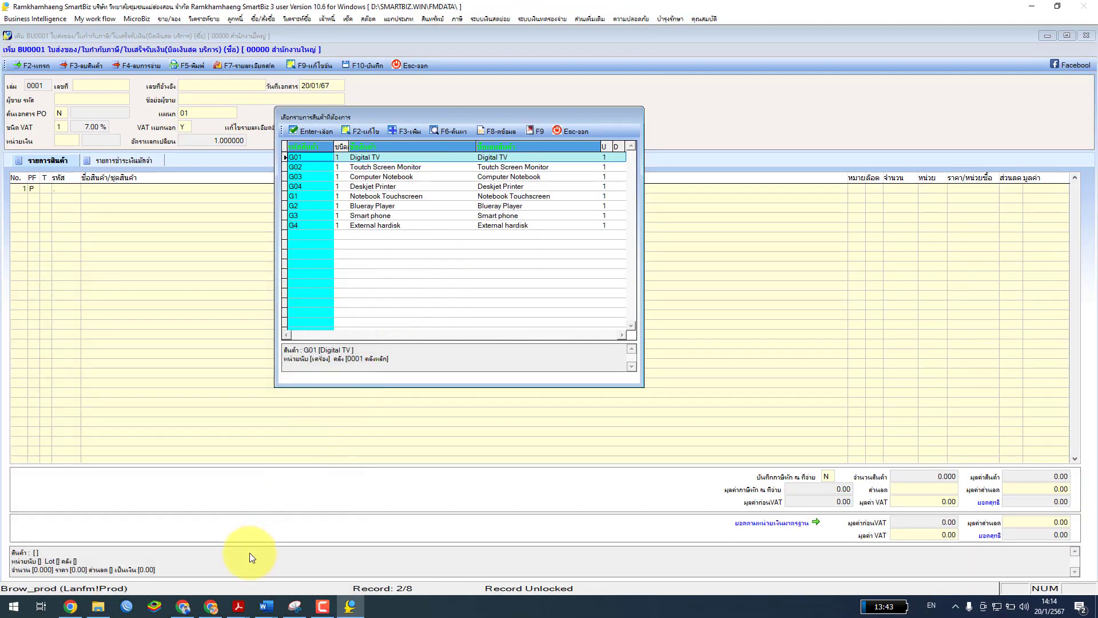
mouse_move(238, 606)
click(317, 557)
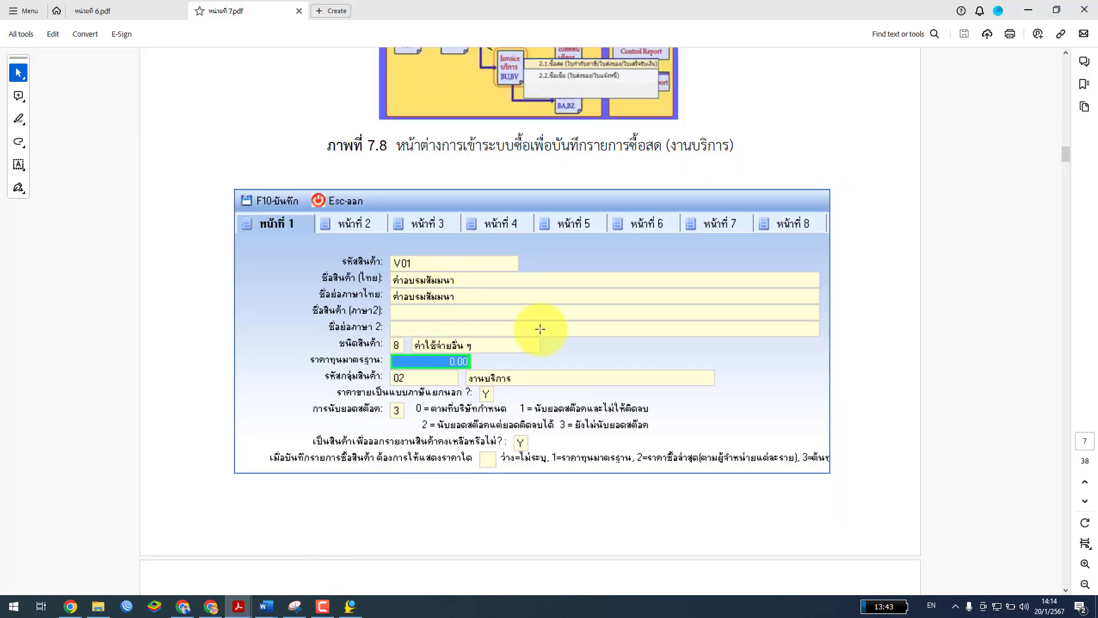
double_click(768, 5)
key(super+Down)
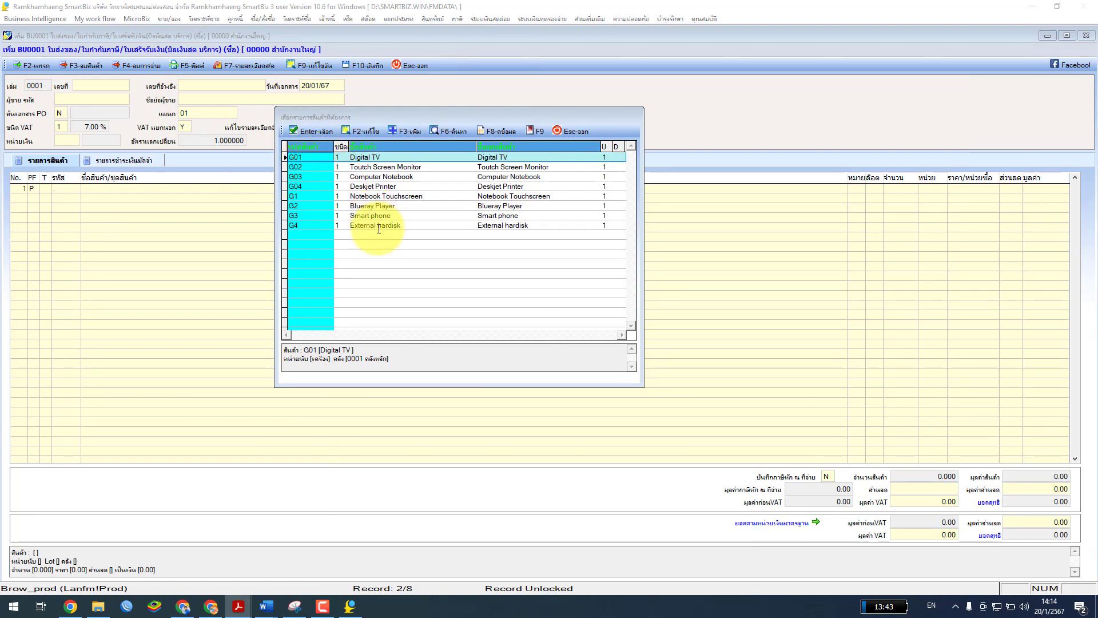
Add new product V01 with Thai name and short name ค่าอบรมสัมมนา
click(409, 131)
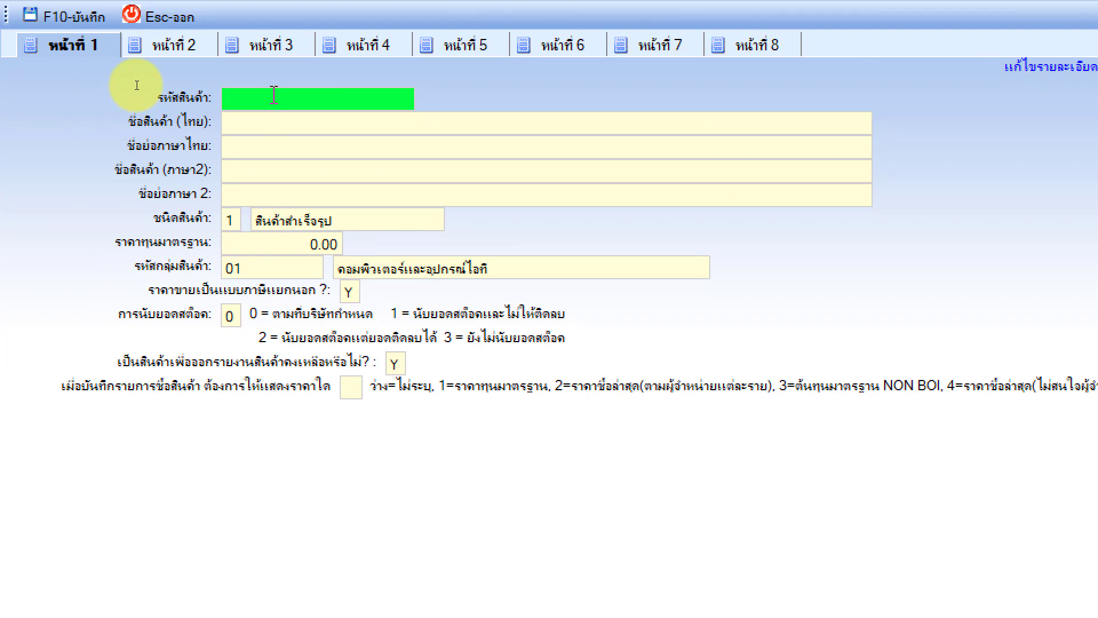
text(1)
key(Return)
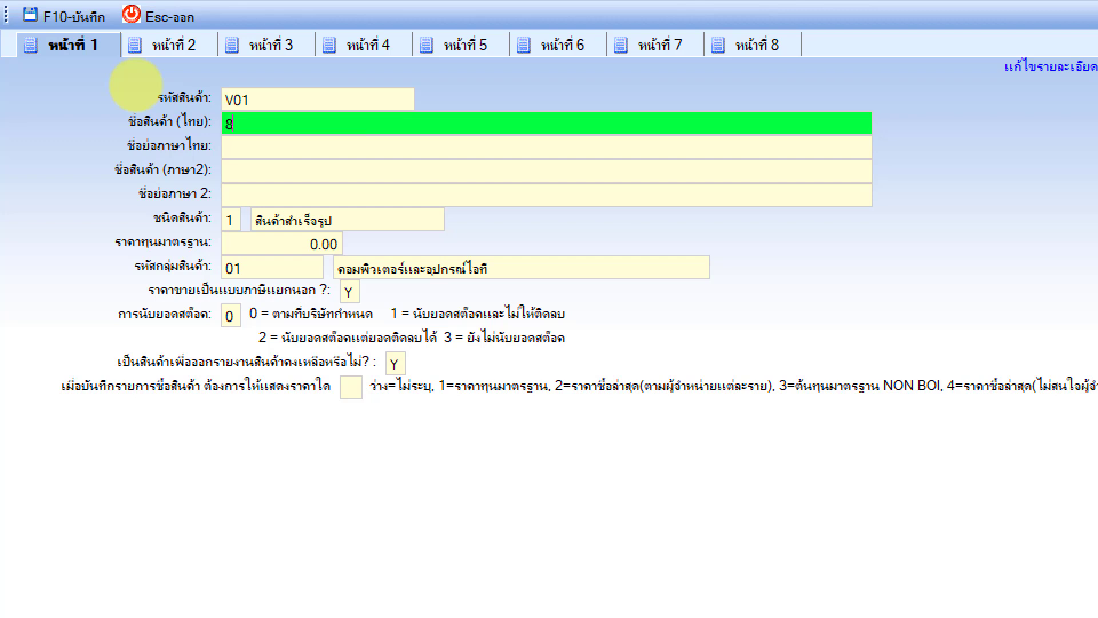
text(ค่าอบรมสัมมนา)
key(Return)
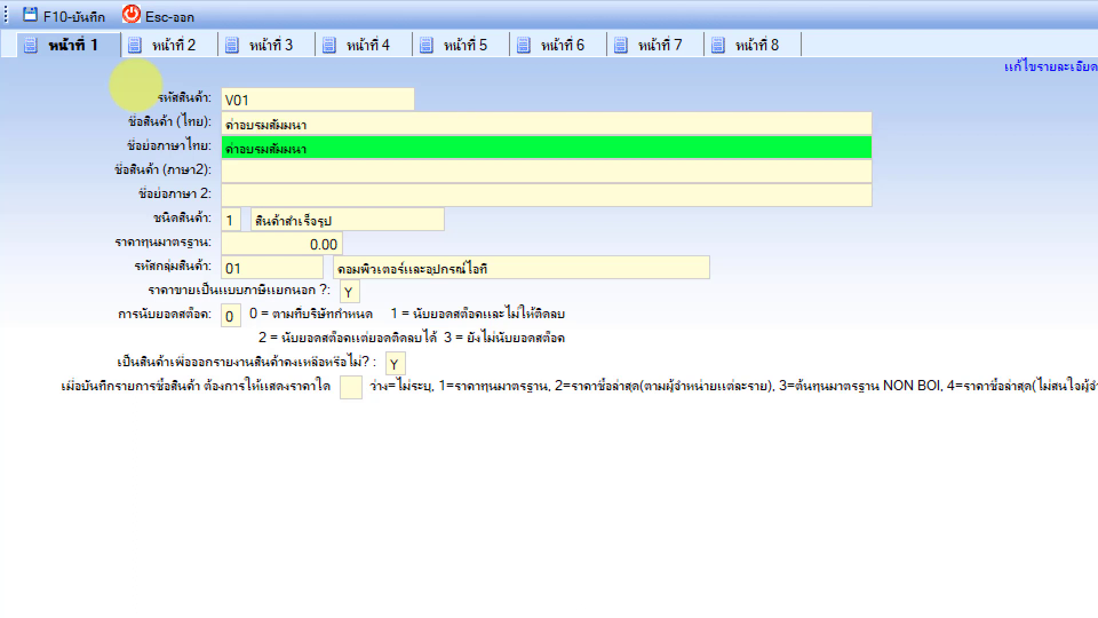
key(Return)
key(Return)
key(Return)
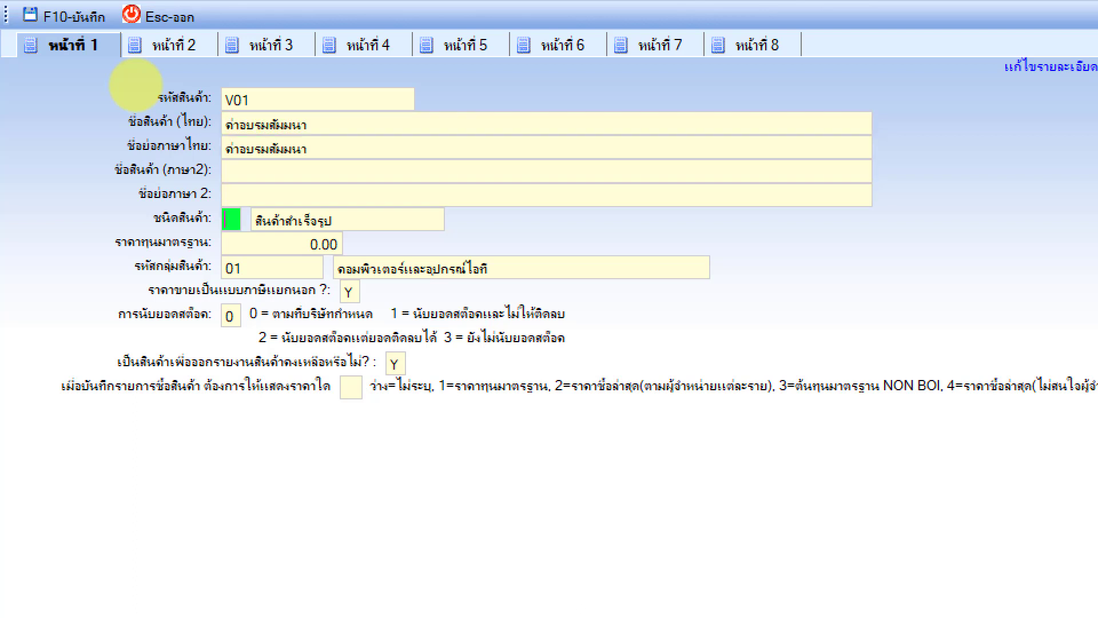
Clear the product type code and bring up the product type list
key(Return)
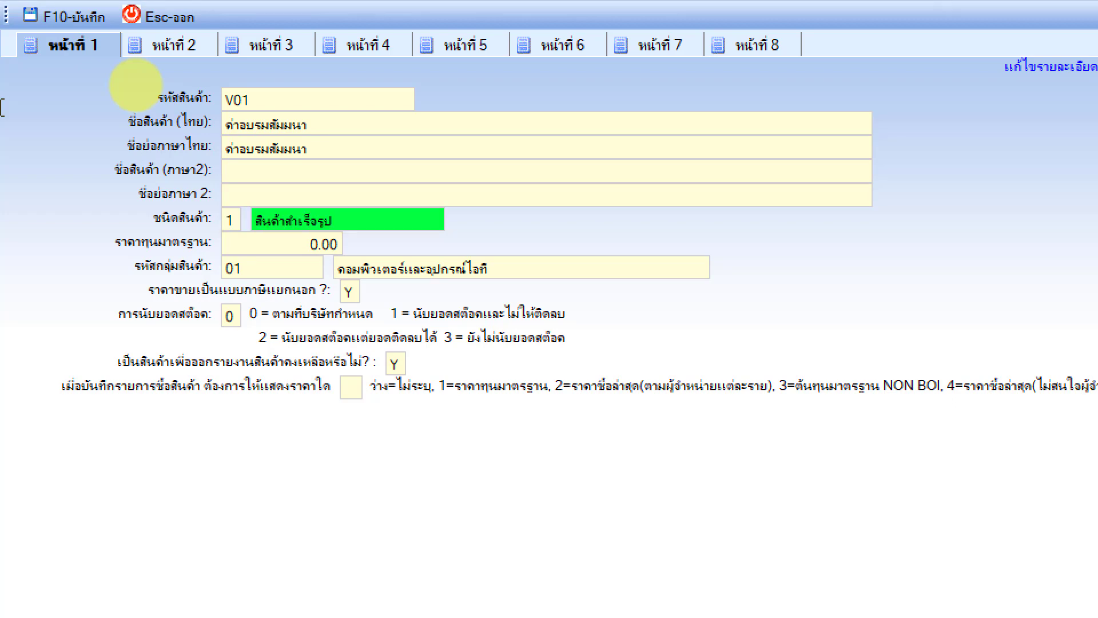
key(shift+Tab)
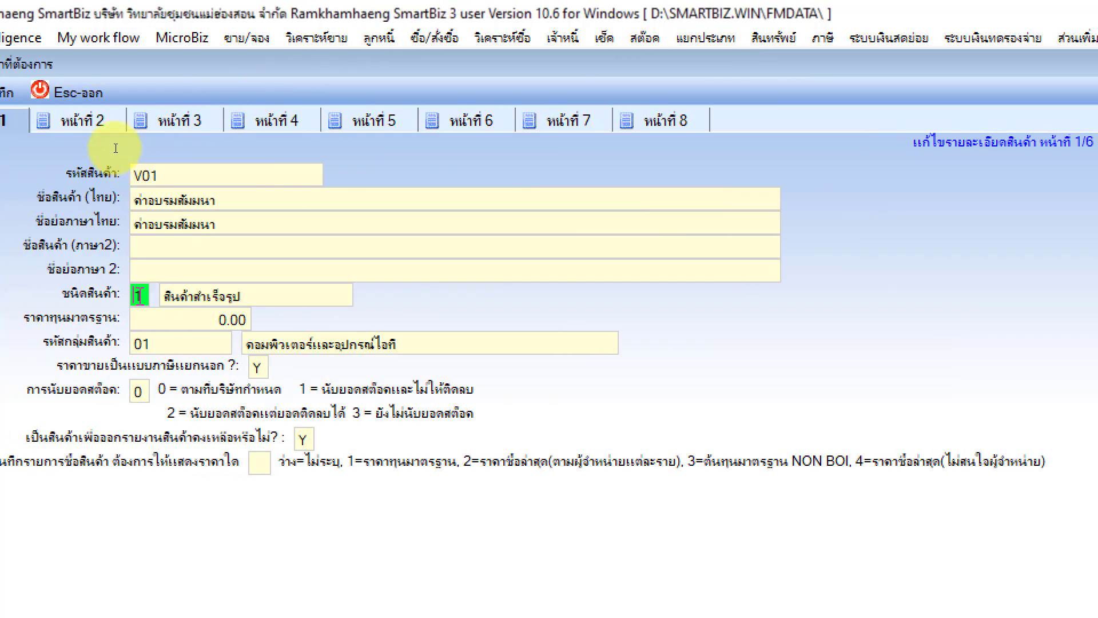
key(BackSpace)
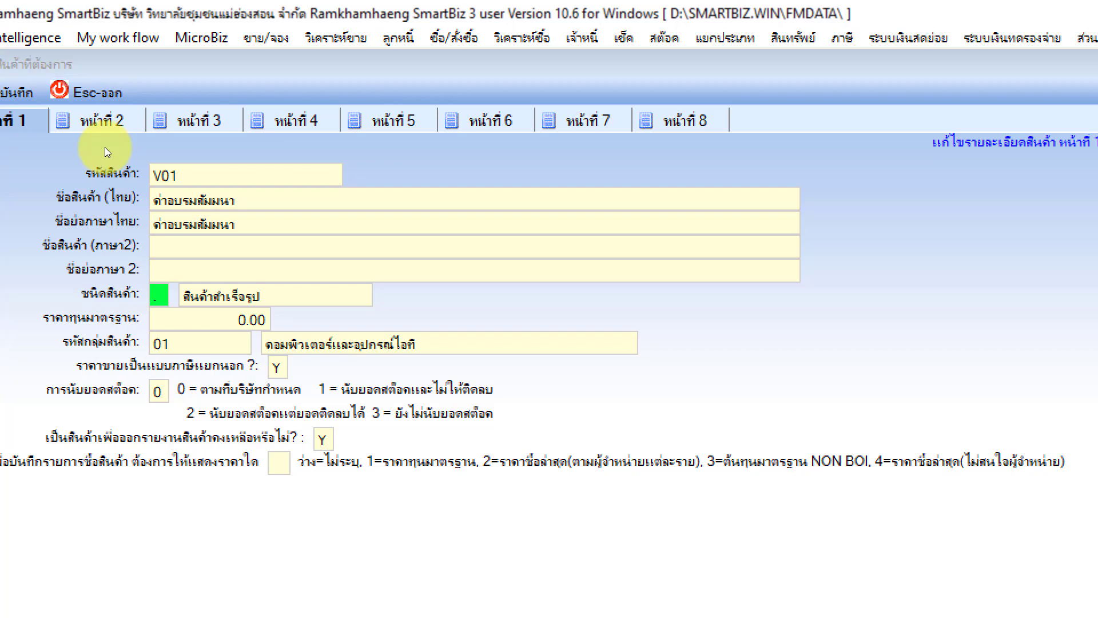
key(Return)
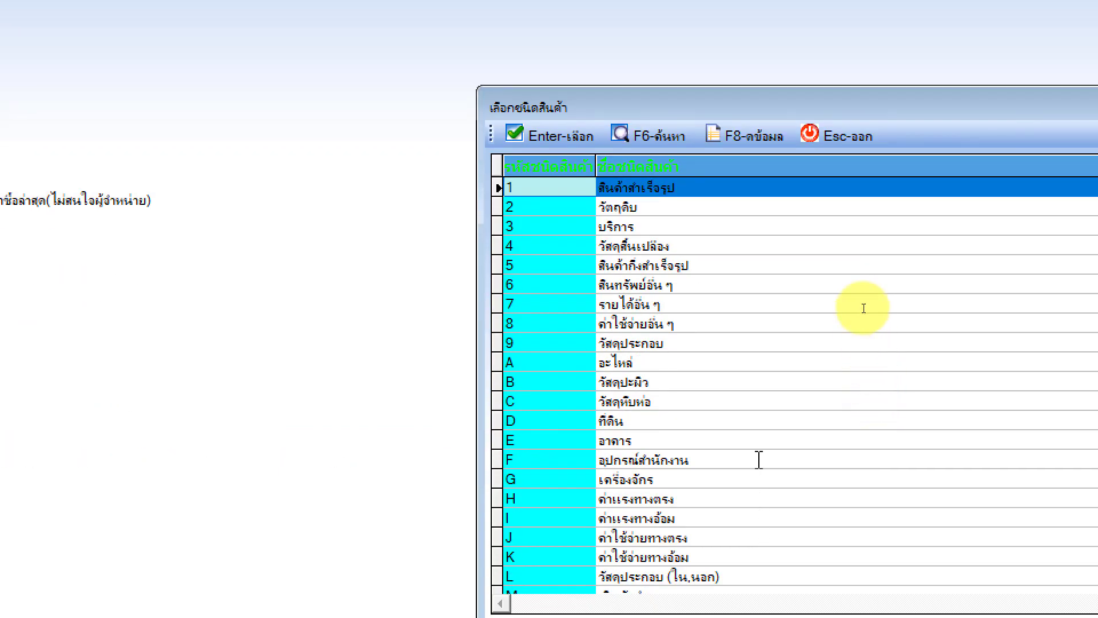
Give V01 product type 8 (ค่าใช้จ่ายอื่น ๆ) and leave its standard cost at 0.00
drag(694, 108, 275, 96)
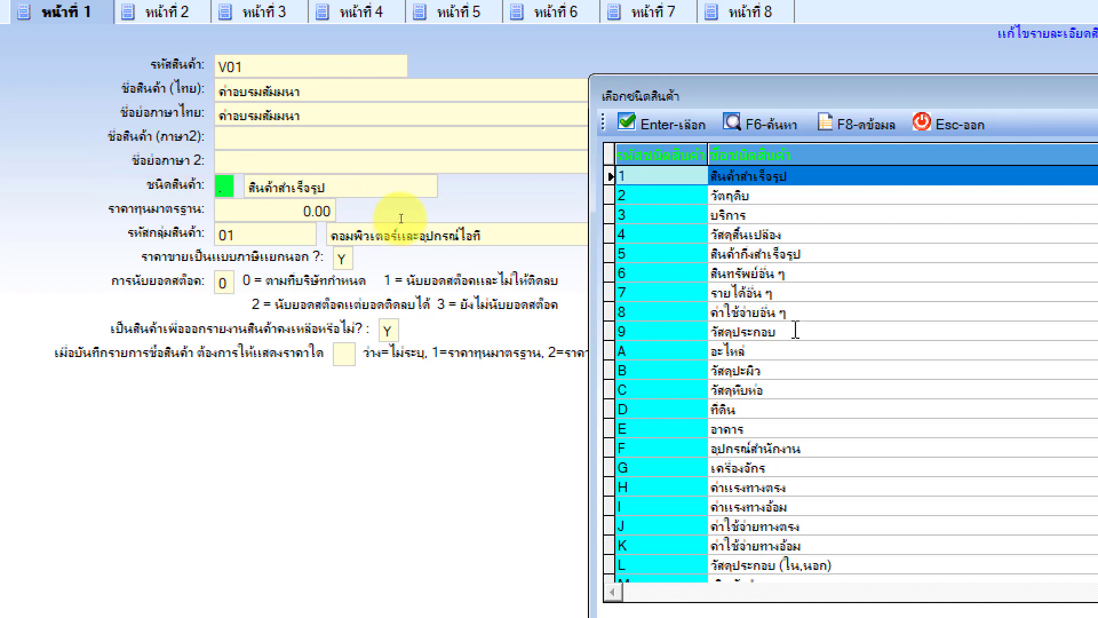
click(795, 313)
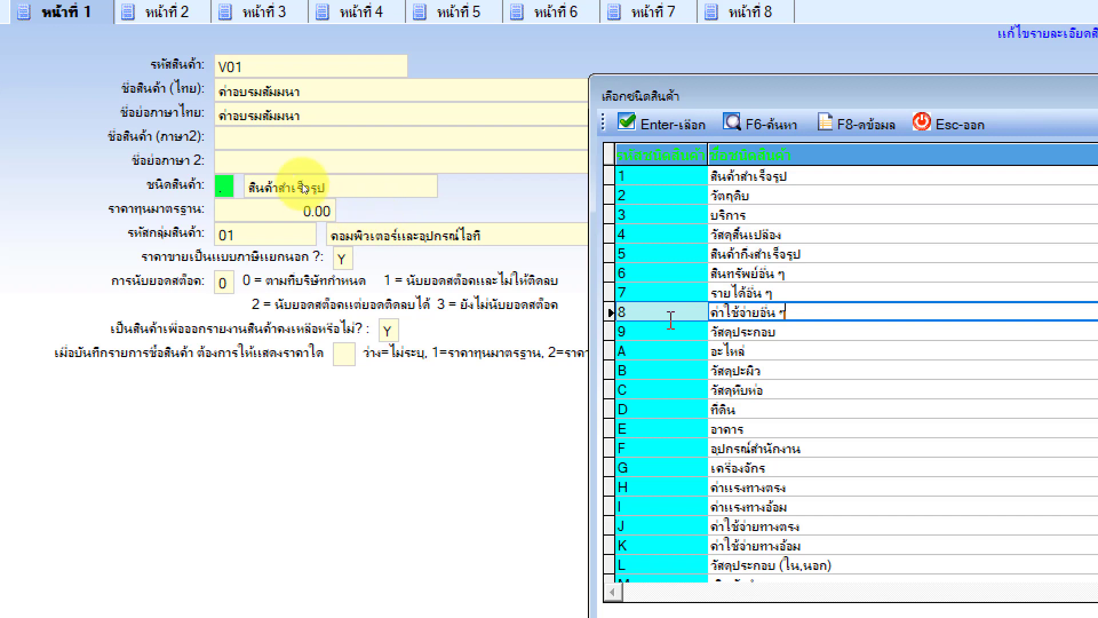
click(658, 124)
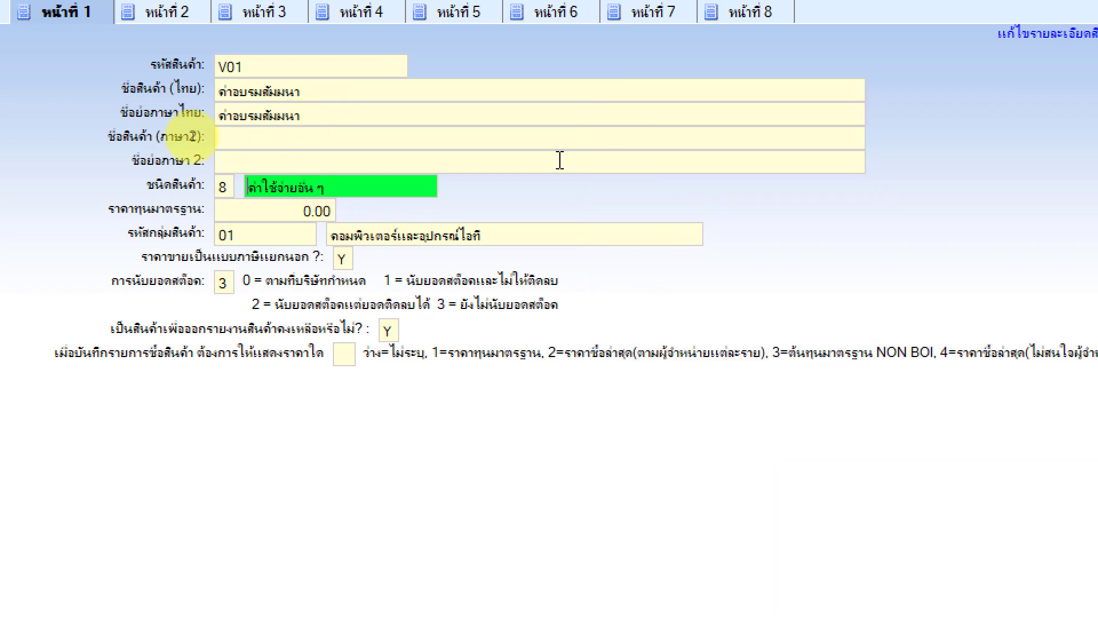
click(259, 209)
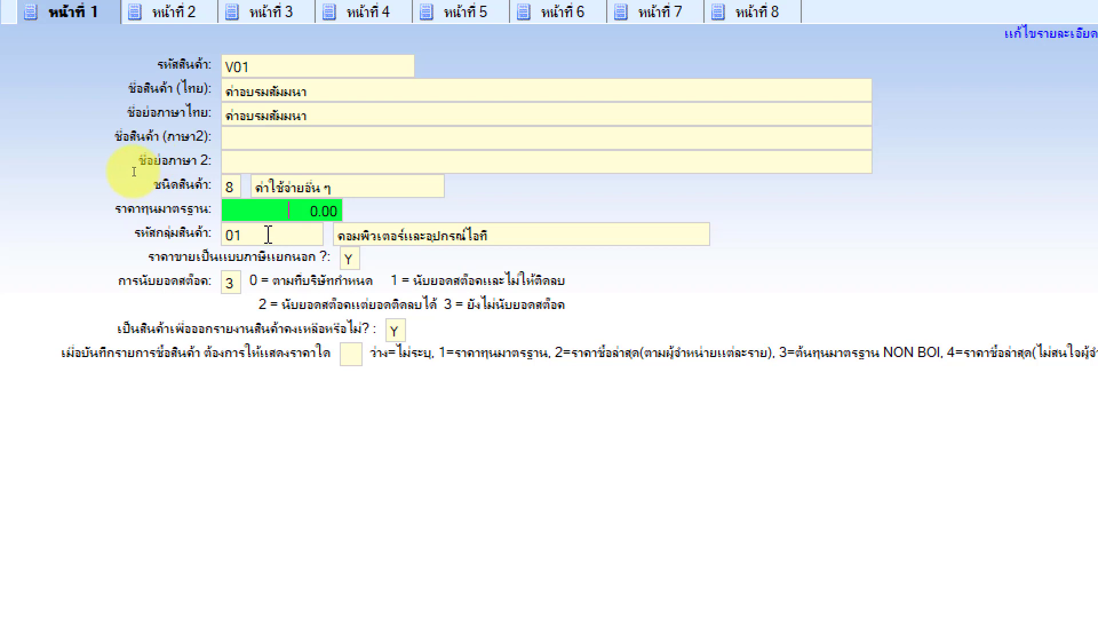
key(Tab)
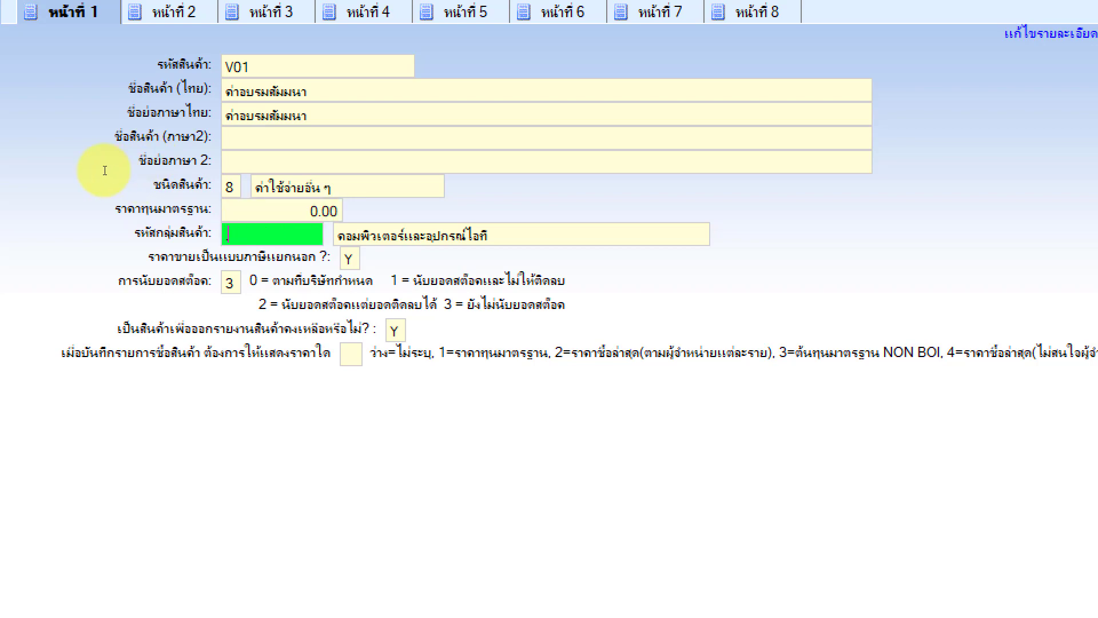
key(F2)
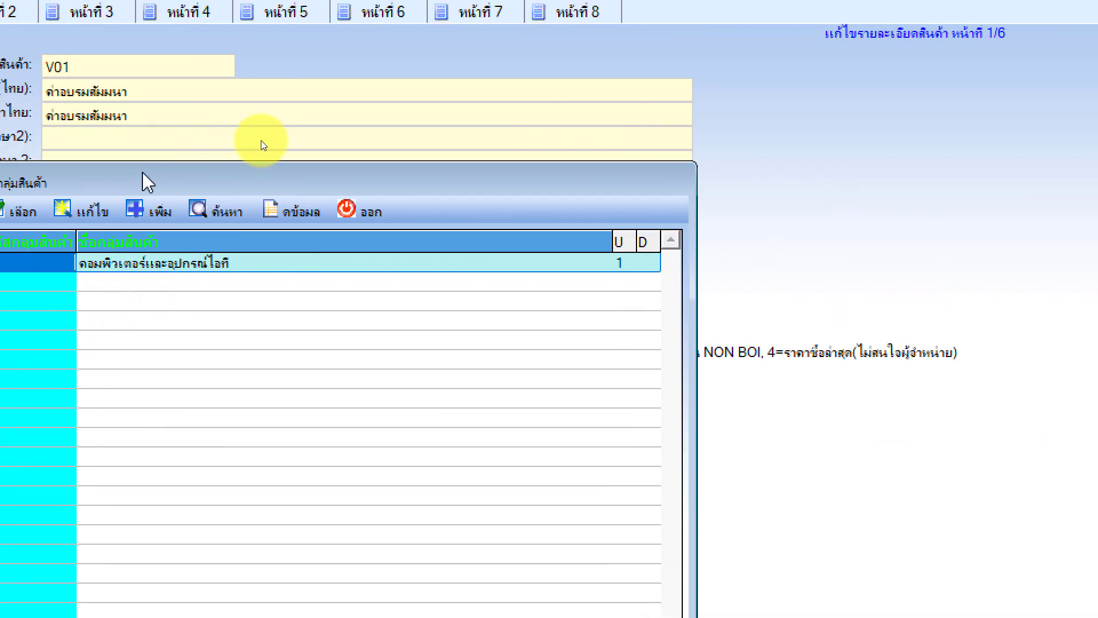
Add and save product group 02 named งานบริการ in the product group list
drag(148, 182, 463, 159)
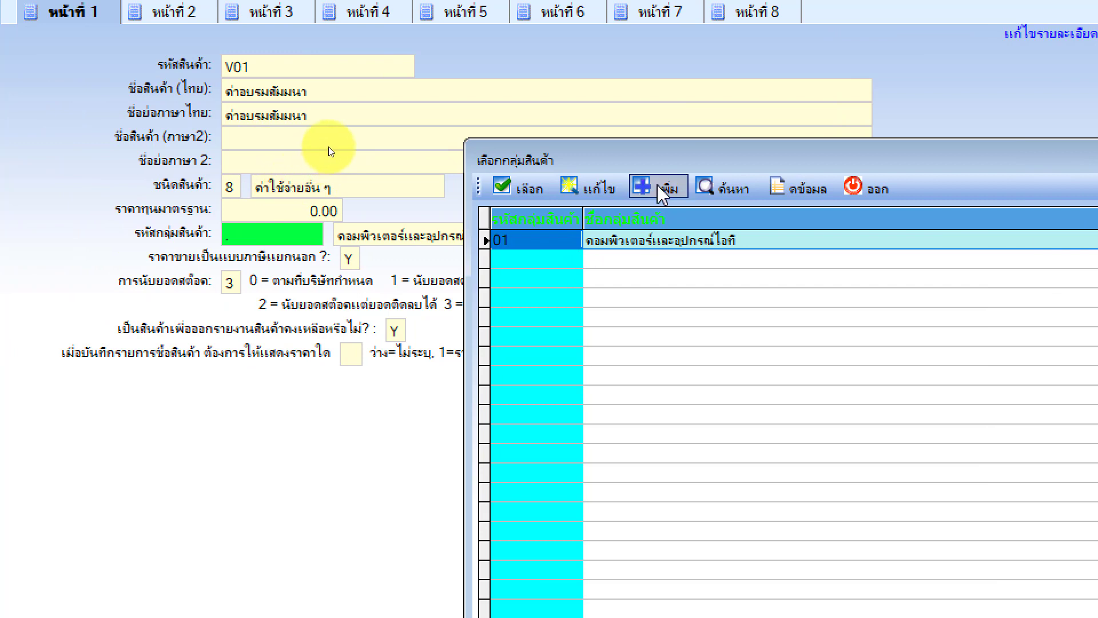
click(532, 188)
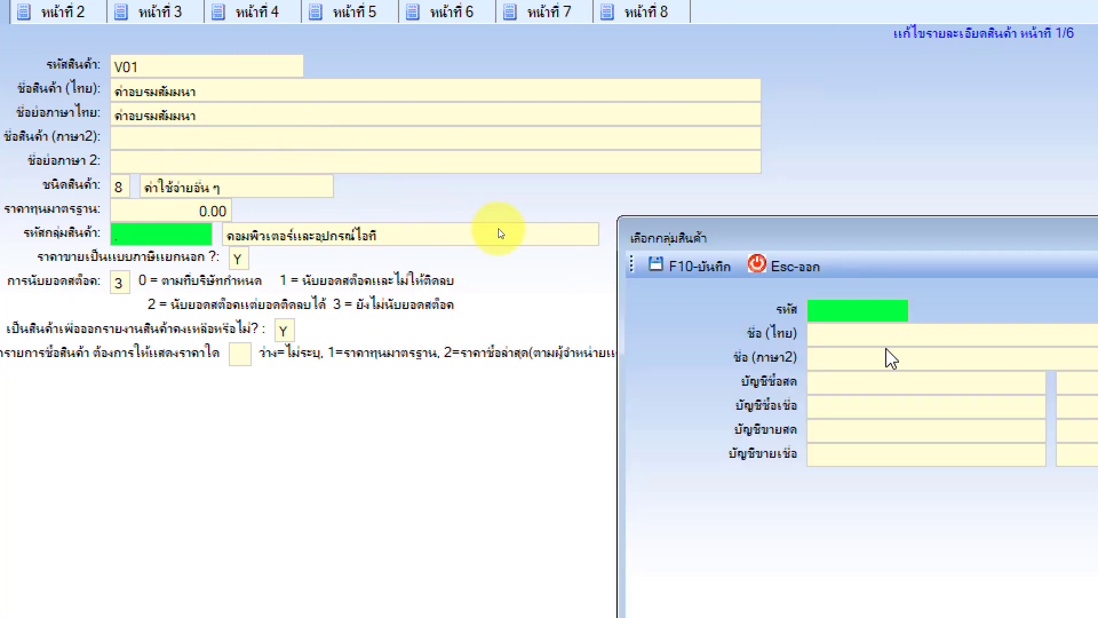
text(02)
key(Return)
text(งานบริการ)
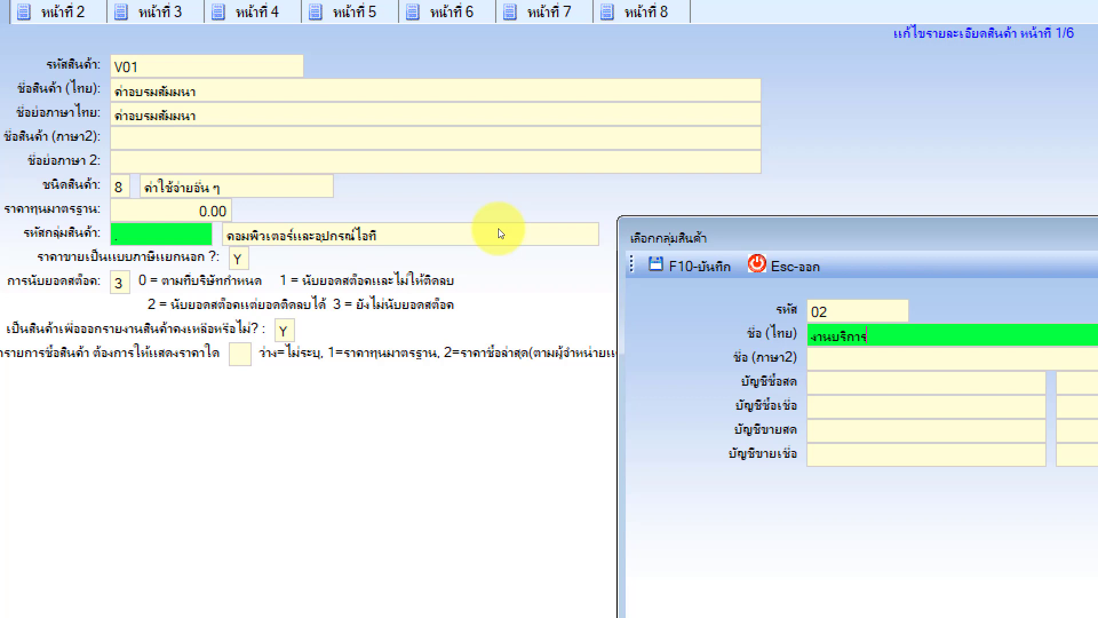
key(Return)
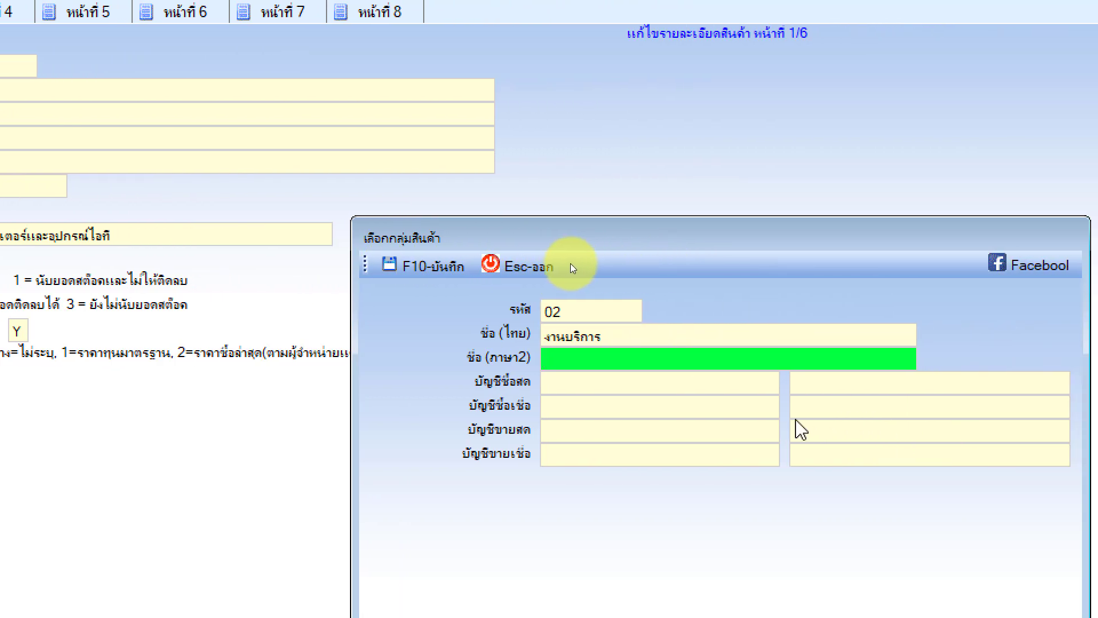
click(425, 262)
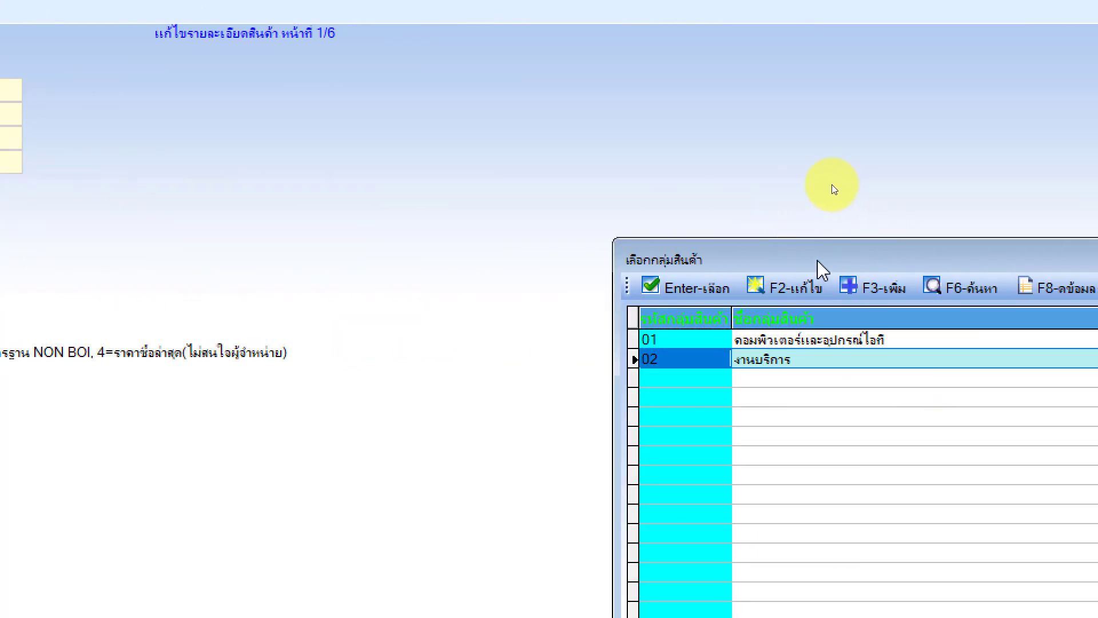
drag(817, 270, 152, 172)
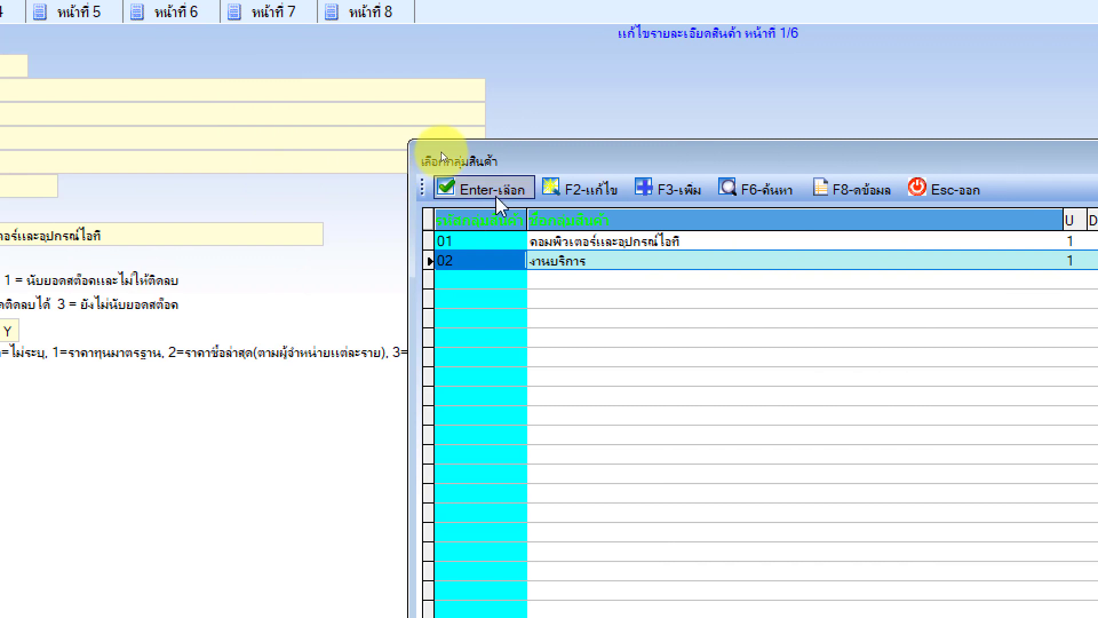
Confirm group 02 งานบริการ for service item V01, then bring up its units-and-accounts details page 2
click(471, 194)
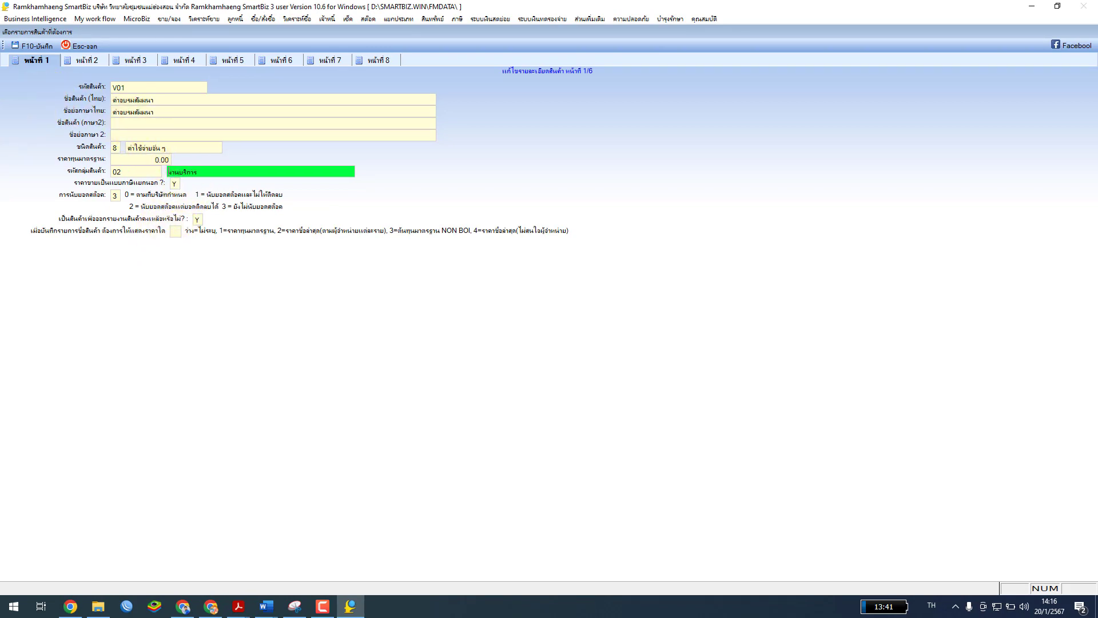
click(78, 60)
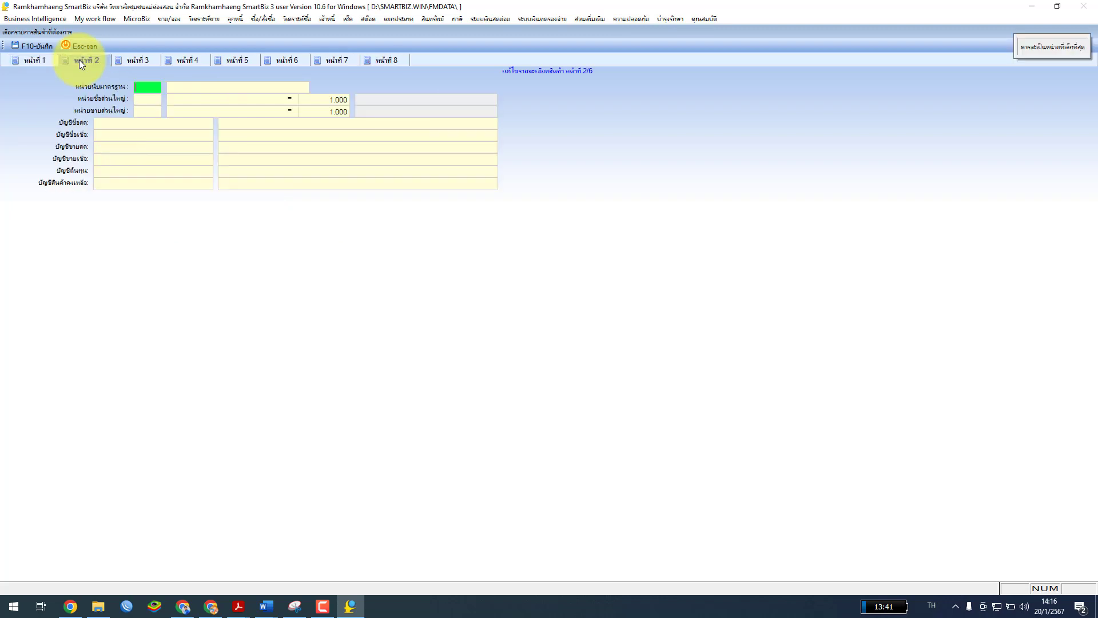
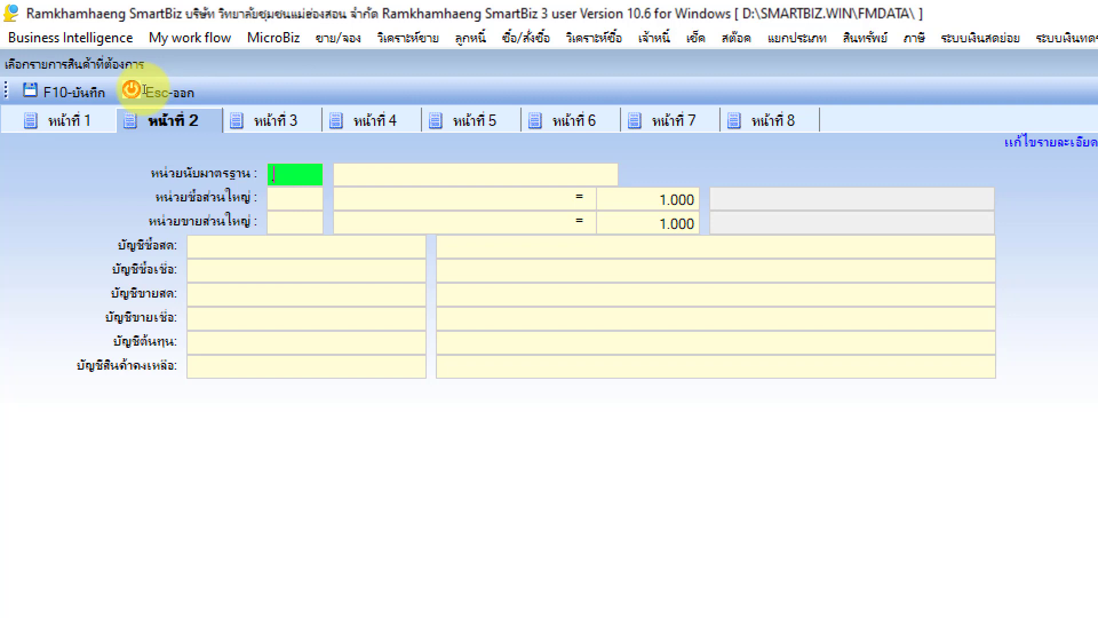
Add unit 02 ครึ่ง and make it the product's standard, purchase and selling unit
click(395, 172)
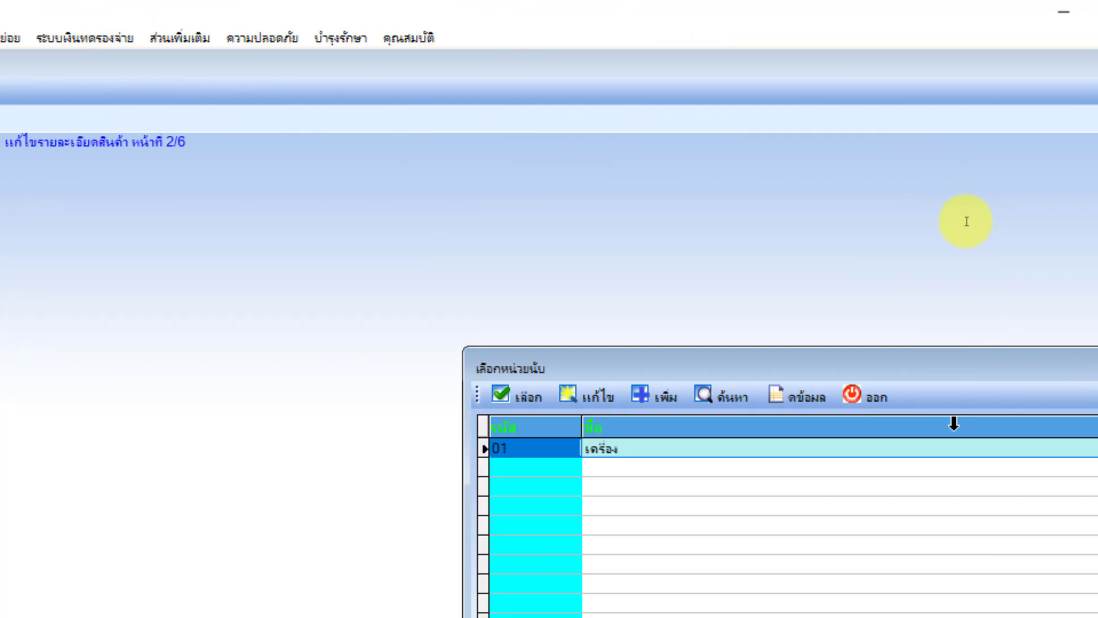
drag(658, 372, 0, 91)
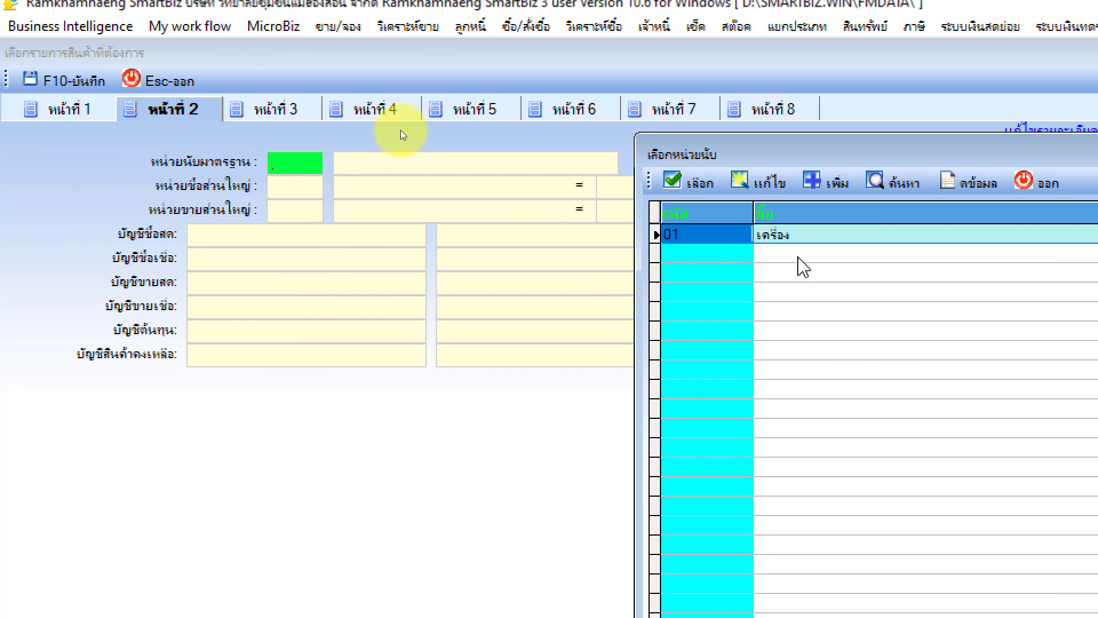
click(839, 183)
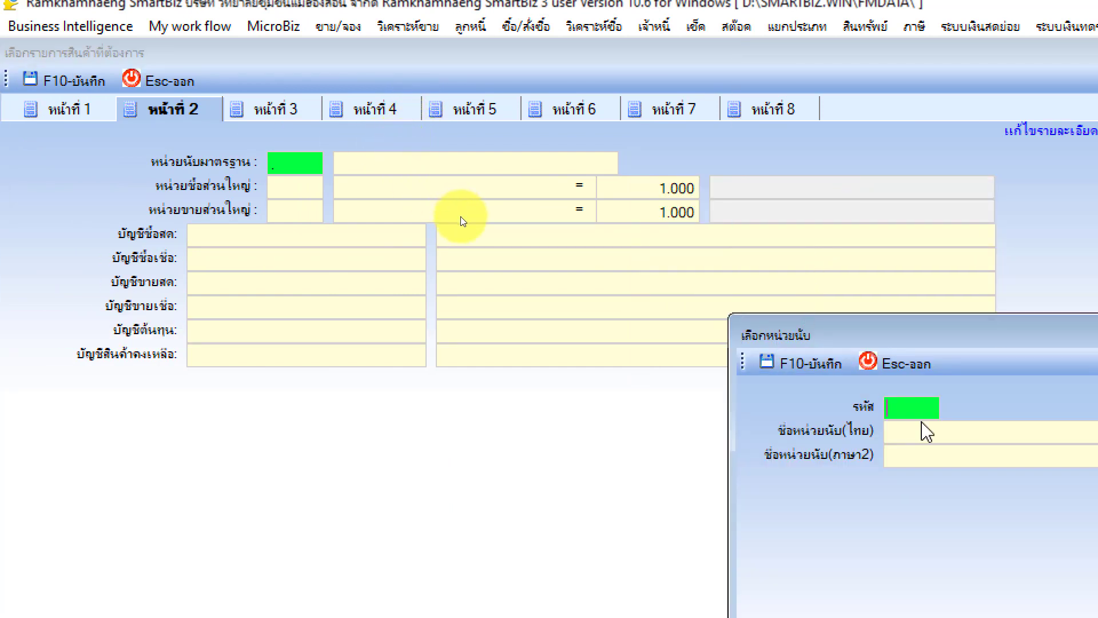
text(2)
key(BackSpace)
text(02)
key(Return)
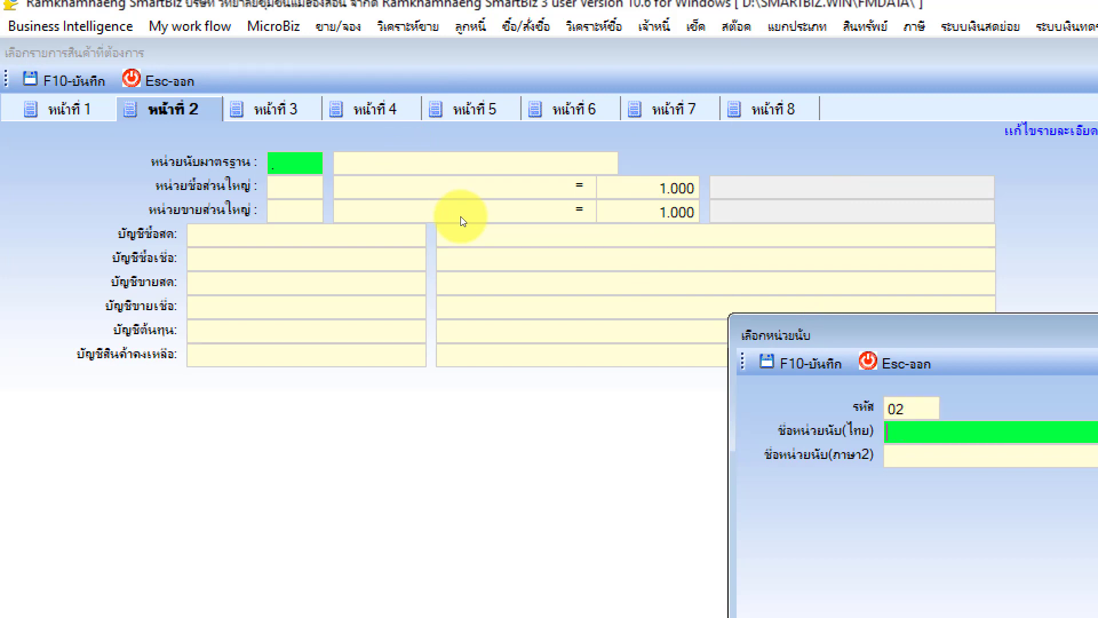
text(ต)
text(รึ่)
text(ง)
key(Return)
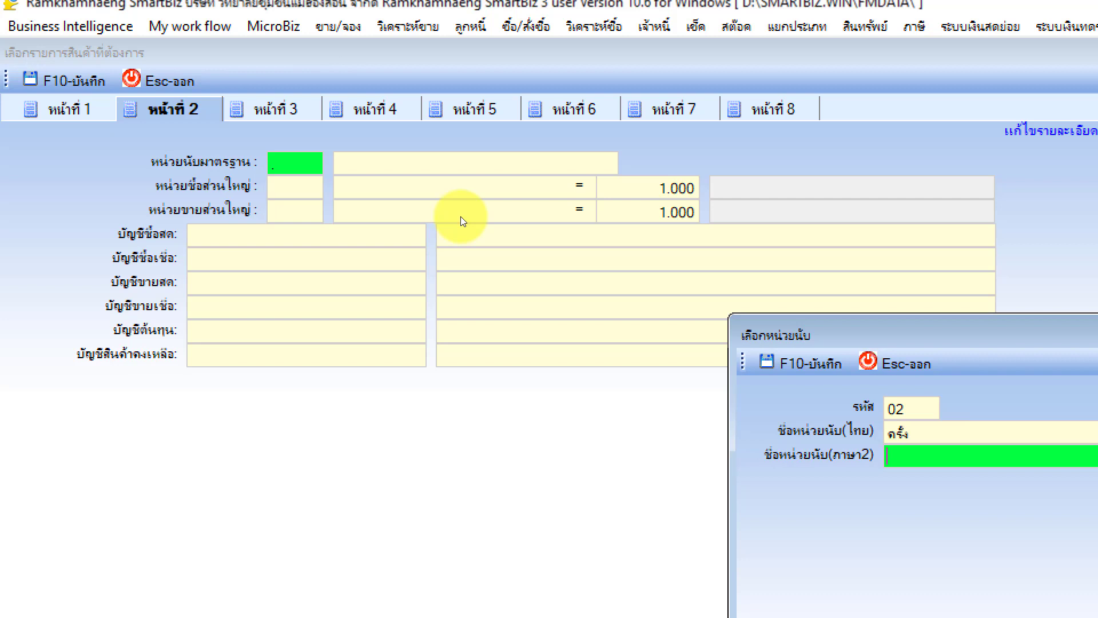
click(829, 364)
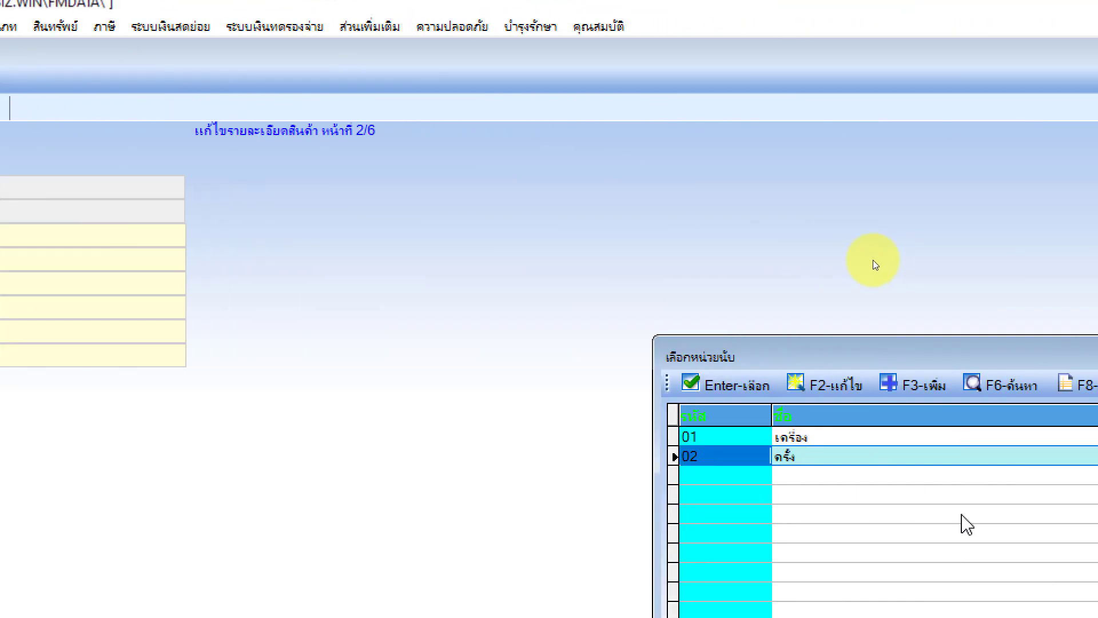
drag(851, 348, 714, 292)
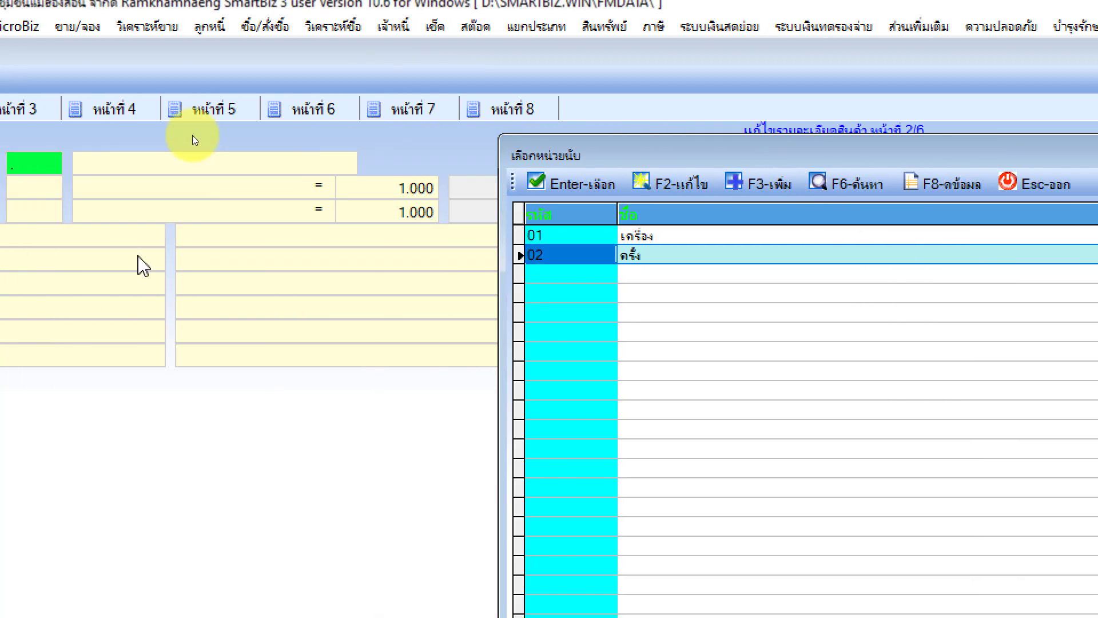
click(795, 184)
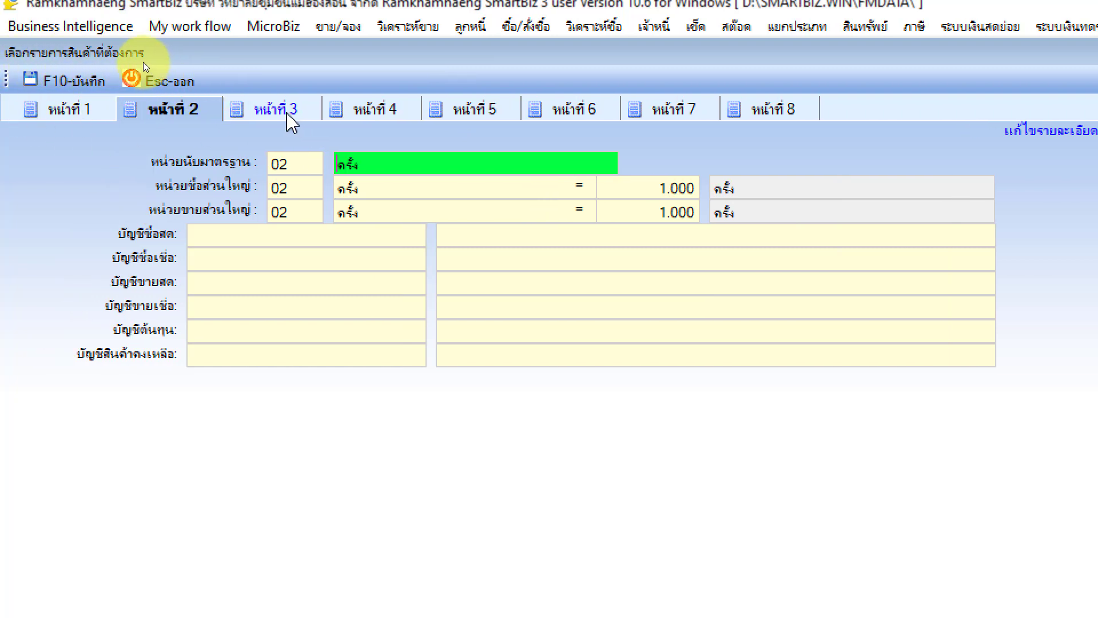
Review the product's pages 3 through 8: prices, price levels A–D, factory and lead time
click(291, 112)
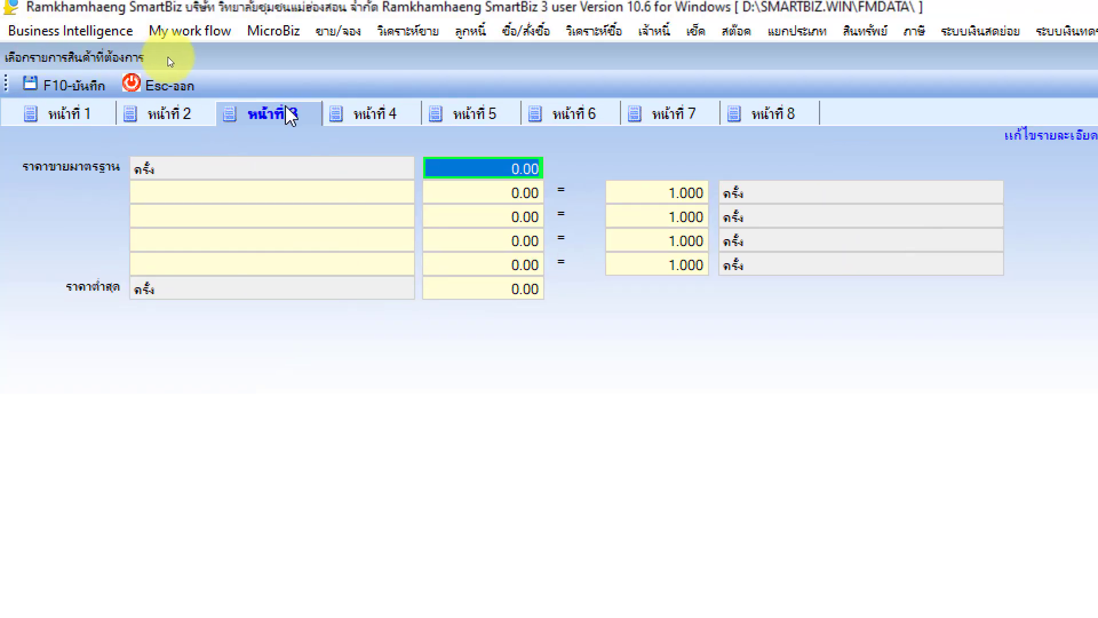
click(375, 114)
click(491, 116)
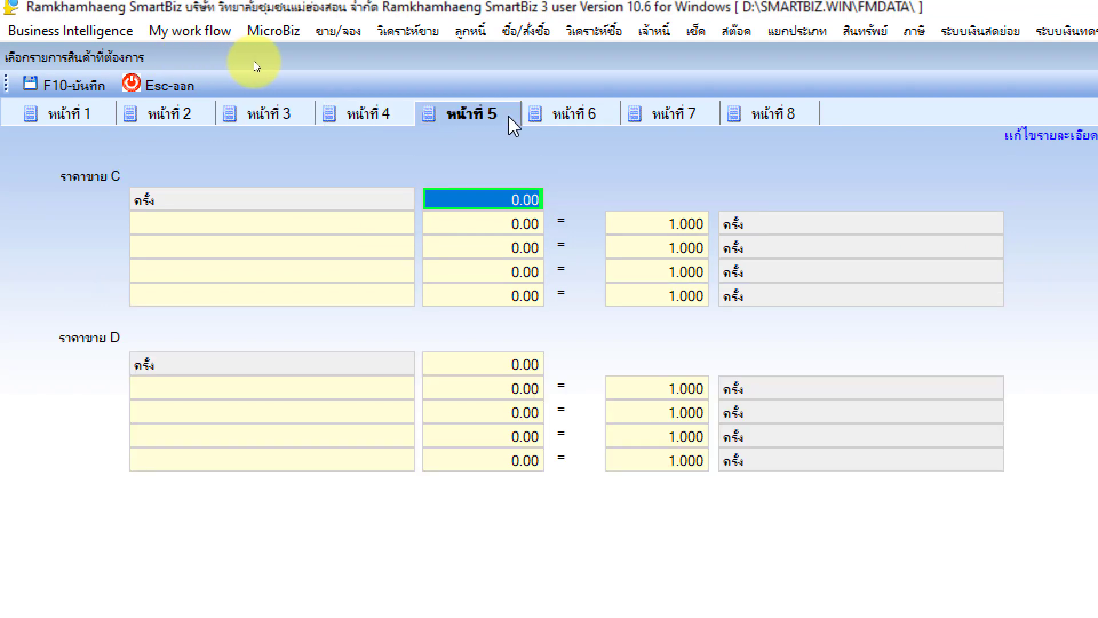
click(548, 118)
click(668, 114)
click(744, 115)
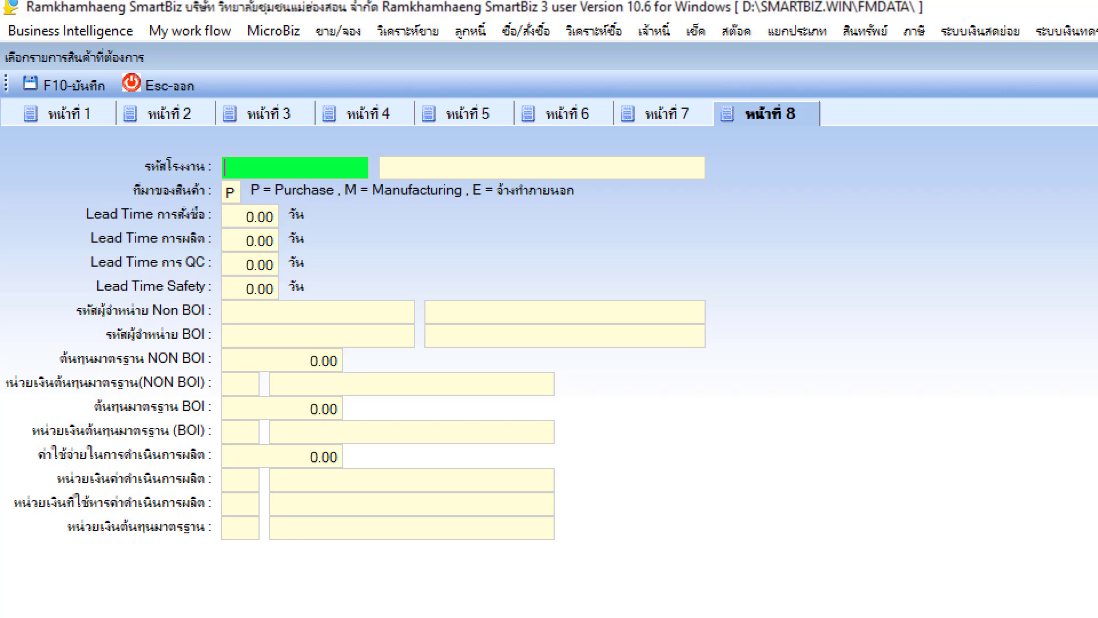
Save product record V01 and confirm the save
click(95, 83)
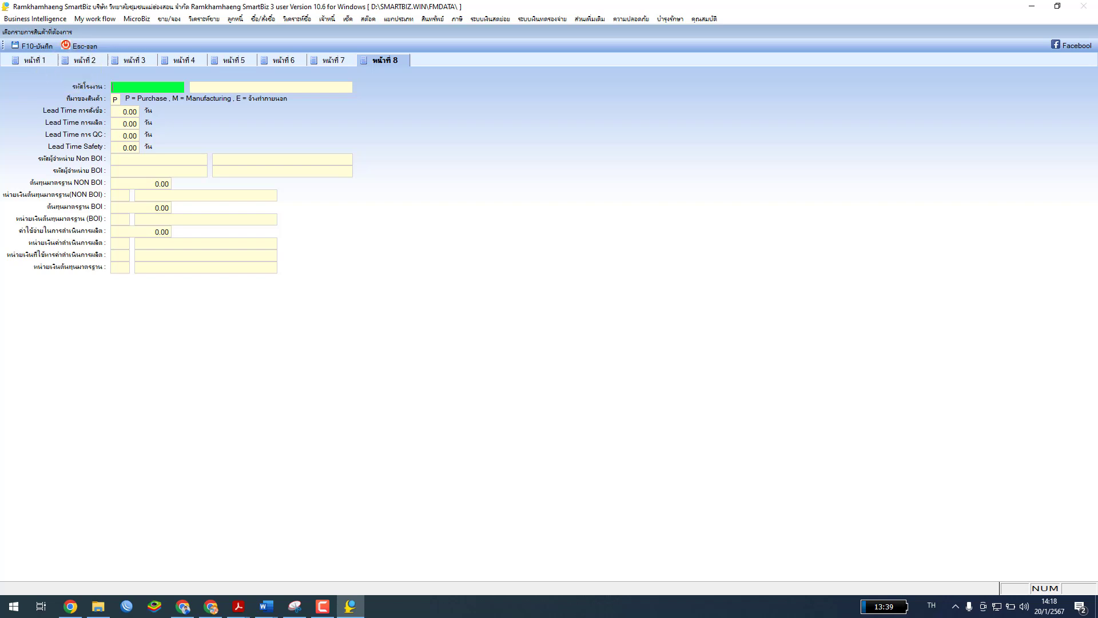
key(alt+Tab)
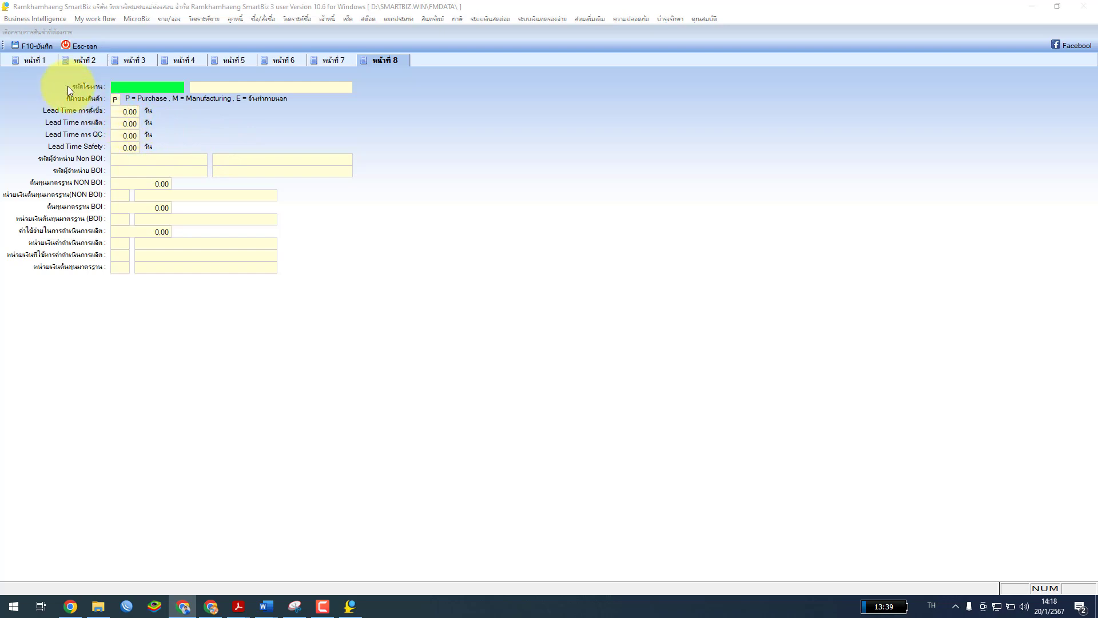
click(31, 46)
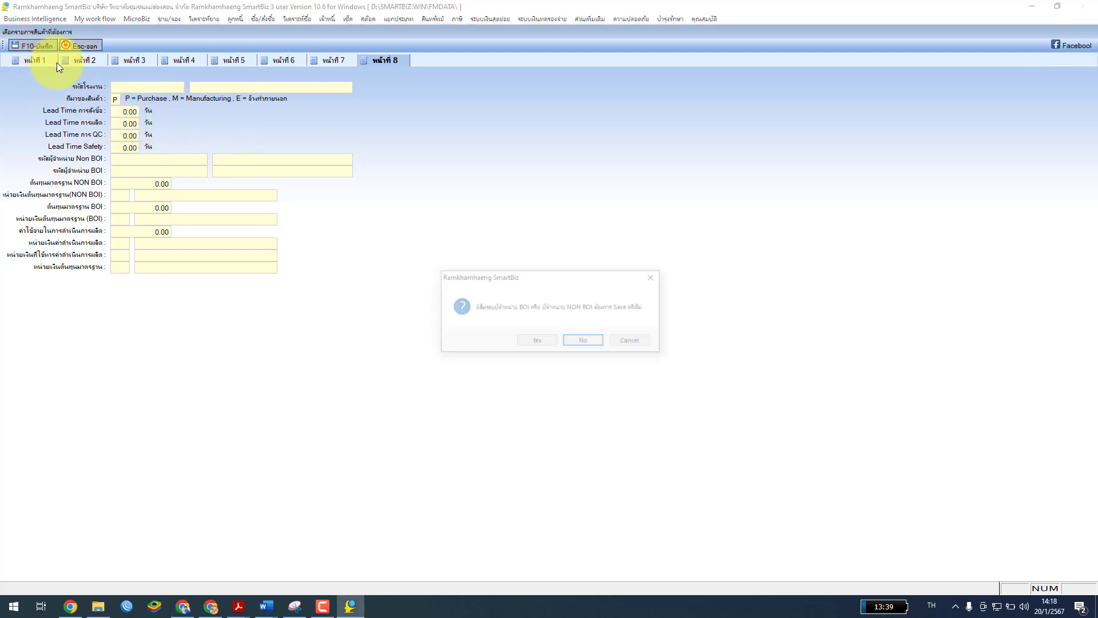
click(541, 343)
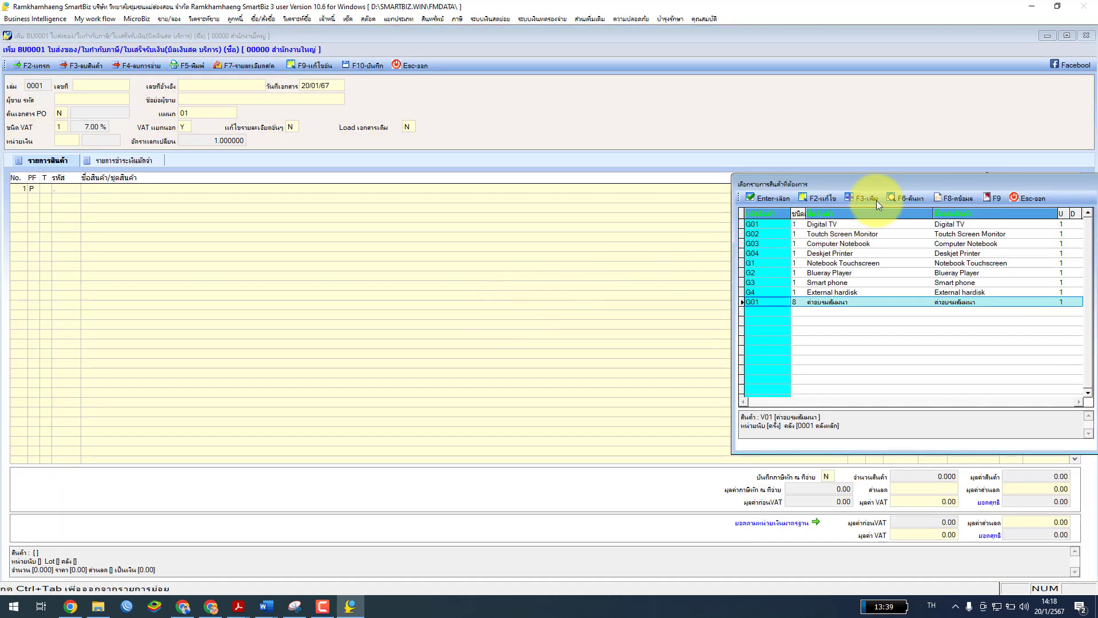
Insert product V01 ค่าอบรมสัมมนา from the product list as line 1
drag(875, 180, 466, 110)
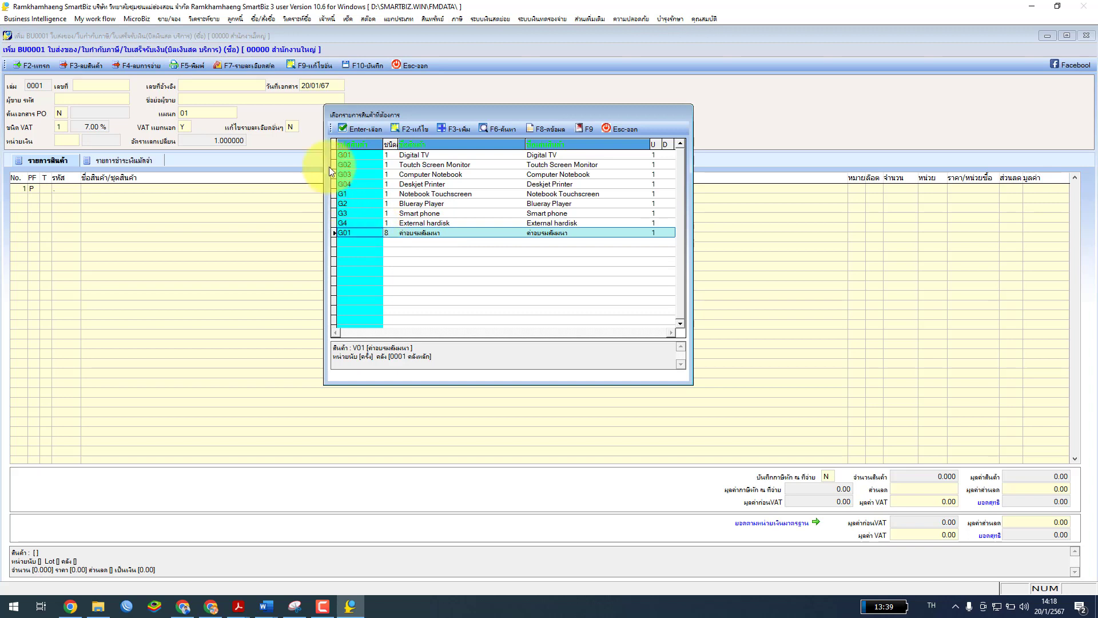
click(354, 128)
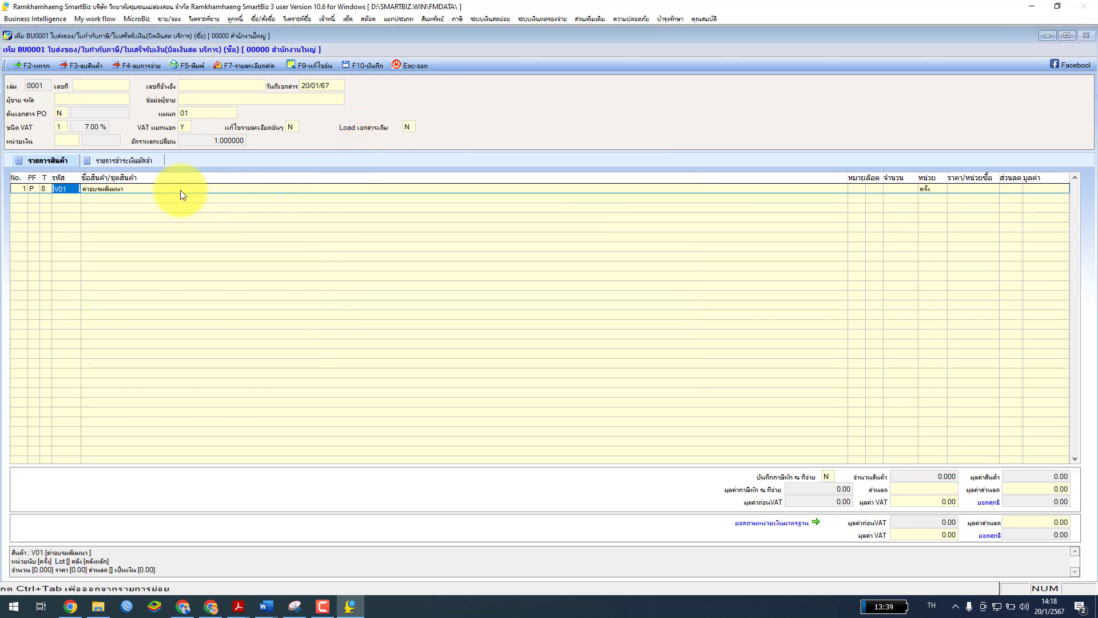
click(67, 189)
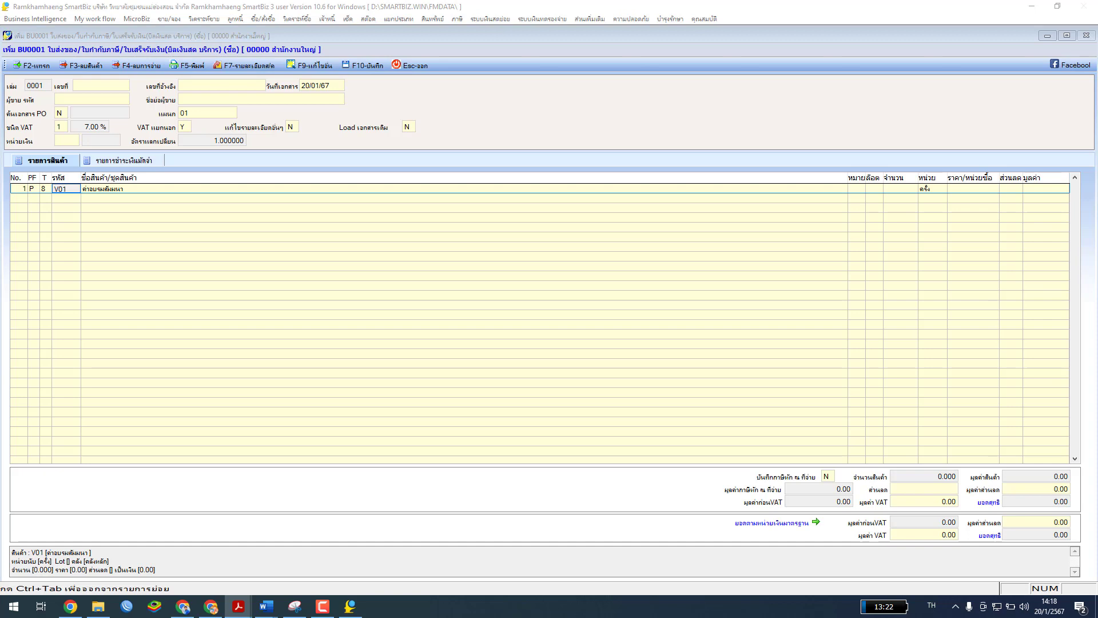
Replace reference number BU0001/00001 with 1301, then bring up the PDF guide
click(86, 85)
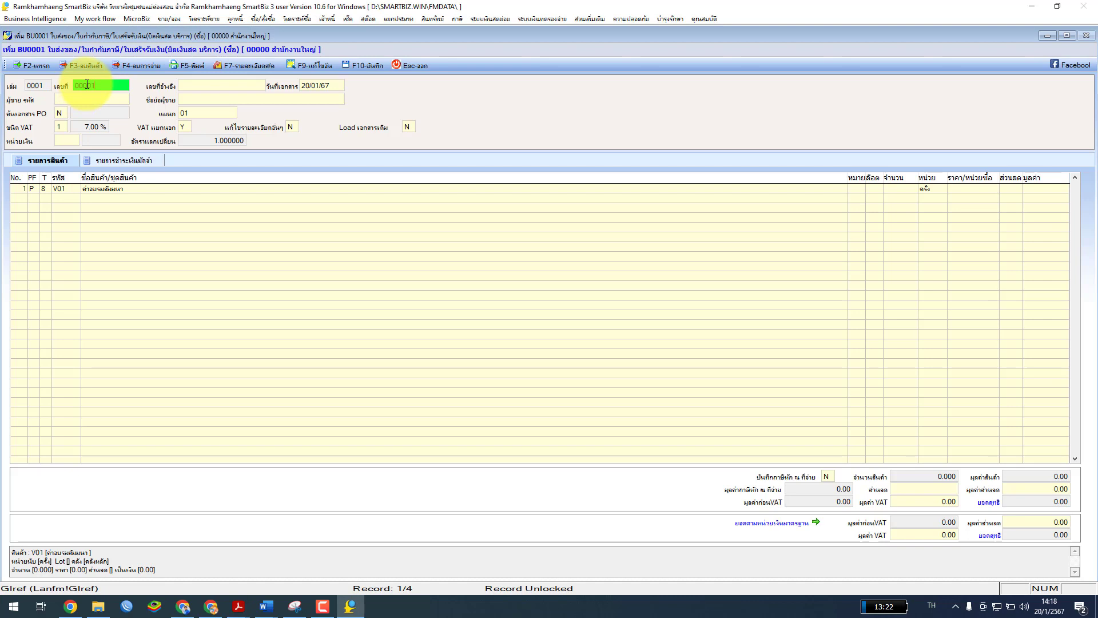
key(Return)
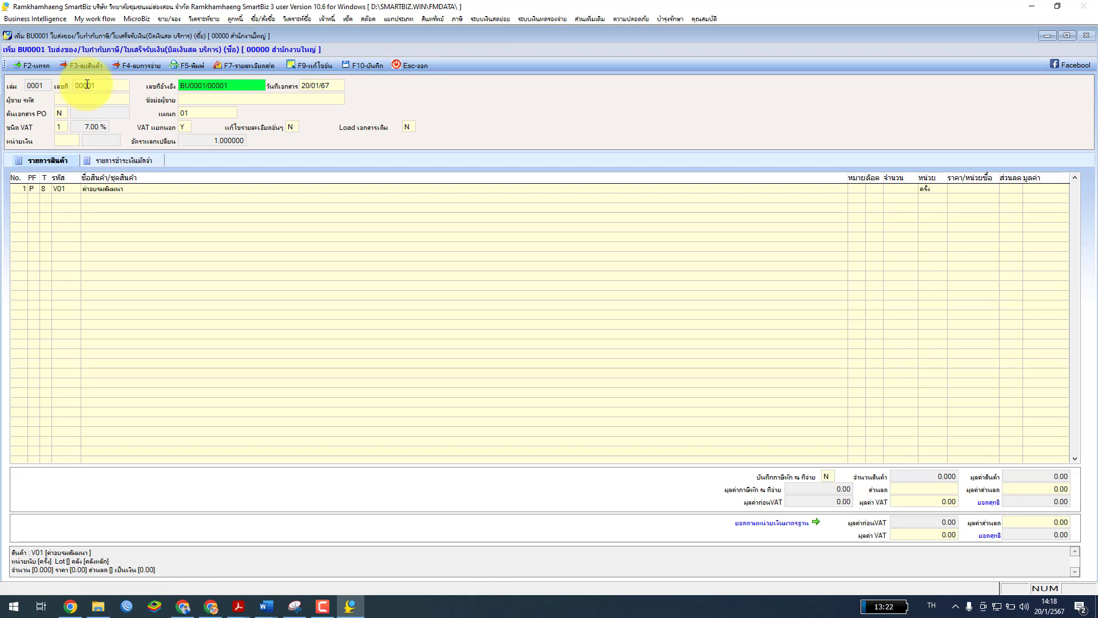
drag(240, 85, 174, 84)
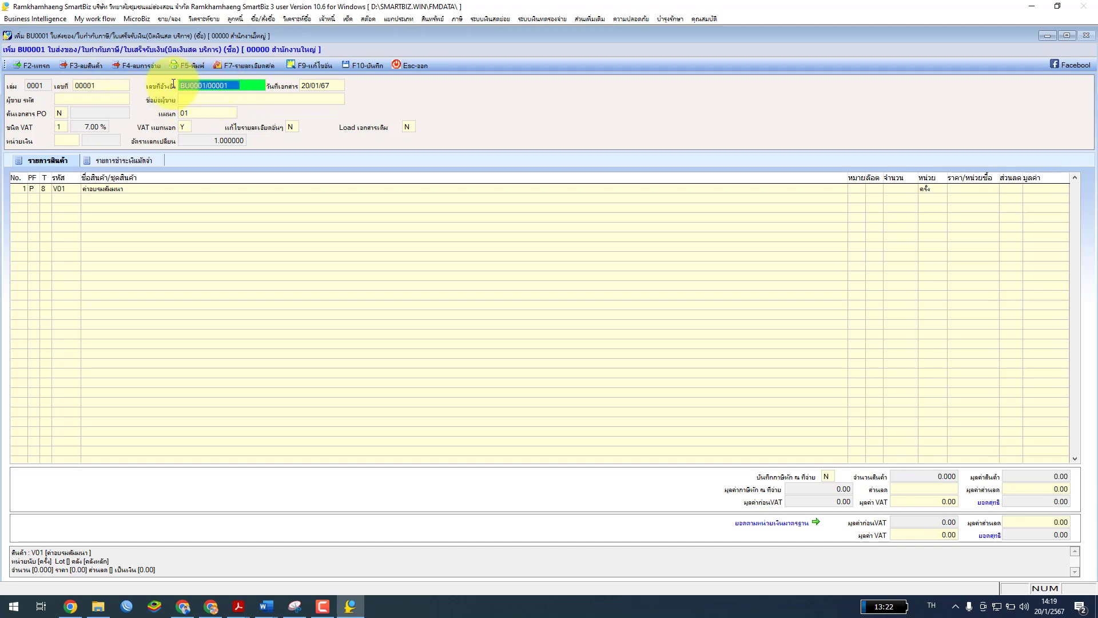
text(1301)
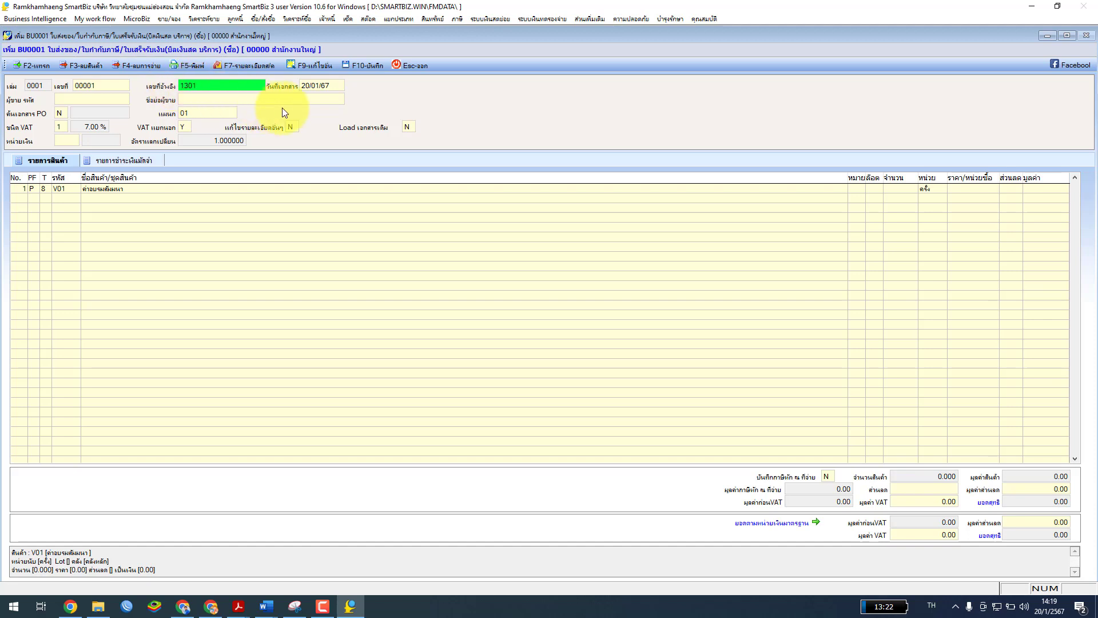
click(336, 86)
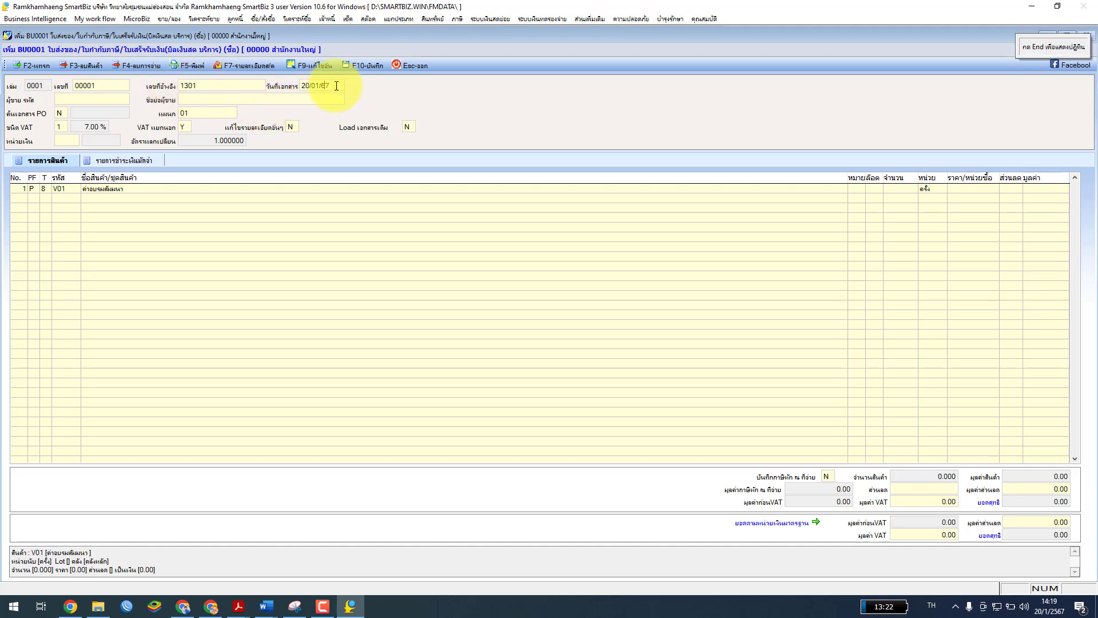
click(86, 101)
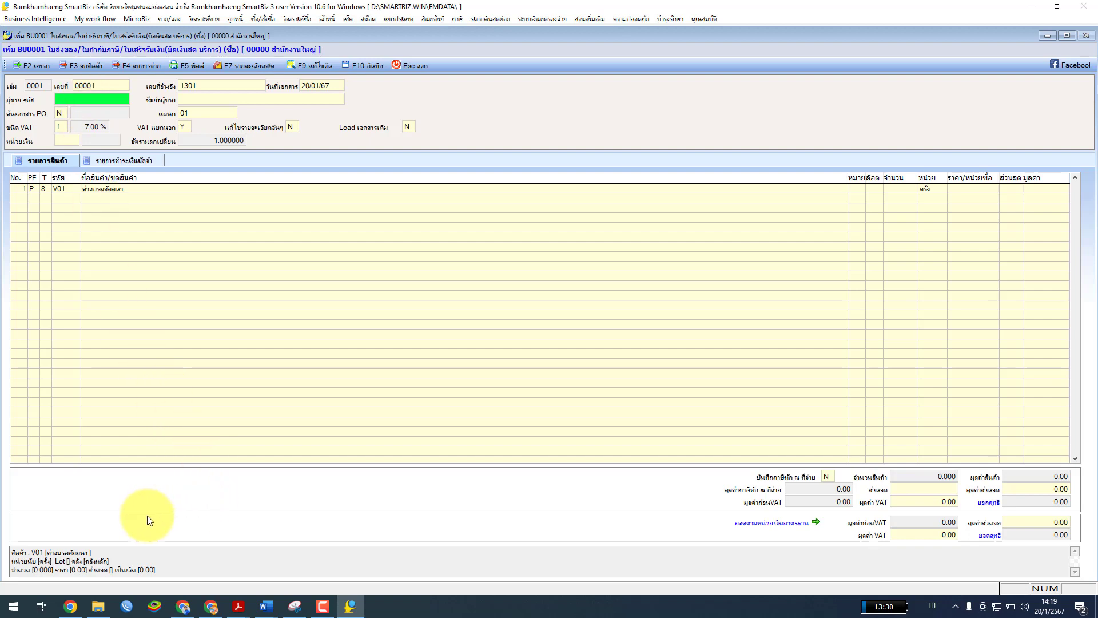
click(238, 606)
drag(358, 183, 635, 183)
scroll(643, 450, up, 10)
scroll(654, 457, up, 10)
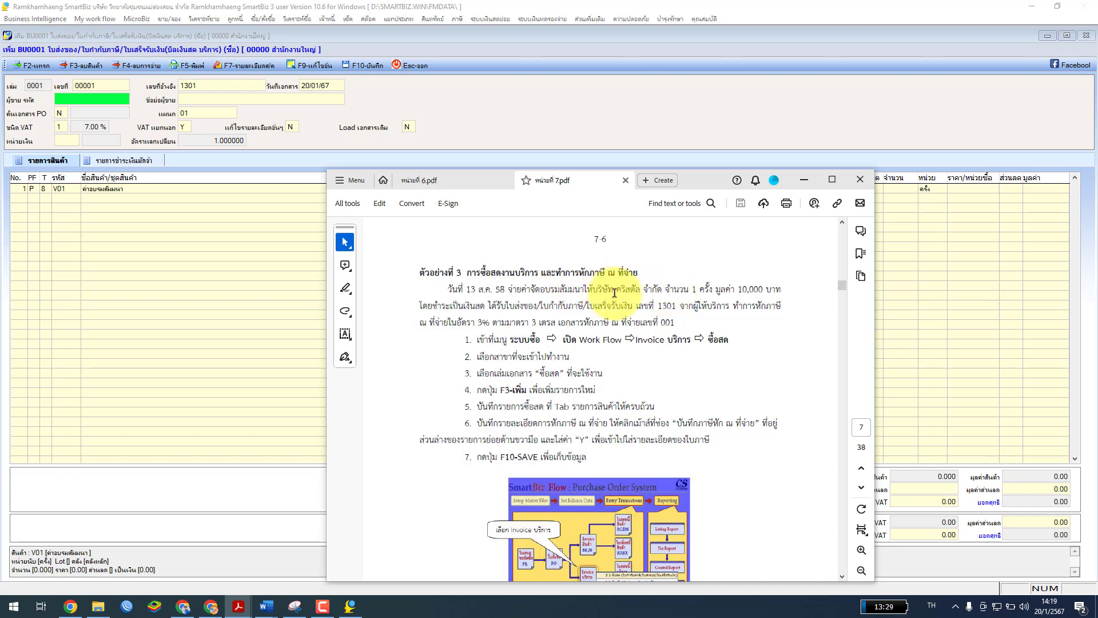
click(804, 179)
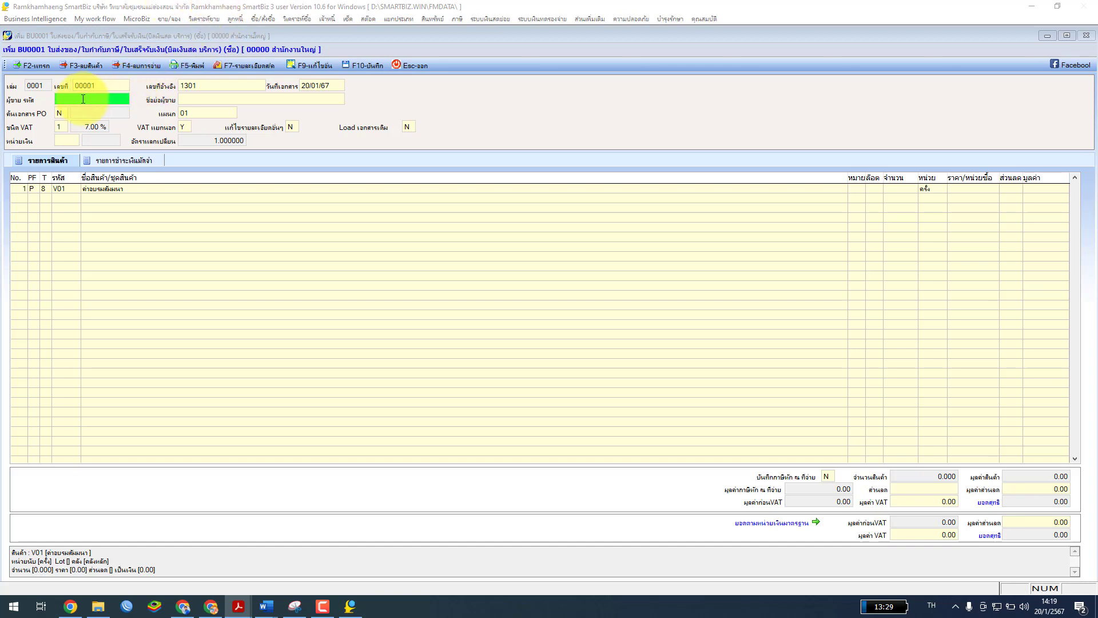
From the supplier code field's supplier list, start a new supplier record
double_click(83, 99)
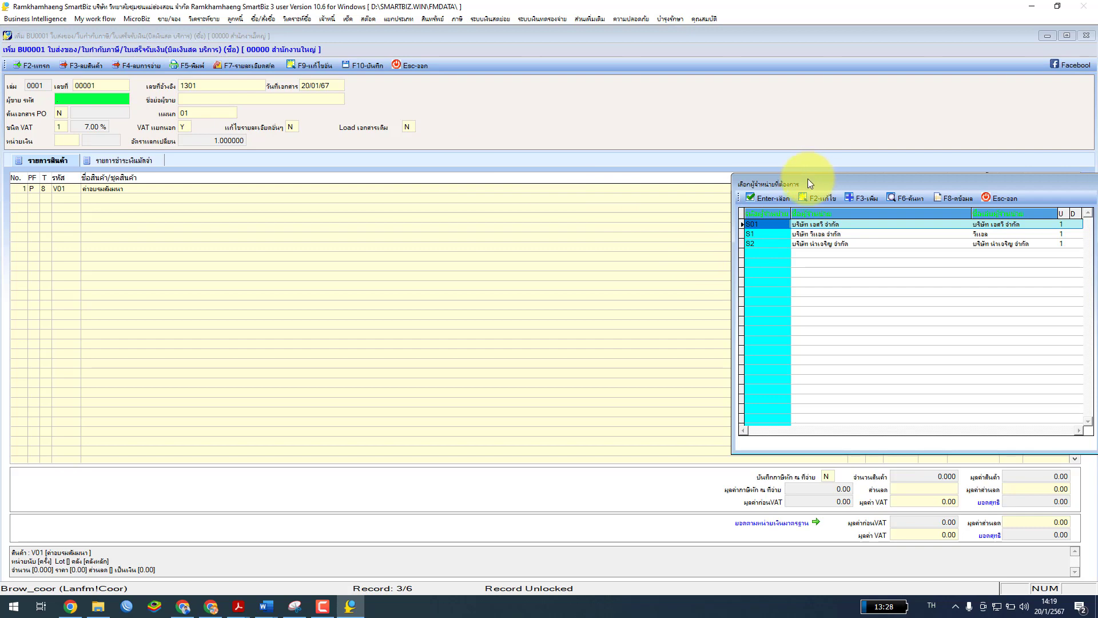
drag(808, 179, 318, 111)
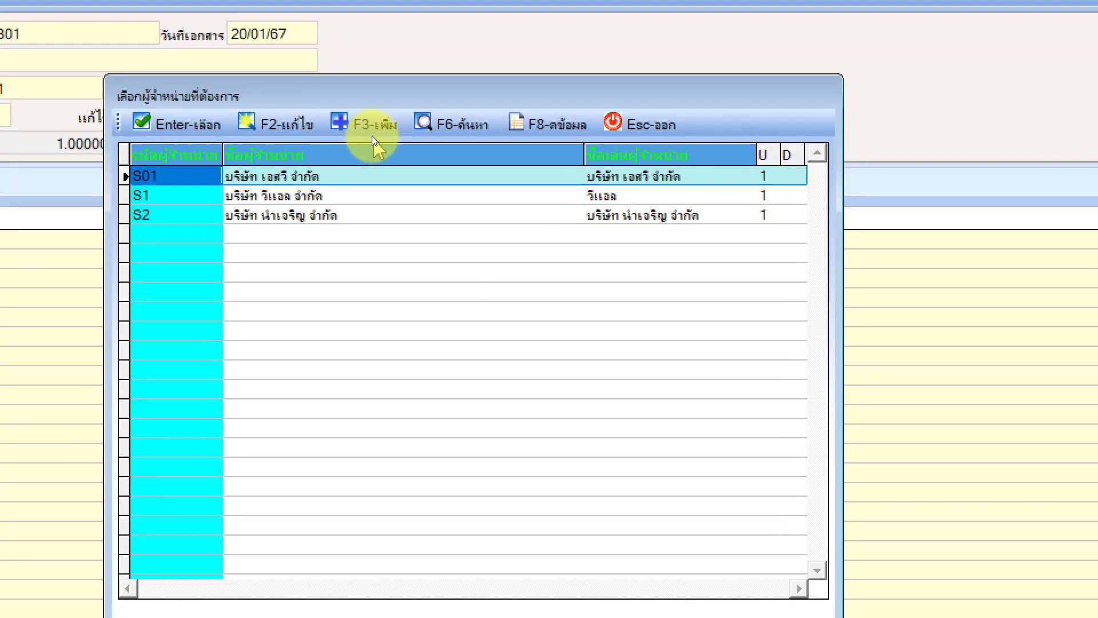
click(370, 132)
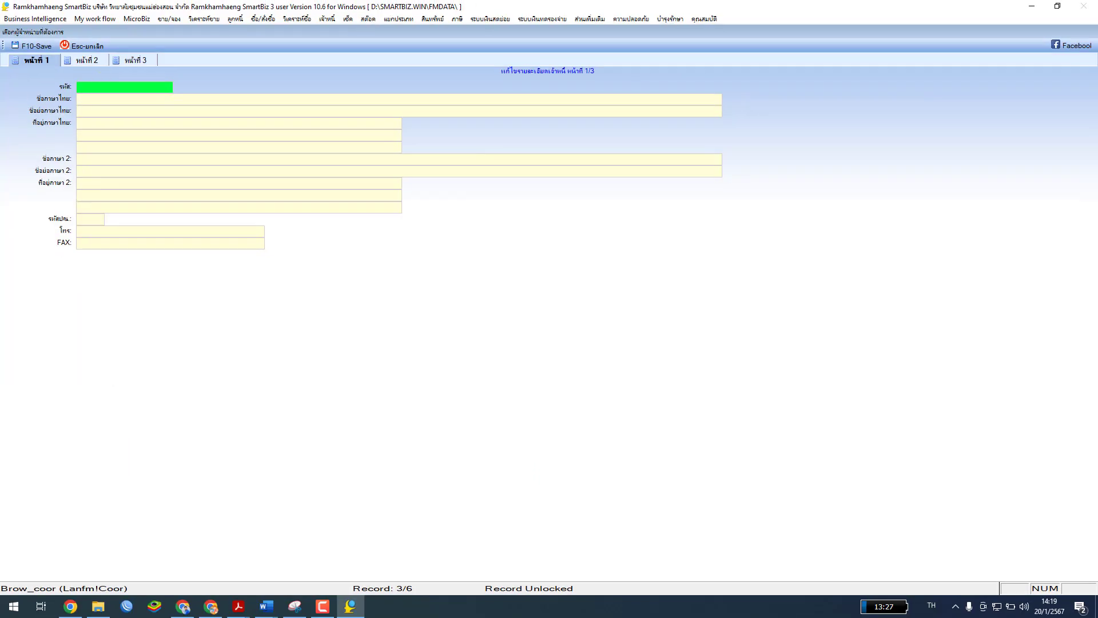
Enter supplier code S4, switching the keyboard to English
key(alt+Tab)
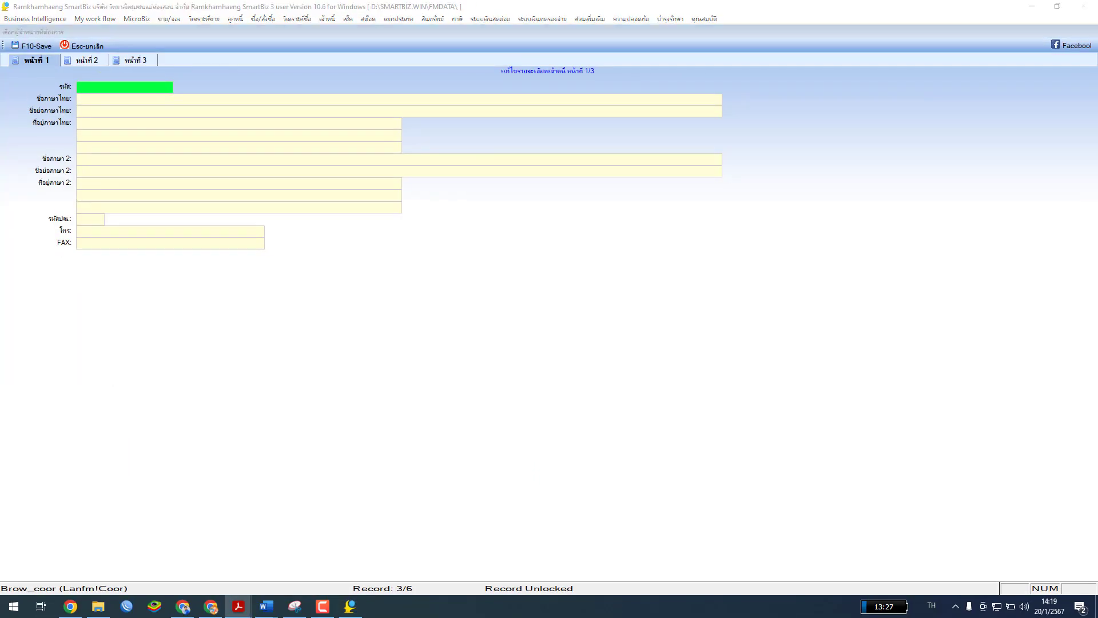
click(110, 90)
text(ม)
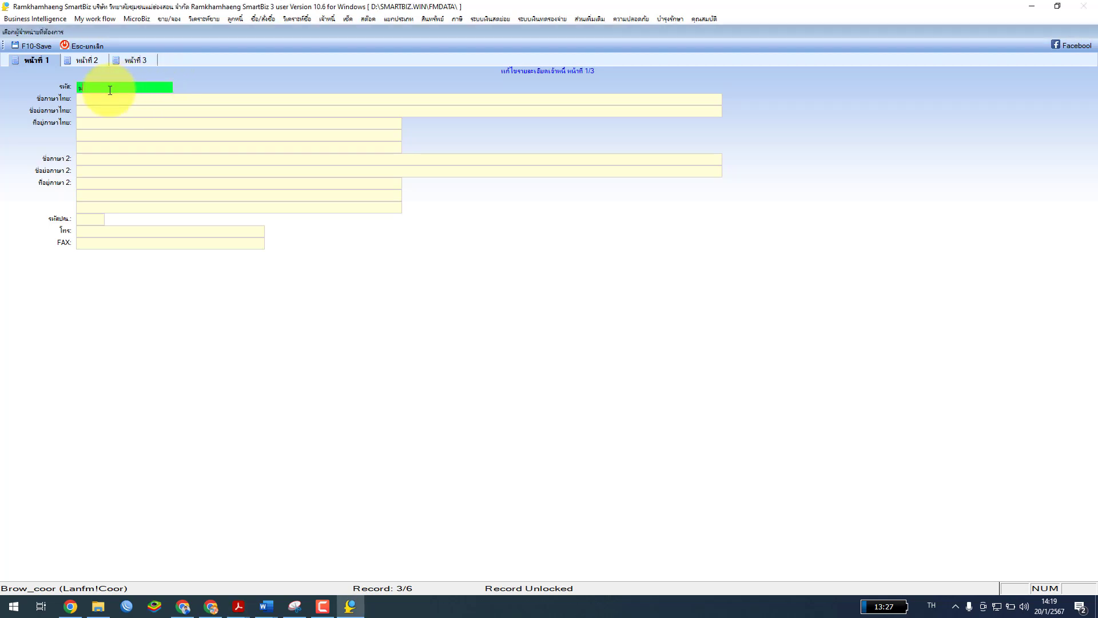
key(alt+shift)
text(S4)
key(Return)
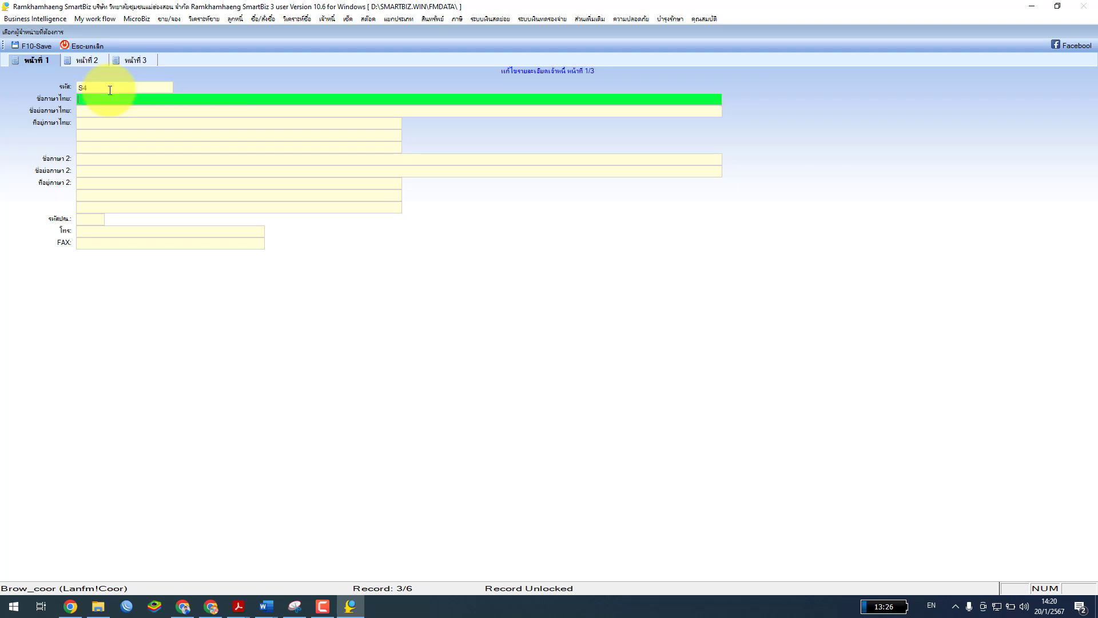
key(alt+shift)
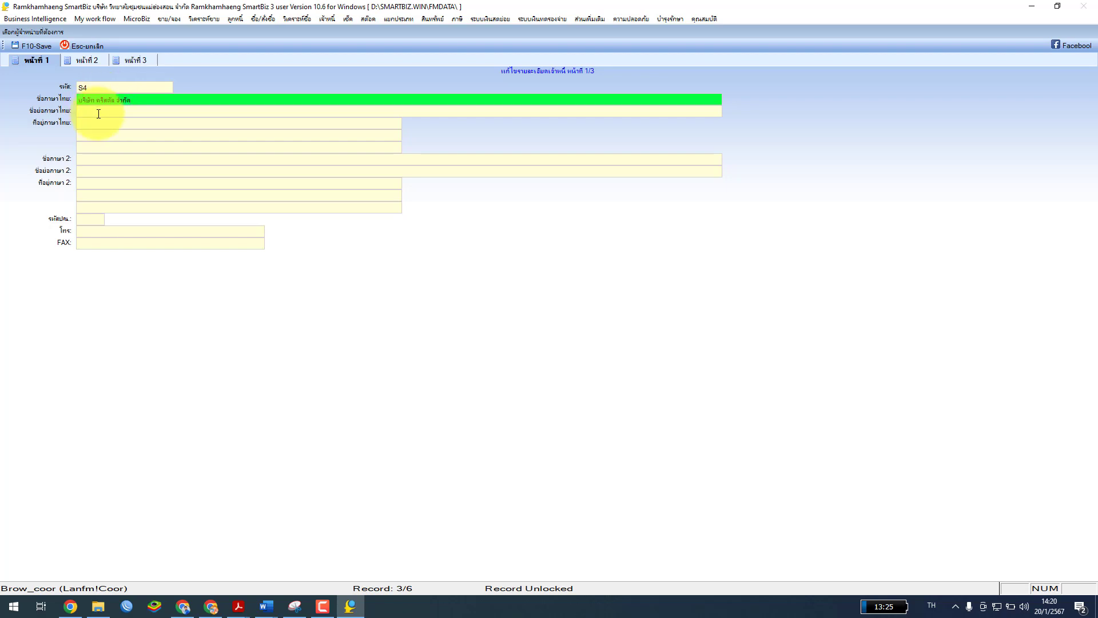
Complete the short name, pass through pages 2 and 3, and save supplier บริษัท คริสตัล จำกัด
click(98, 112)
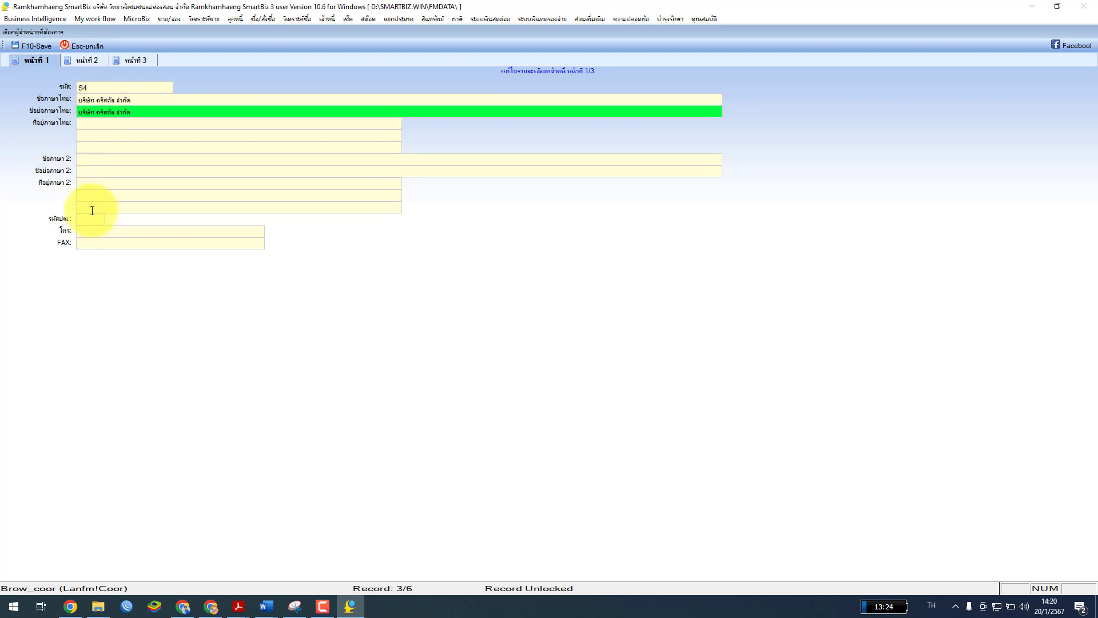
key(Return)
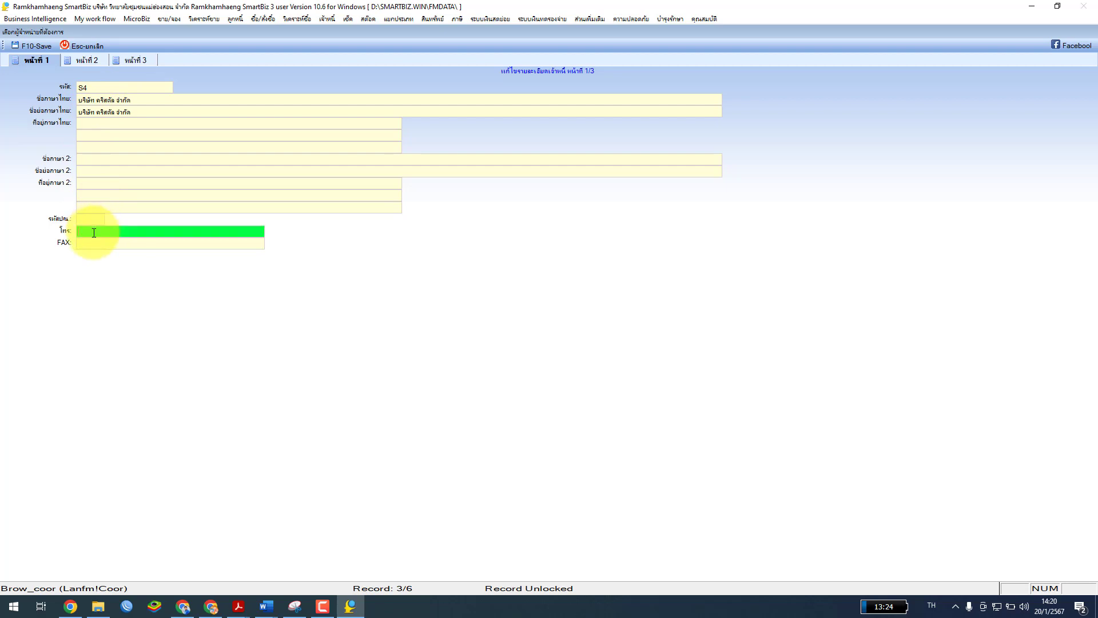
key(Return)
key(Return)
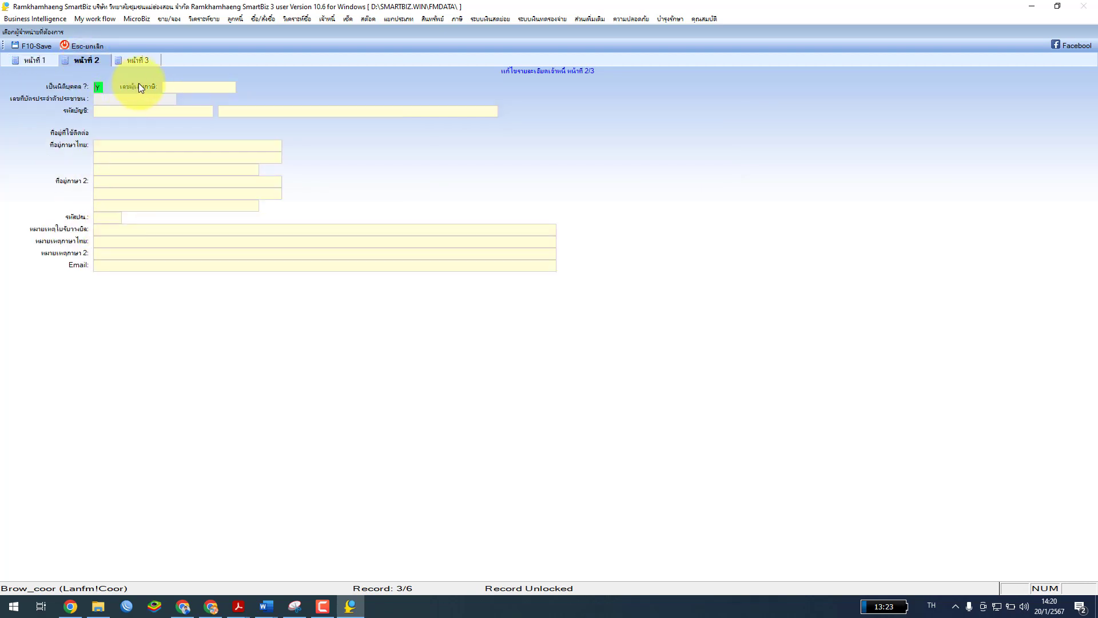
click(138, 60)
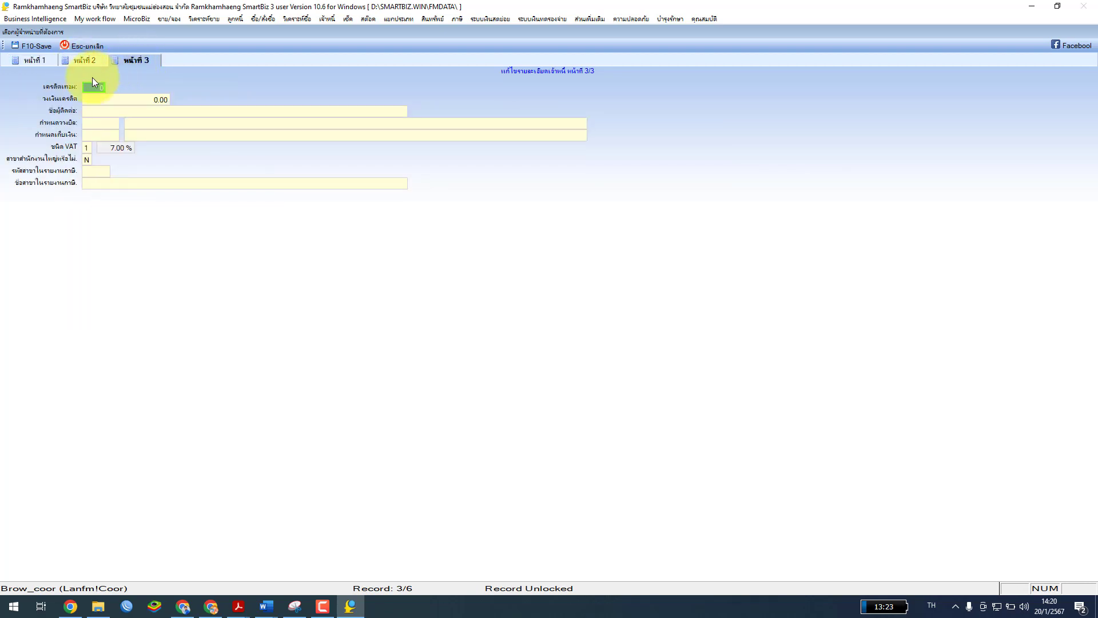
click(41, 63)
click(35, 47)
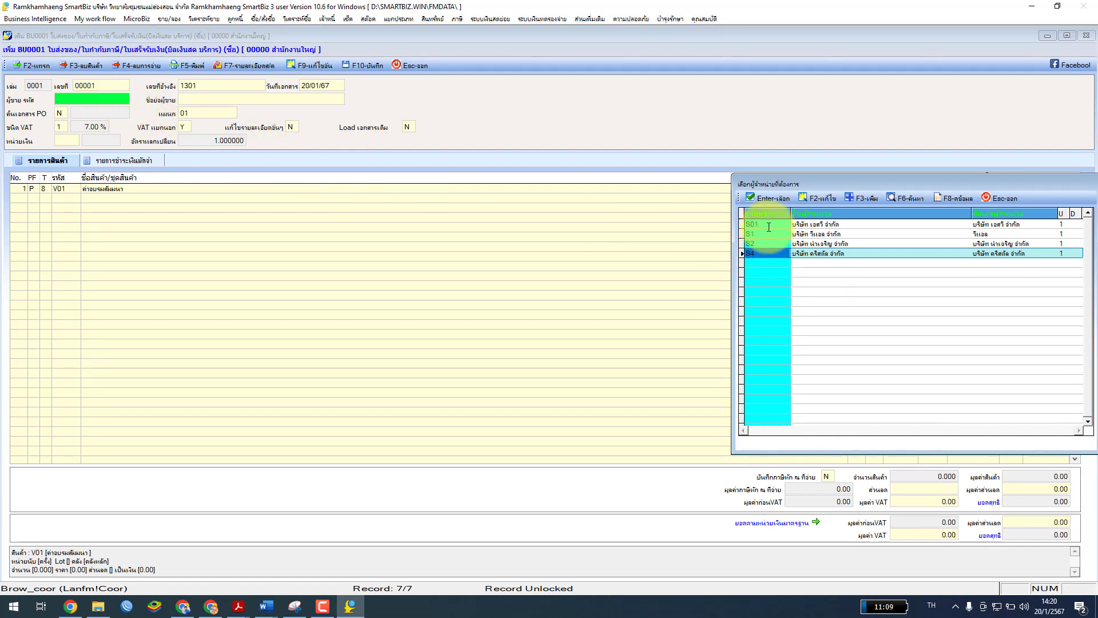
Choose supplier S4 for BU0001 and dismiss the application message
click(768, 198)
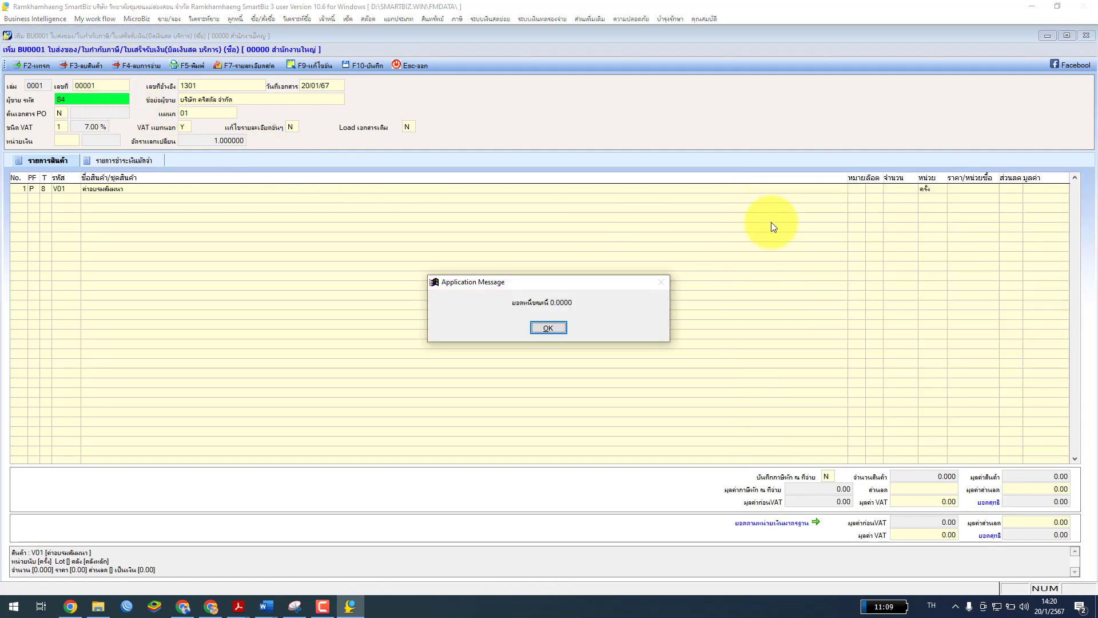
click(548, 329)
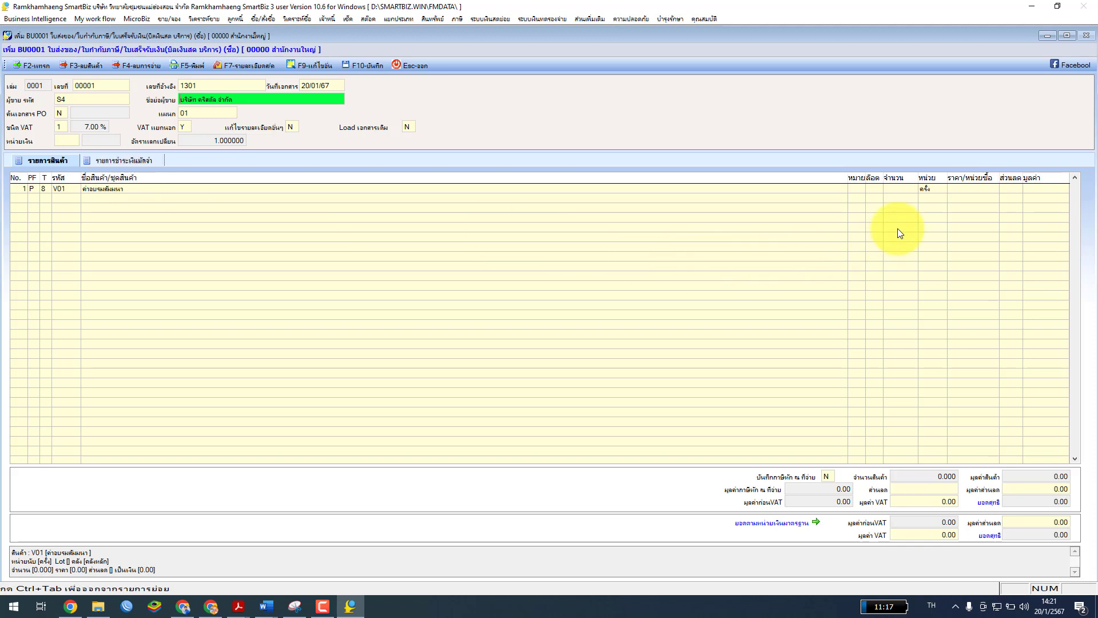
click(135, 189)
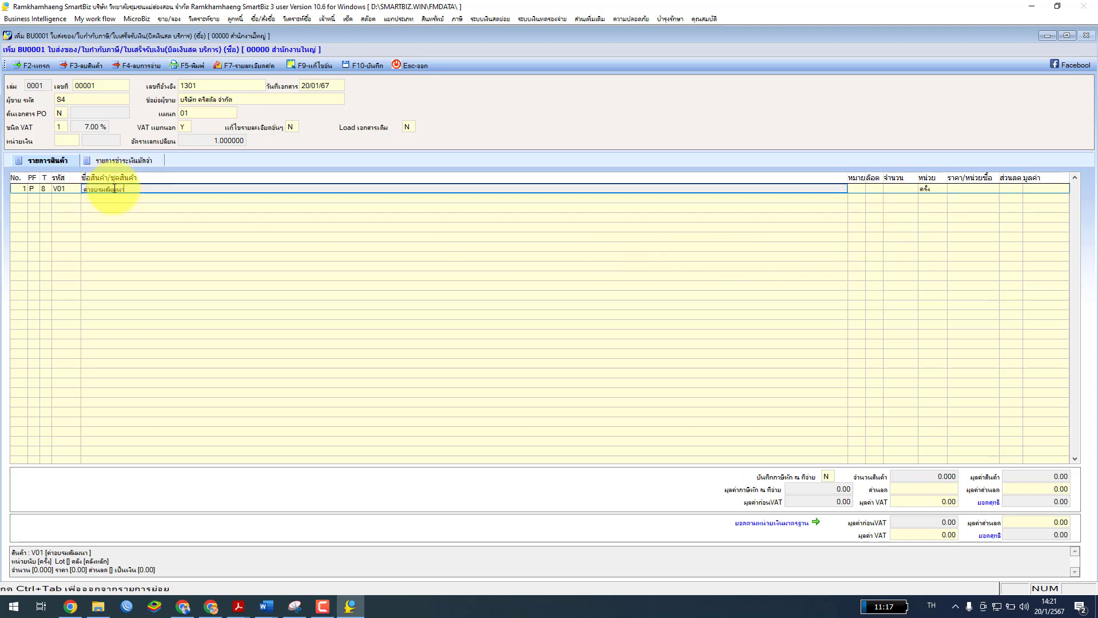
Give V01 quantity 1 at 10,000, bringing the total to 10,700 with 700 VAT
click(898, 189)
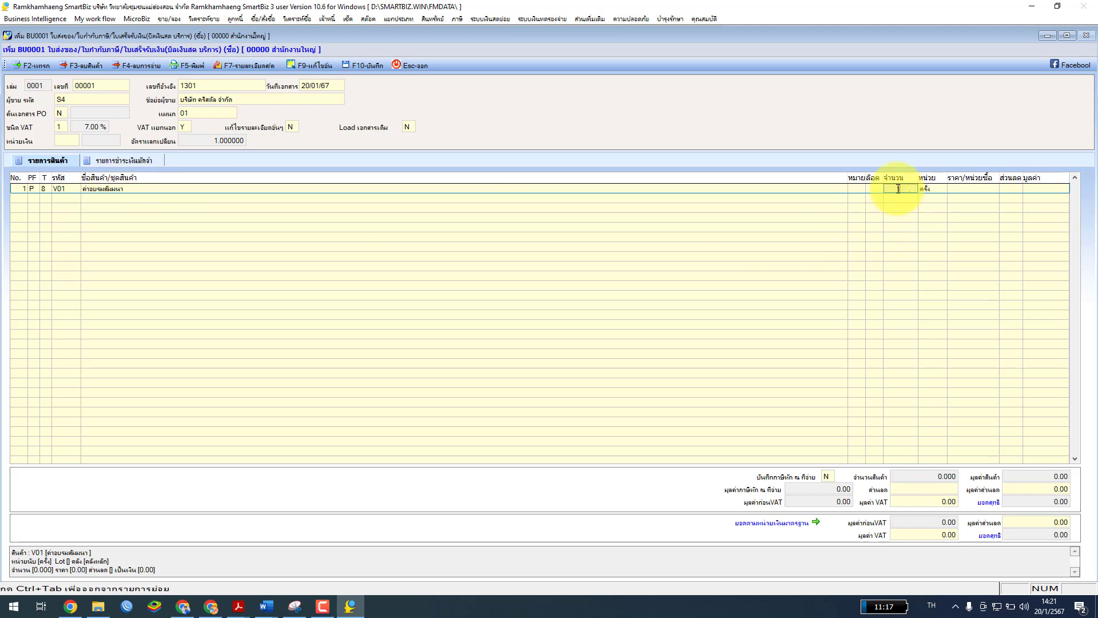
key(Return)
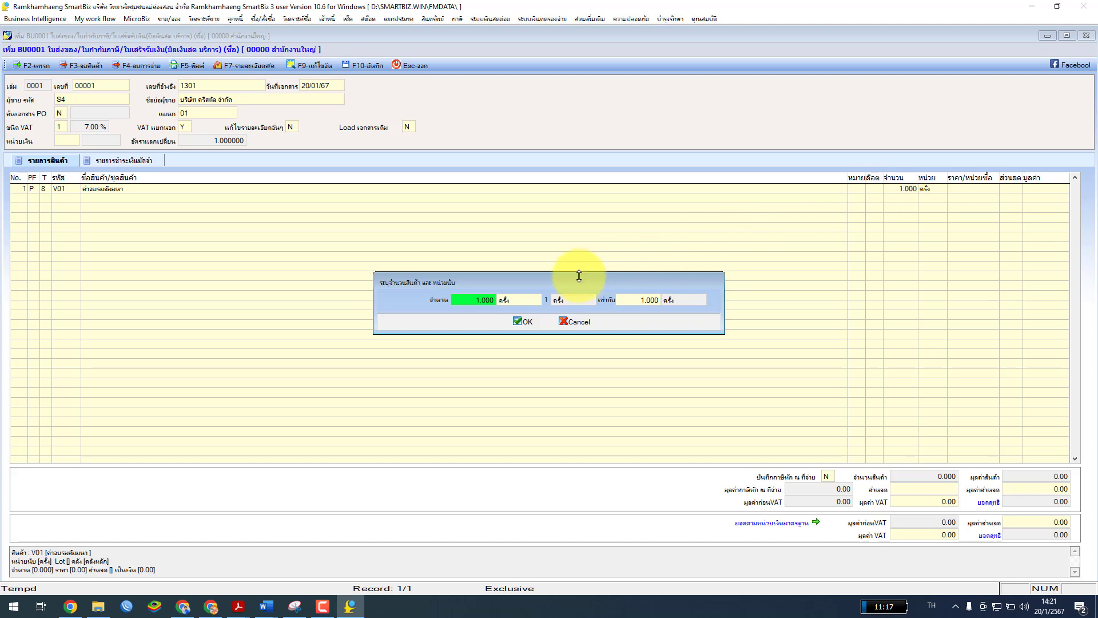
click(528, 322)
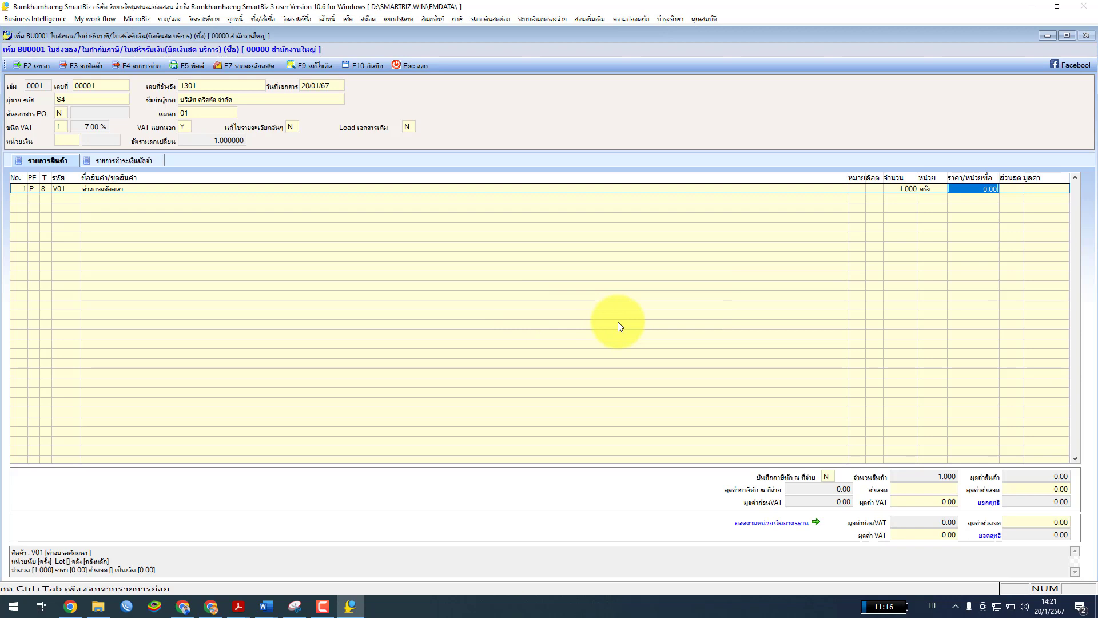
text(10000)
key(Return)
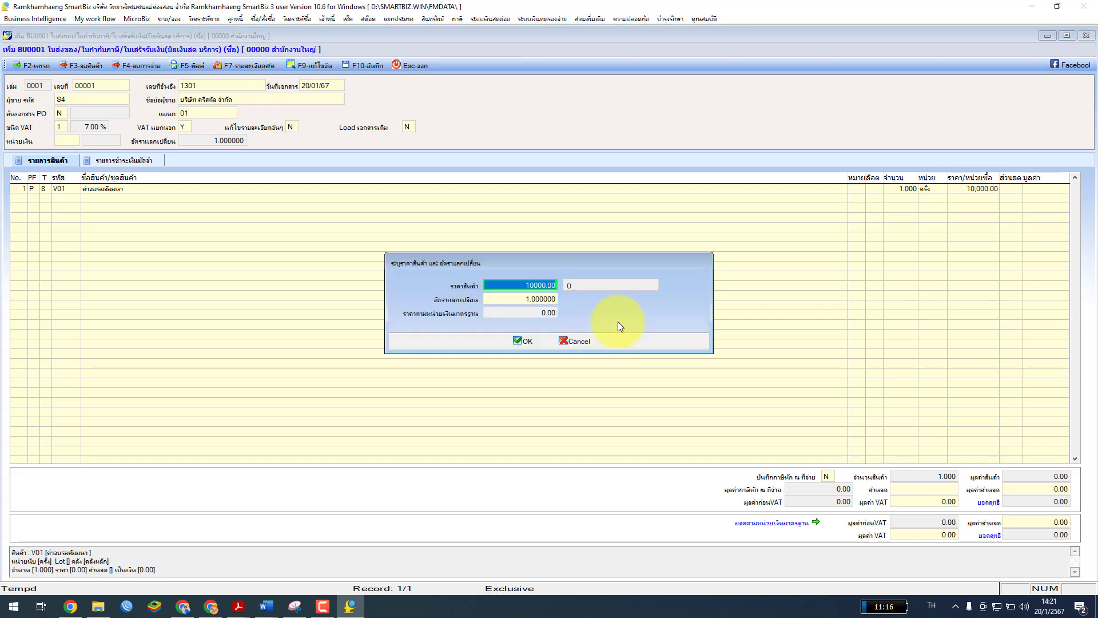
click(525, 341)
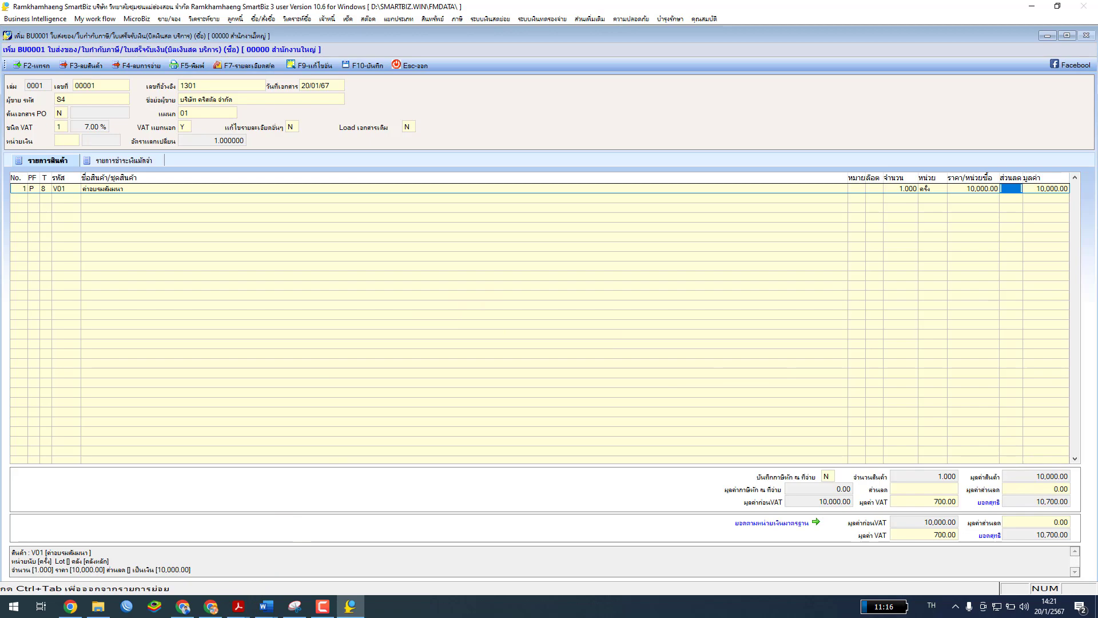
click(238, 606)
Read example 3 on page 7-6 of the PDF, then move Acrobat aside
scroll(572, 257, down, 3)
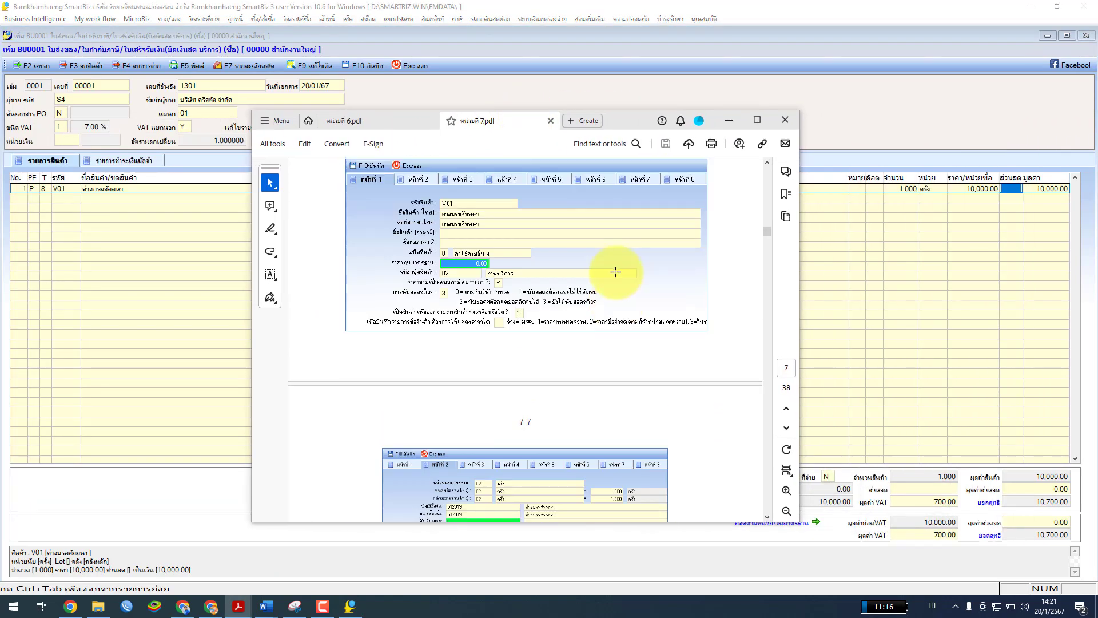
scroll(616, 272, up, 15)
scroll(616, 269, down, 1)
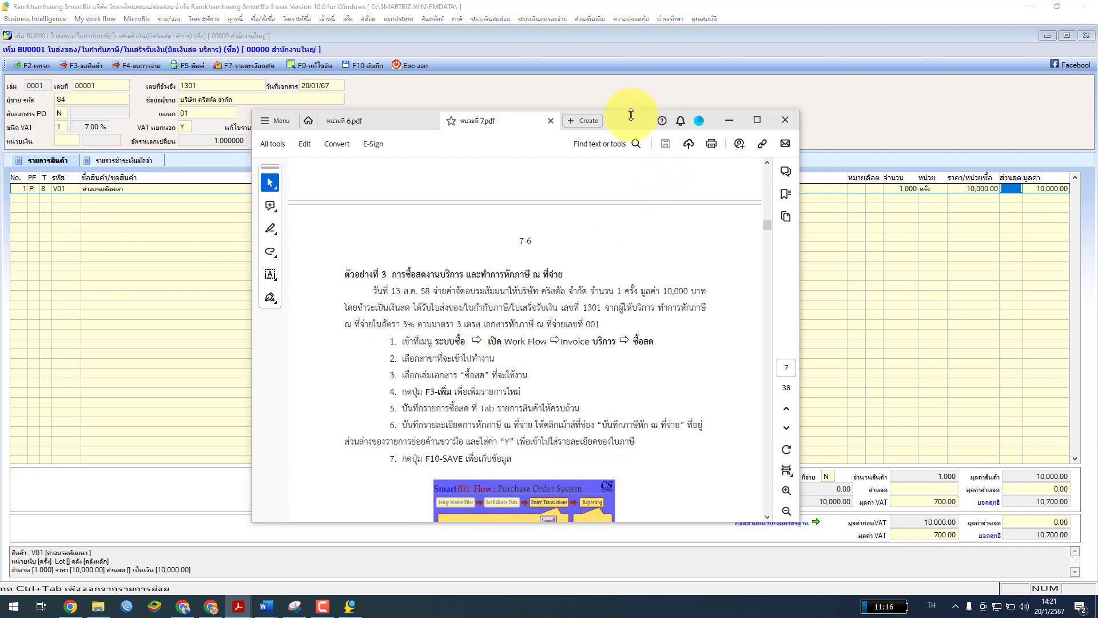
drag(631, 115, 0, 139)
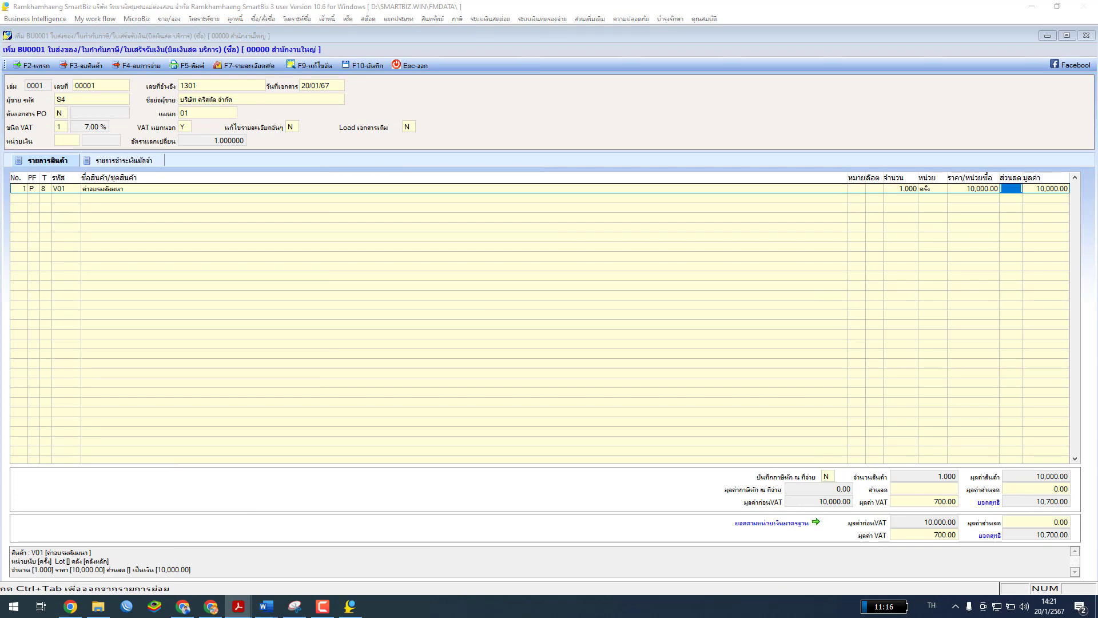
click(827, 478)
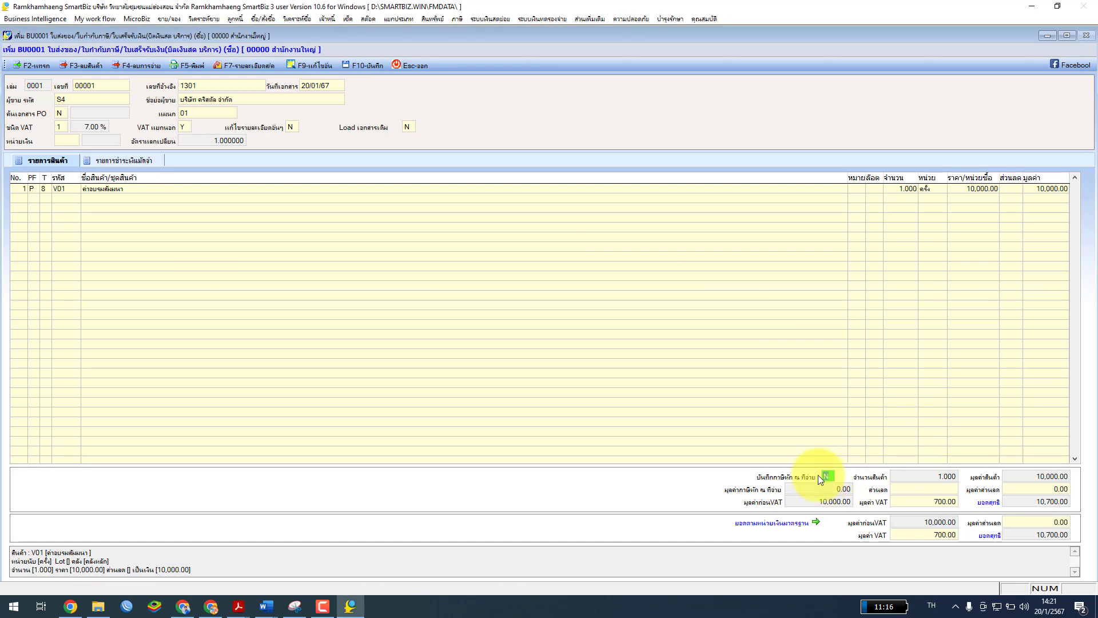
text(y)
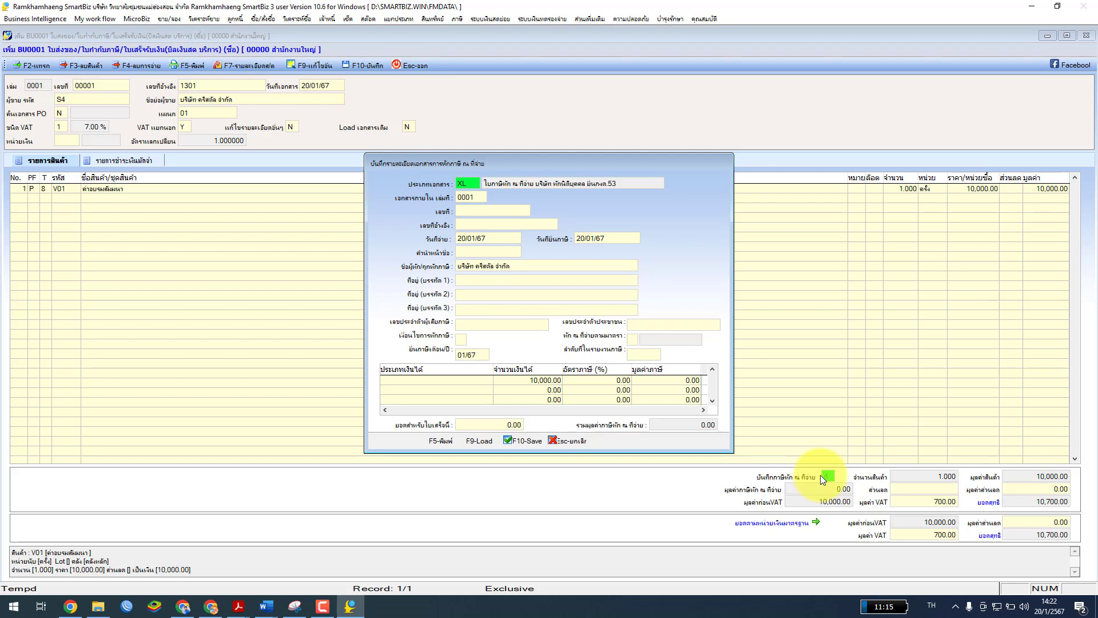
click(473, 199)
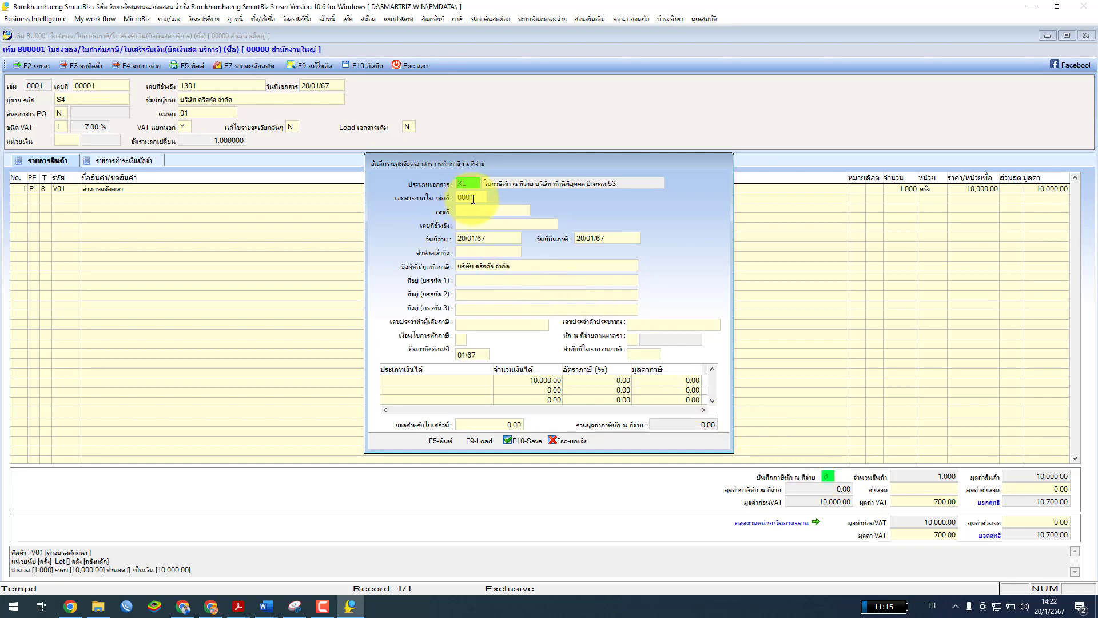
click(473, 211)
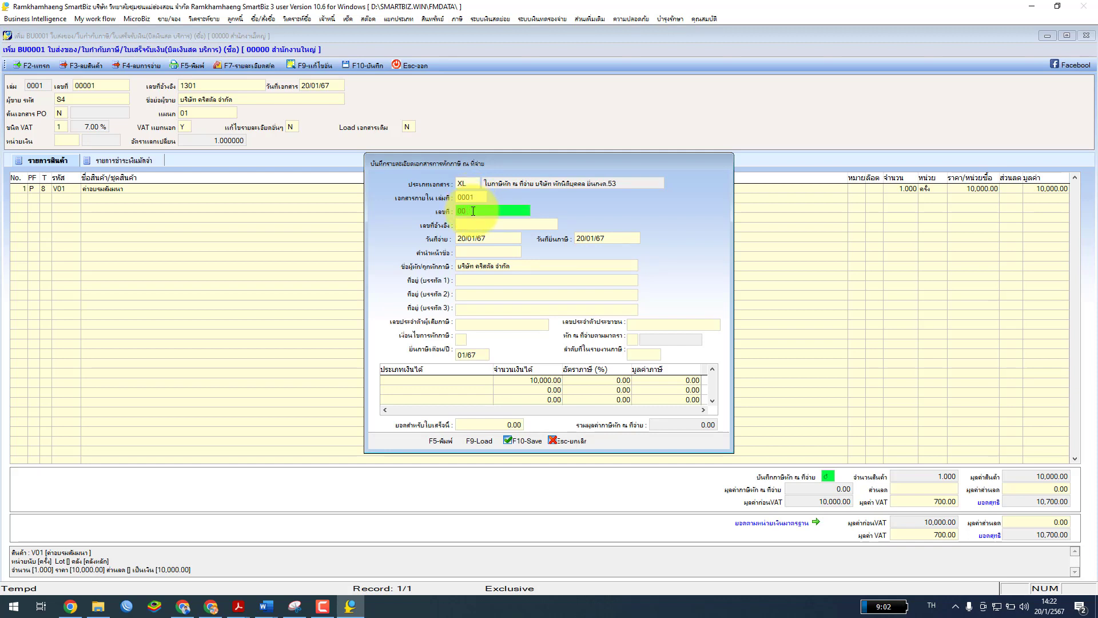
key(Return)
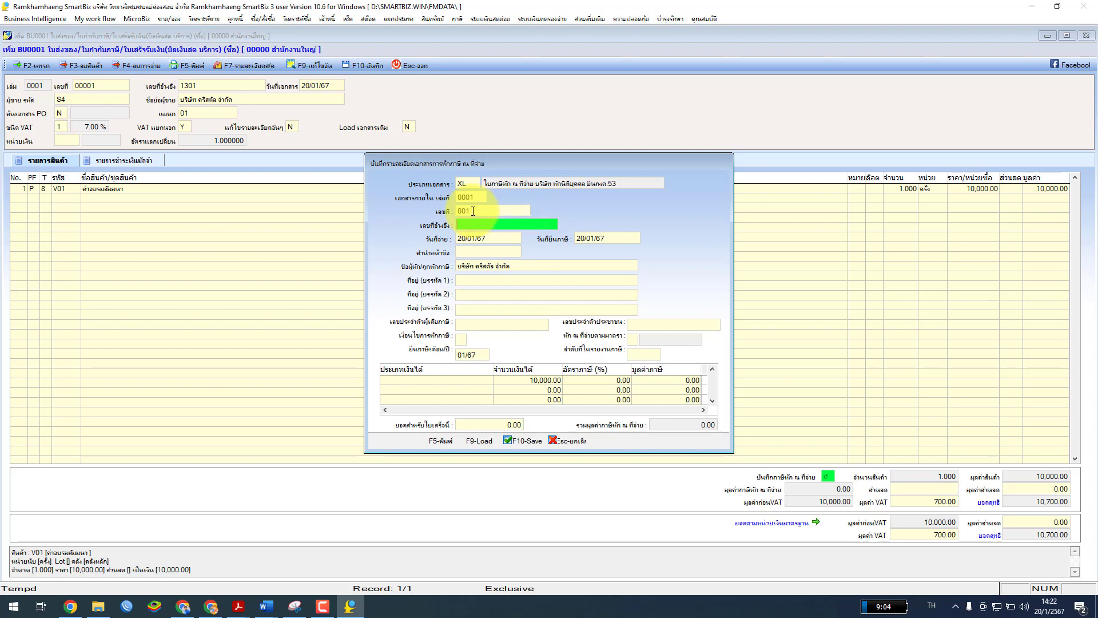
text(1601)
key(Return)
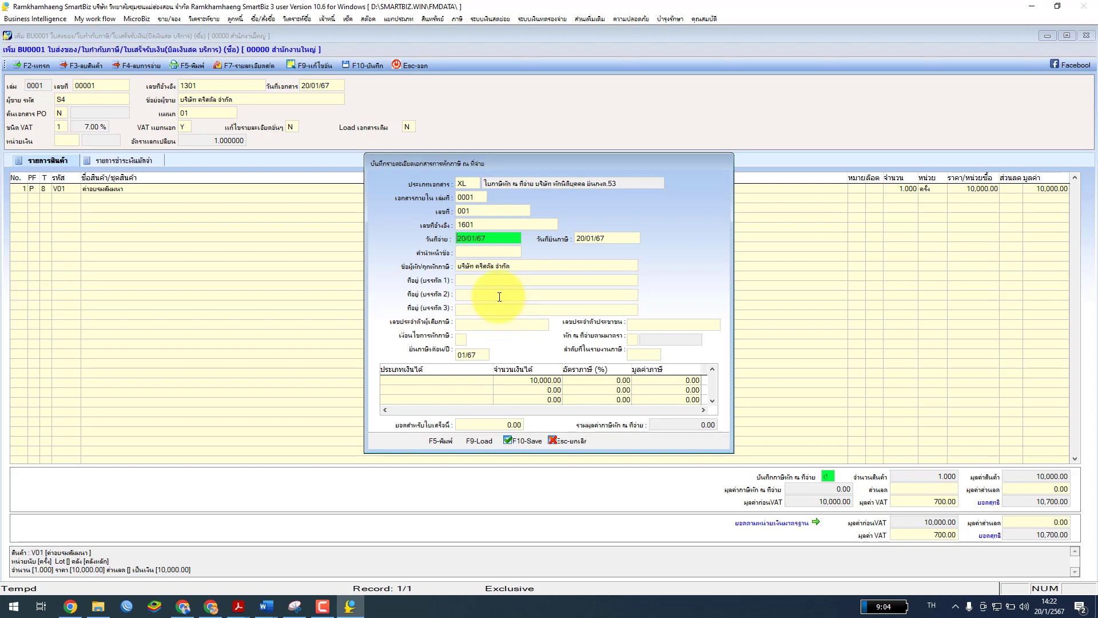
click(562, 442)
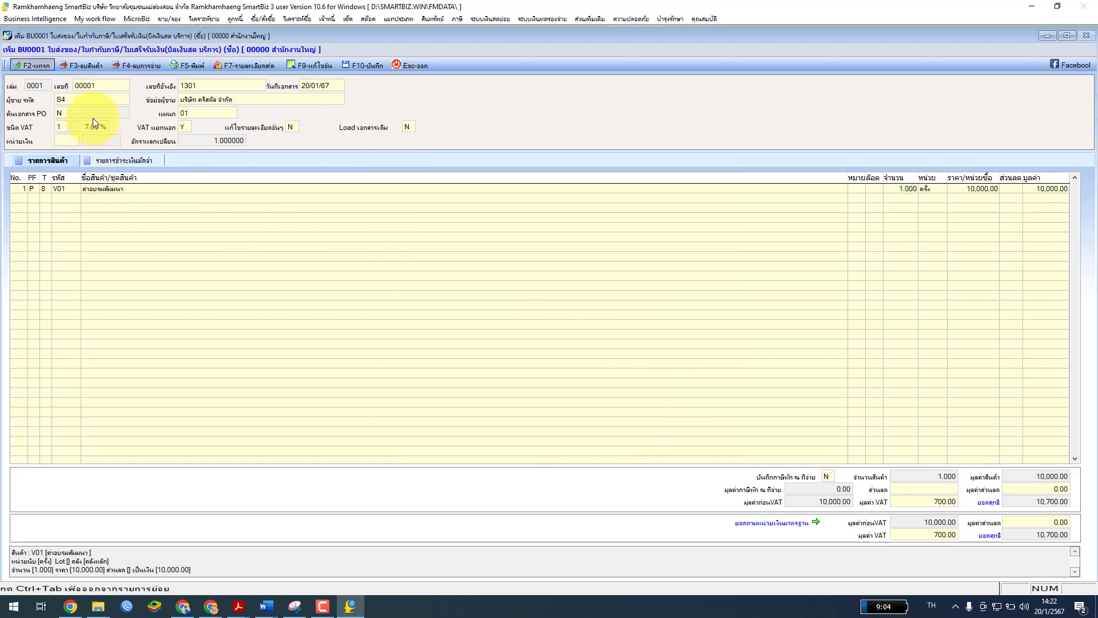
Reopen supplier S4's record for editing through the supplier lookup
click(106, 98)
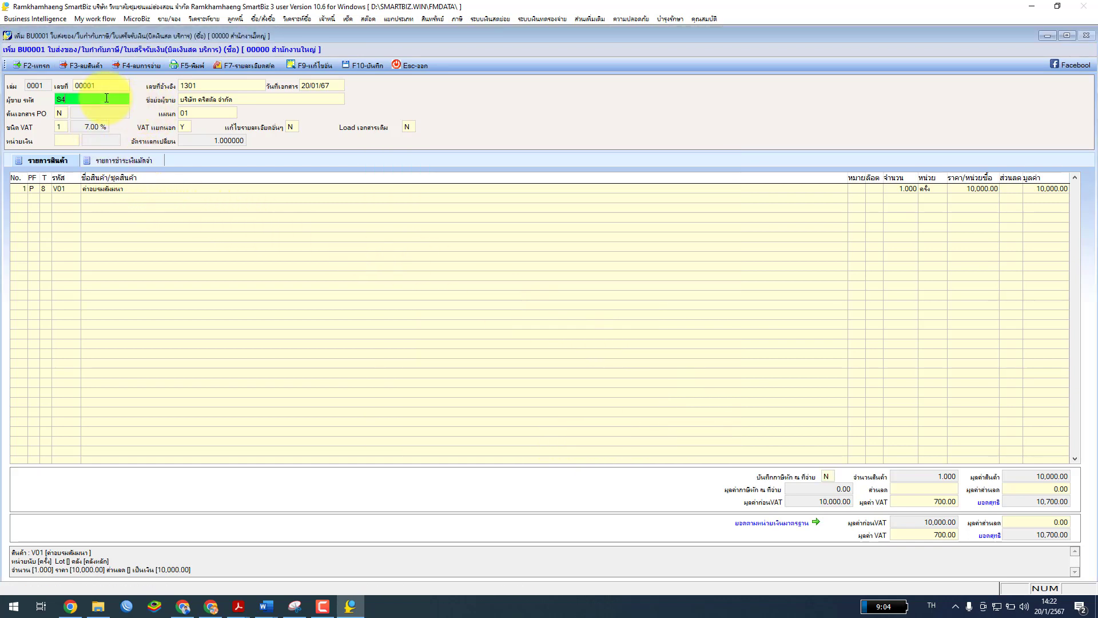
key(Return)
click(69, 99)
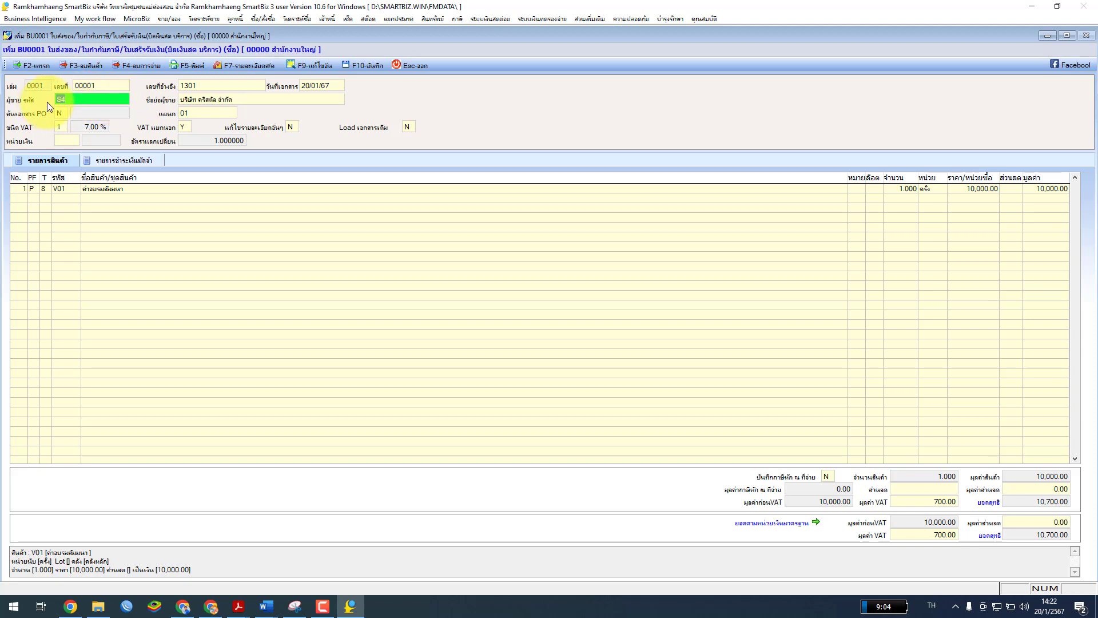
key(BackSpace)
key(BackSpace)
key(Return)
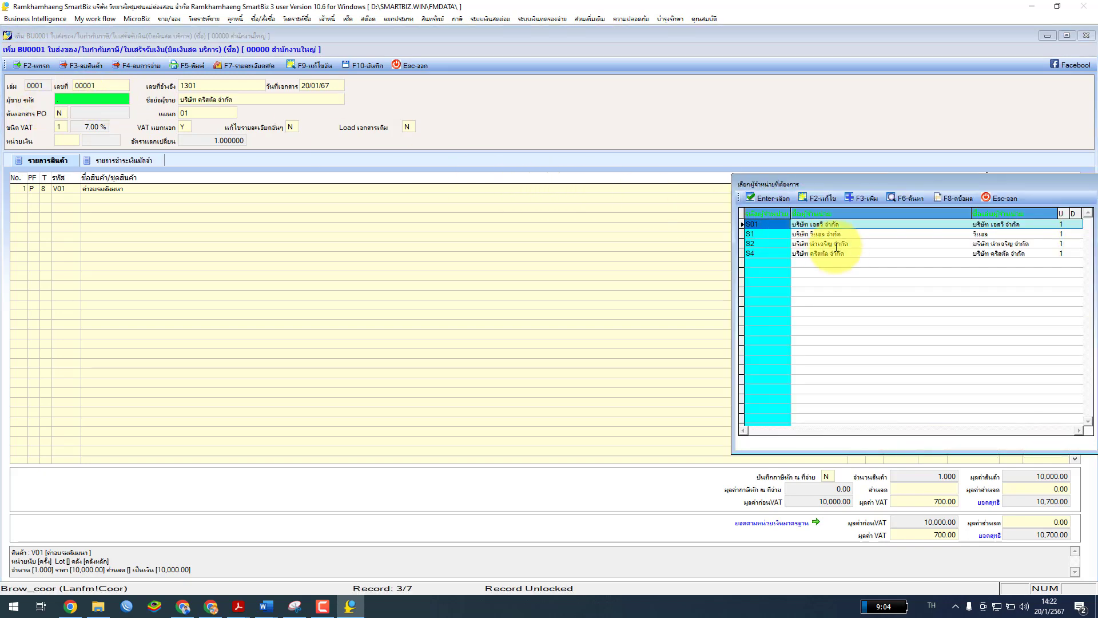
click(767, 253)
click(824, 198)
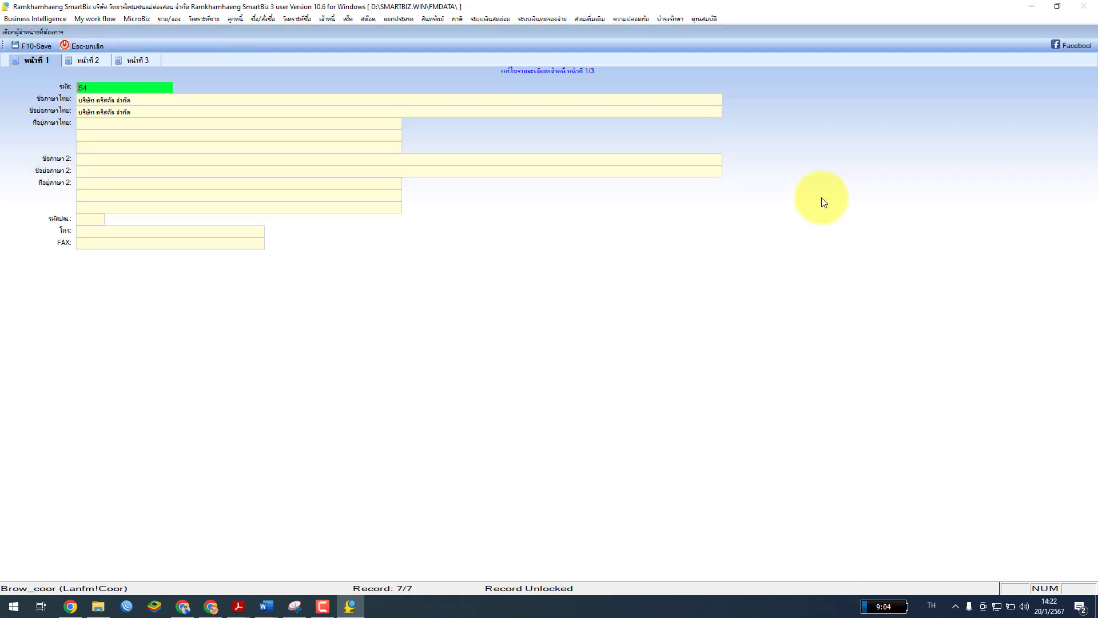
Type the supplier's two-line Thai address on page 1
click(81, 123)
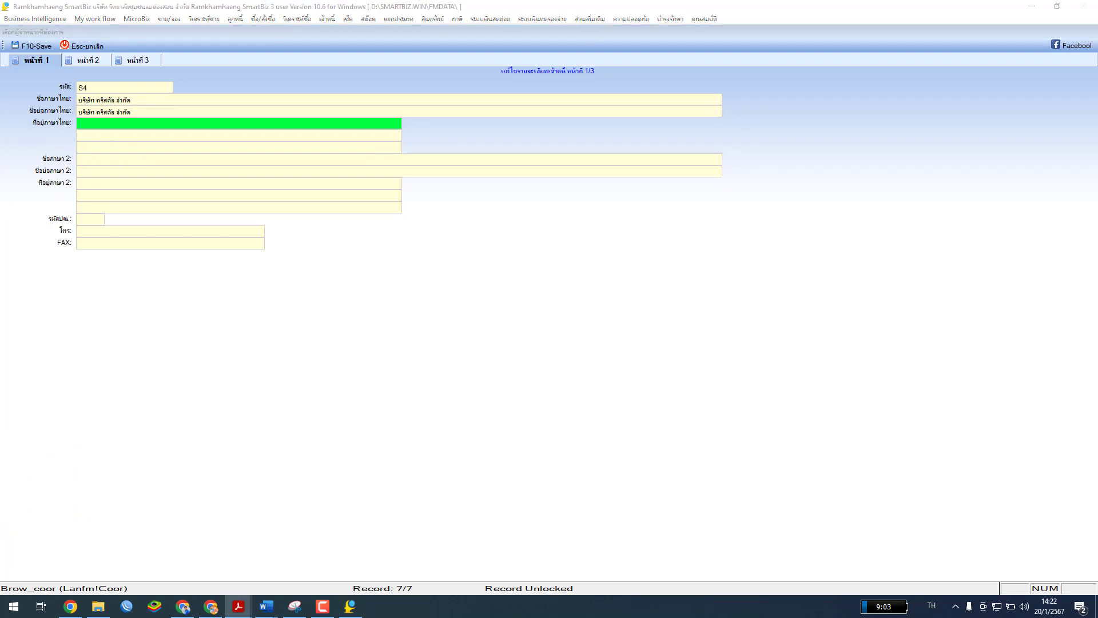
click(127, 126)
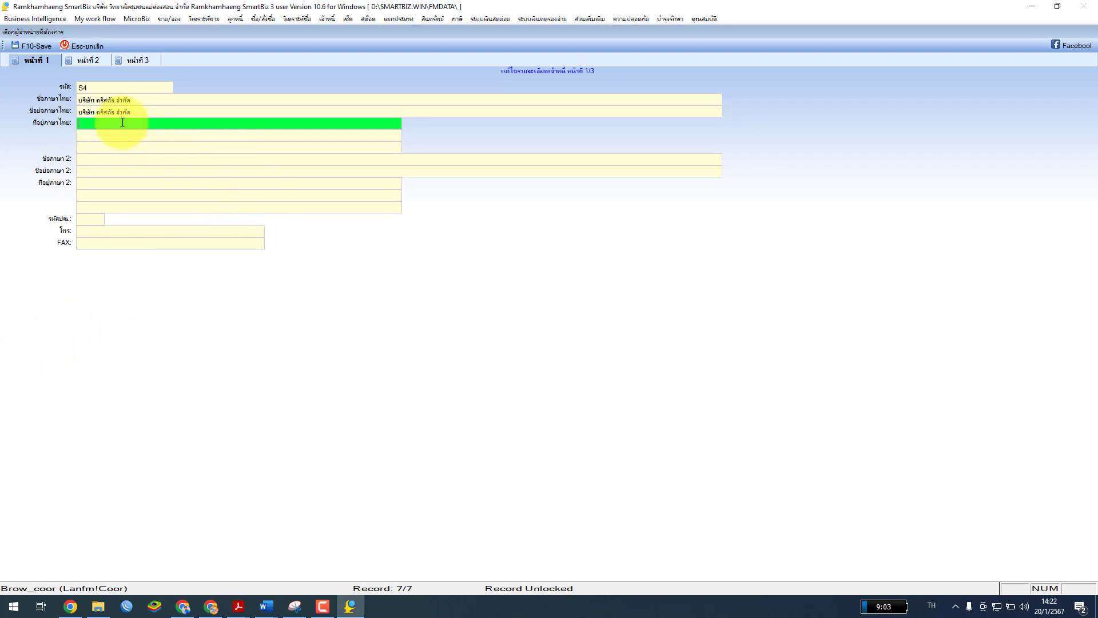
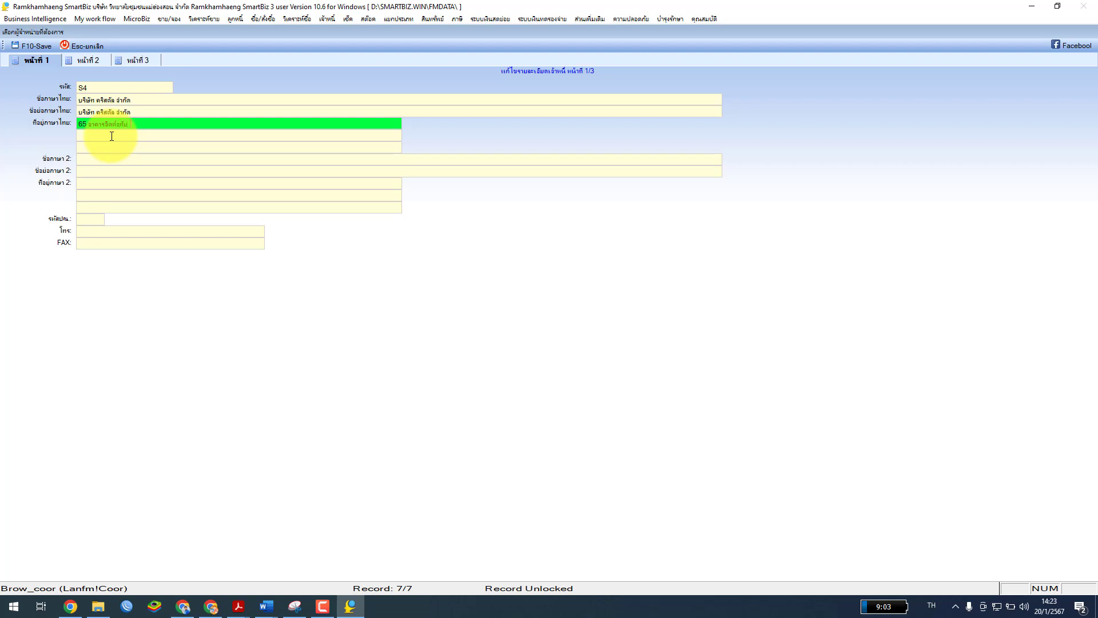
key(Return)
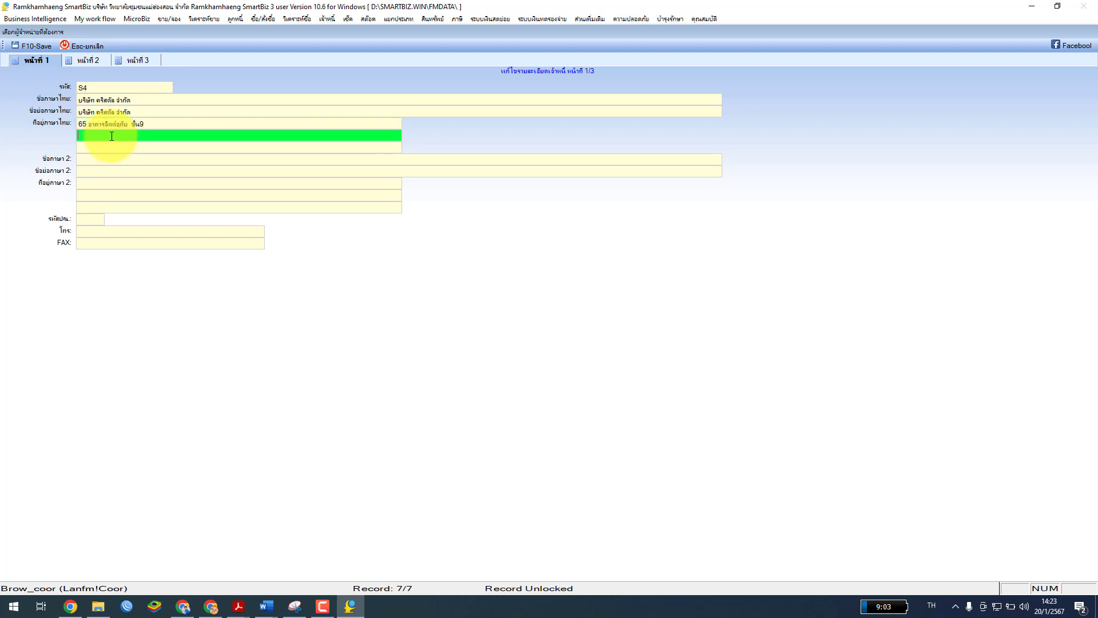
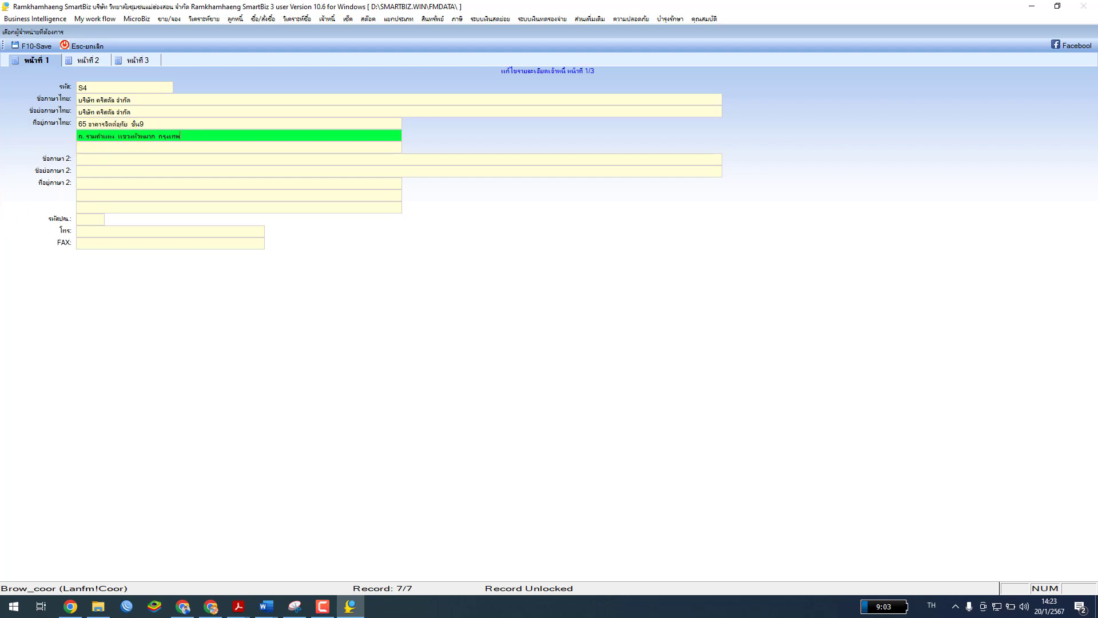
Enter the taxpayer ID on page 2 and save supplier S4
click(136, 61)
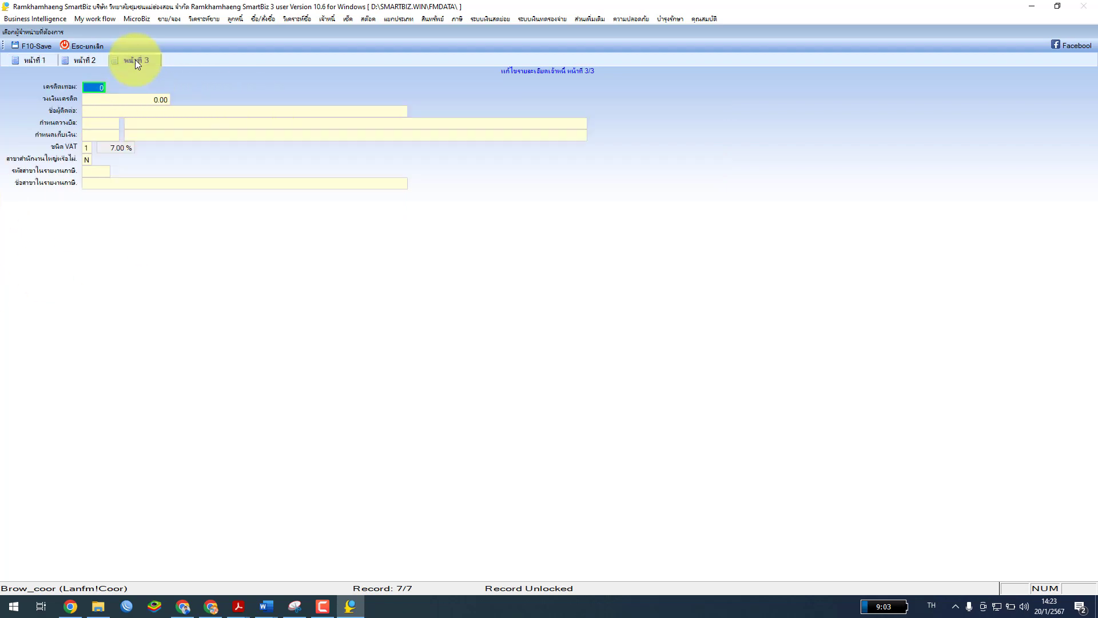
click(84, 60)
click(180, 92)
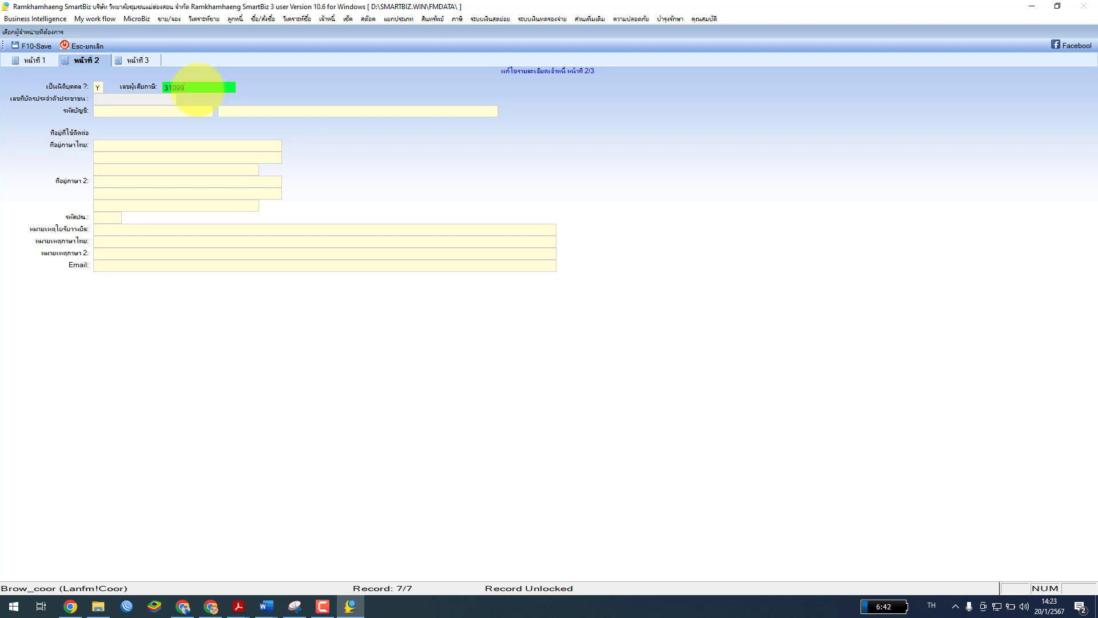
text(31099999999)
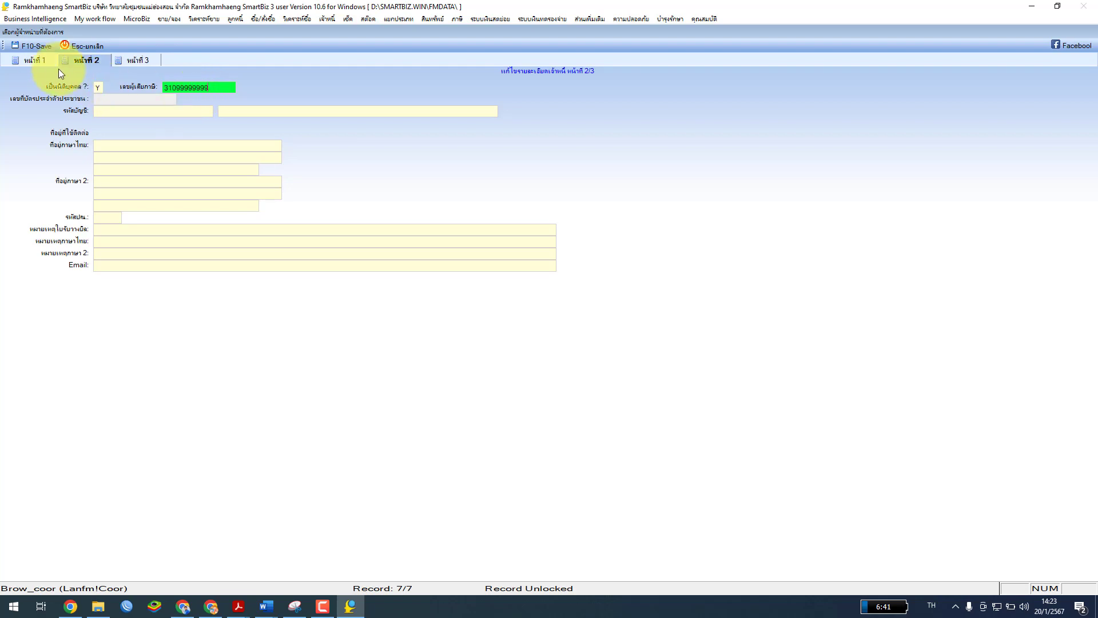
click(34, 46)
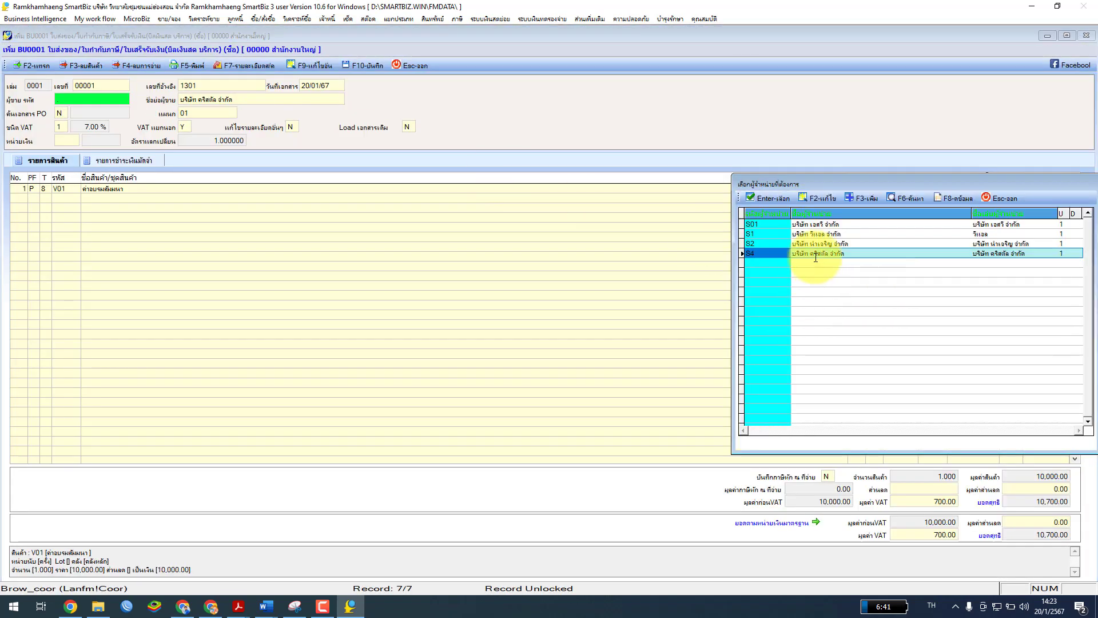
Select supplier S4, set withholding tax recording to Y, then cancel the certificate form
click(771, 198)
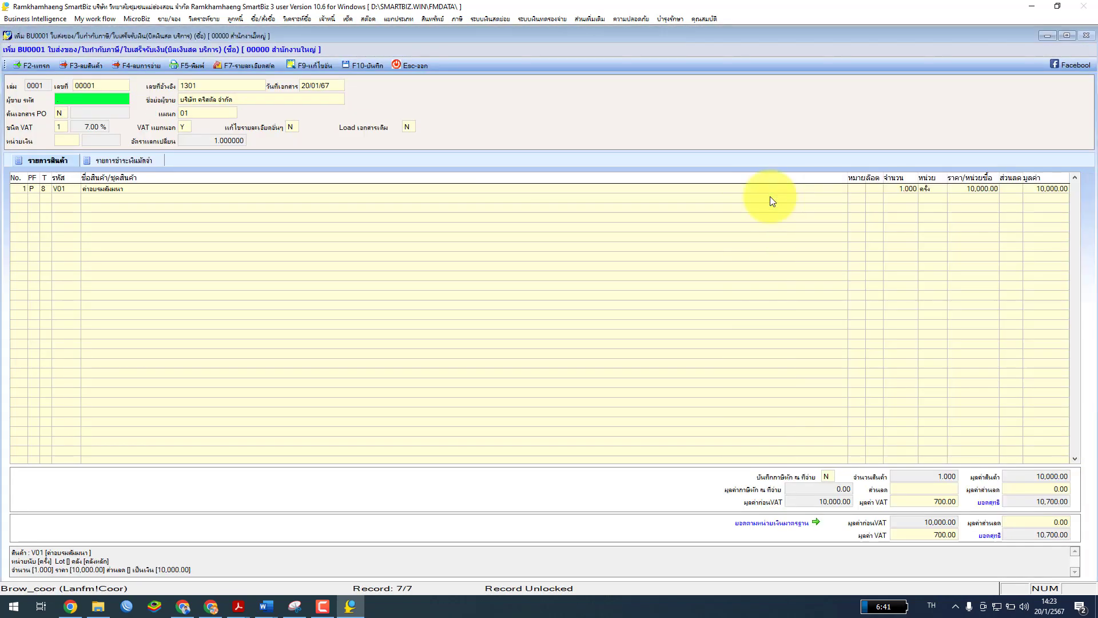
click(162, 178)
click(833, 478)
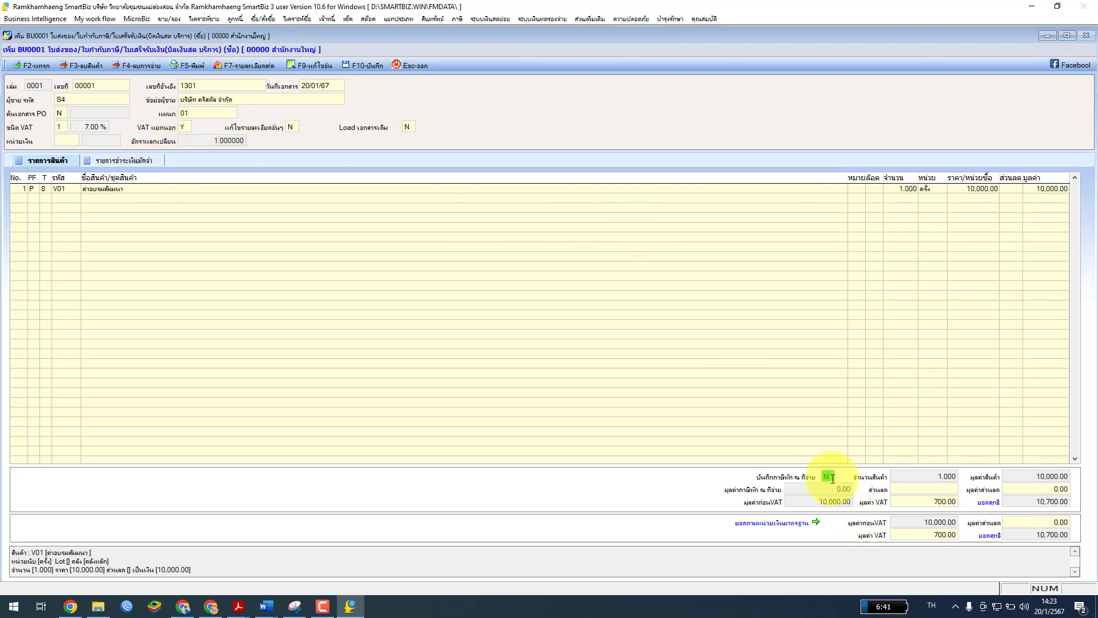
drag(833, 478, 822, 478)
text(Y)
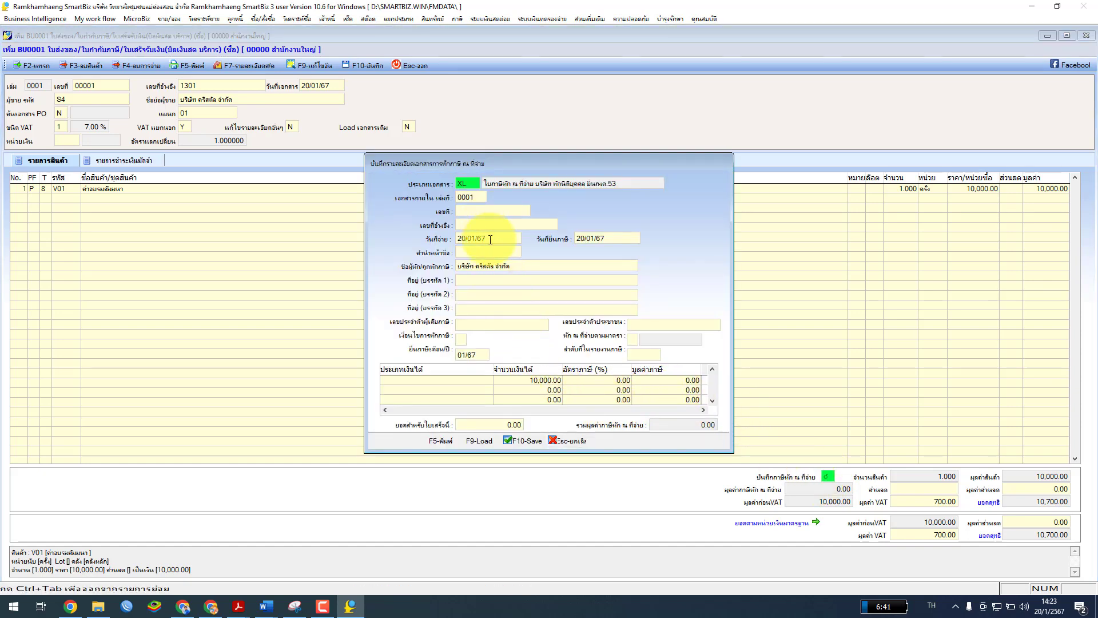
click(490, 267)
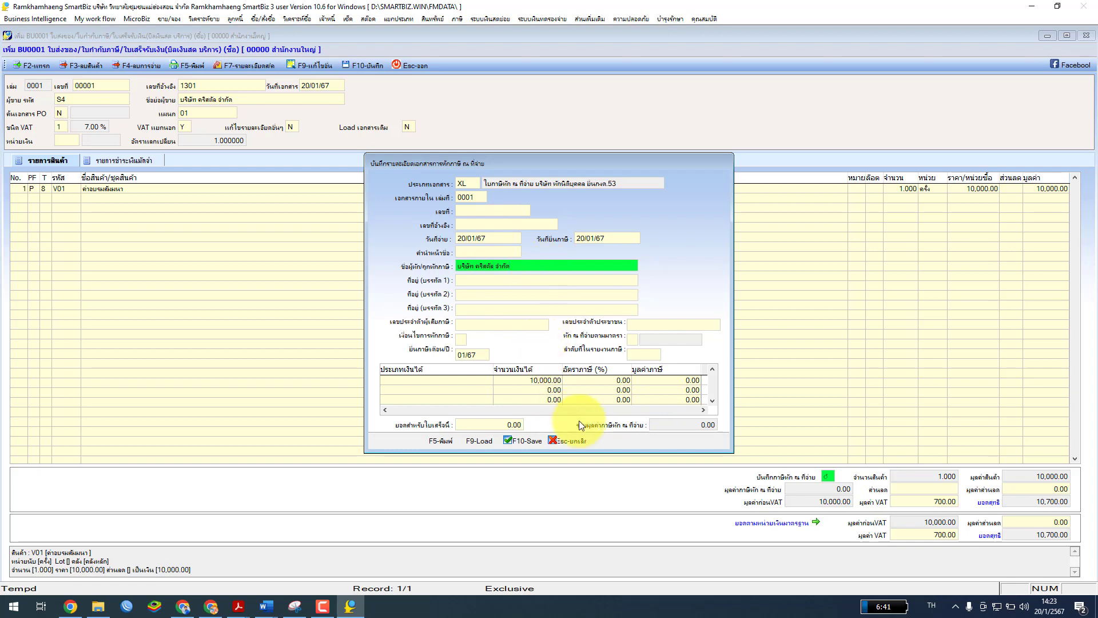
click(566, 442)
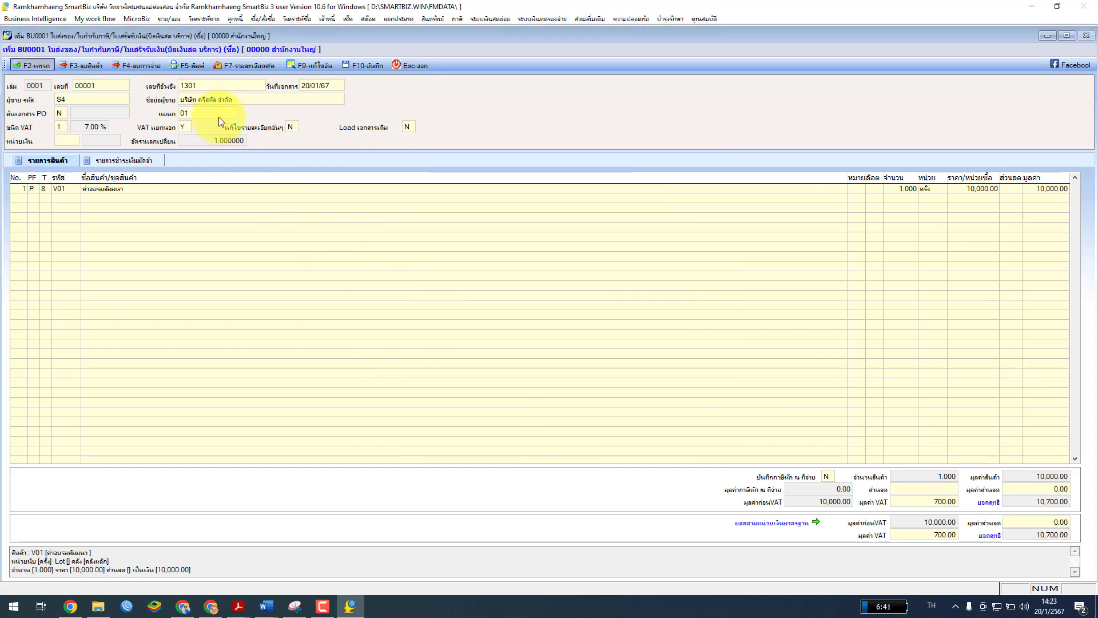
Re-save supplier S4's record, reselect S4 on the document, and return to the withholding setting
click(94, 102)
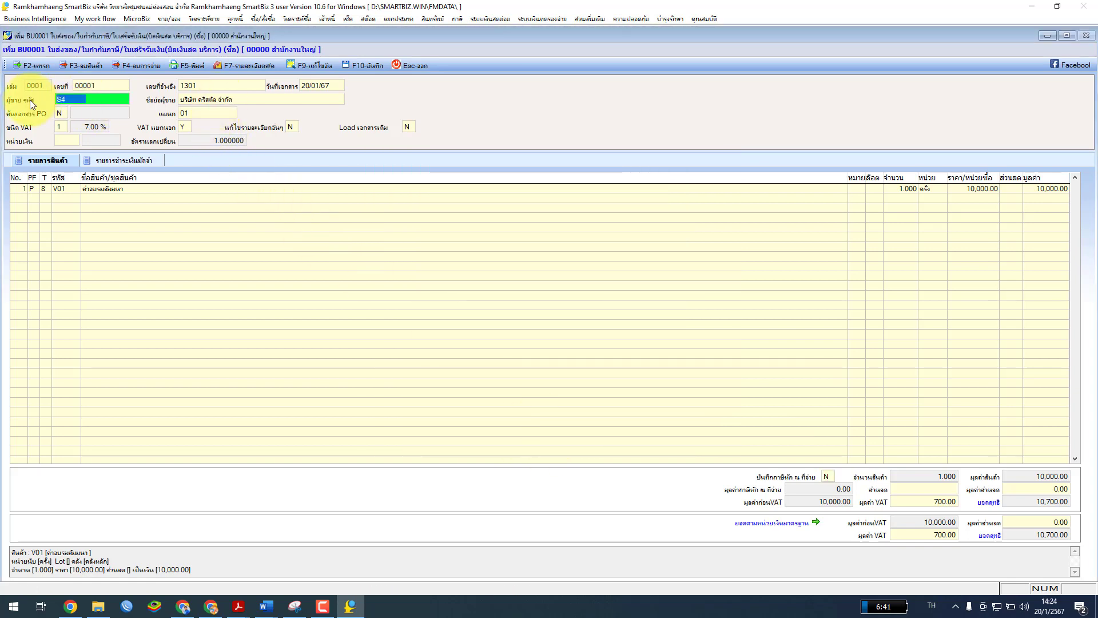
key(Delete)
key(Return)
click(821, 256)
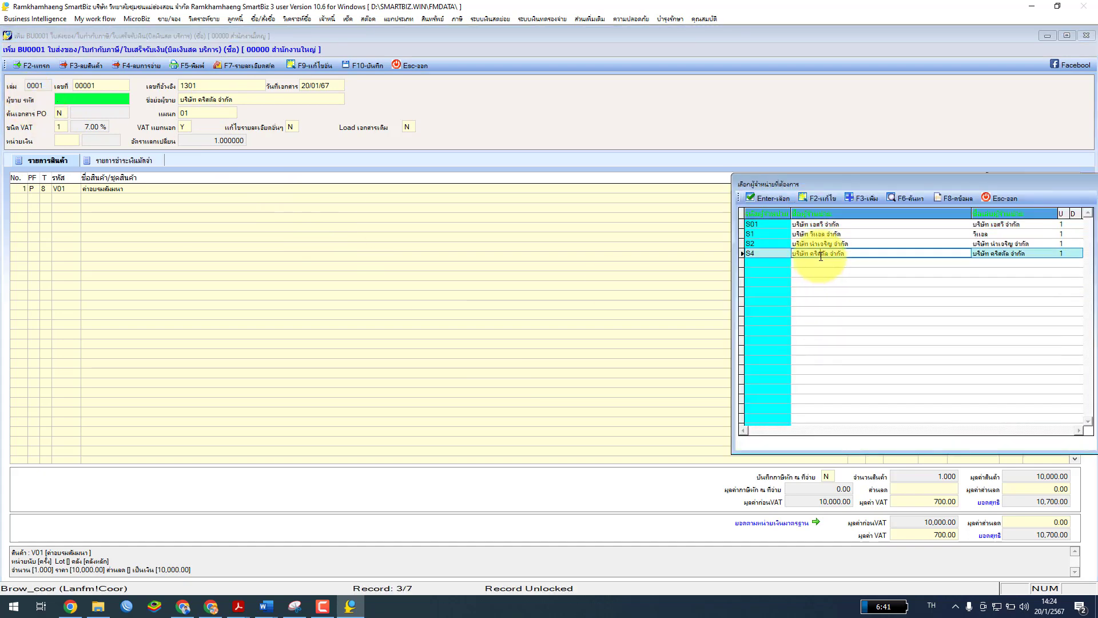
click(816, 198)
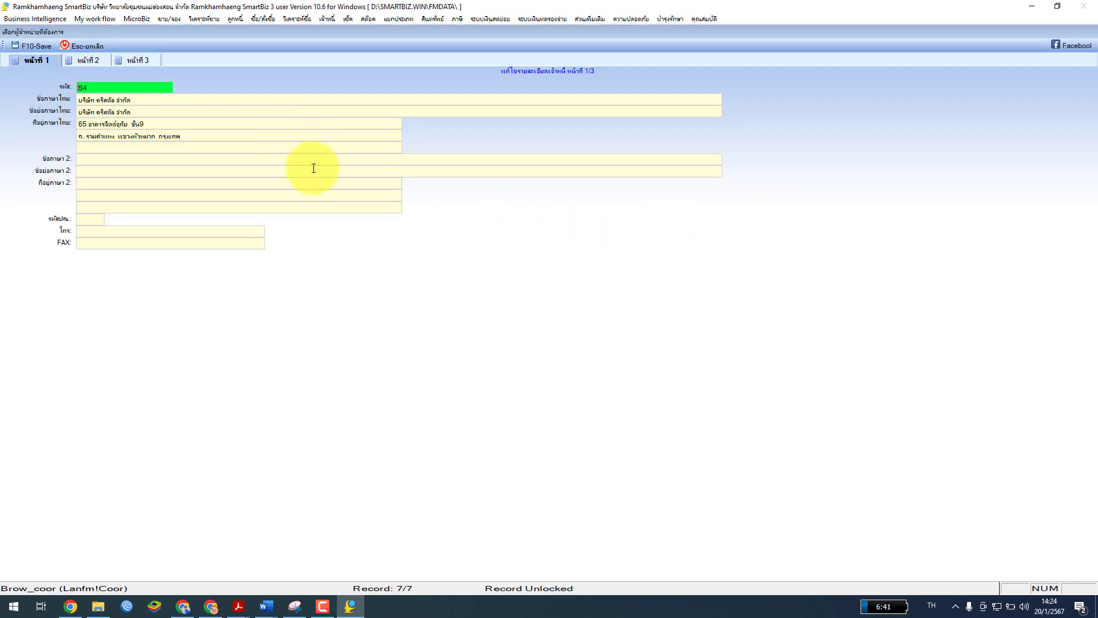
click(142, 66)
click(84, 58)
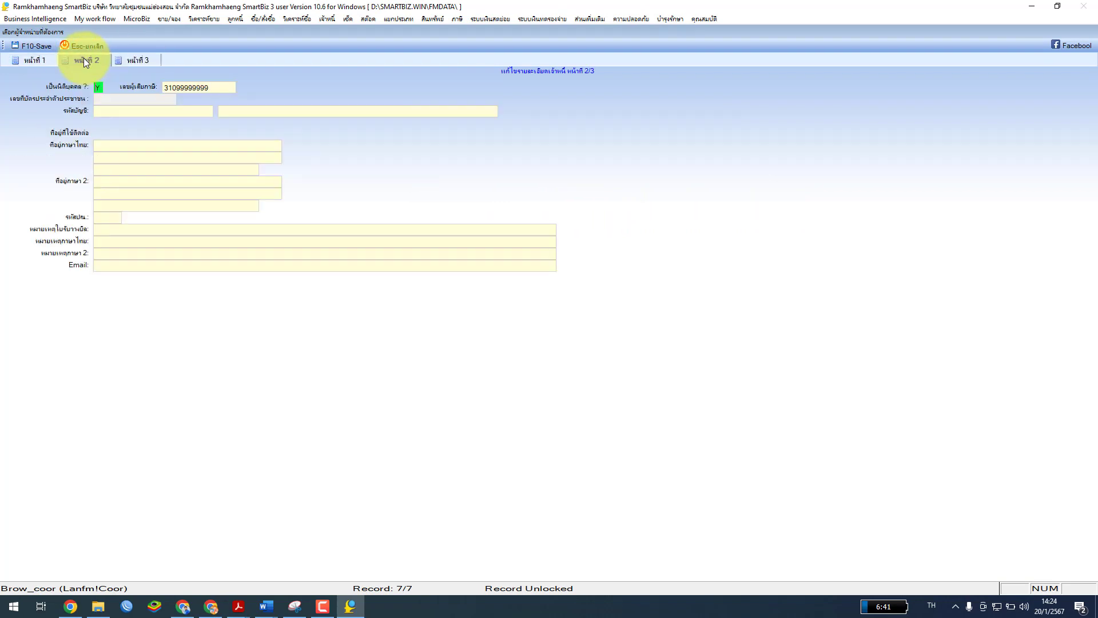
click(37, 56)
click(35, 47)
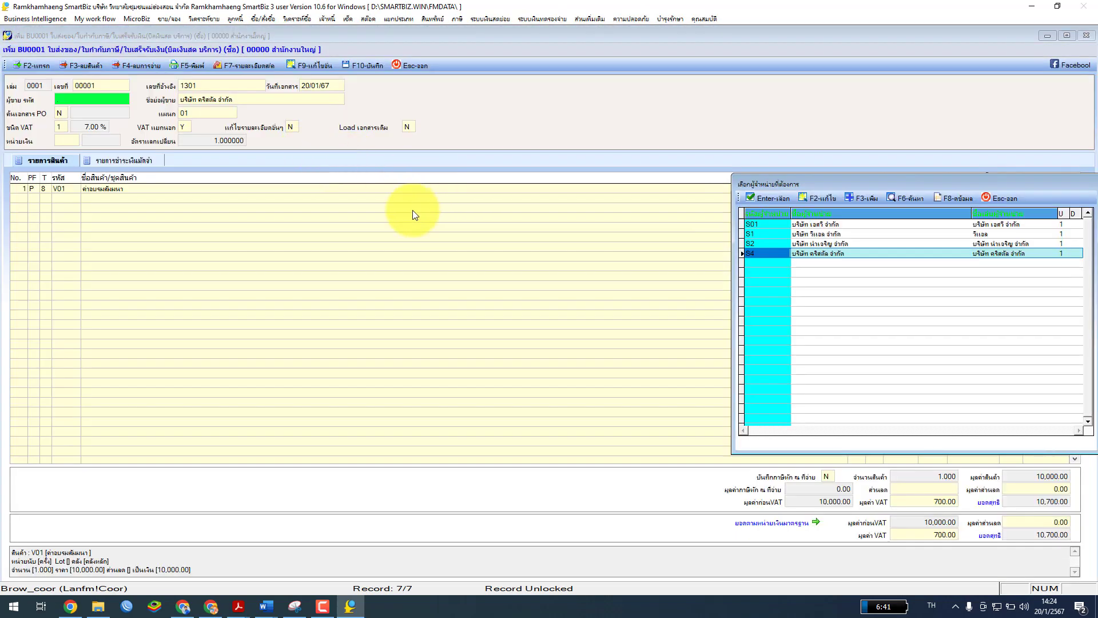
click(767, 198)
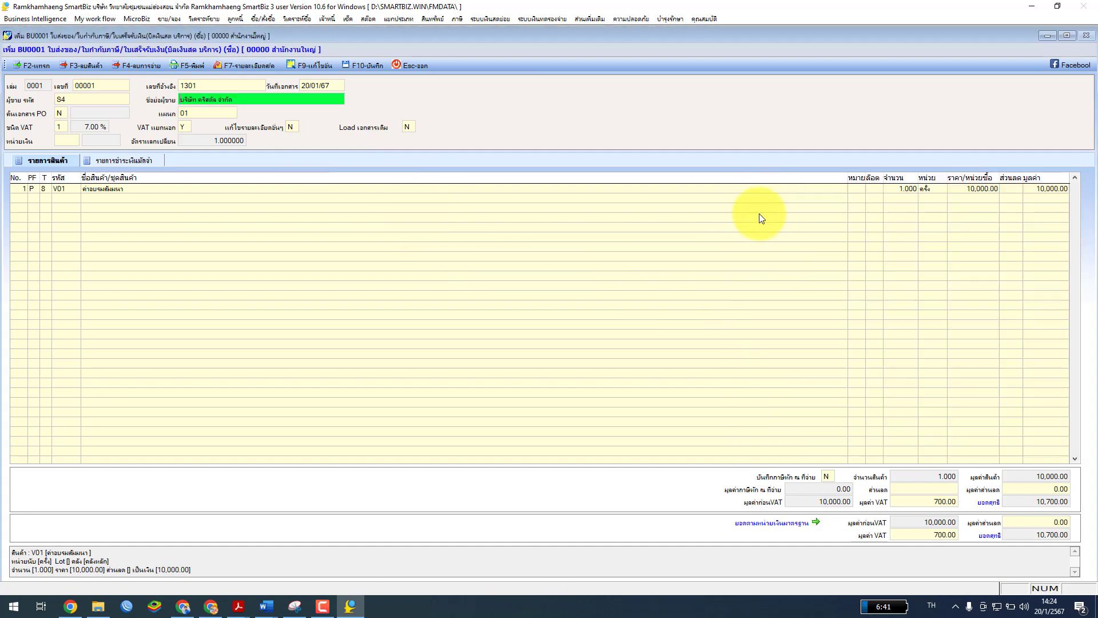
click(829, 476)
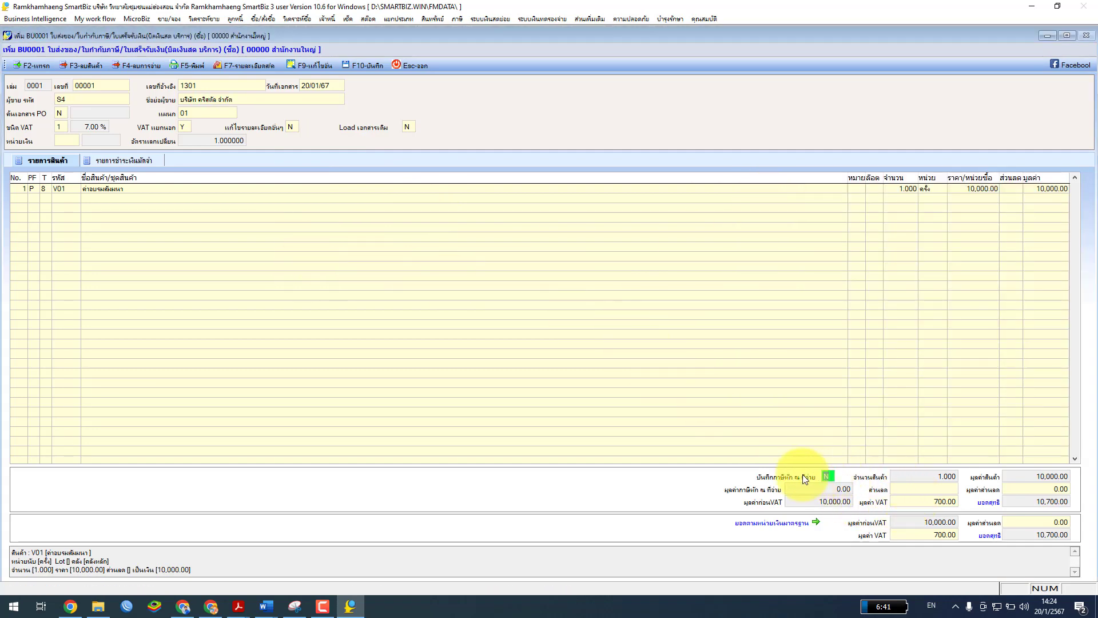
Fill in the payee's two address lines on the withholding certificate
text(Y)
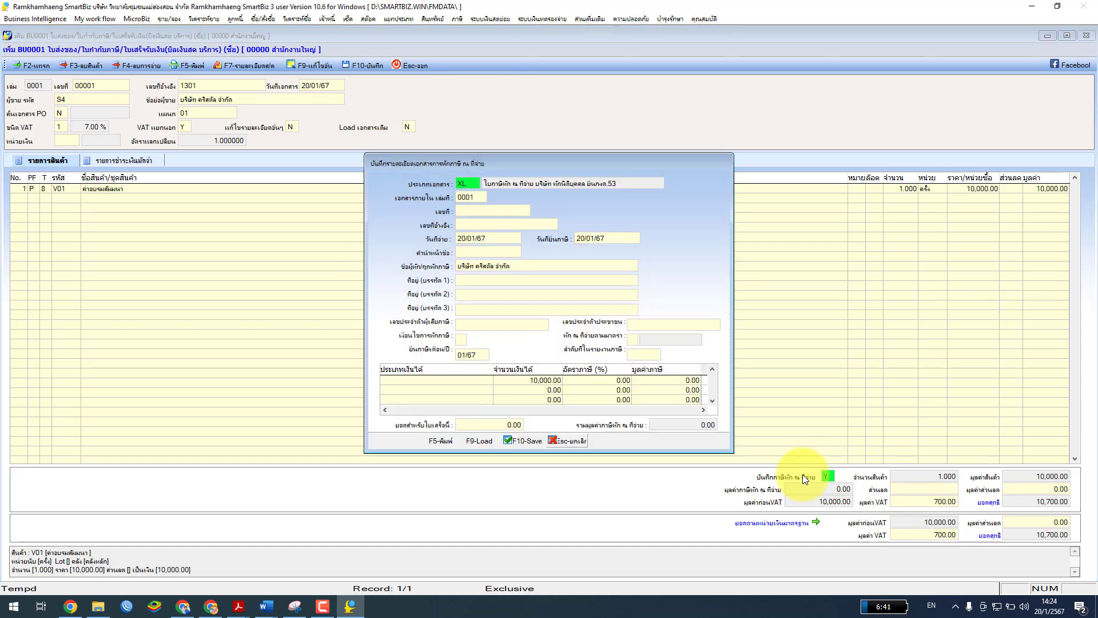
click(484, 281)
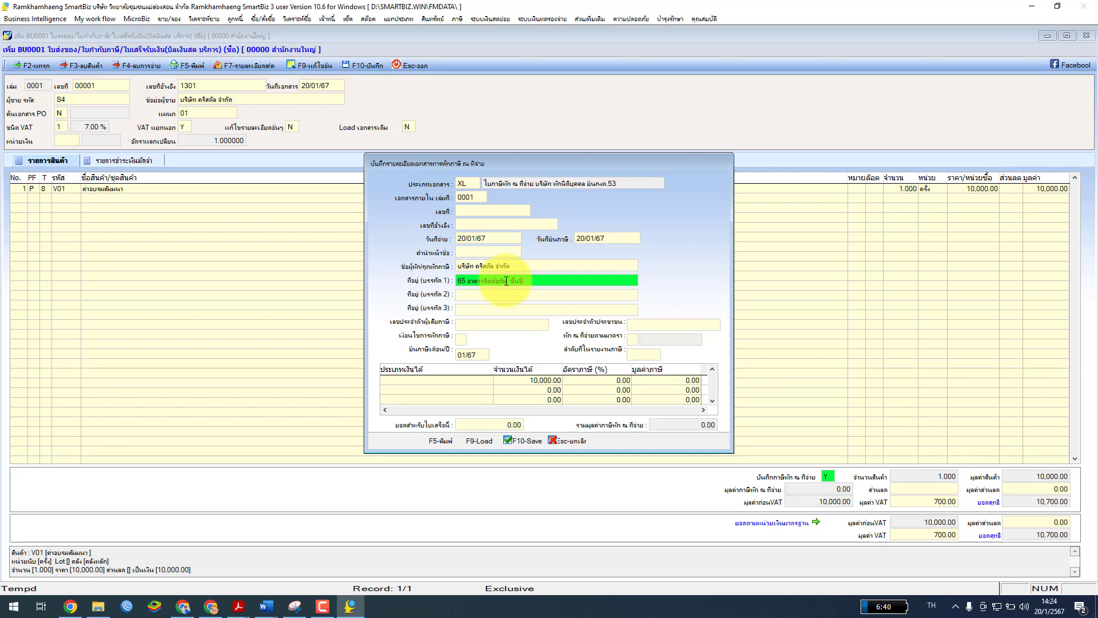
key(Return)
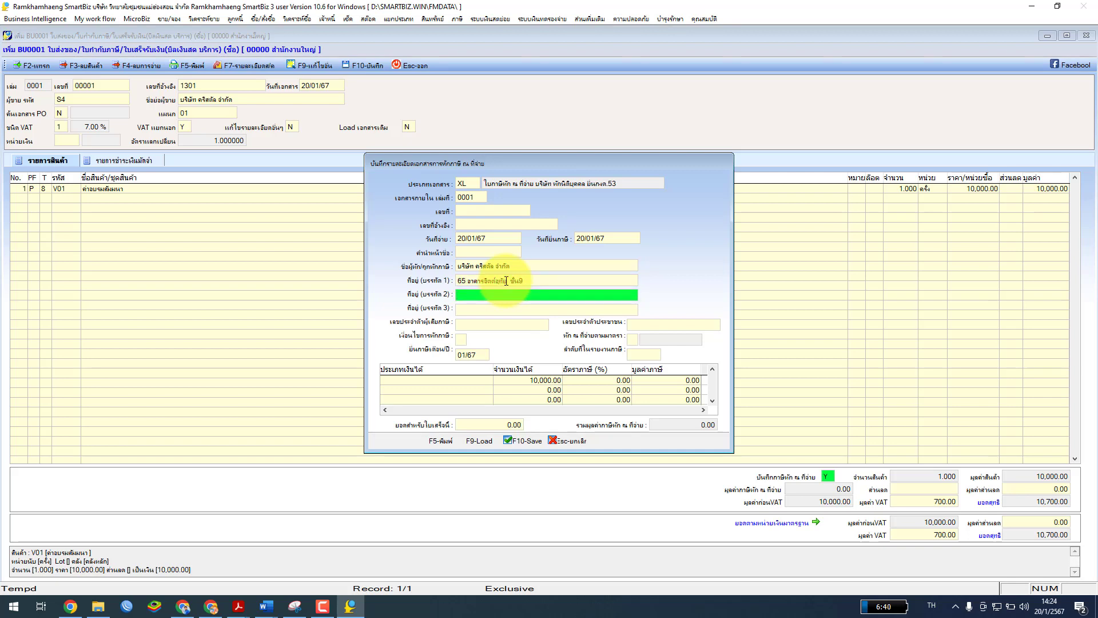
text(ถ.รามคำแหง แขวงหัวหมาก กรุงเทพ)
Enter the payee's taxpayer ID, and set withholding condition 1 and section มาตรา 3 เตรส
click(473, 324)
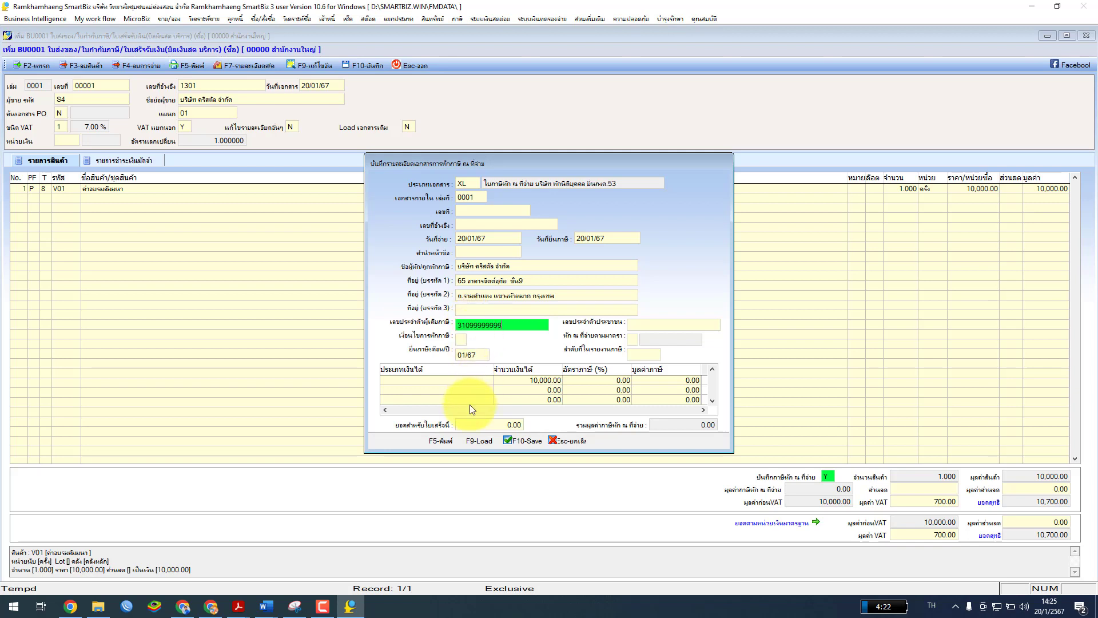
click(463, 340)
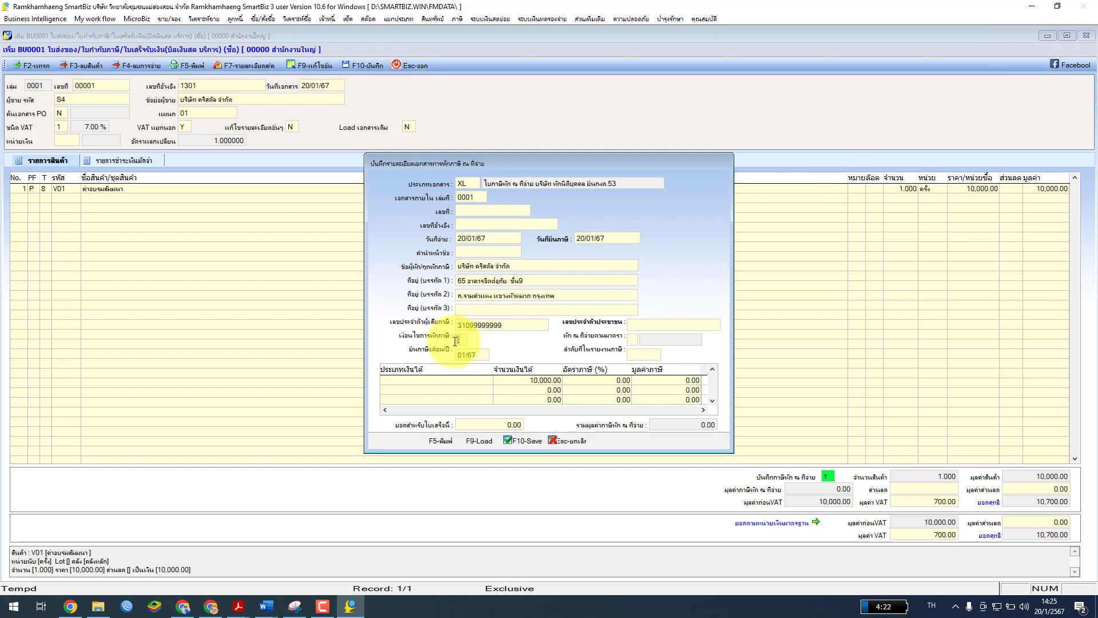
text(1)
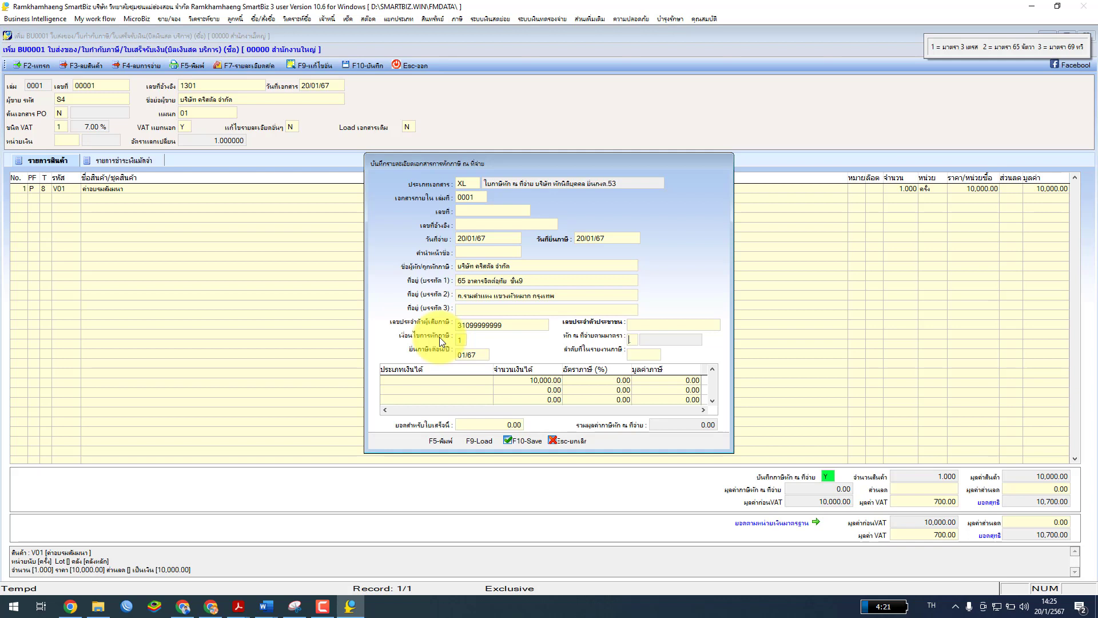
text(1)
key(Return)
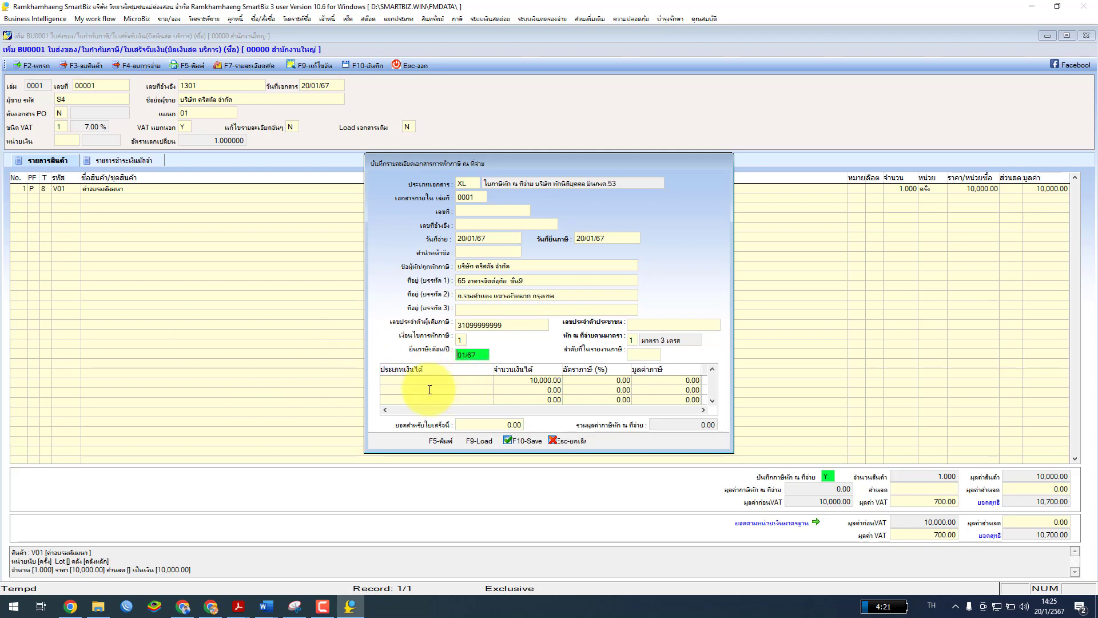
click(405, 380)
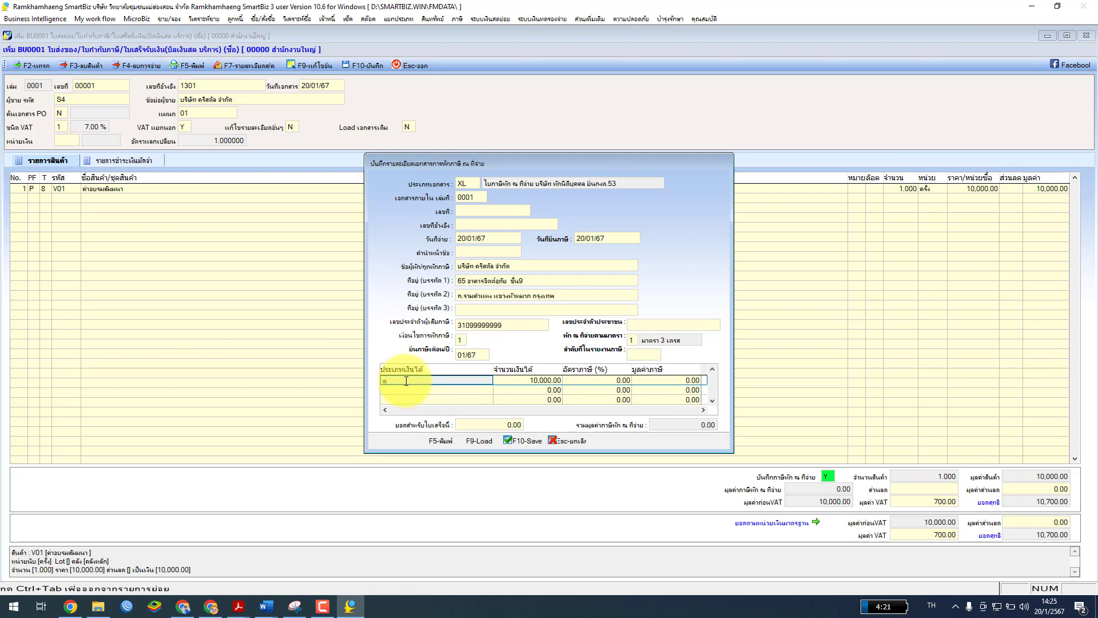
Add income type ค่าอบรมสัมมนา on the 10,000.00 row at 3%, giving 300.00 withheld
text(ค่าอบรมสัมมนา)
key(Tab)
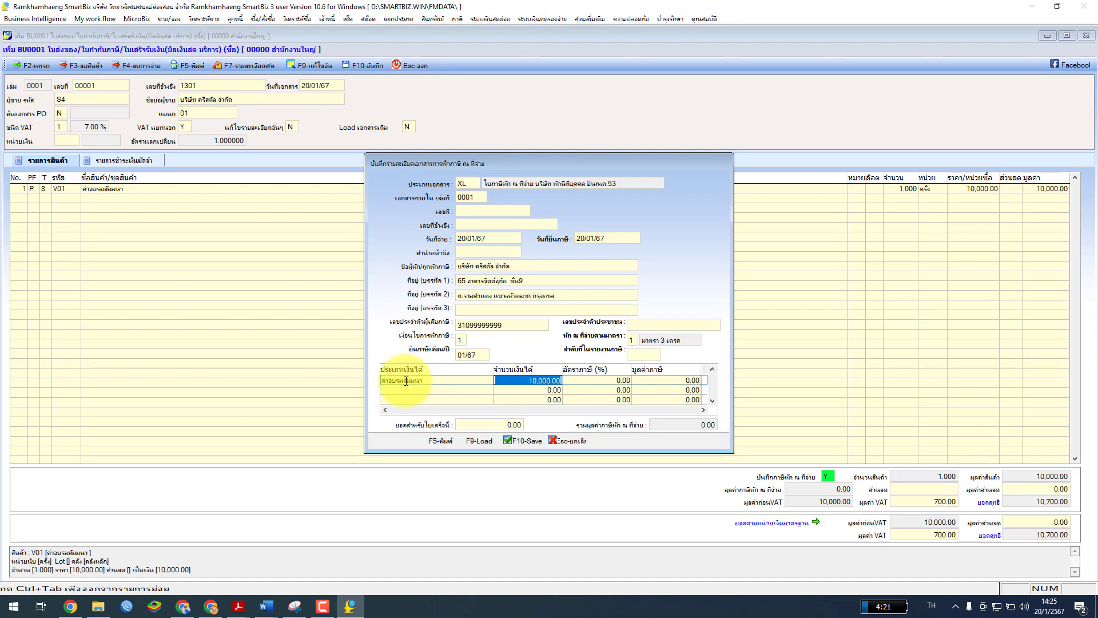
key(Tab)
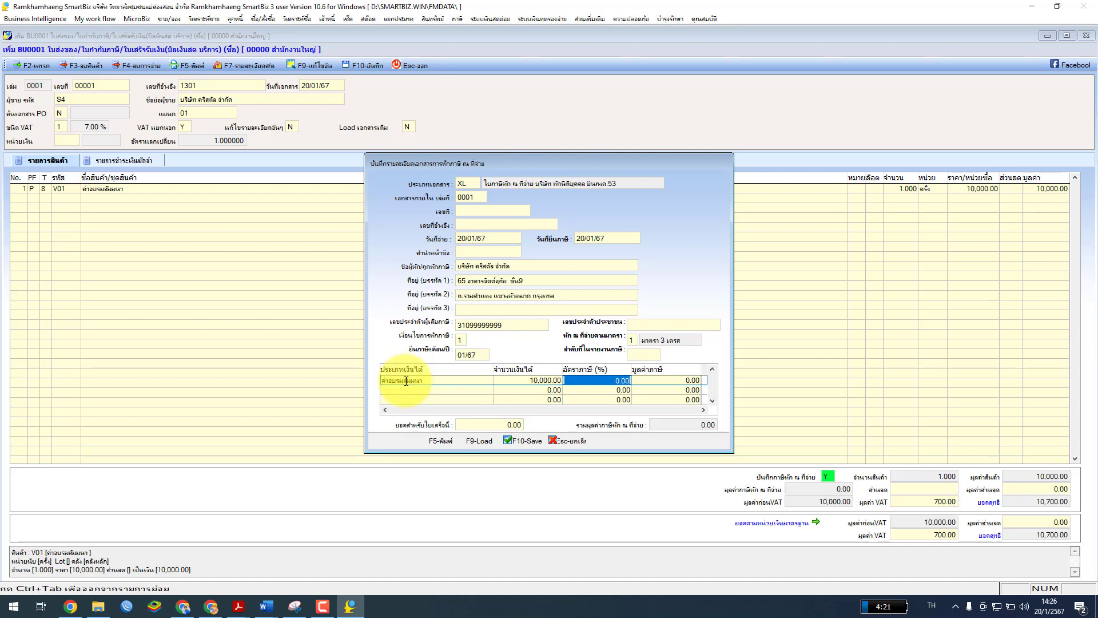
text(3ด)
key(BackSpace)
key(grave)
key(Return)
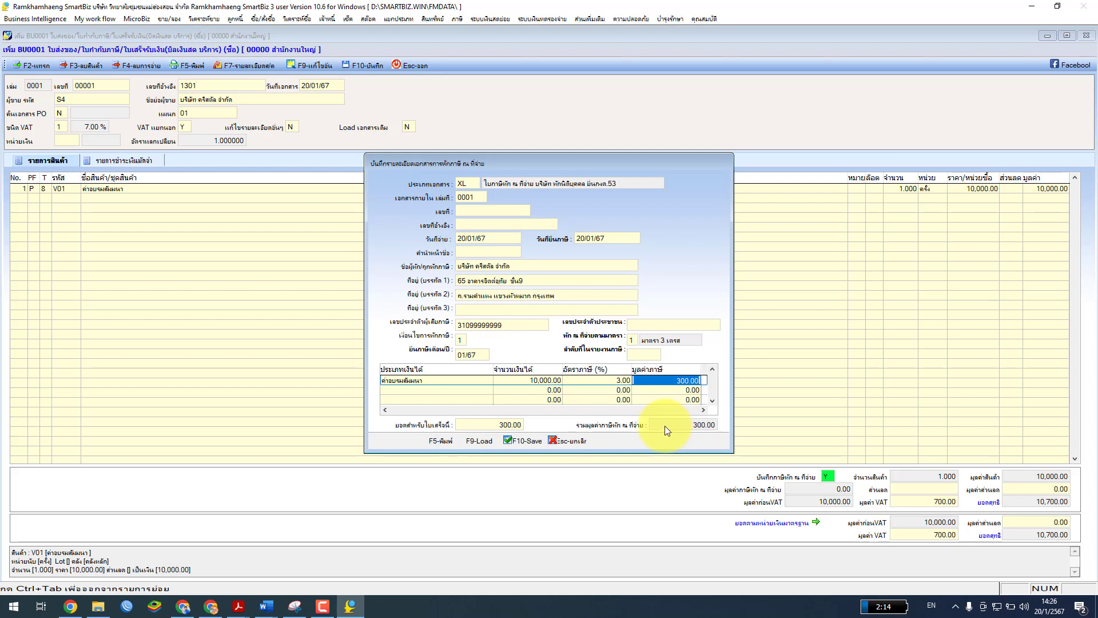
click(471, 212)
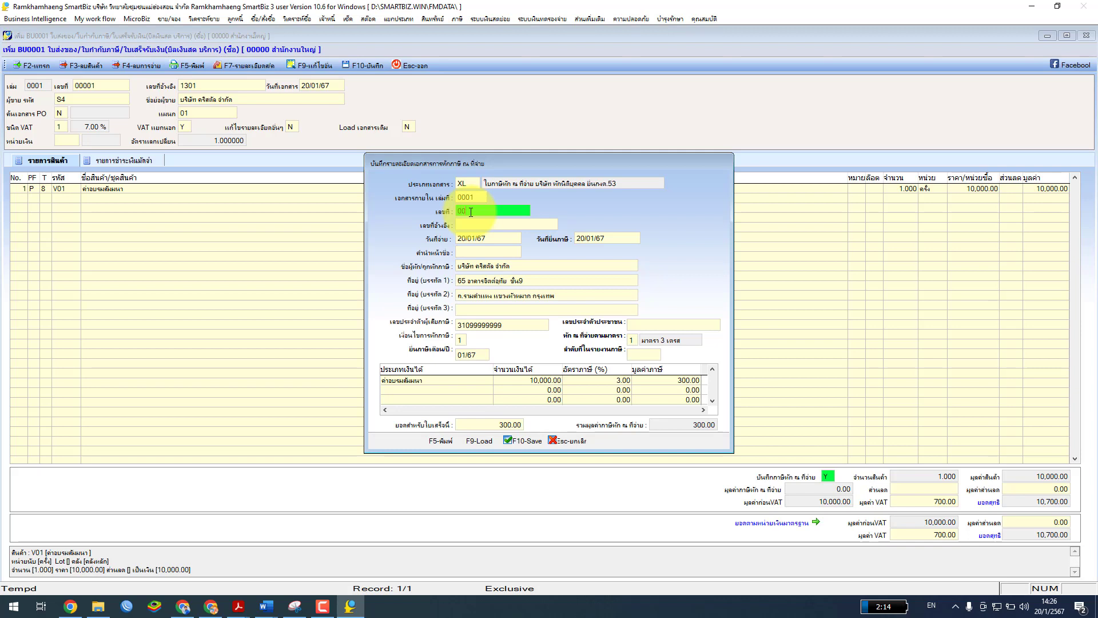
Enter reference number 1301 and save the withholding-tax details
key(Return)
text(1)
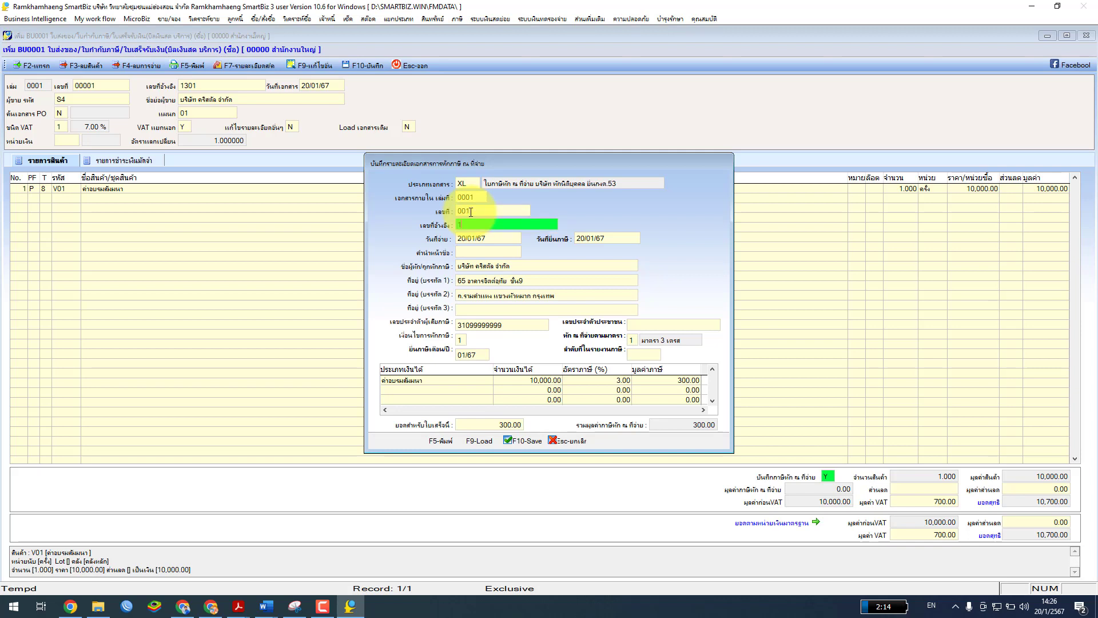
text(301)
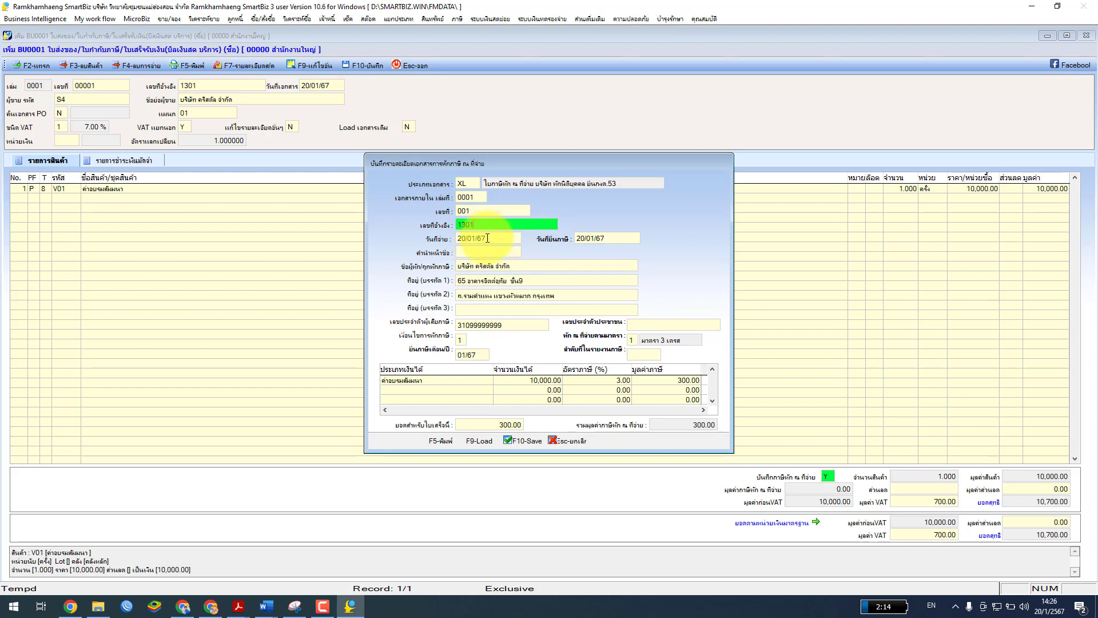
click(518, 440)
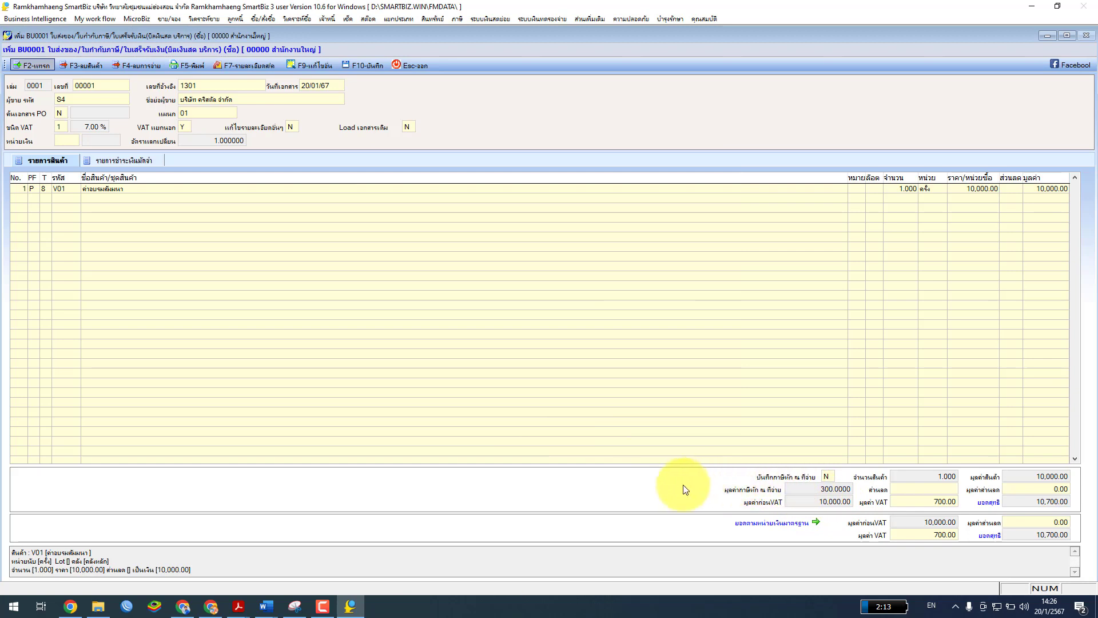
Set the bill's withholding-tax flag to Y to reopen certificate 001
click(842, 378)
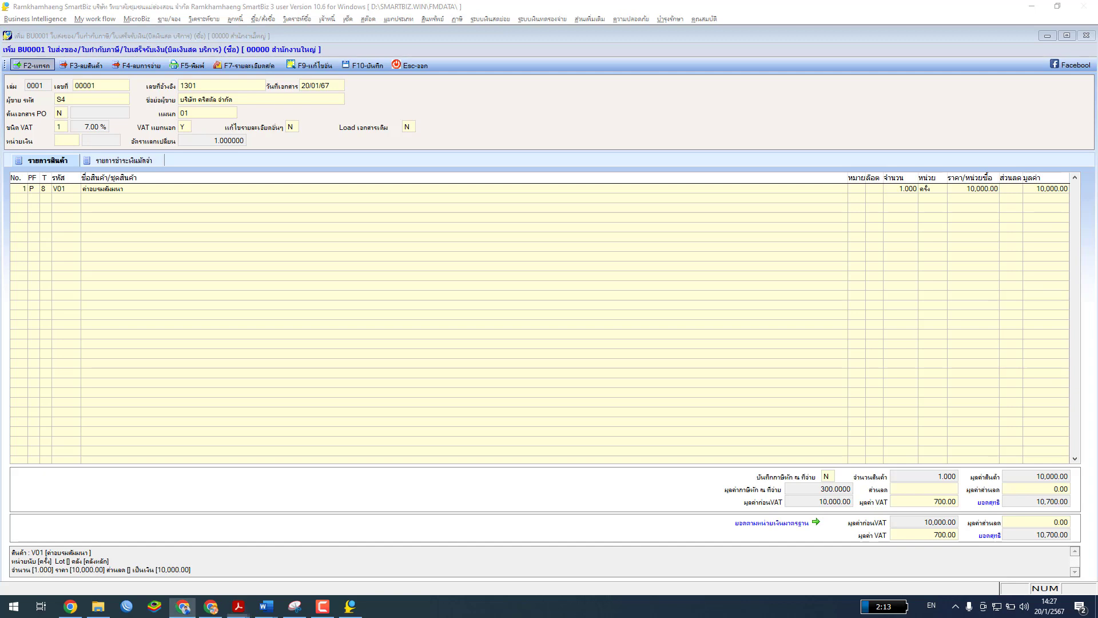
click(827, 478)
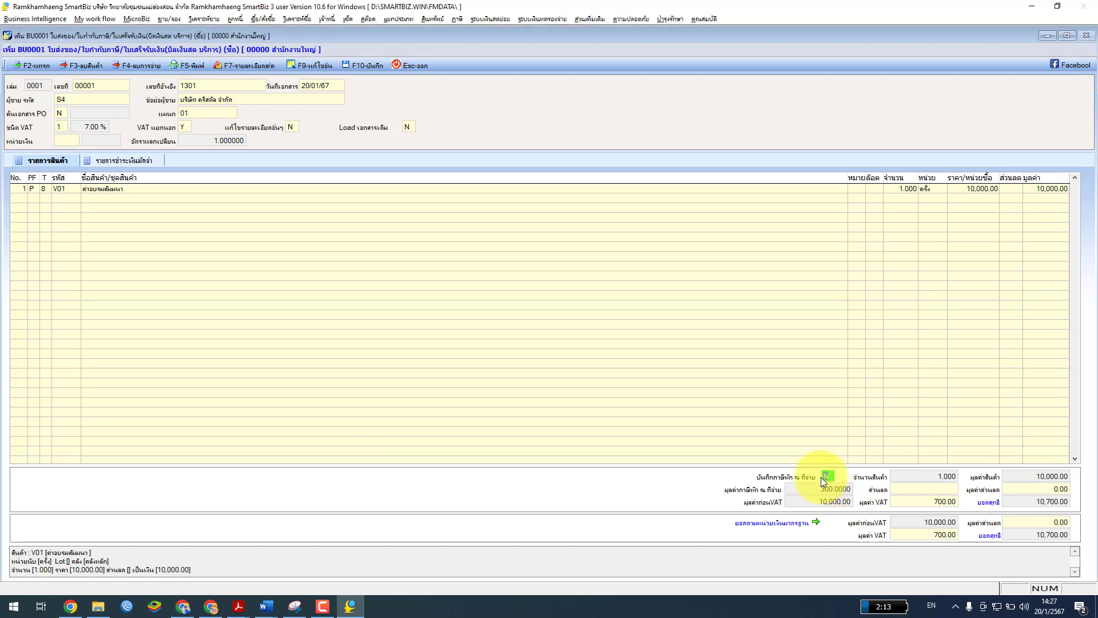
text(Y)
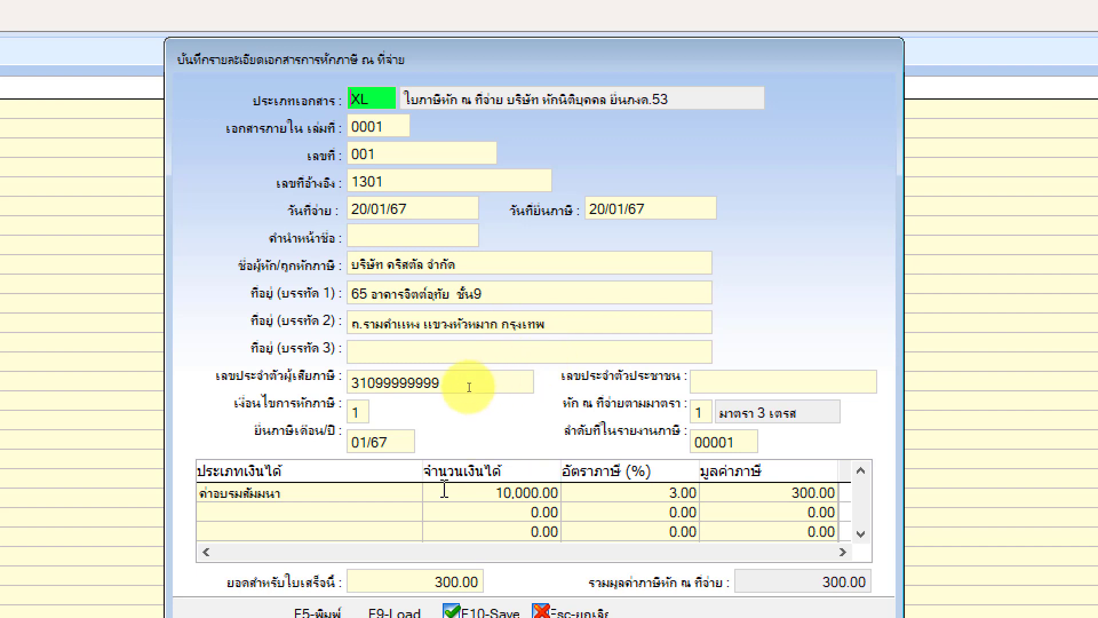
Review the ค่าอบรมสัมมนา income entry and save the certificate, returning to BU0001
click(300, 493)
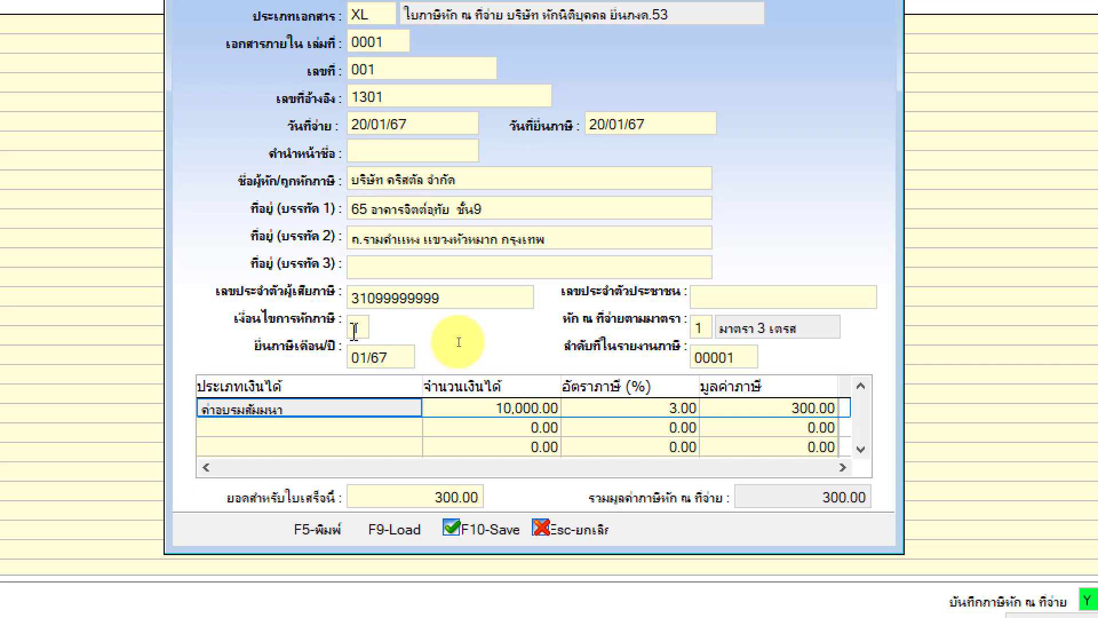
click(363, 415)
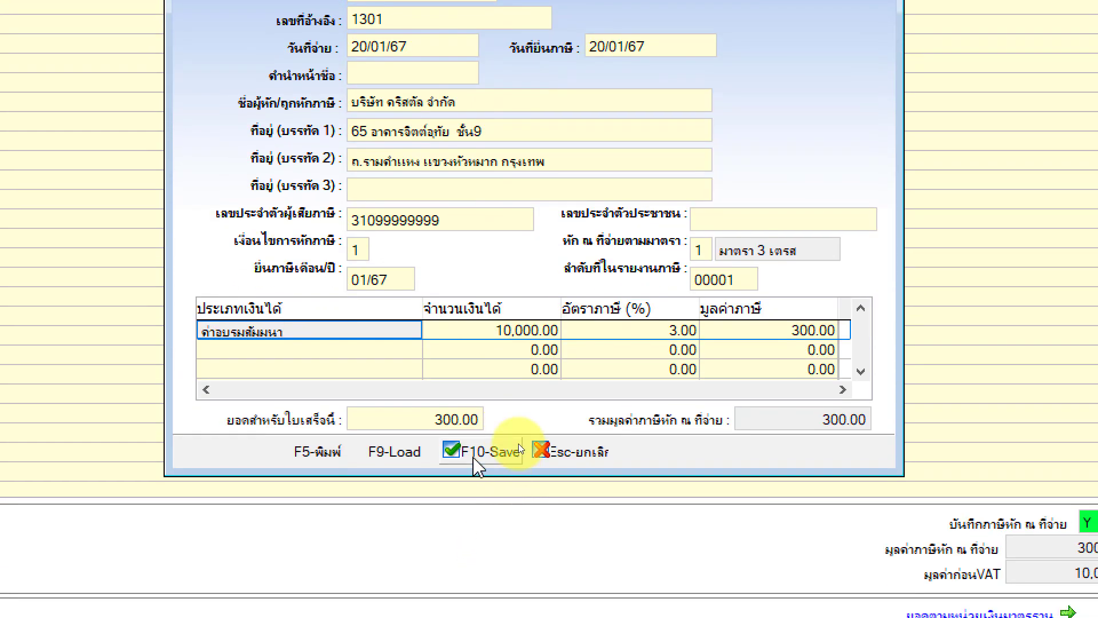
click(519, 446)
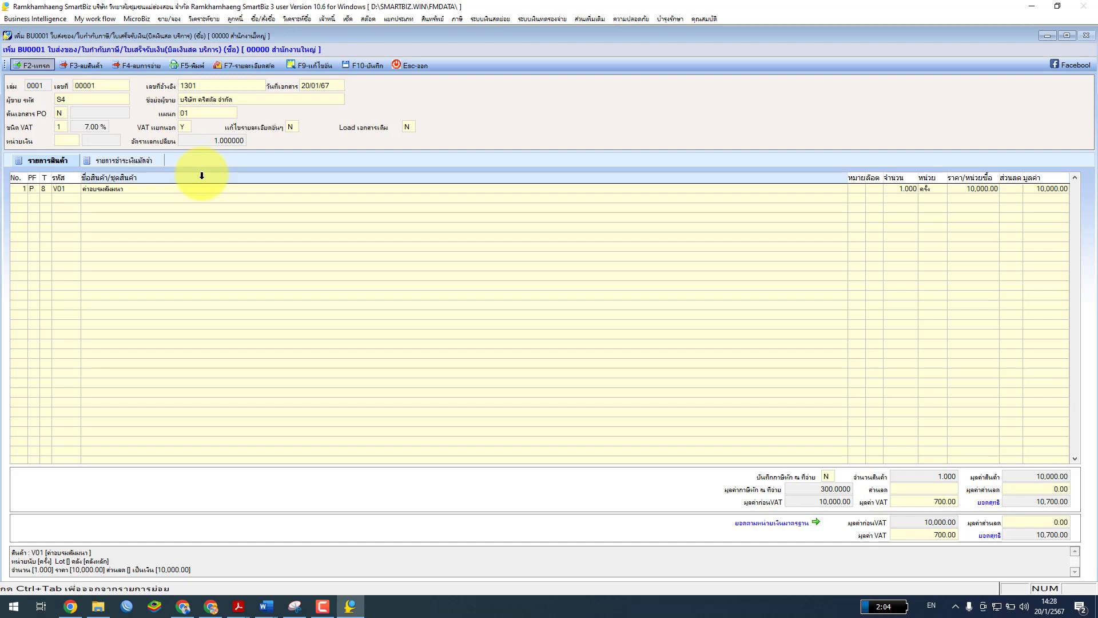
Maximize the หน่วยที่ 7 PDF and scroll to Figure 7.10, the withholding-tax example
click(238, 606)
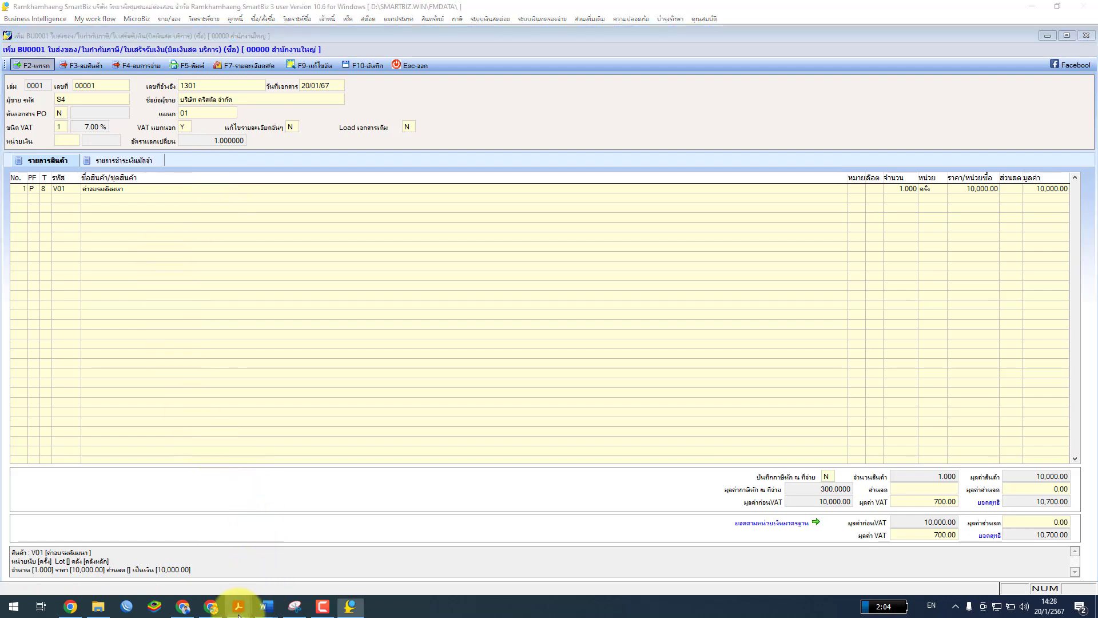
click(303, 572)
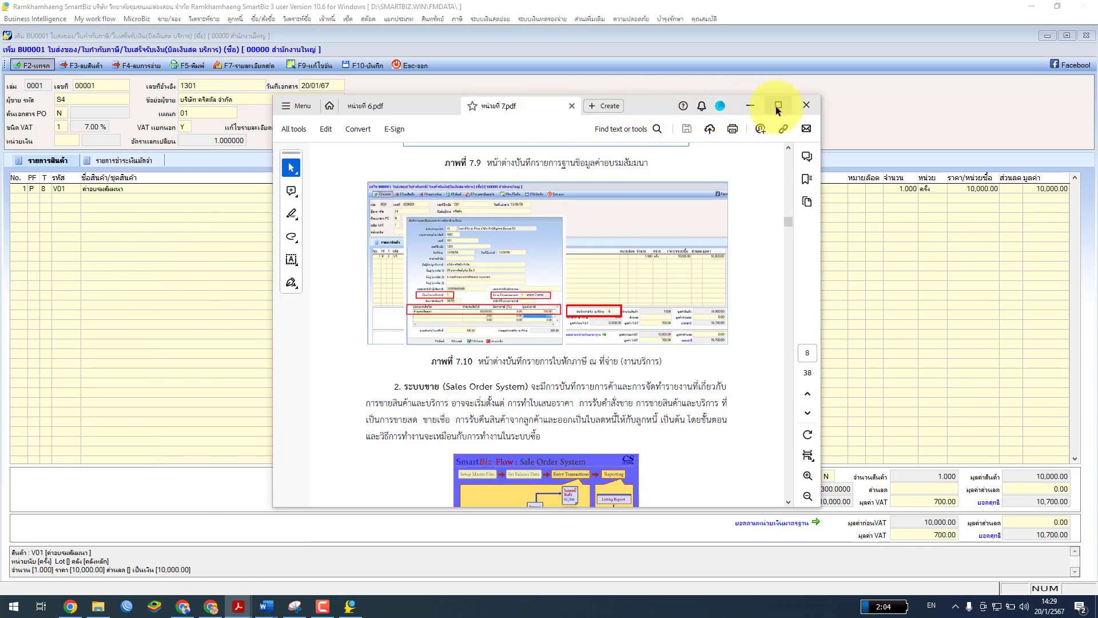
click(778, 109)
scroll(667, 304, down, 2)
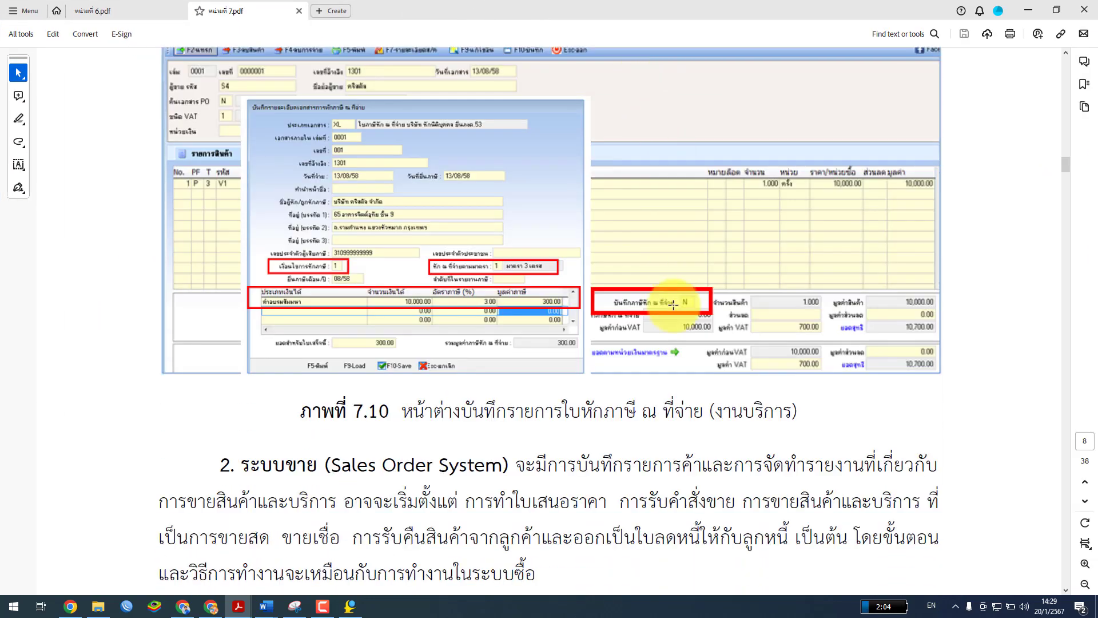
scroll(673, 305, down, 2)
scroll(674, 305, up, 1)
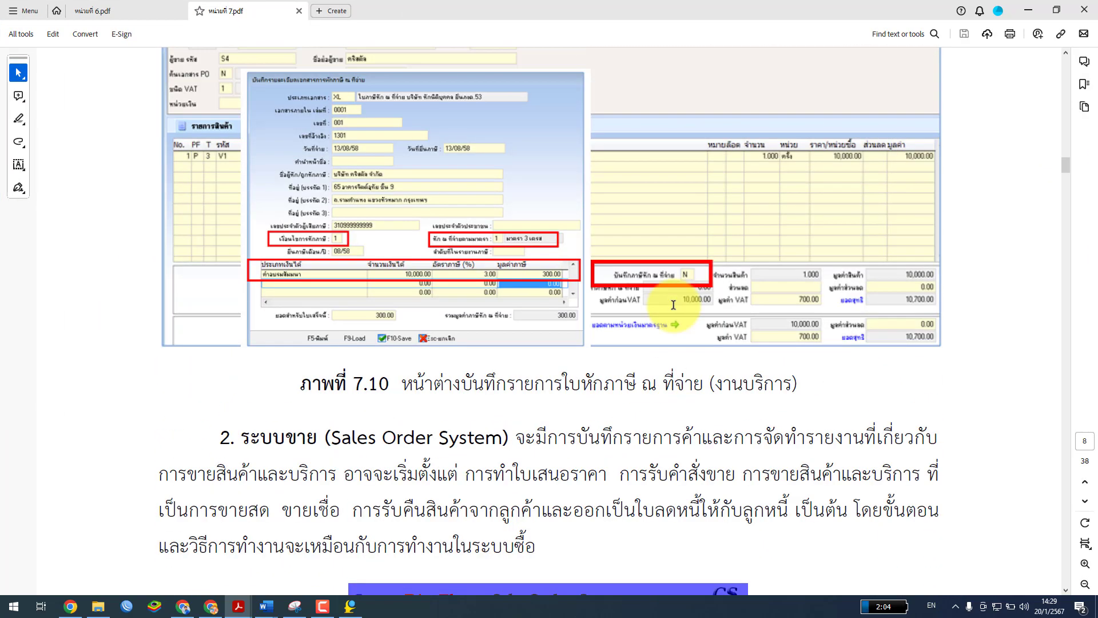
scroll(673, 305, down, 2)
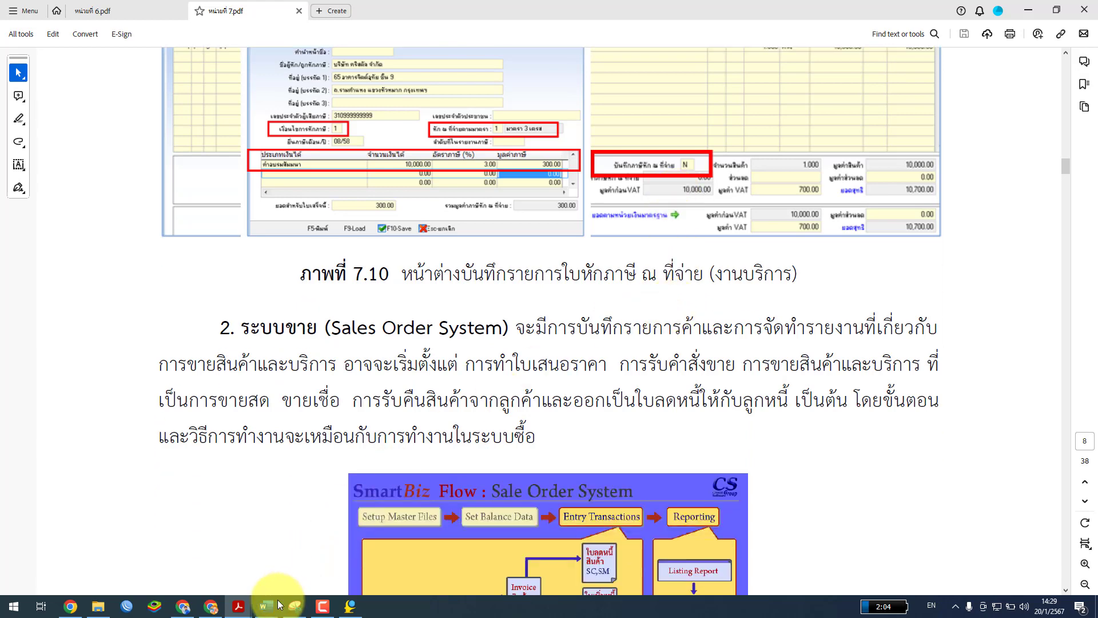
Switch to the worksheet 7-1 Word document
mouse_move(280, 603)
mouse_move(461, 561)
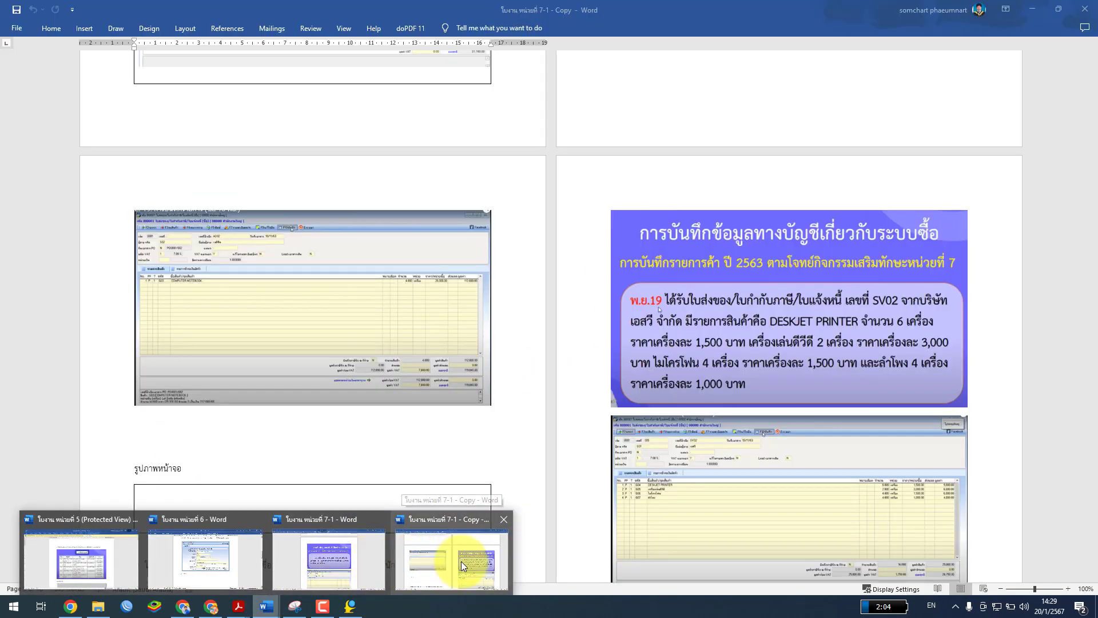
click(349, 558)
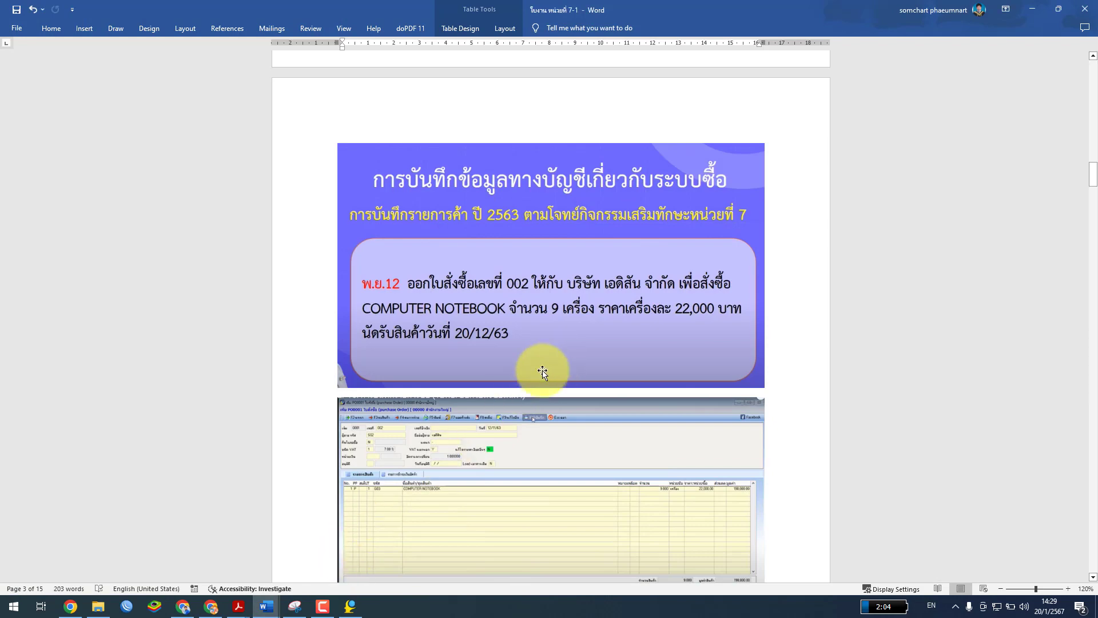
scroll(549, 367, up, 7)
scroll(541, 373, up, 1)
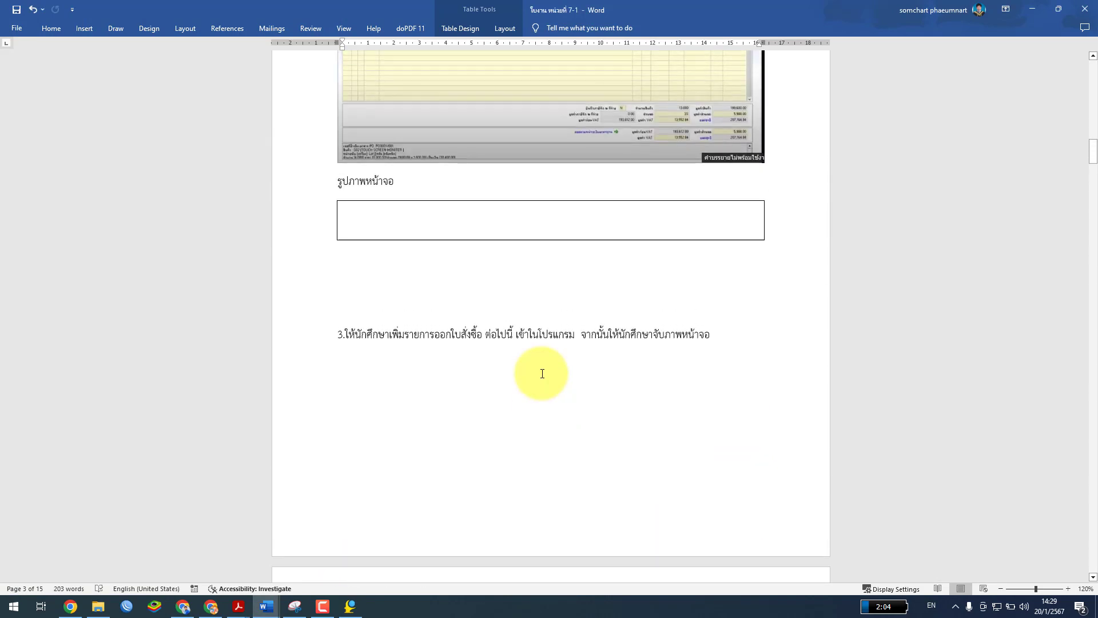
scroll(539, 373, down, 2)
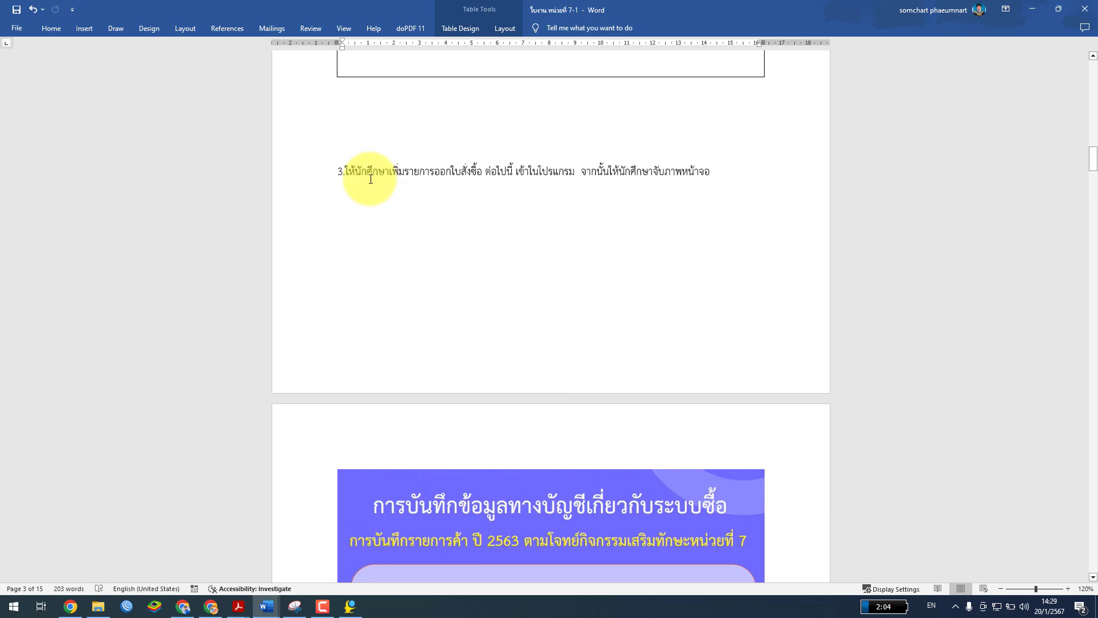
Insert a blank line above item 3, then review task 3's purchase order 002
click(337, 171)
key(Return)
key(Return)
key(Return)
key(Return)
key(Return)
key(Return)
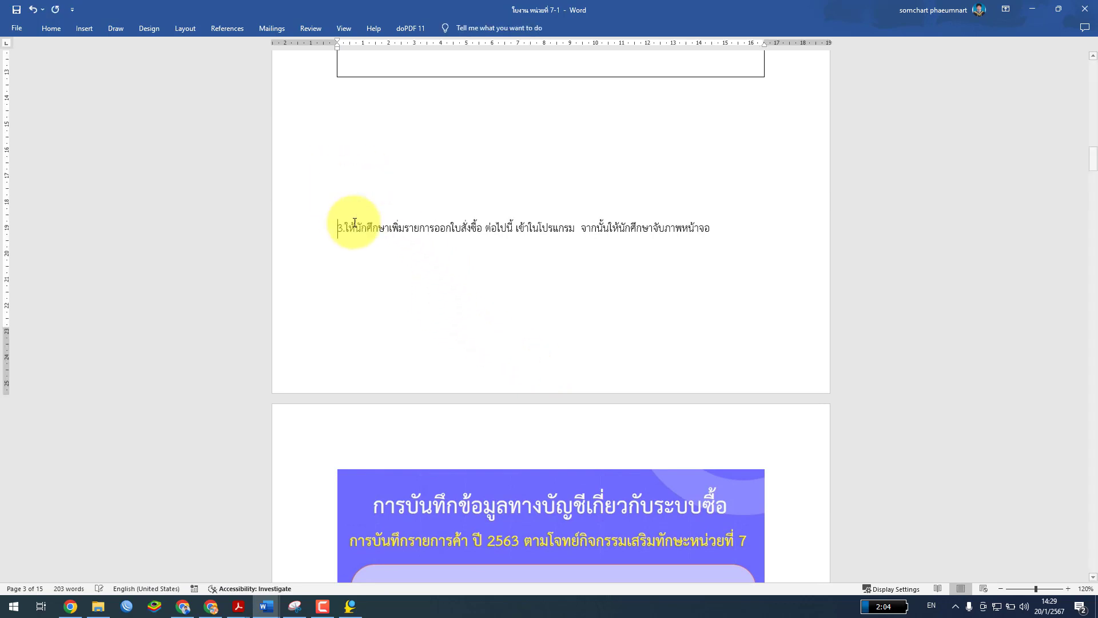
scroll(356, 224, down, 5)
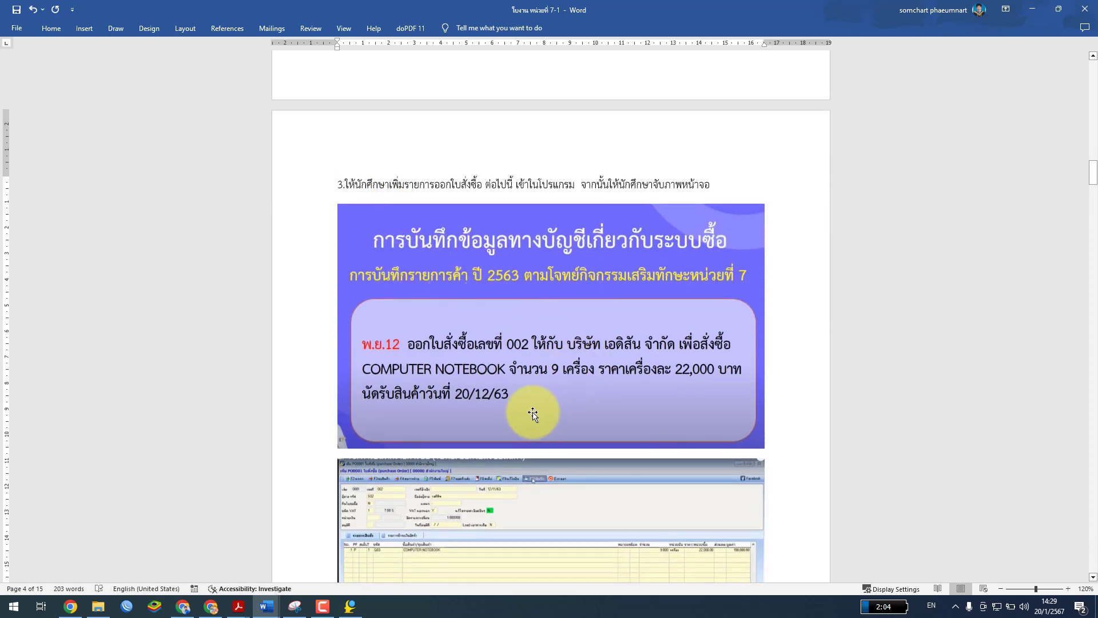
scroll(507, 376, down, 1)
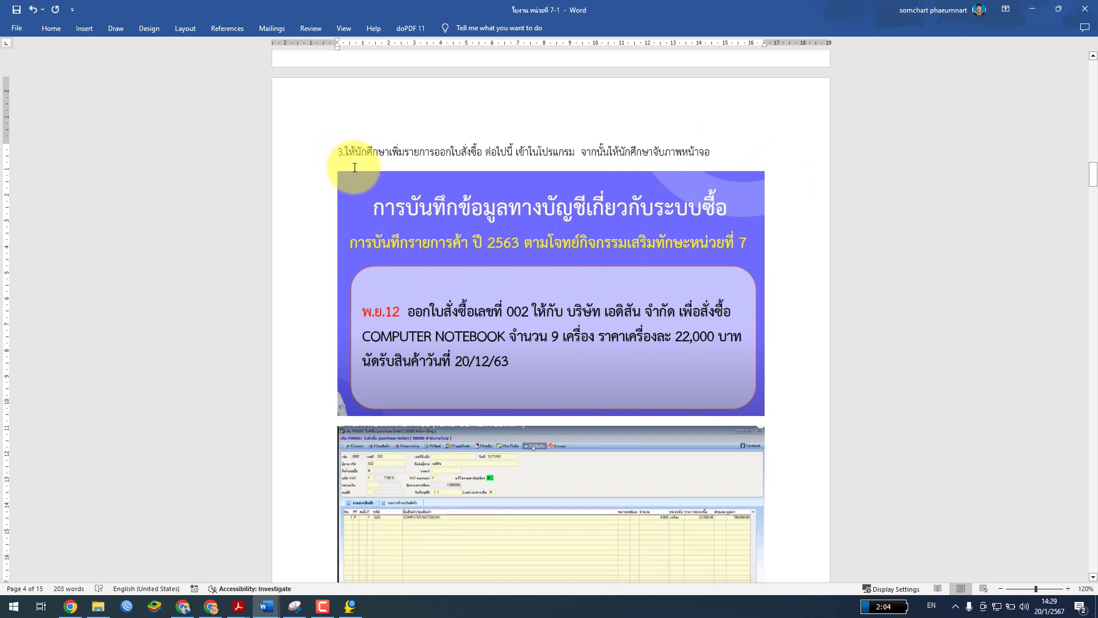
scroll(752, 248, up, 15)
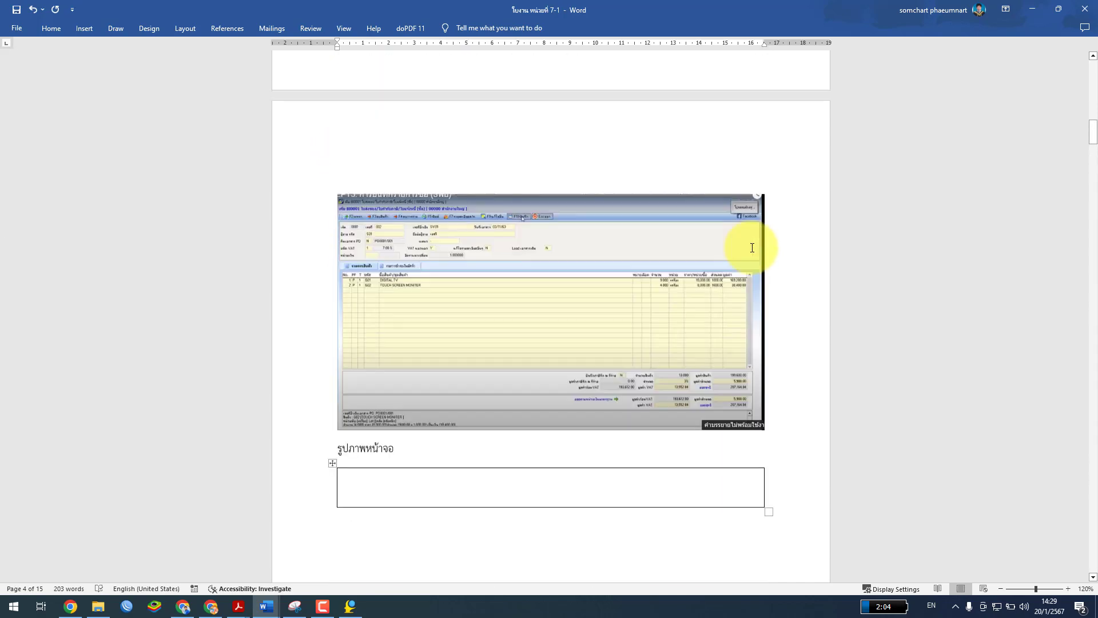
scroll(752, 248, up, 15)
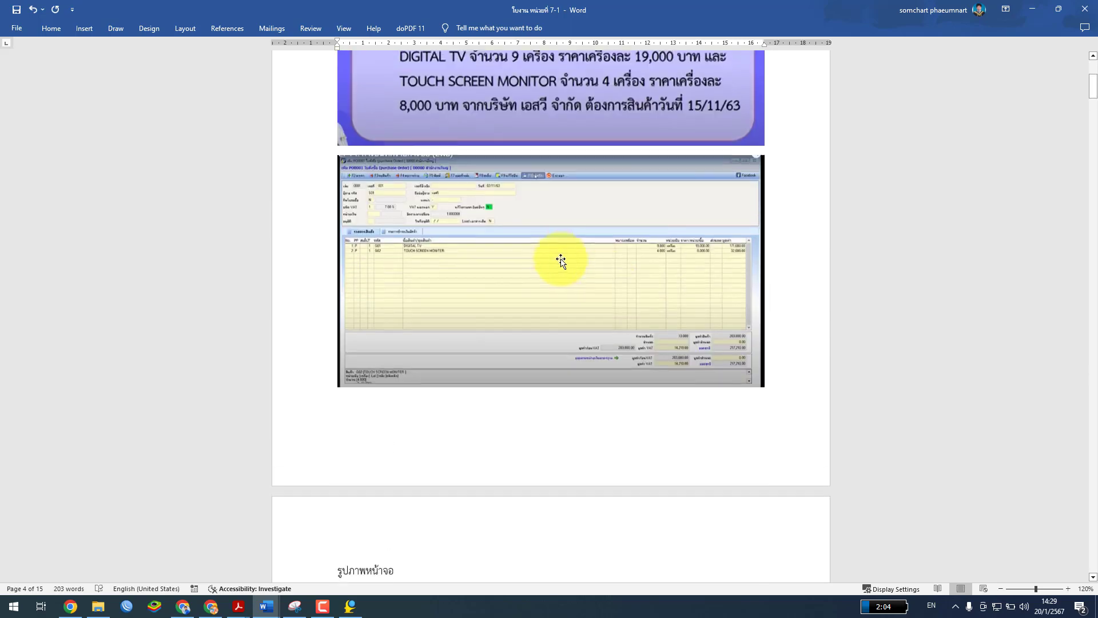
scroll(470, 198, up, 1)
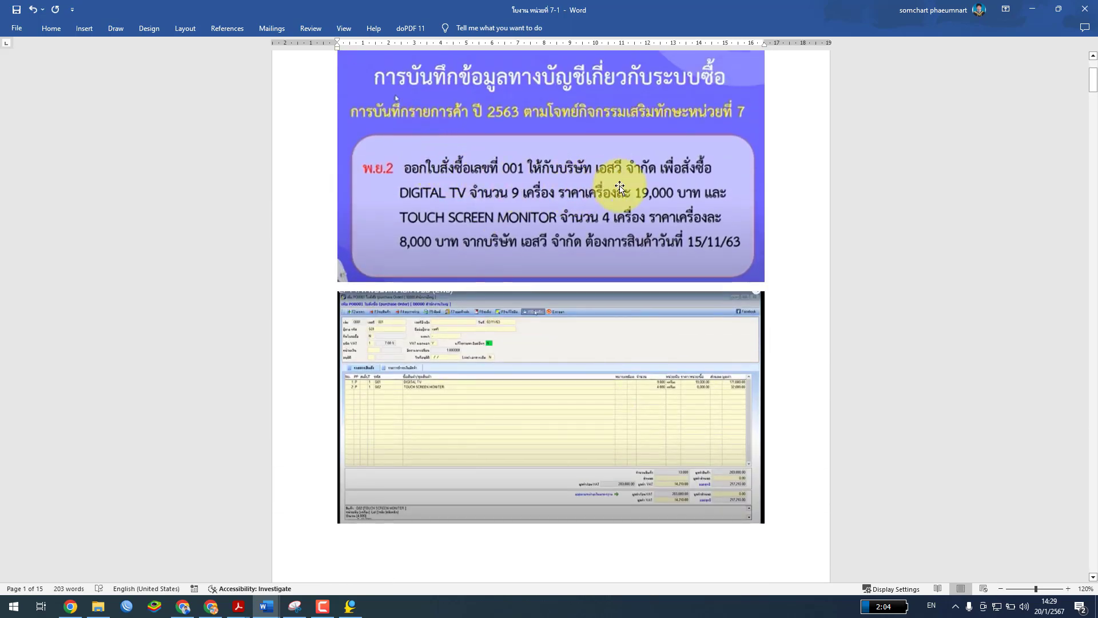
scroll(976, 257, down, 12)
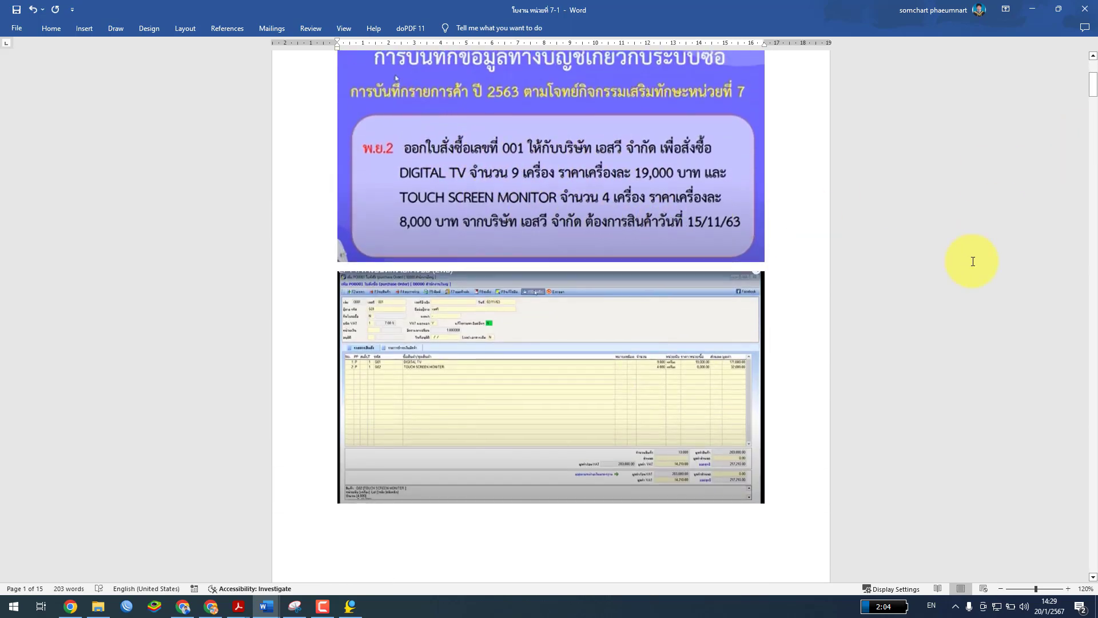
scroll(977, 258, down, 20)
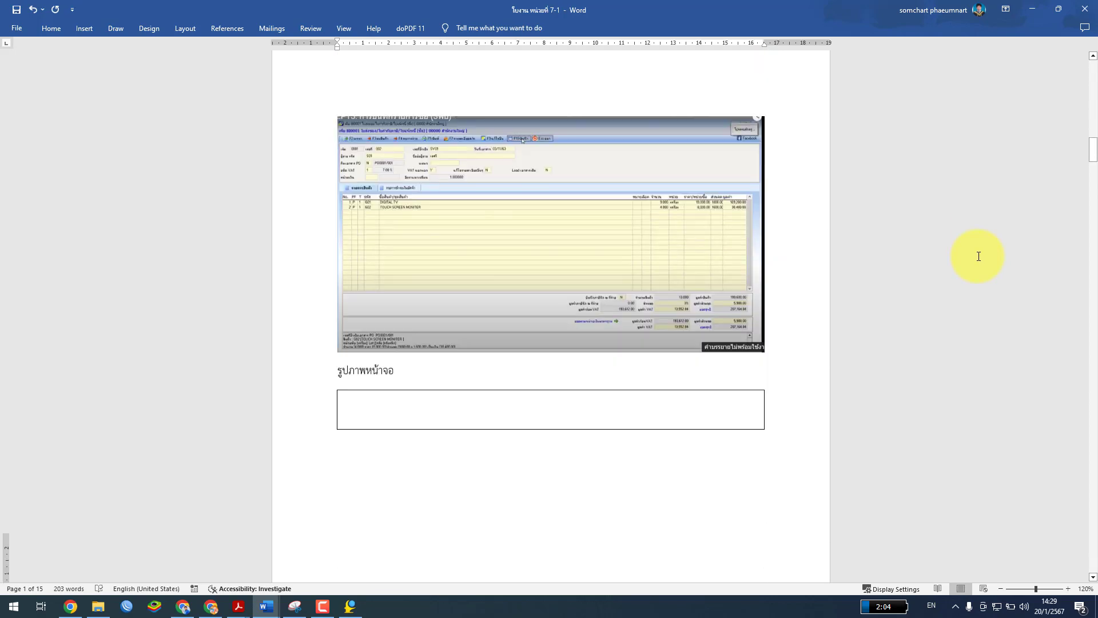
scroll(979, 256, down, 10)
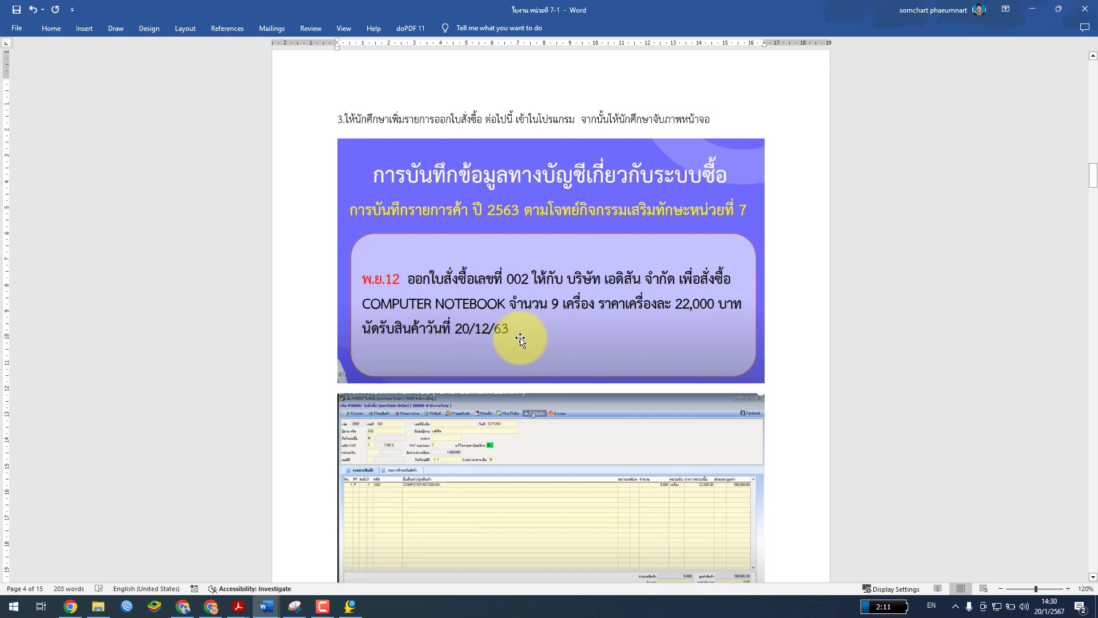
Scroll the worksheet past item 4 down toward item 5
scroll(520, 340, down, 10)
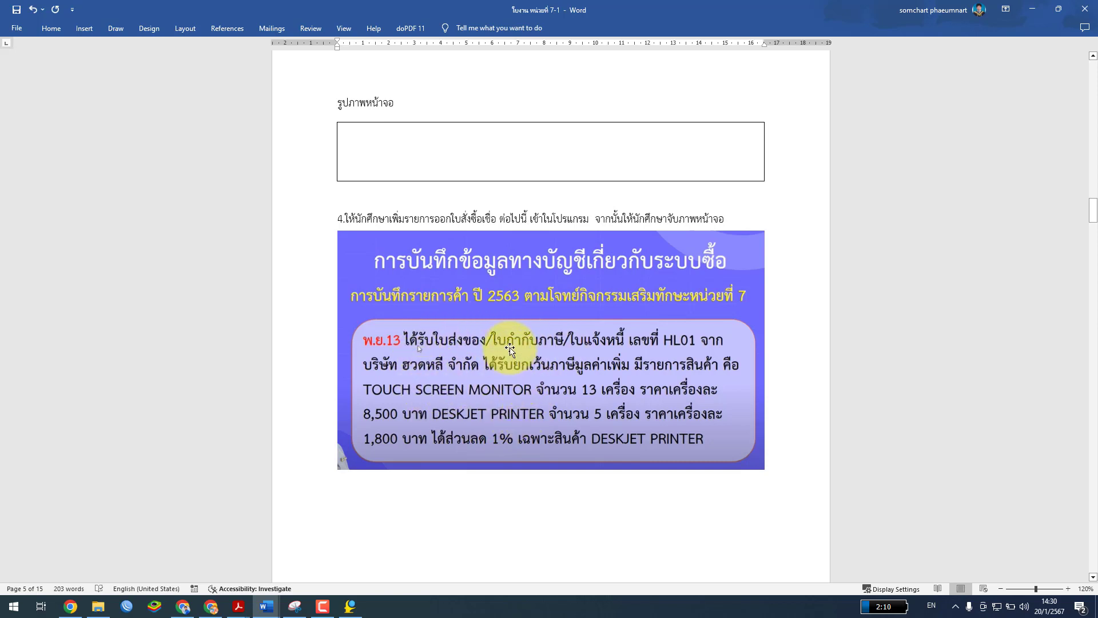
click(348, 220)
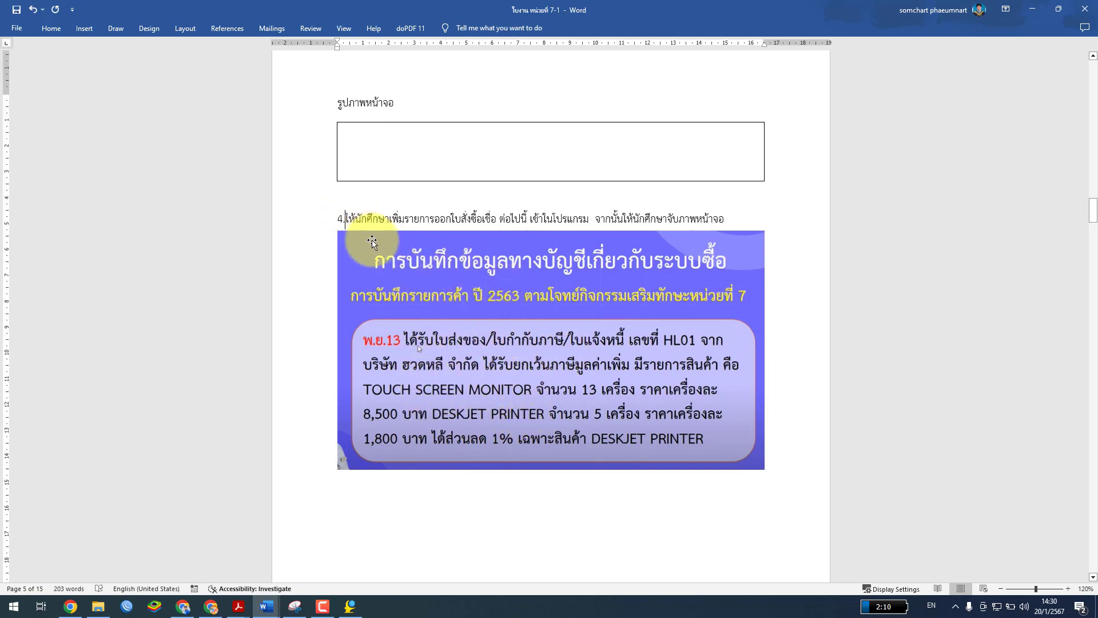
scroll(471, 332, down, 3)
scroll(471, 332, down, 1)
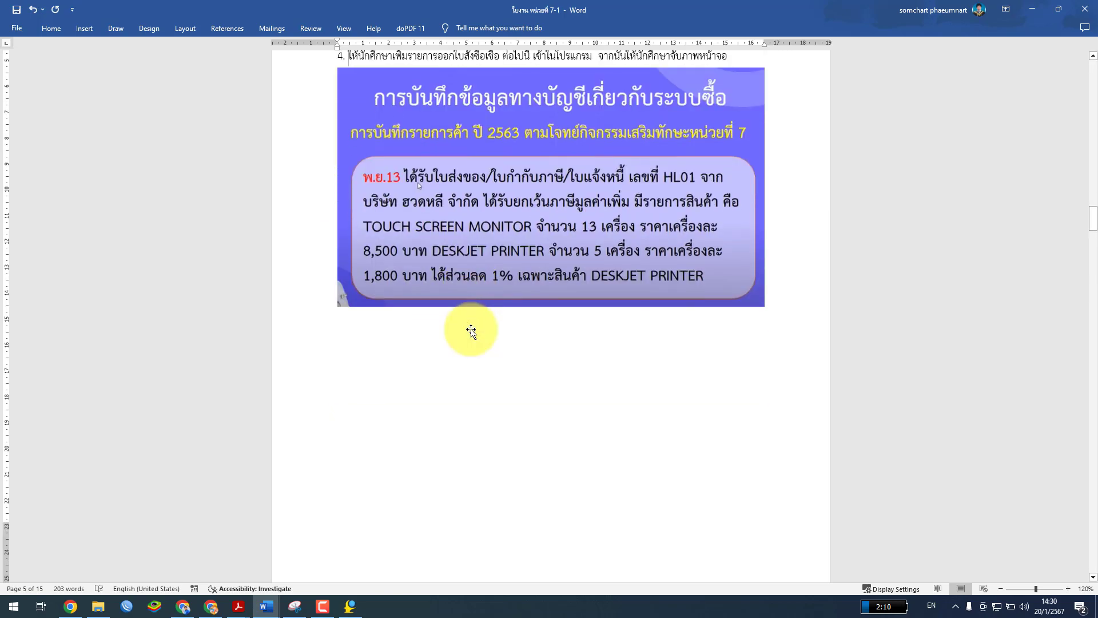
scroll(467, 331, down, 10)
scroll(471, 335, down, 12)
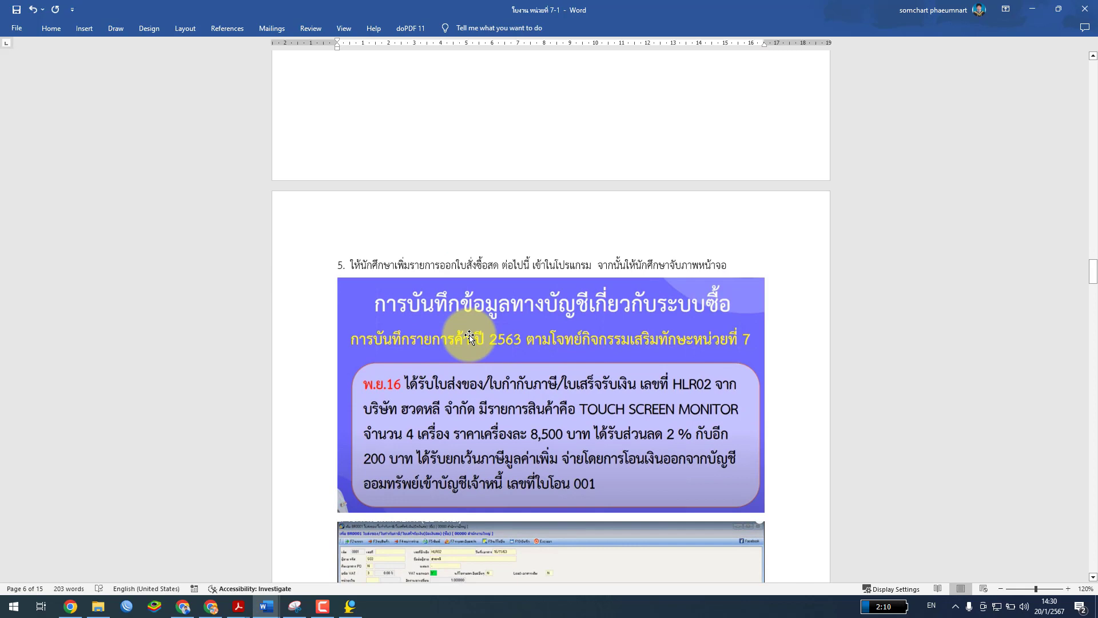
Compare หน่วยที่ 7.pdf with the worksheet, ending on the PDF's Sales Order System section
mouse_move(238, 606)
click(286, 566)
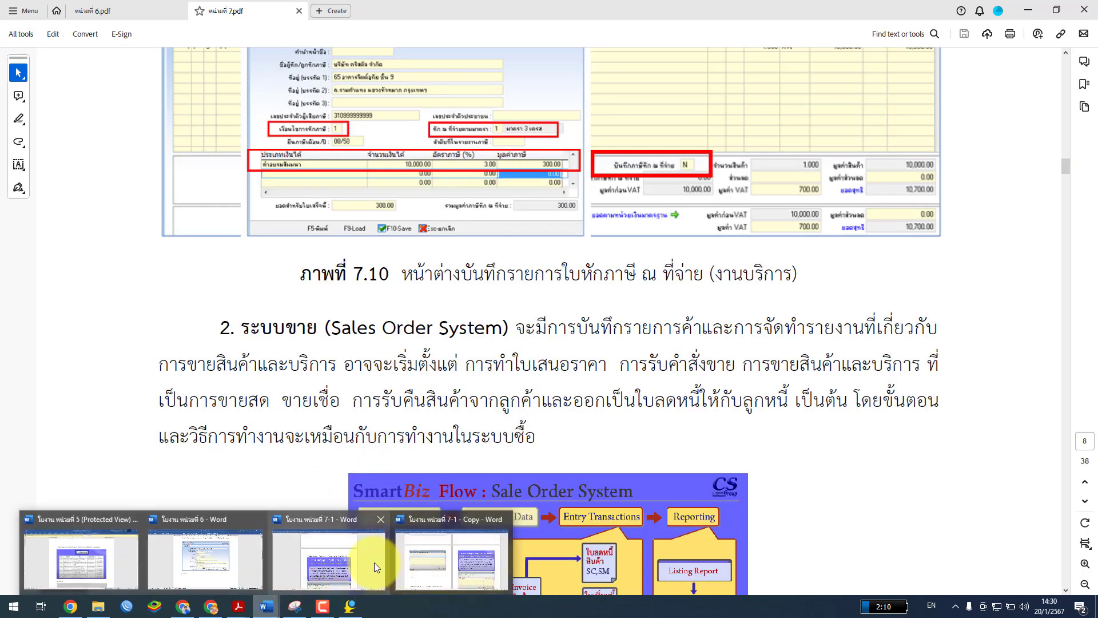
click(375, 562)
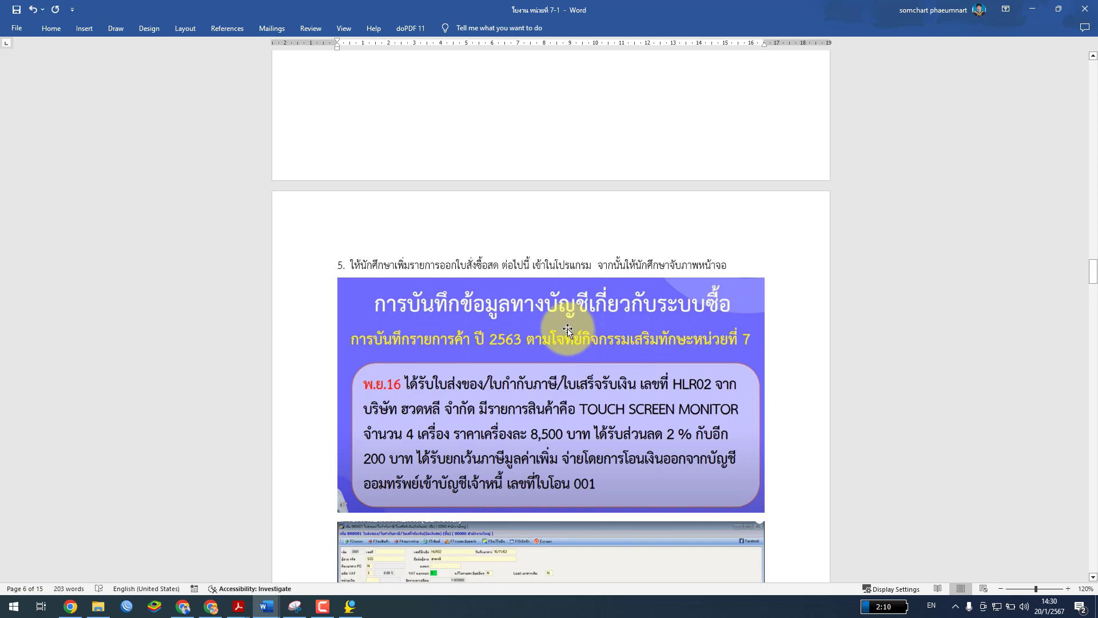
scroll(568, 331, down, 3)
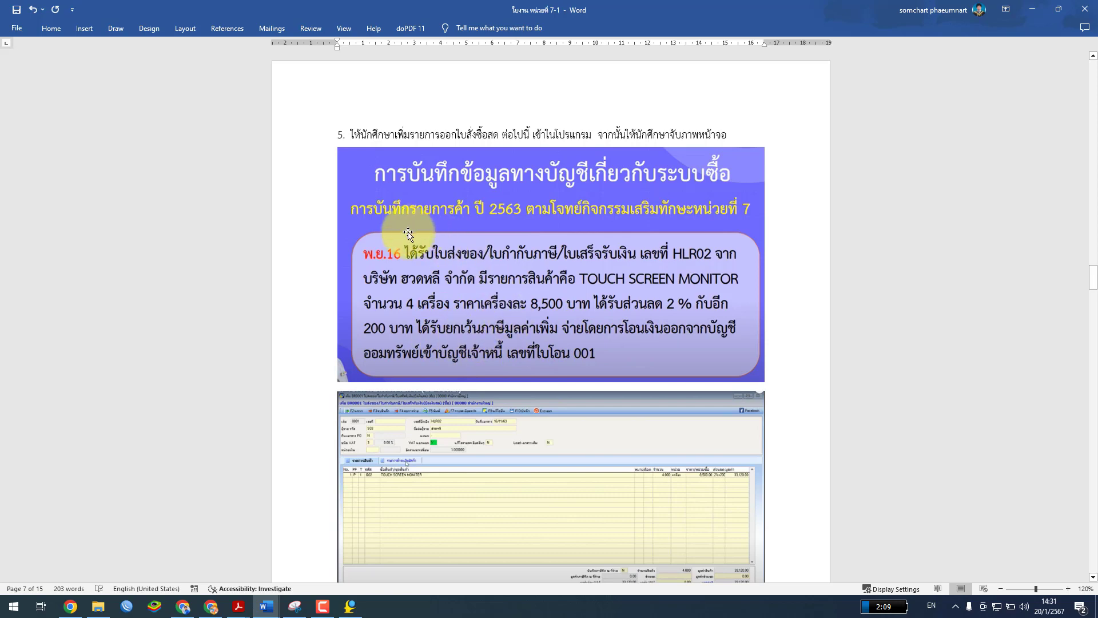
mouse_move(238, 606)
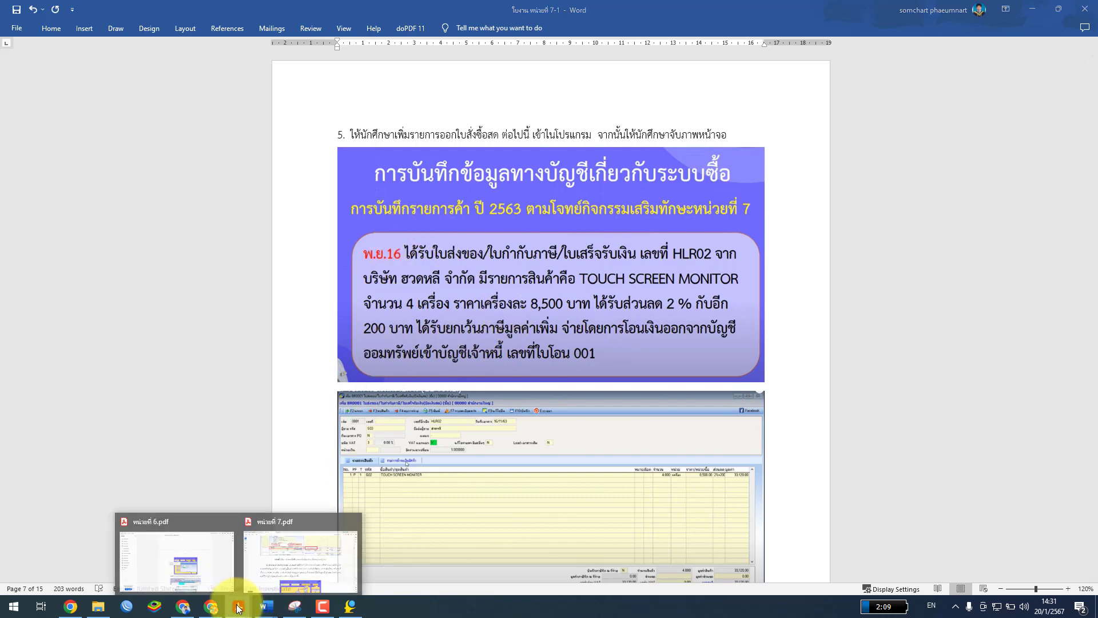
click(290, 564)
scroll(412, 393, down, 3)
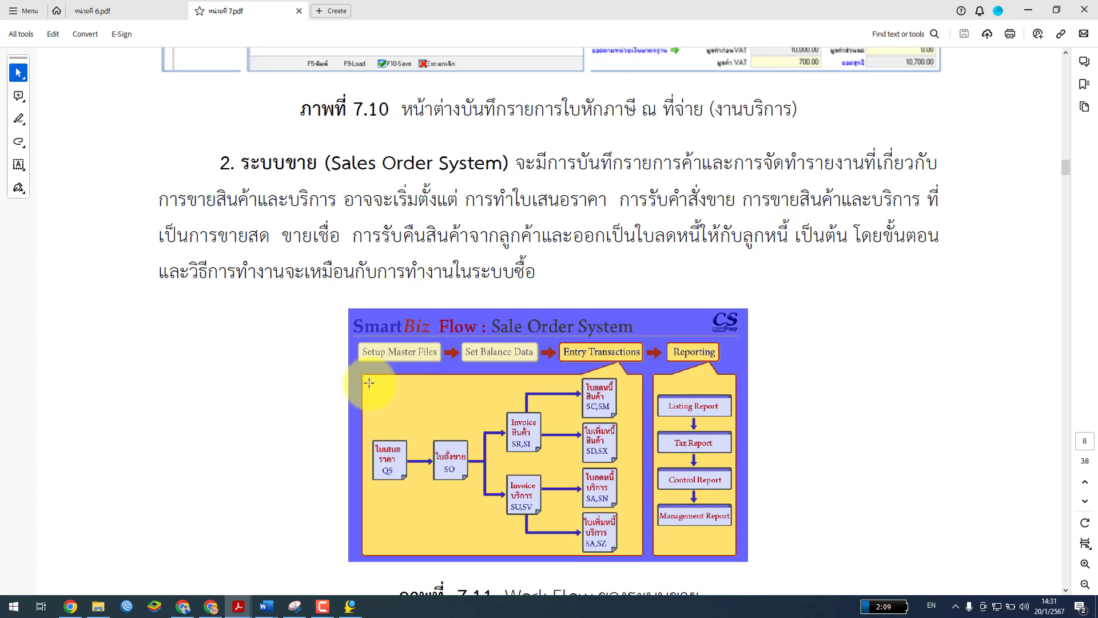
Scroll หน่วยที่ 7.pdf past the Sale Order flowchart to Example 1's six quotation steps
scroll(365, 373, down, 2)
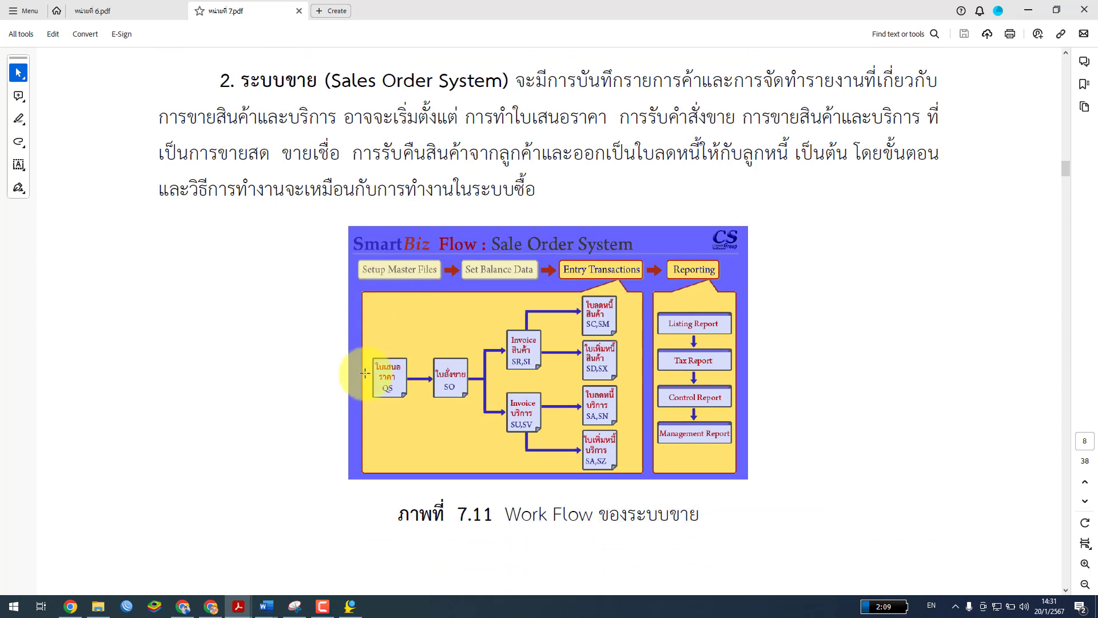
scroll(365, 373, up, 2)
scroll(365, 374, down, 3)
scroll(365, 375, up, 2)
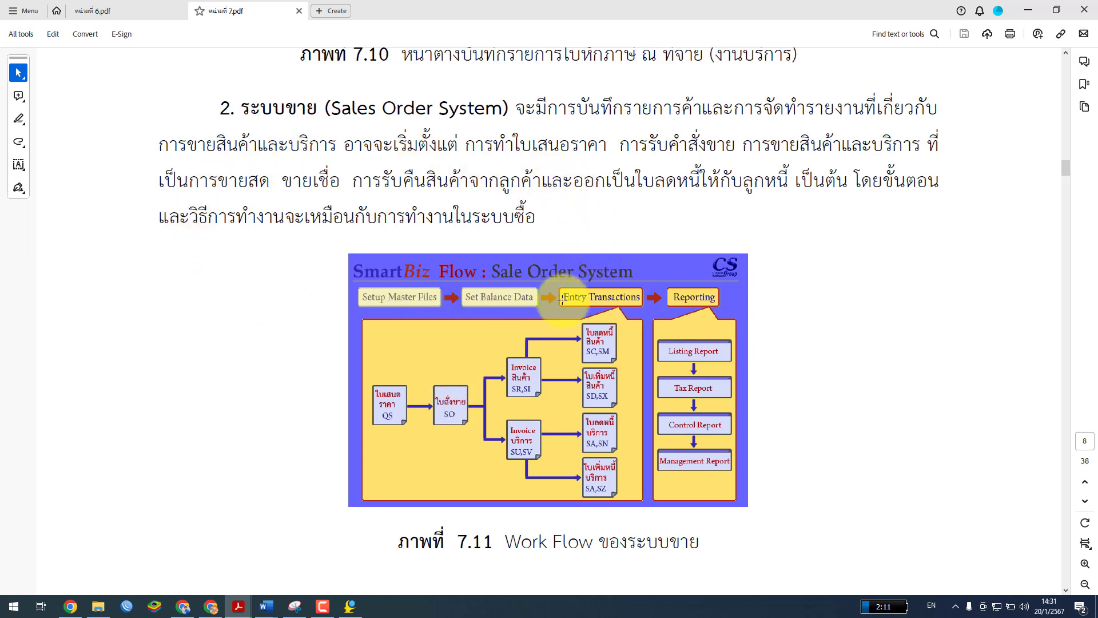
scroll(488, 379, down, 3)
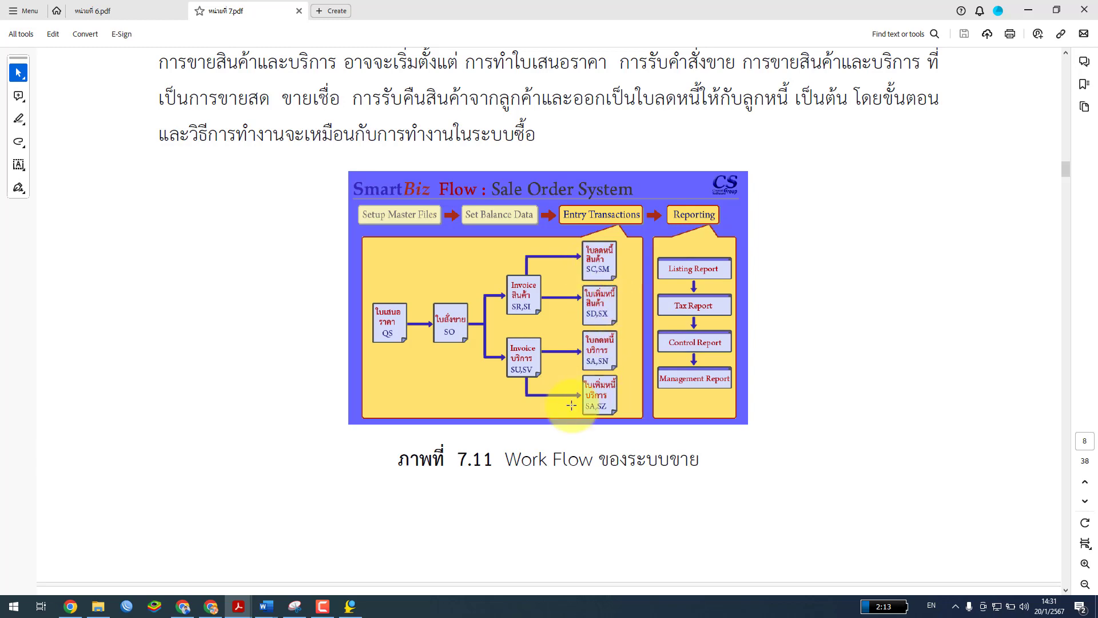
scroll(568, 412, down, 6)
scroll(568, 412, down, 20)
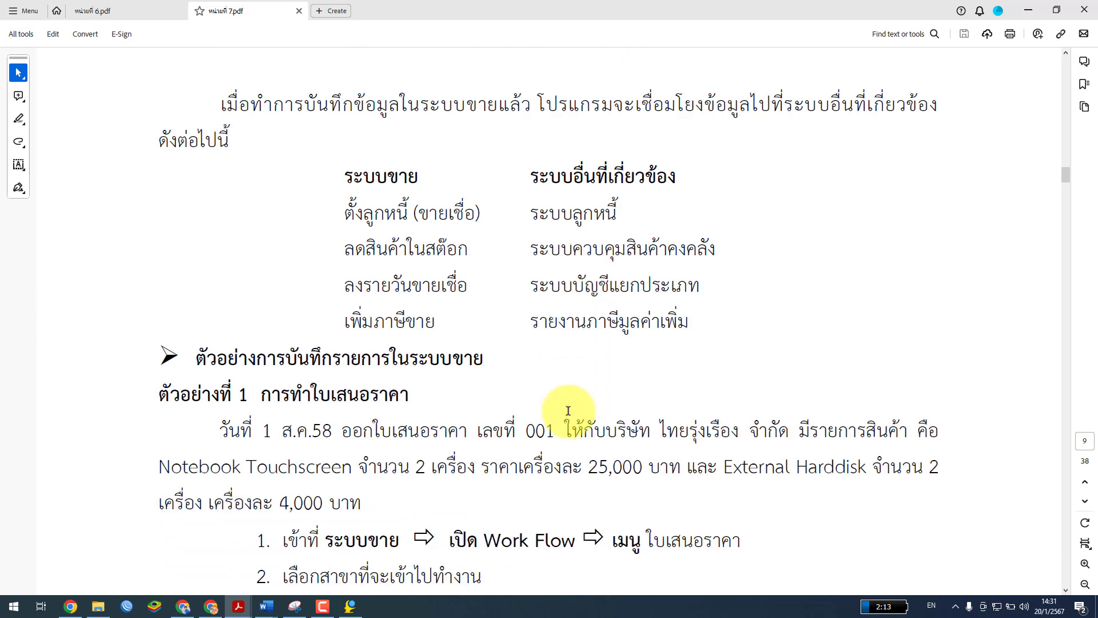
scroll(565, 410, down, 5)
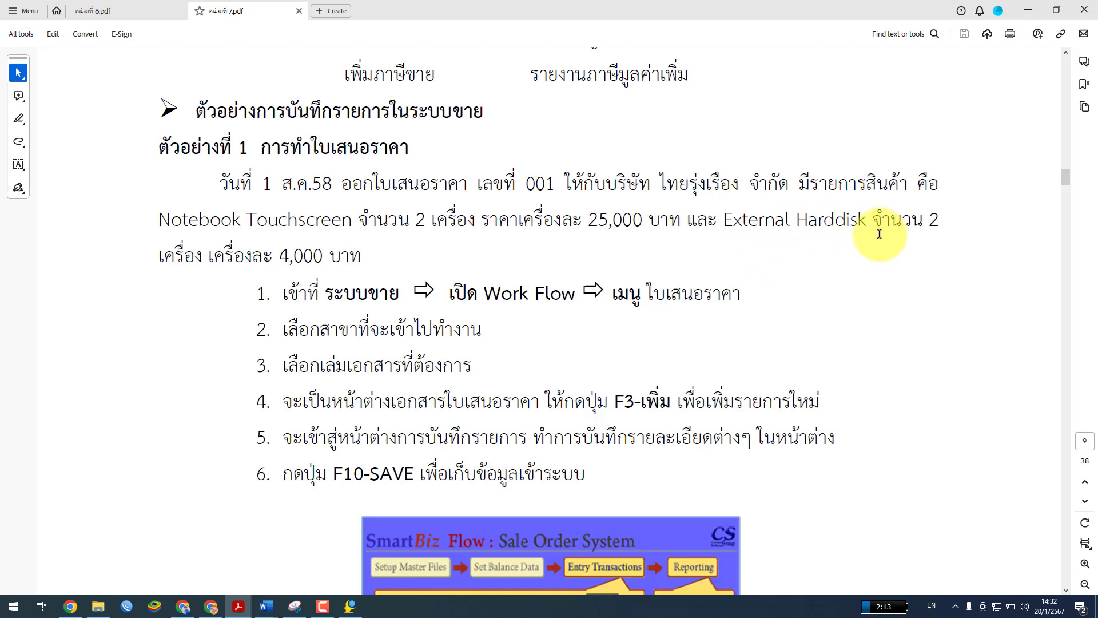
scroll(537, 316, down, 3)
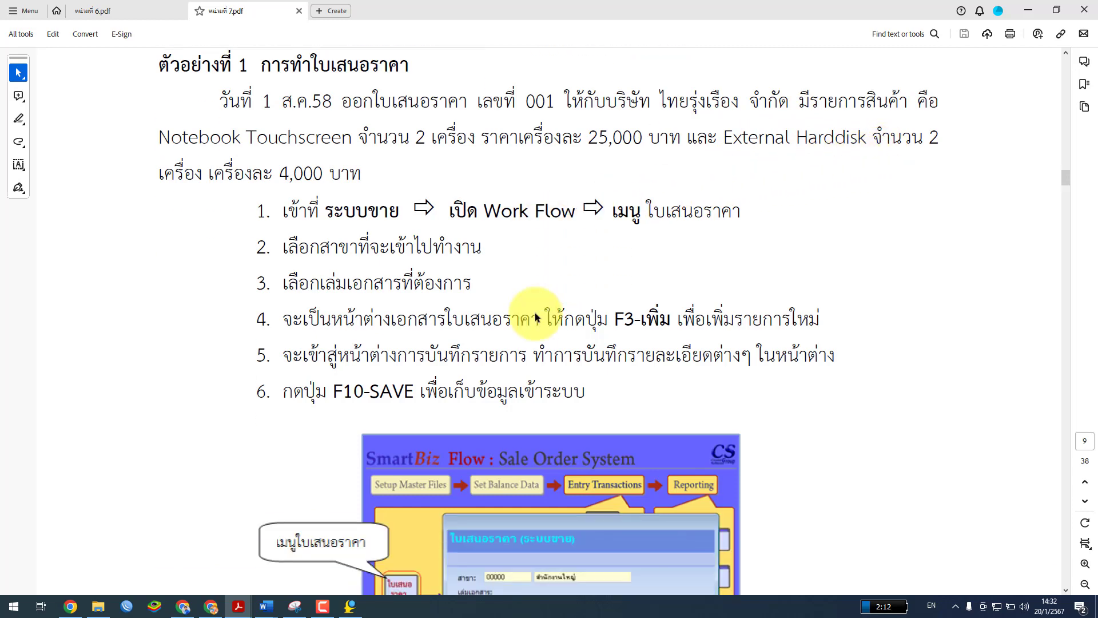
scroll(532, 312, up, 2)
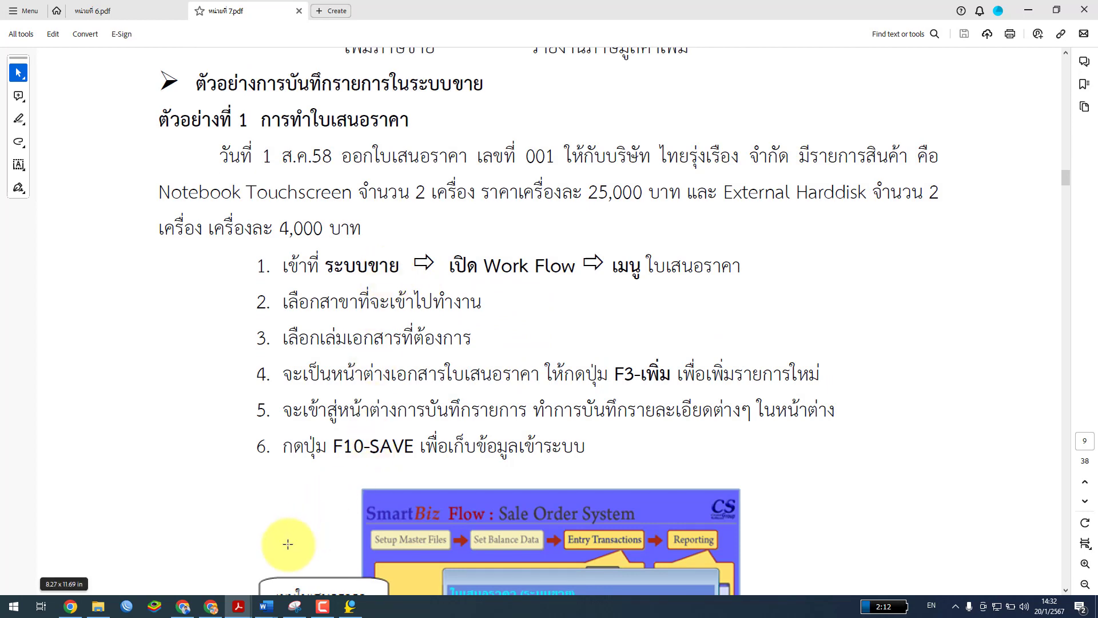
Save the 10,700 purchase entry and its voucher without printing
click(369, 541)
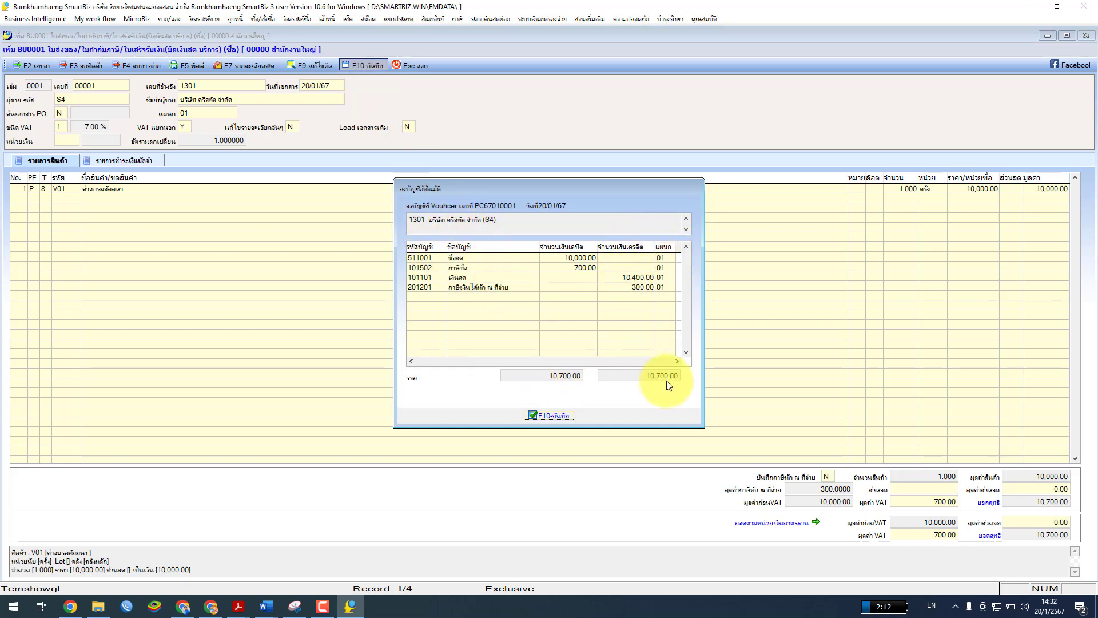
click(544, 418)
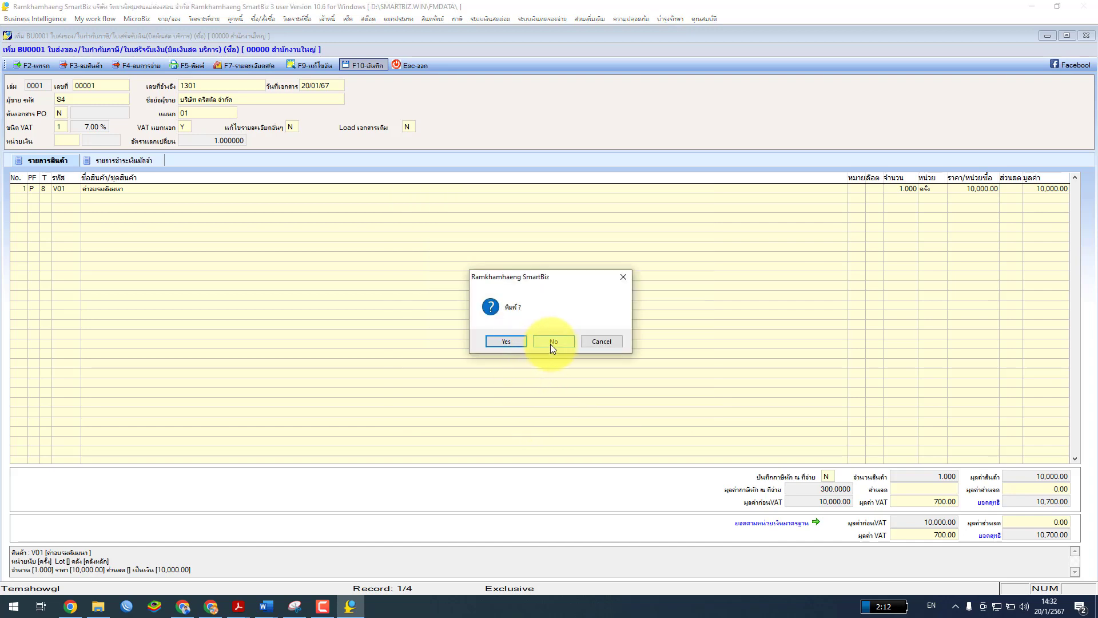
click(551, 344)
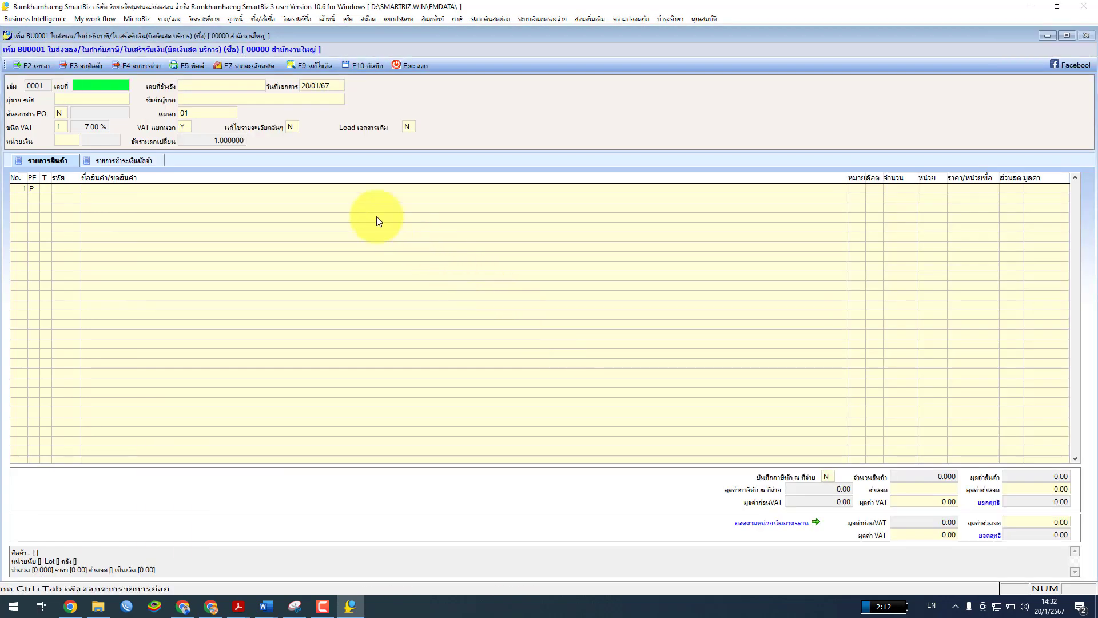
Exit the purchase entry form and BU0001 document list back to the main menu
click(410, 66)
click(540, 340)
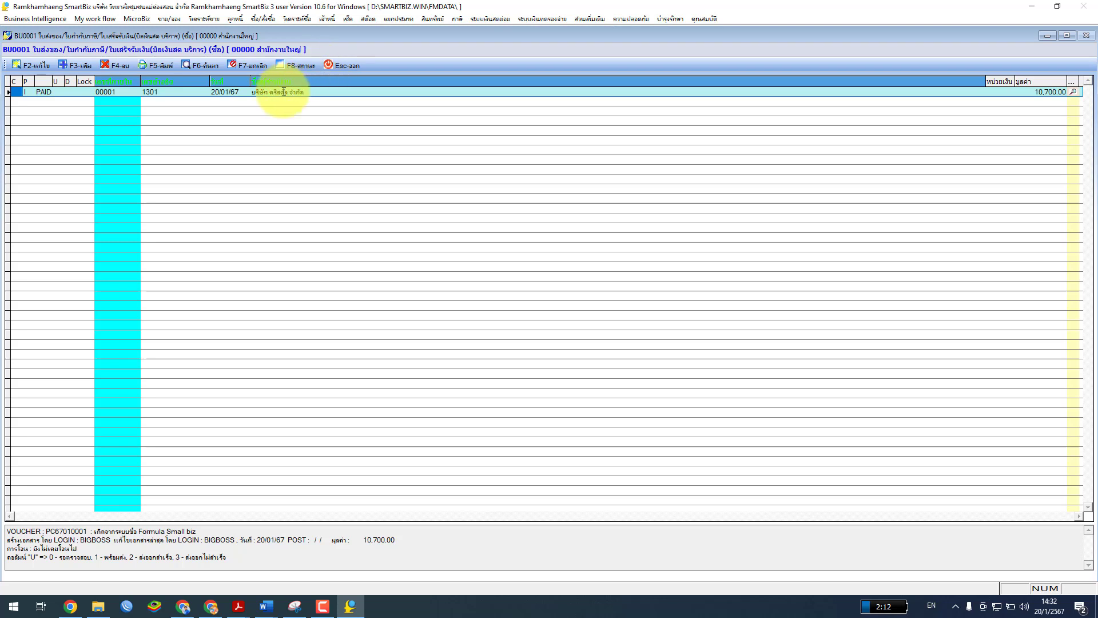
click(342, 67)
click(568, 373)
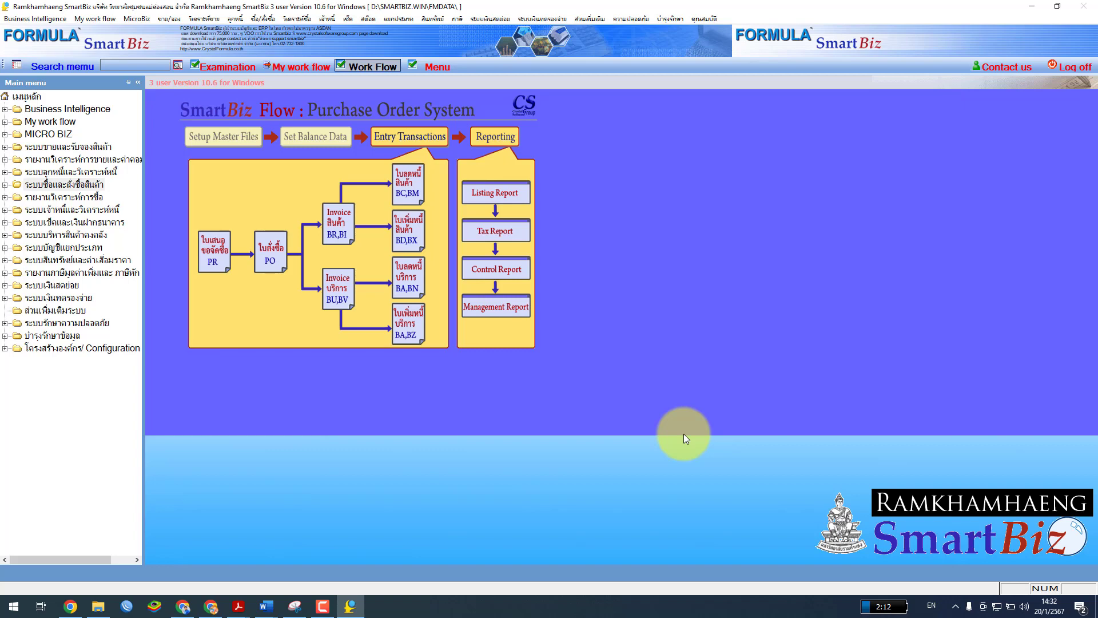
Display the Sale Order System workflow, then bring the หน่วยที่ 7.pdf guide back to the front
click(100, 147)
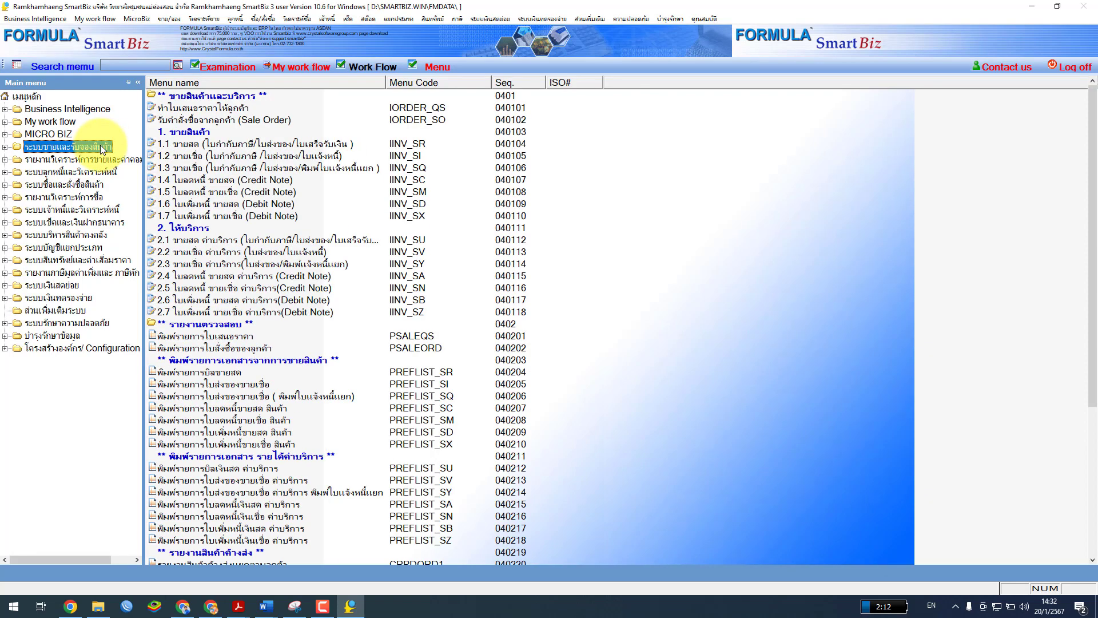
click(369, 69)
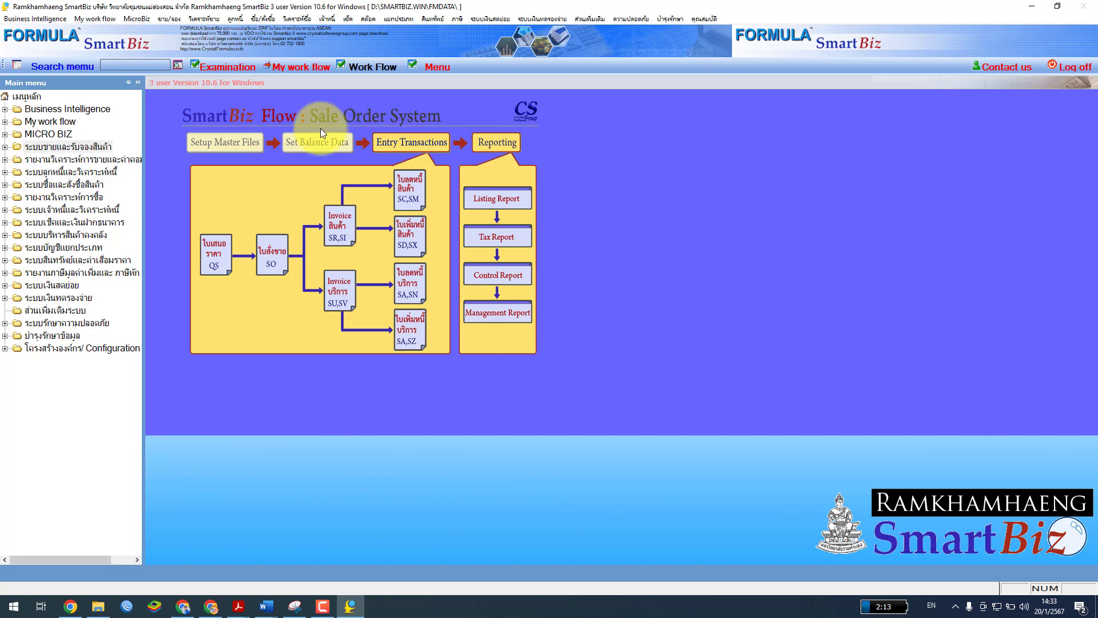
click(238, 605)
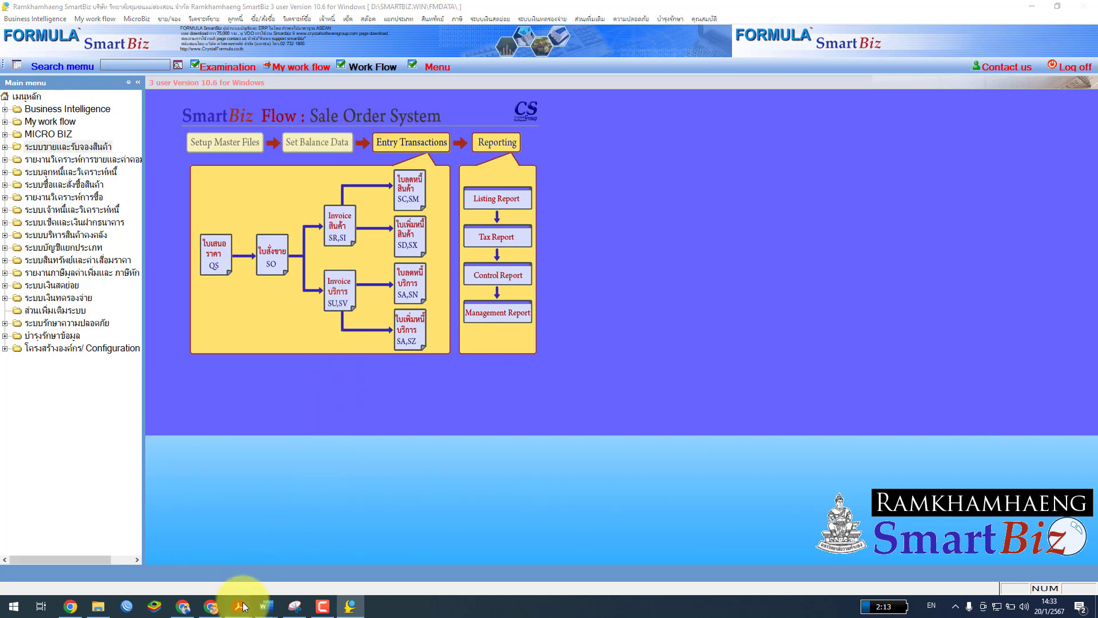
click(244, 579)
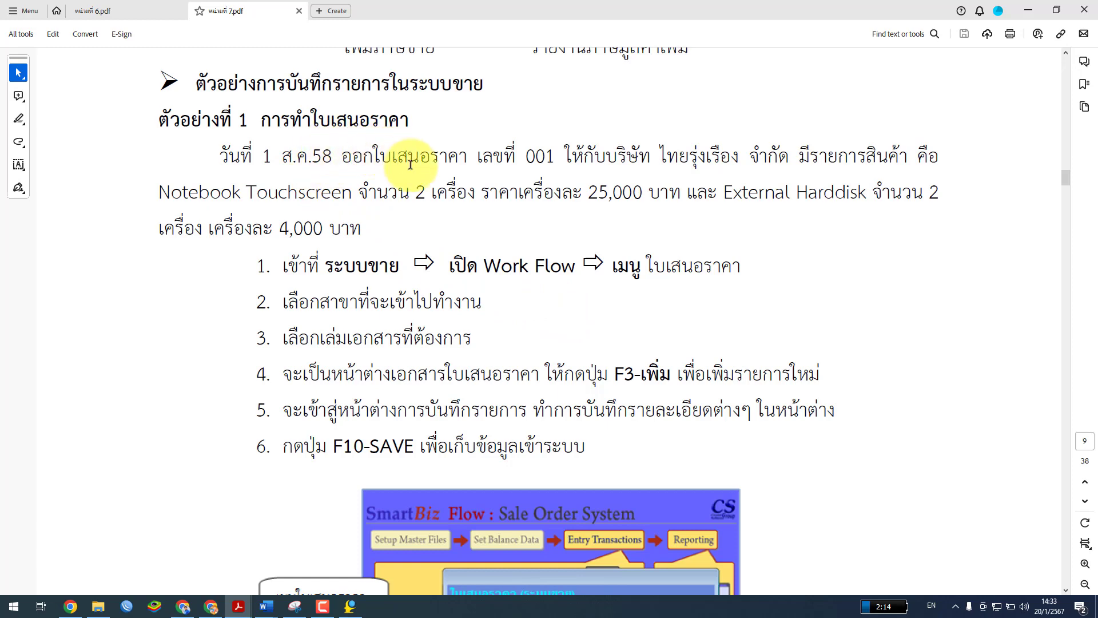
Scroll the guide down to figure 7.13's quotation entry example, then return to SmartBiz
scroll(501, 262, down, 7)
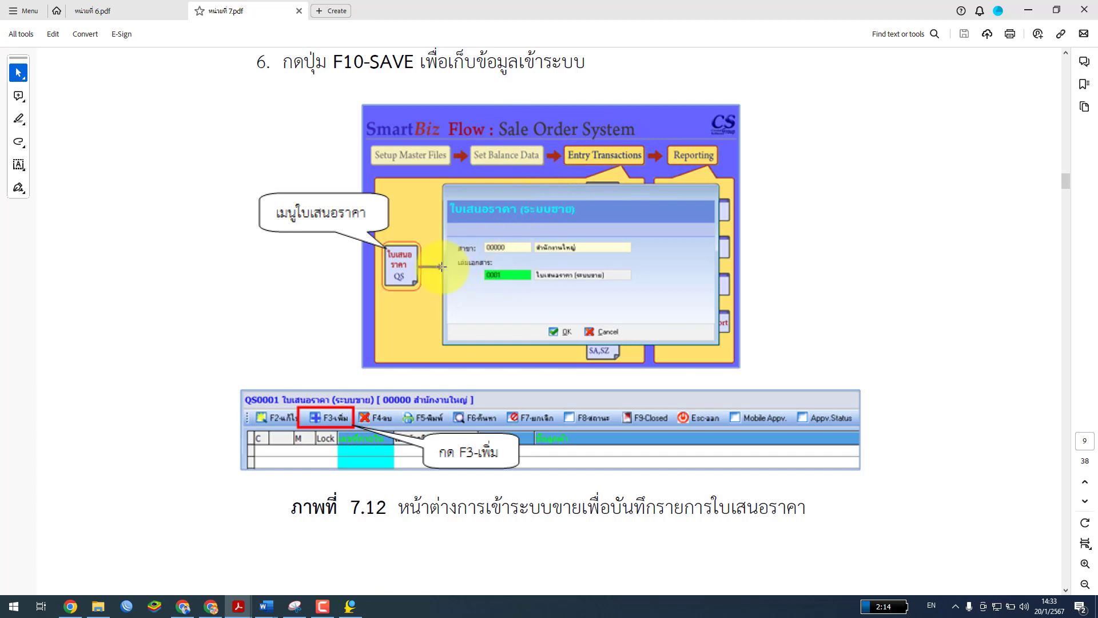
scroll(399, 306, down, 6)
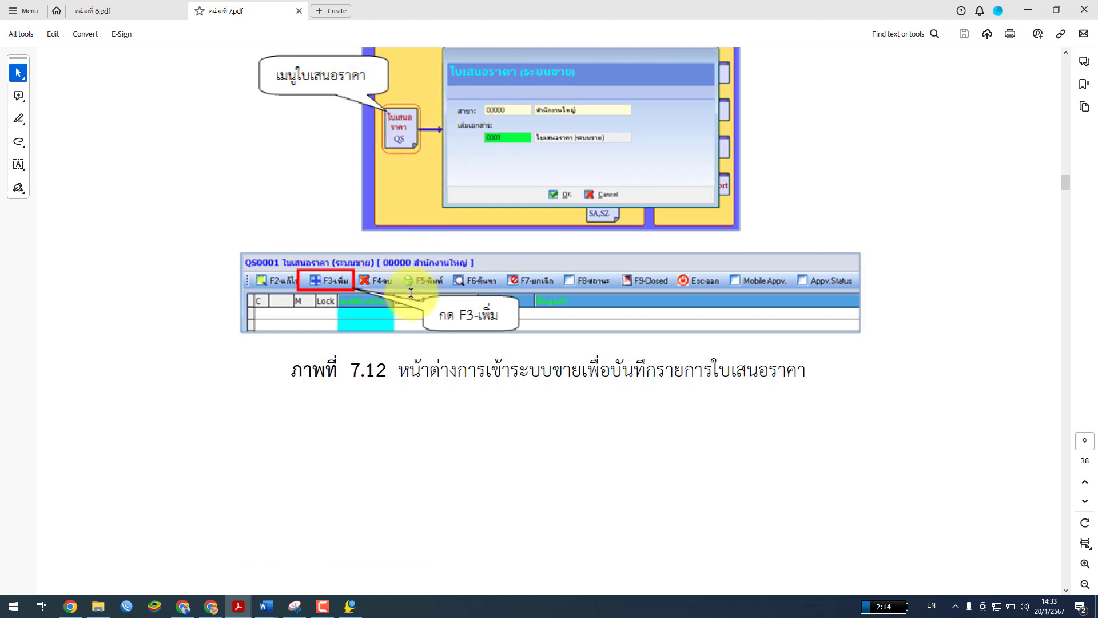
scroll(381, 337, down, 5)
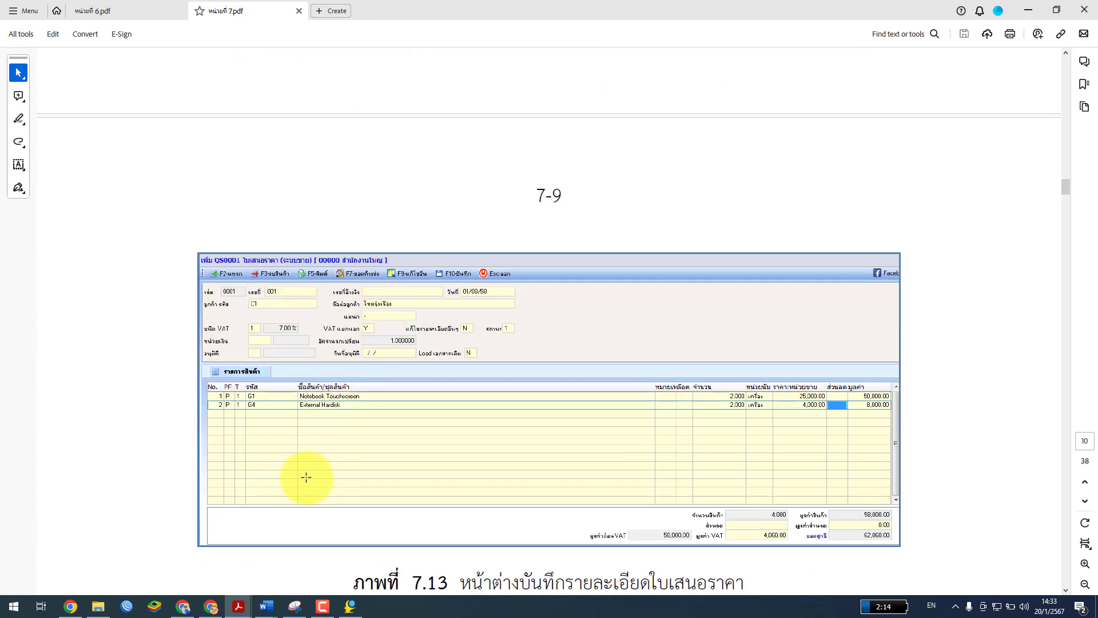
mouse_move(350, 607)
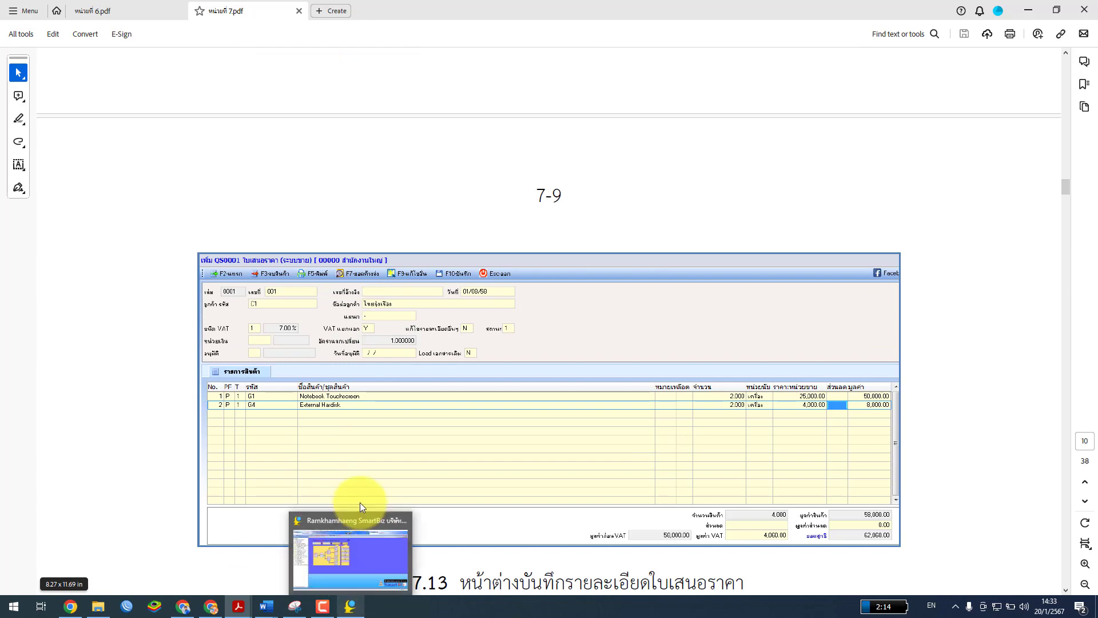
click(359, 562)
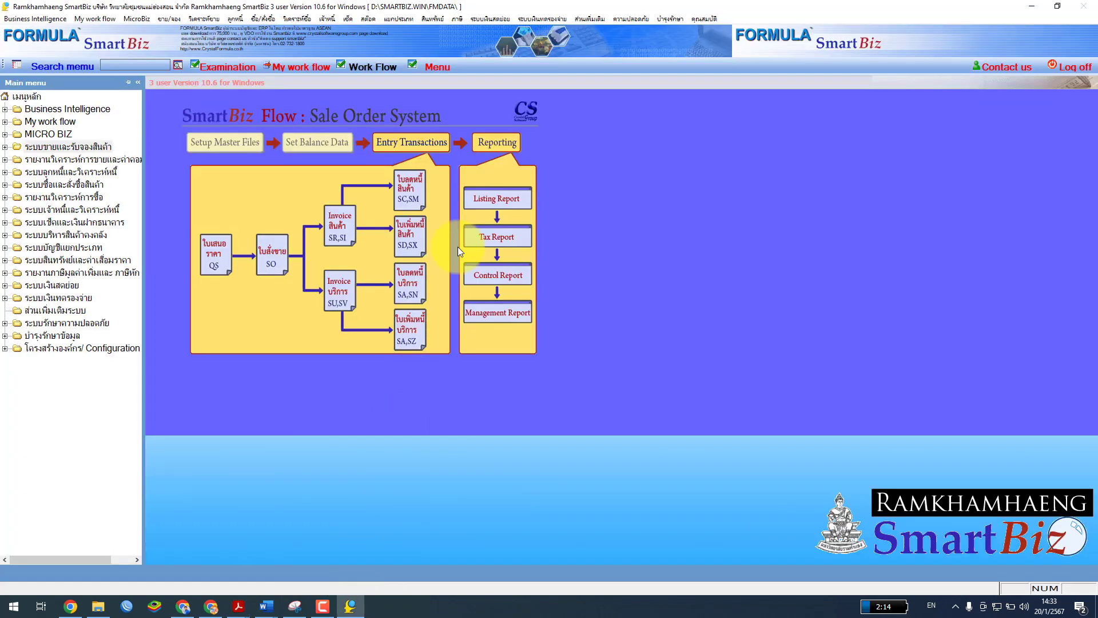
Start a blank quotation in the head-office QS0001 book, then switch to หน่วยที่ 7.pdf
click(59, 148)
click(377, 70)
click(208, 256)
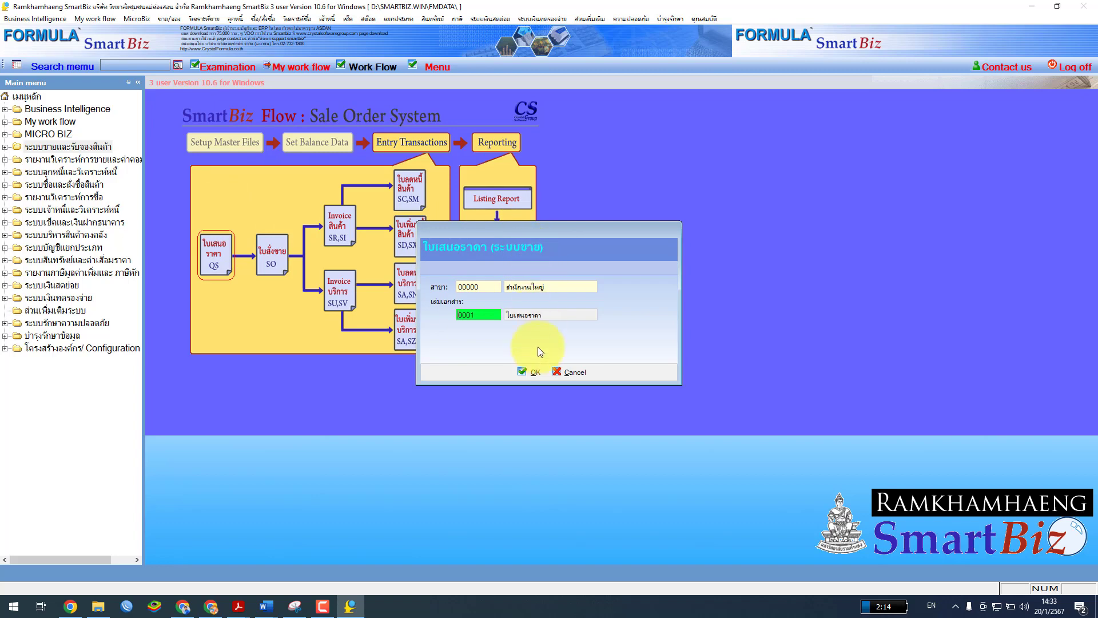
click(534, 375)
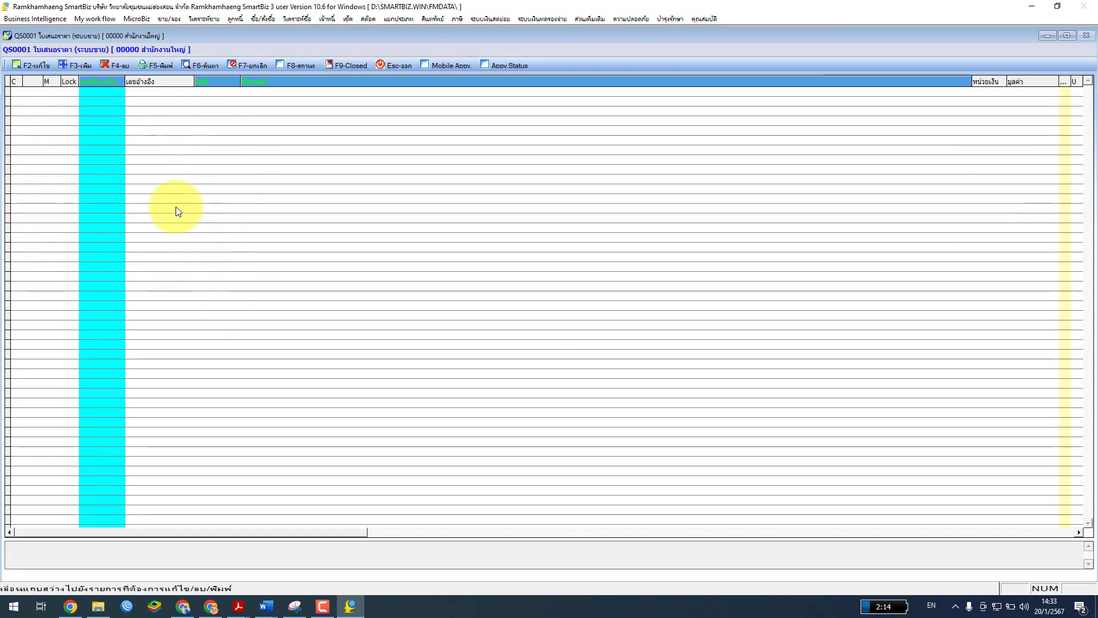
click(77, 66)
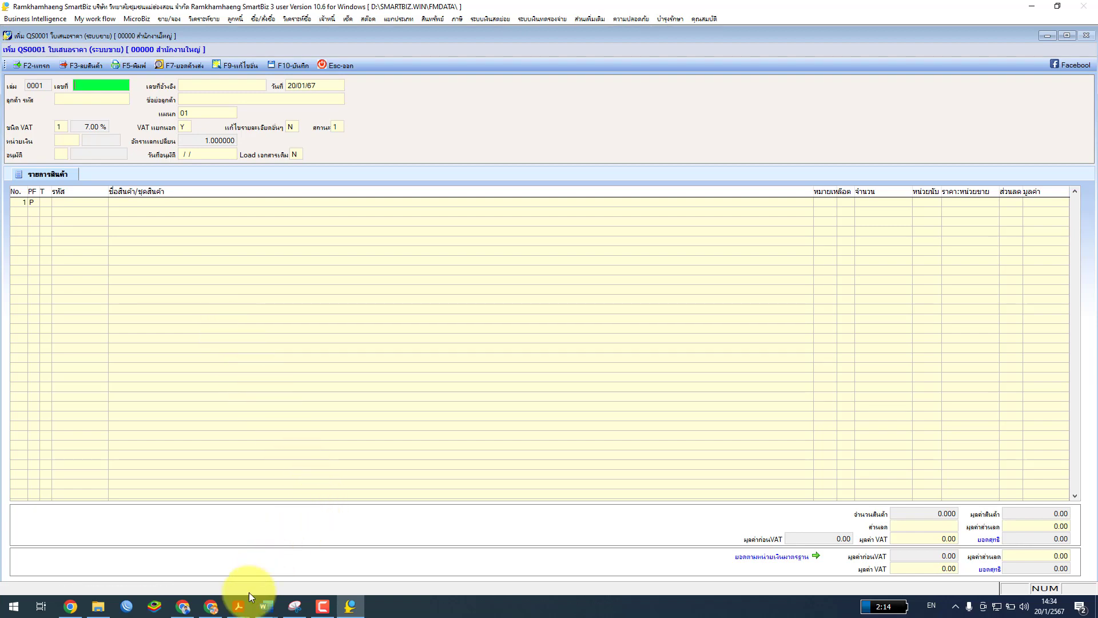
click(238, 608)
click(301, 568)
Scroll between figures 7.12 and 7.13 to study the quotation example's steps and item prices
scroll(452, 400, up, 10)
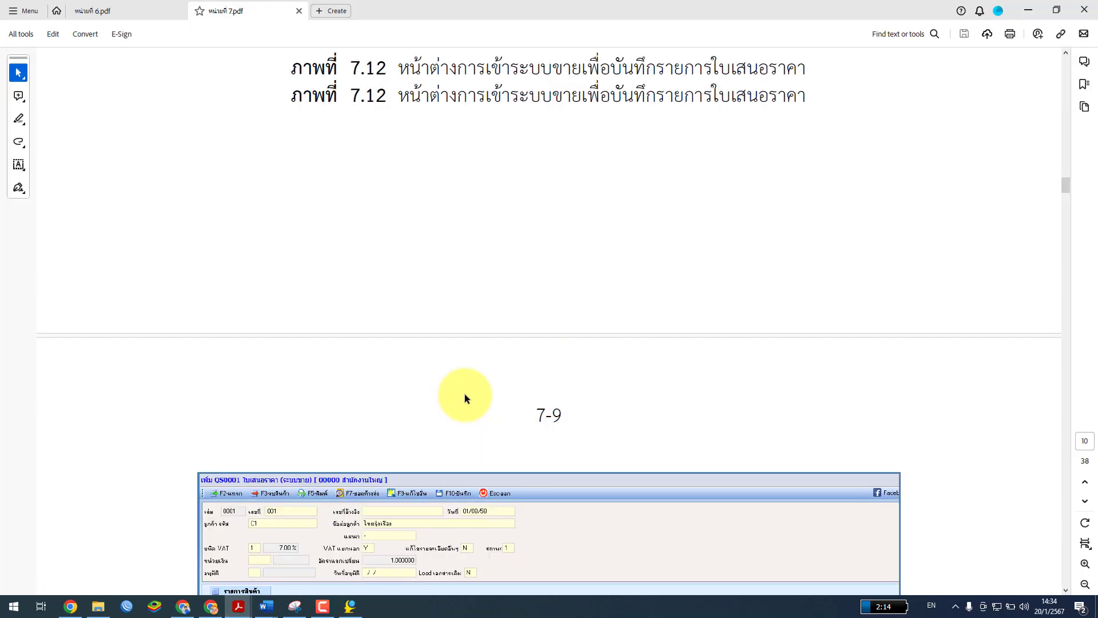
scroll(462, 392, up, 8)
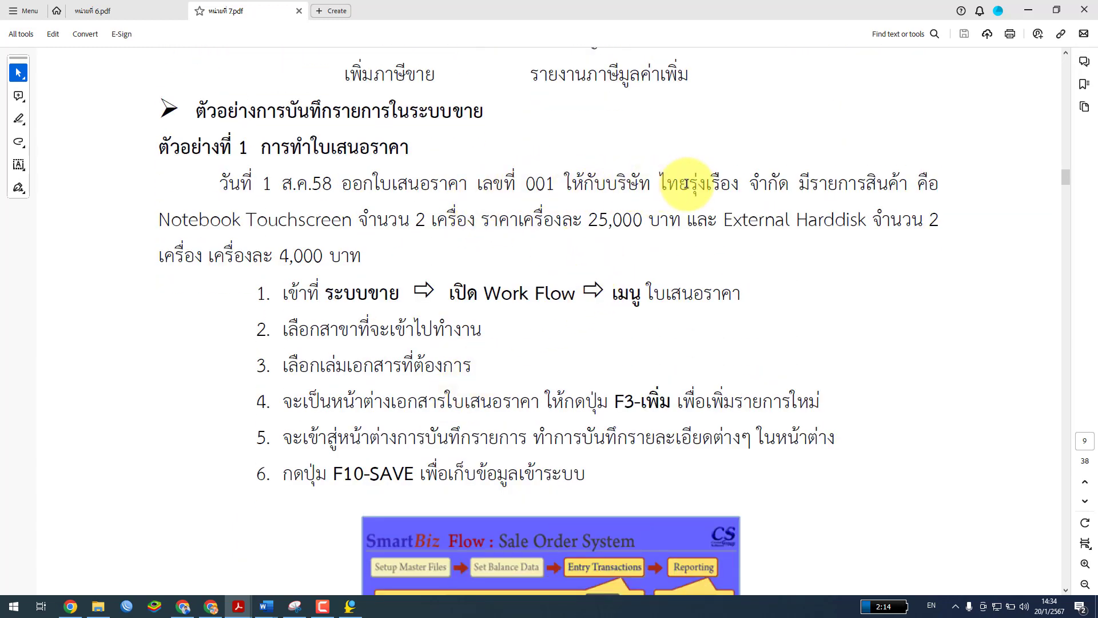
scroll(687, 183, down, 15)
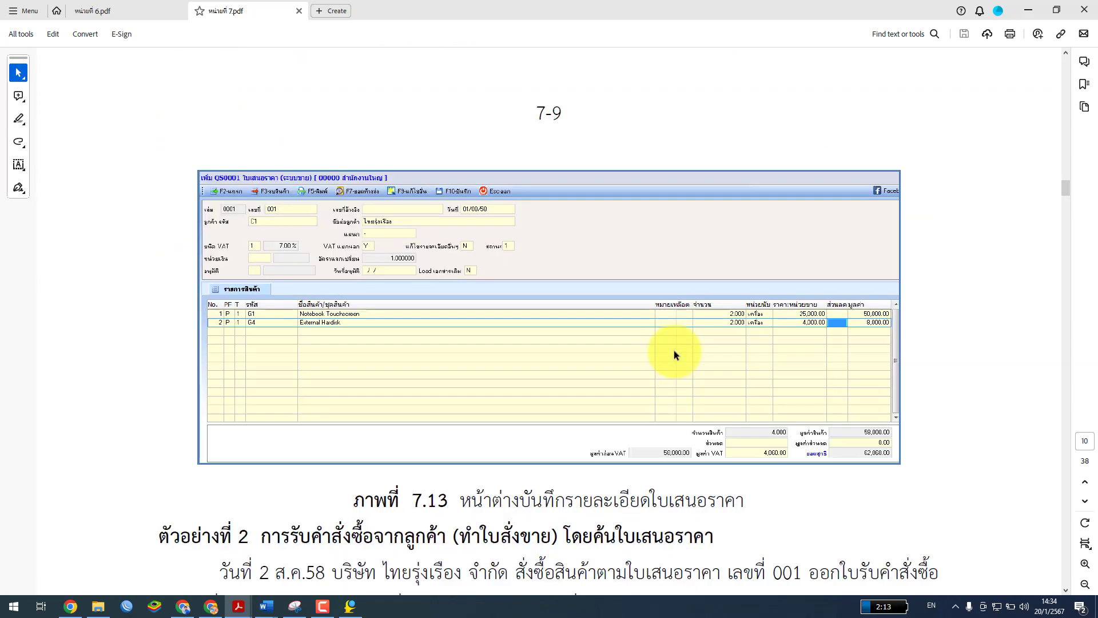
scroll(674, 350, down, 5)
scroll(674, 350, up, 11)
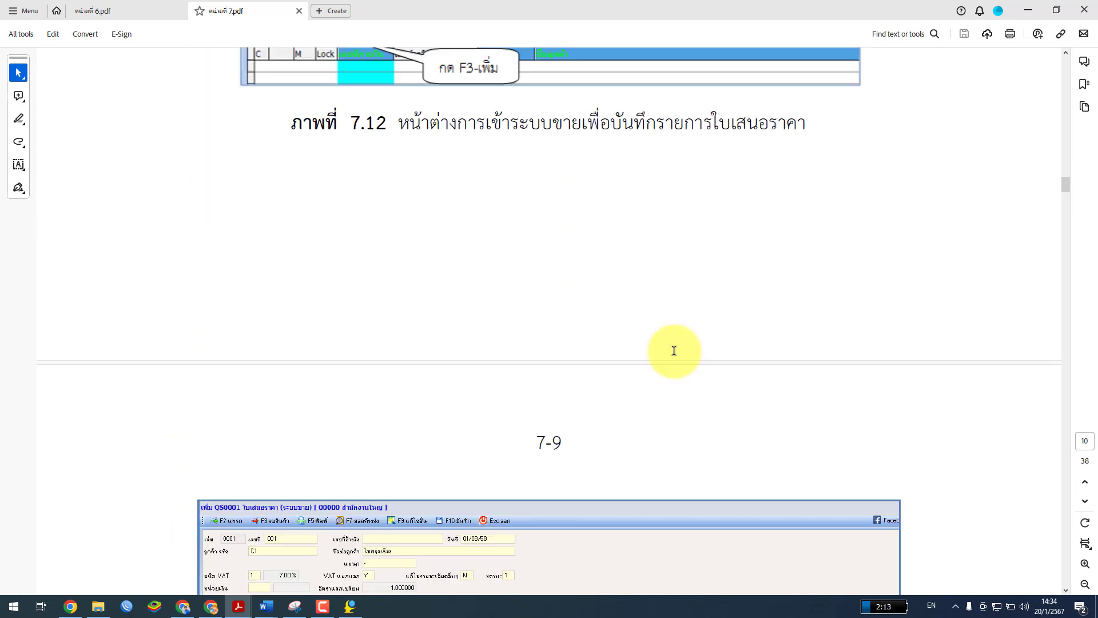
scroll(674, 350, up, 15)
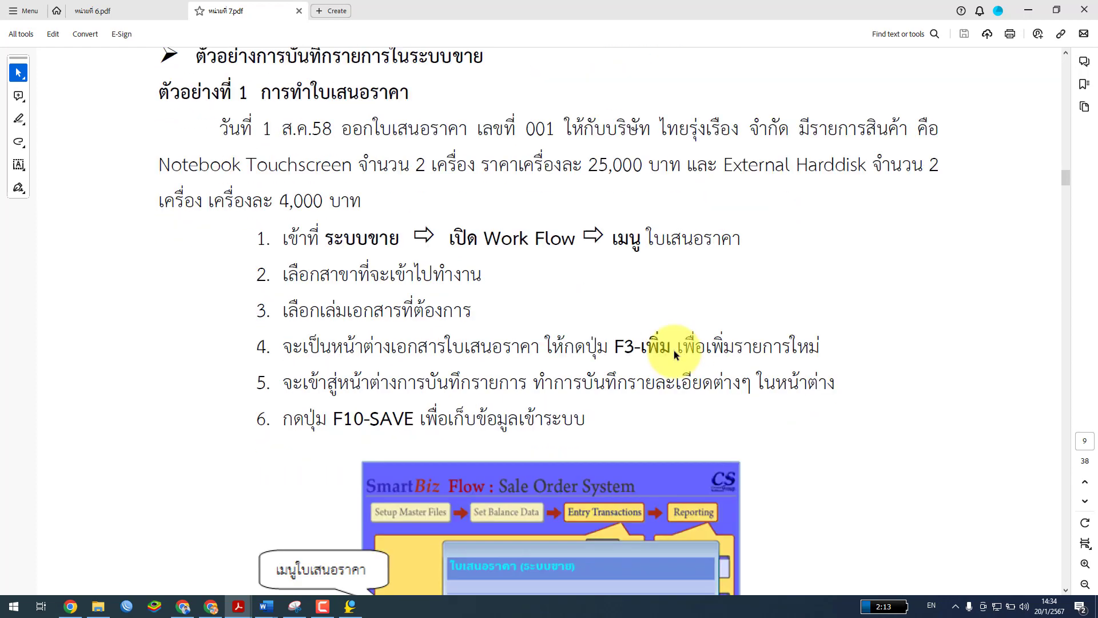
scroll(674, 350, down, 1)
Enter quotation number 001, checking the textbook example along the way
click(350, 611)
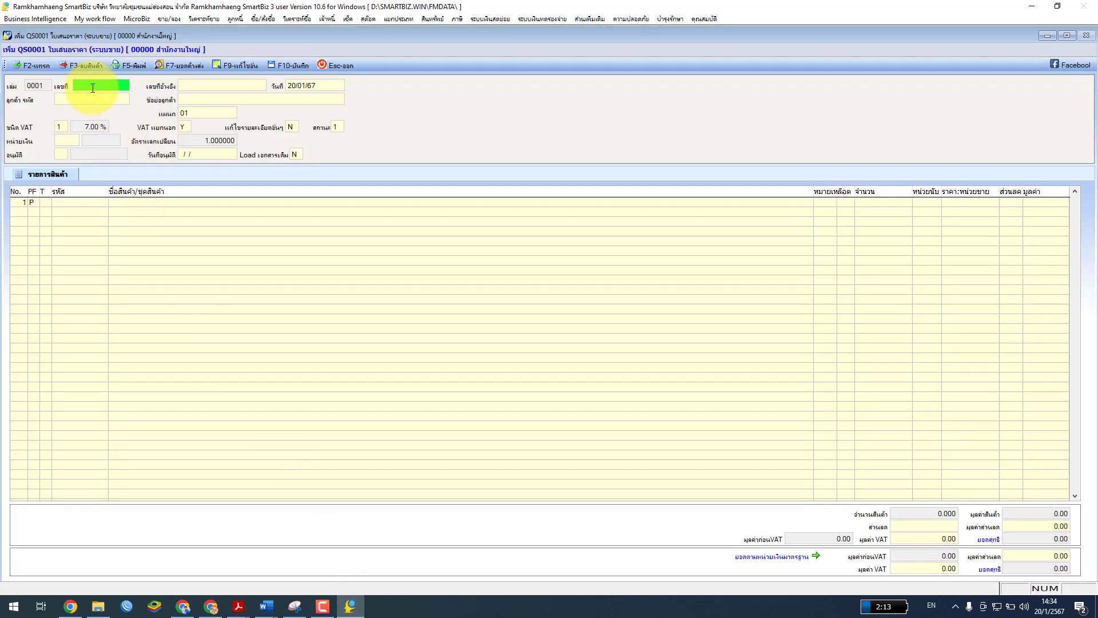
key(Return)
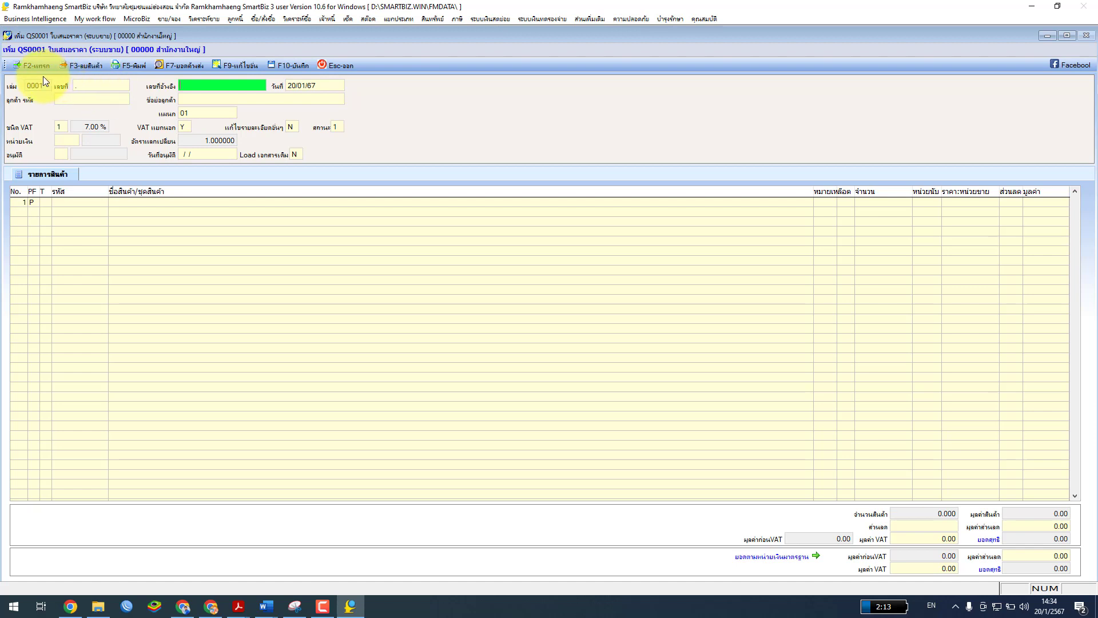
click(95, 86)
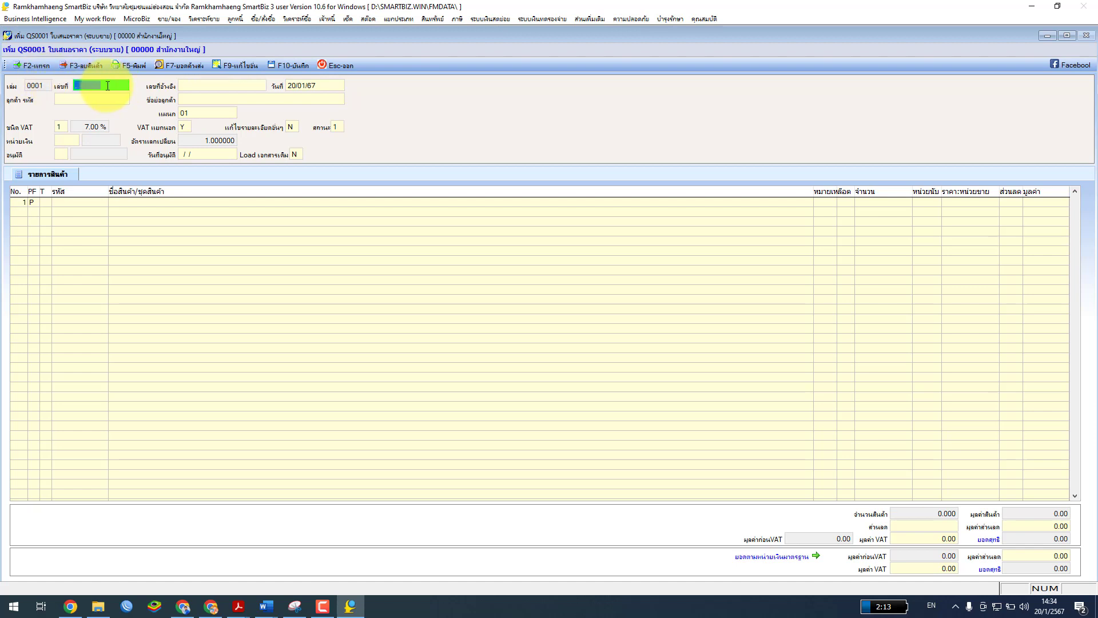
click(239, 605)
click(297, 572)
scroll(462, 416, down, 12)
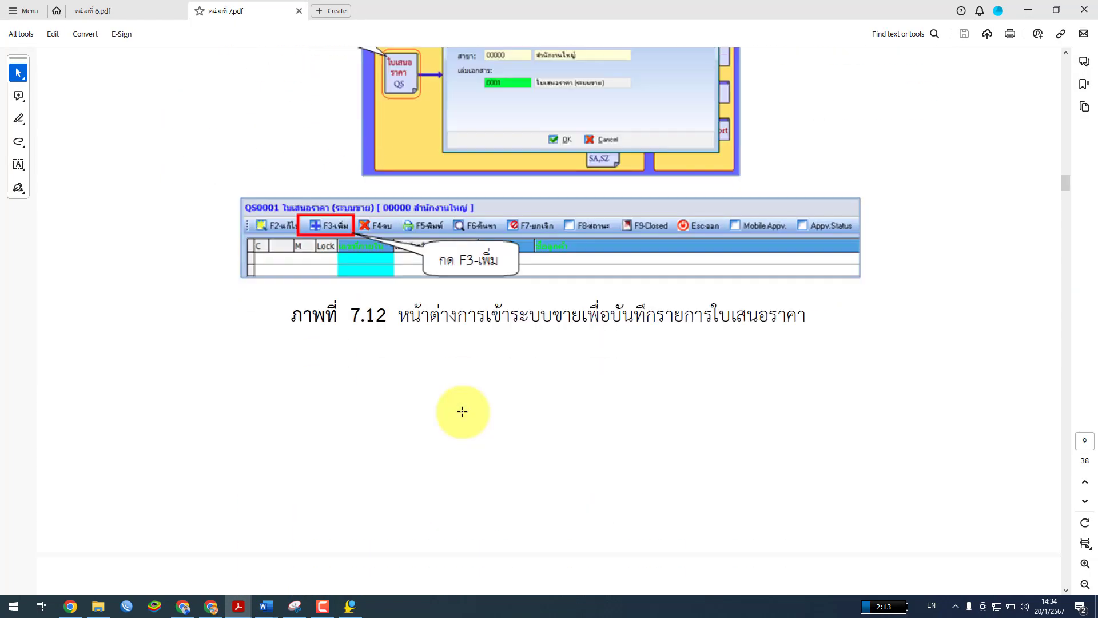
scroll(461, 419, down, 5)
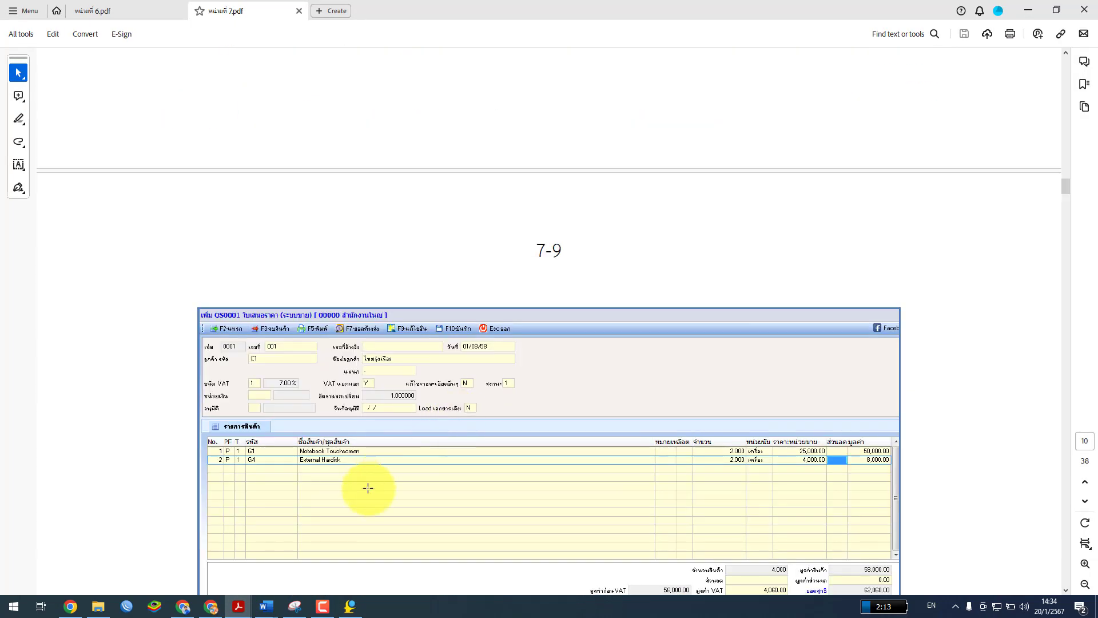
click(351, 605)
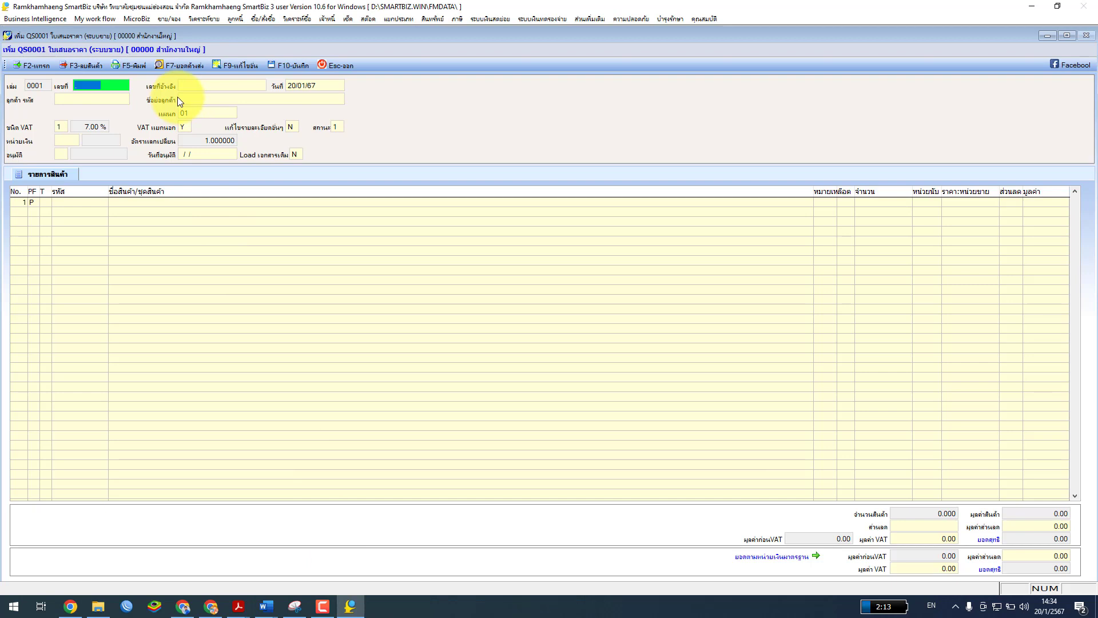
Choose customer C1 (ไทยรุ่งเรือง) for the quotation from the customer list
click(227, 84)
click(96, 99)
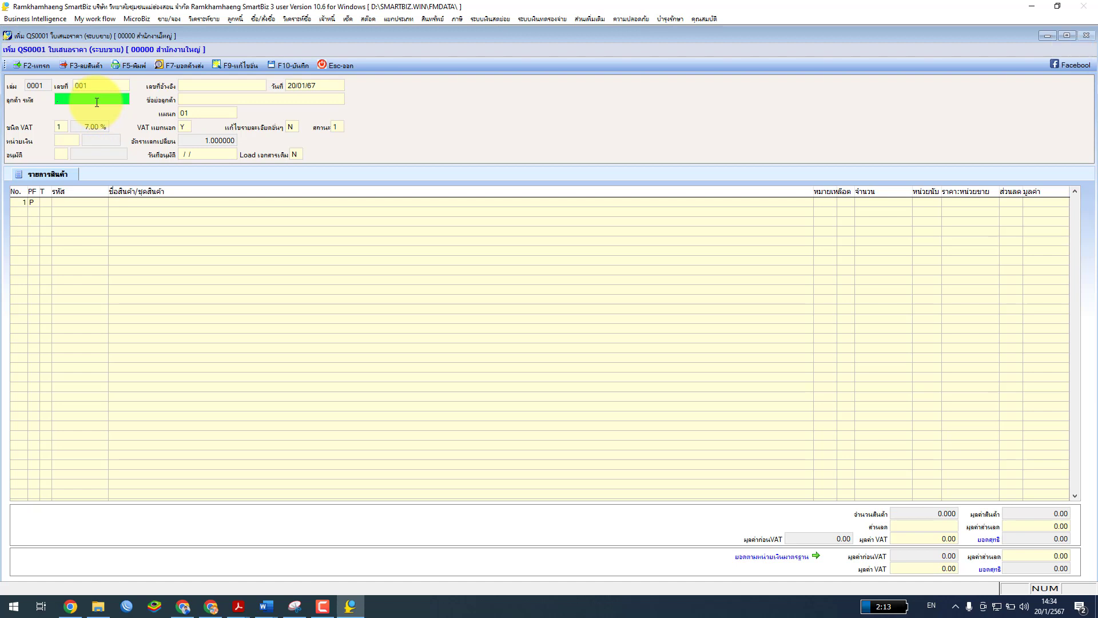
double_click(97, 102)
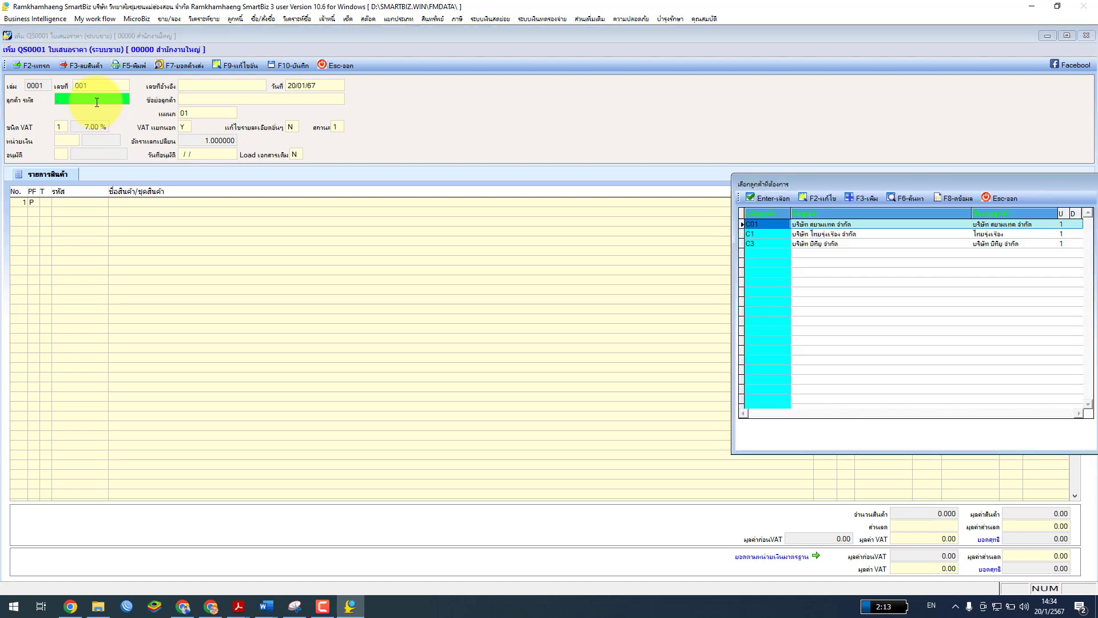
click(830, 235)
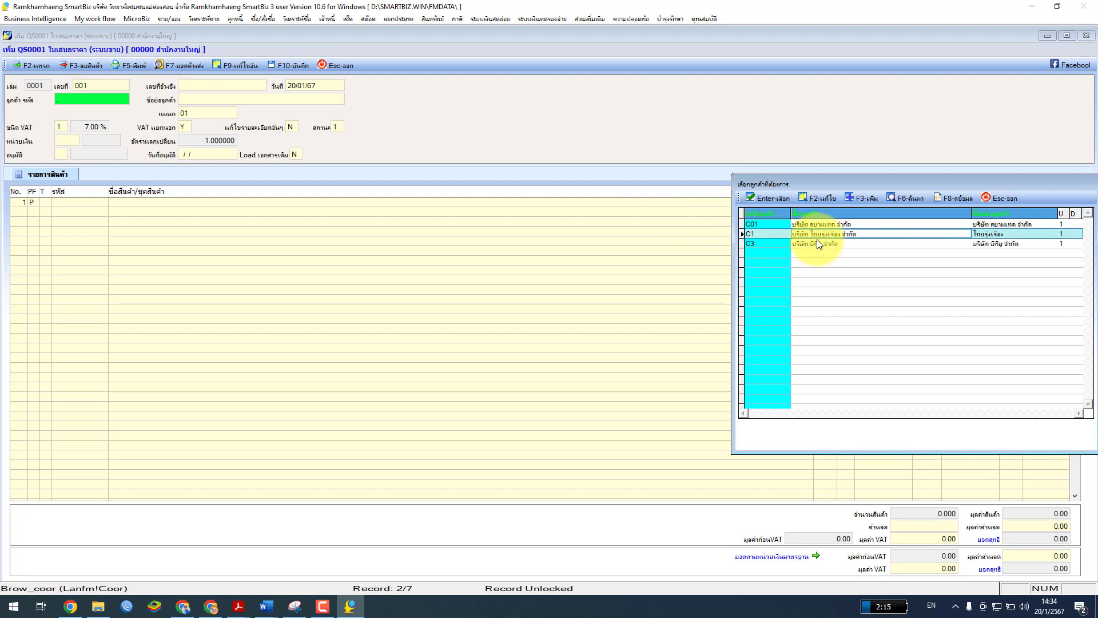
drag(809, 180, 279, 88)
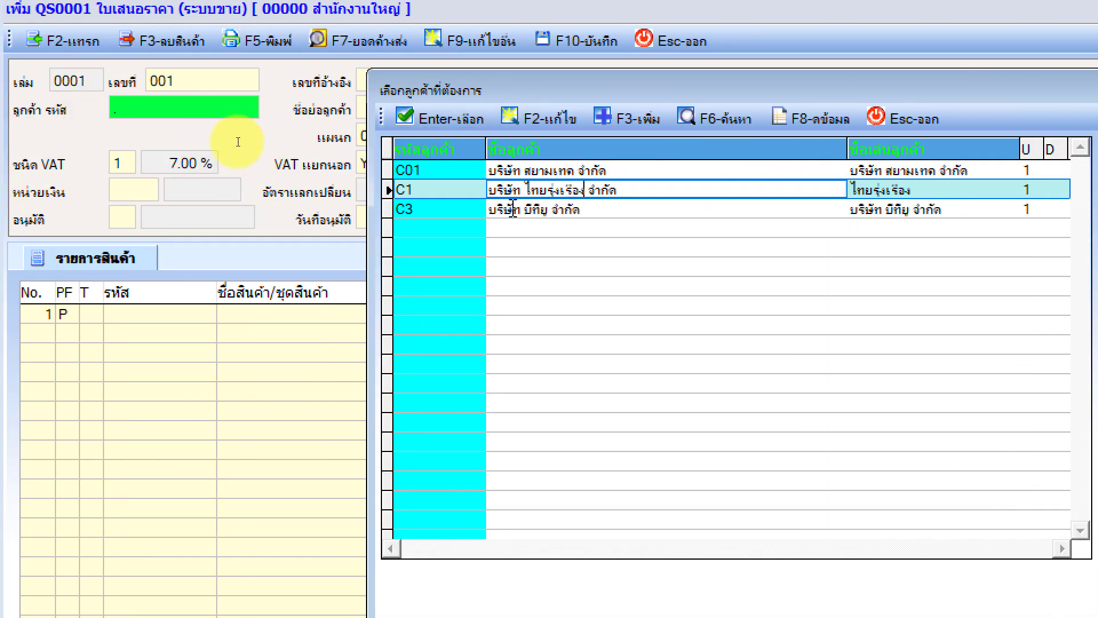
click(462, 185)
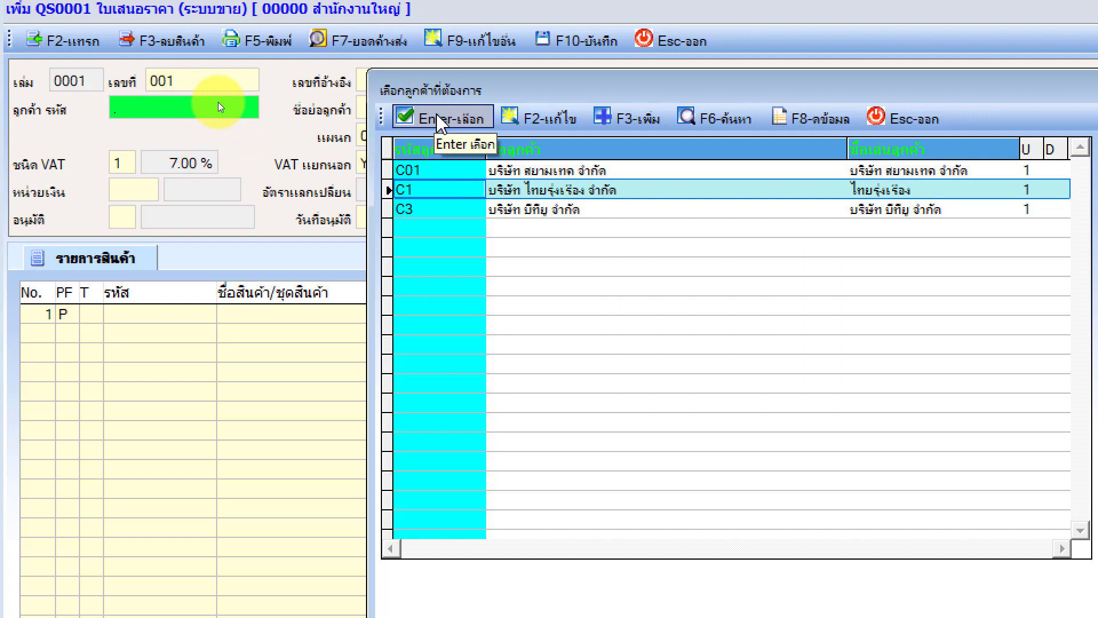
click(439, 122)
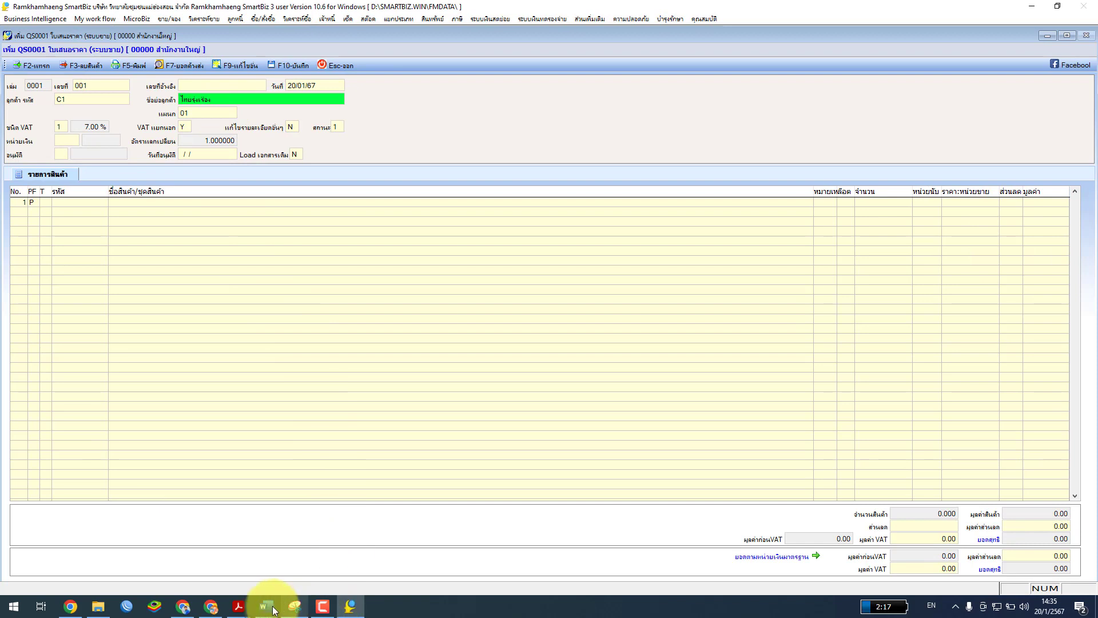
click(301, 570)
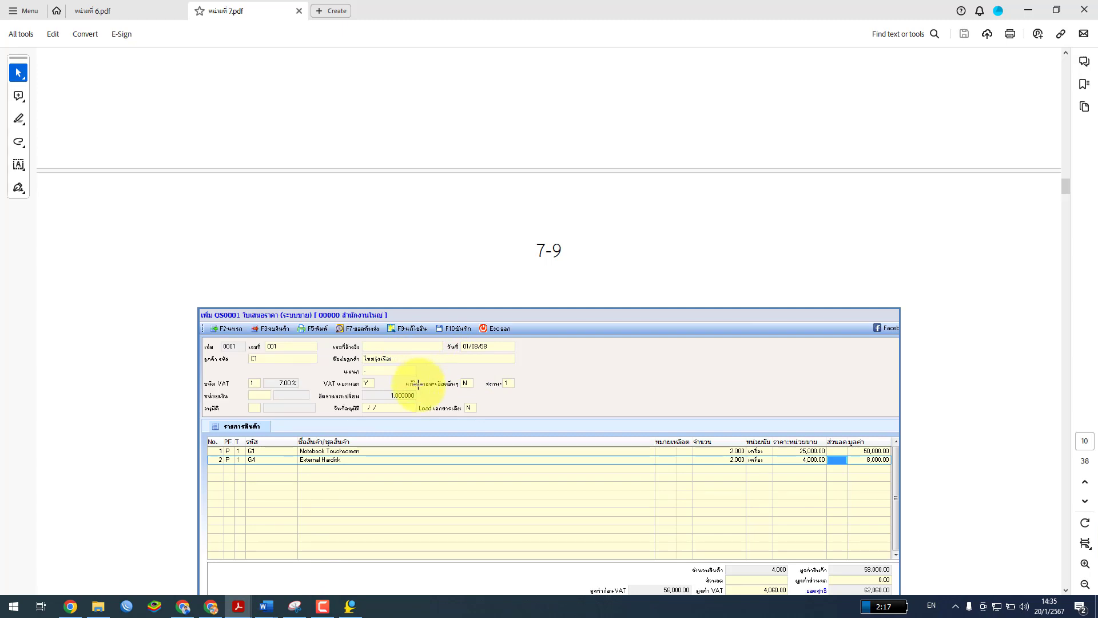
Recheck figures 7.13 and 7.12 in the guide, then begin item line 1 in SmartBiz
scroll(409, 435, down, 3)
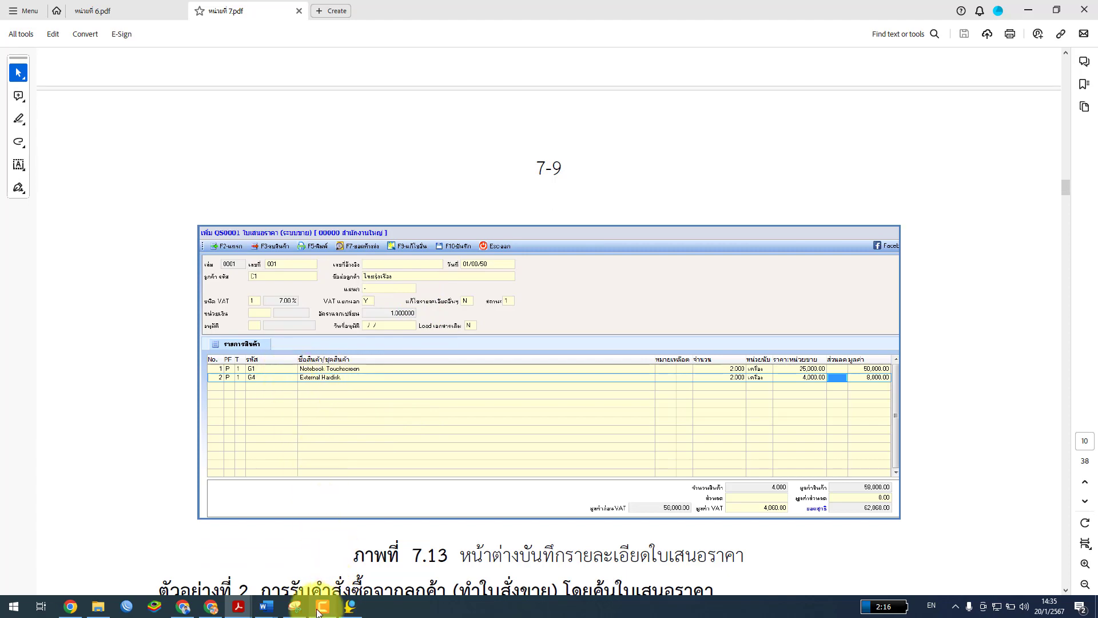
scroll(284, 452, up, 10)
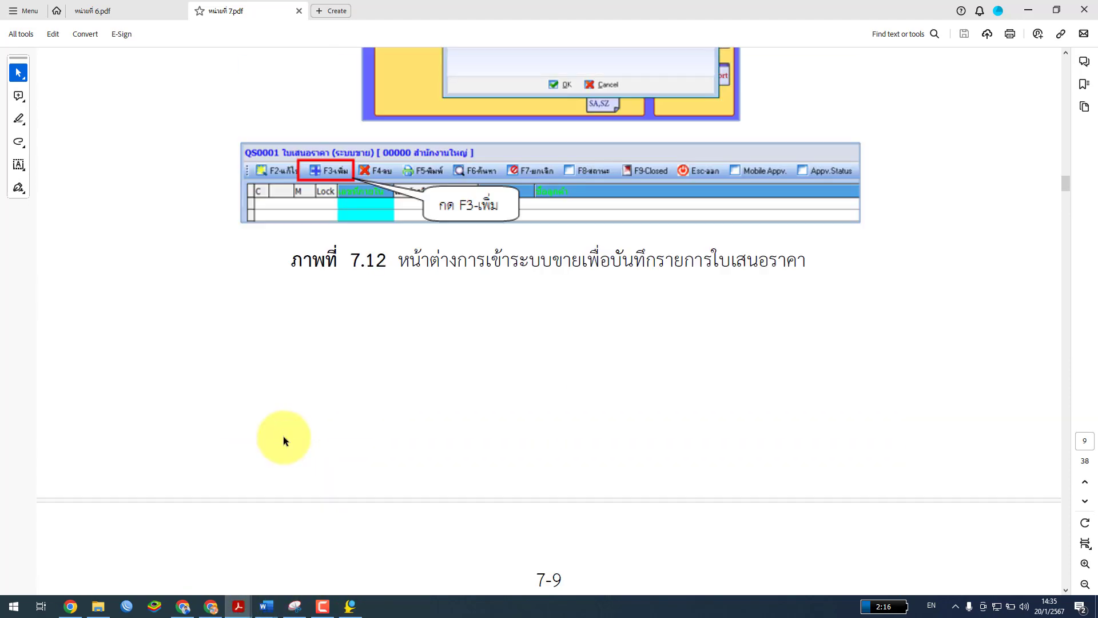
scroll(284, 436, up, 13)
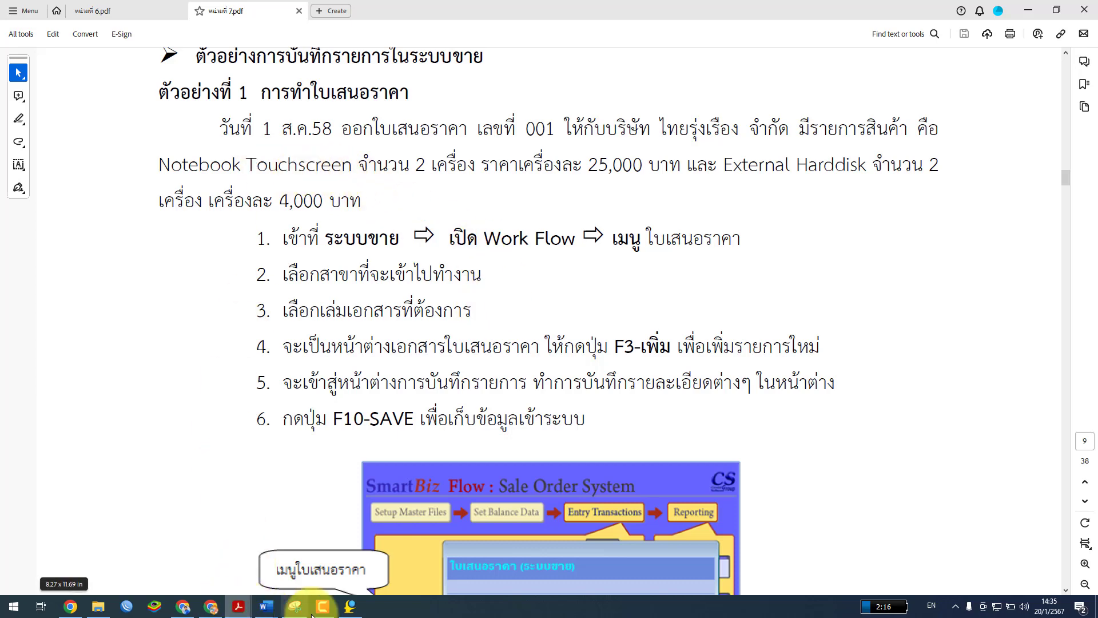
click(350, 606)
click(48, 202)
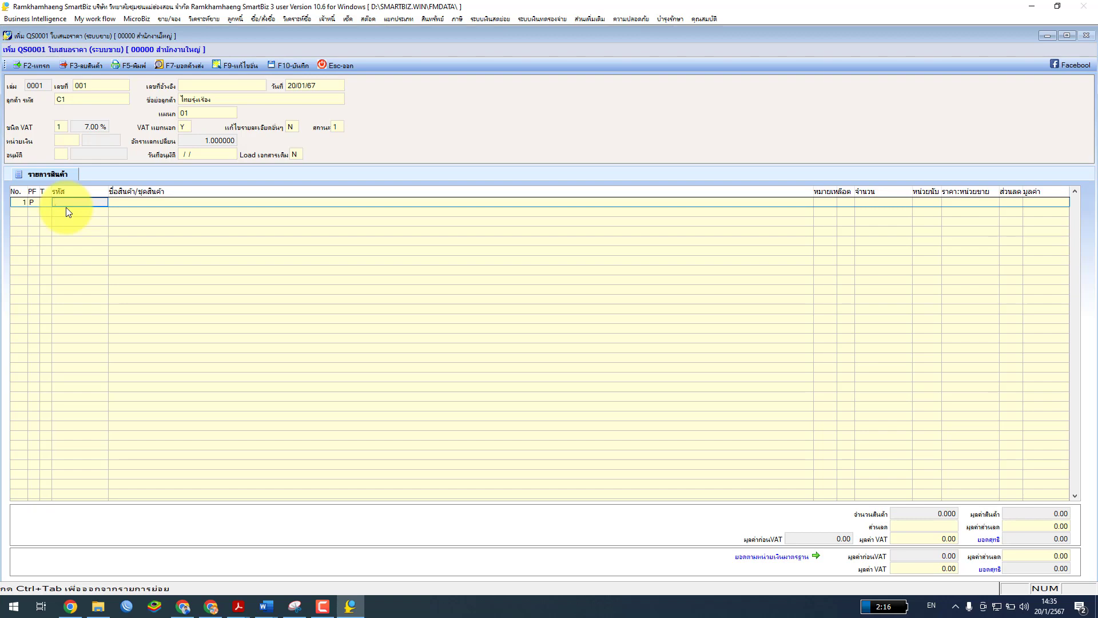
Pick product G1 Notebook Touchscreen for line 1, comparing with the textbook
double_click(66, 207)
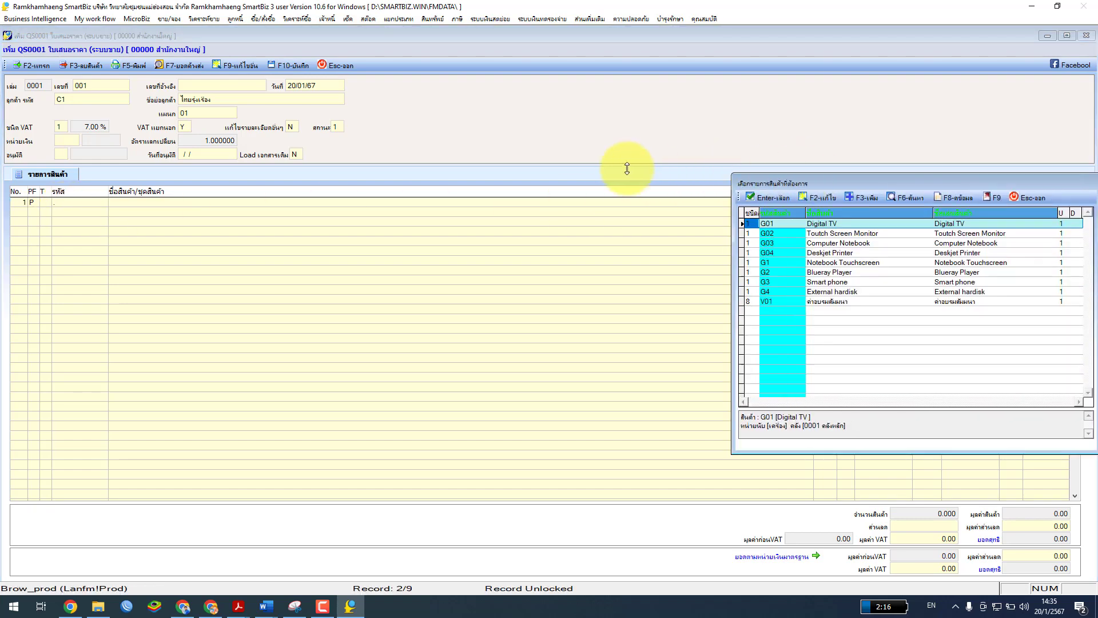
drag(787, 178, 245, 152)
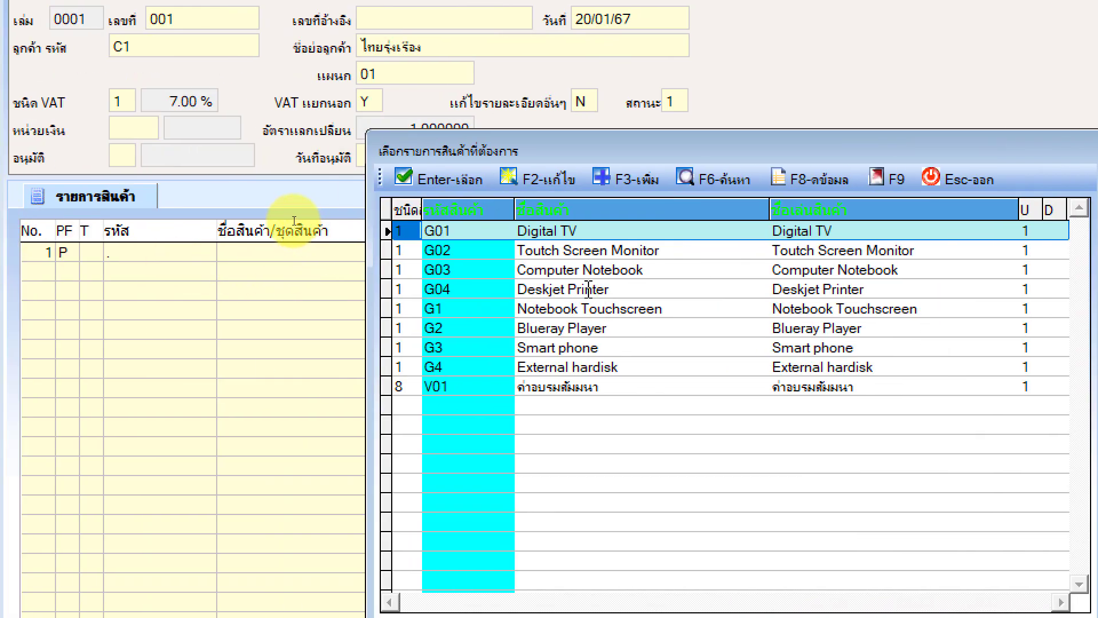
click(578, 252)
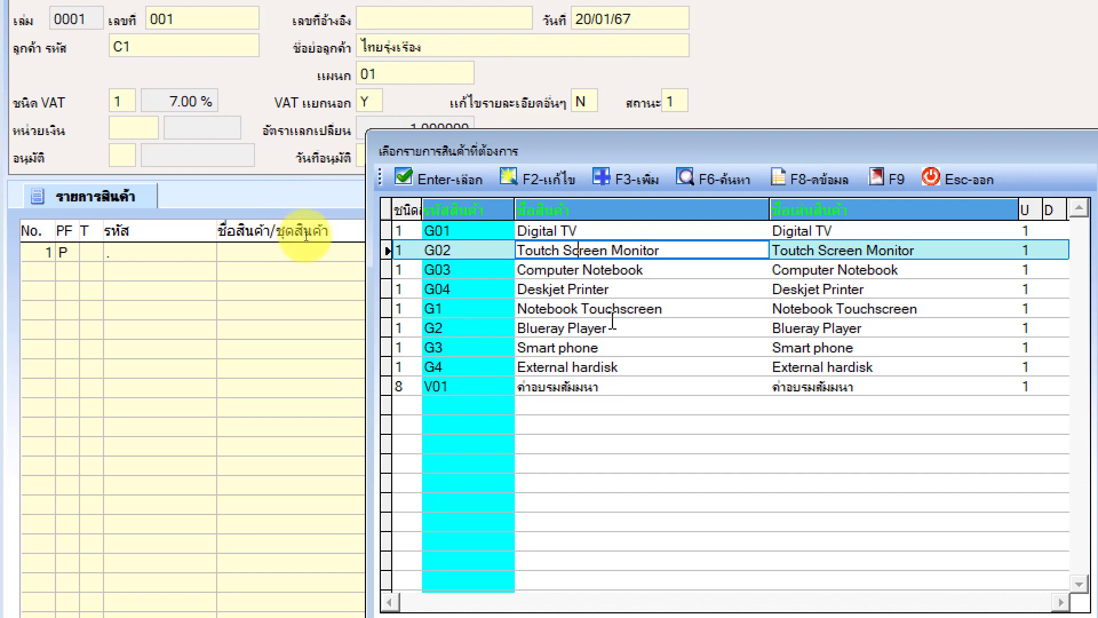
click(504, 310)
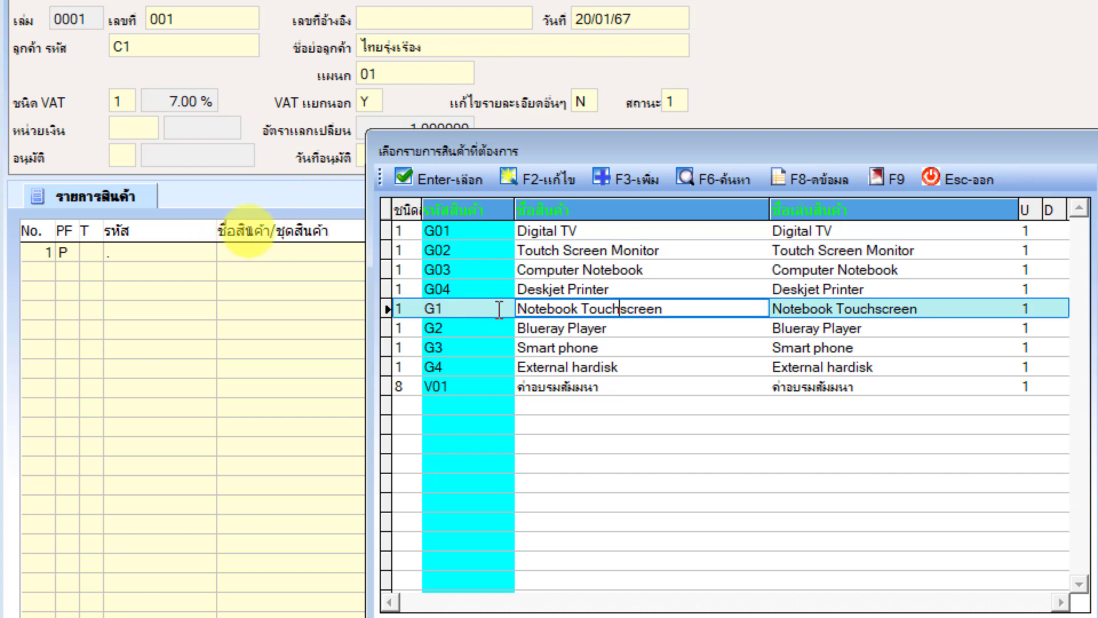
click(458, 179)
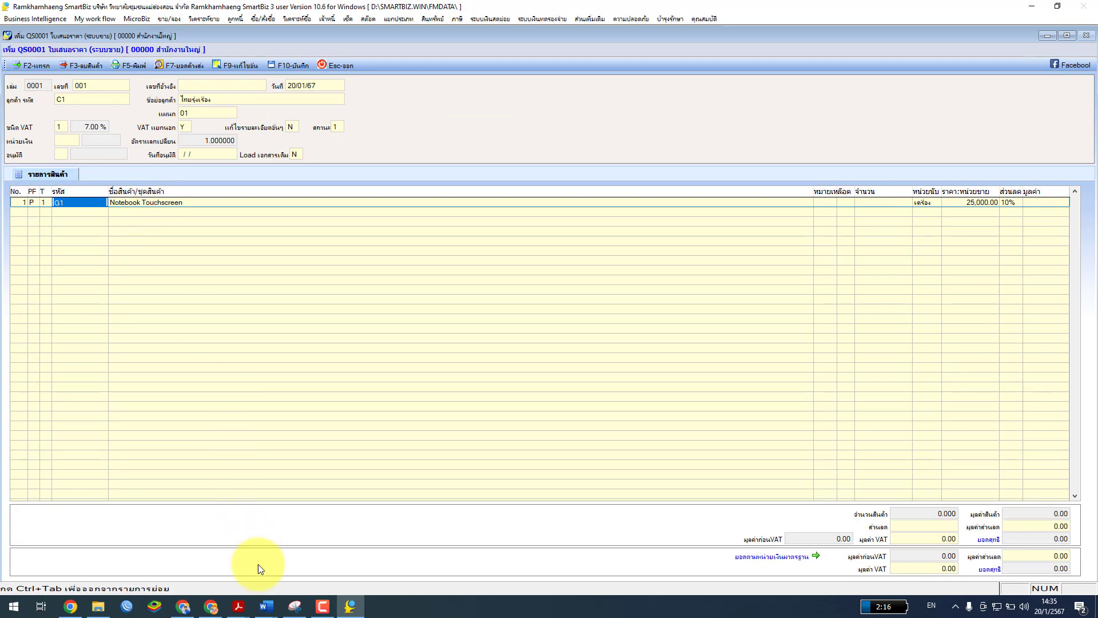
mouse_move(241, 611)
click(301, 557)
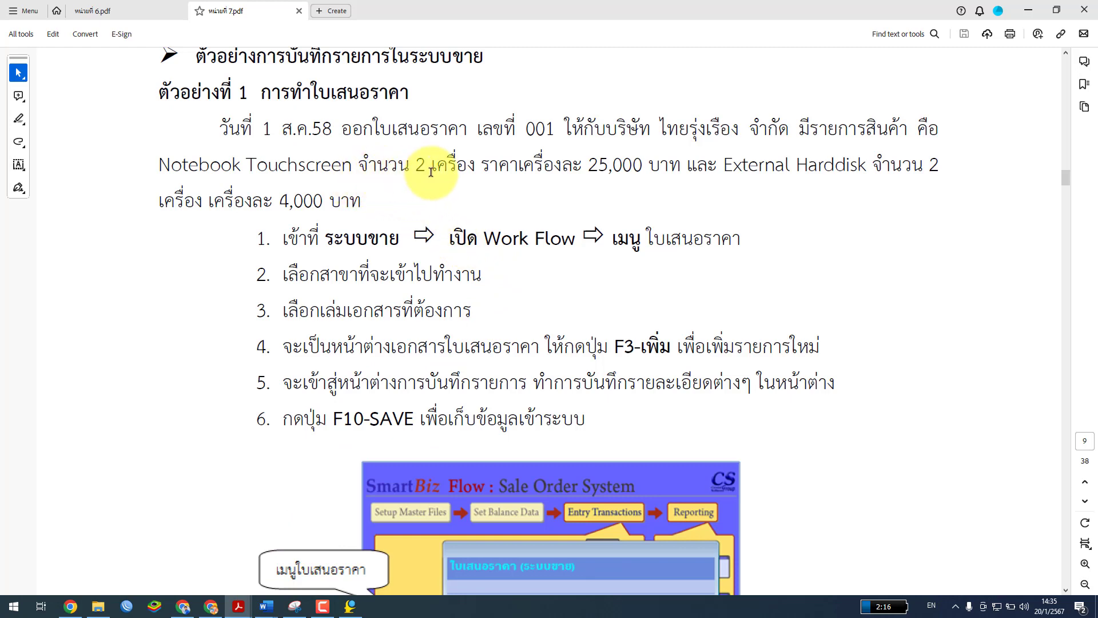
click(351, 608)
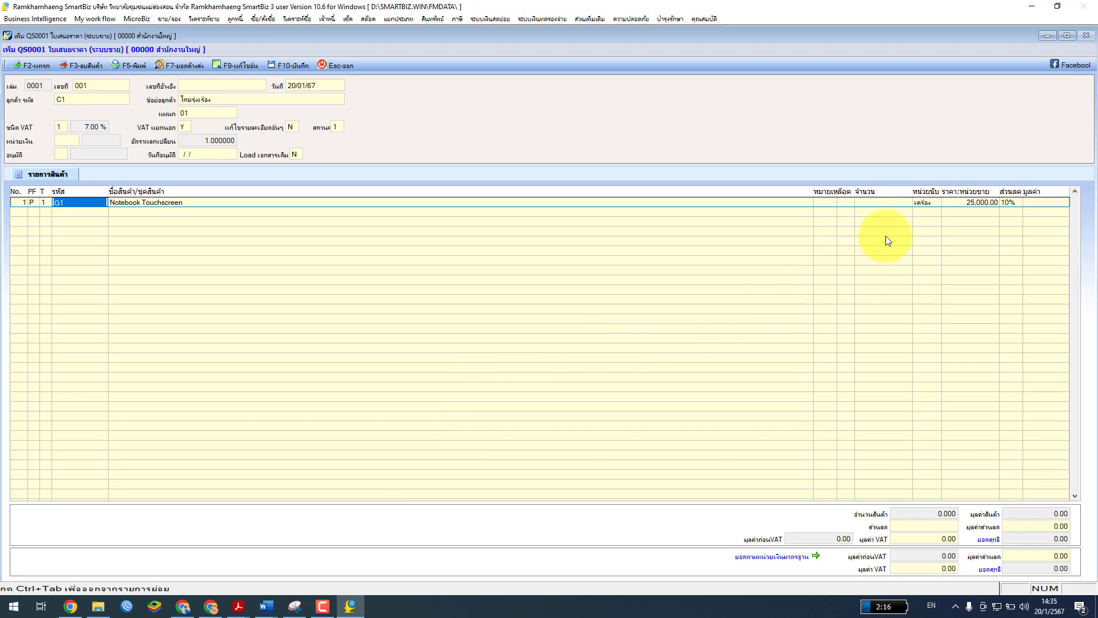
Set line 1's quantity to 2 at 25,000.00 each and cross-check it in the PDF
click(885, 203)
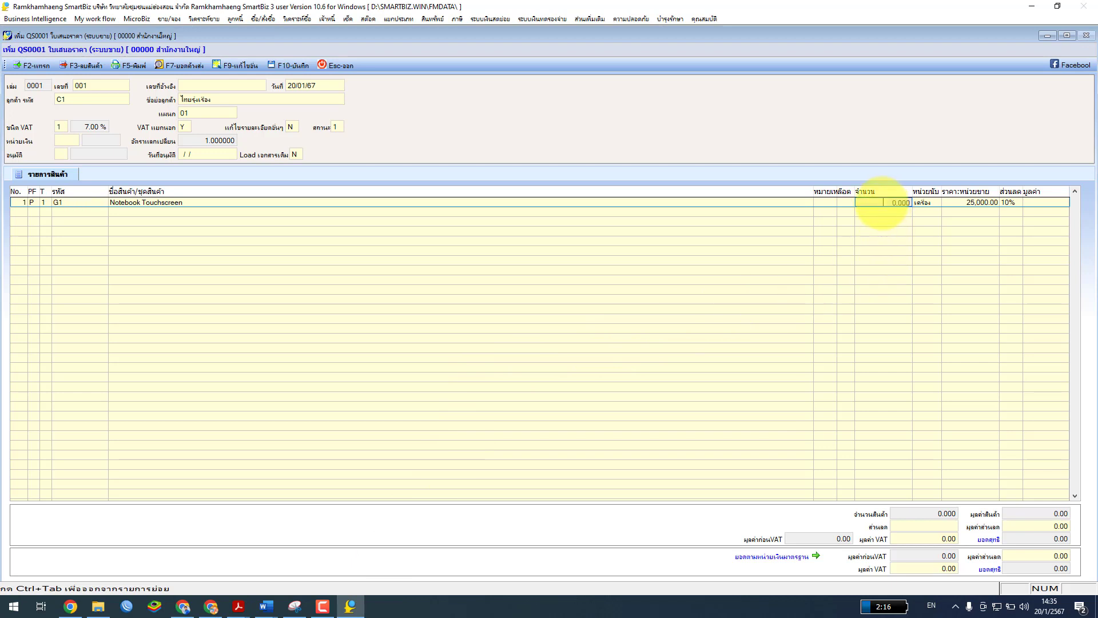
double_click(882, 204)
text(2)
key(Return)
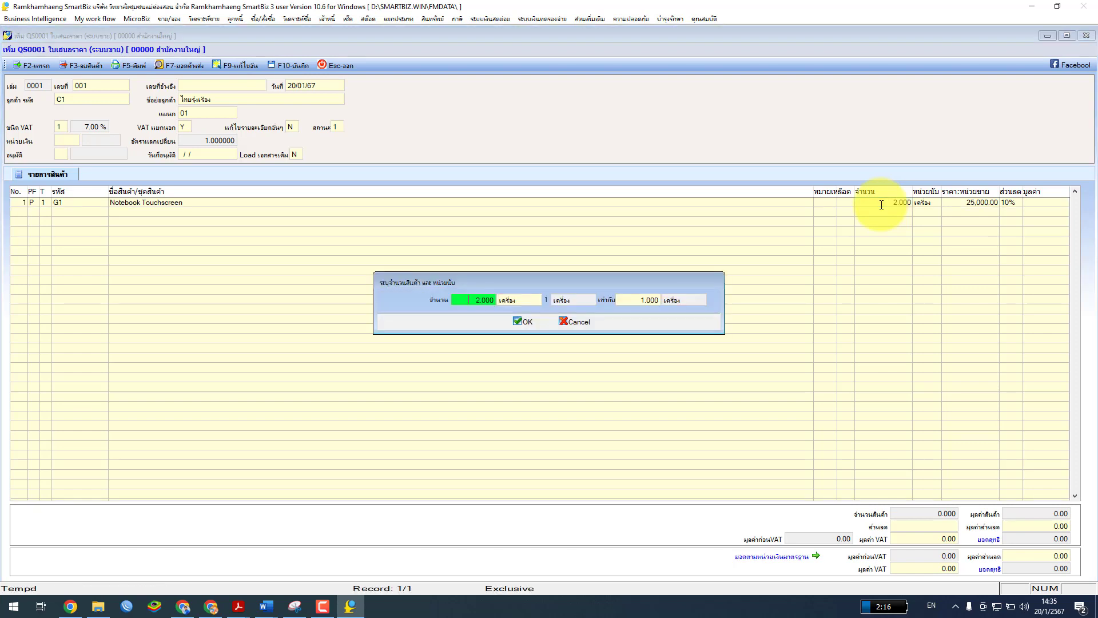
click(523, 321)
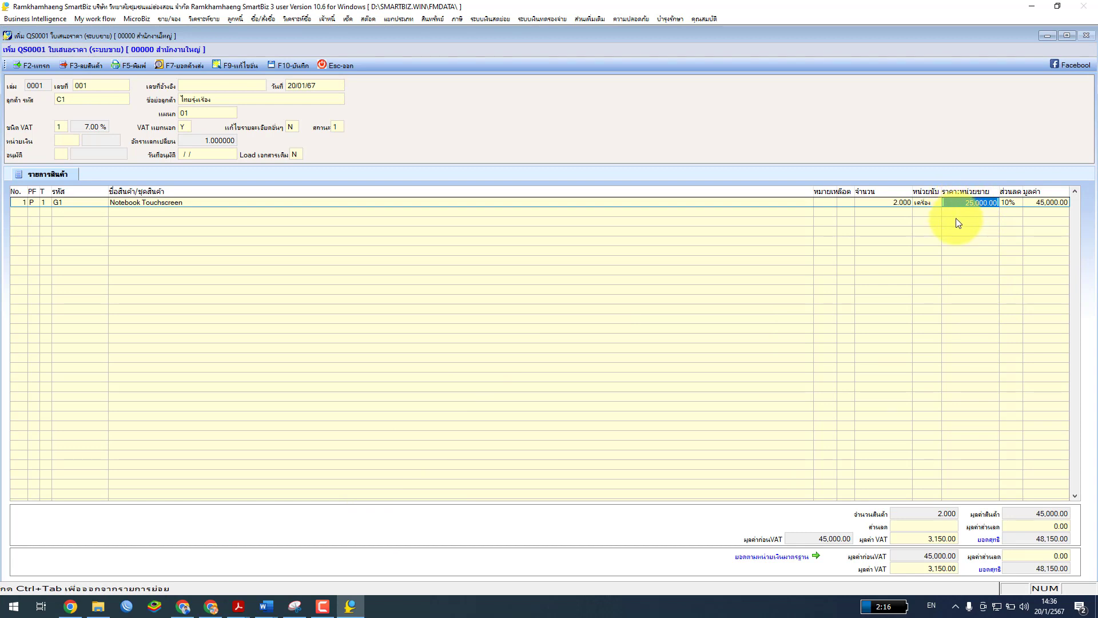
mouse_move(239, 606)
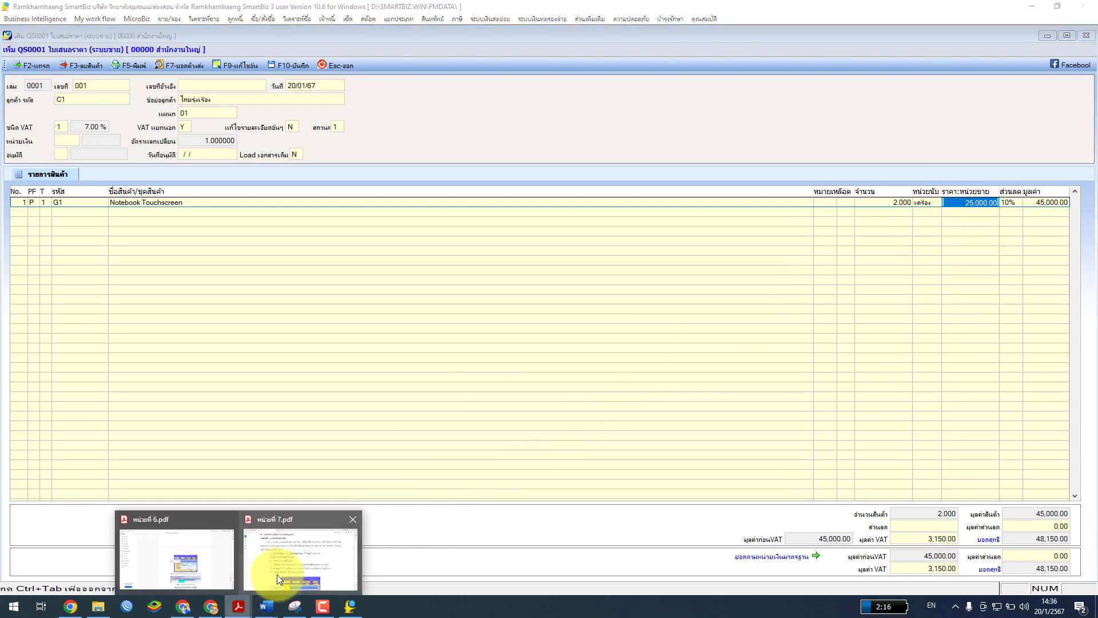
click(277, 573)
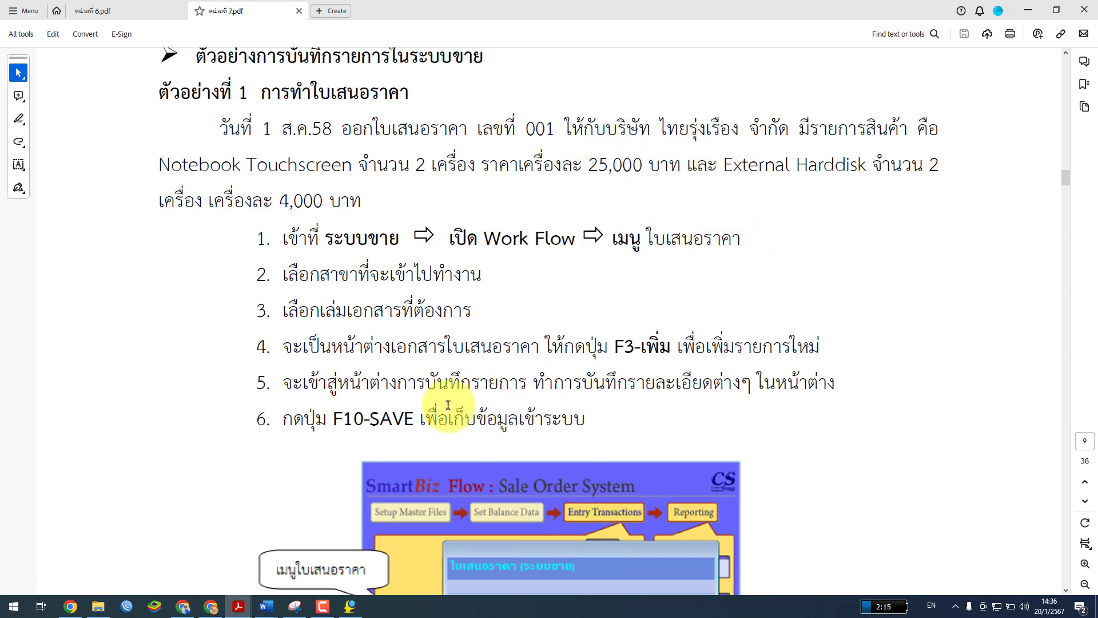
click(349, 609)
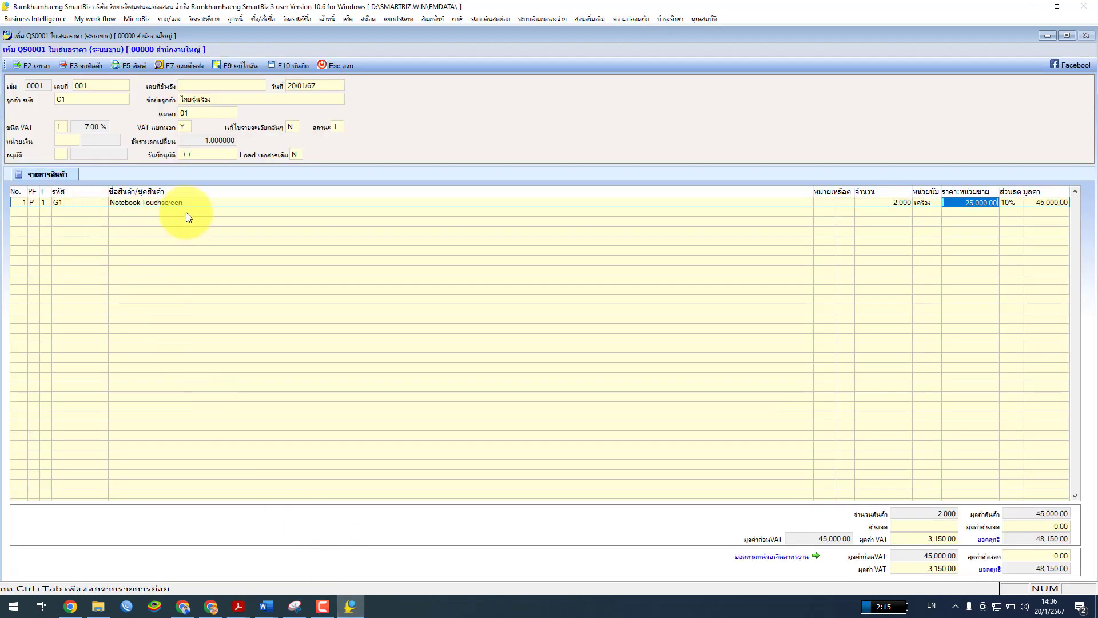
Add a second line with product G4 External hardisk
key(Return)
key(Return)
key(Return)
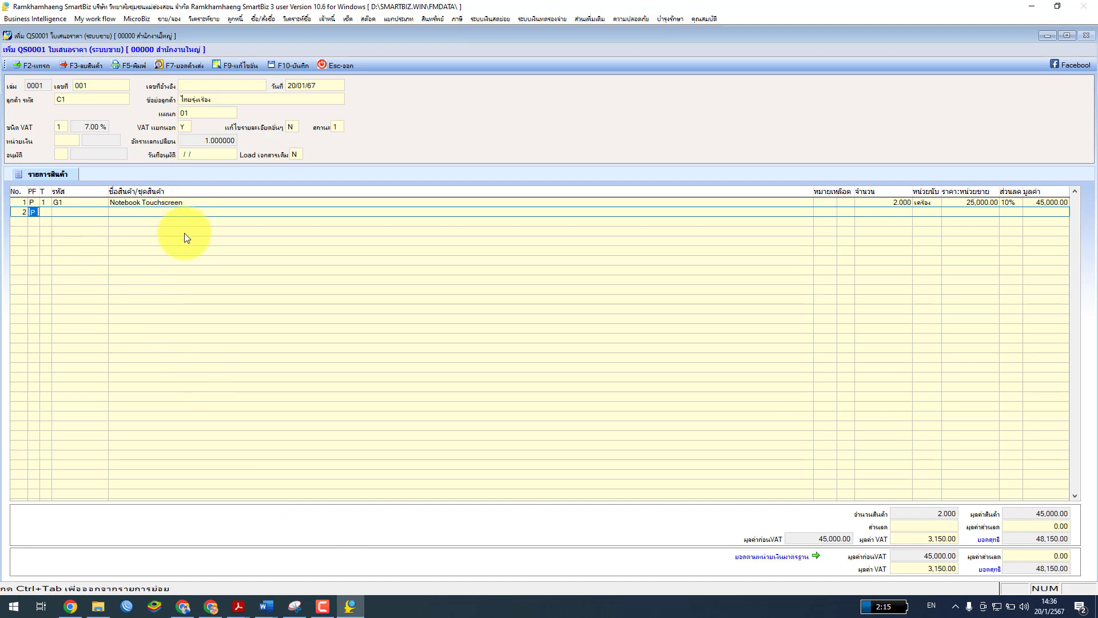
key(Return)
click(92, 216)
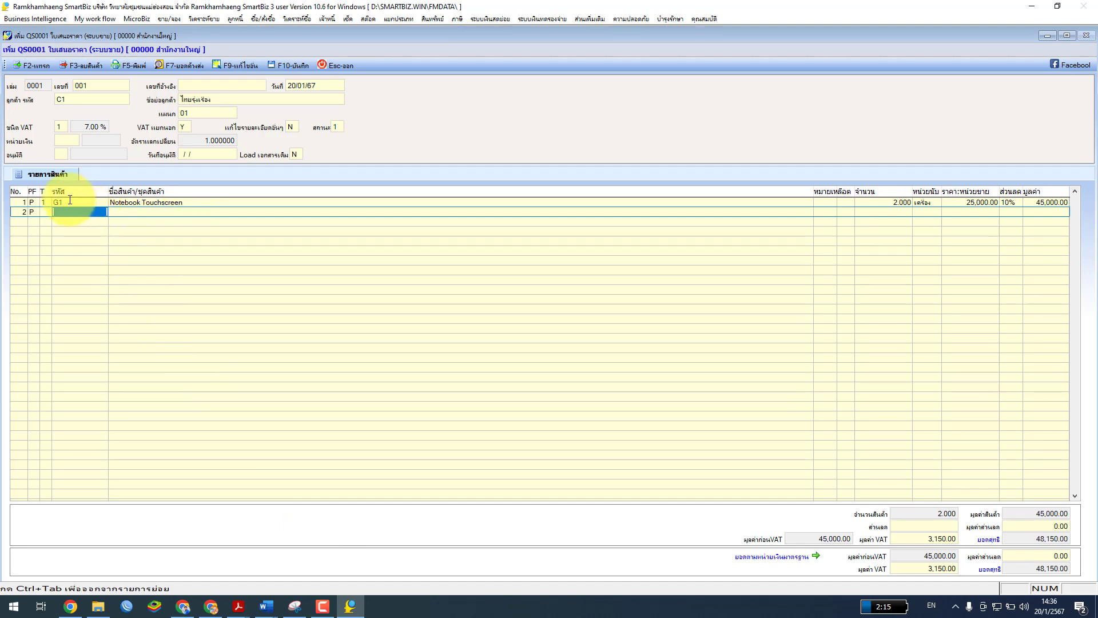
key(Return)
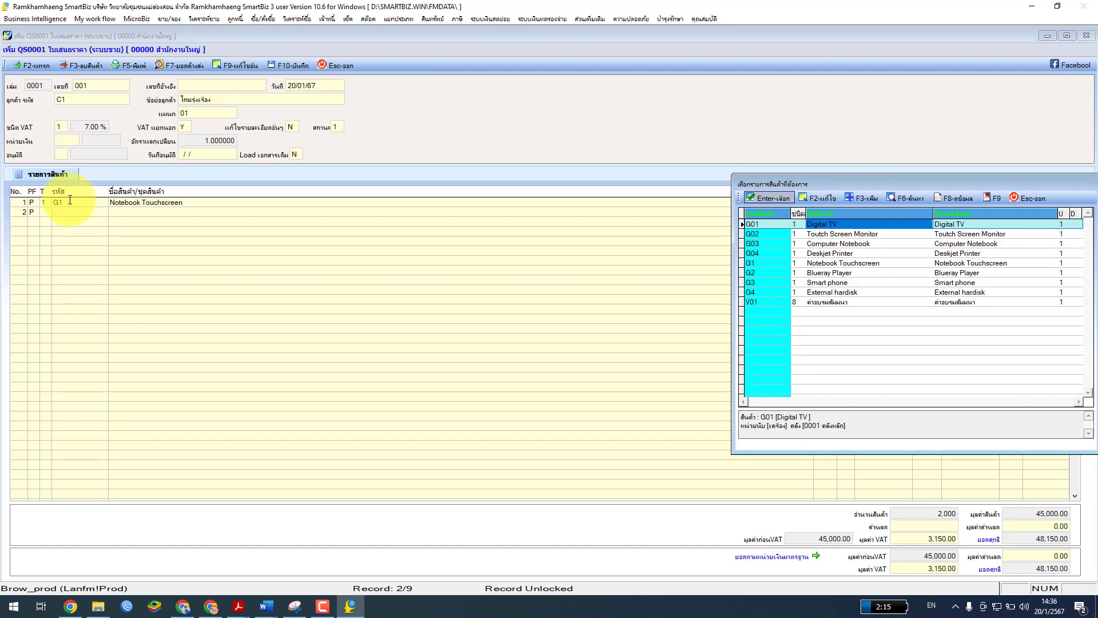
click(818, 293)
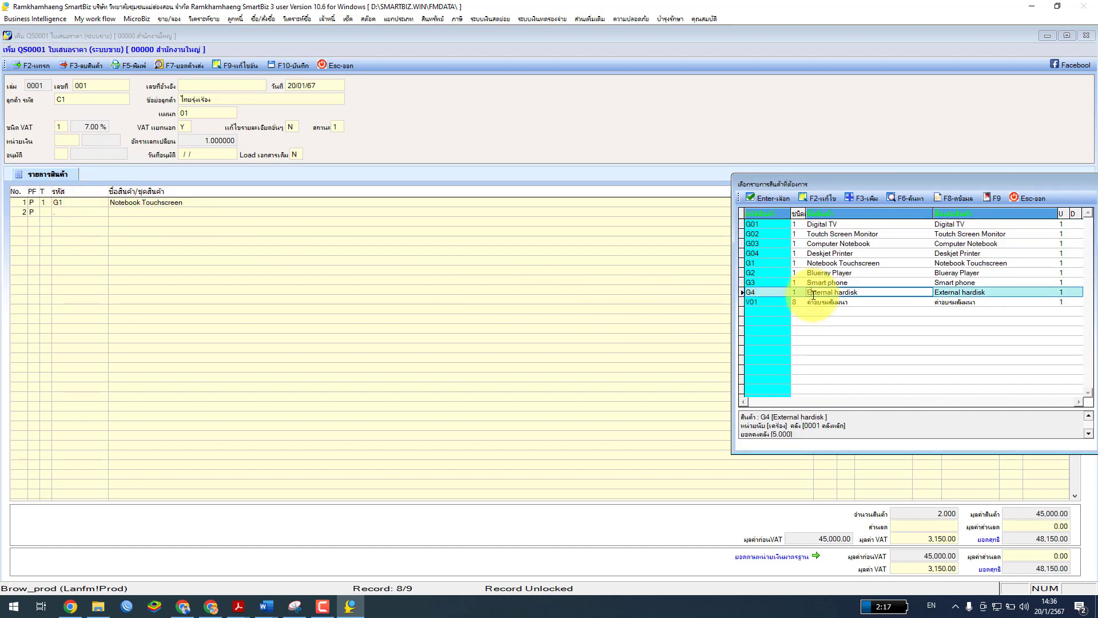
drag(826, 186, 296, 129)
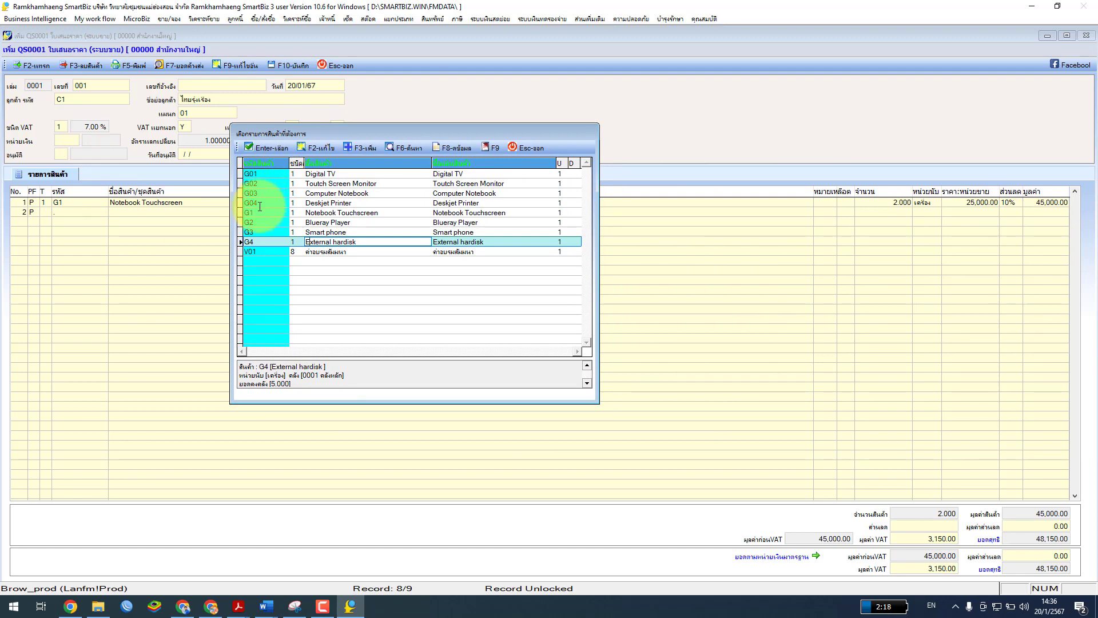
click(269, 148)
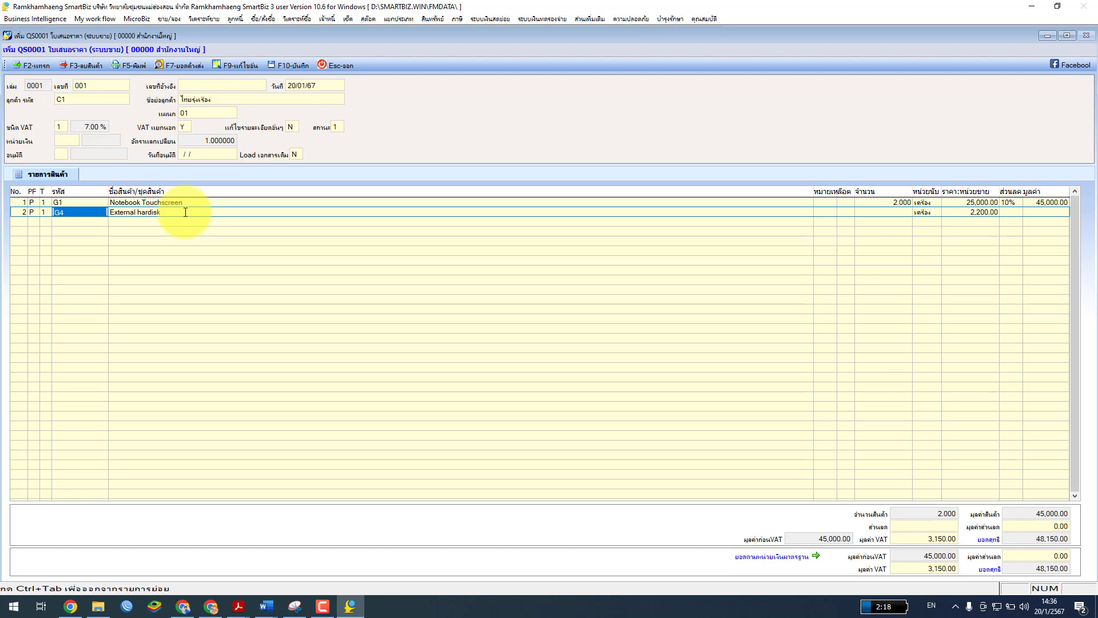
Give the hard disk line quantity 2 and unit price 4,000.00, totalling 8,000.00
key(Return)
key(Return)
key(Return)
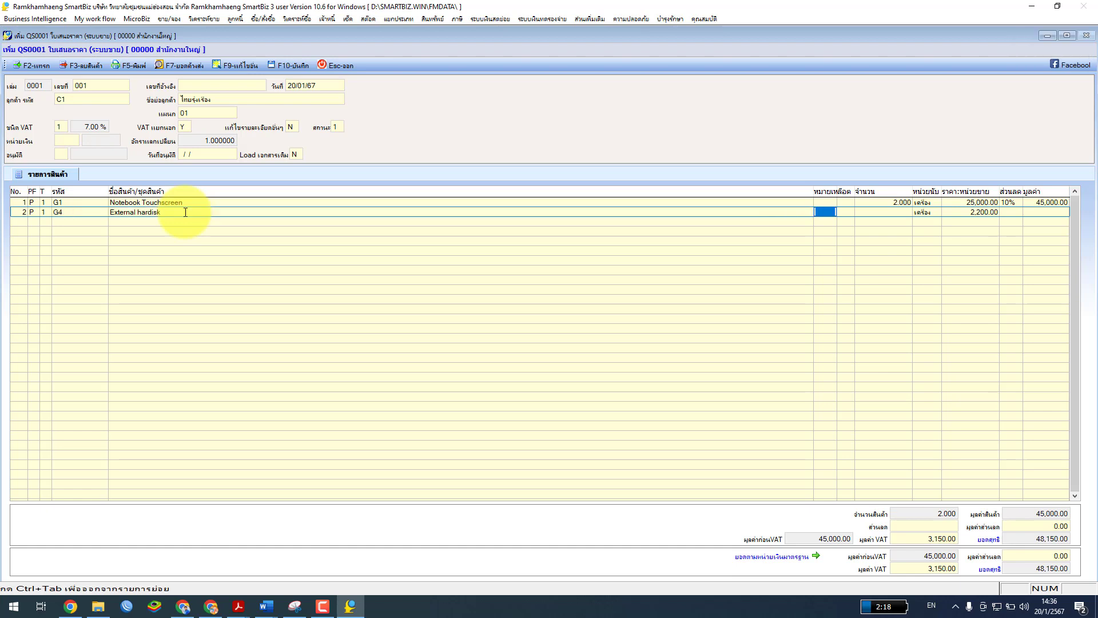
text(2)
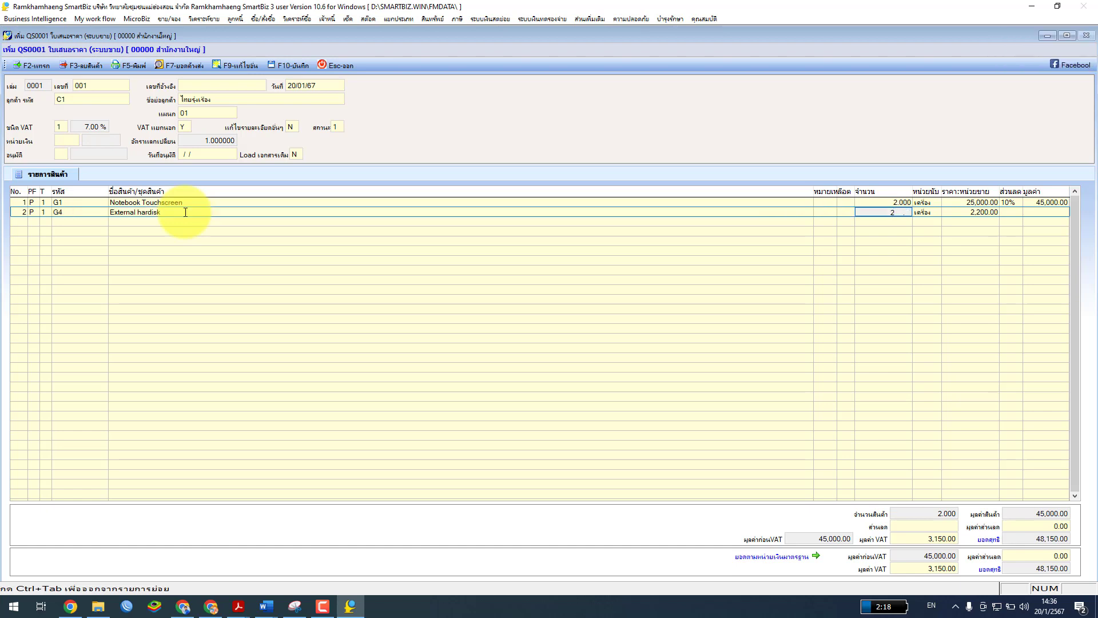
key(Return)
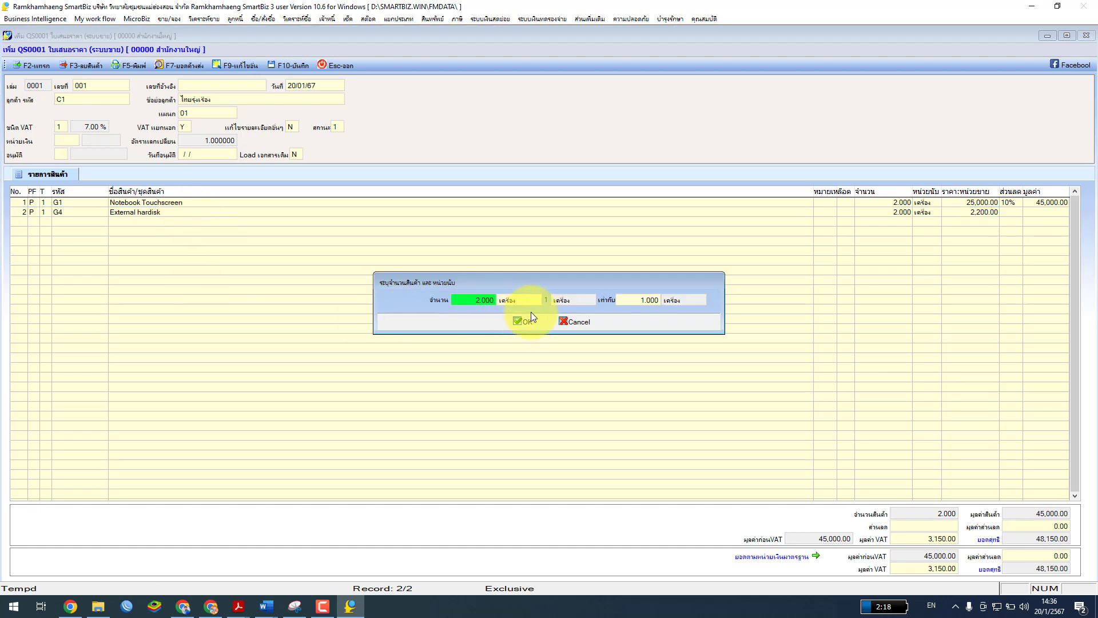
click(532, 321)
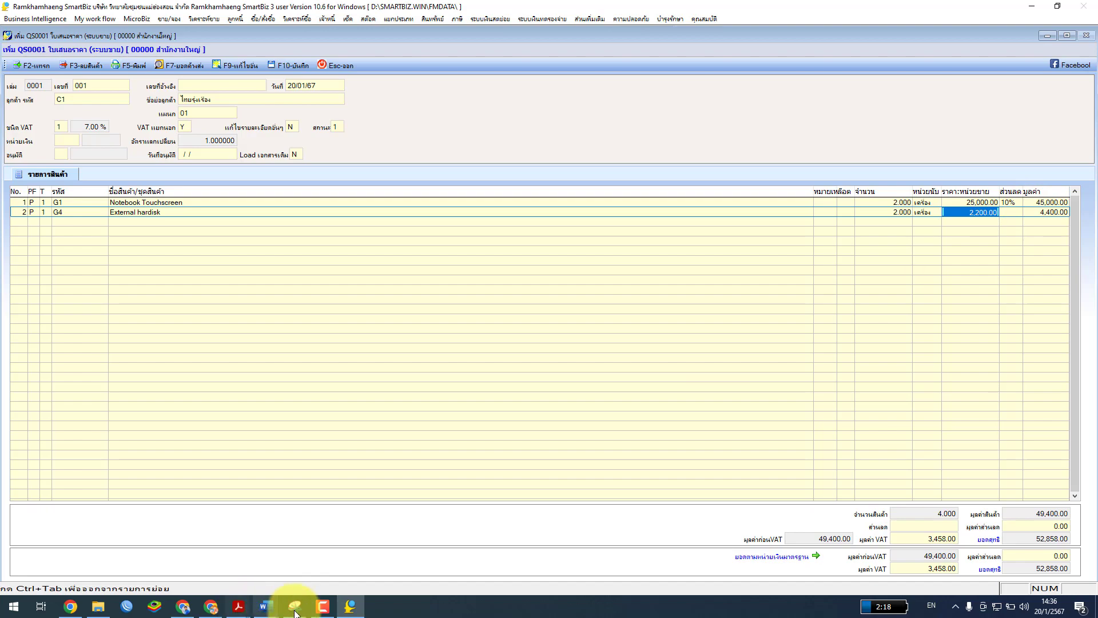
click(238, 606)
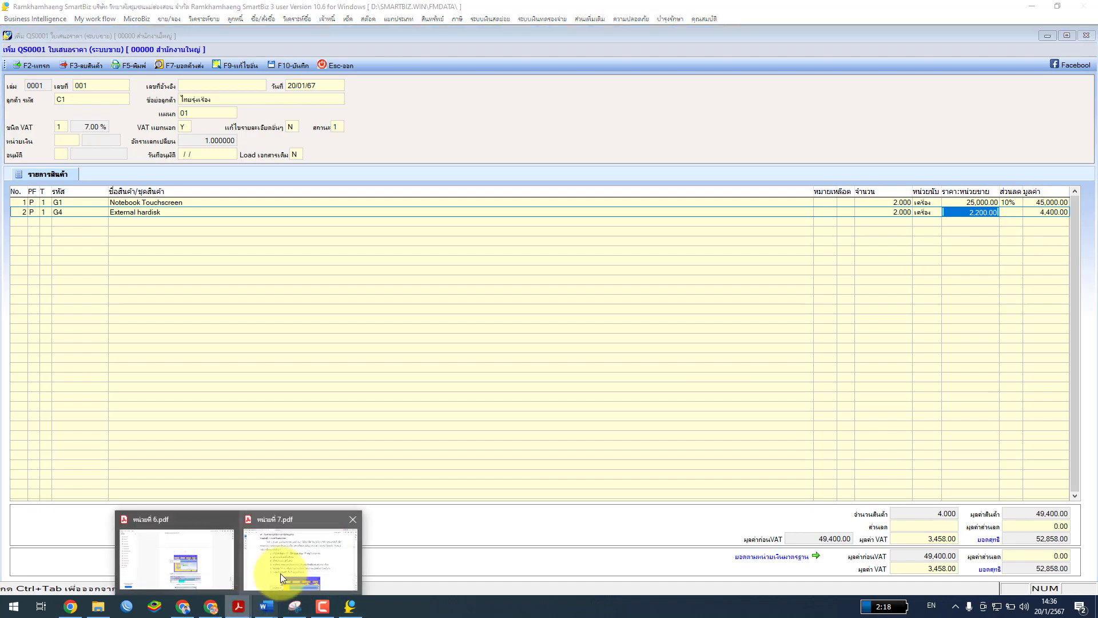
click(280, 574)
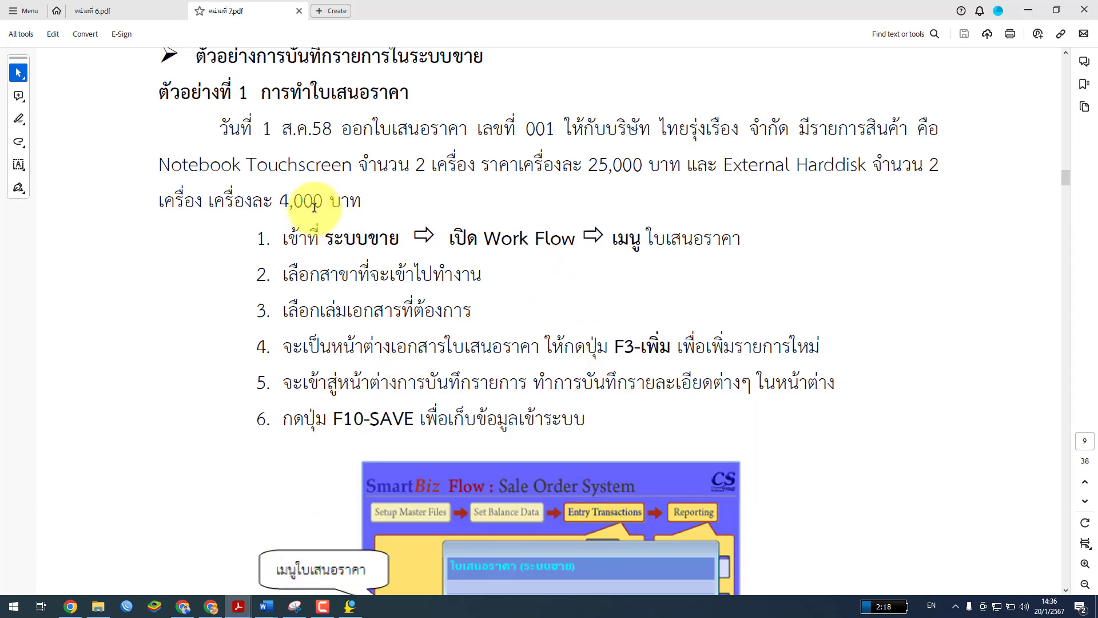
click(1029, 10)
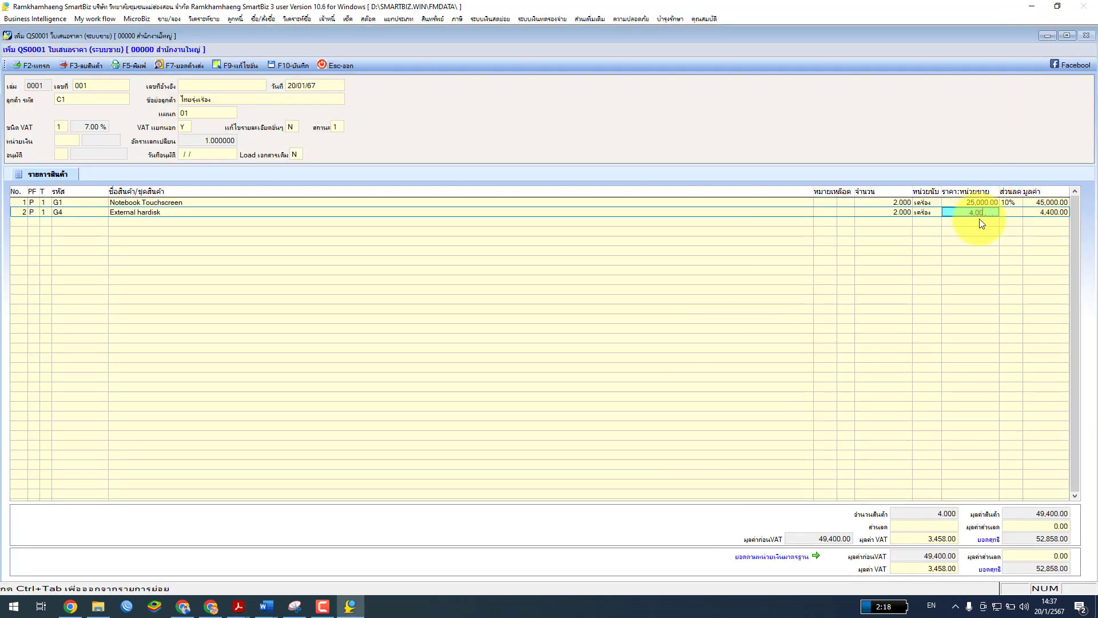
key(Return)
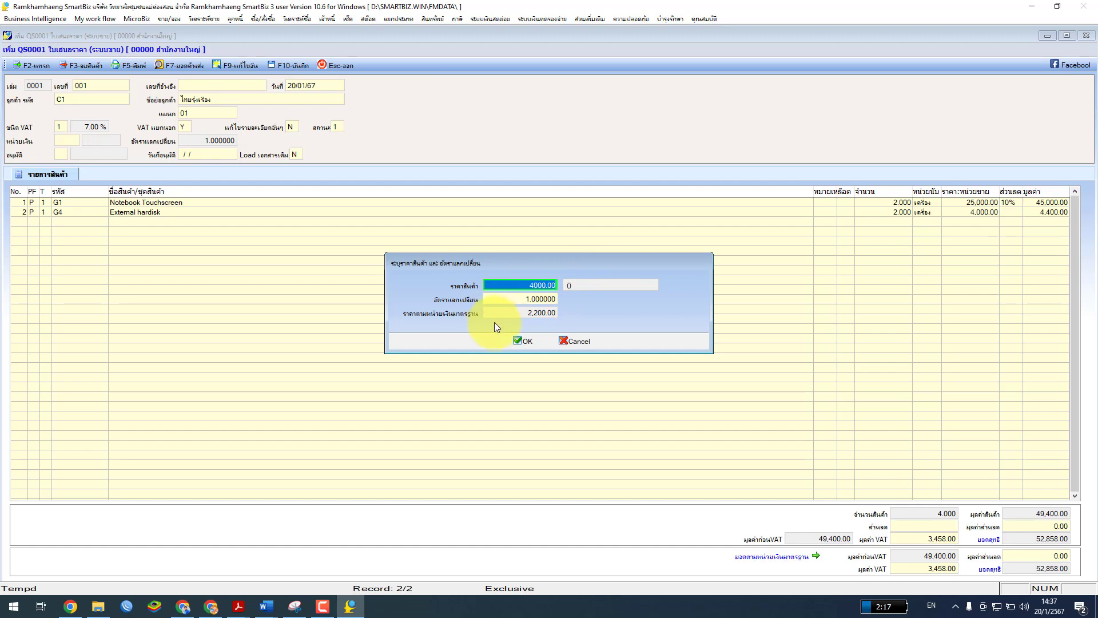
click(517, 341)
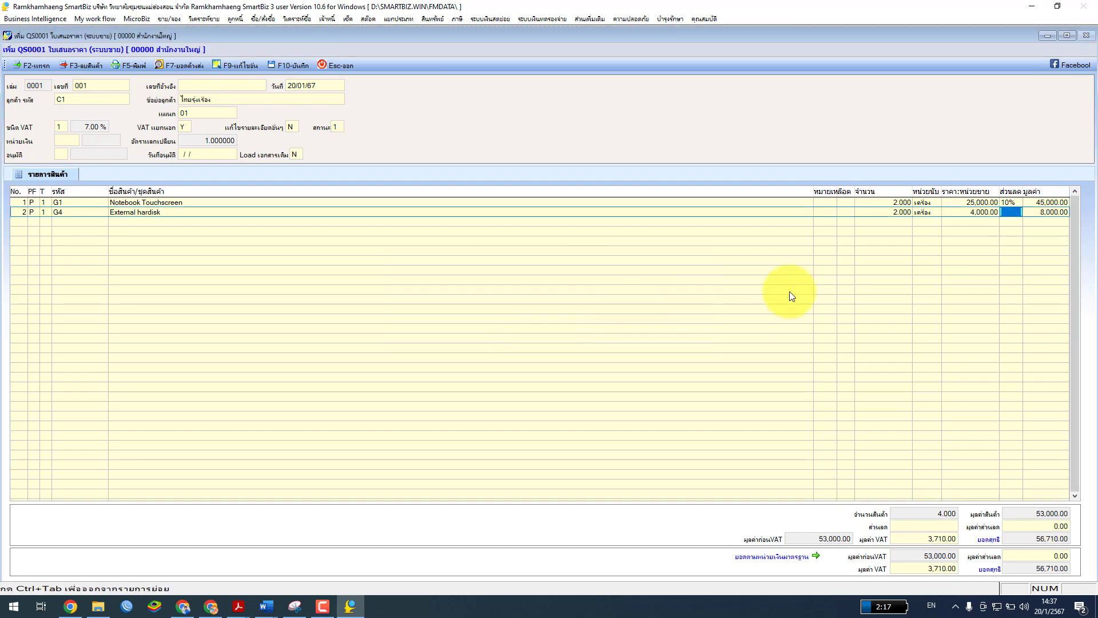
click(239, 605)
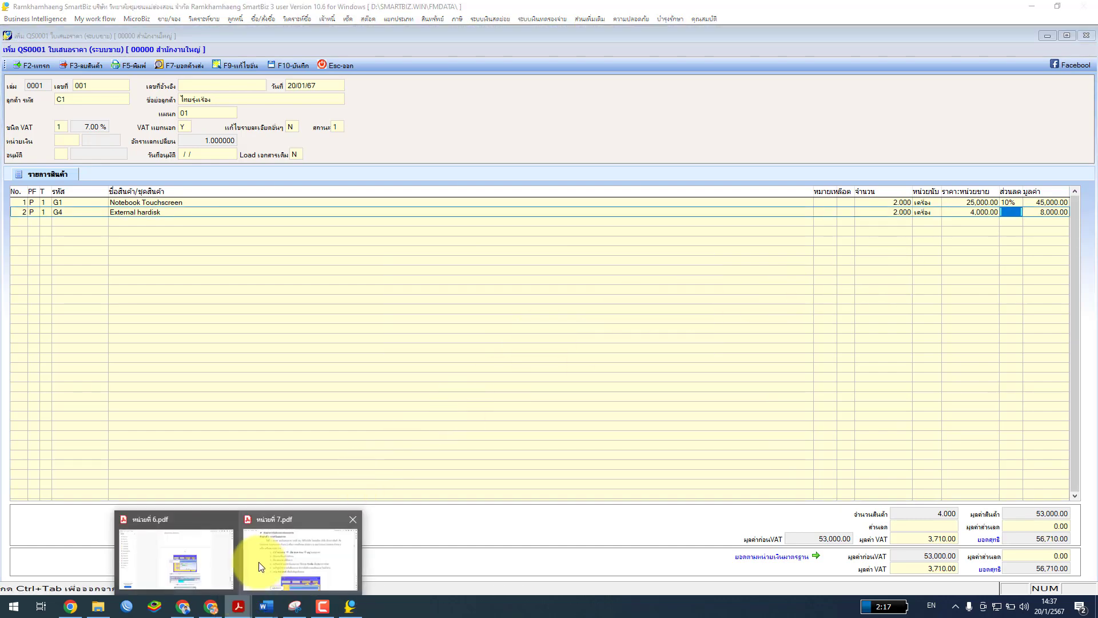
click(267, 556)
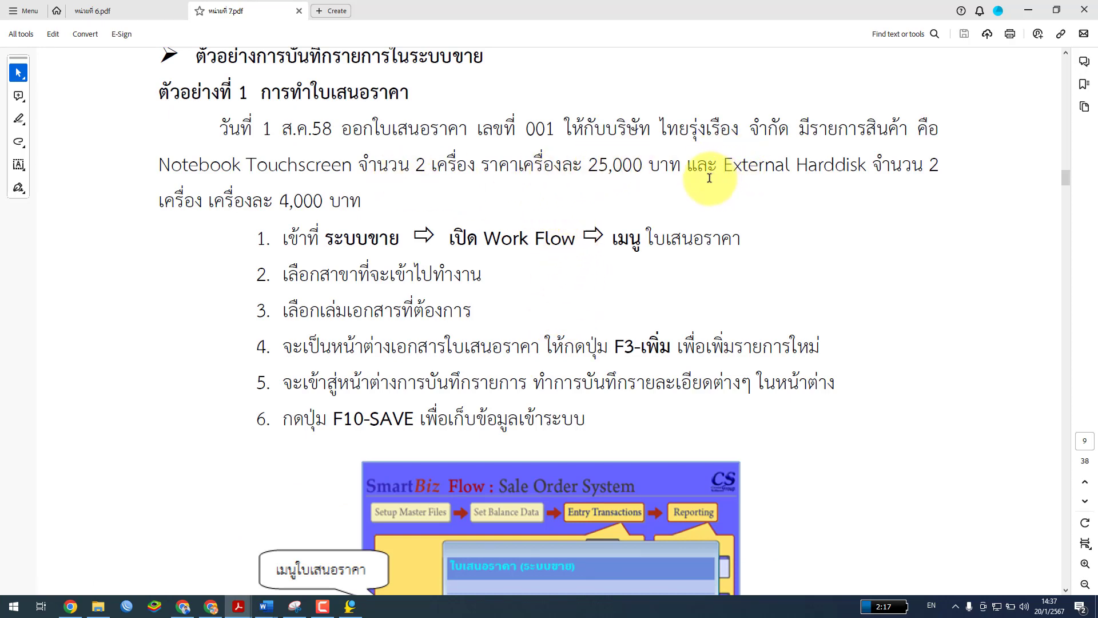
scroll(506, 252, down, 3)
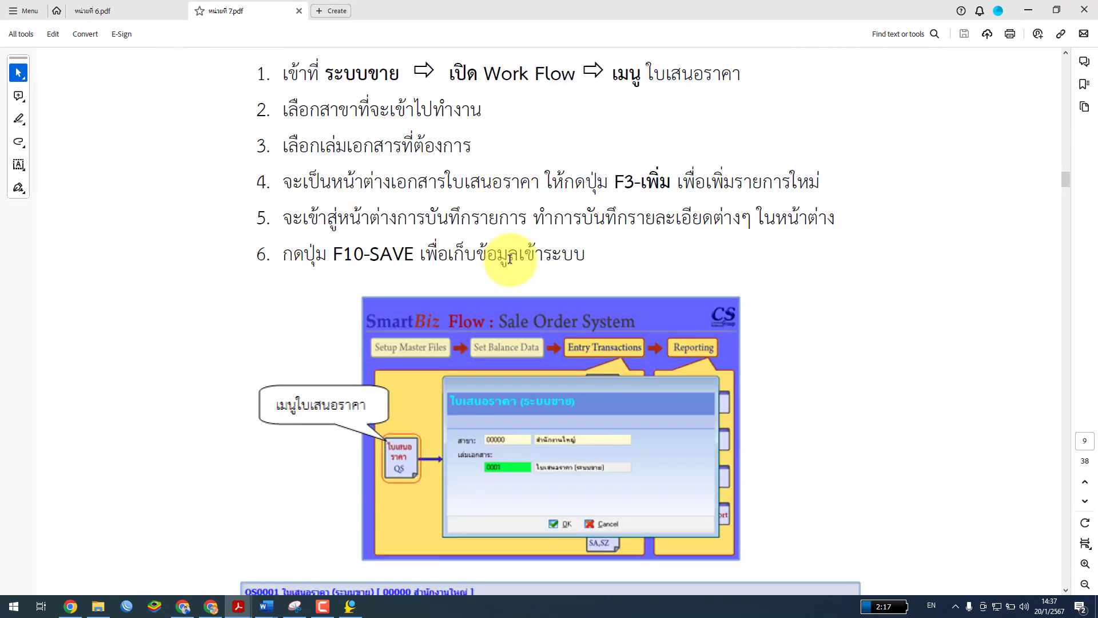
scroll(510, 258, down, 6)
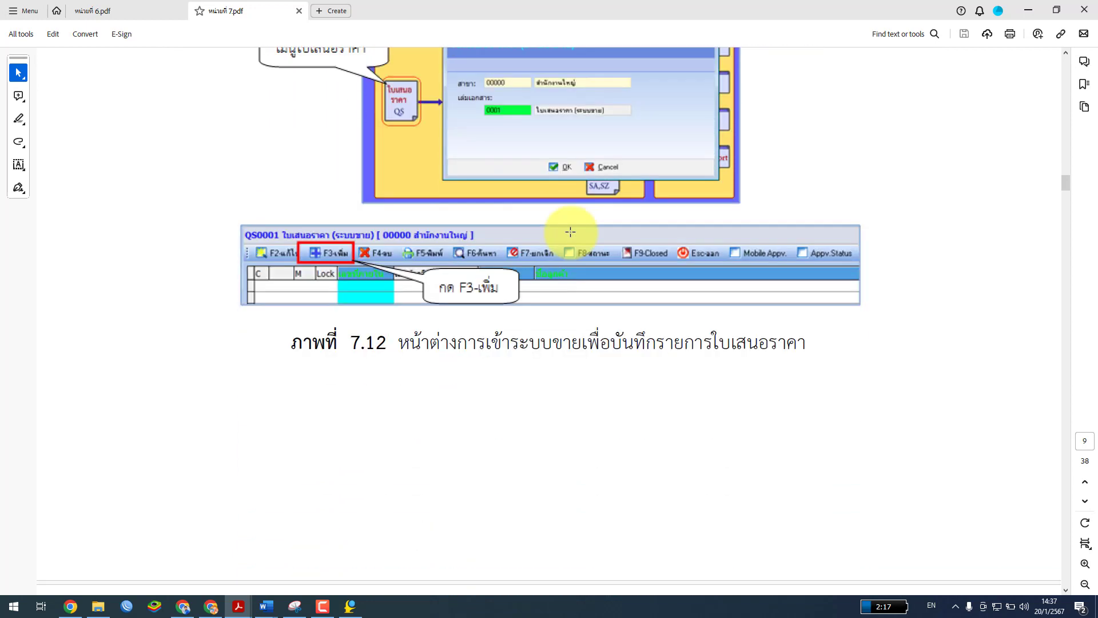
scroll(570, 231, down, 8)
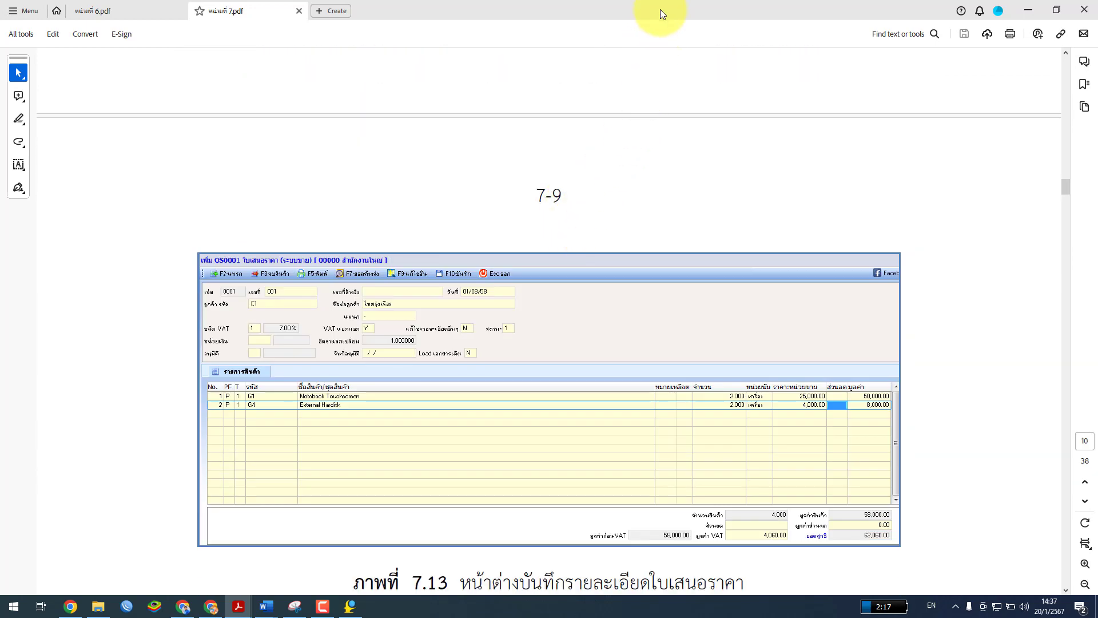
click(1028, 9)
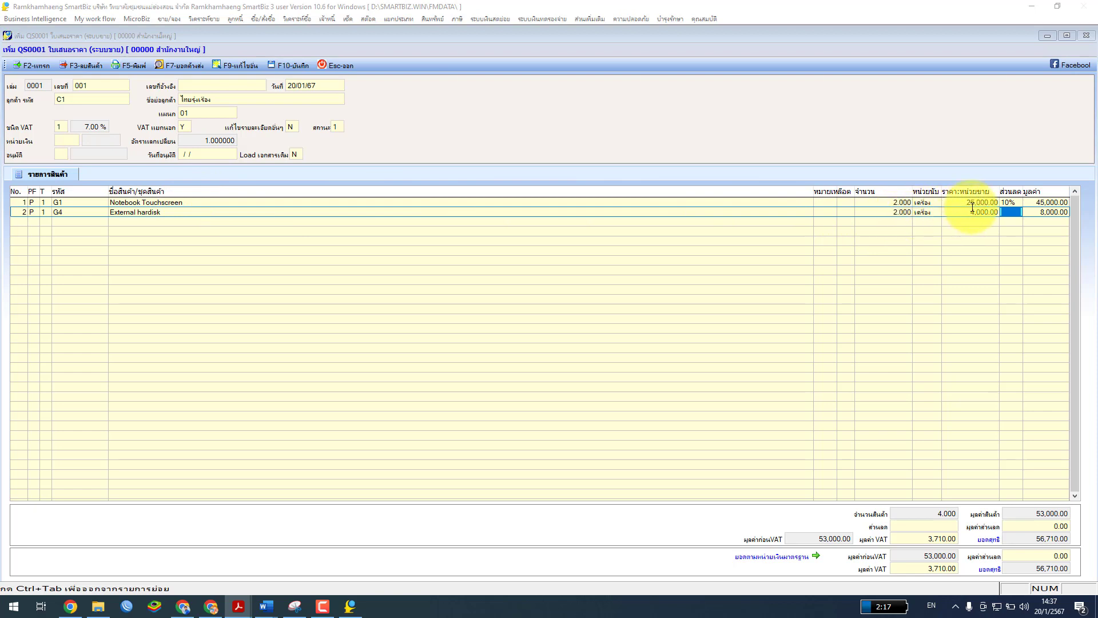
Clear the 10% discount on the G1 line so its value becomes 50,000.00
click(1020, 203)
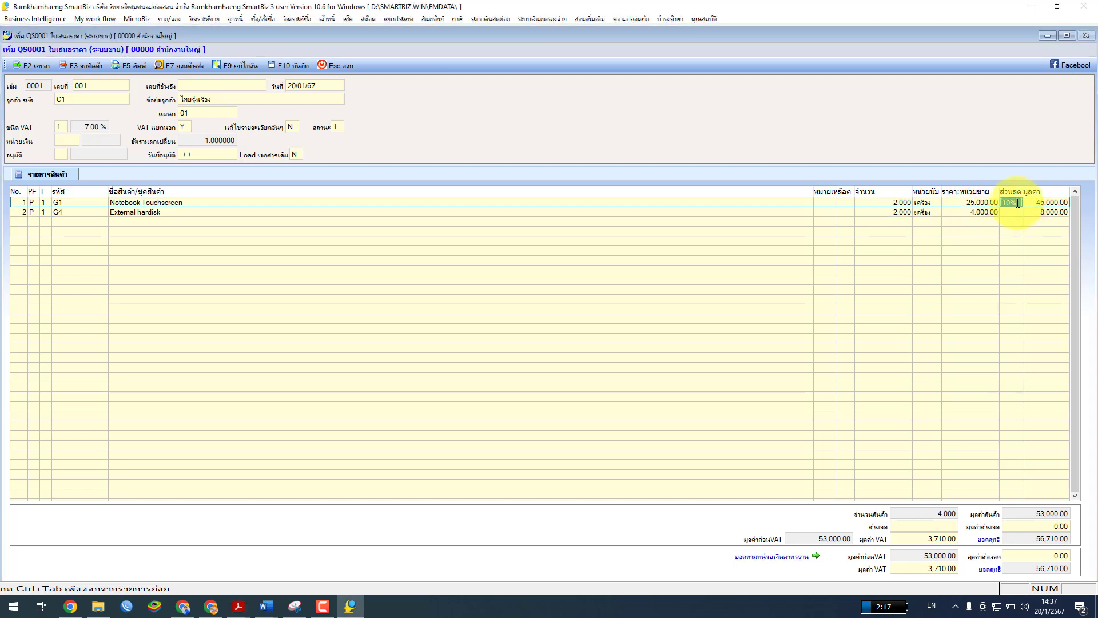
key(Return)
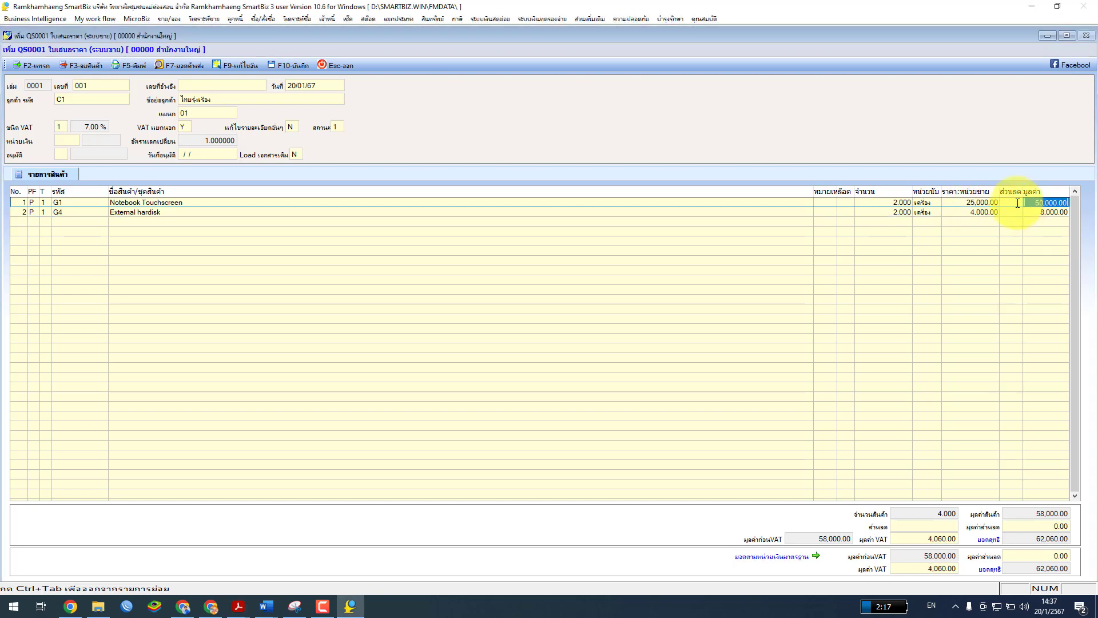
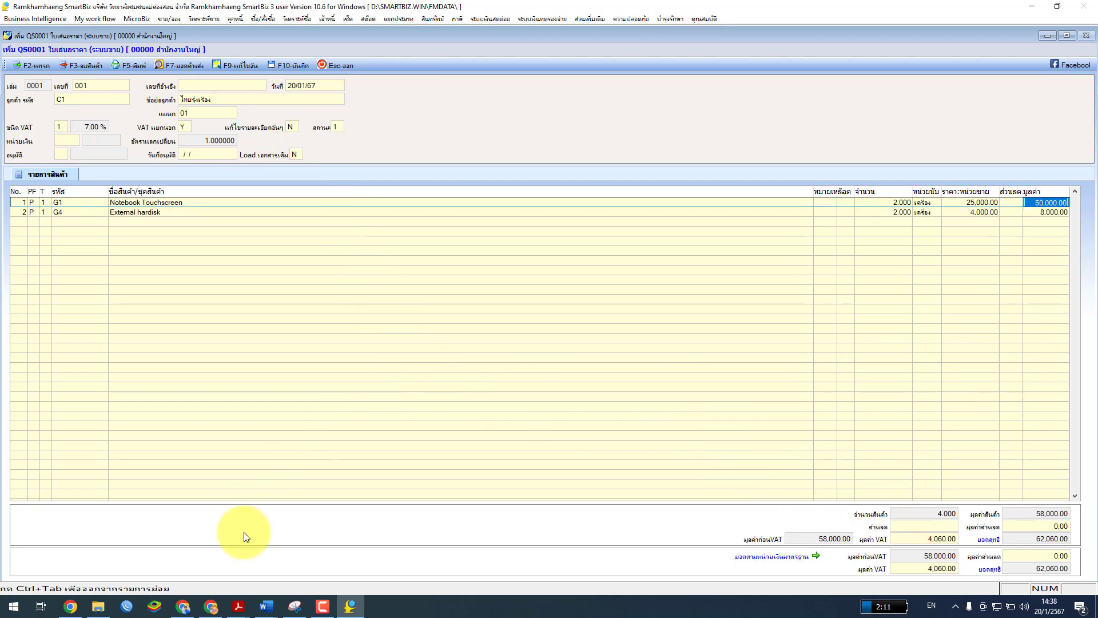
Save quotation QS0001 without printing it and discard the blank new quotation
click(304, 62)
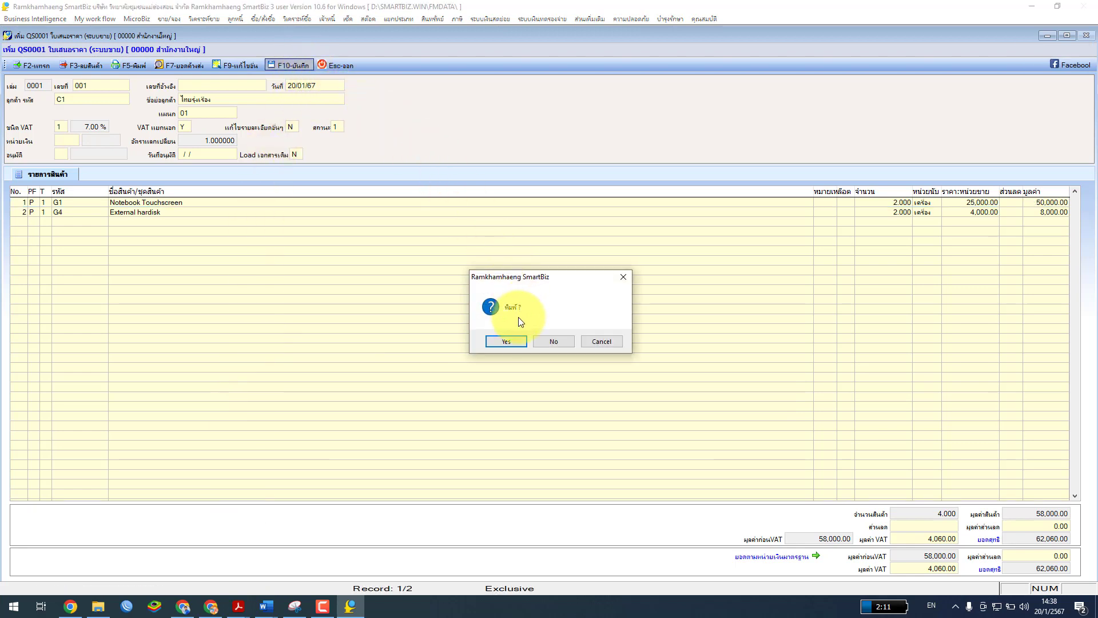
click(554, 342)
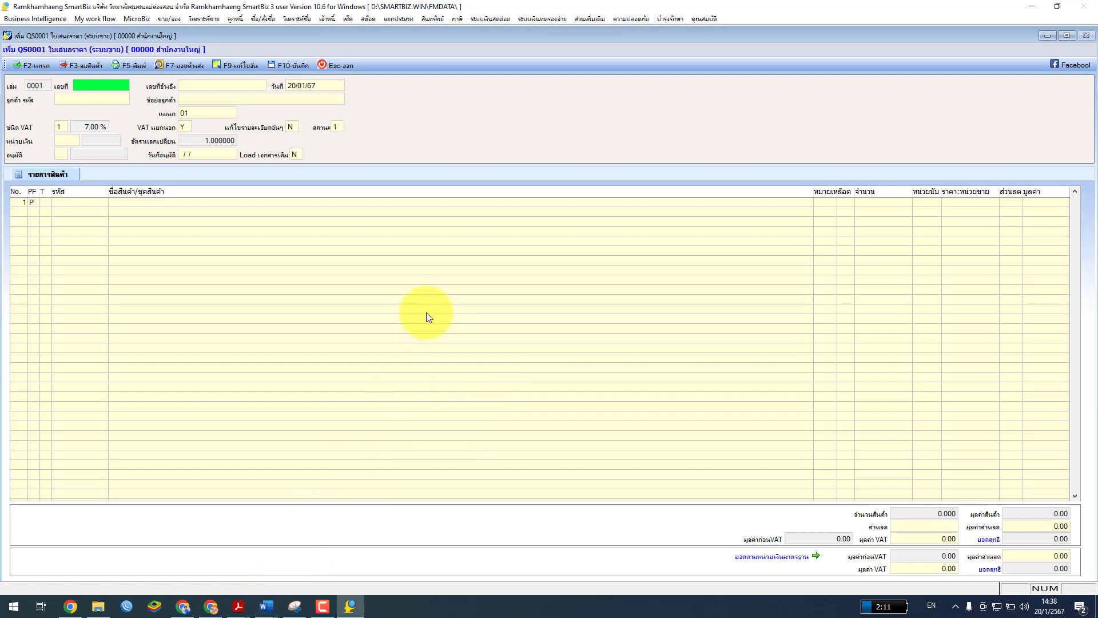
click(336, 65)
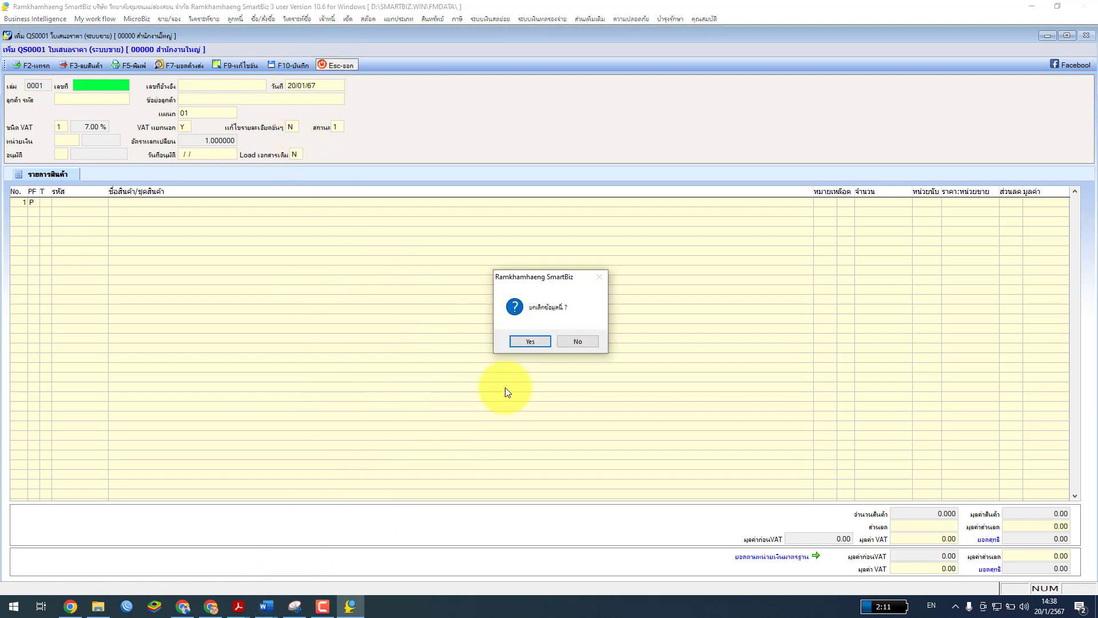
click(531, 342)
Switch to the ใบงาน หน่วยที่ 7-1 worksheet in Word
mouse_move(266, 606)
click(462, 555)
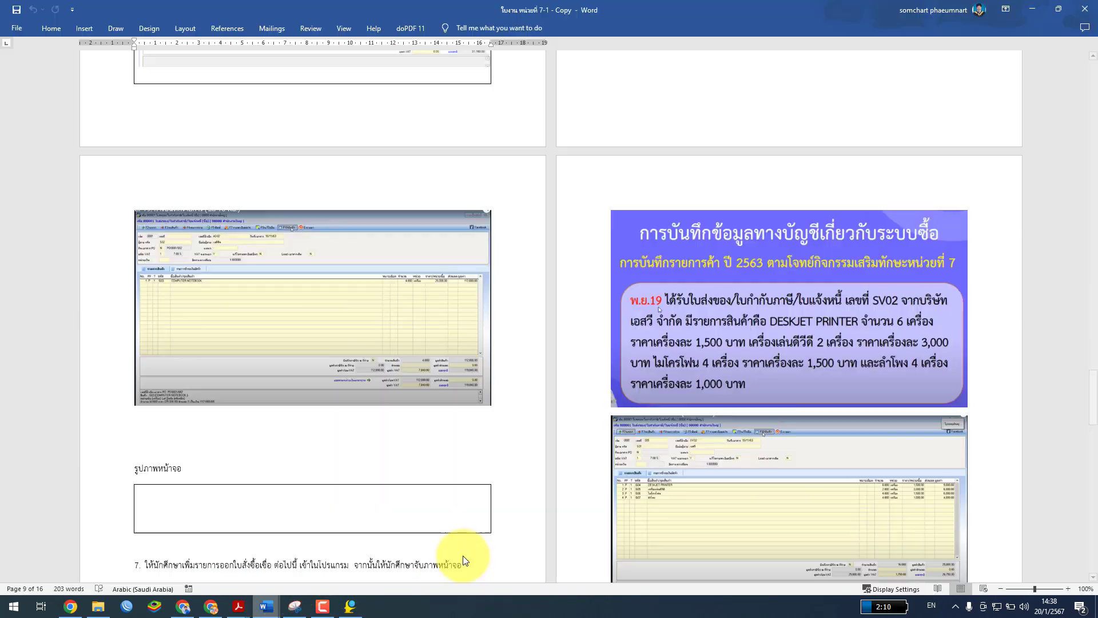
click(332, 551)
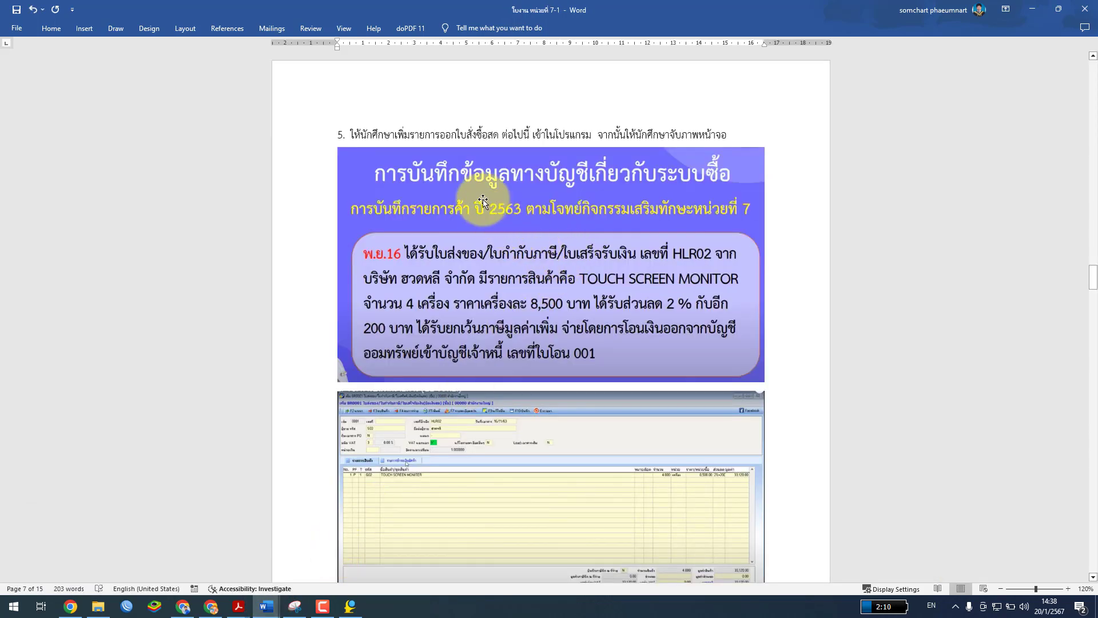
Look through the worksheet down to item 7's YouTube link box on page 11
scroll(573, 326, down, 10)
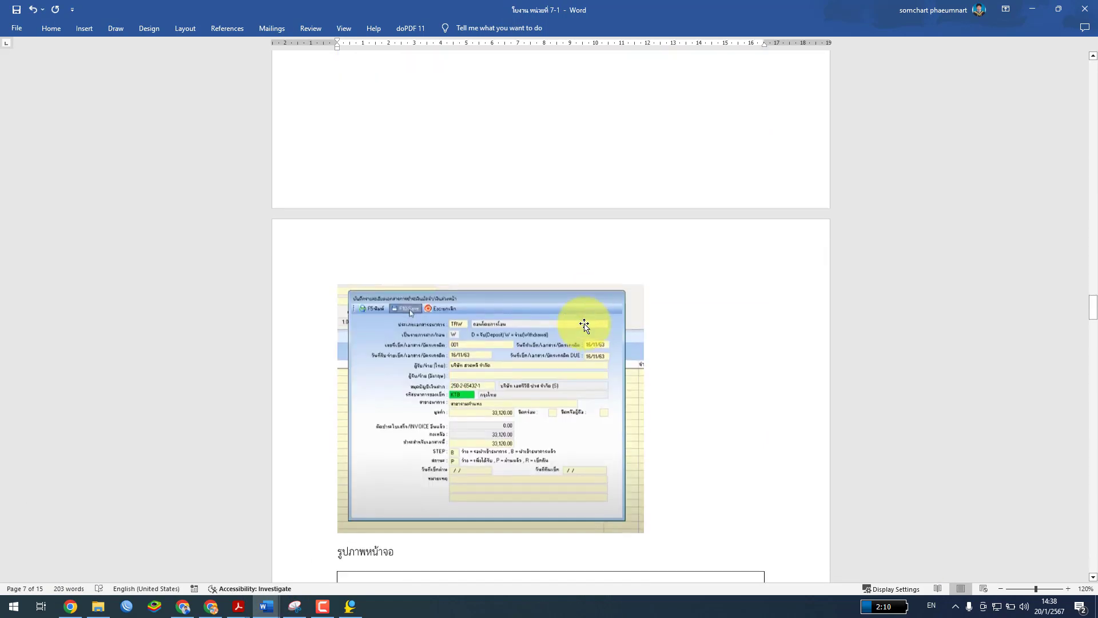
scroll(585, 325, down, 9)
scroll(585, 326, down, 9)
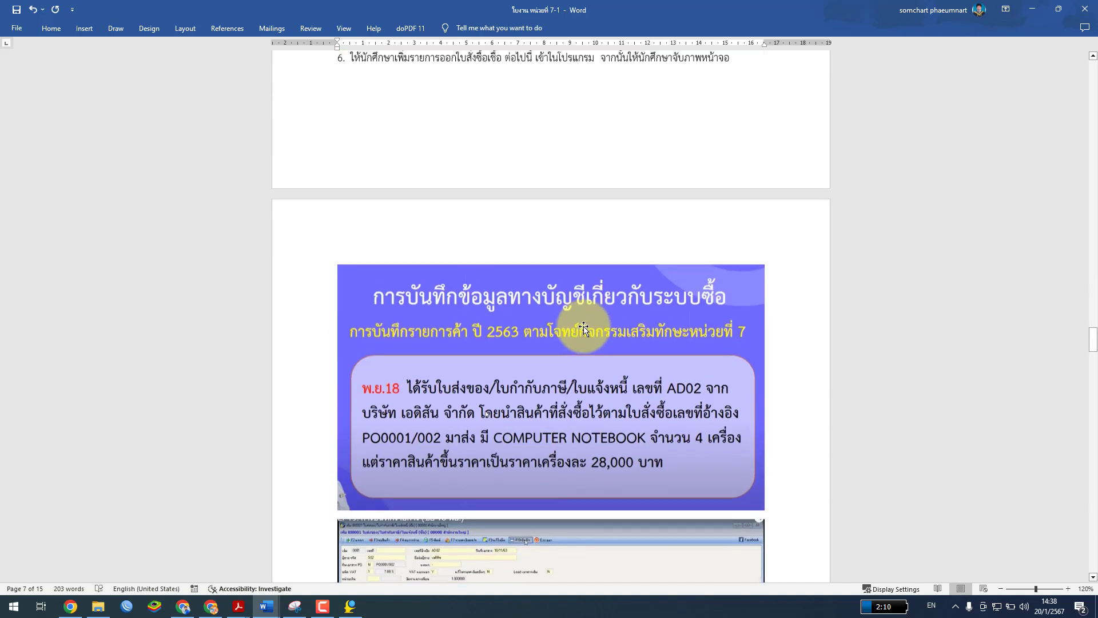
scroll(583, 328, down, 10)
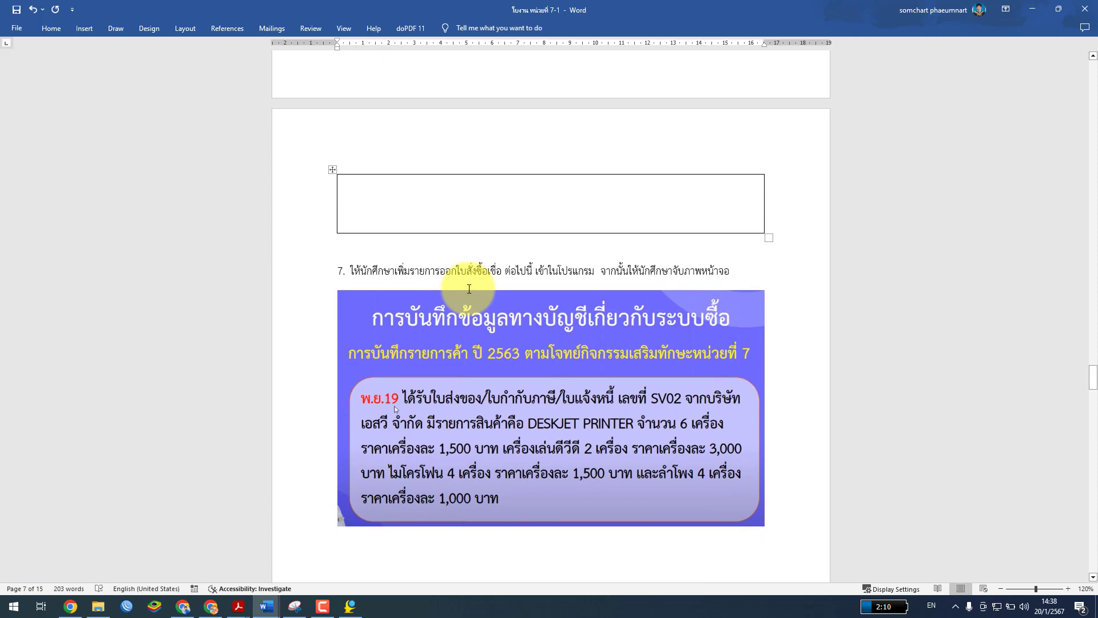
scroll(470, 289, down, 12)
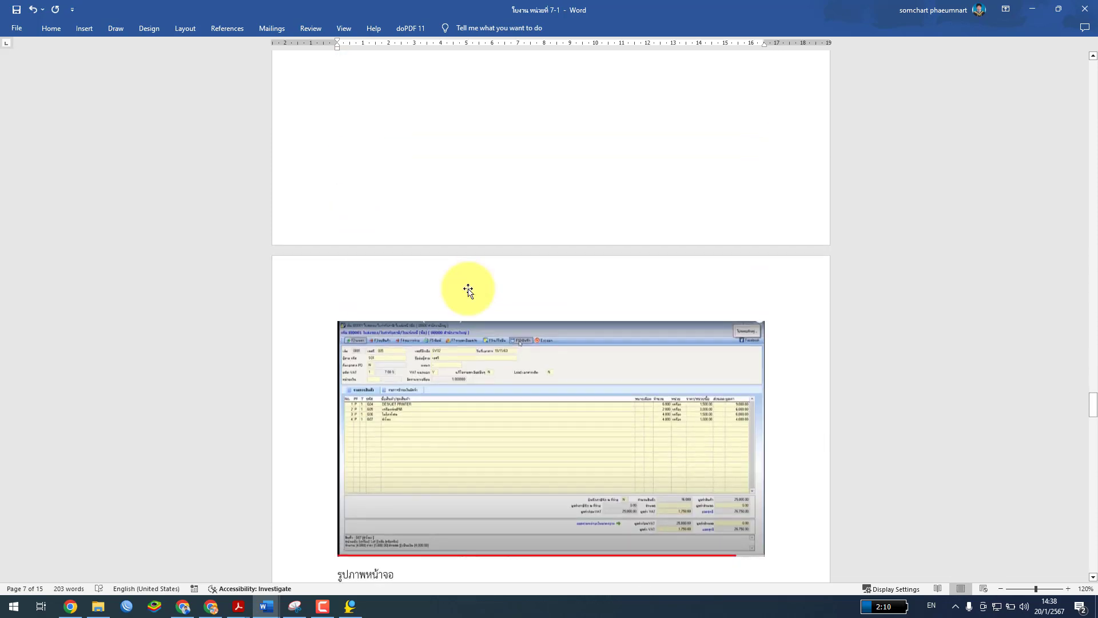
scroll(469, 289, down, 5)
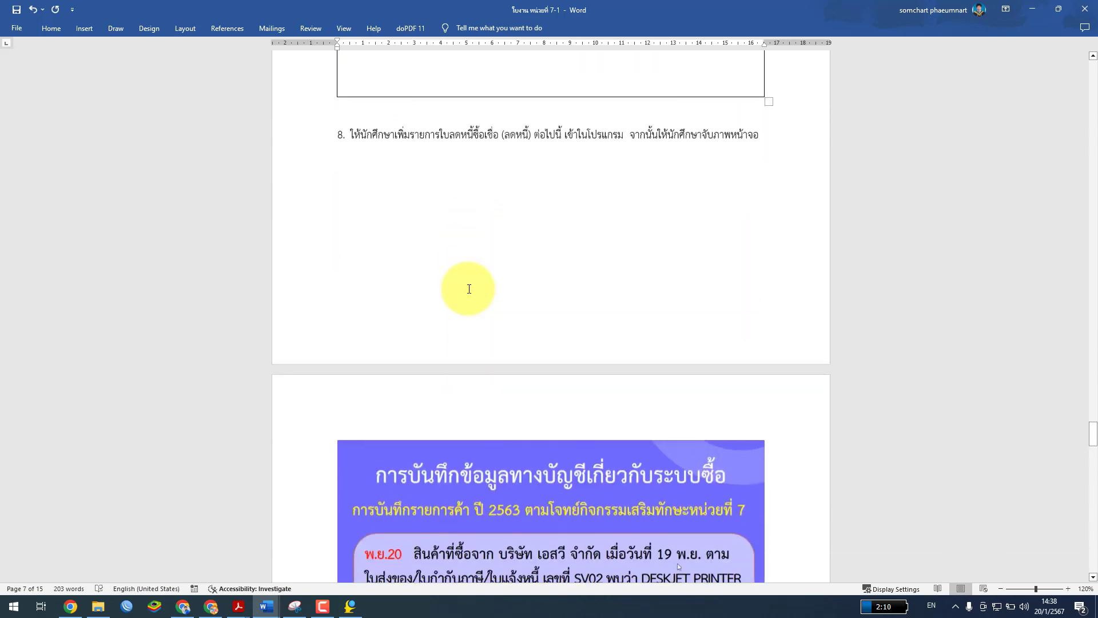
click(344, 132)
scroll(488, 360, down, 12)
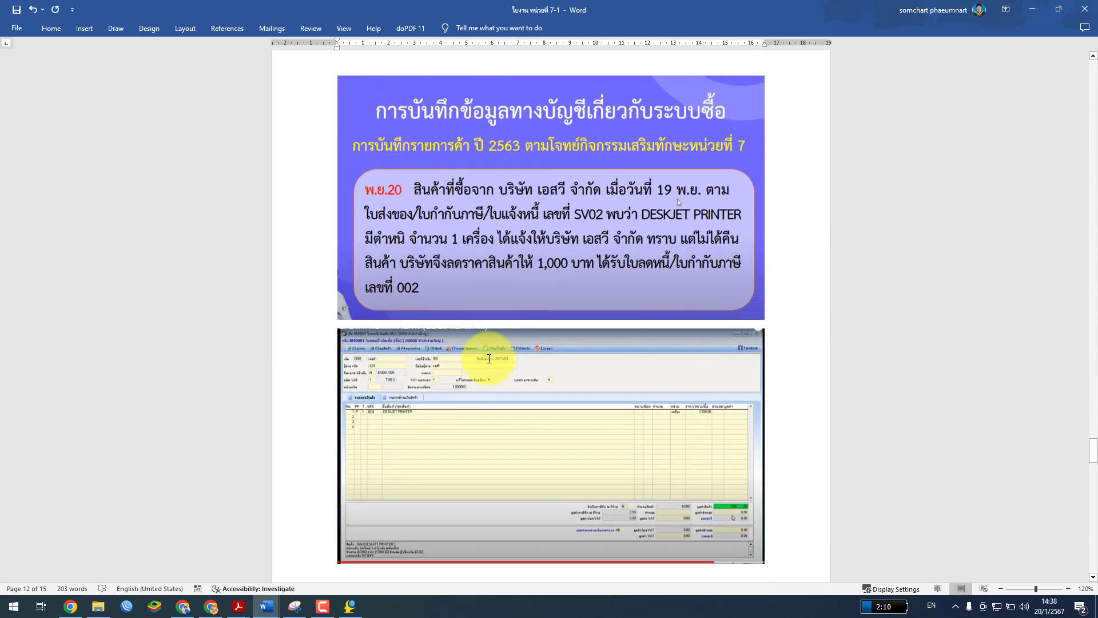
scroll(488, 360, down, 15)
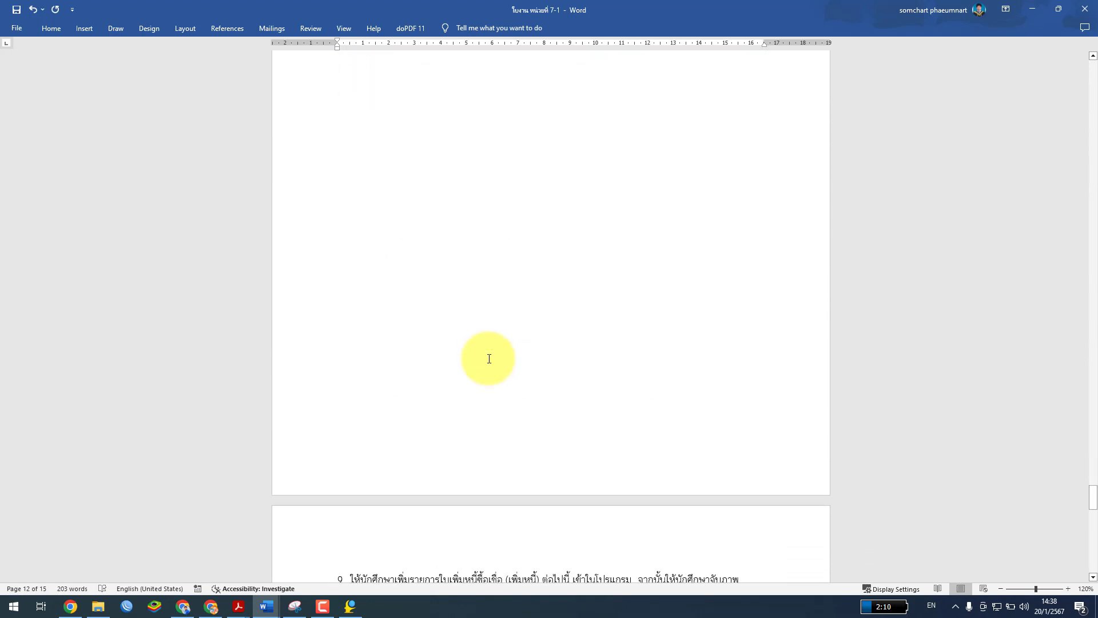
scroll(489, 358, down, 10)
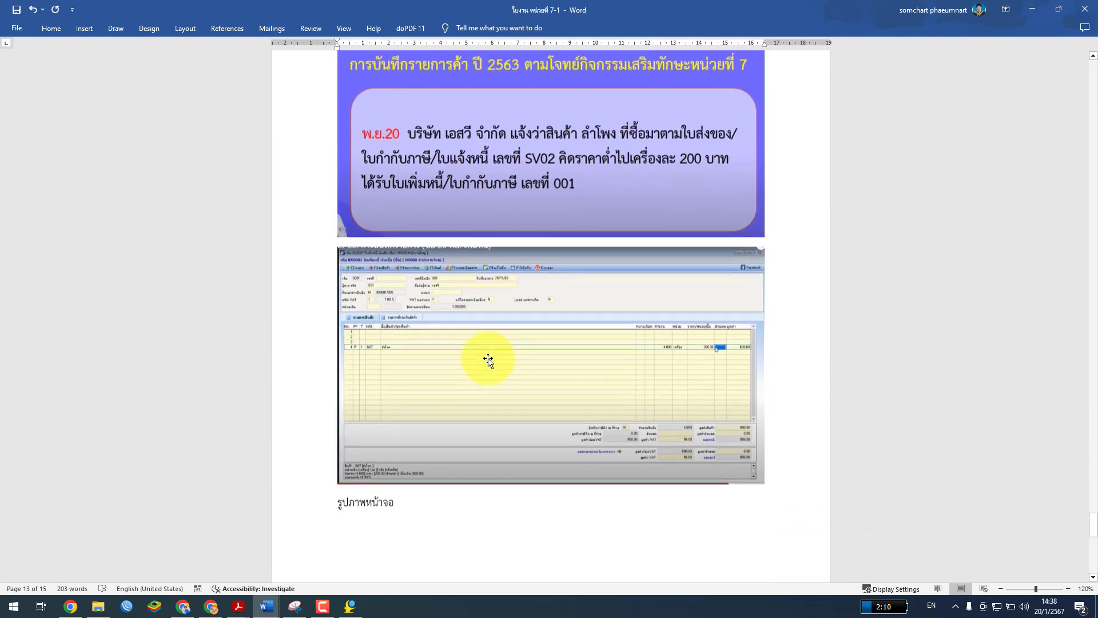
scroll(489, 359, down, 15)
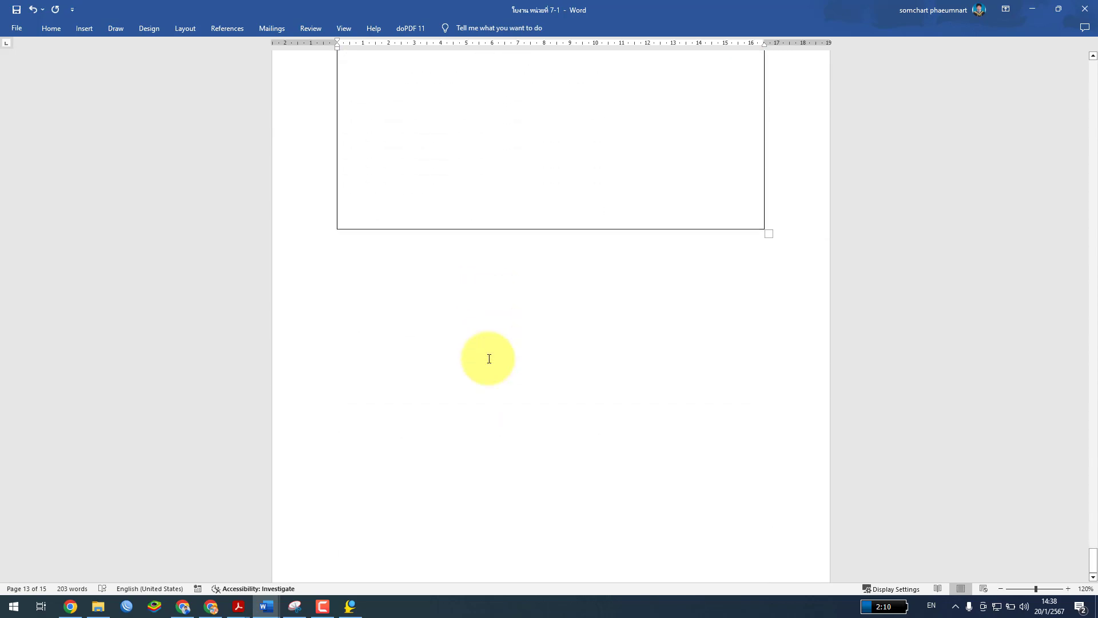
scroll(489, 359, up, 4)
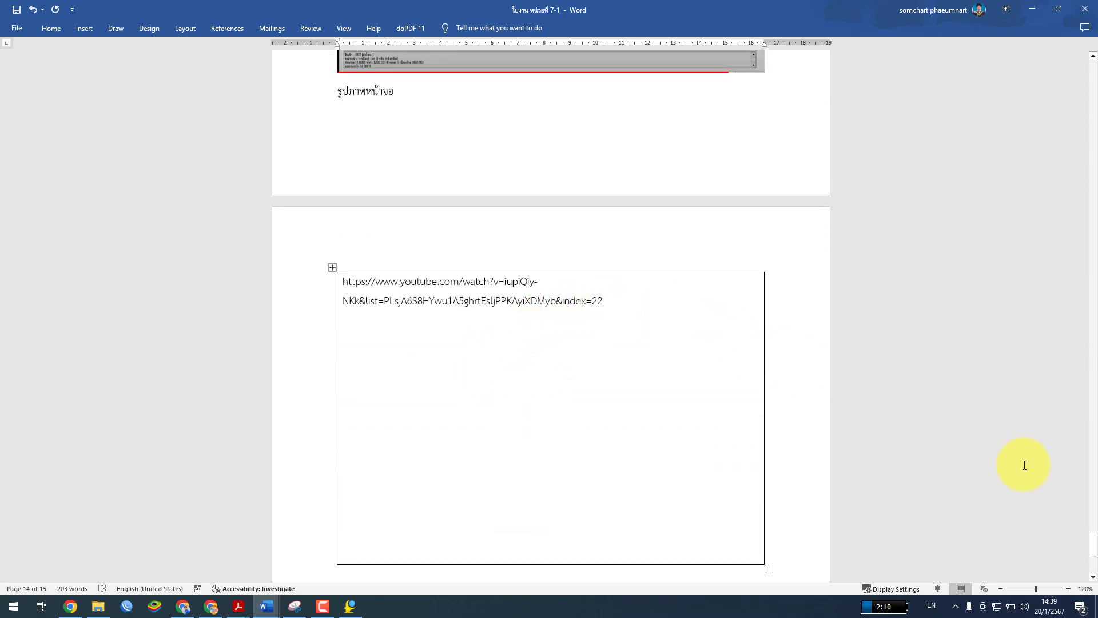
scroll(1034, 495, up, 6)
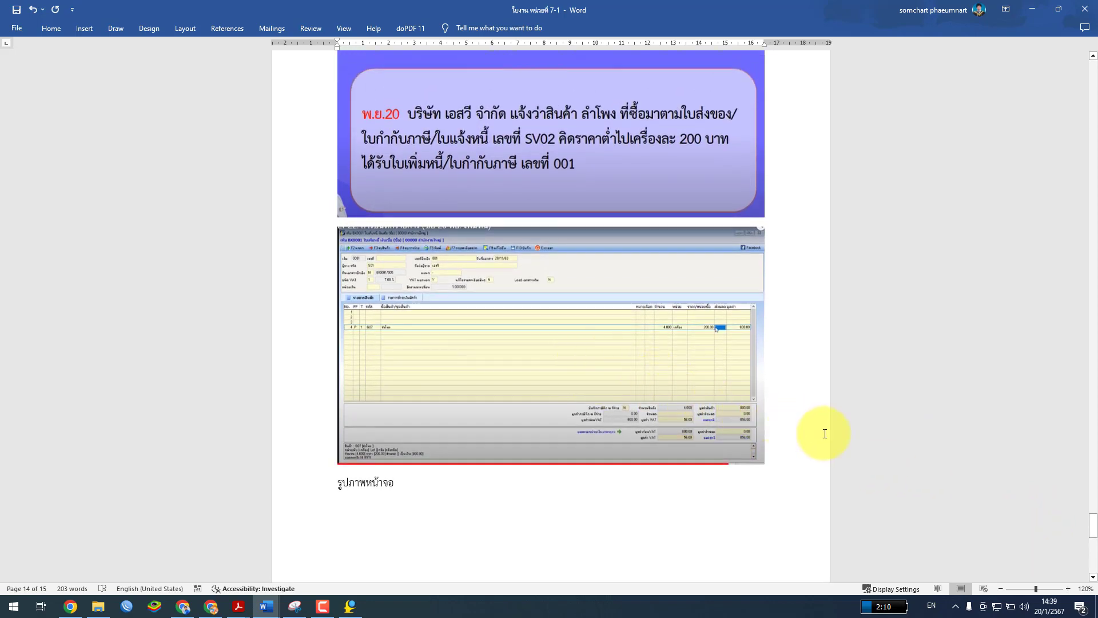
scroll(826, 436, up, 8)
drag(1094, 508, 1094, 67)
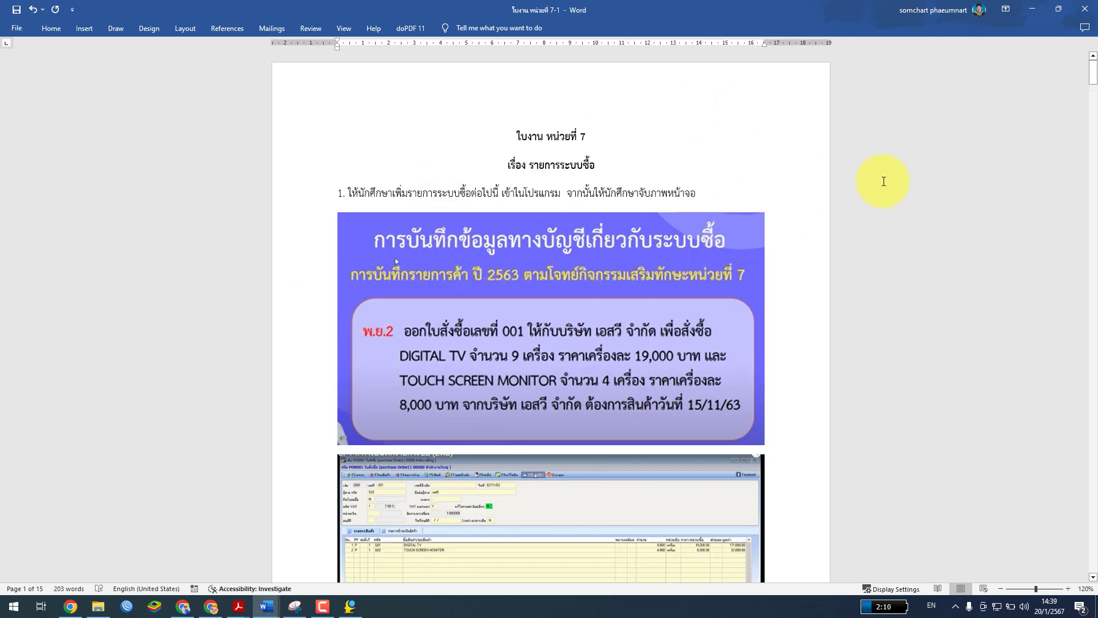
drag(1093, 78, 1040, 420)
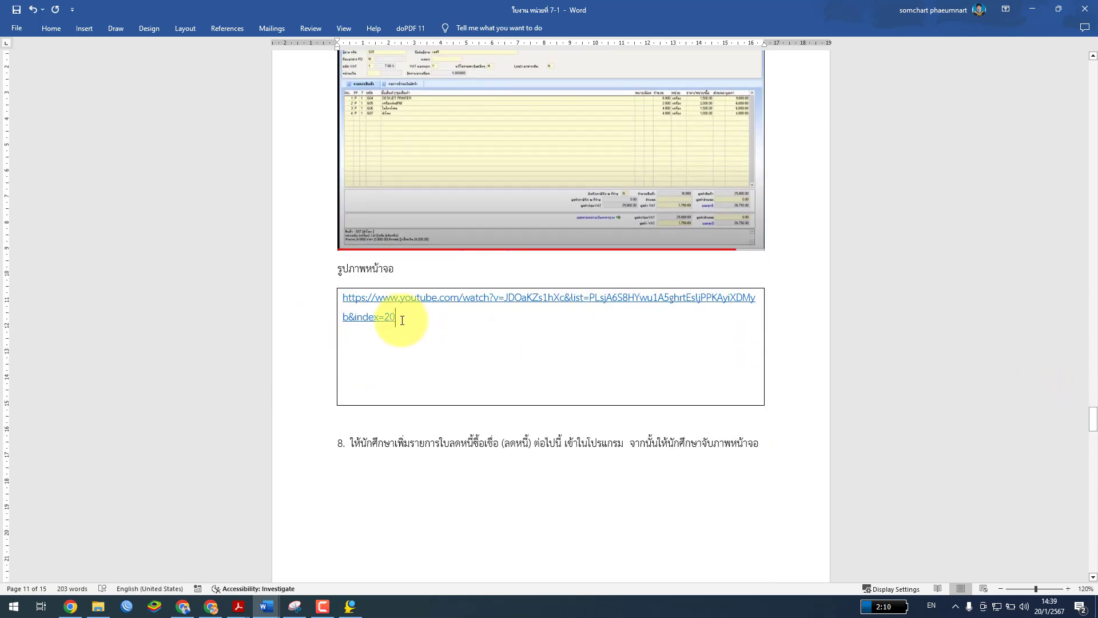
Select item 7's YouTube link, leaving its formatting unchanged
drag(435, 316, 341, 301)
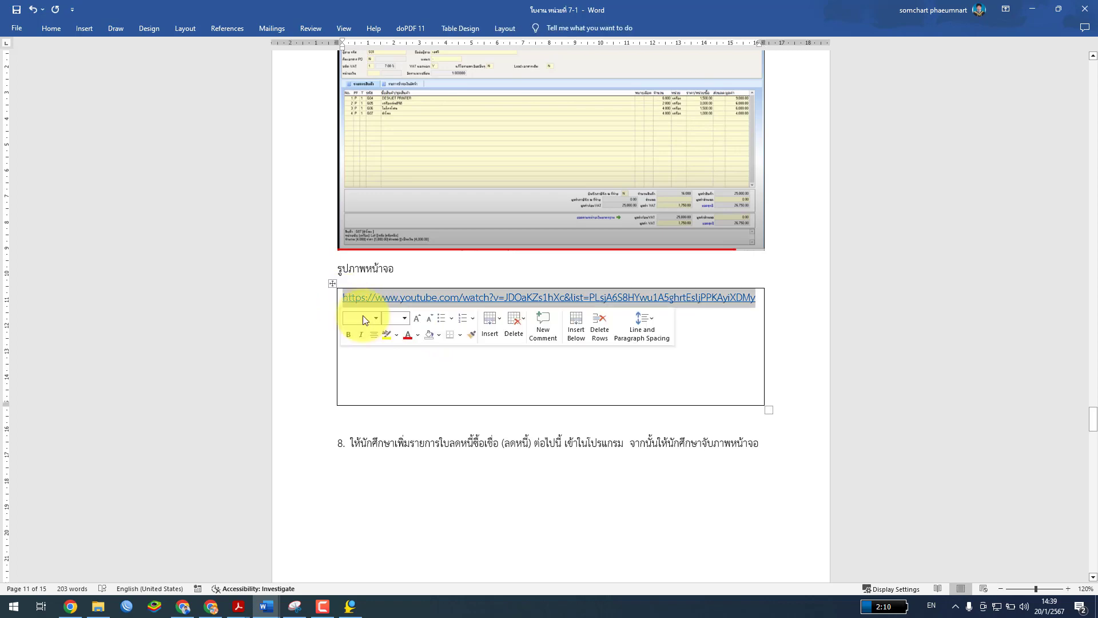
click(429, 334)
key(Escape)
click(489, 338)
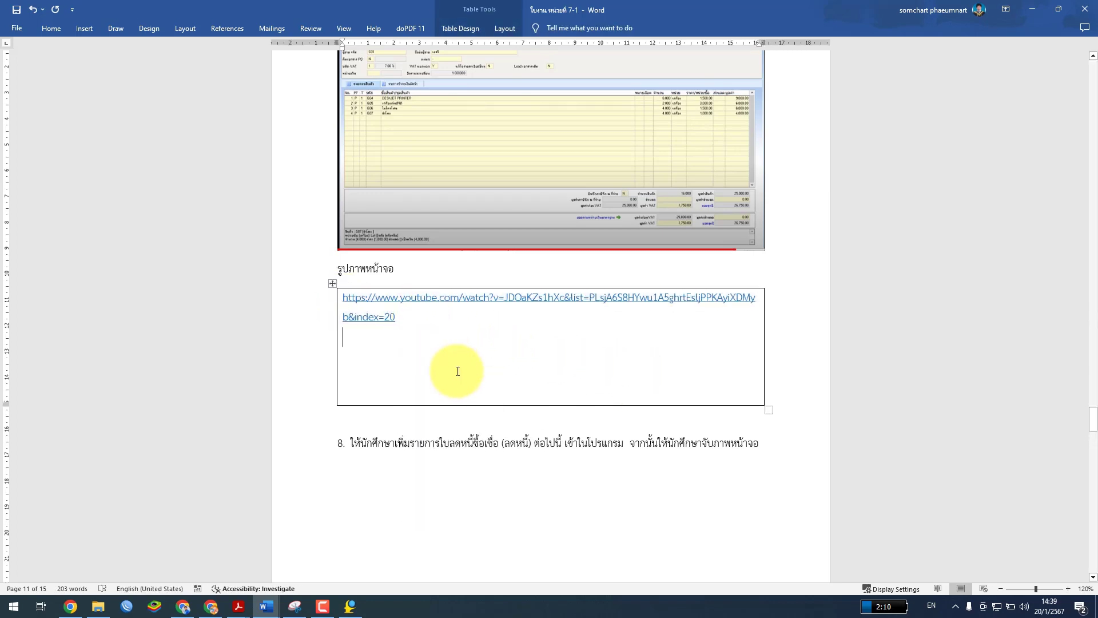
Turn the index=21 and index=22 addresses into live hyperlinks
scroll(466, 380, down, 10)
scroll(466, 386, down, 8)
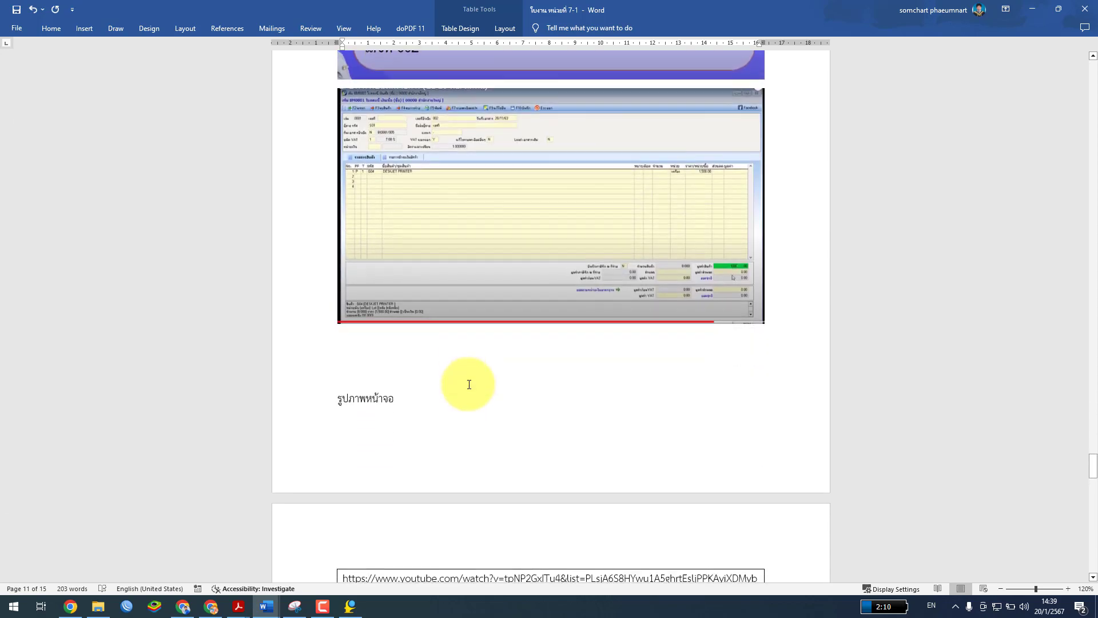
click(401, 307)
key(Return)
key(Return)
key(Return)
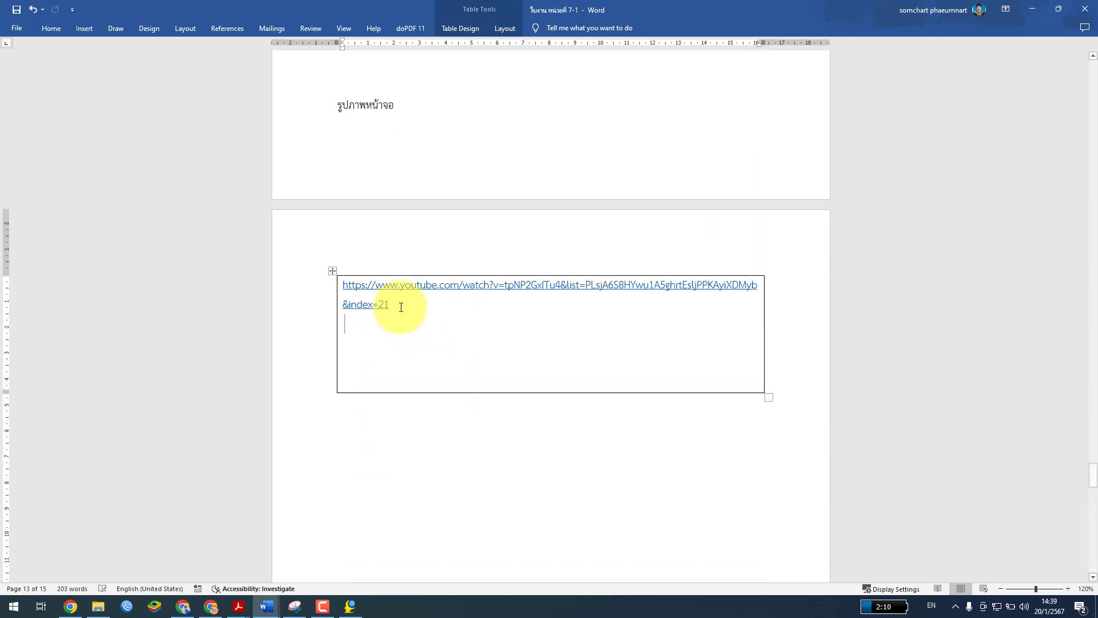
scroll(411, 318, down, 20)
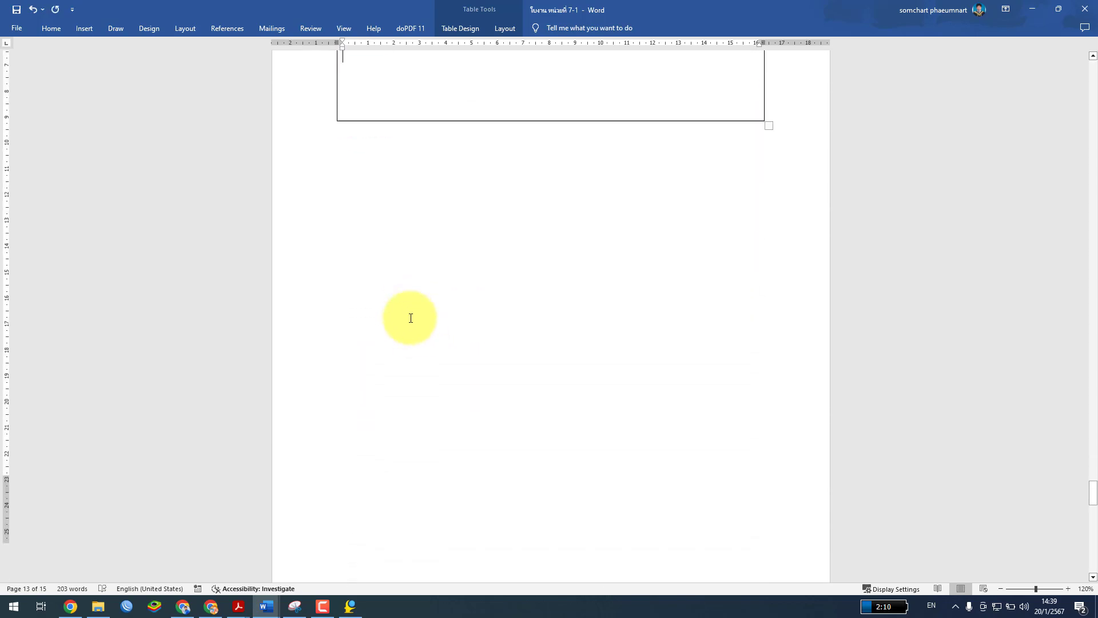
scroll(436, 353, down, 5)
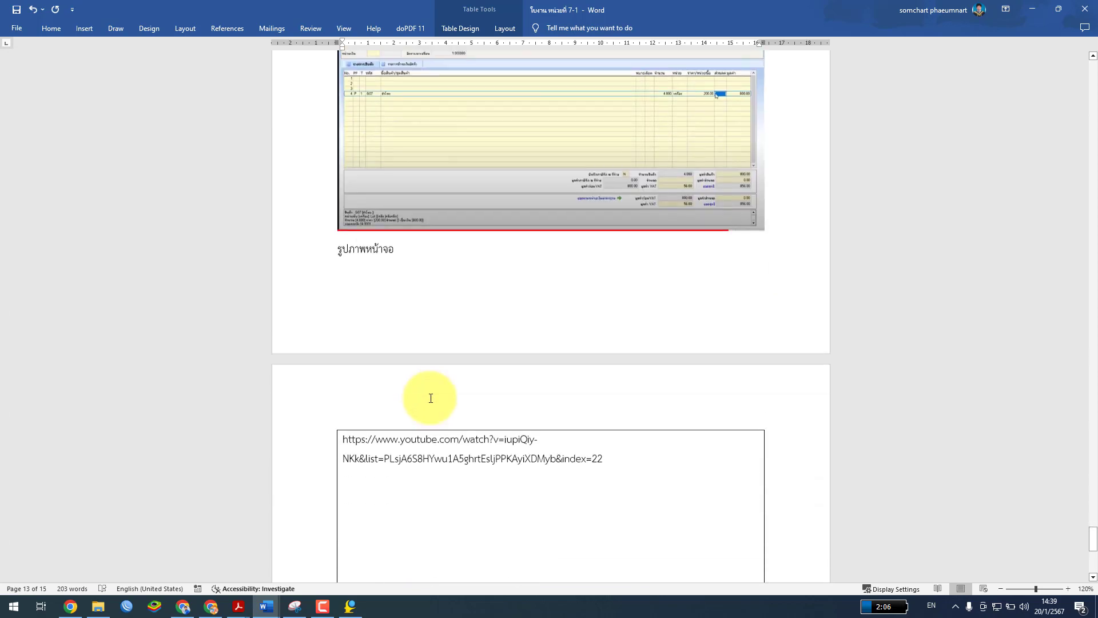
click(626, 300)
key(Return)
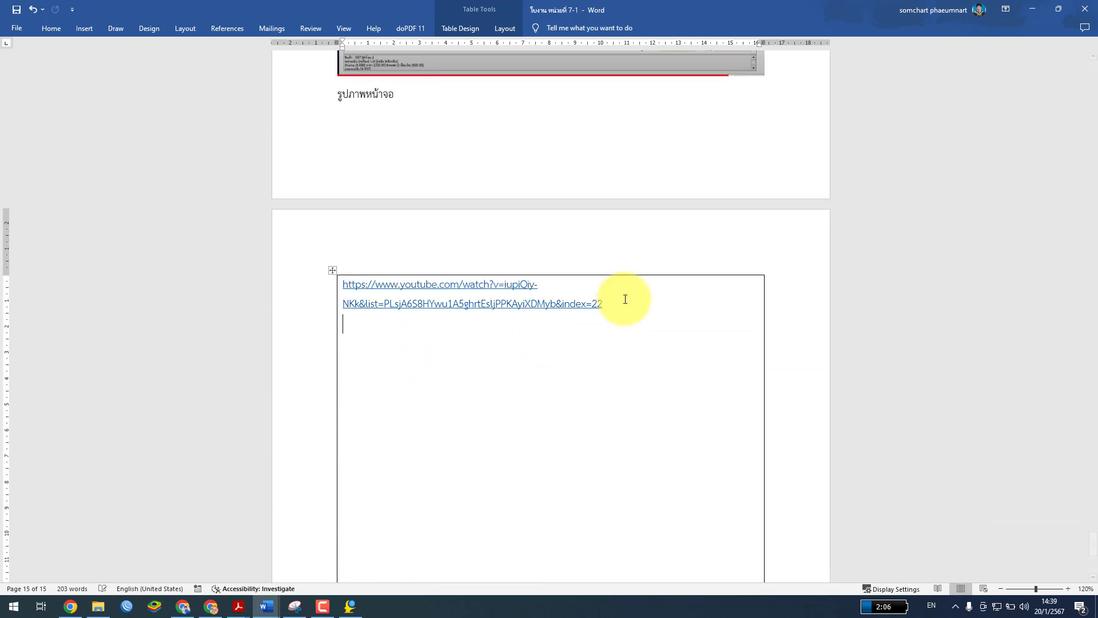
Bring the Google Classroom class page to the front
scroll(625, 400, down, 9)
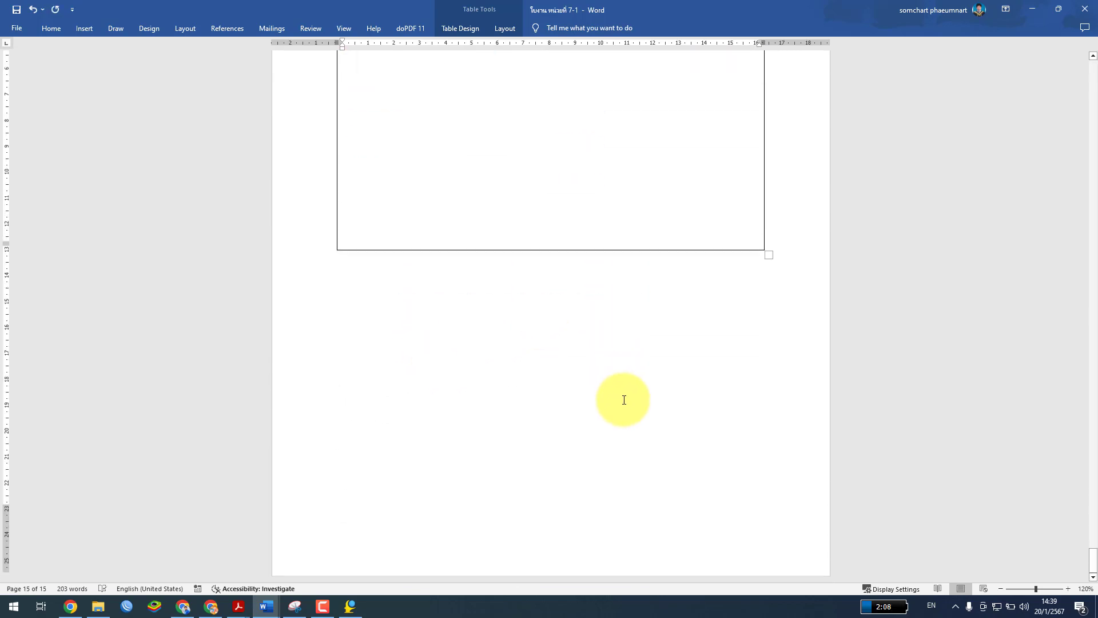
scroll(626, 400, up, 10)
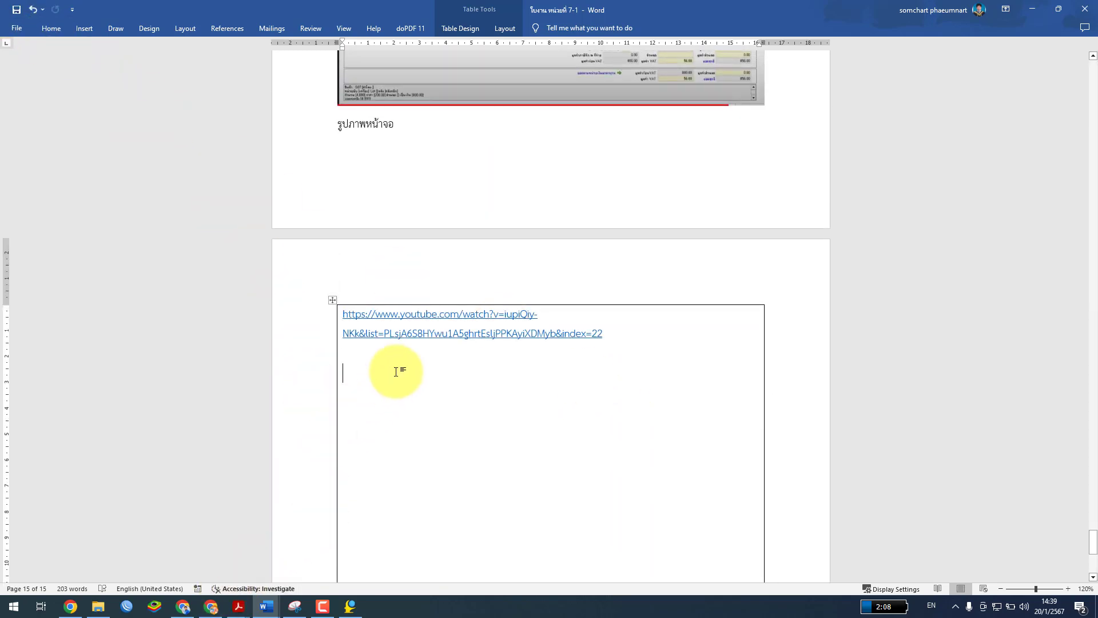
click(211, 606)
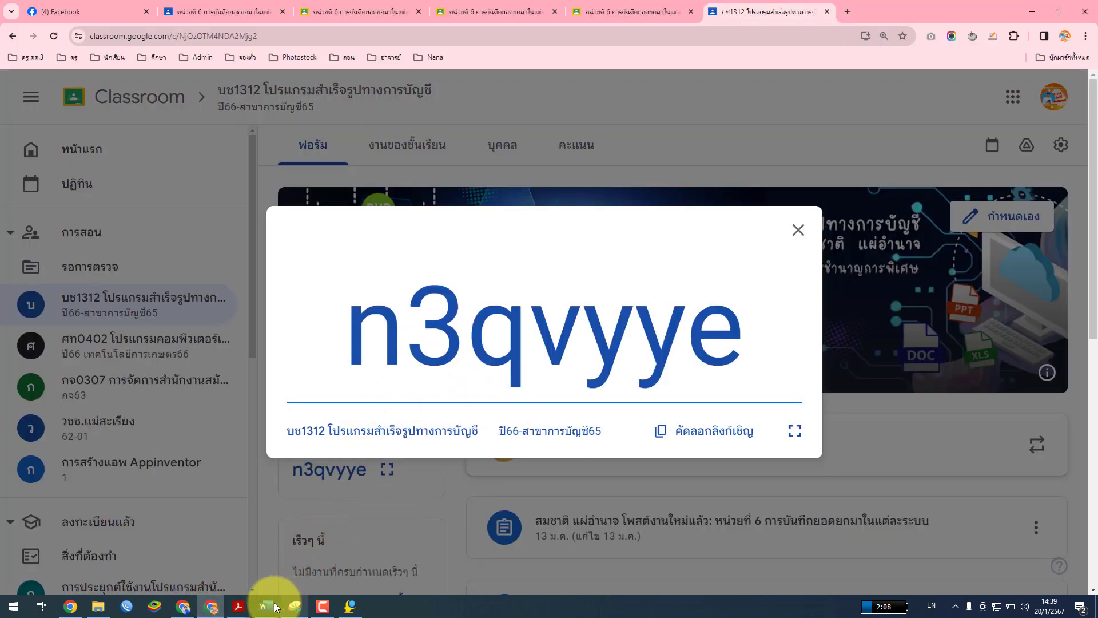
Bring up หน่วยที่ 7.pdf in Acrobat, centred and maximized
mouse_move(239, 605)
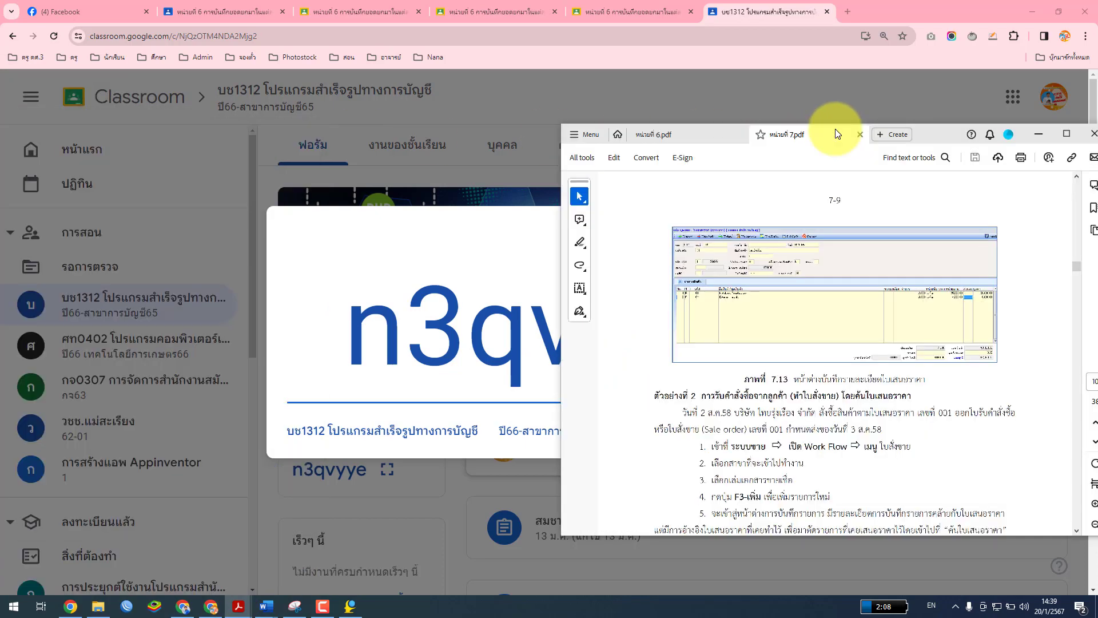
drag(834, 130, 578, 101)
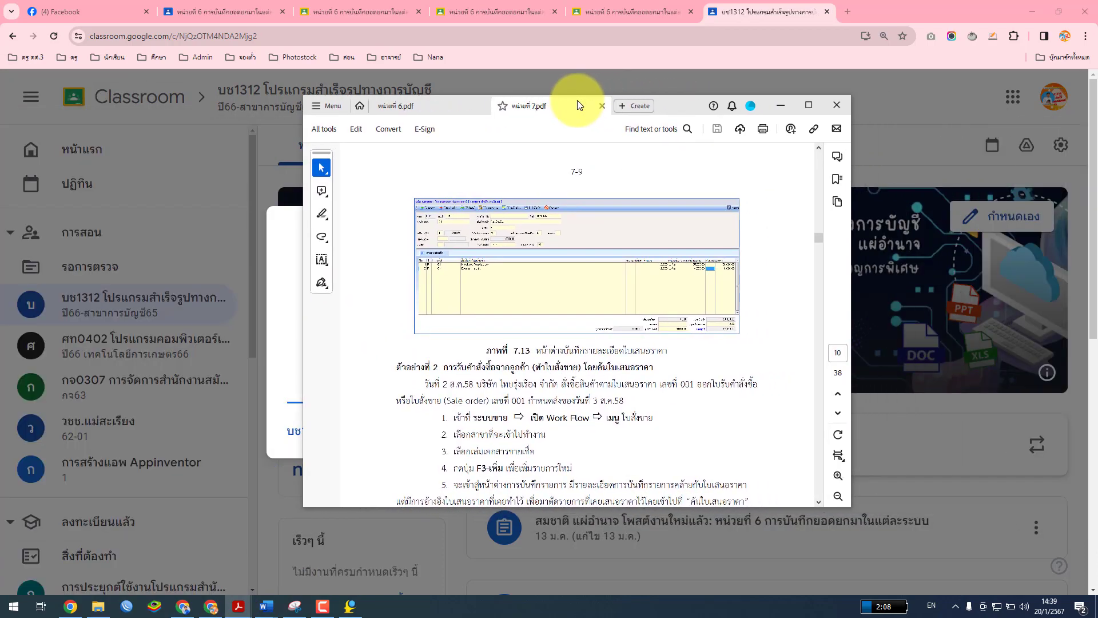
click(816, 104)
Read through Example 2's sale-order steps in the Unit 7 PDF
scroll(418, 297, down, 3)
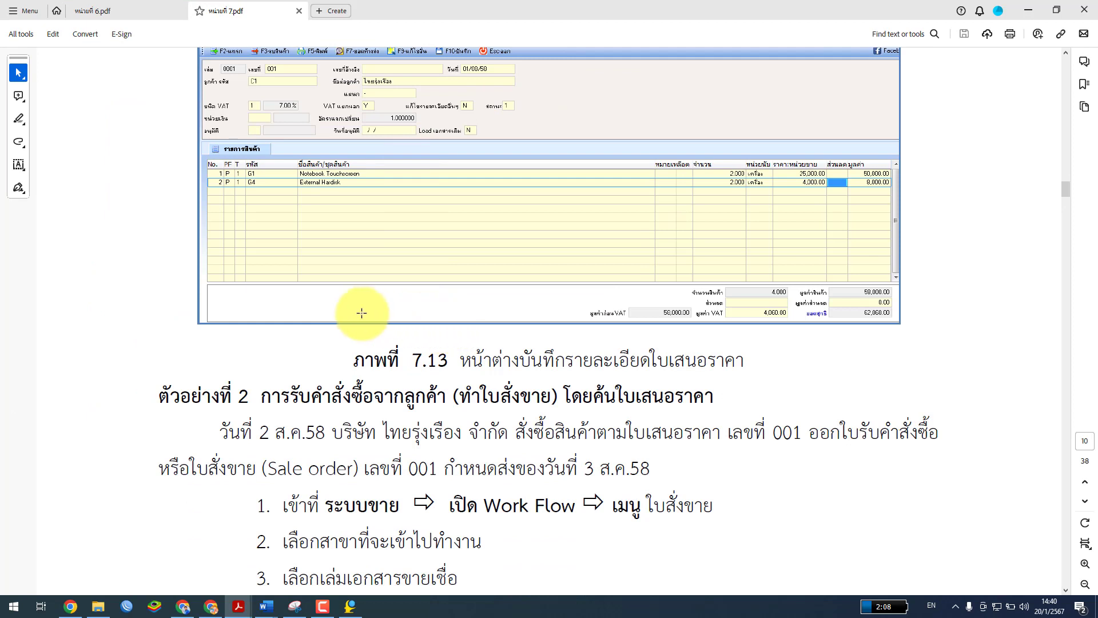
scroll(400, 322, up, 2)
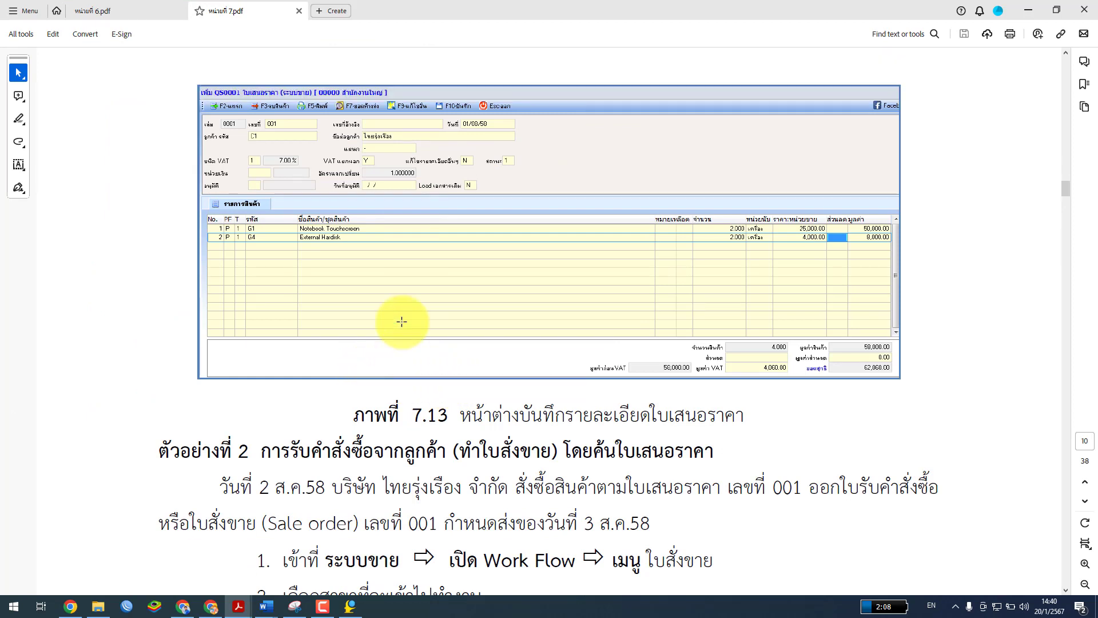
scroll(402, 321, down, 7)
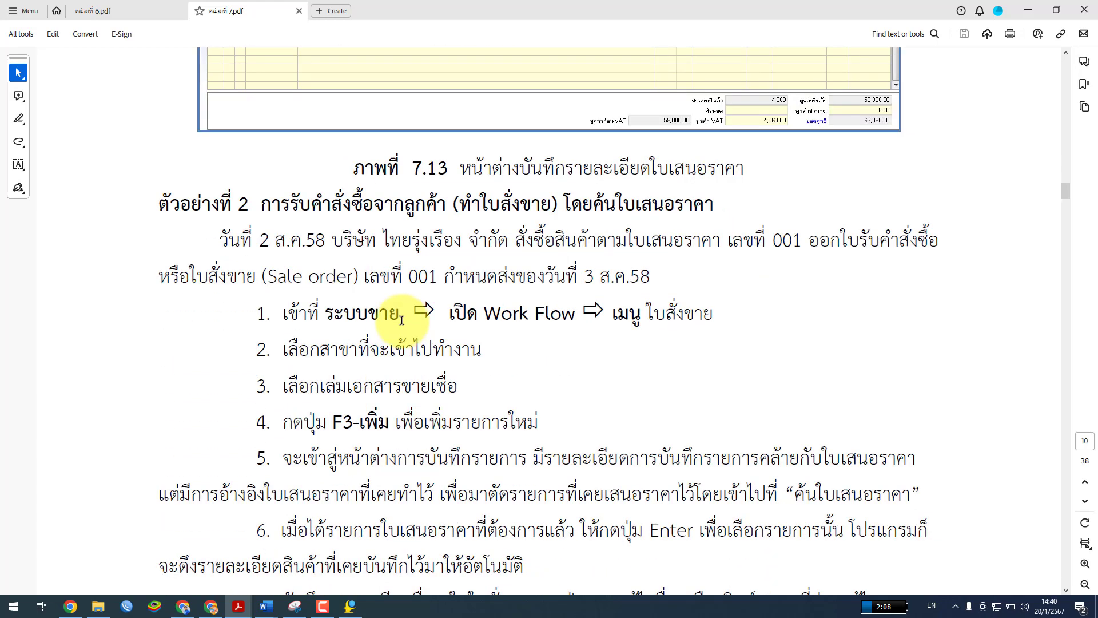
scroll(399, 319, down, 1)
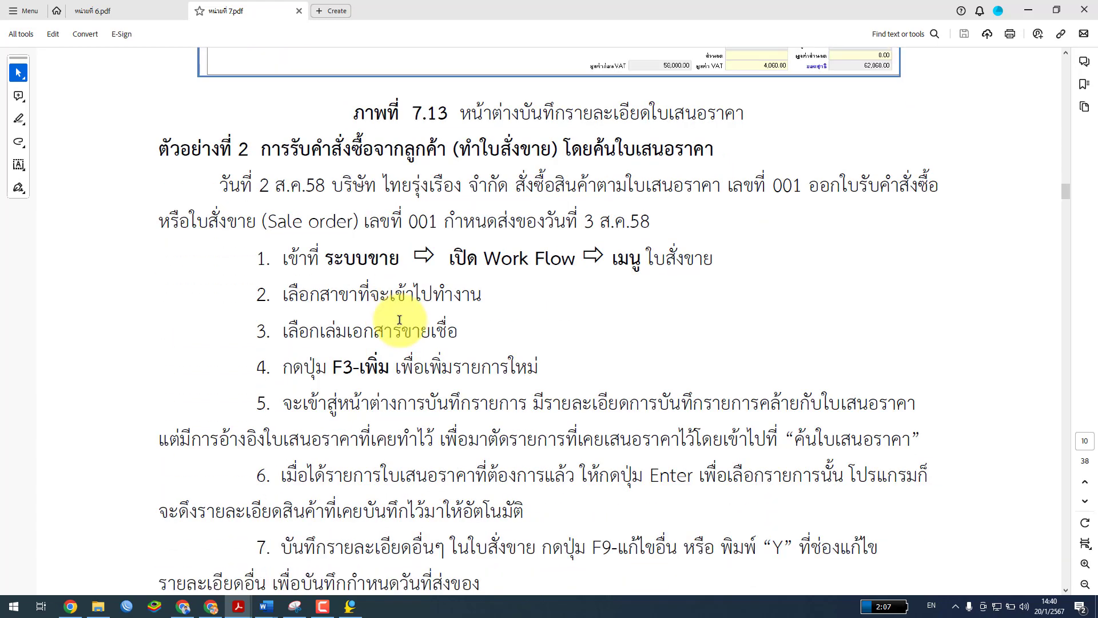
scroll(400, 320, up, 1)
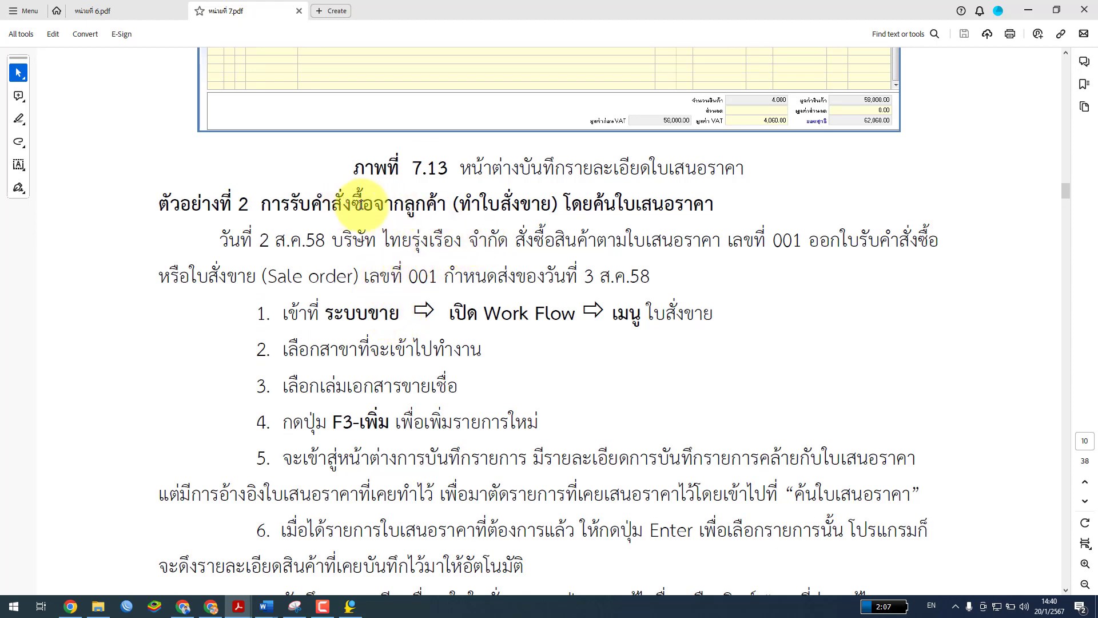
scroll(429, 210, down, 3)
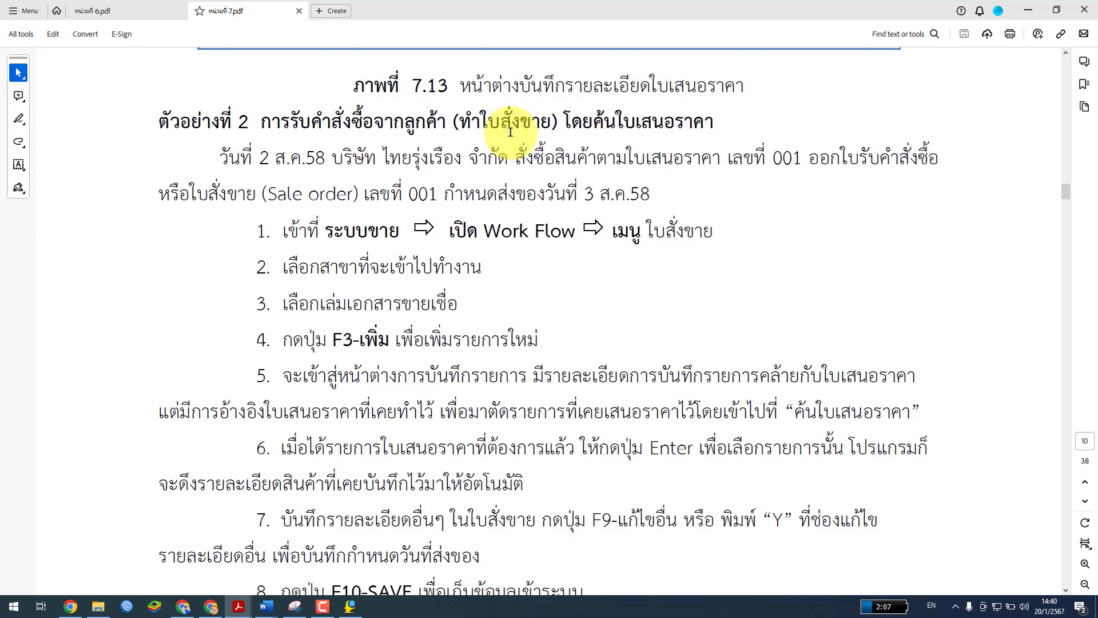
scroll(493, 320, down, 10)
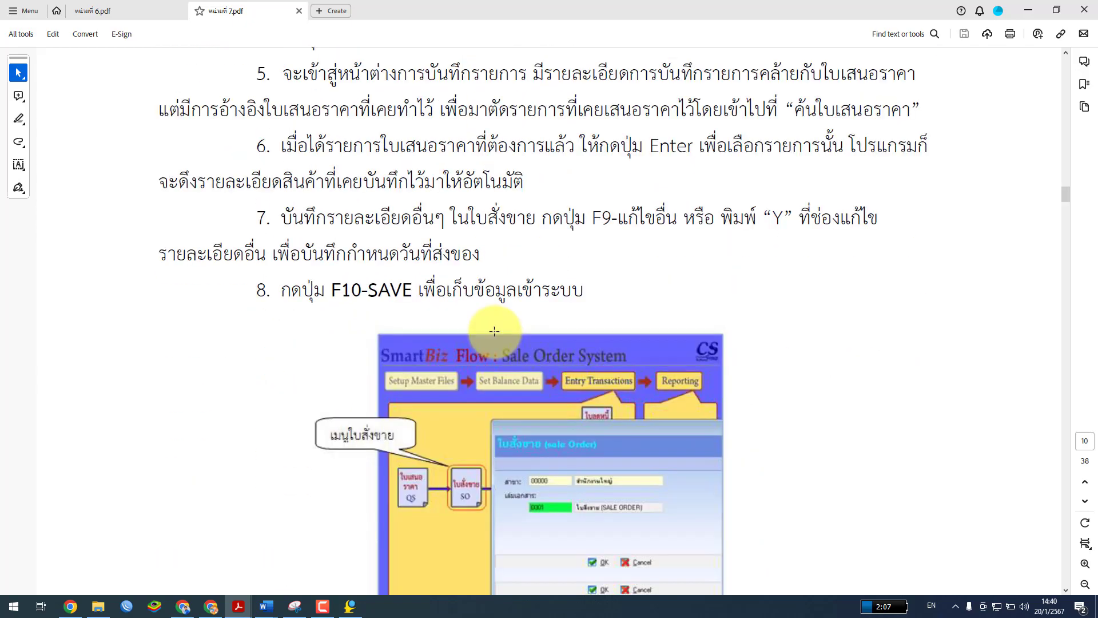
scroll(497, 336, down, 10)
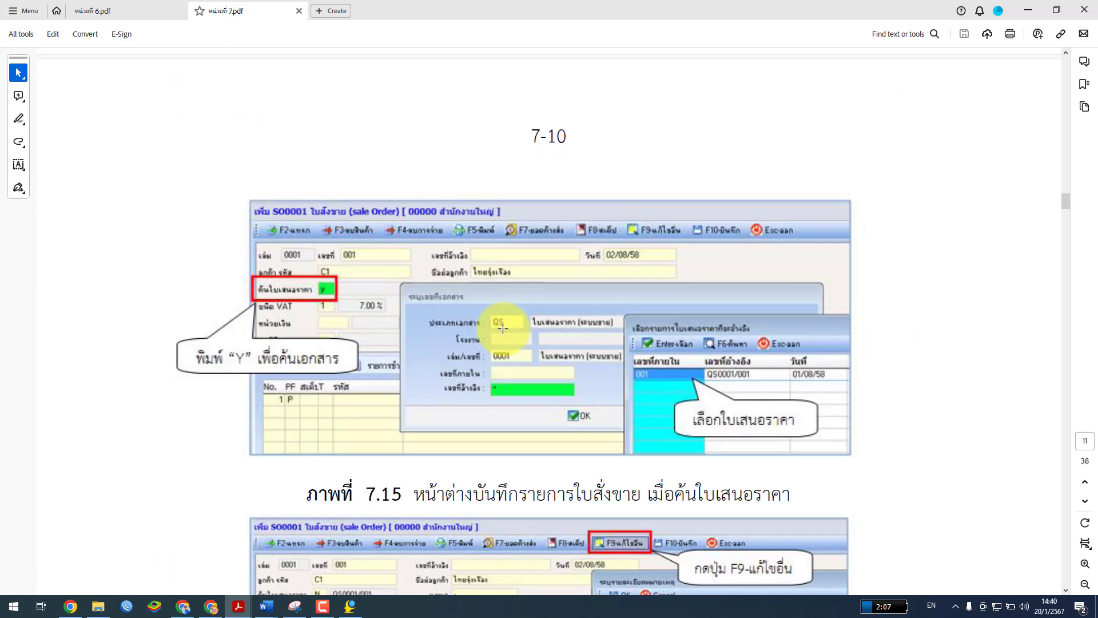
scroll(502, 328, down, 6)
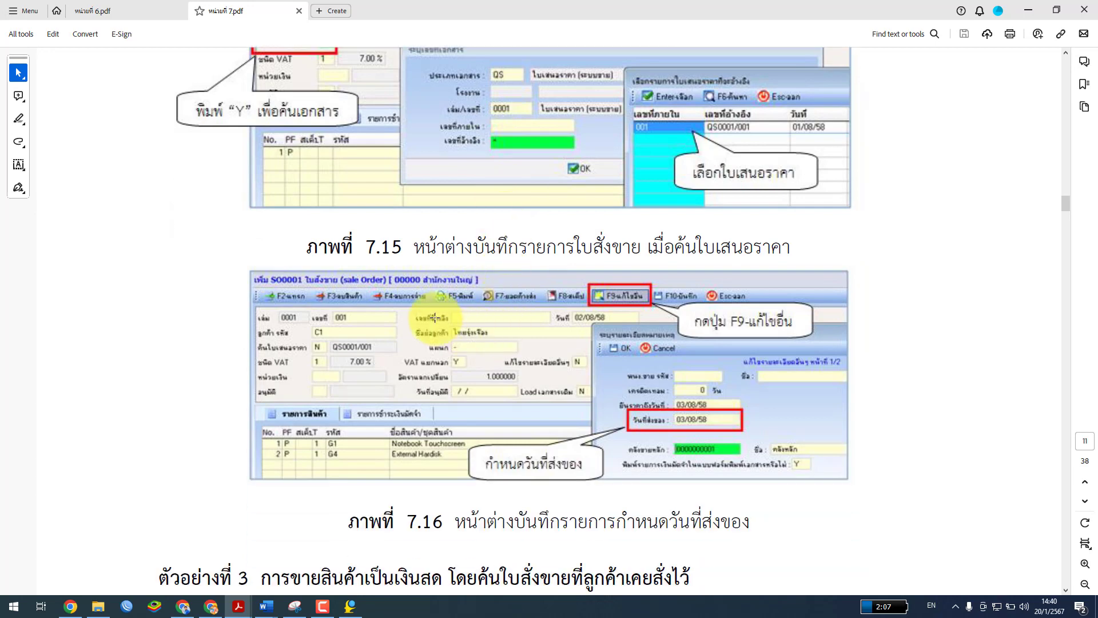
scroll(352, 208, up, 3)
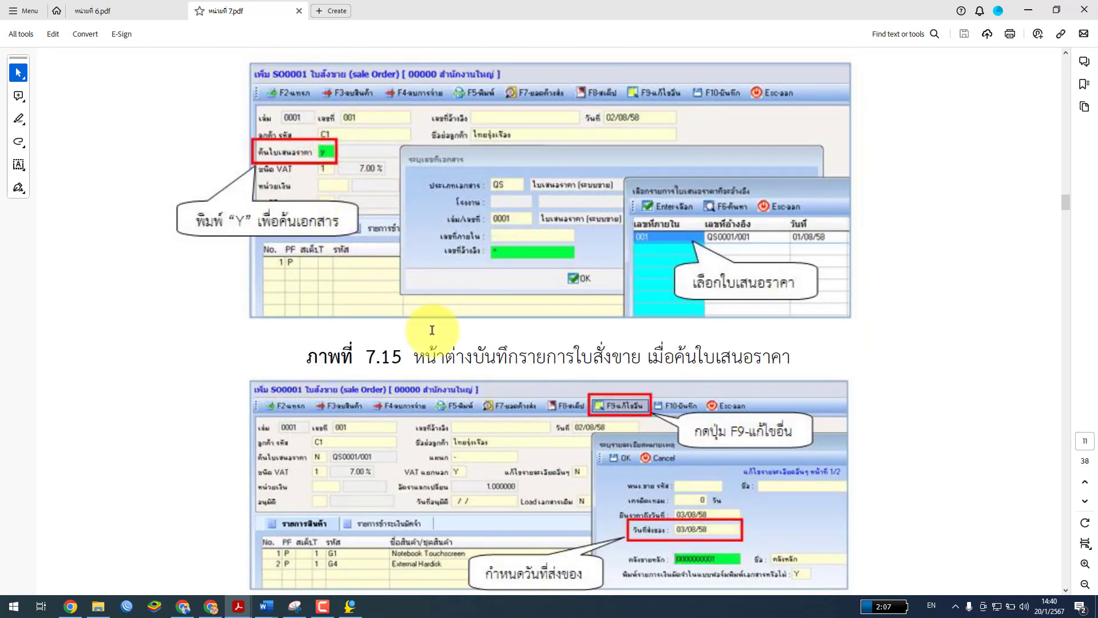
scroll(432, 330, down, 1)
scroll(430, 335, up, 10)
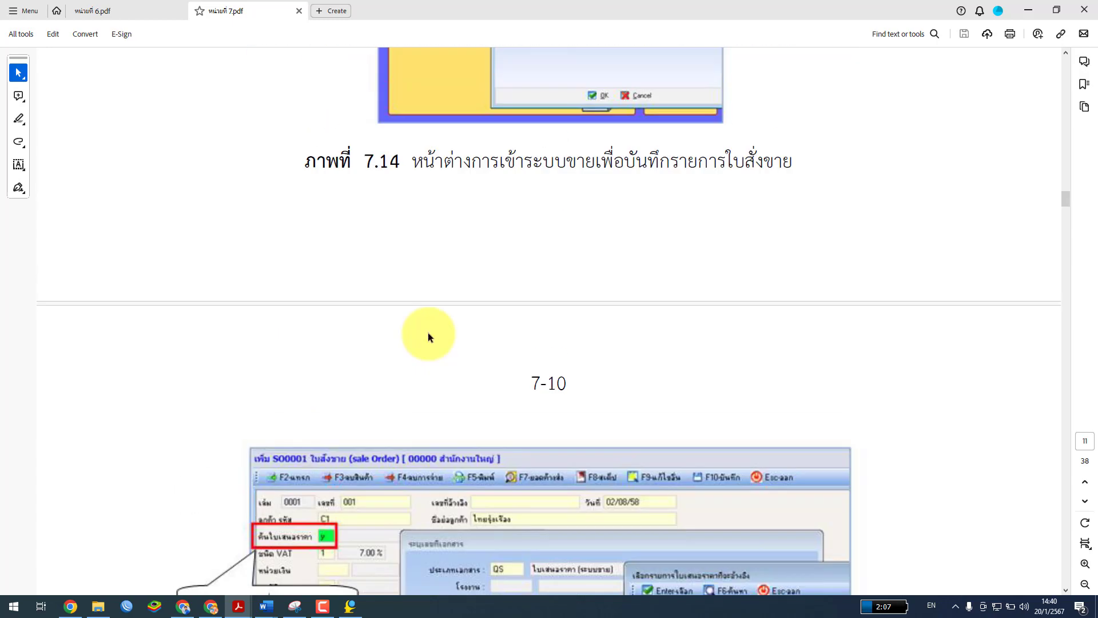
Return to SmartBiz and close the quotation list
scroll(428, 332, up, 8)
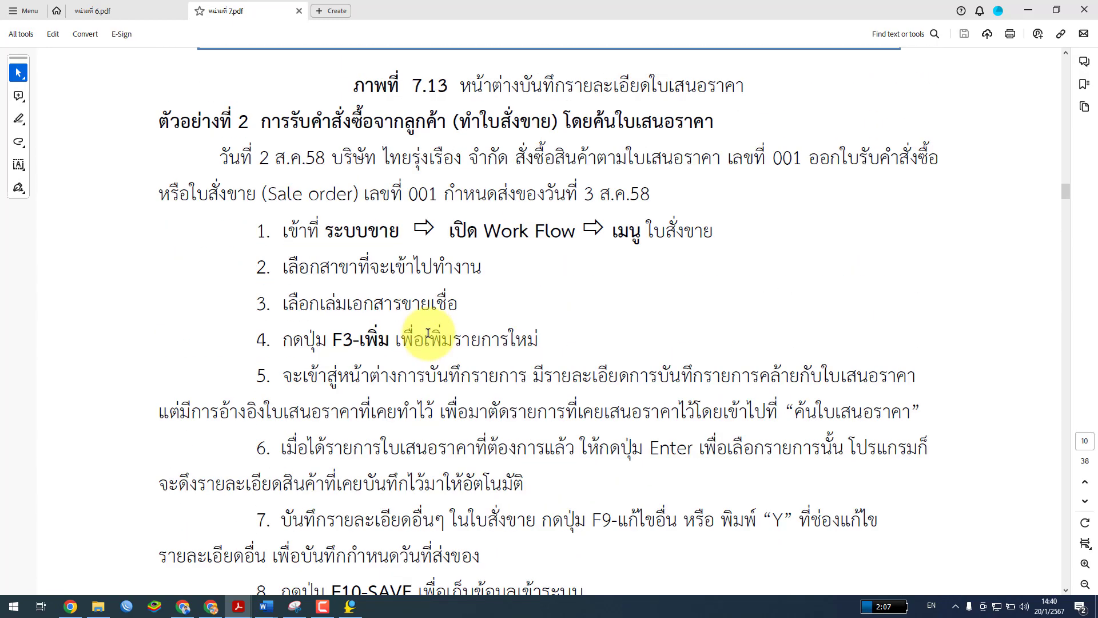
scroll(428, 332, down, 2)
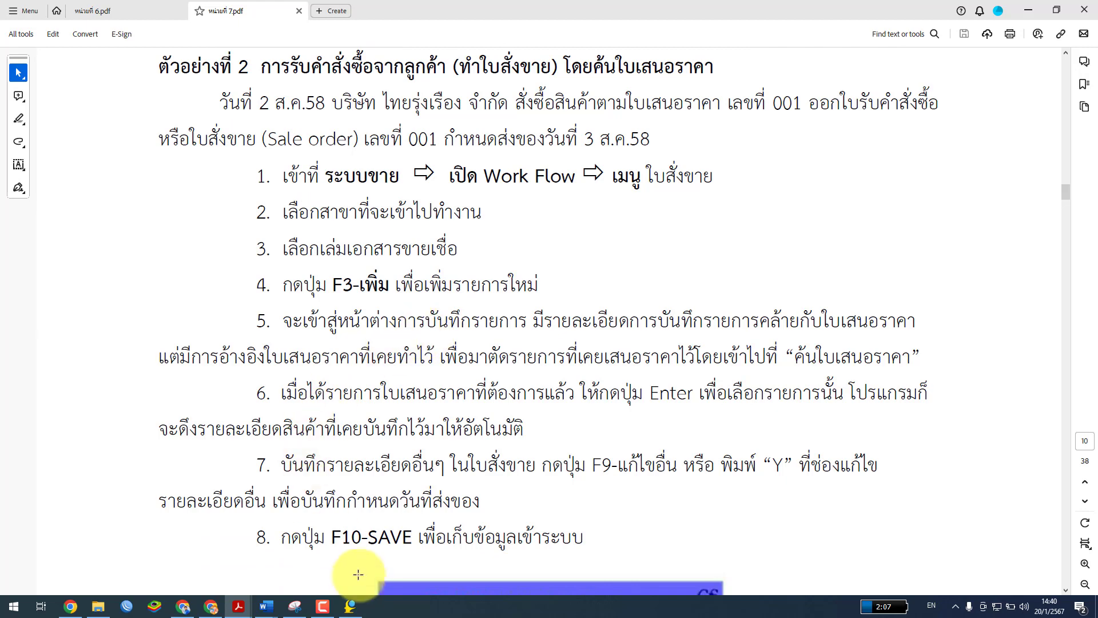
click(350, 607)
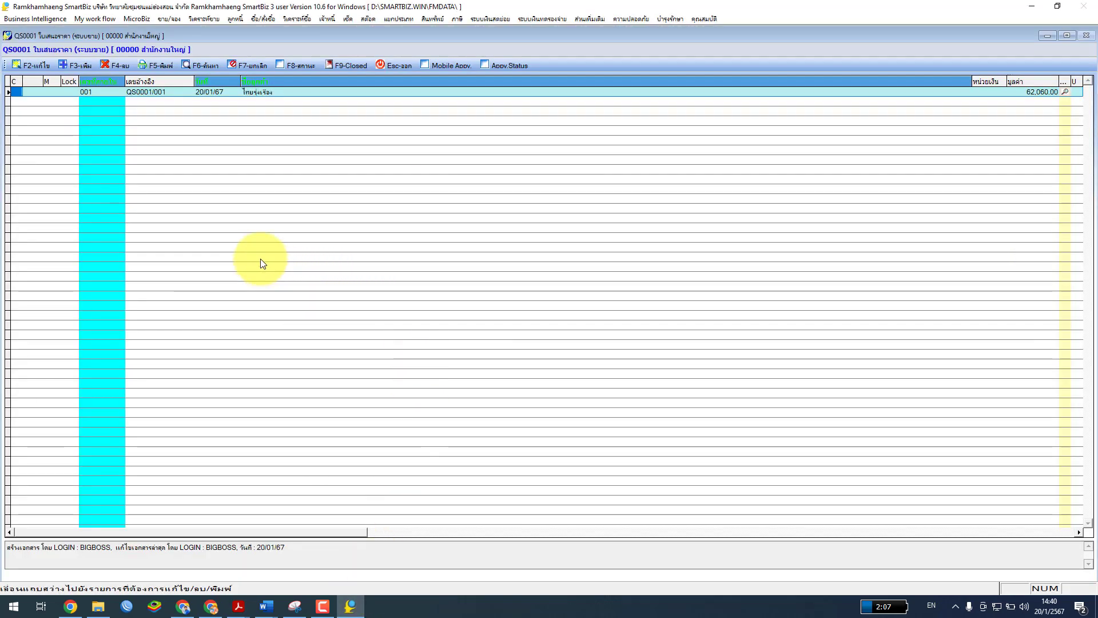
click(386, 66)
click(564, 373)
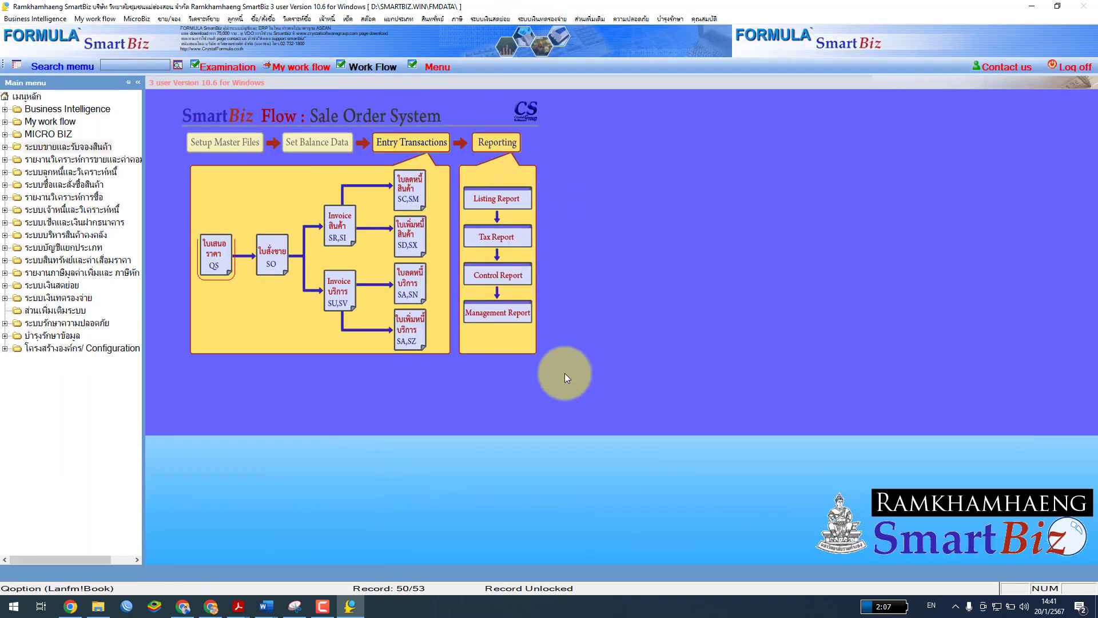
click(87, 148)
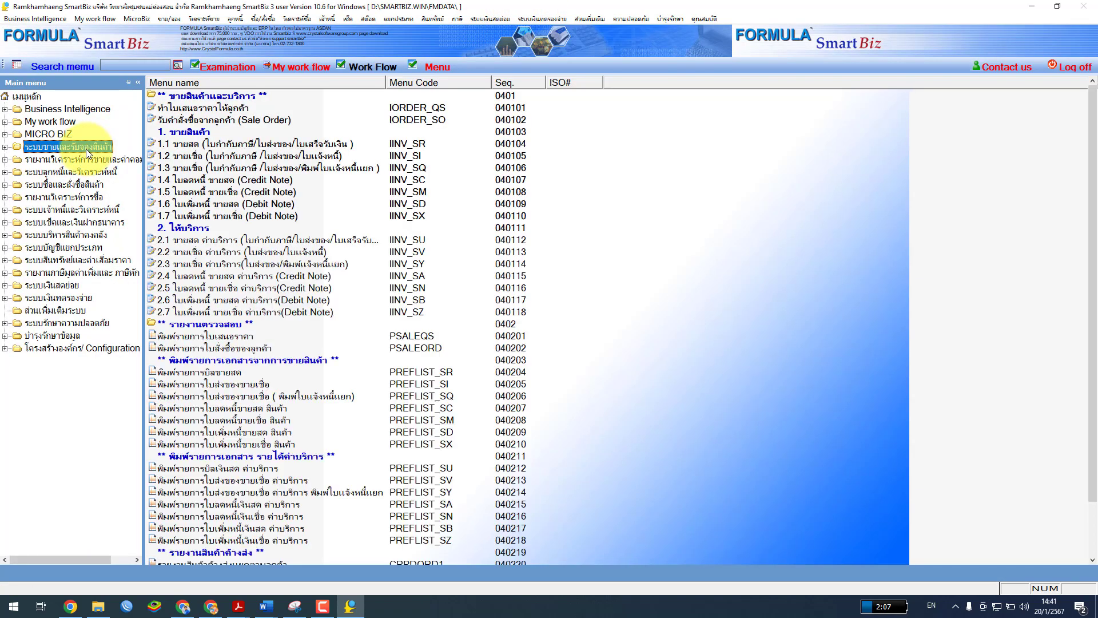
click(363, 68)
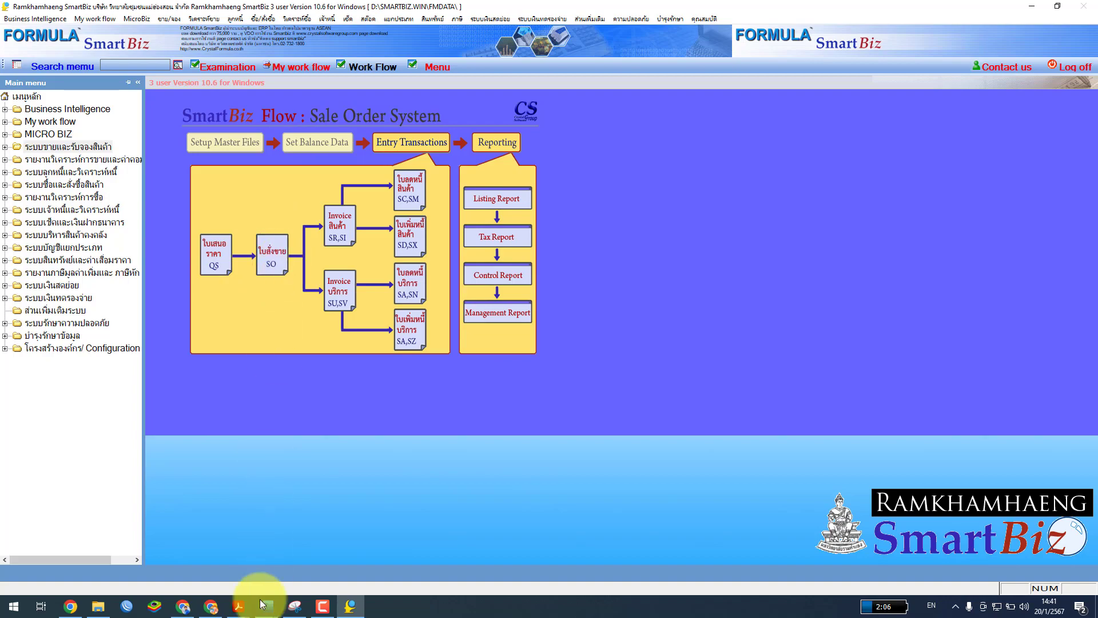
mouse_move(239, 606)
click(292, 566)
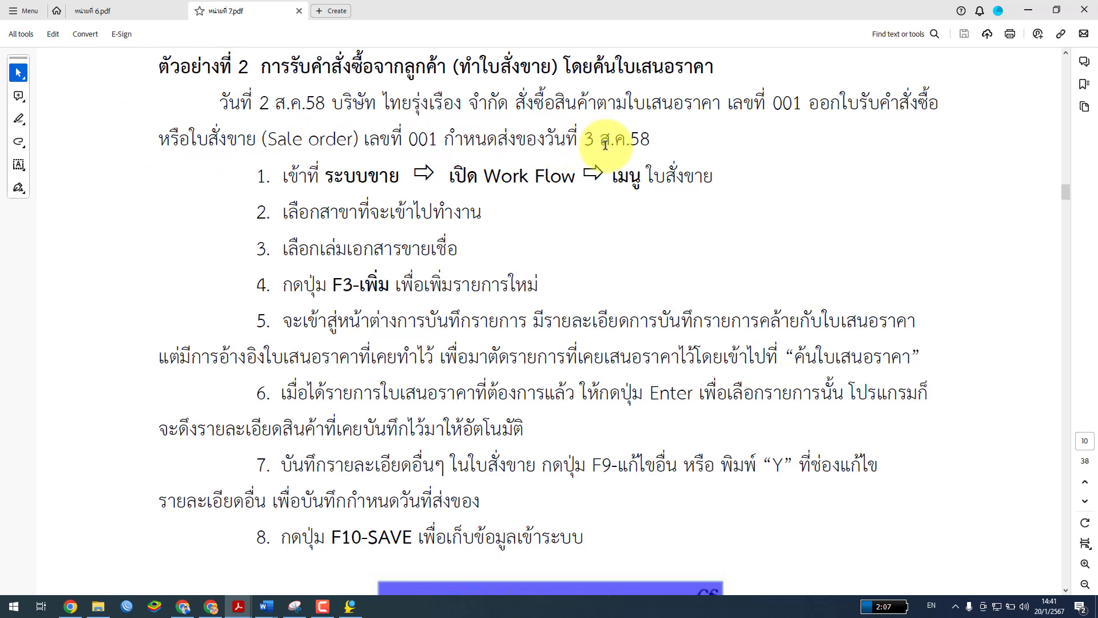
Scroll the PDF down to figure 7.14's sale-order window
scroll(571, 275, down, 4)
scroll(561, 313, down, 3)
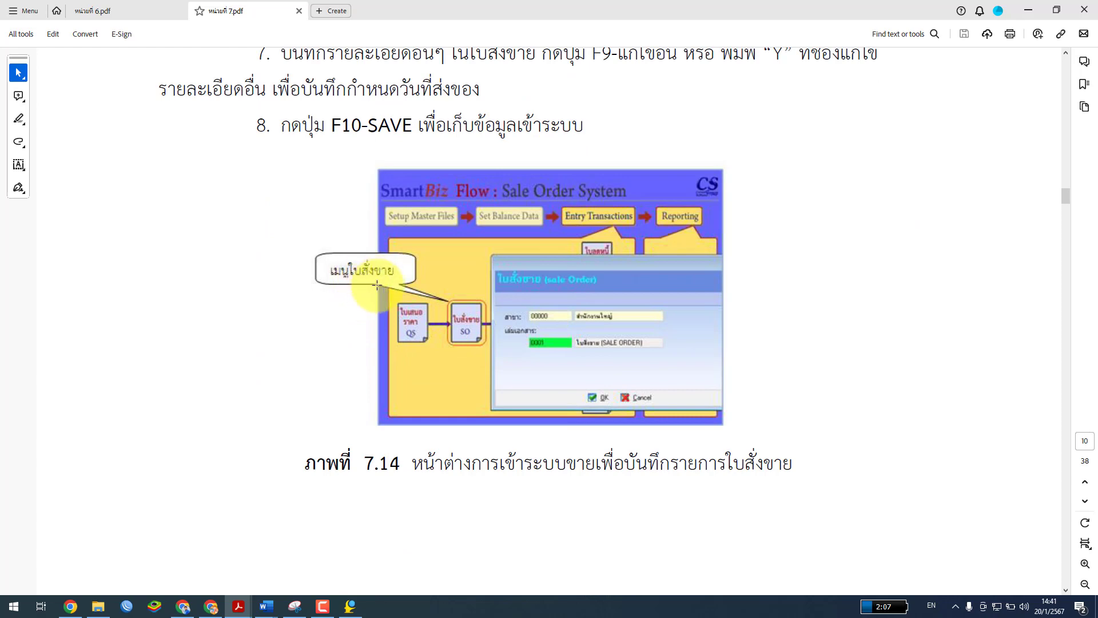
scroll(432, 421, down, 2)
Confirm the branch and sale order book 0001, then start a new sale order
click(343, 605)
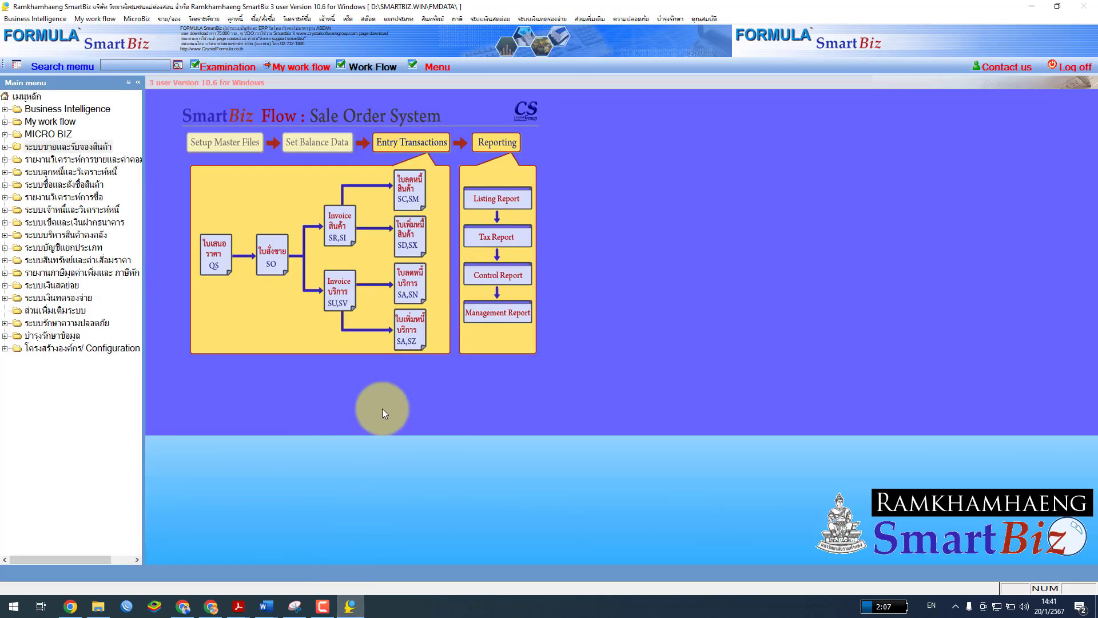
click(273, 246)
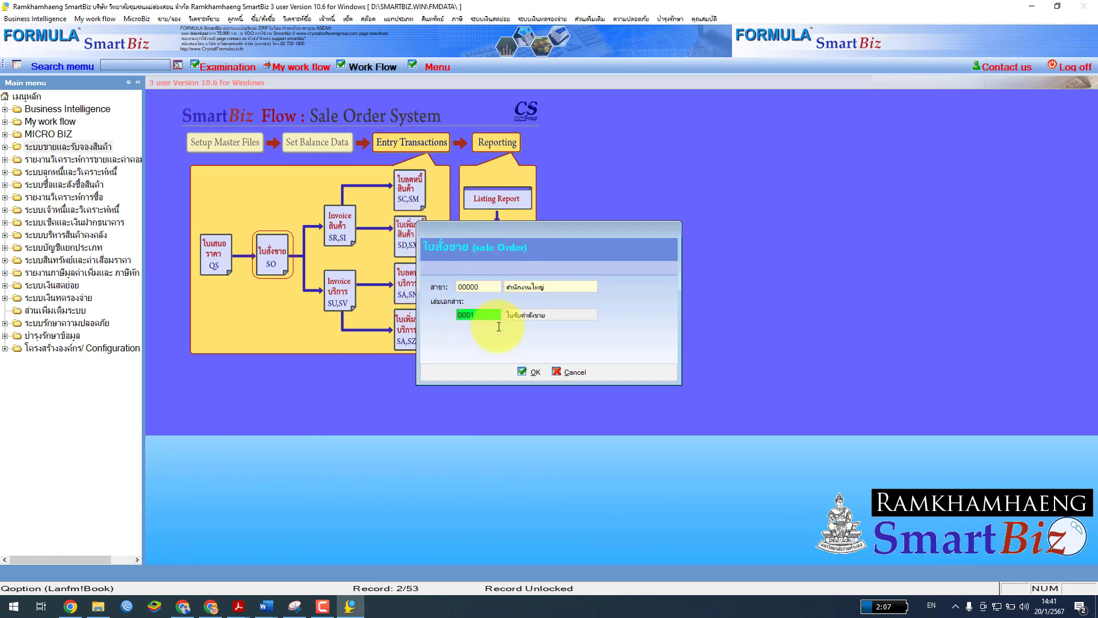
click(536, 372)
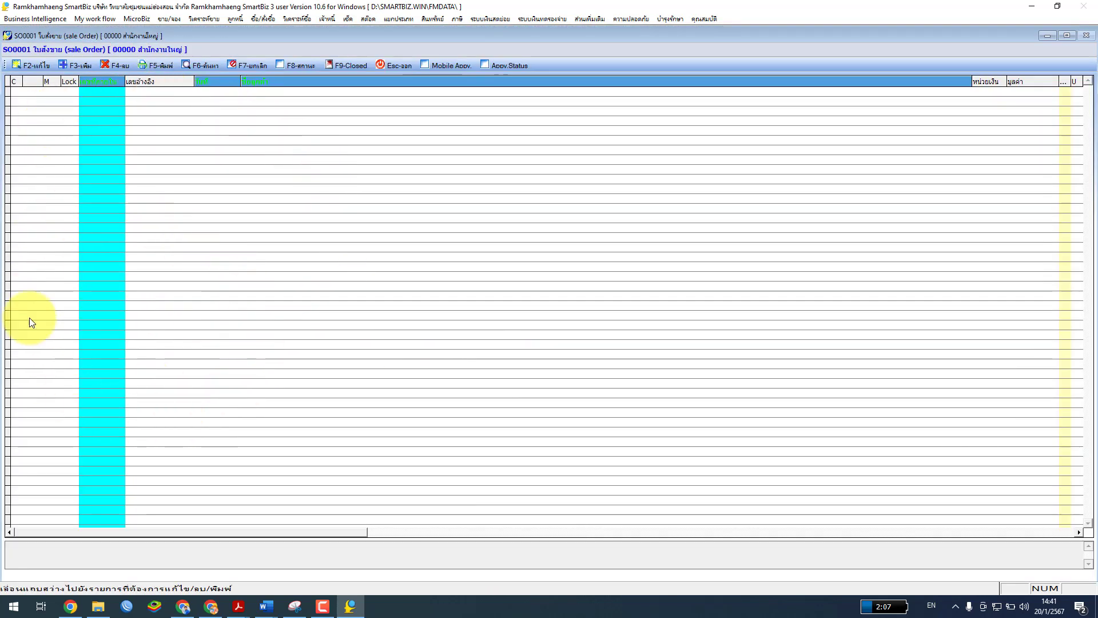
click(75, 65)
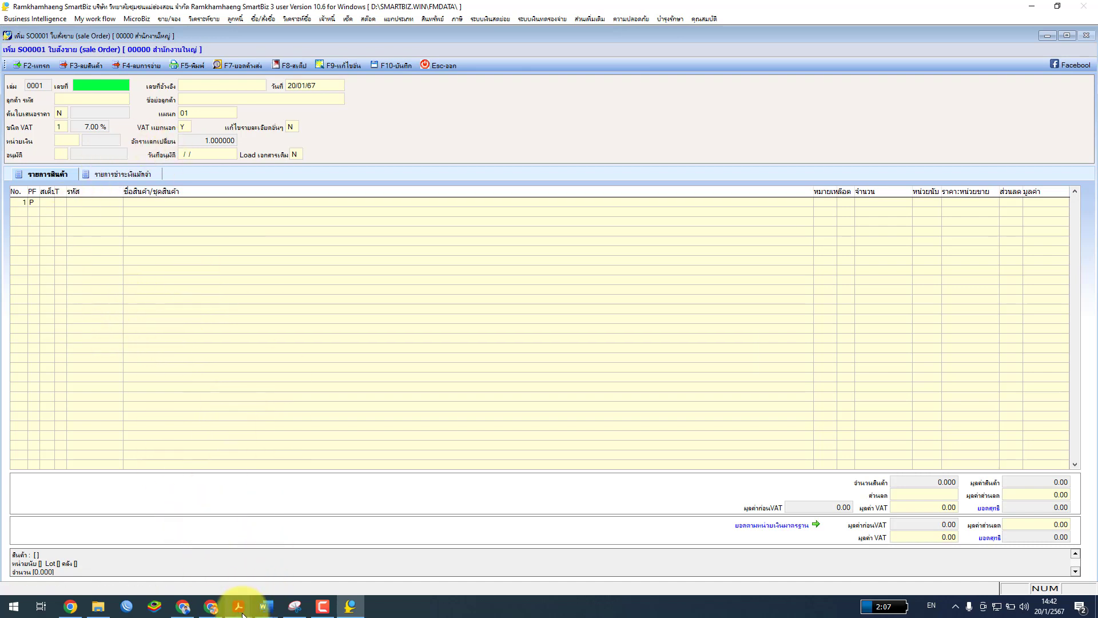
Check the PDF guide, then enter document number 001 on the sale order
mouse_move(238, 606)
click(303, 576)
scroll(477, 440, up, 5)
scroll(477, 440, up, 3)
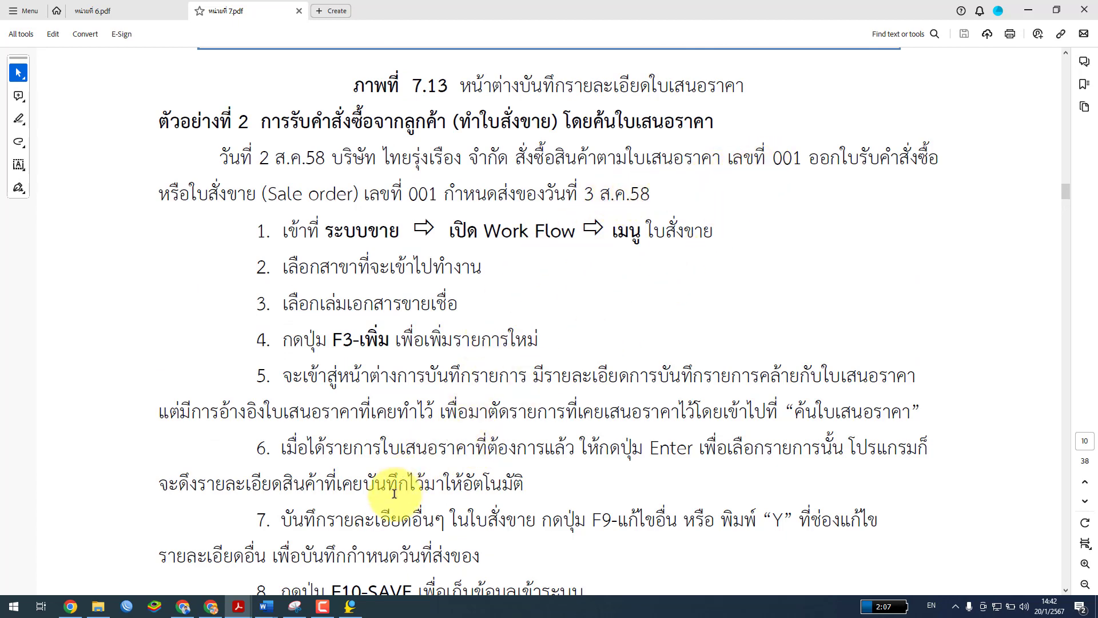
click(342, 608)
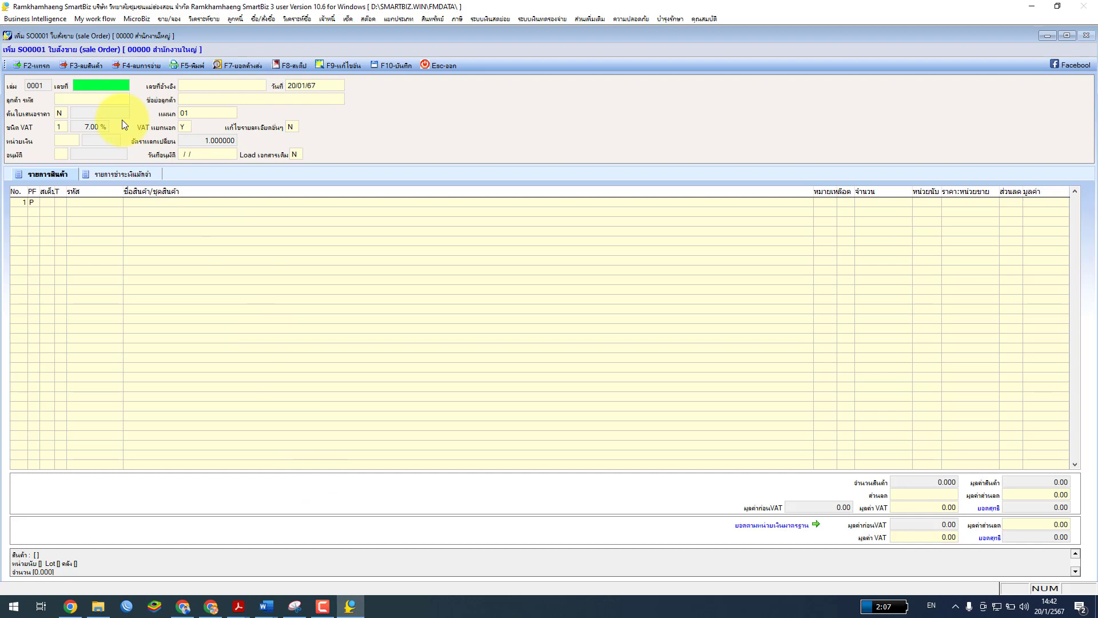
text(001)
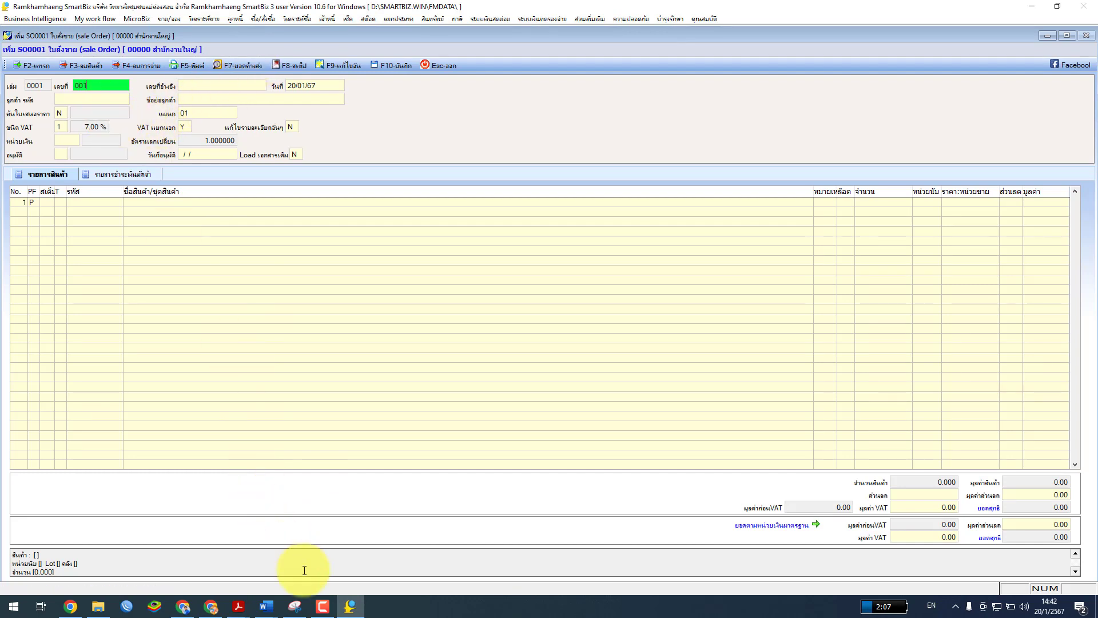
Recheck the หน่วยที่ 7.pdf instructions and move to the customer code field
click(248, 608)
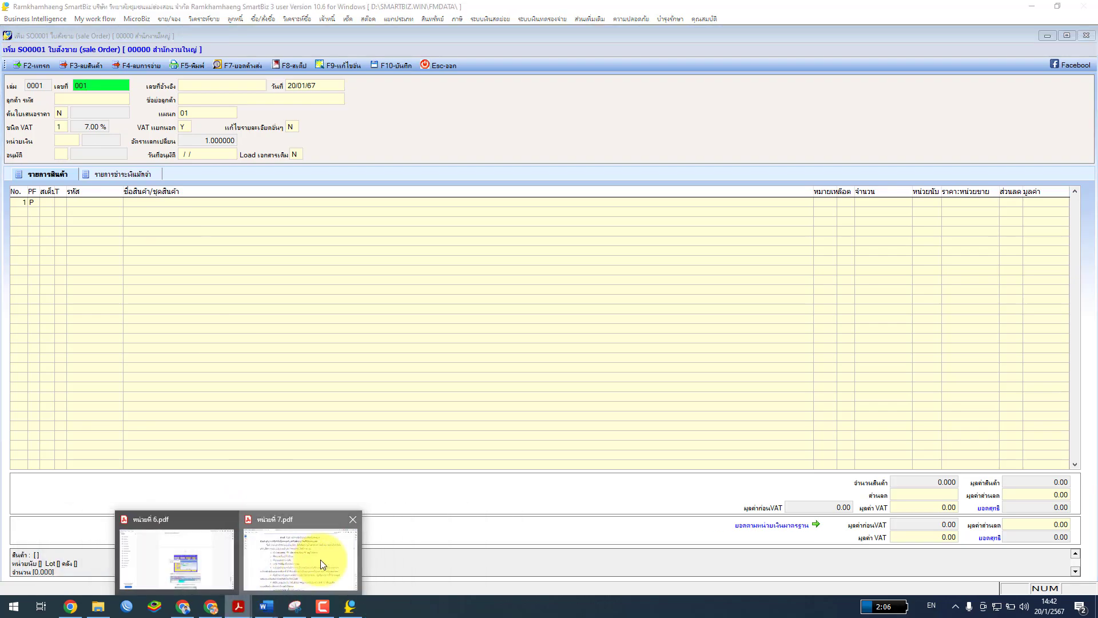
click(320, 559)
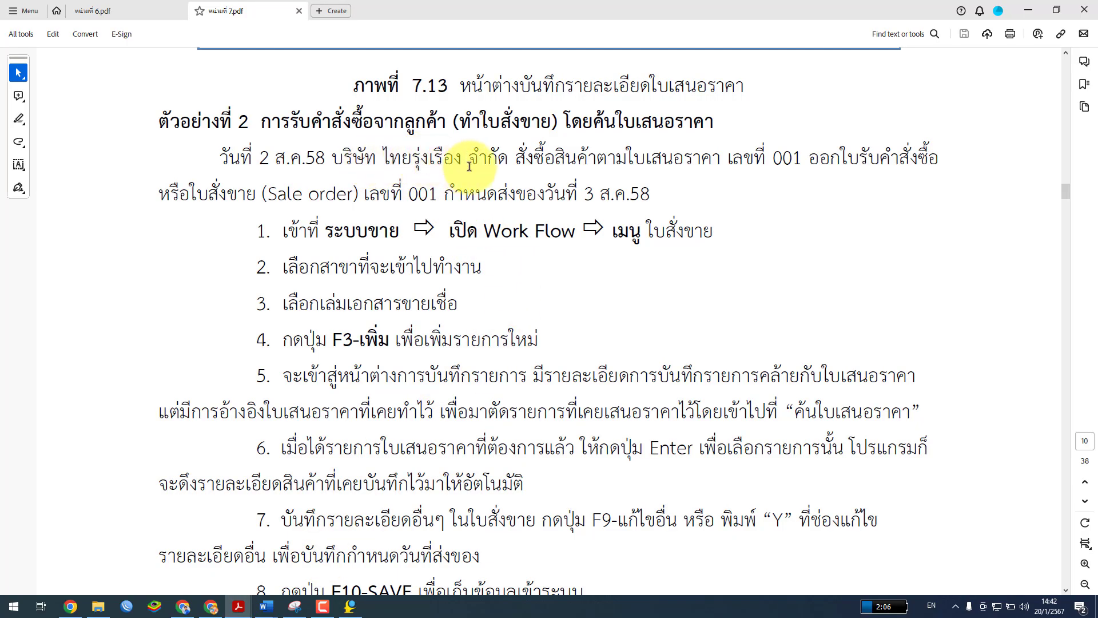
click(350, 608)
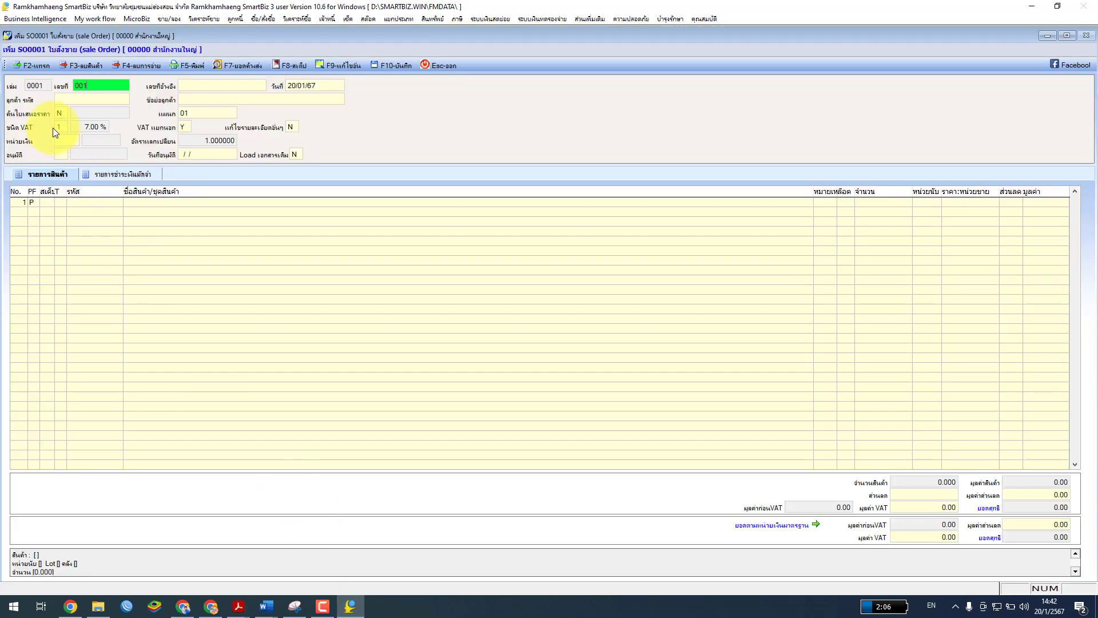
click(67, 96)
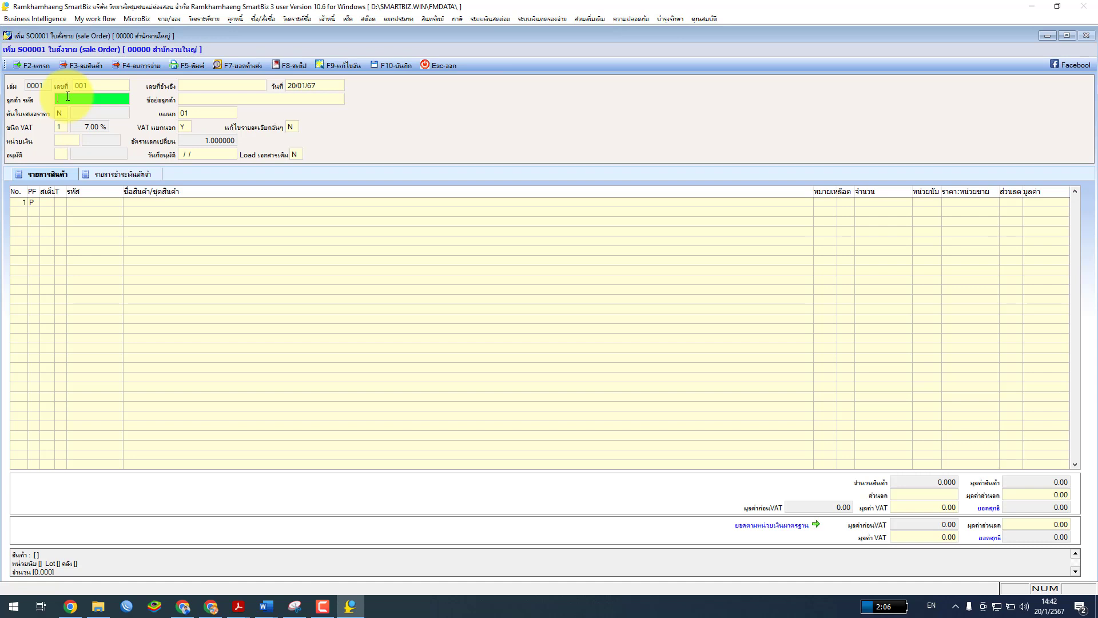
Choose customer C1 for the sale order from the customer list
key(Return)
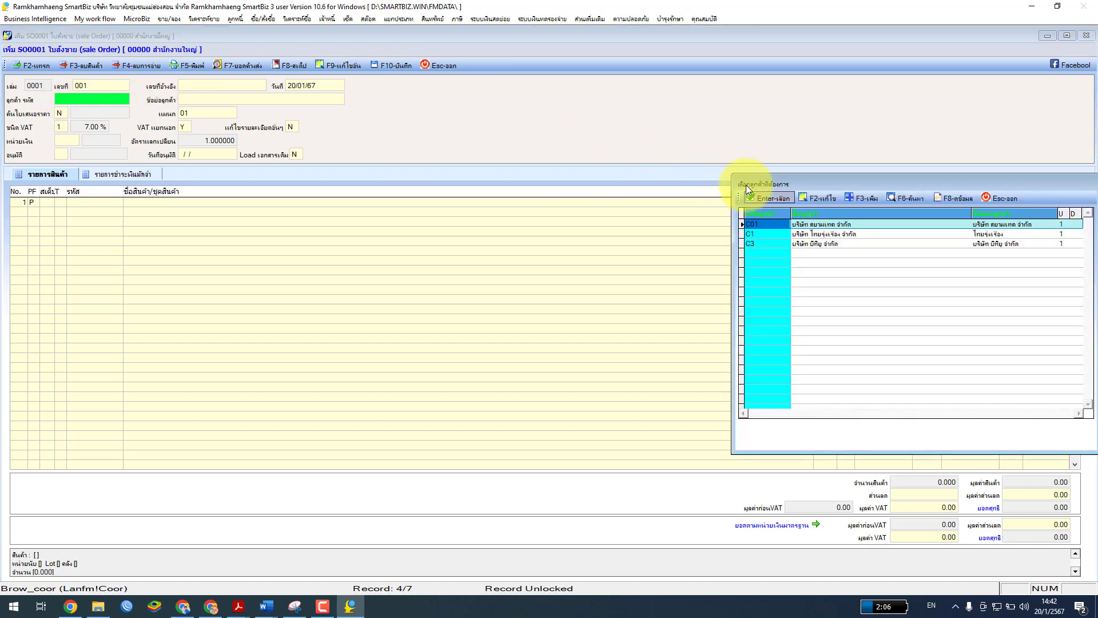
click(809, 235)
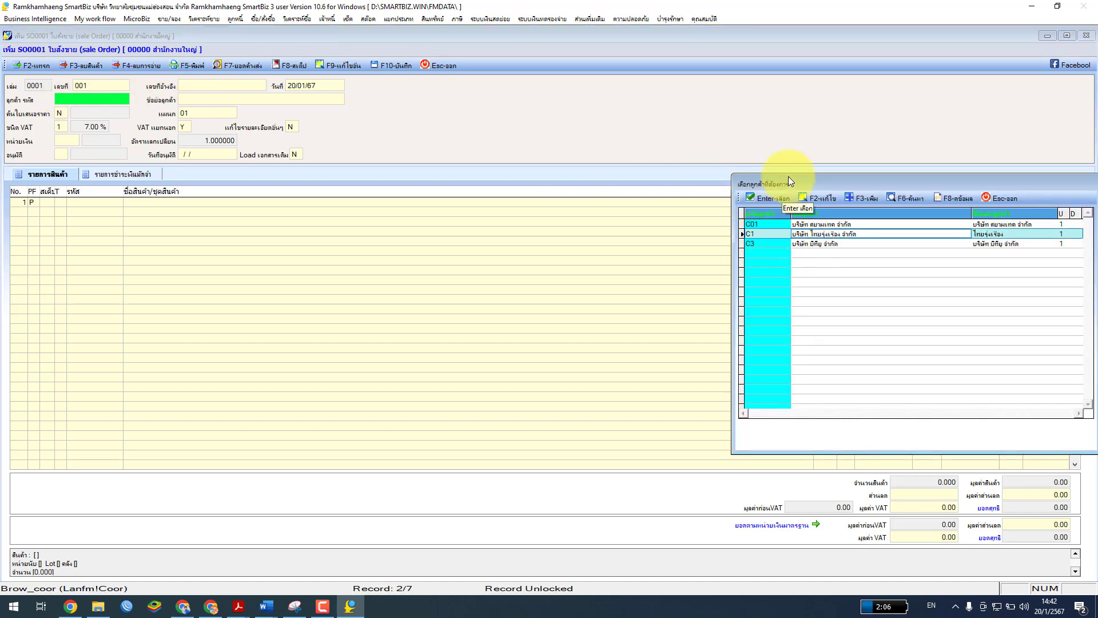
drag(784, 180, 425, 118)
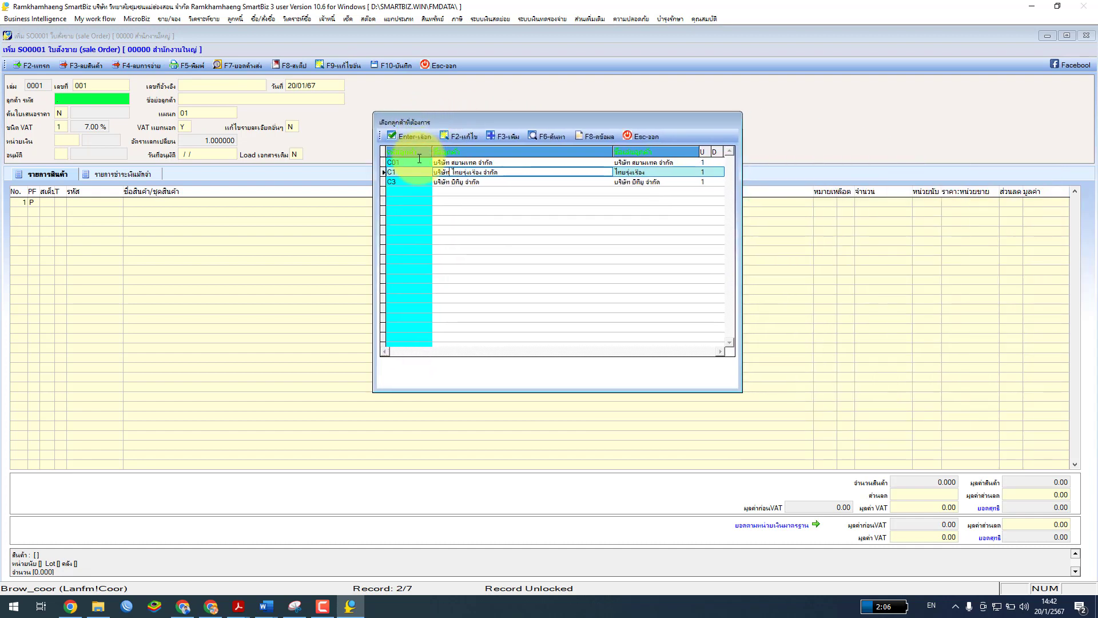
click(410, 136)
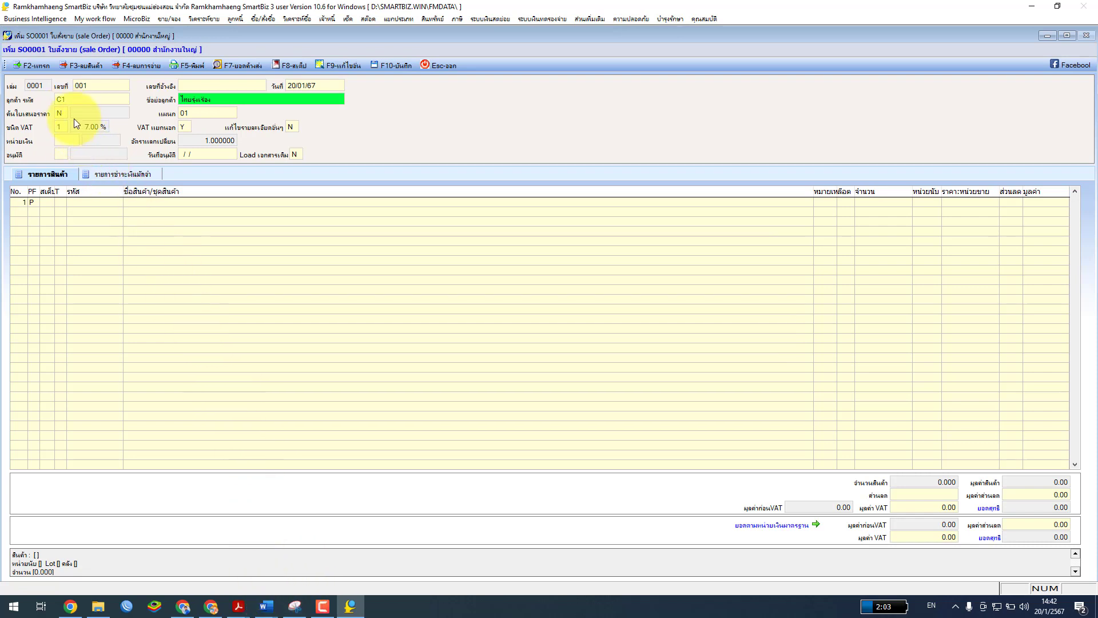
Check the PDF guide, then set the quotation reference to Y
click(238, 606)
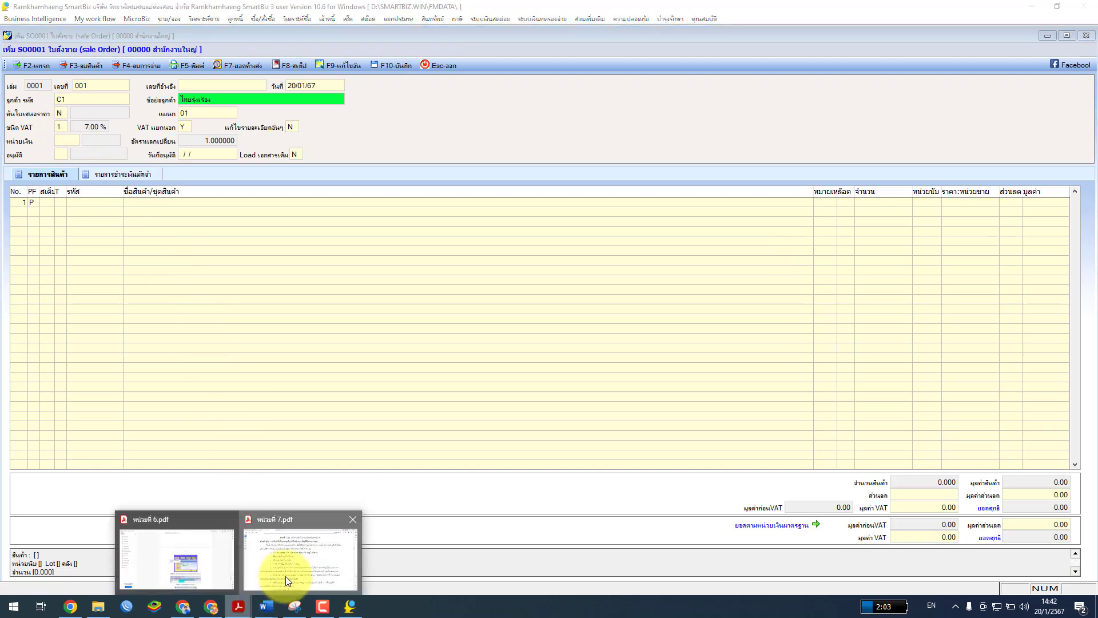
click(288, 581)
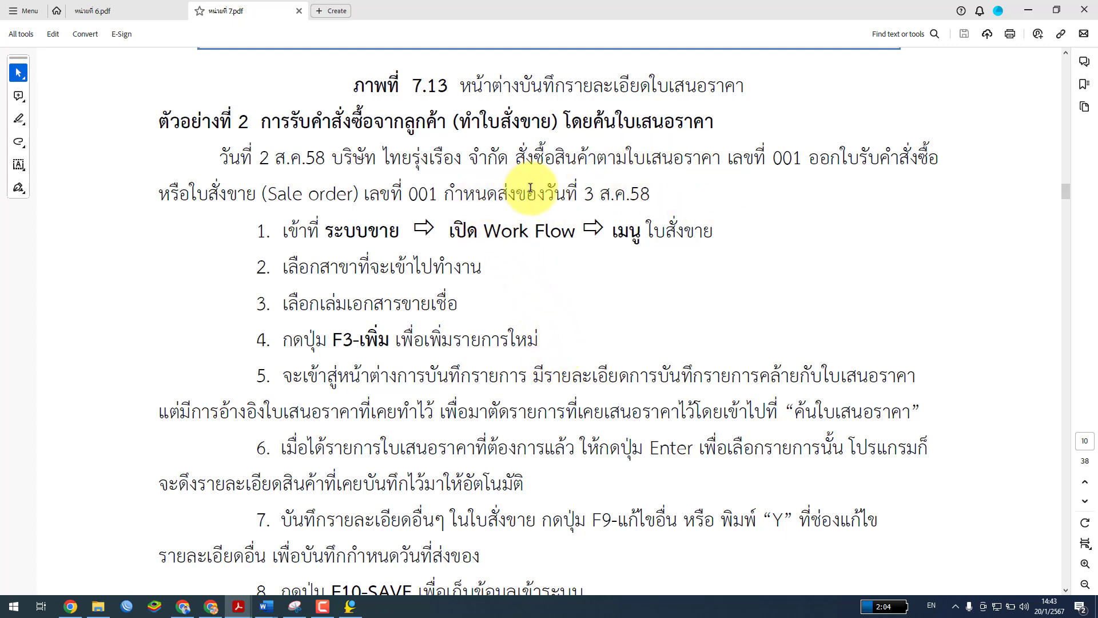
click(1028, 10)
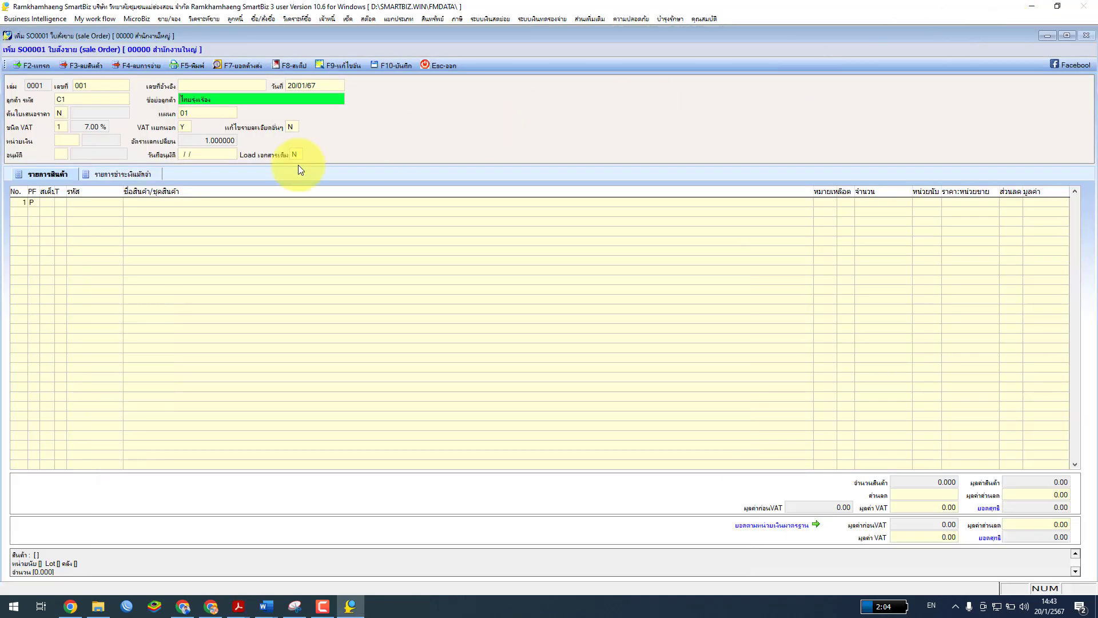
click(63, 112)
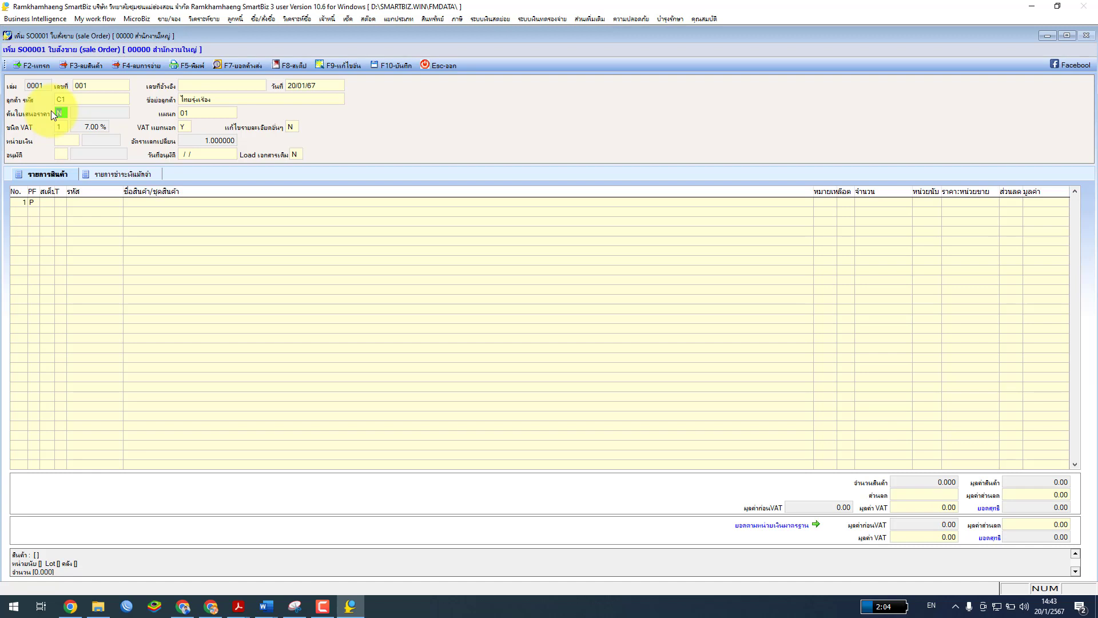
text(Y)
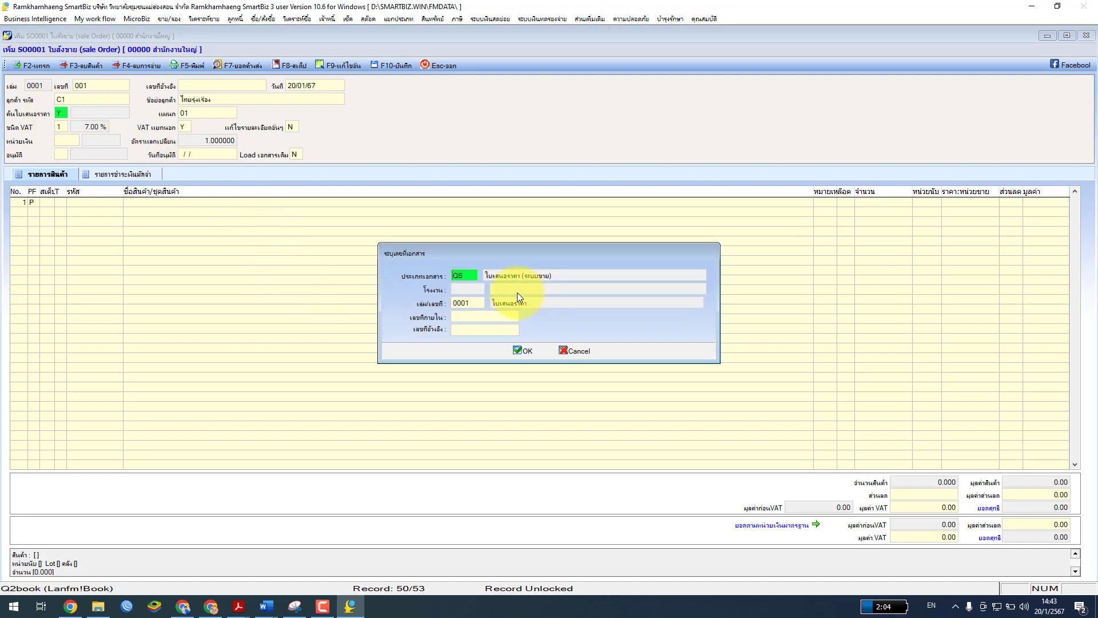
Load quotation QS0001/001's items into the sale order
click(462, 315)
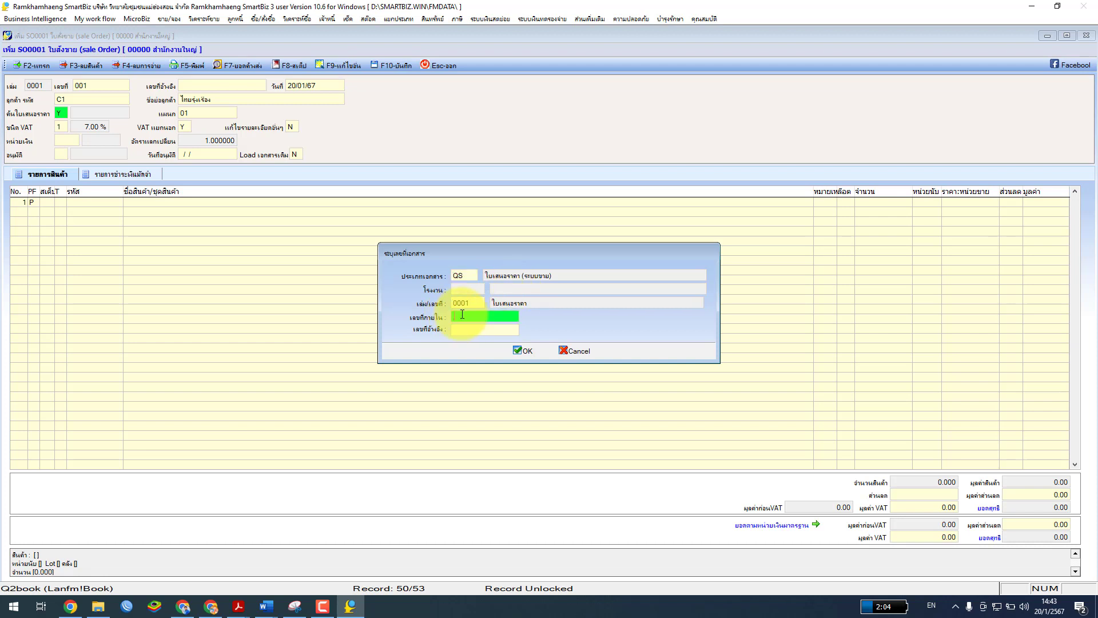
double_click(462, 314)
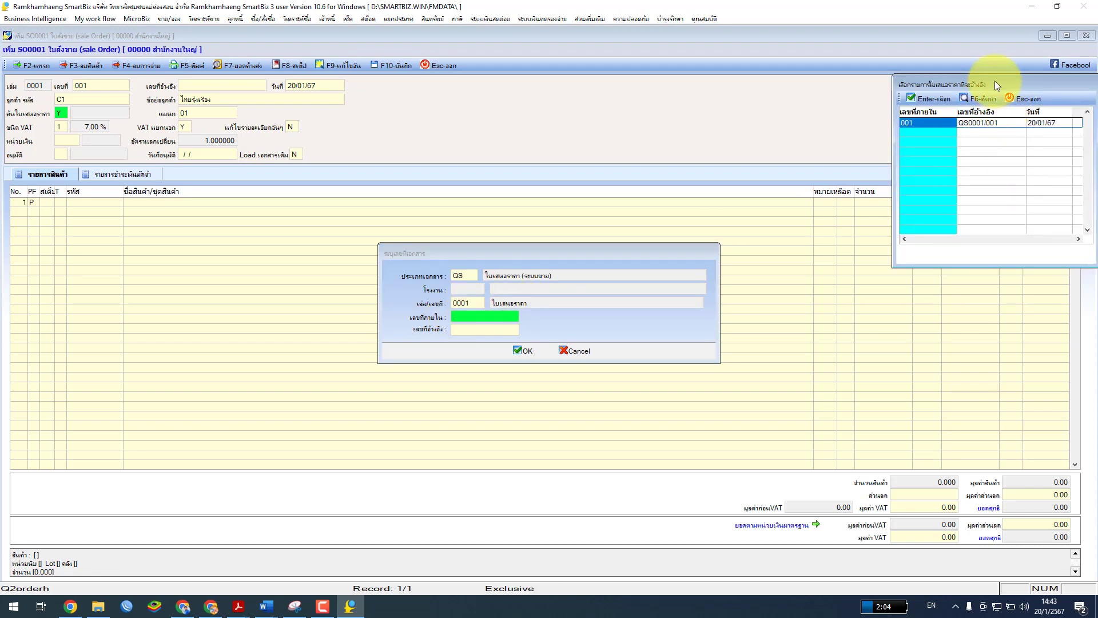
drag(994, 84, 718, 167)
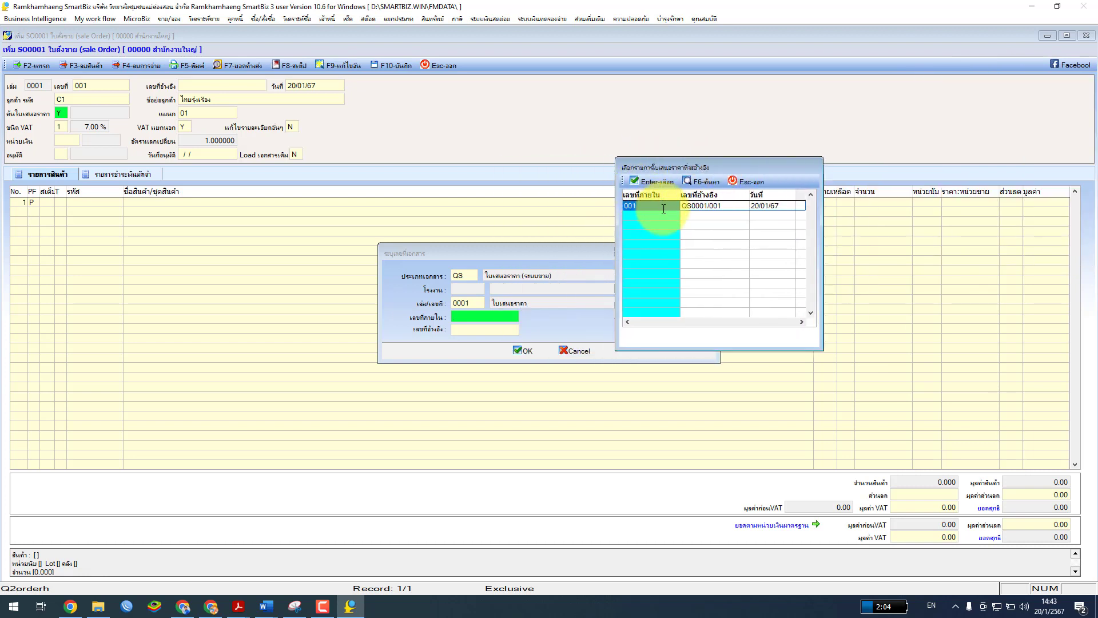
click(651, 179)
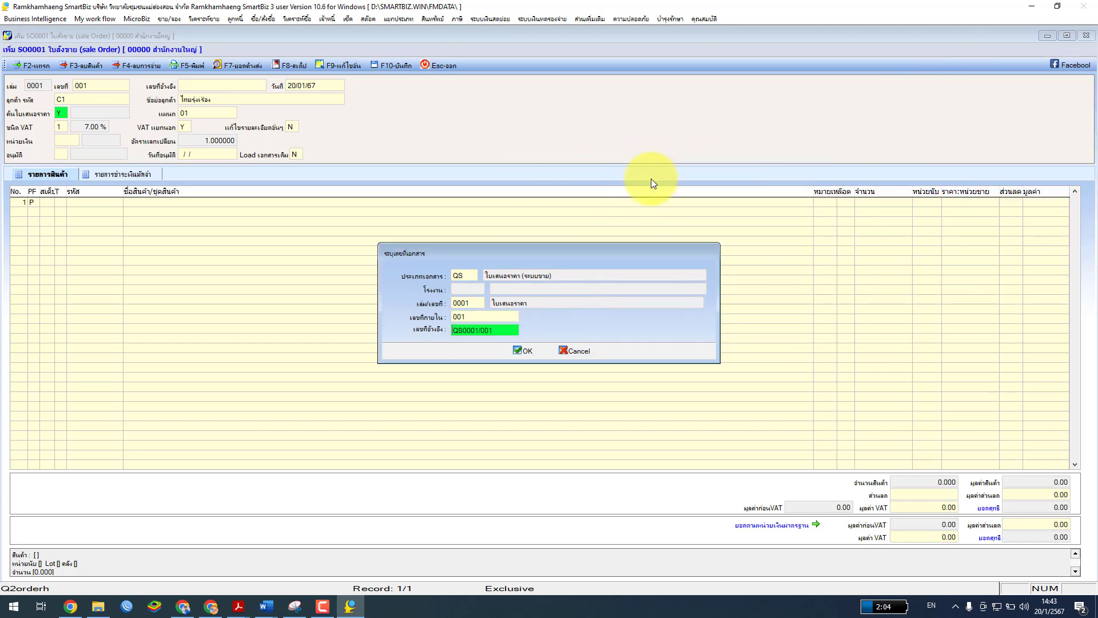
click(532, 355)
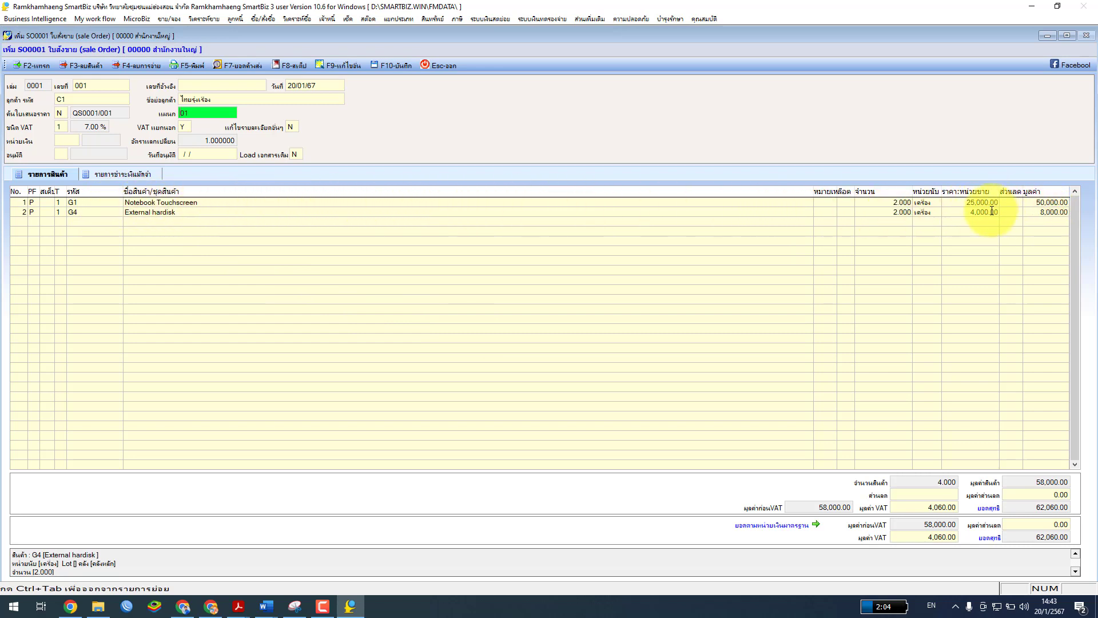
Return to the order's item list and preview the open PDF documents
click(71, 115)
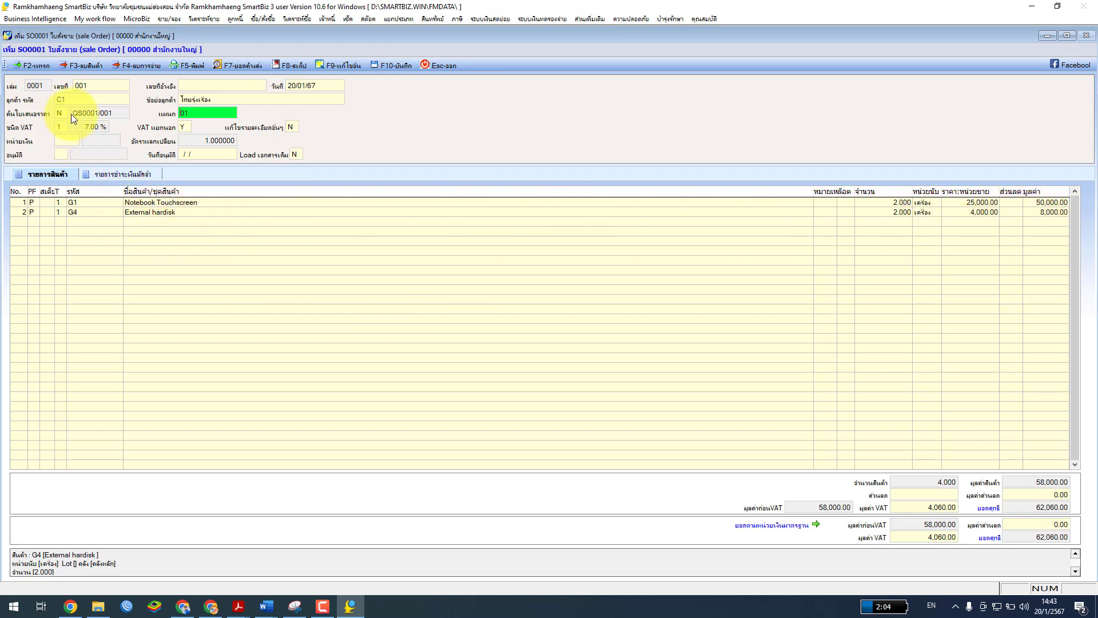
click(134, 206)
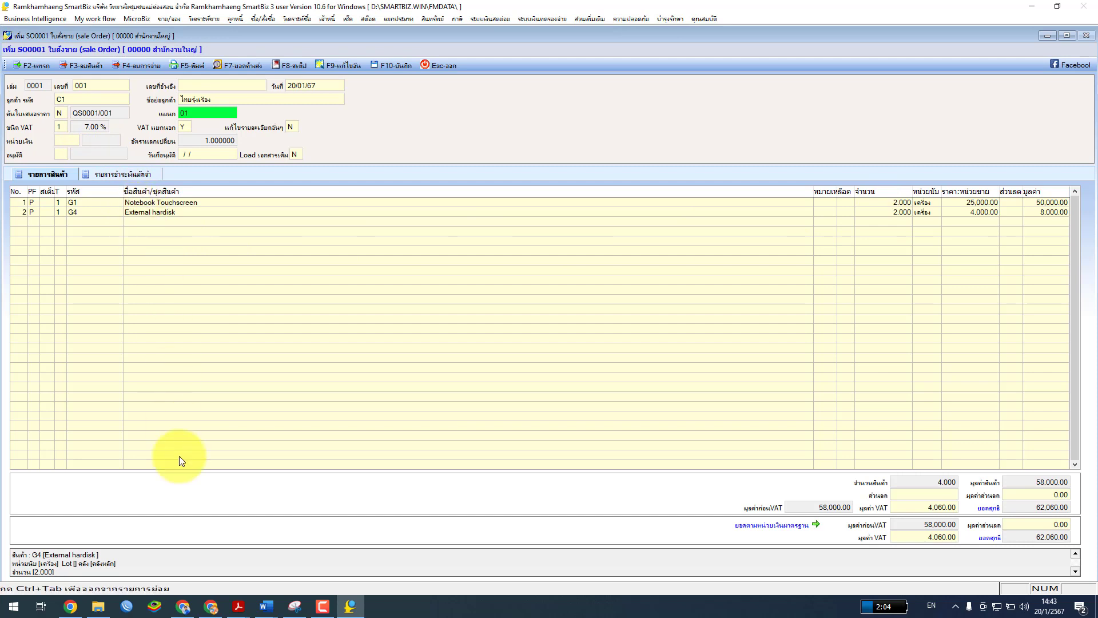
click(239, 606)
click(310, 558)
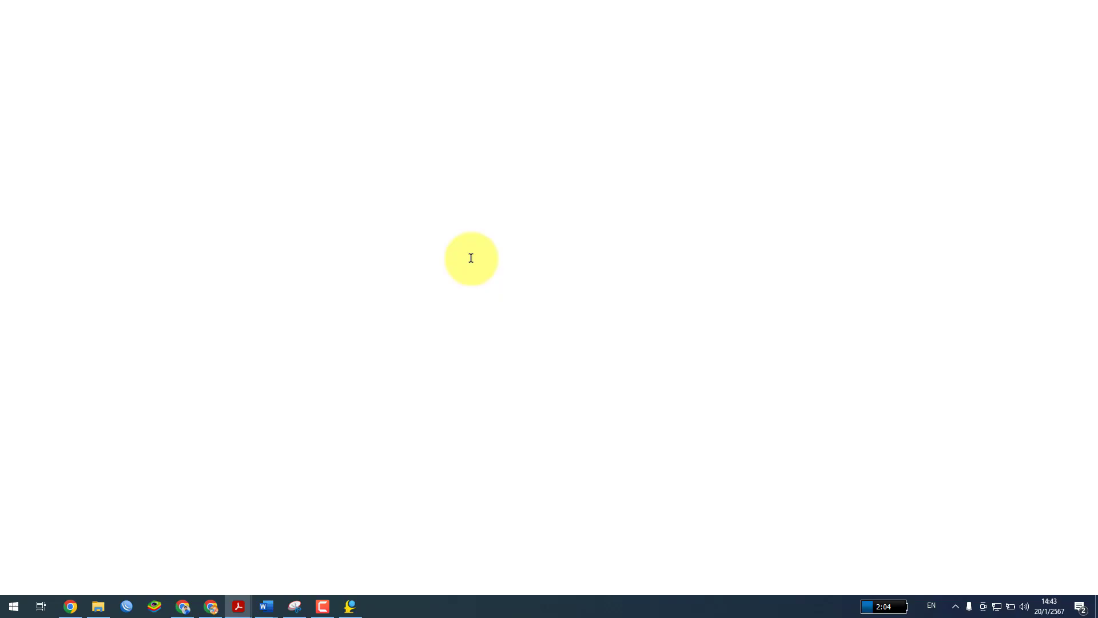
double_click(612, 20)
key(super+Down)
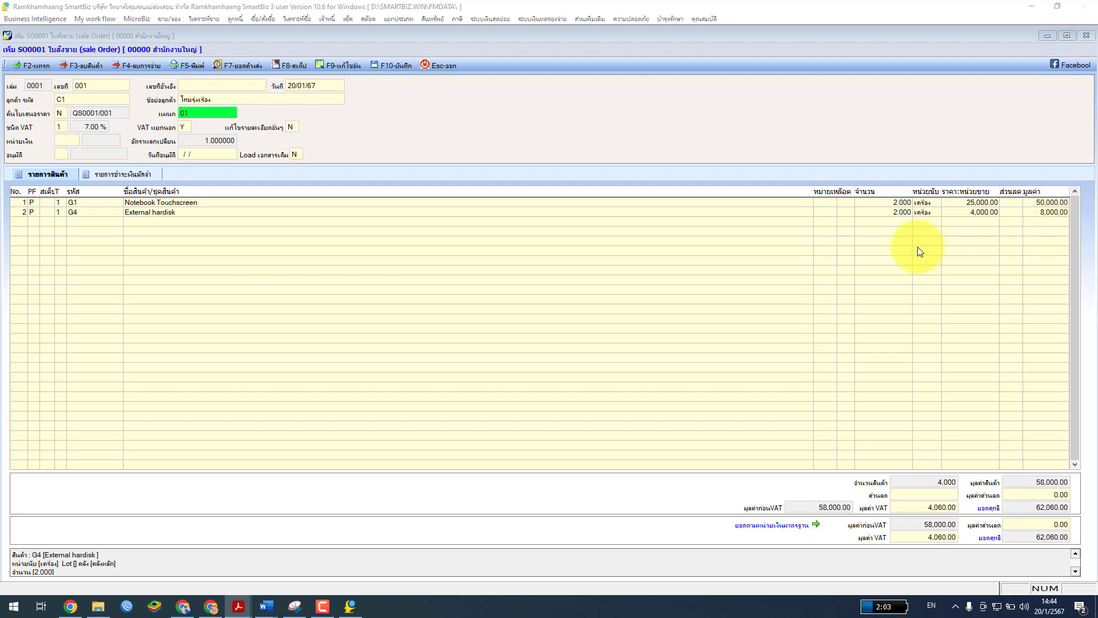
Set other details to Y with 27/01/67 delivery and price-valid dates, and confirm
click(293, 127)
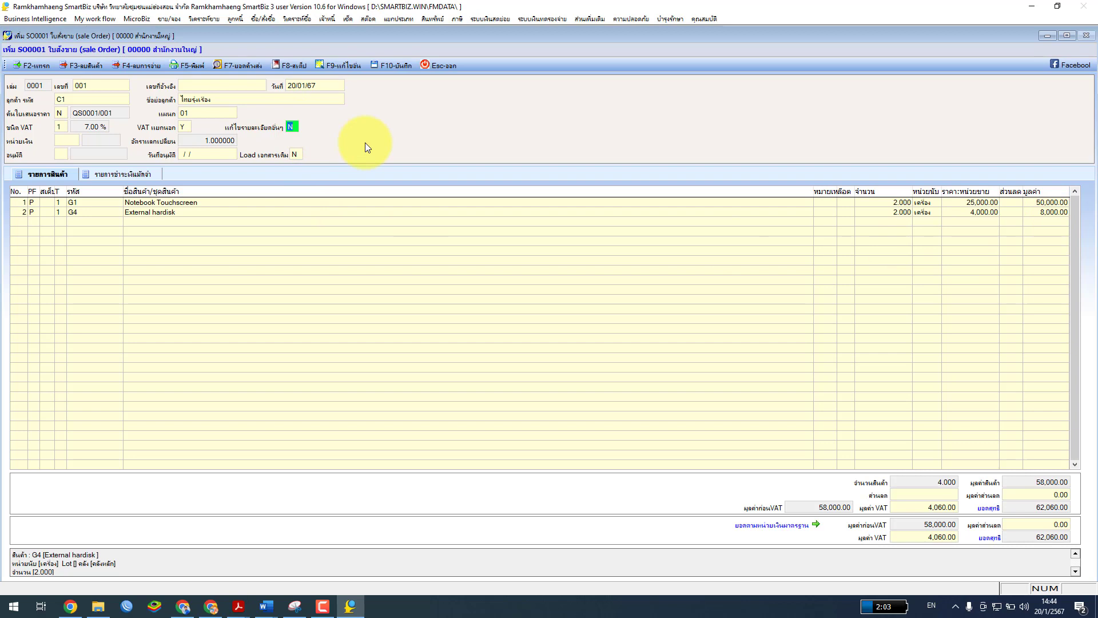
text(Y)
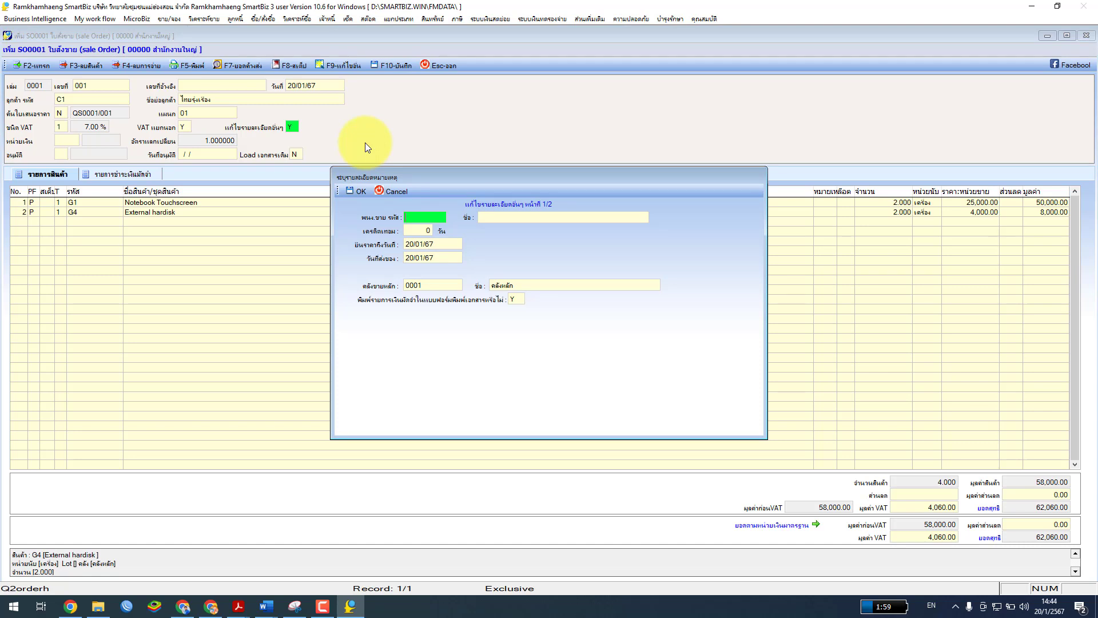
click(410, 259)
text(7)
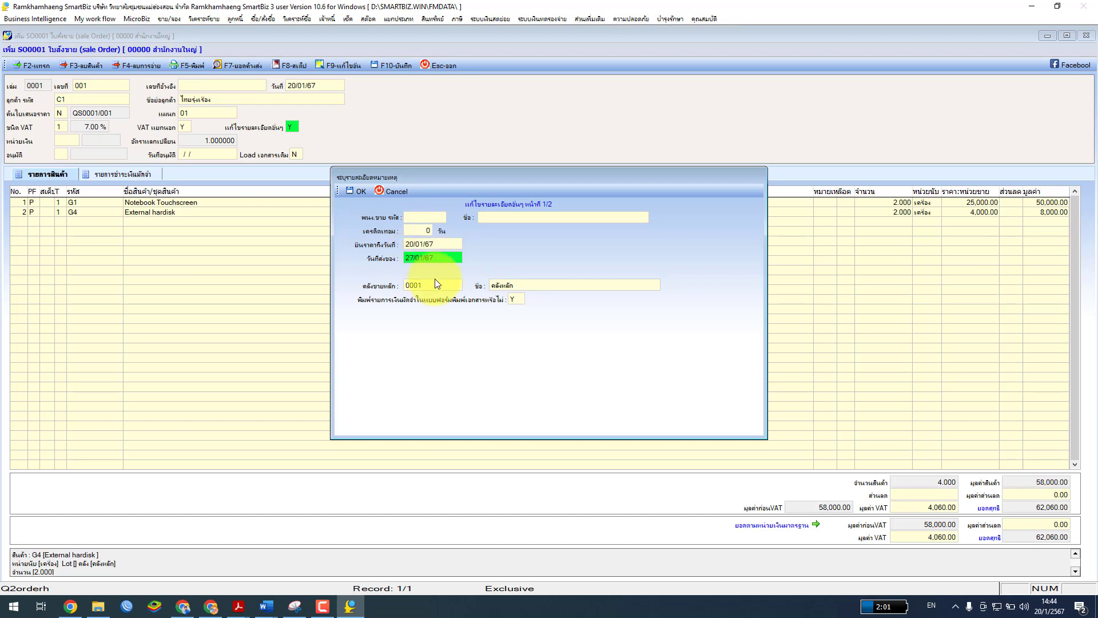
click(414, 245)
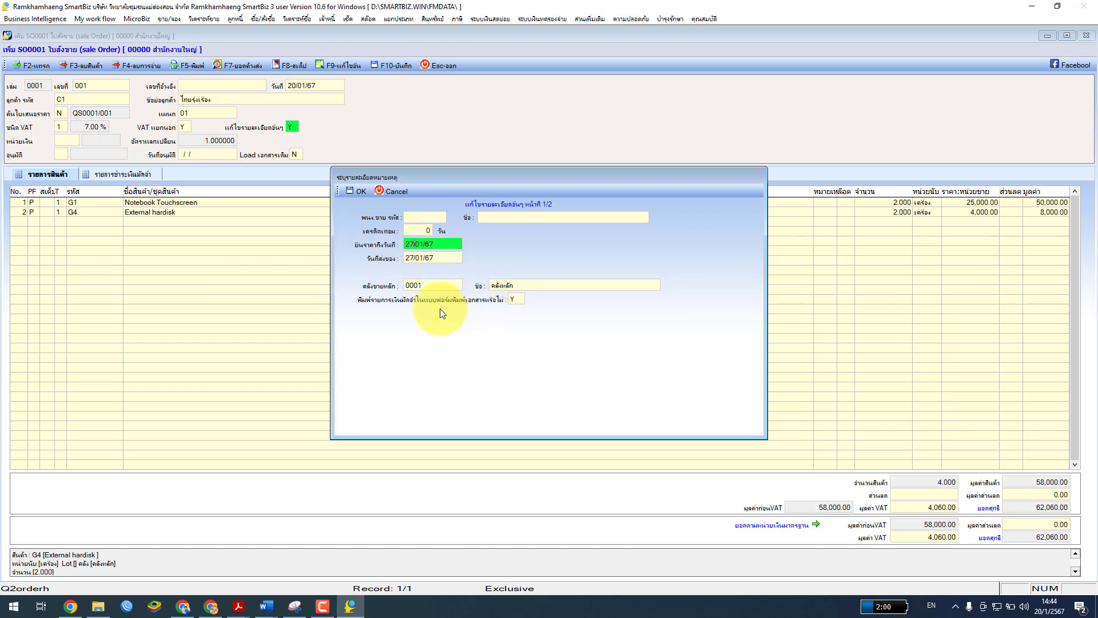
click(353, 192)
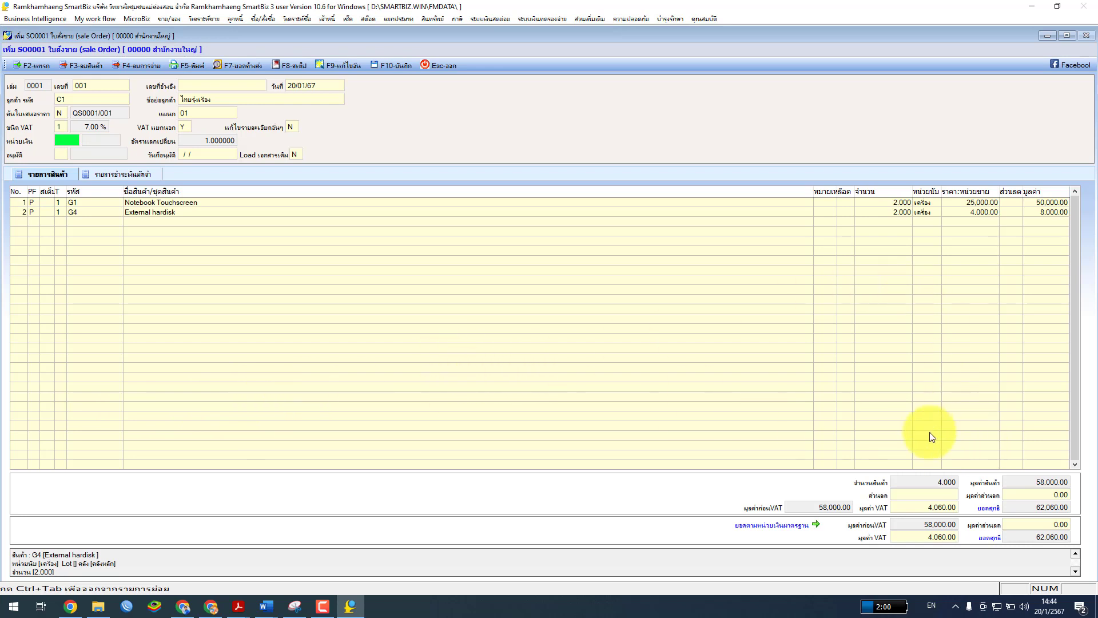
Save sale order SO0001/001 without printing, then exit the entry form and the sale order list
click(393, 67)
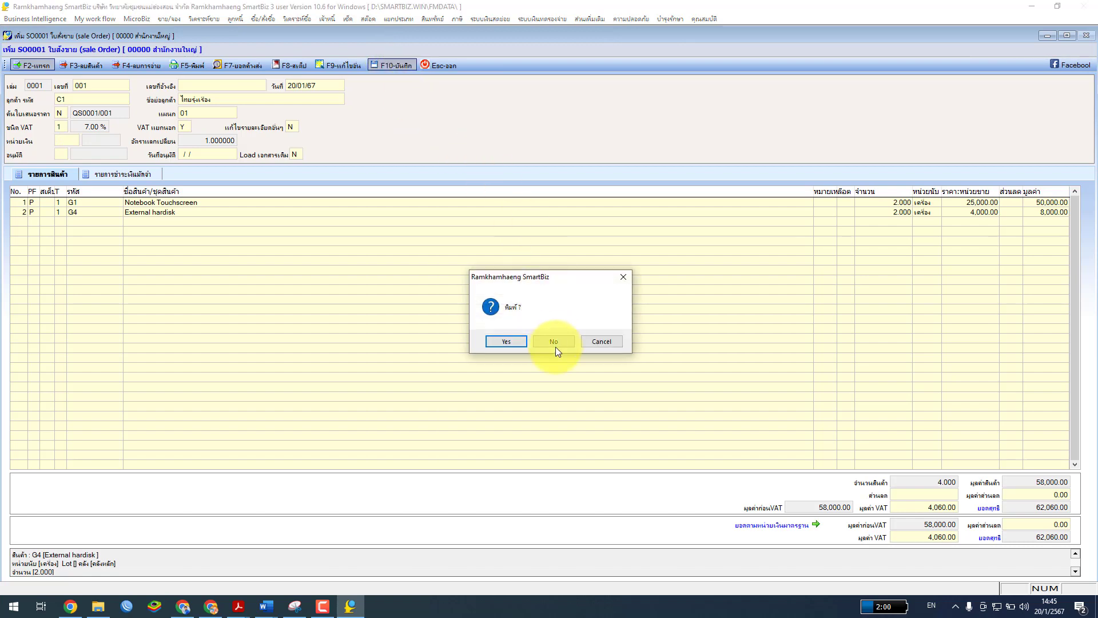
click(555, 345)
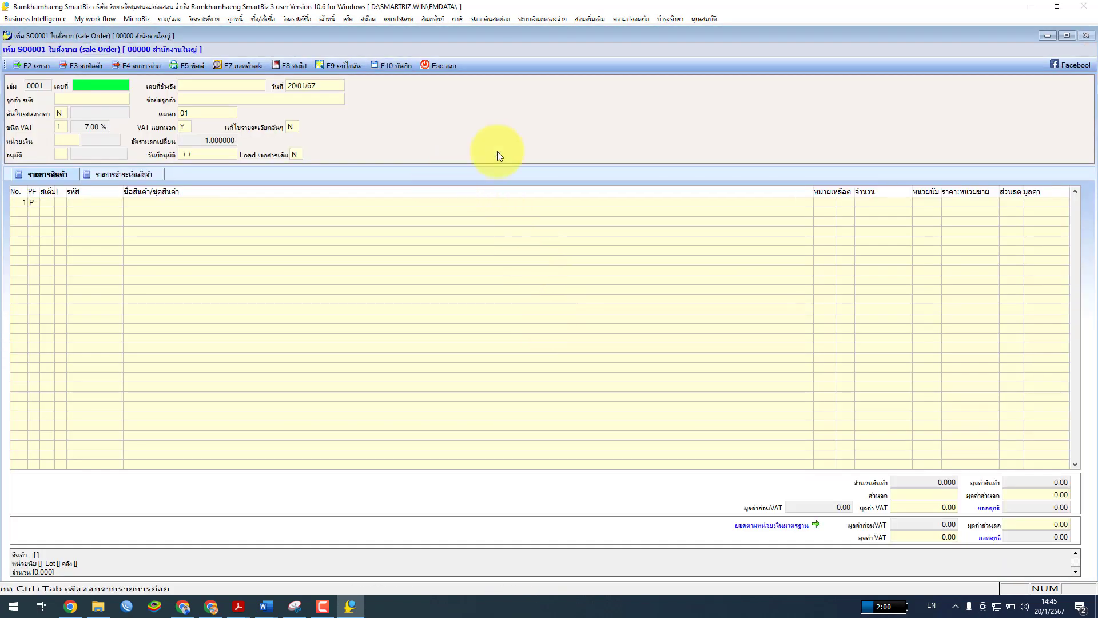
click(444, 65)
click(541, 340)
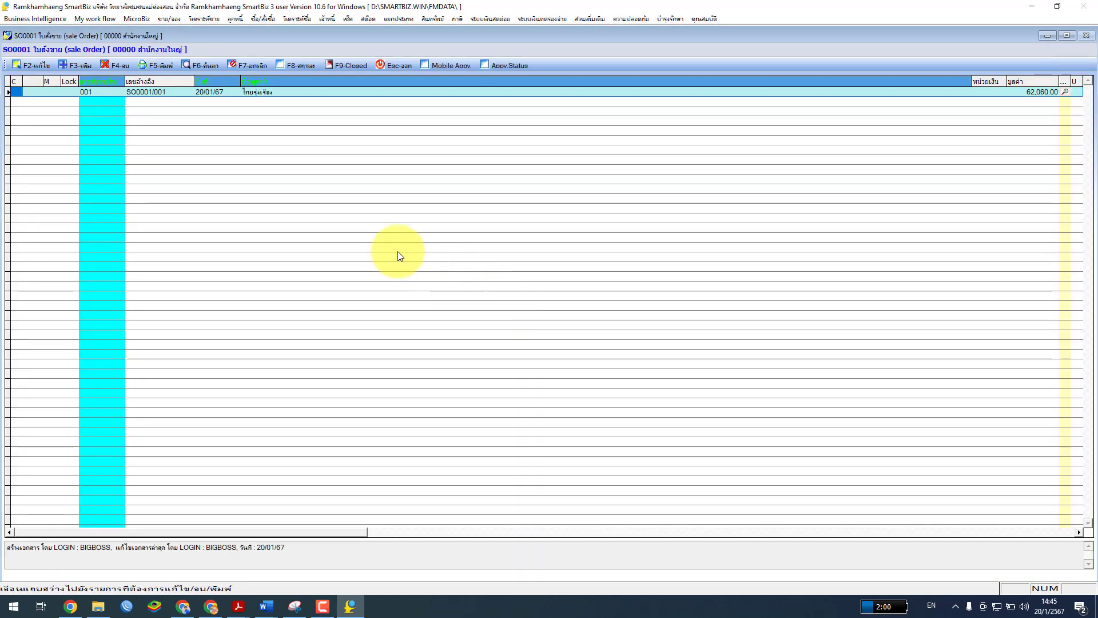
click(393, 65)
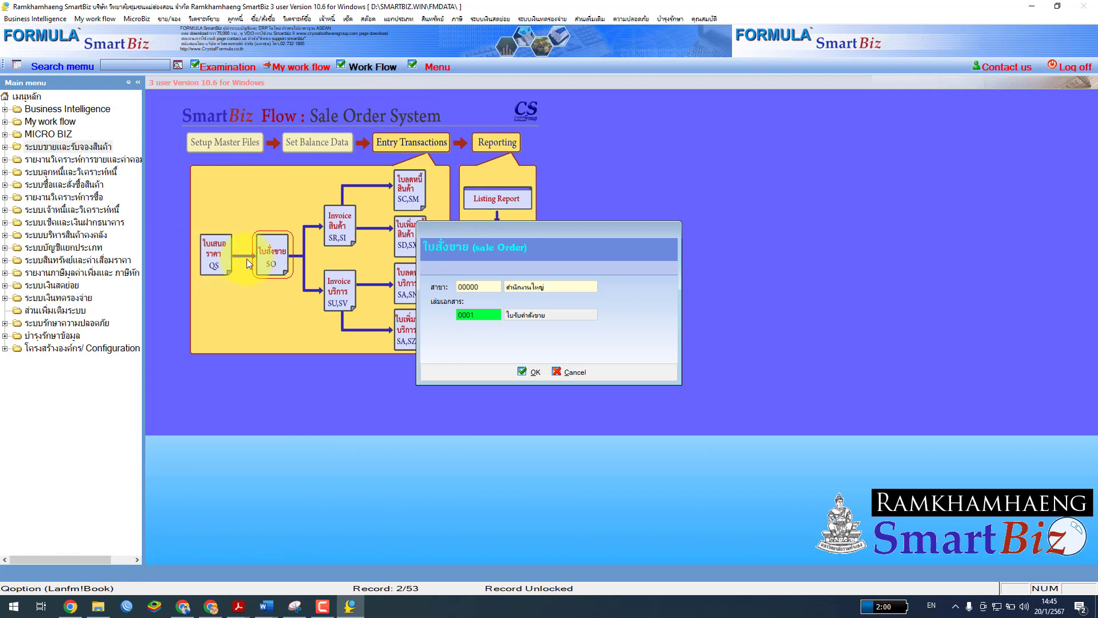
Dismiss the branch prompt, show the Purchase Order System work flow, then switch to the Meet call
click(561, 371)
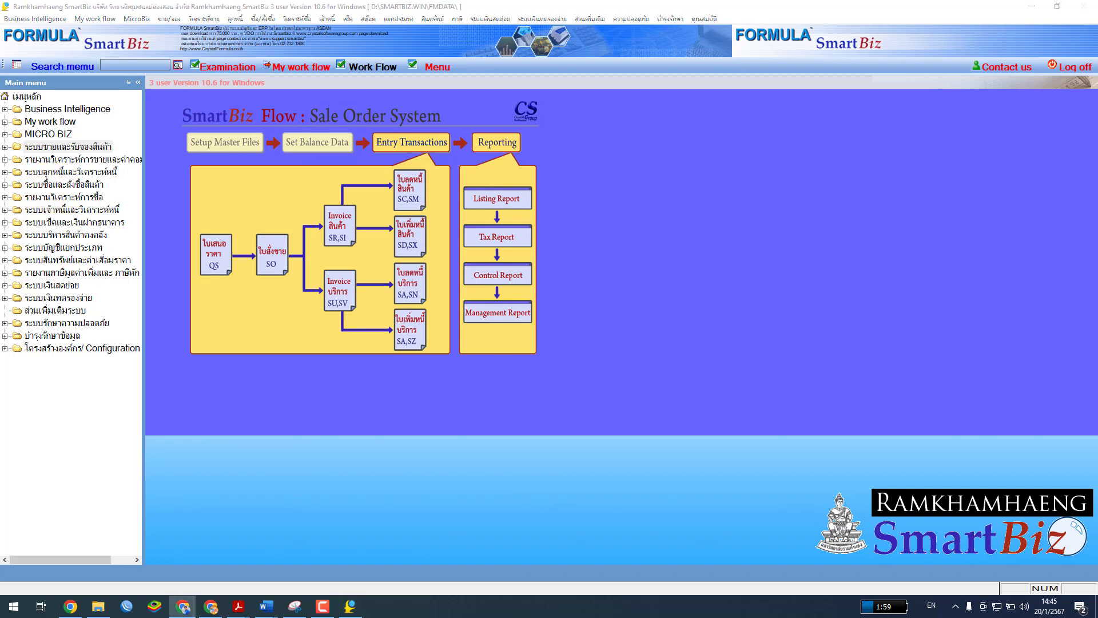
key(alt+Tab)
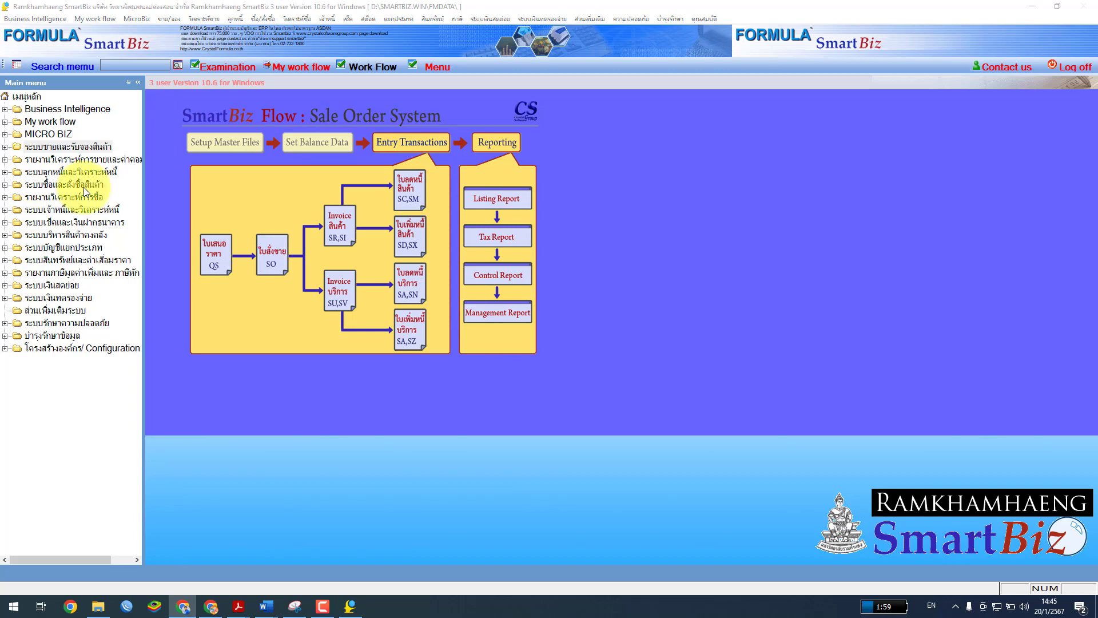
click(94, 184)
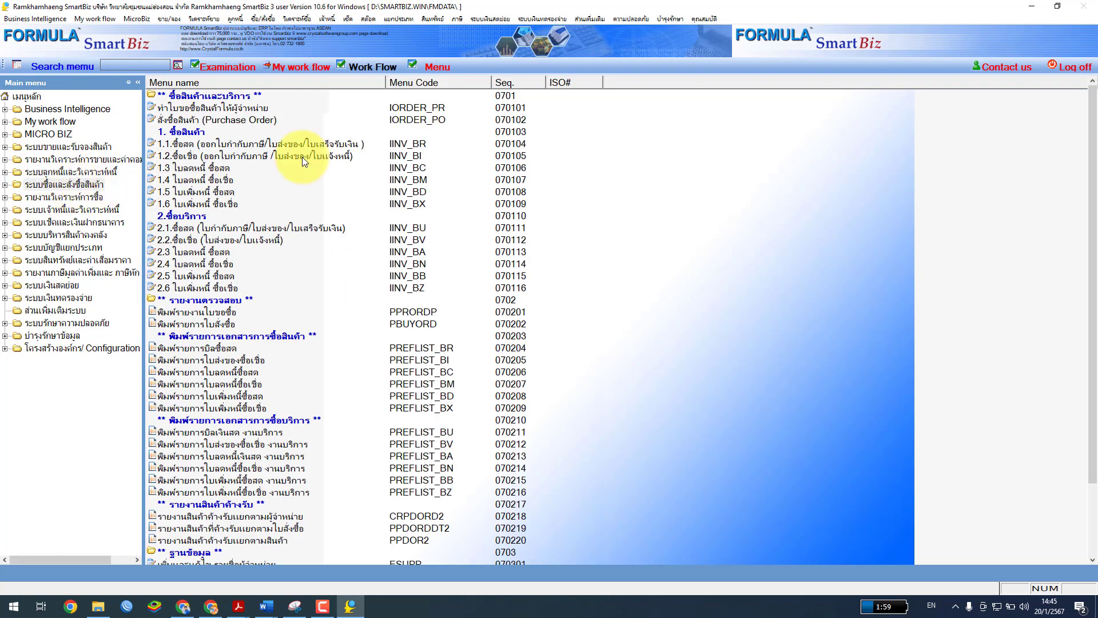
click(375, 67)
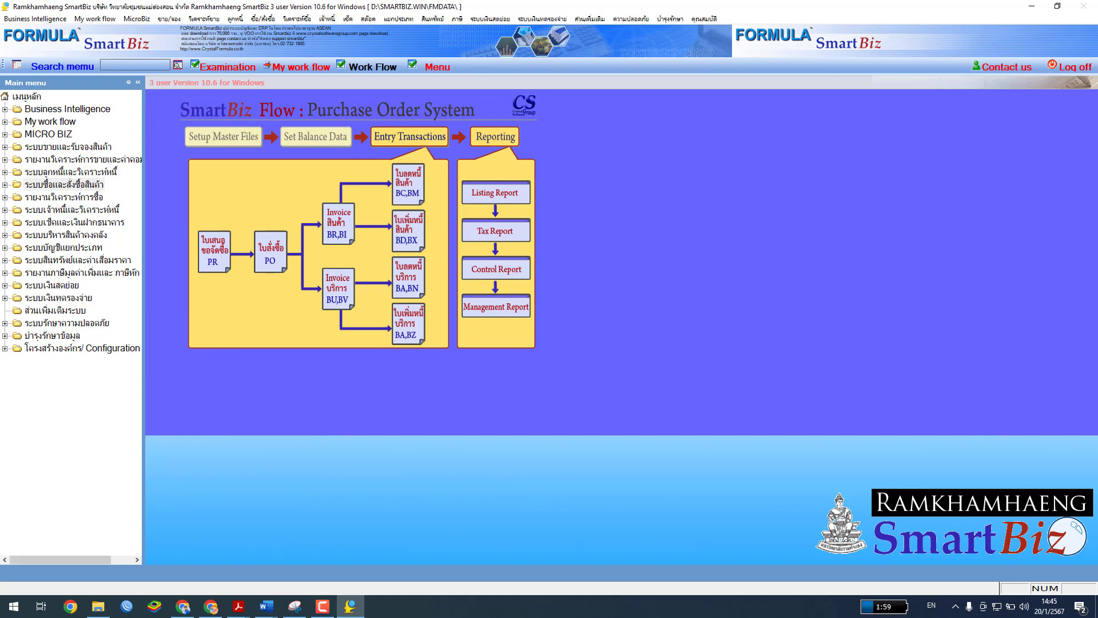
key(alt+Tab)
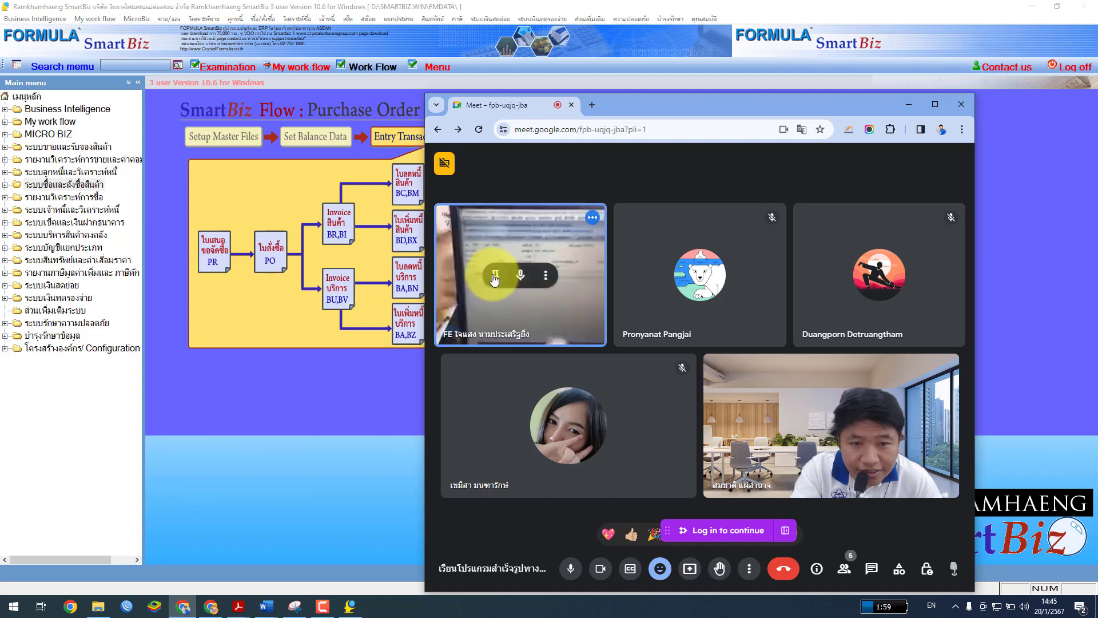
Pin the participant's video in a maximized Meet window, later unpin it, then switch to Classroom
click(495, 278)
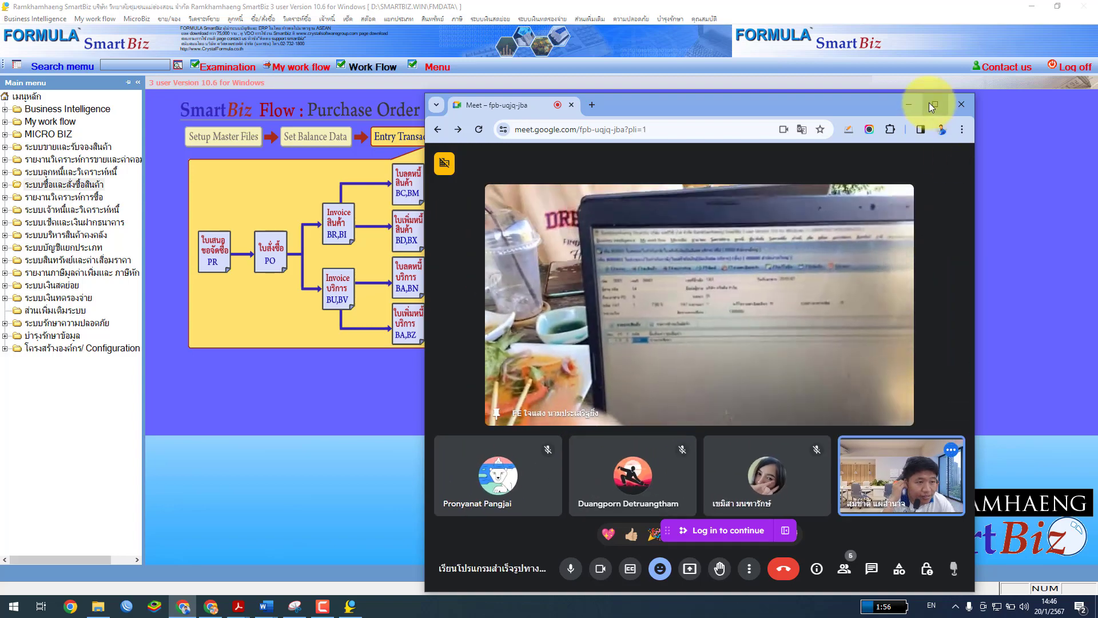
click(934, 104)
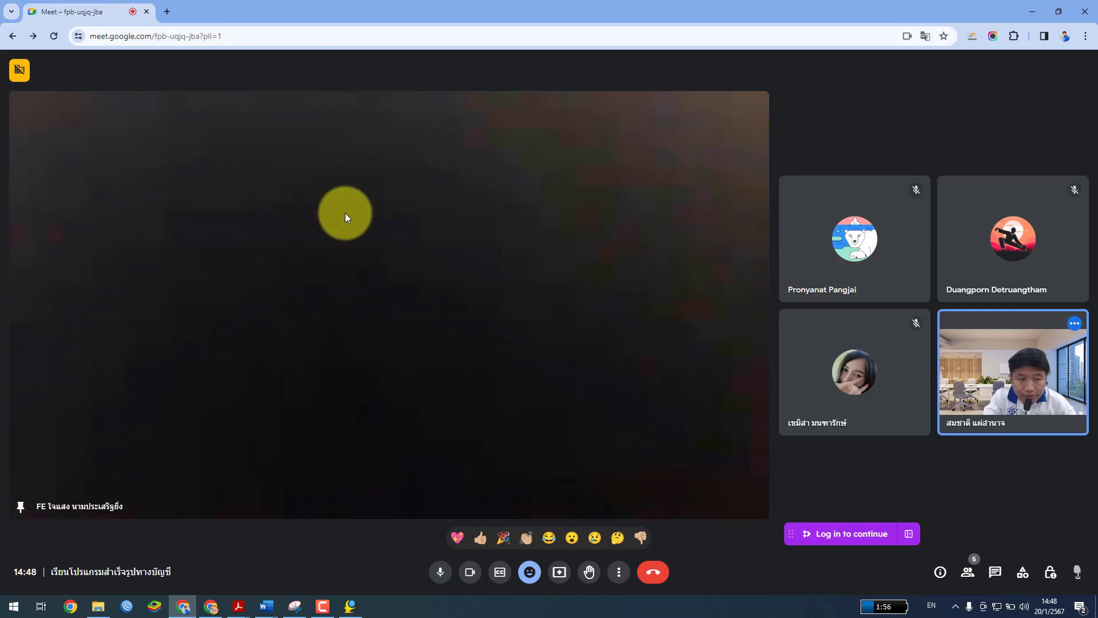
click(364, 304)
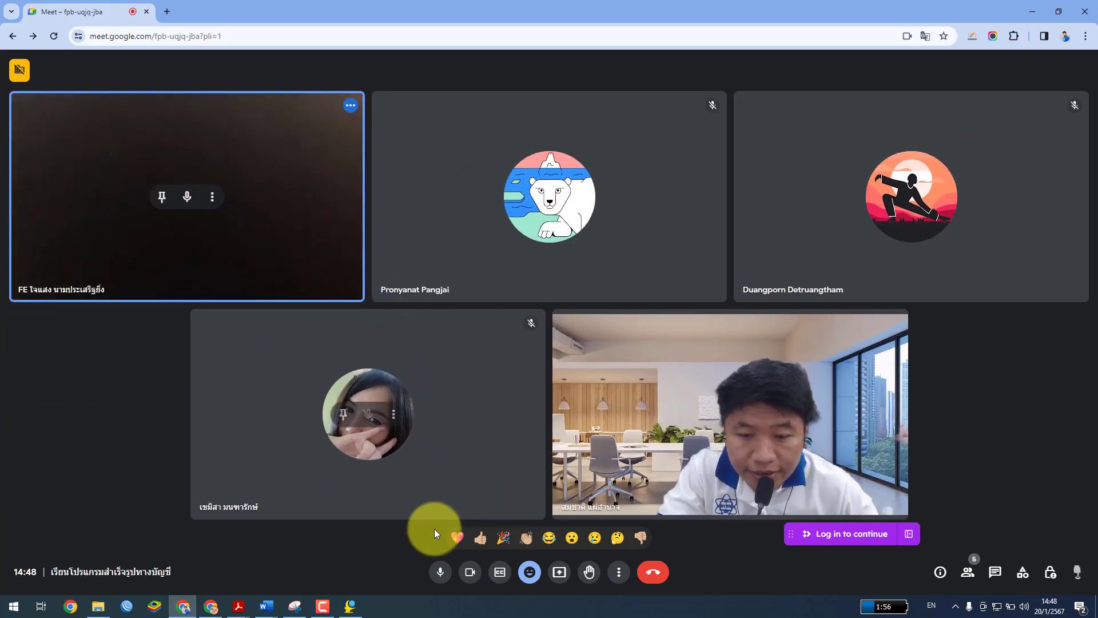
click(211, 606)
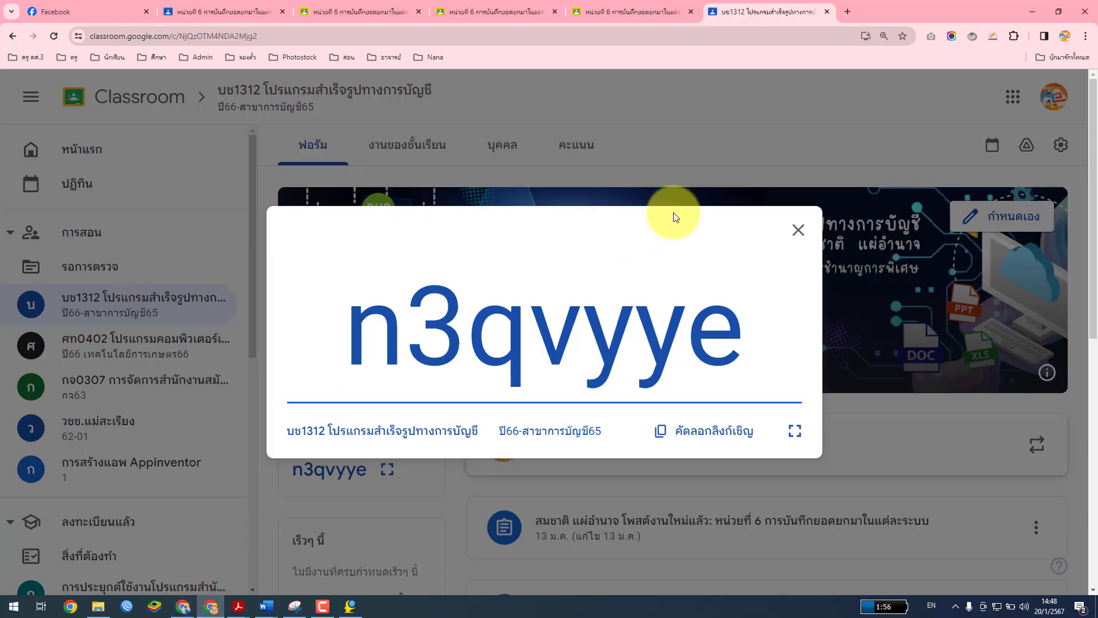
Start a new Material post from the class's Classwork page and choose to upload a file
click(807, 227)
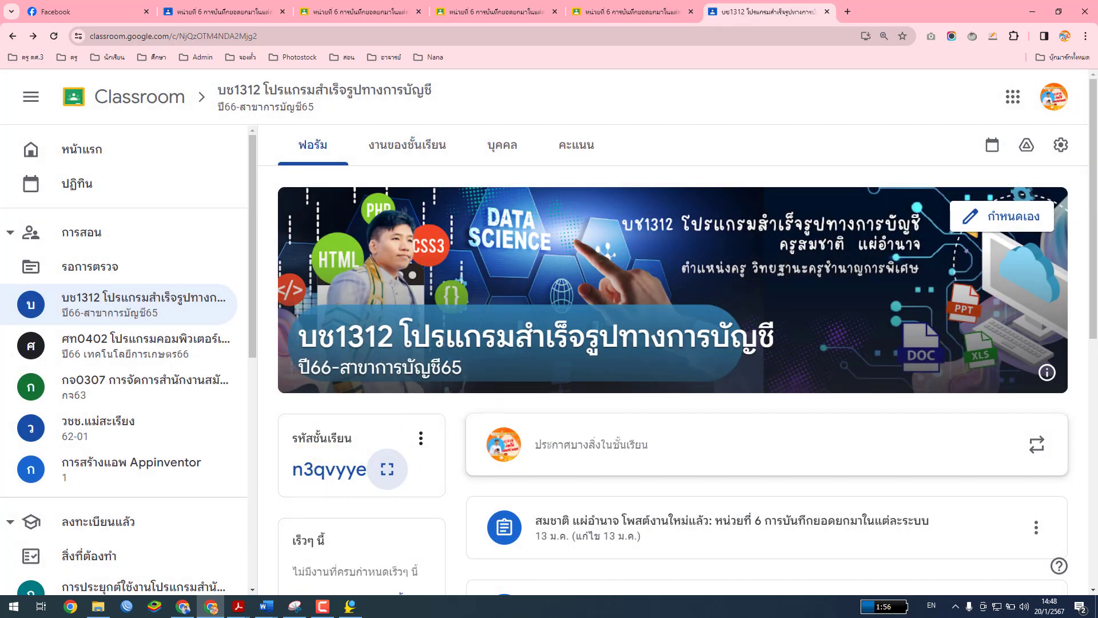
click(386, 146)
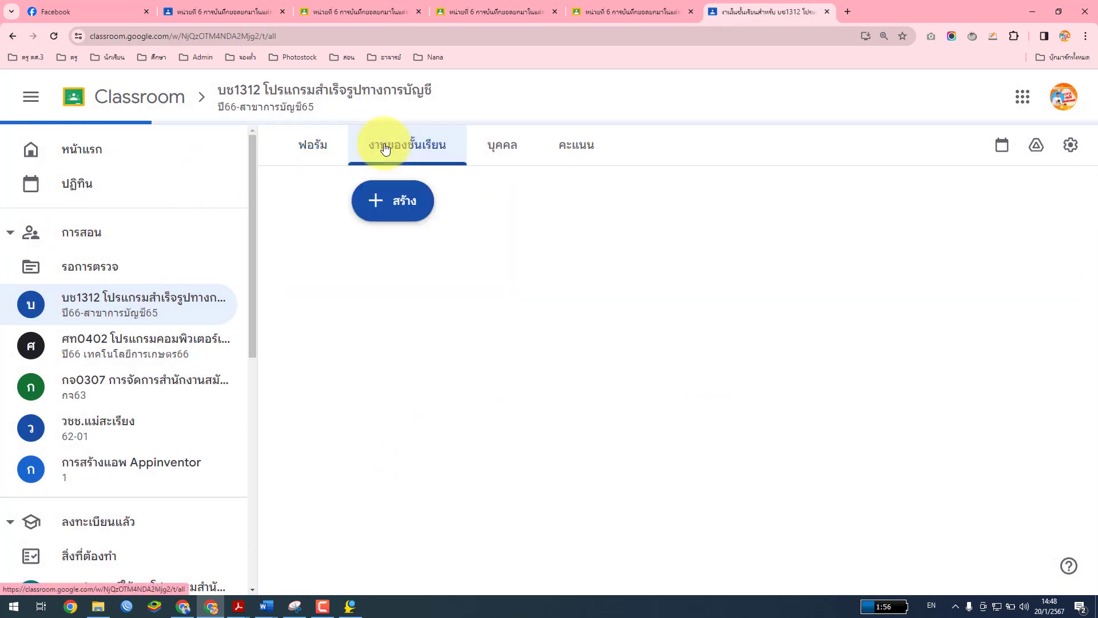
click(375, 199)
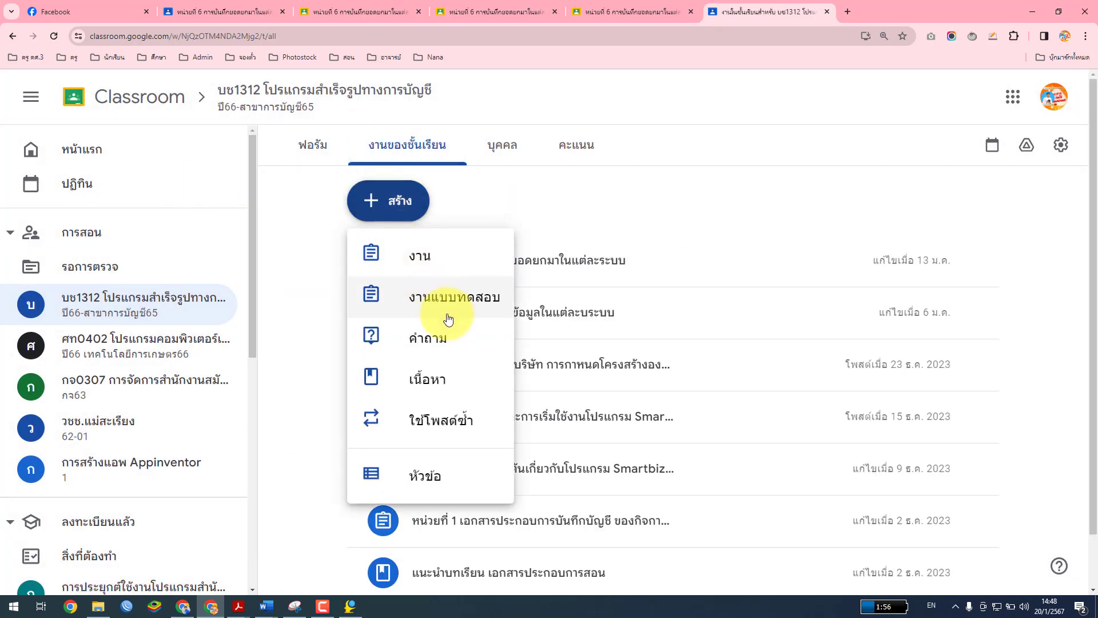
click(460, 381)
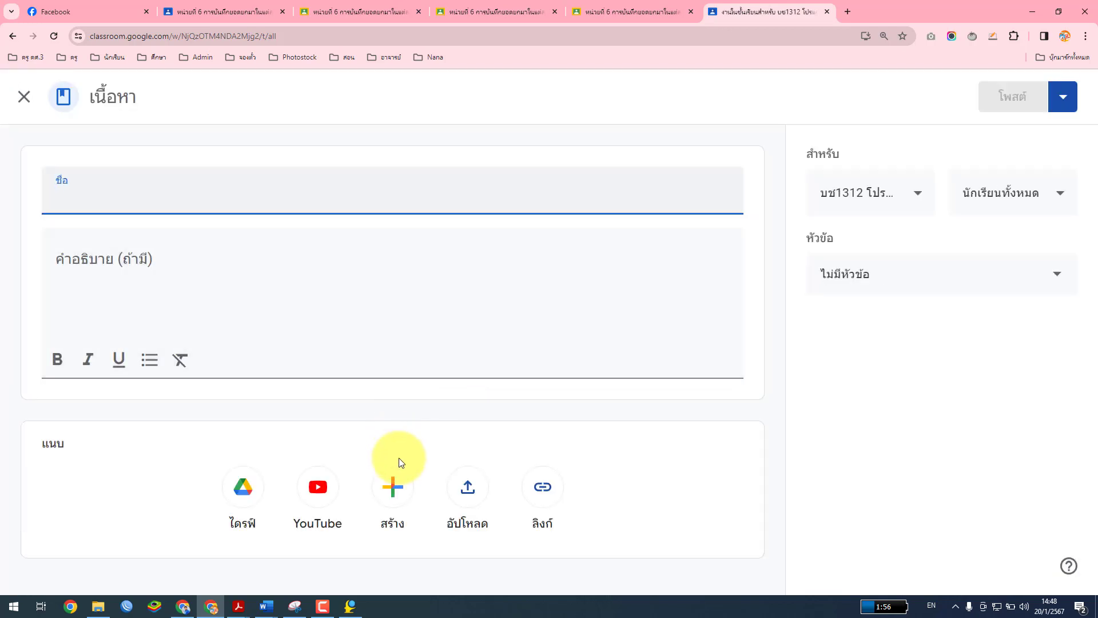
click(468, 483)
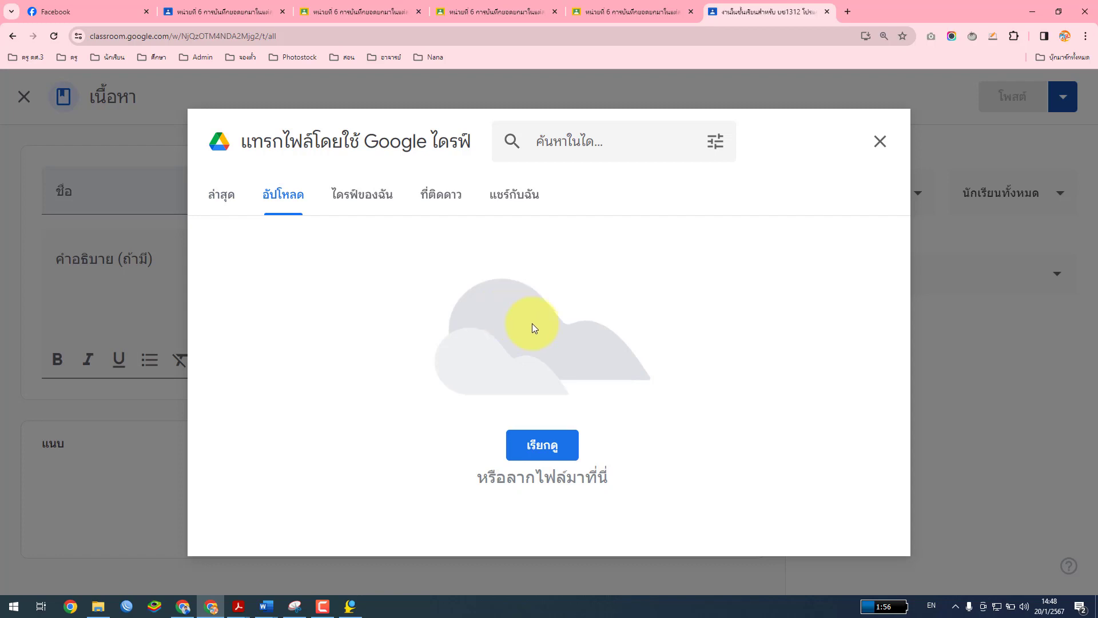
Upload หน่วยที่ 7.pdf from the 02บช 1312 course's เอกสาร folder and reopen the upload window
click(532, 447)
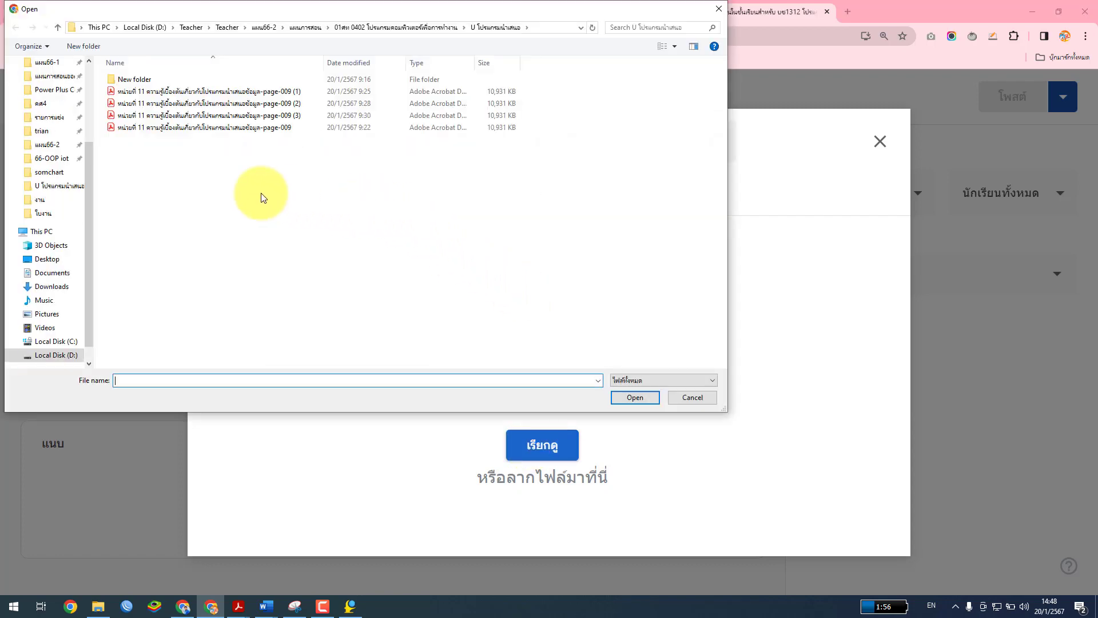
click(393, 23)
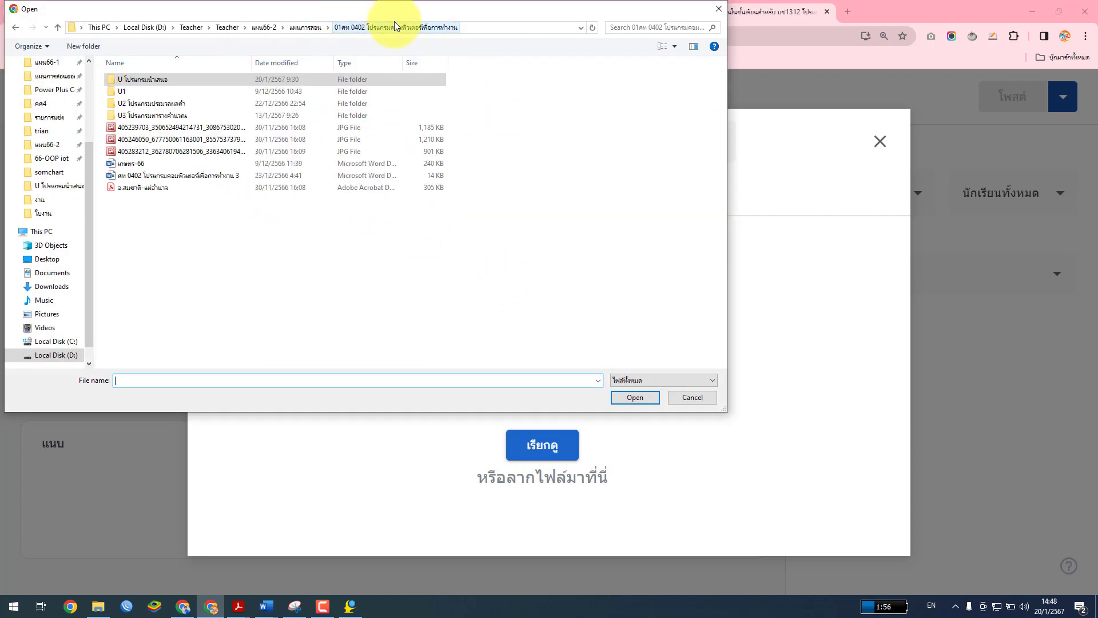
click(309, 28)
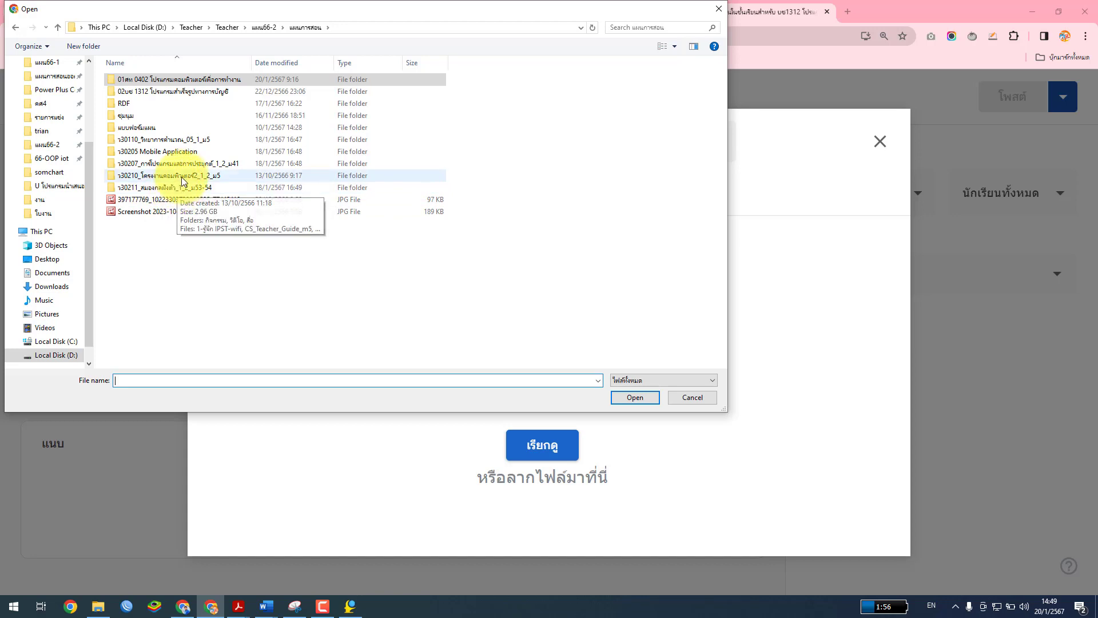
click(203, 92)
double_click(203, 93)
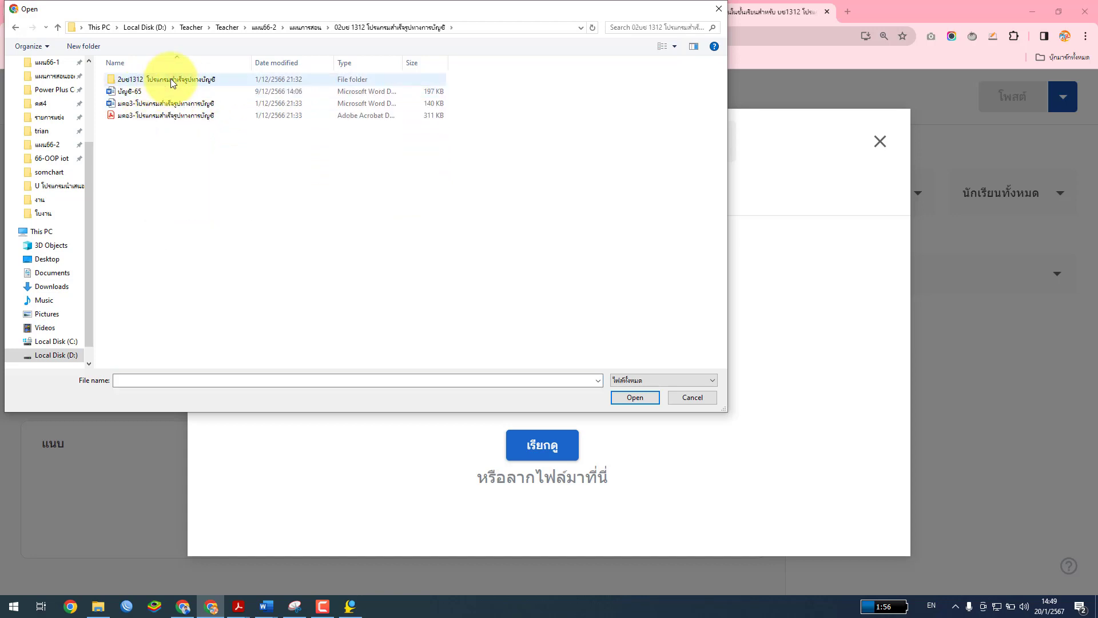
double_click(170, 79)
double_click(132, 116)
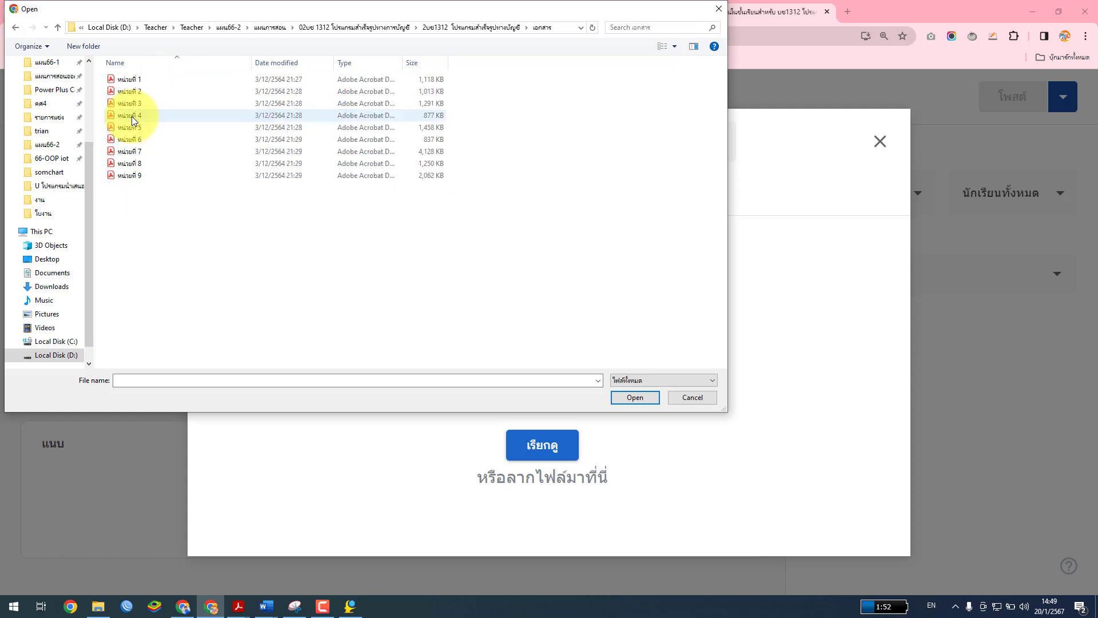
double_click(139, 152)
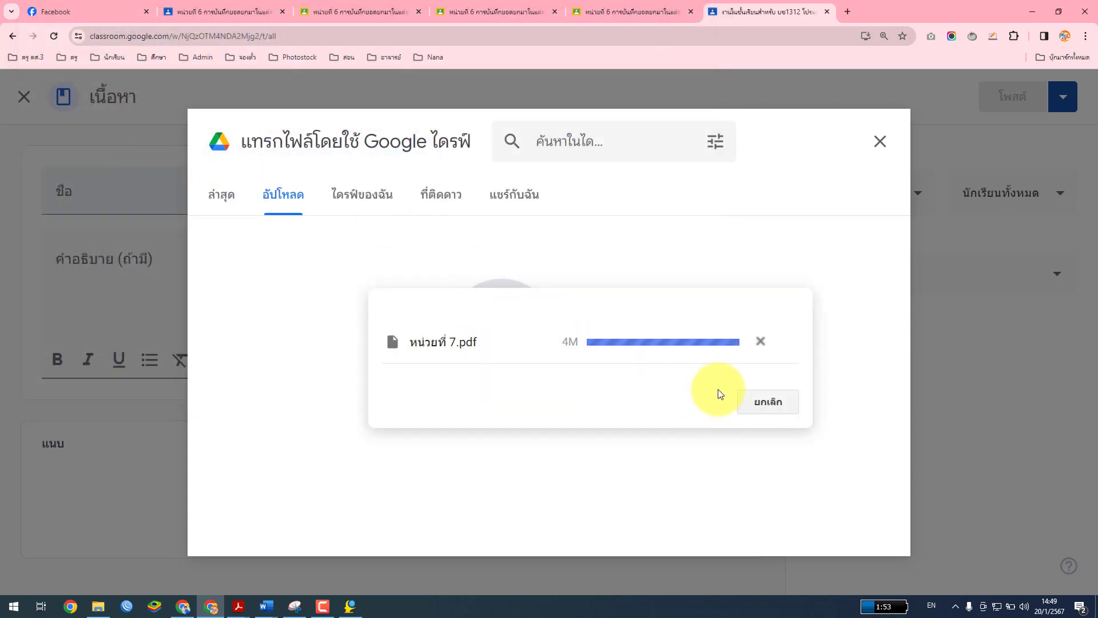
scroll(475, 469, down, 1)
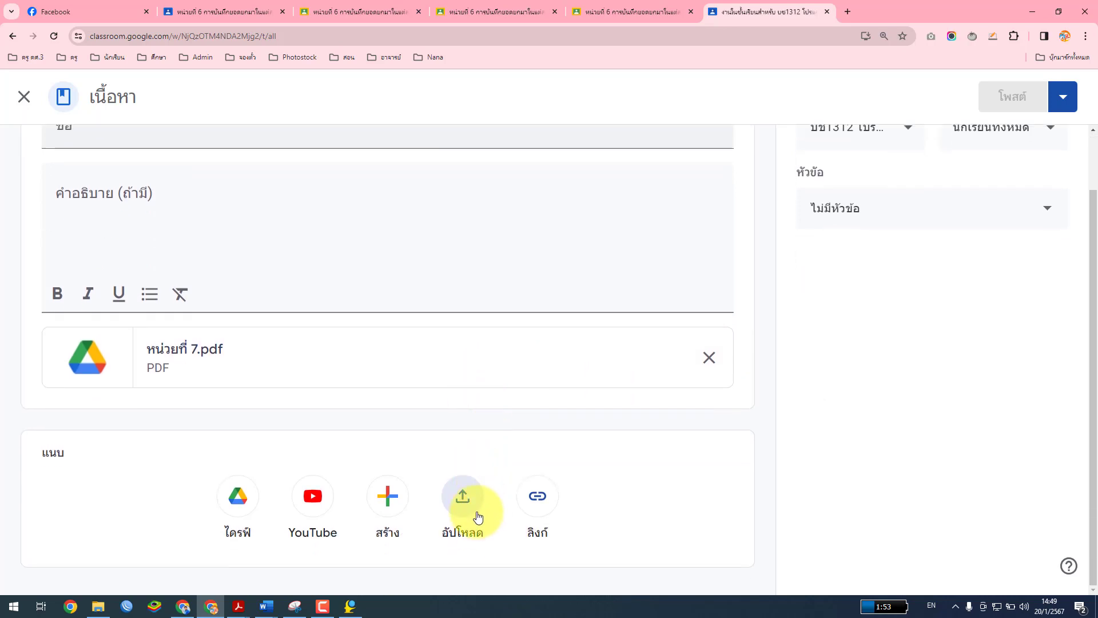
click(472, 498)
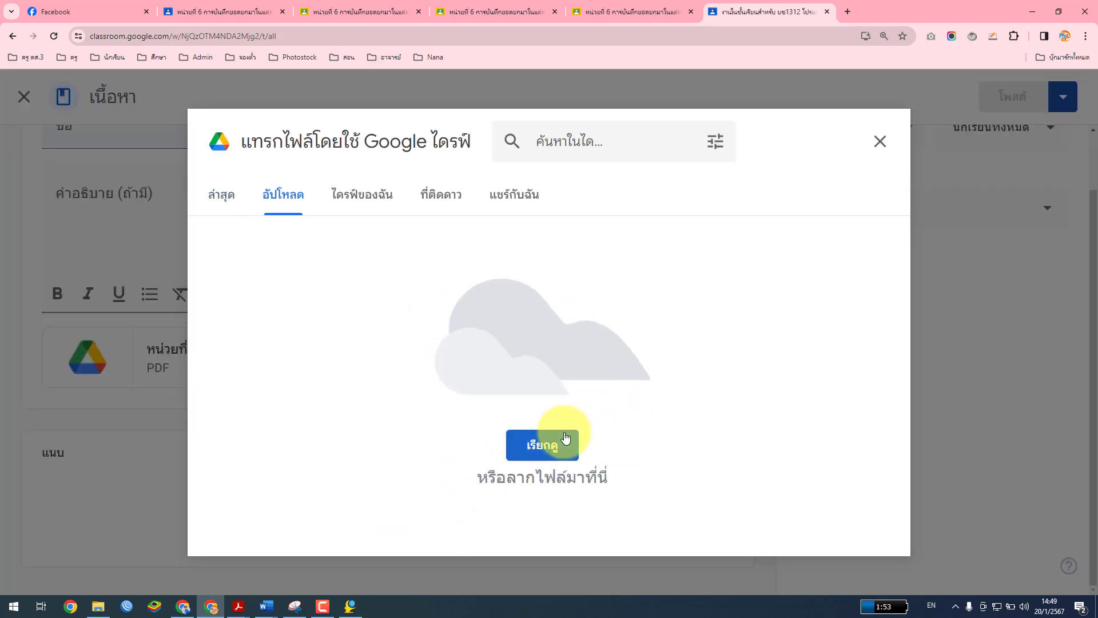
Upload the ใบงาน หน่วยที่ 7-1 worksheet from the course's ใบงาน folder
click(558, 445)
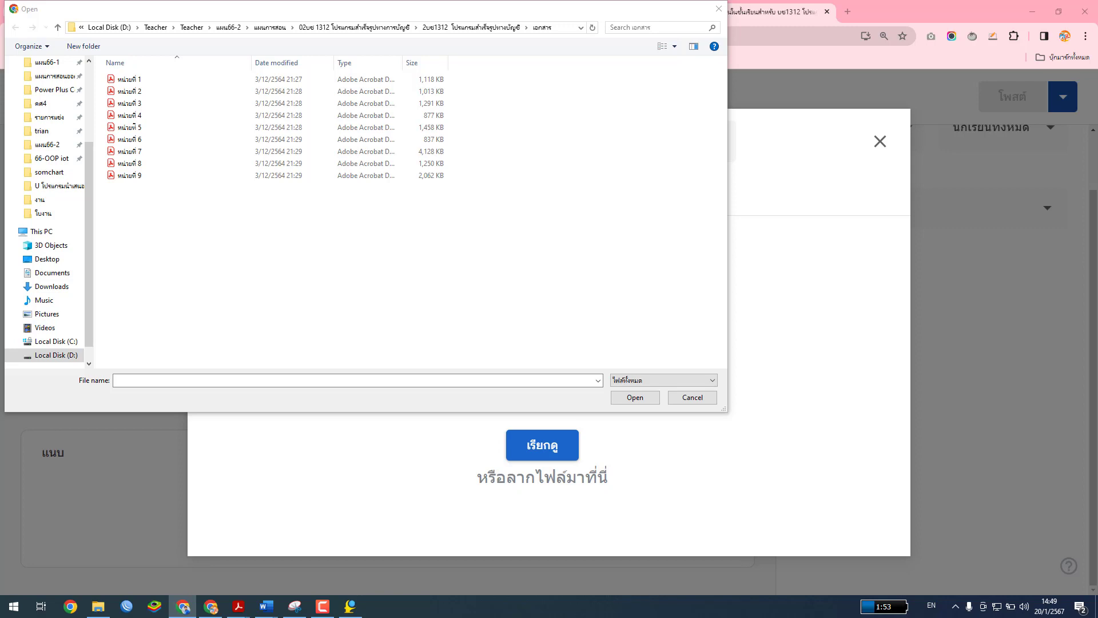
click(486, 27)
double_click(128, 104)
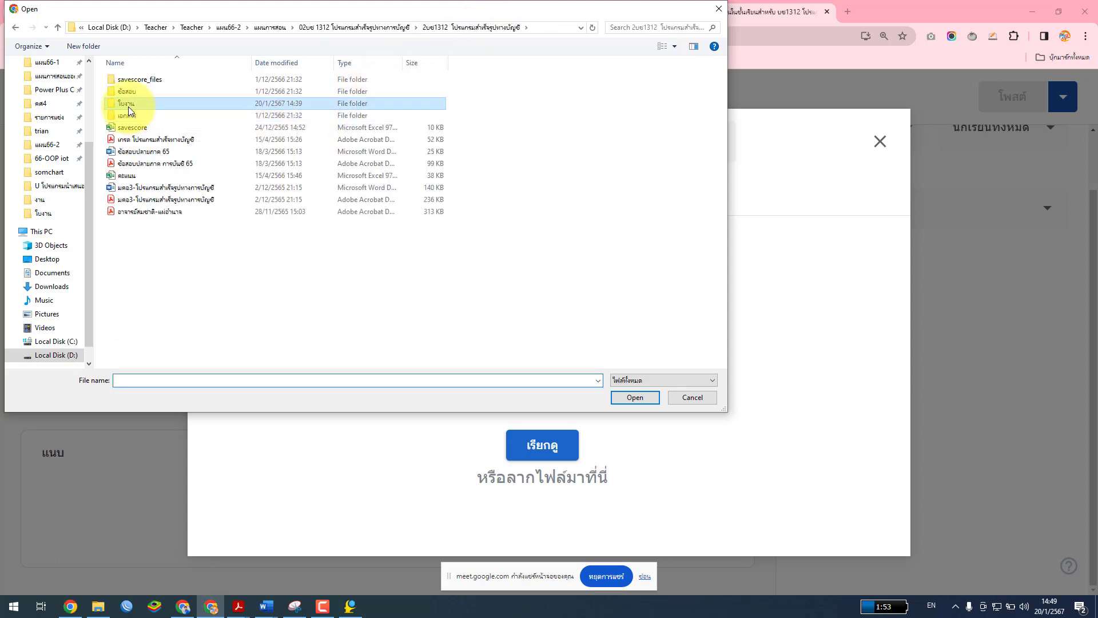
double_click(172, 151)
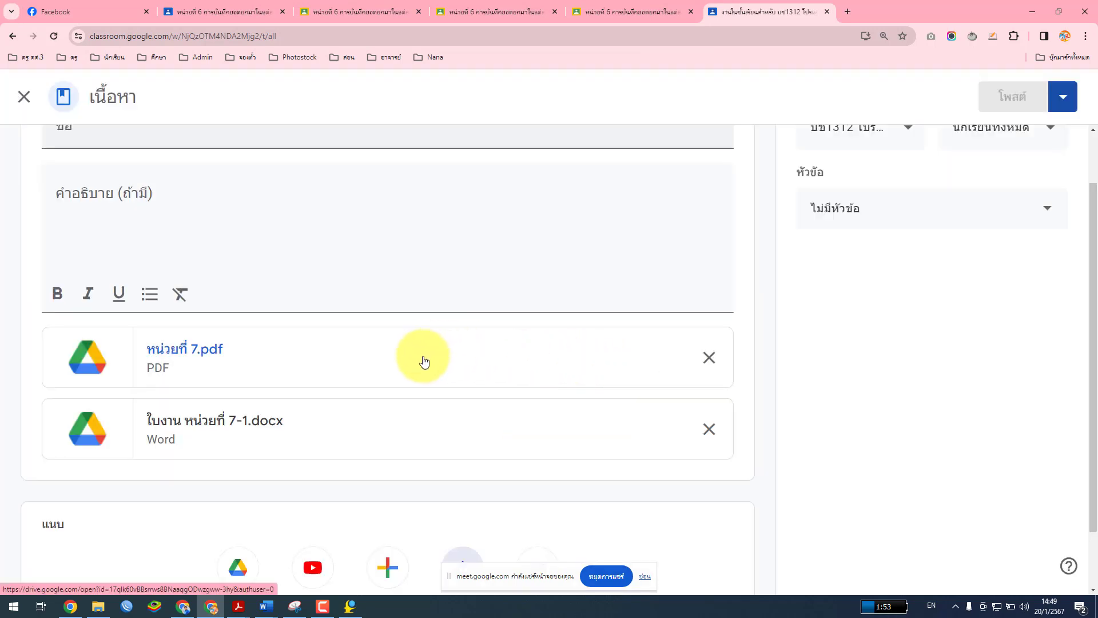
scroll(424, 361, up, 1)
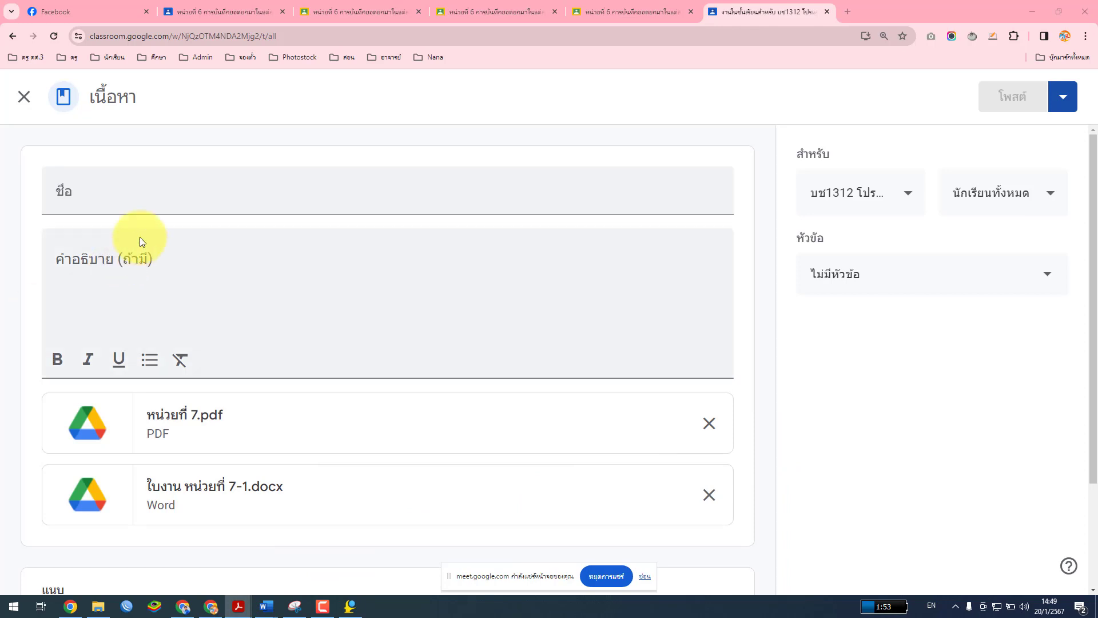
Paste the title หน่วยที่ 7 การบันทึกรายการรายวัน, add a description, and post the material
click(152, 201)
text(หน่วยที่ 7 การบันทึกรายการรายวัน)
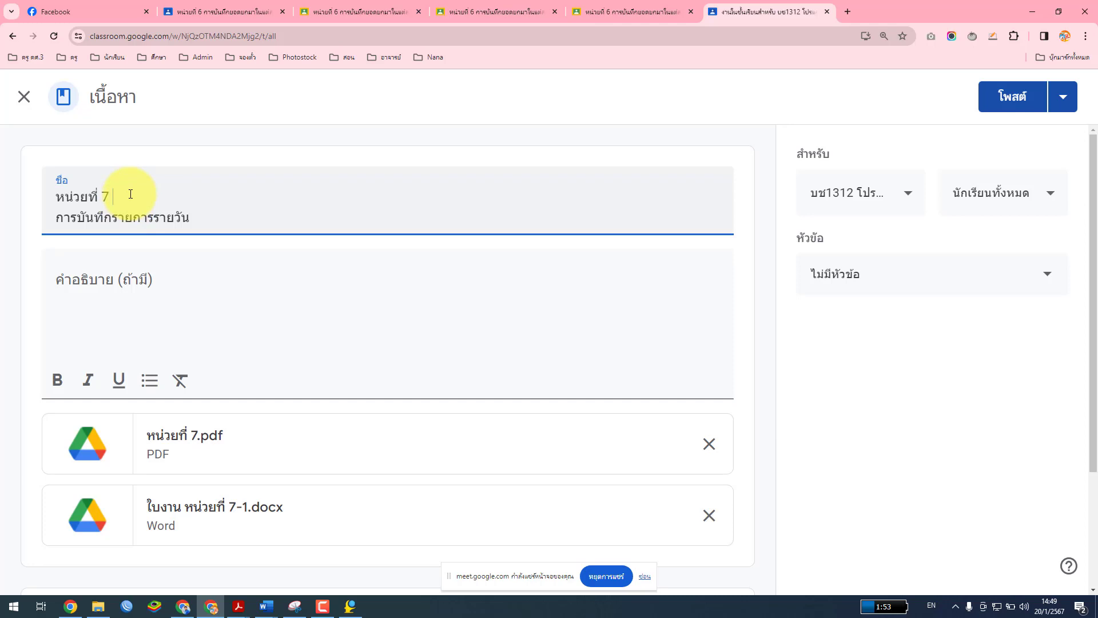
key(Delete)
click(160, 276)
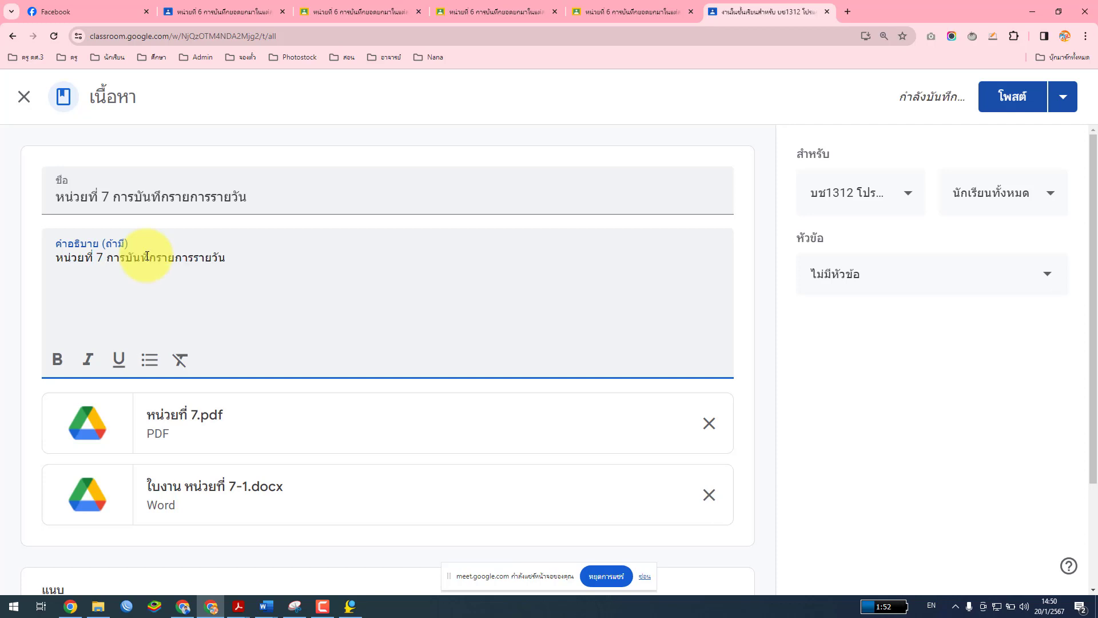
scroll(785, 372, down, 2)
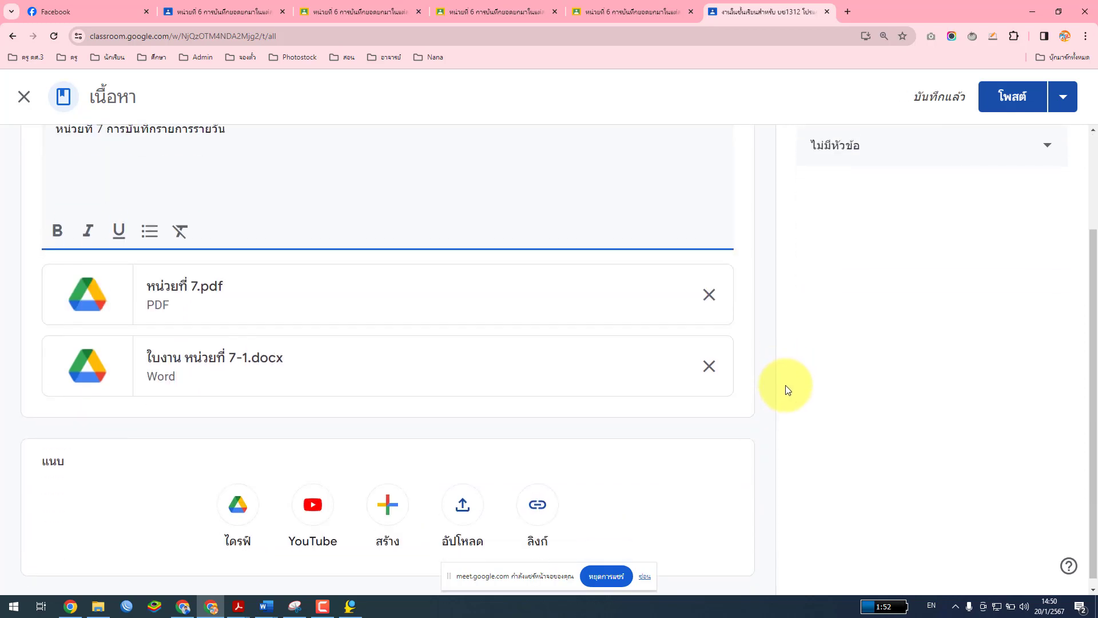
scroll(785, 385, up, 2)
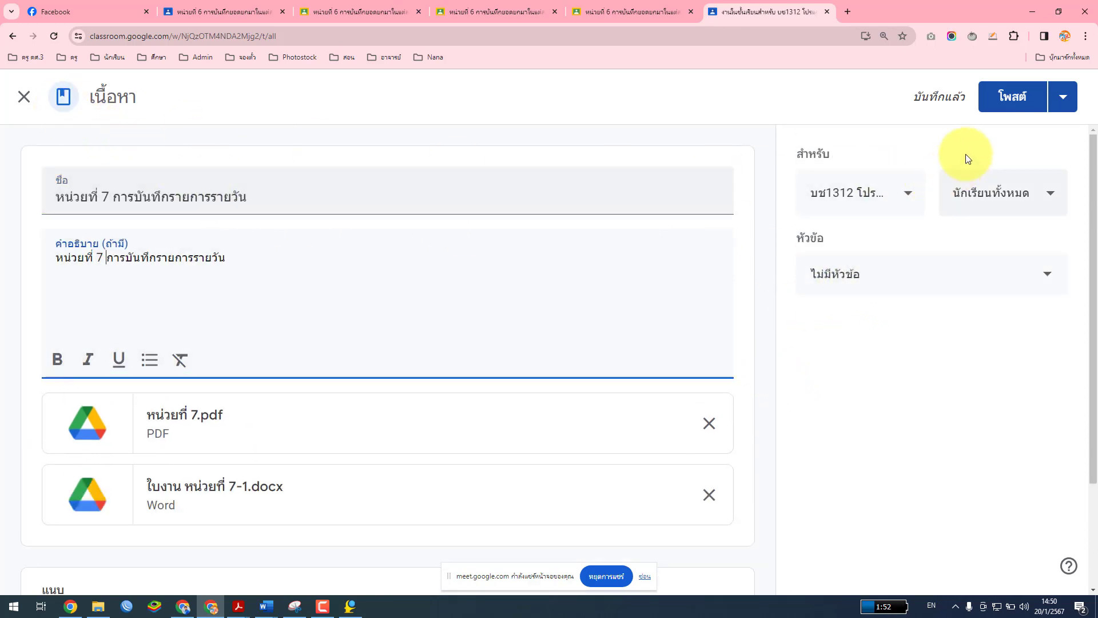
click(1010, 102)
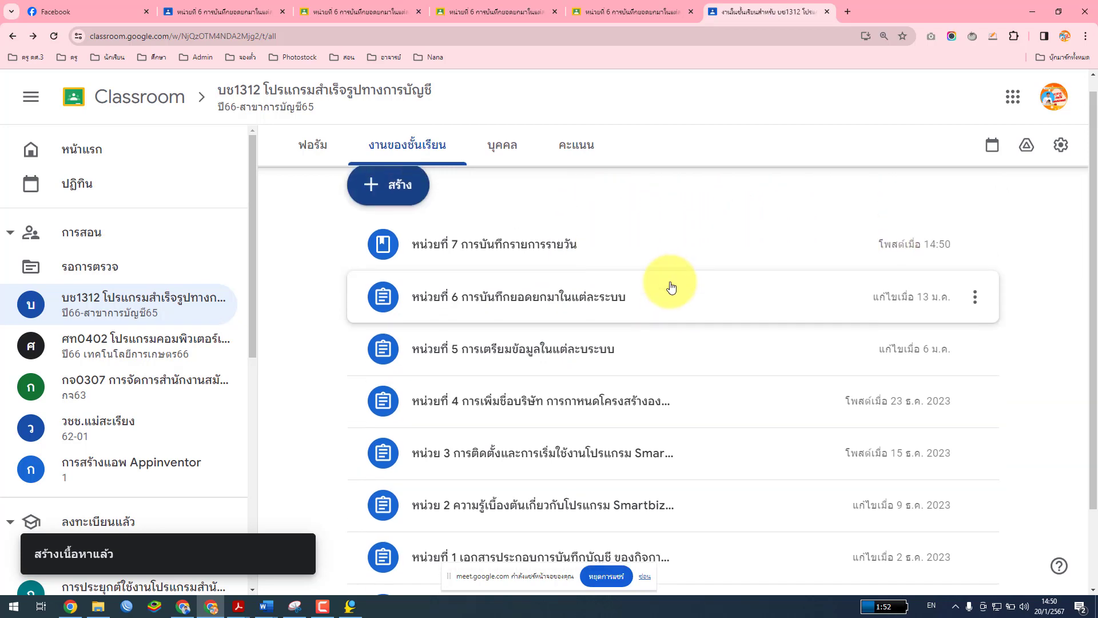
Create a new assignment with the pasted Unit 7 title and instructions
click(397, 210)
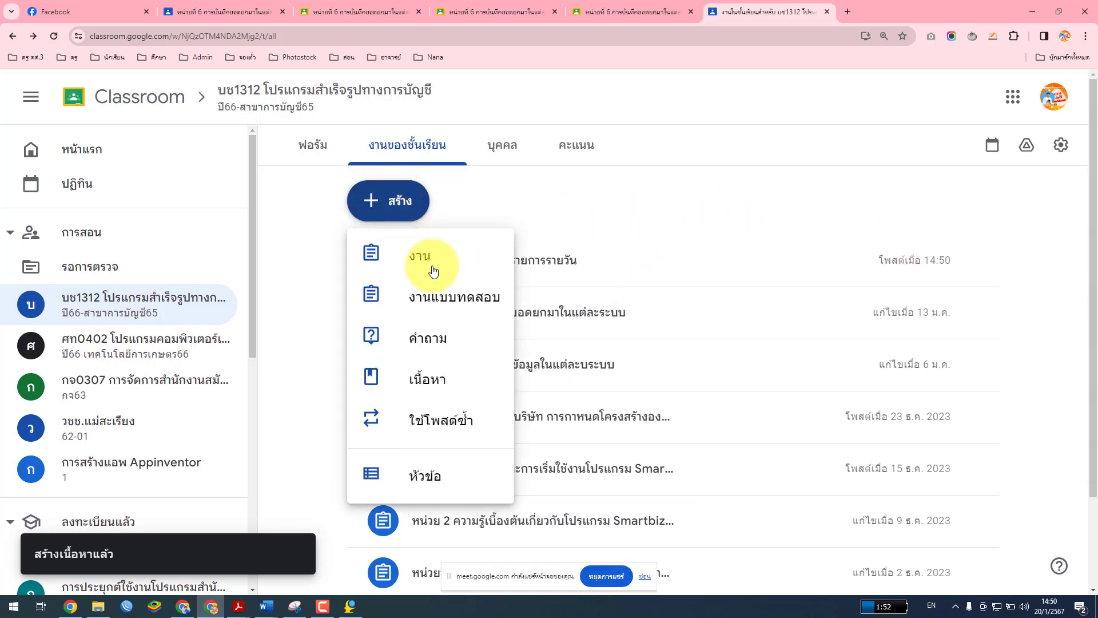
click(420, 252)
text(หน่วยที่ 7 การบันทึกรายการรายวัน)
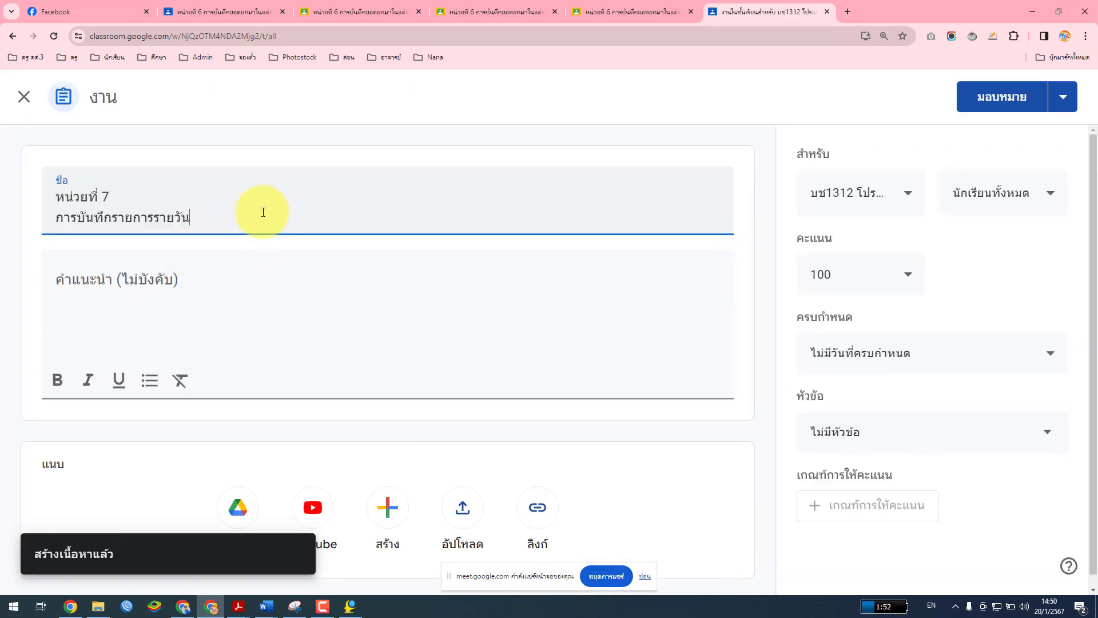
key(Delete)
click(216, 257)
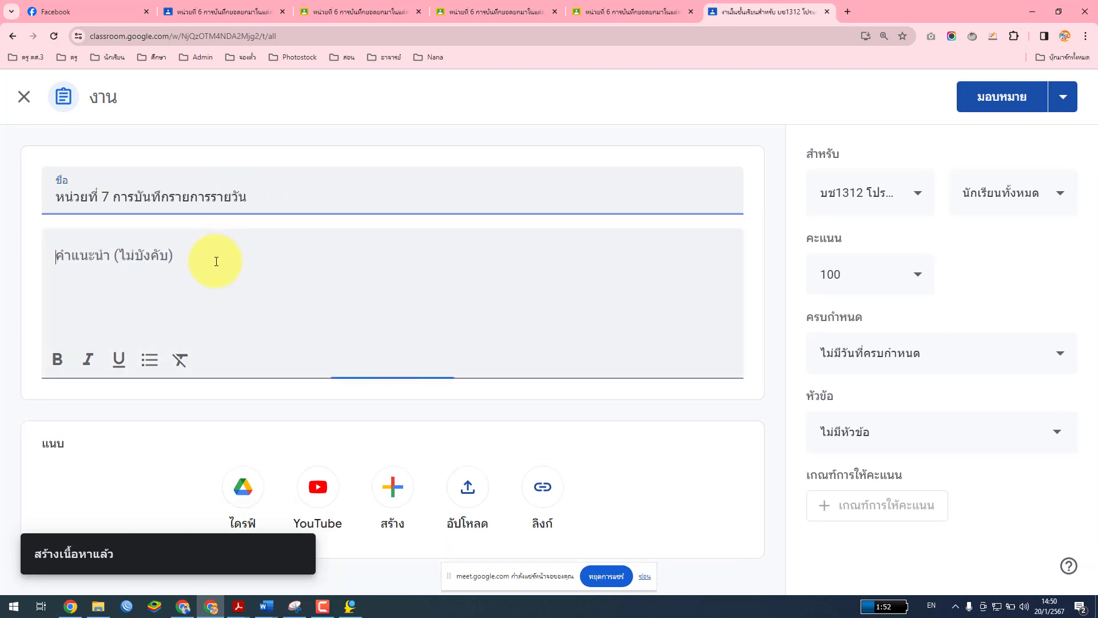
text(หน่วยที่ 7 การบันทึกรายการรายวัน)
Attach หน่วยที่ 7.pdf and the ใบงาน หน่วยที่ 7-1 worksheet uploaded from the course folders
click(468, 487)
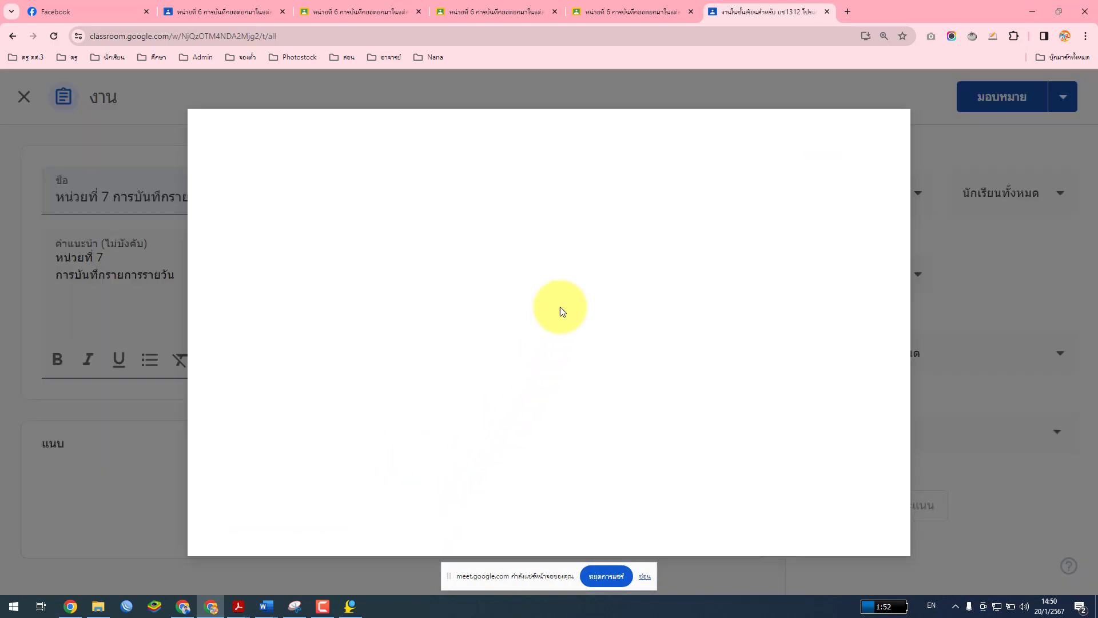
click(561, 446)
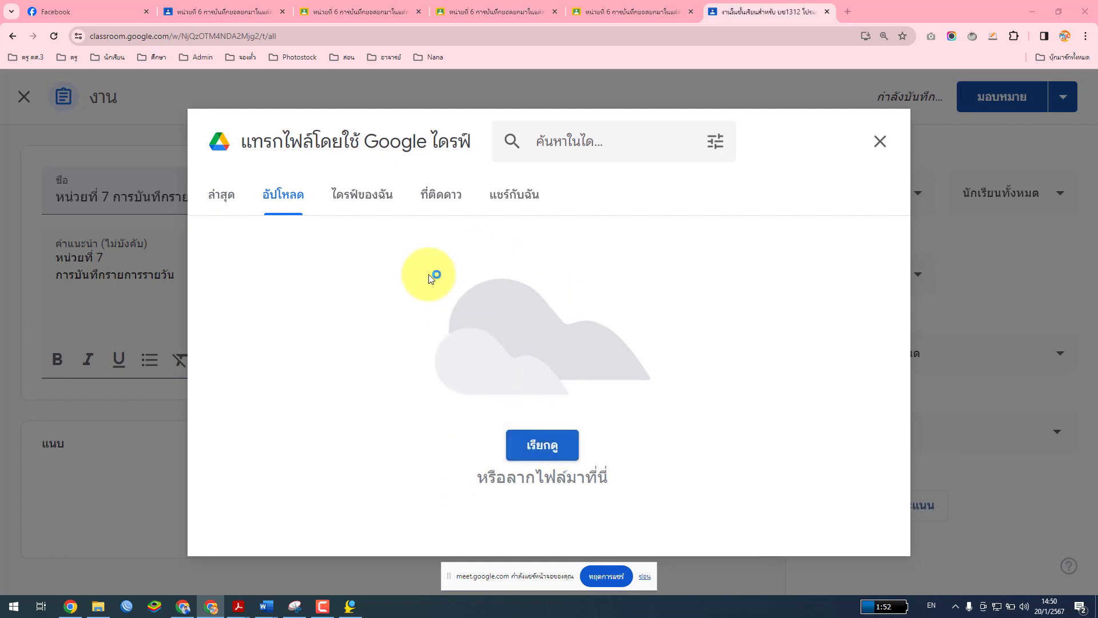
click(475, 23)
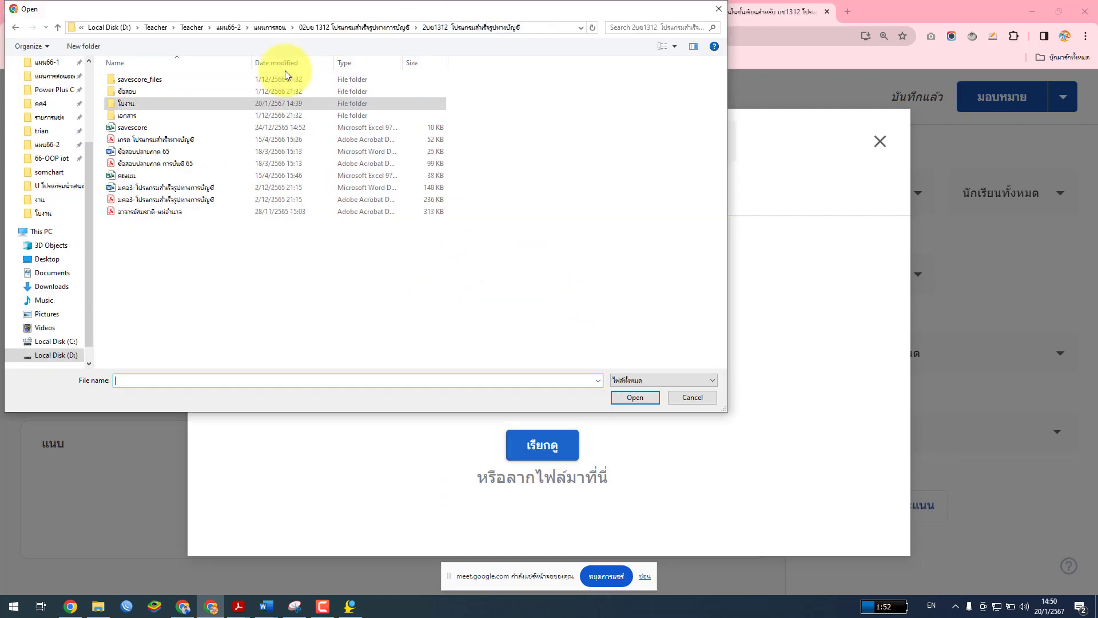
double_click(128, 116)
double_click(136, 151)
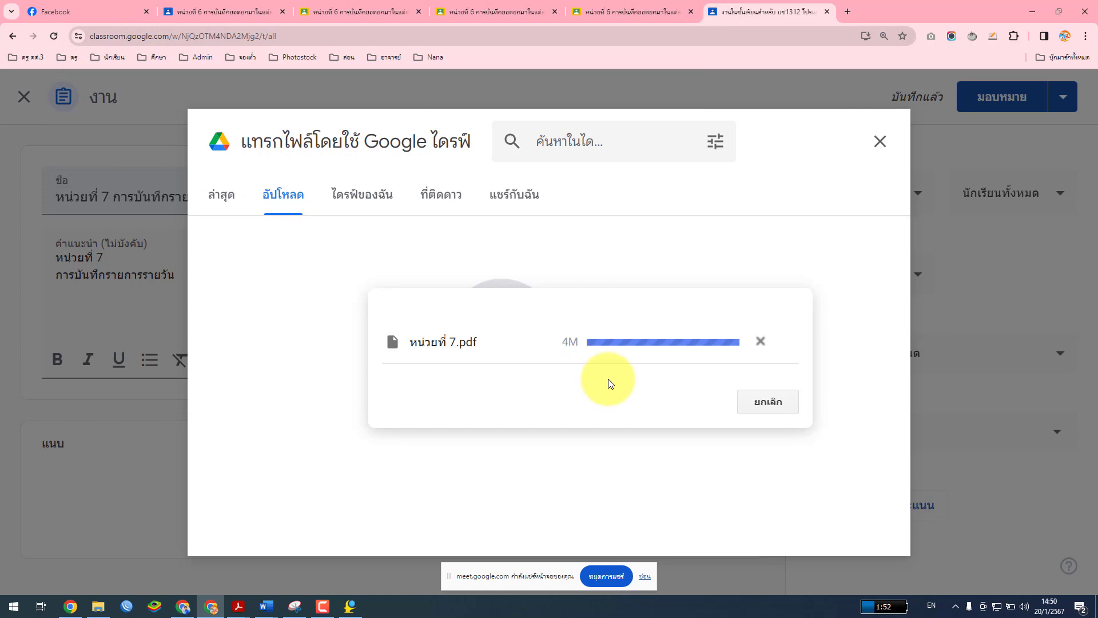
scroll(582, 451, down, 1)
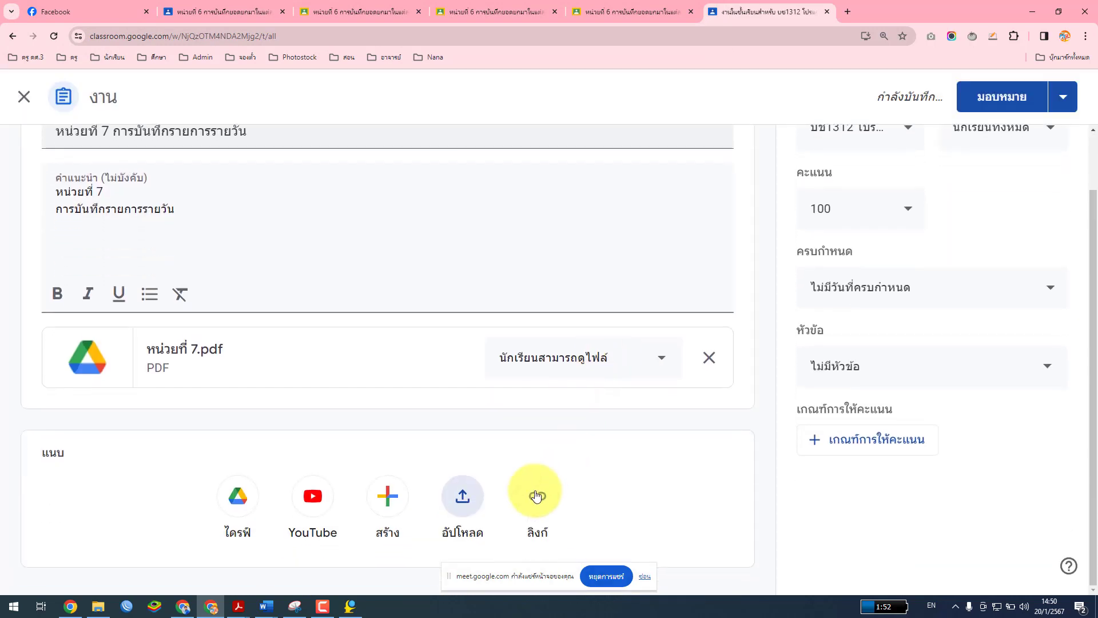
click(469, 502)
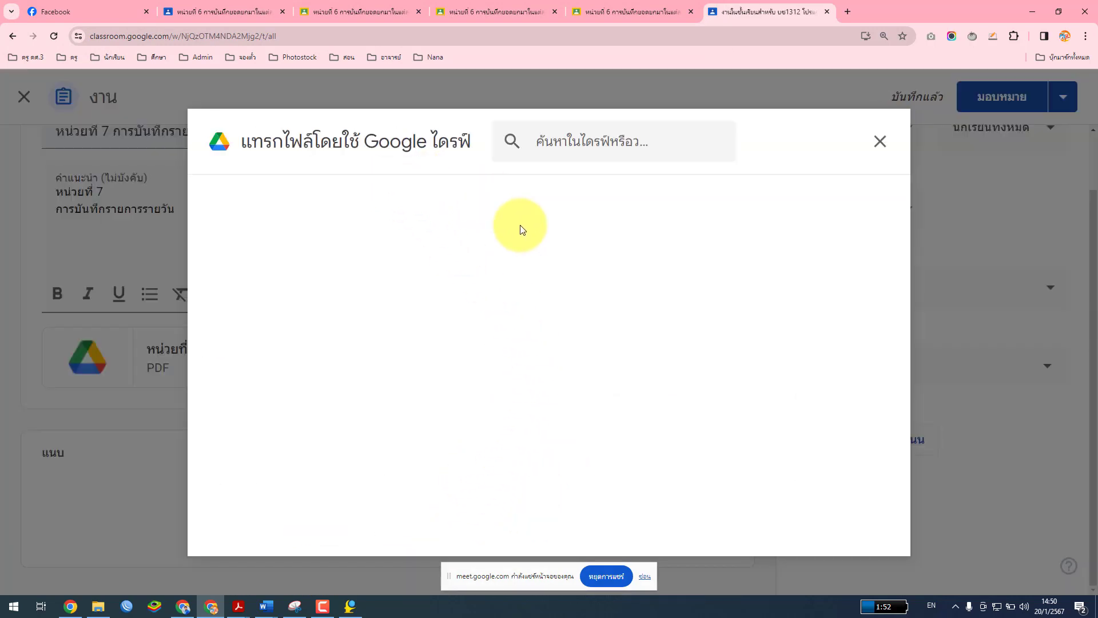
click(567, 446)
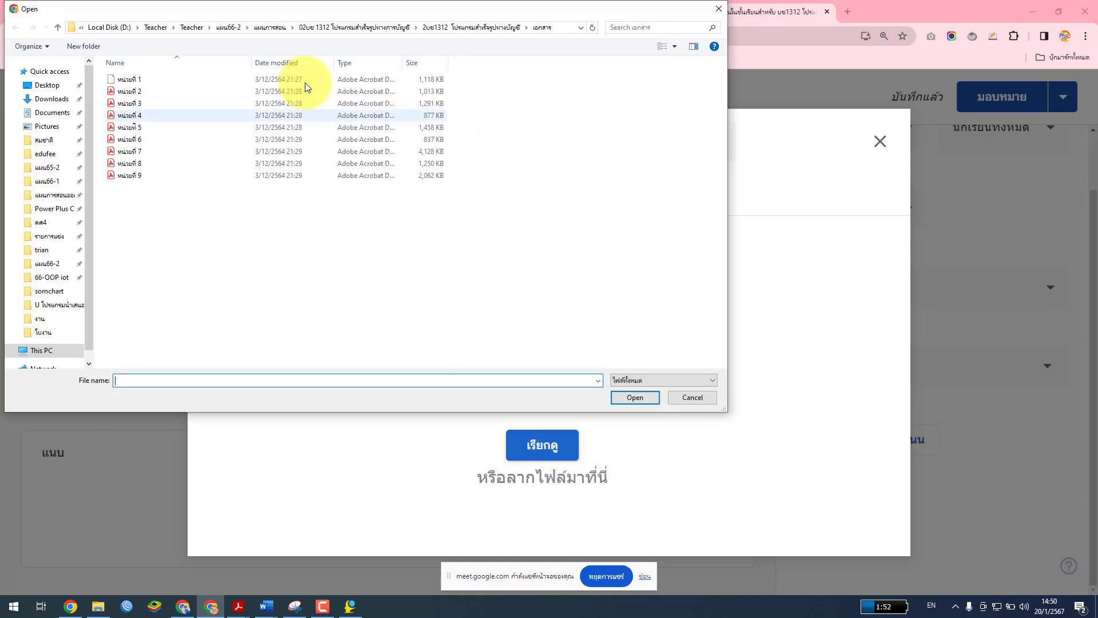
click(426, 25)
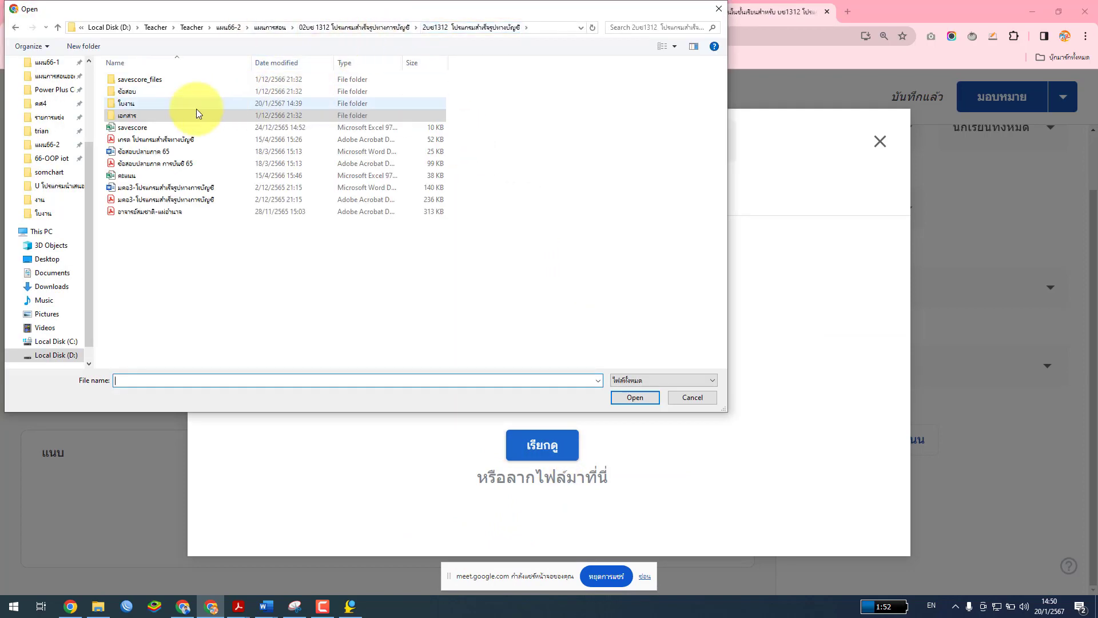
double_click(132, 103)
double_click(156, 151)
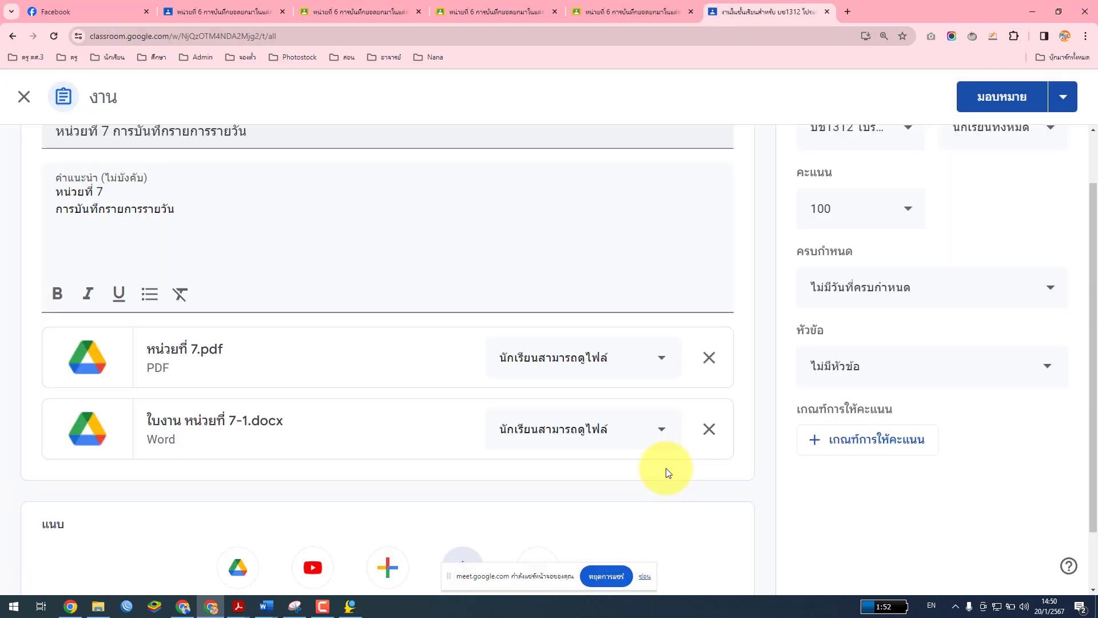
Keep the points at 100, assign it to the class, and return to SmartBiz
click(869, 209)
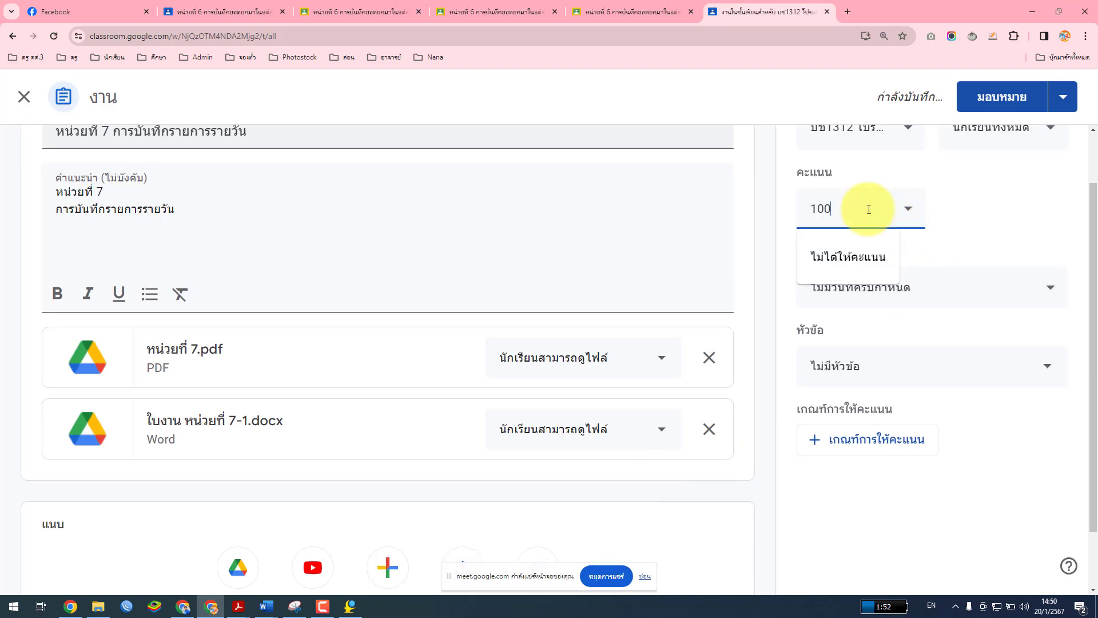
key(BackSpace)
text(0)
click(959, 199)
scroll(971, 212, up, 2)
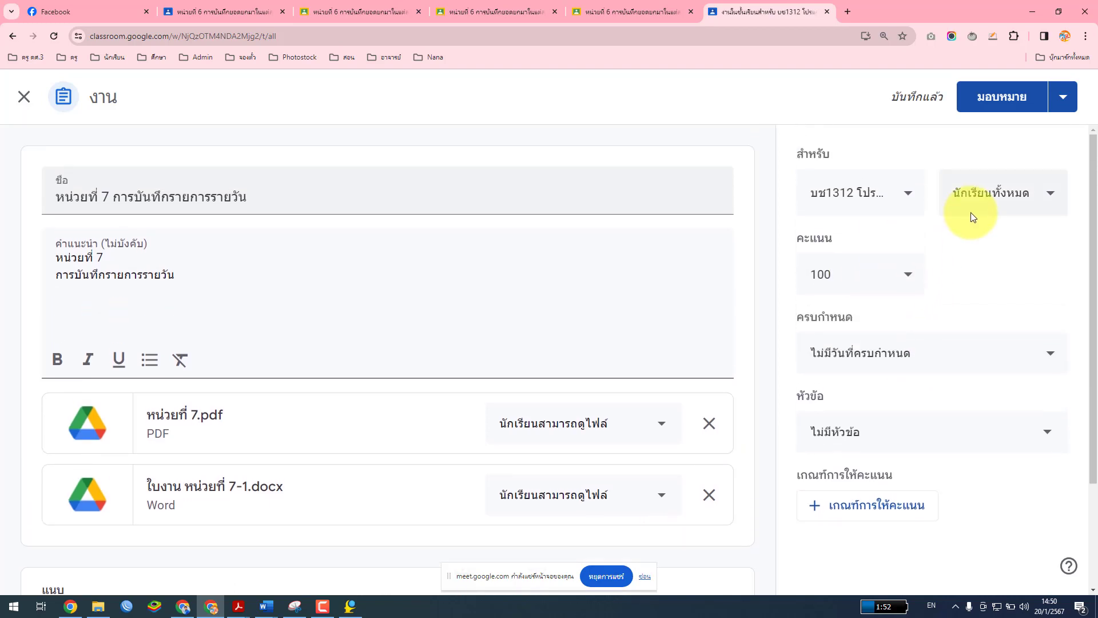
click(1002, 102)
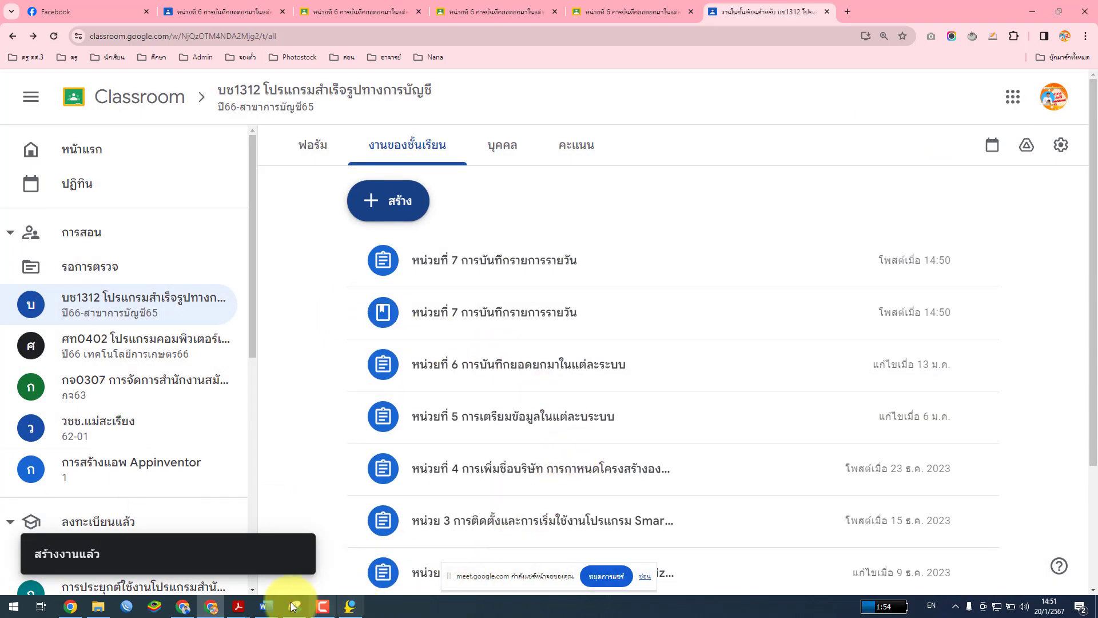
click(185, 608)
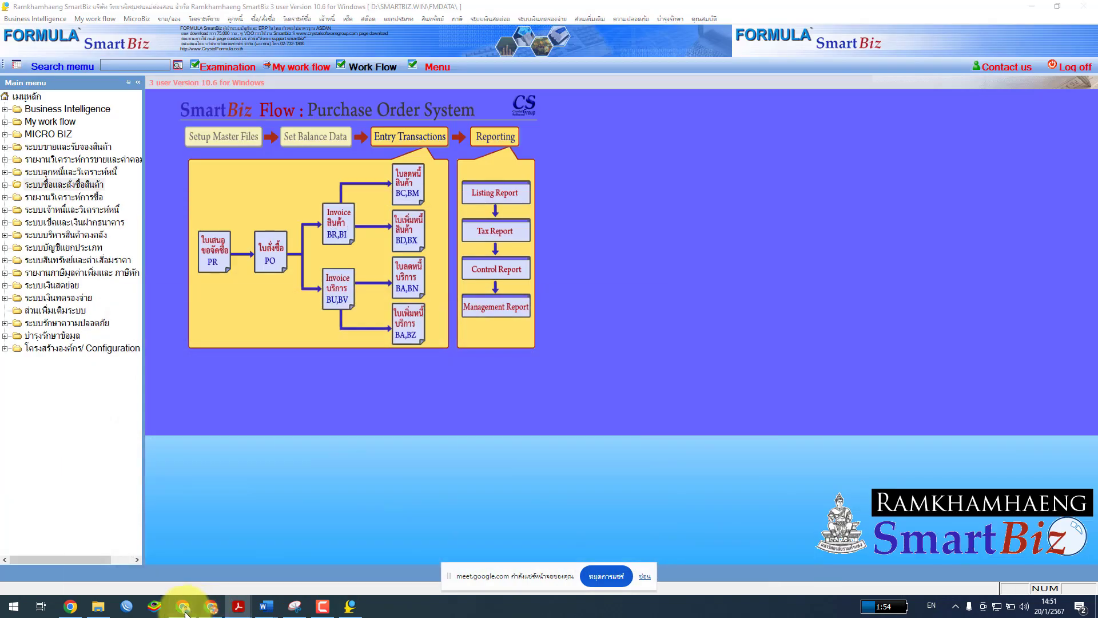